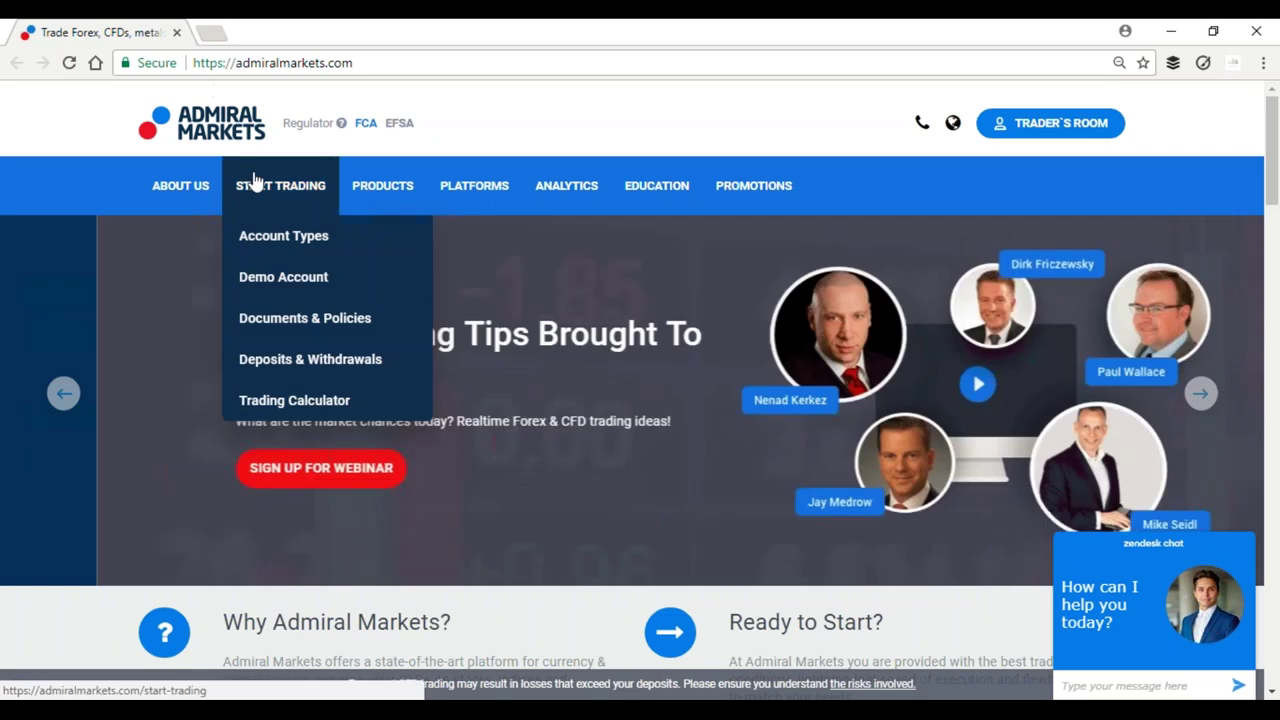
pyautogui.moveTo(362, 203)
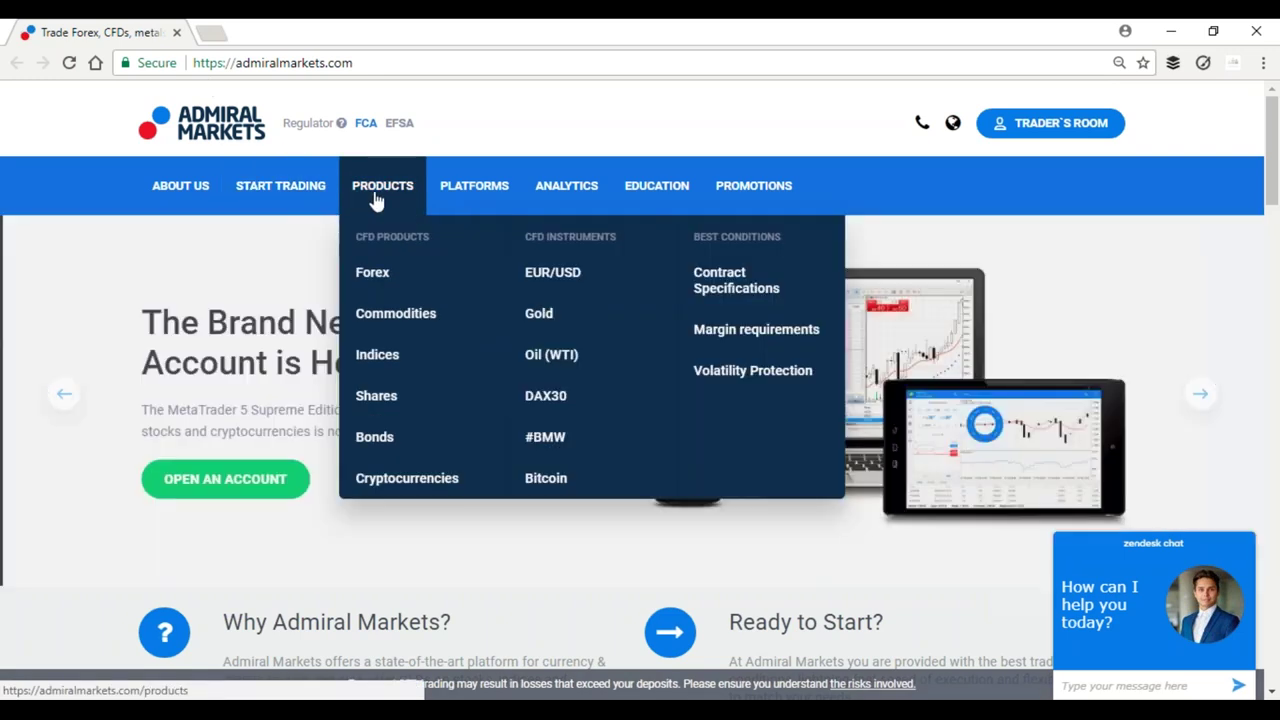
pyautogui.moveTo(458, 199)
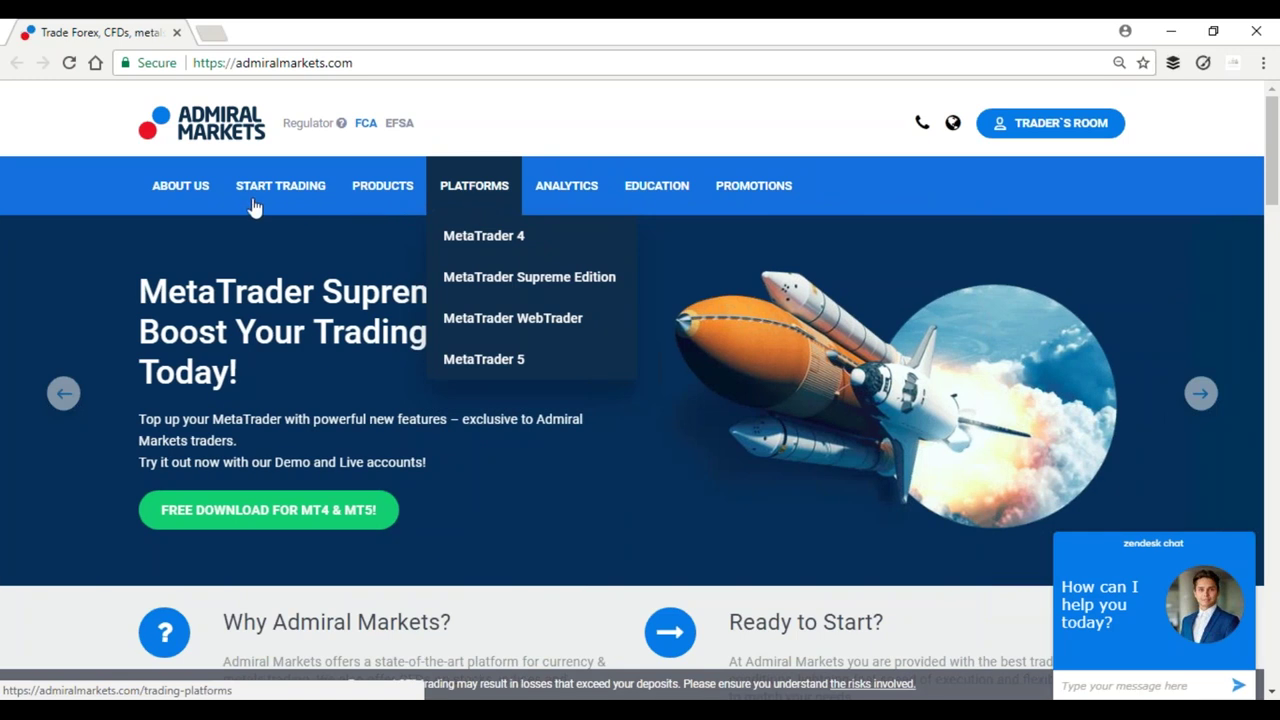
pyautogui.moveTo(181, 199)
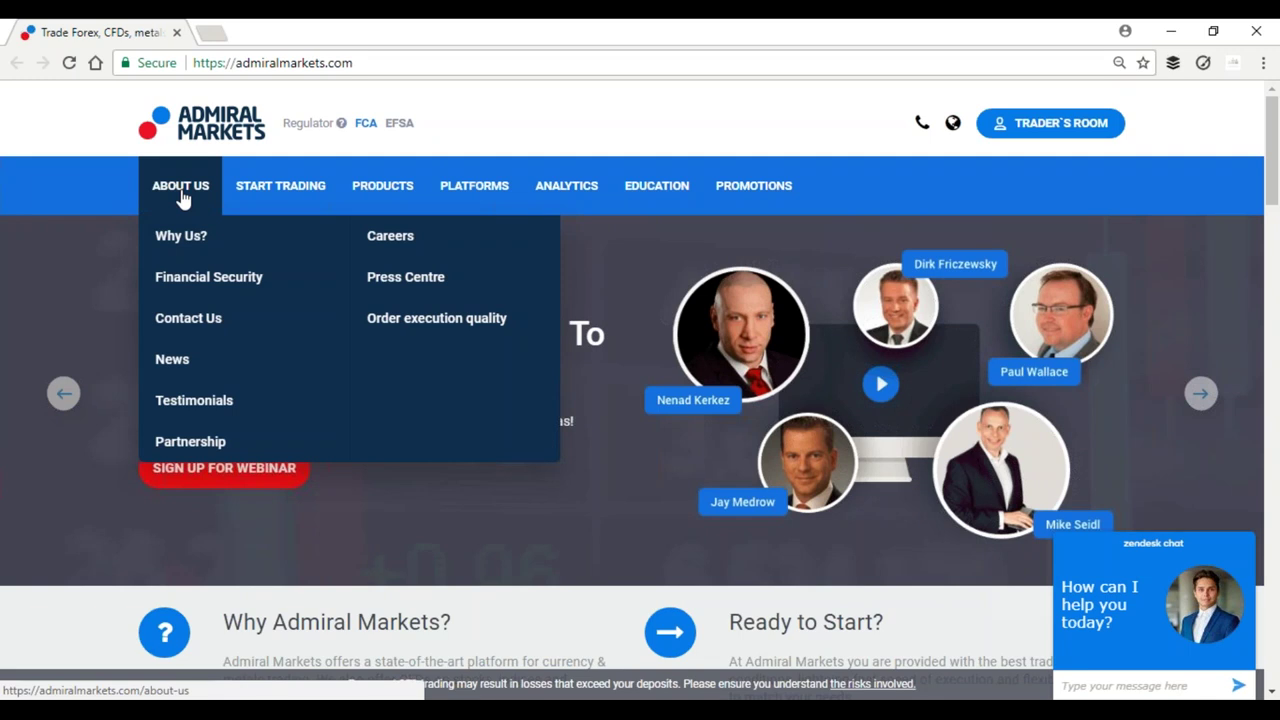
pyautogui.moveTo(551, 203)
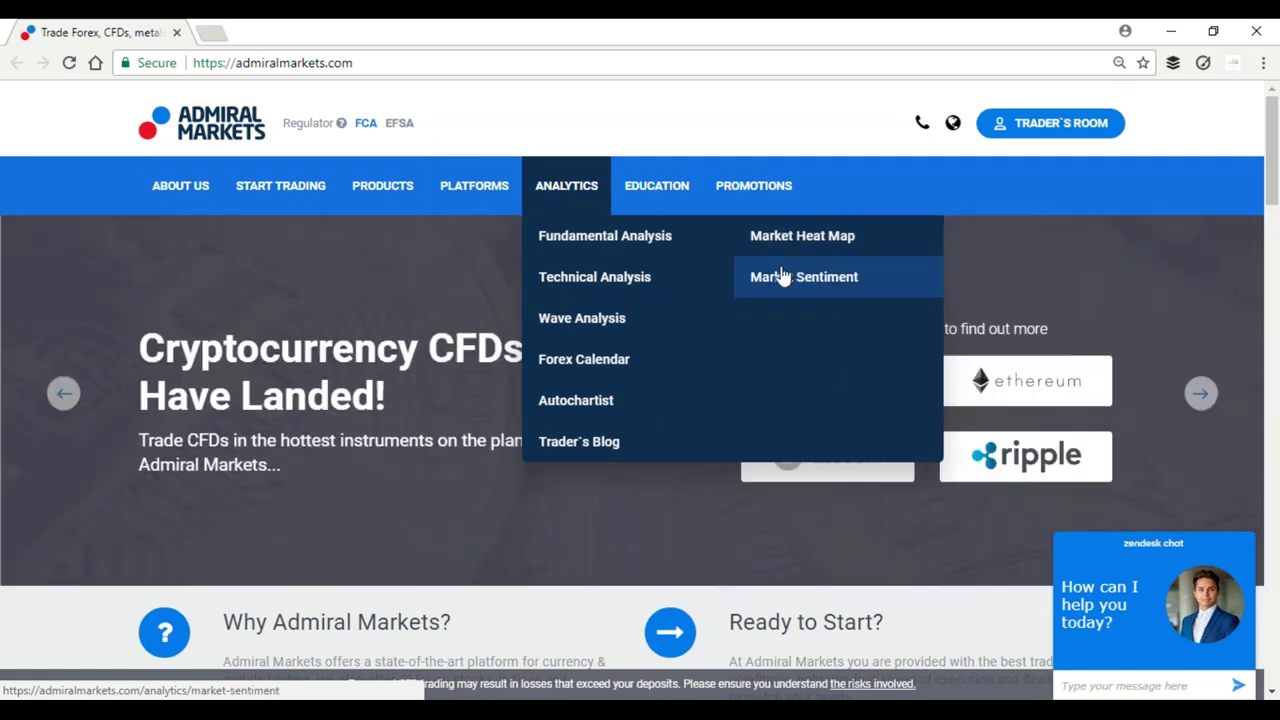
pyautogui.moveTo(655, 210)
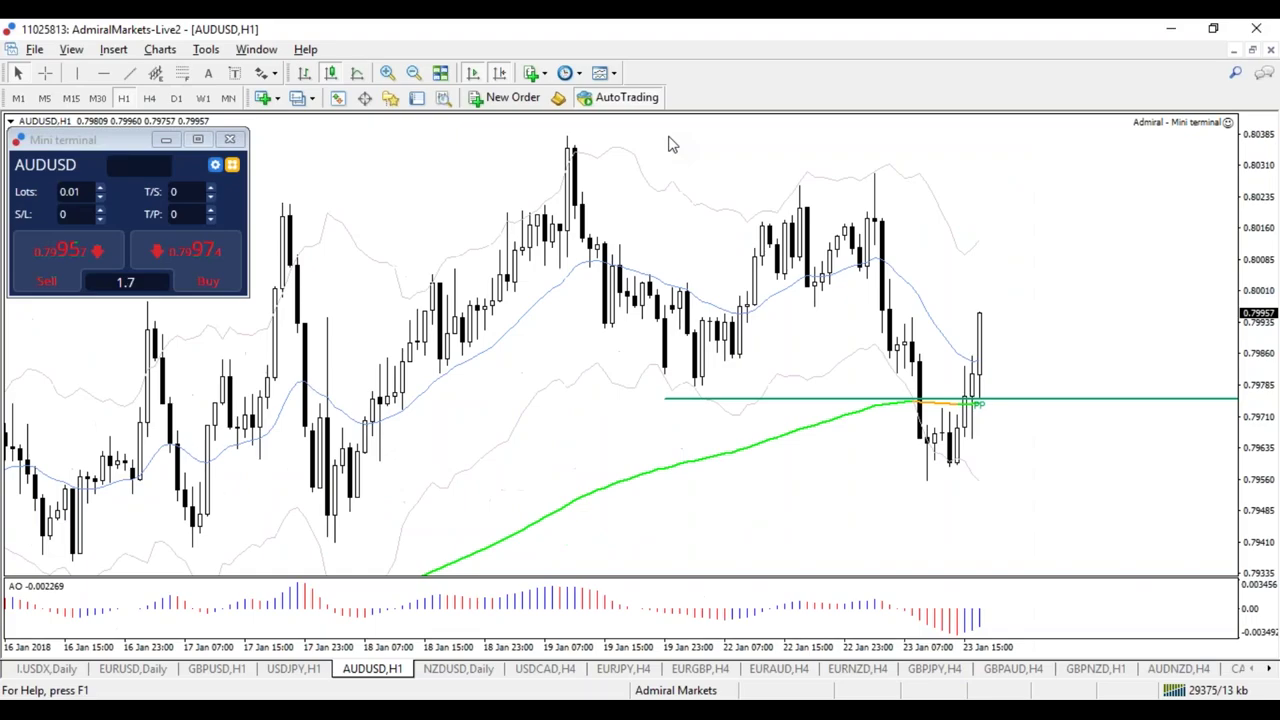
# Open the EURUSD daily chart in MetaTrader and remove all old trend lines drawn on it
pyautogui.click(130, 670)
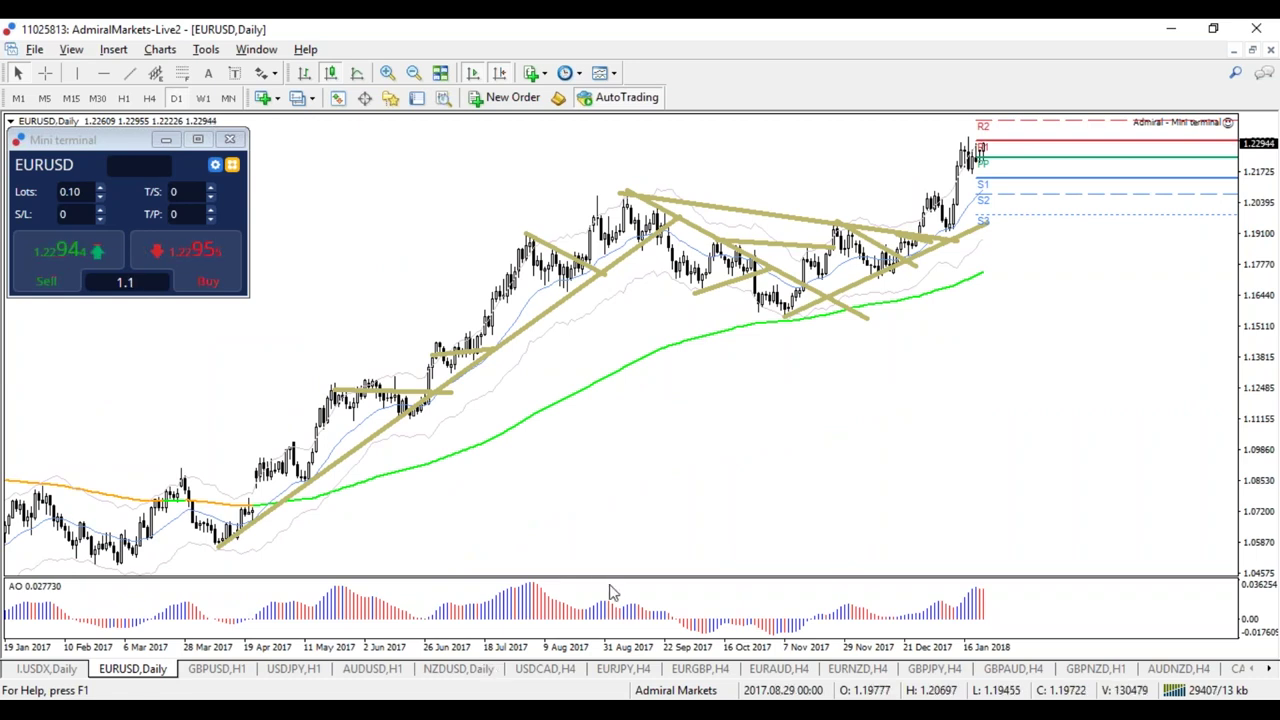
pyautogui.press('+')
pyautogui.press('+')
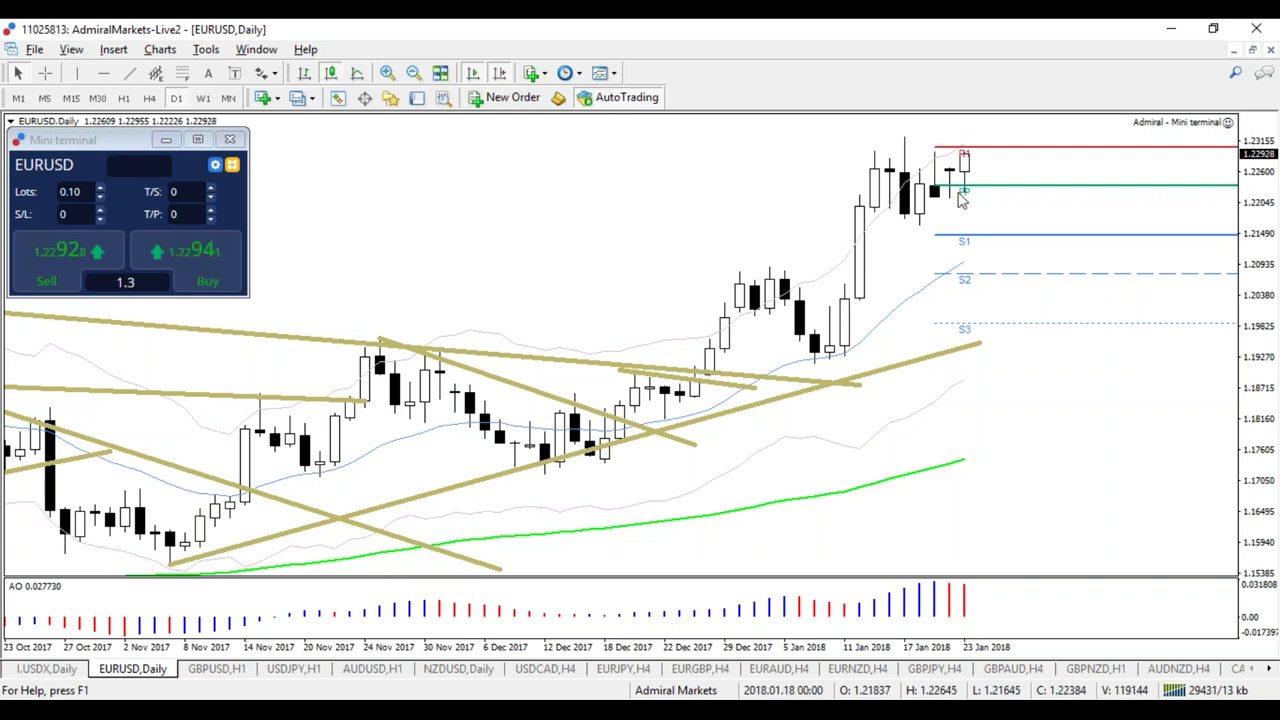
pyautogui.moveTo(953, 200)
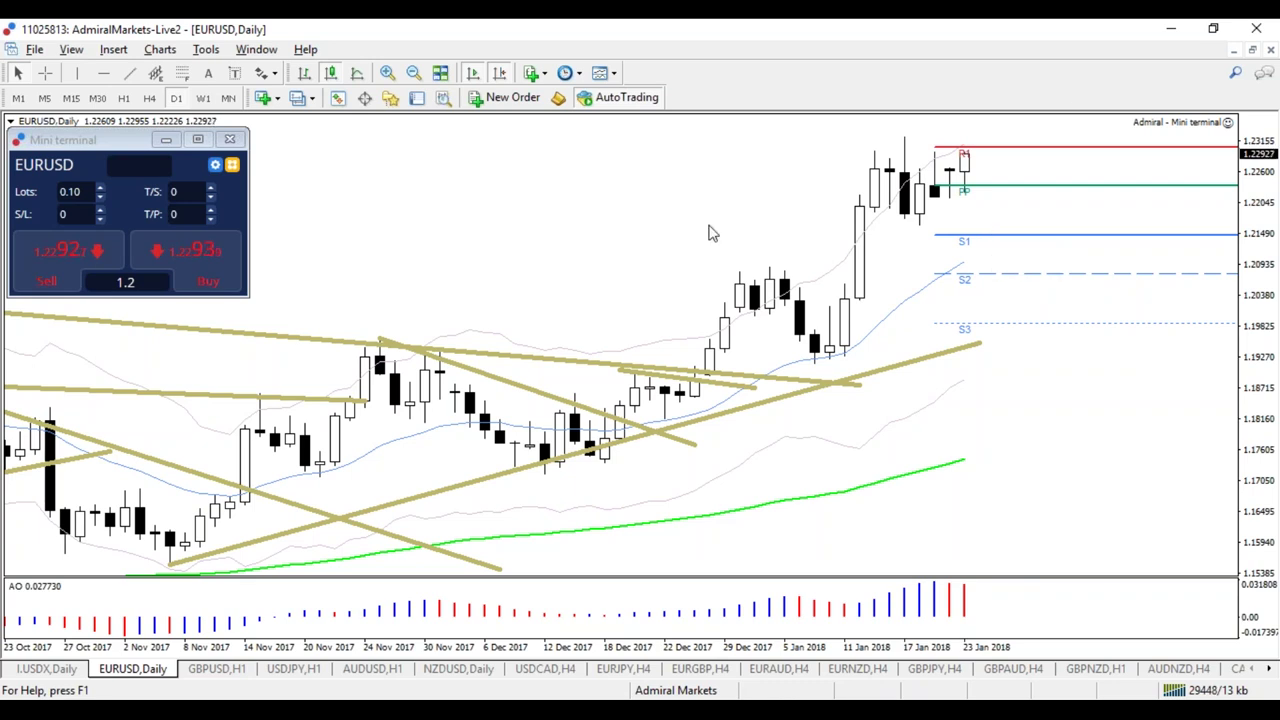
pyautogui.rightClick(766, 434)
pyautogui.moveTo(760, 430)
pyautogui.click(625, 292)
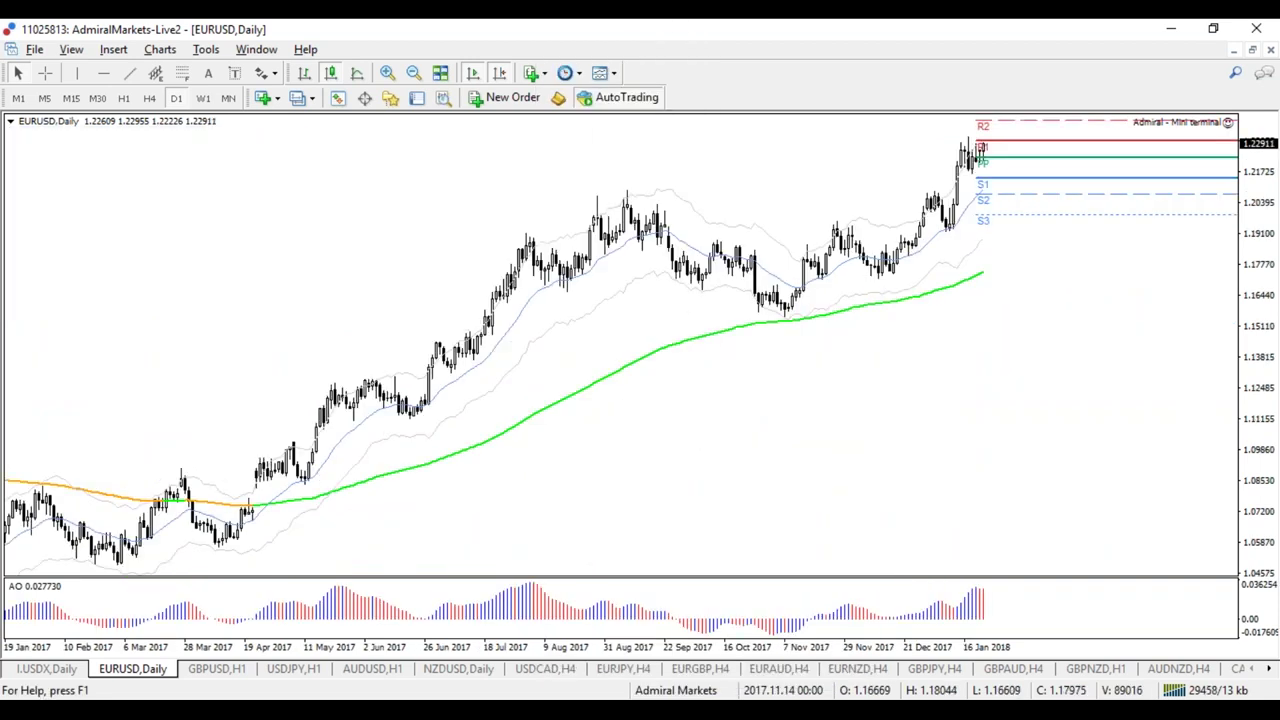
# Switch EURUSD to H4 and draw a converging triangle with a rising line under the recent lows and a falling line from the peak
pyautogui.press('+')
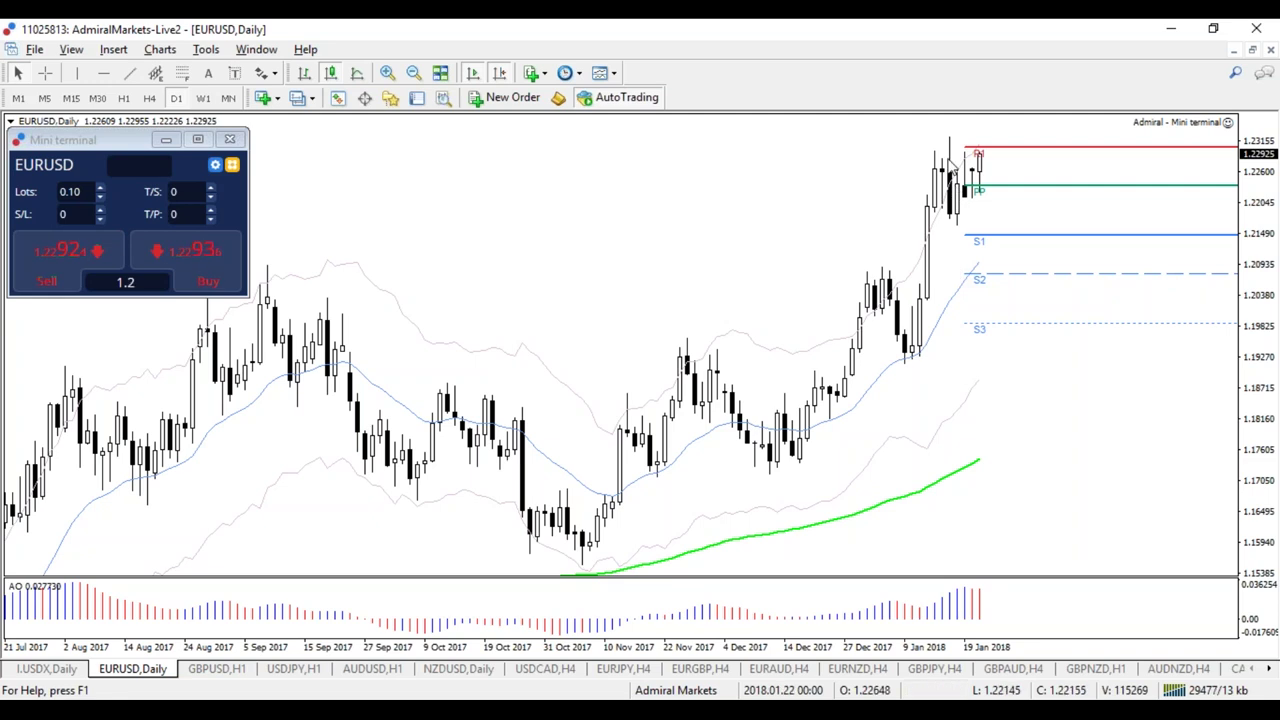
pyautogui.click(150, 98)
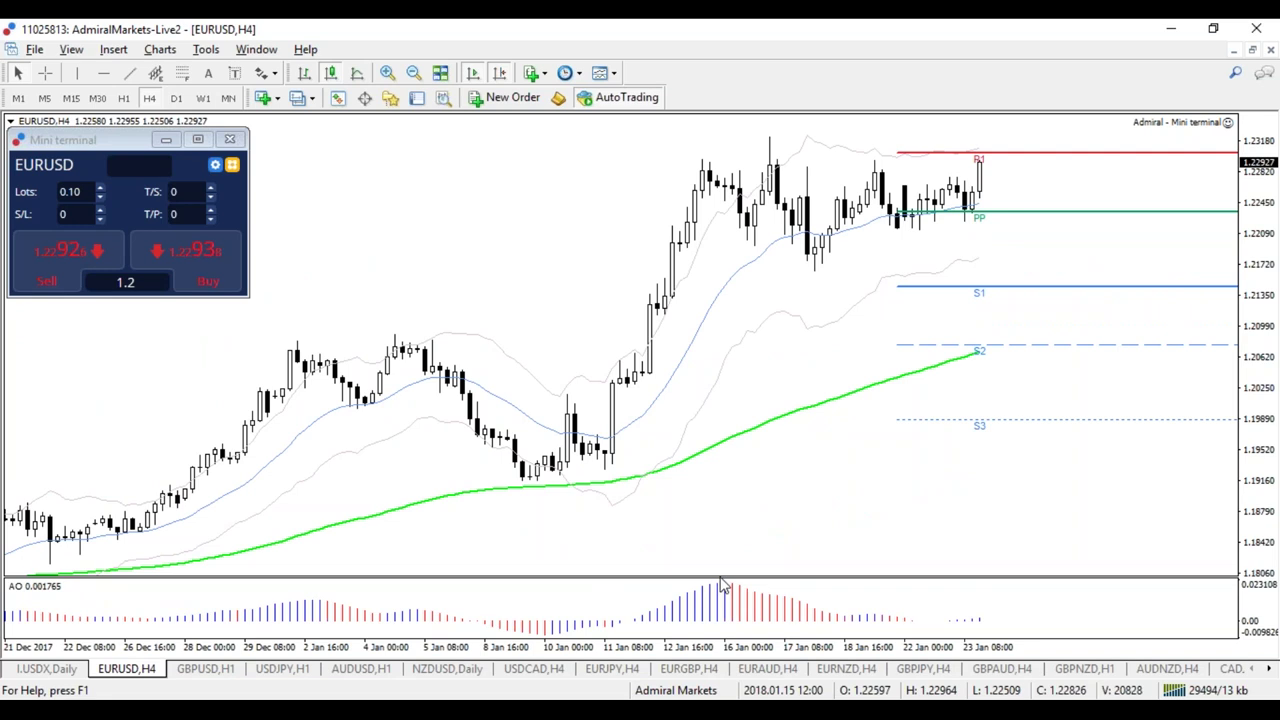
pyautogui.hotkey('alt', 't')
pyautogui.moveTo(814, 270); pyautogui.dragTo(1040, 189)
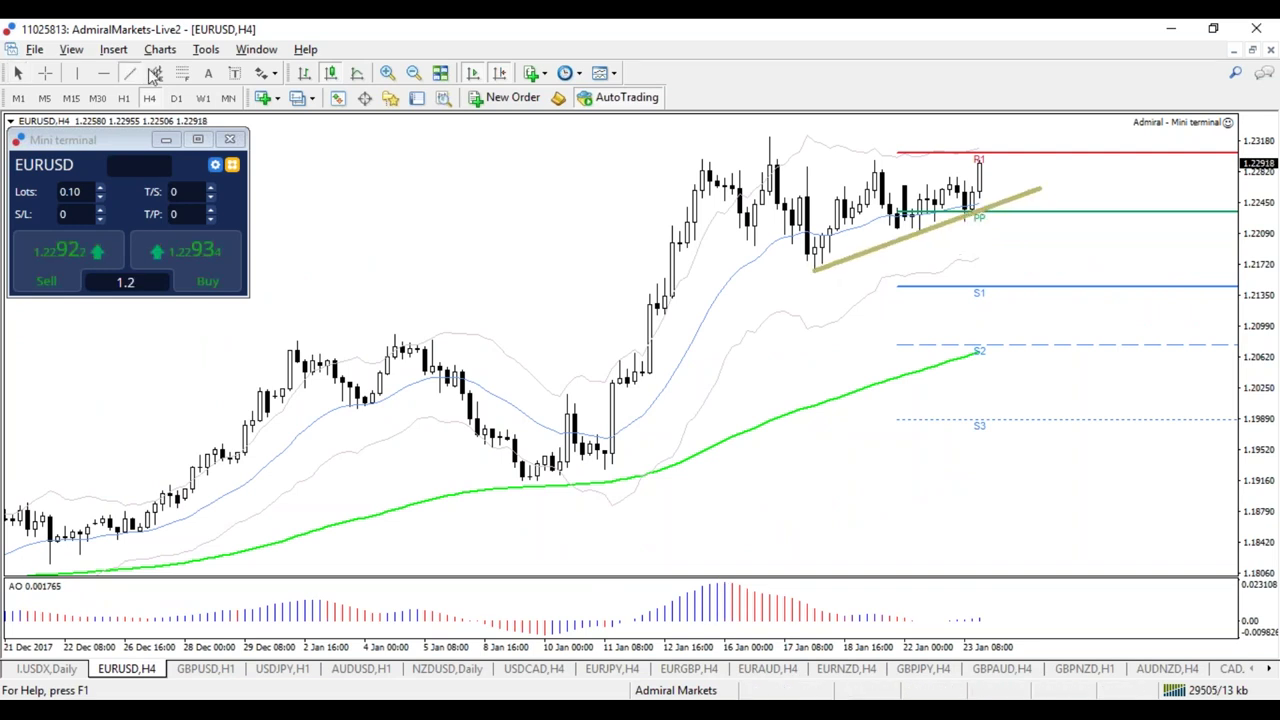
pyautogui.hotkey('alt', 't')
pyautogui.moveTo(770, 137); pyautogui.dragTo(1025, 194)
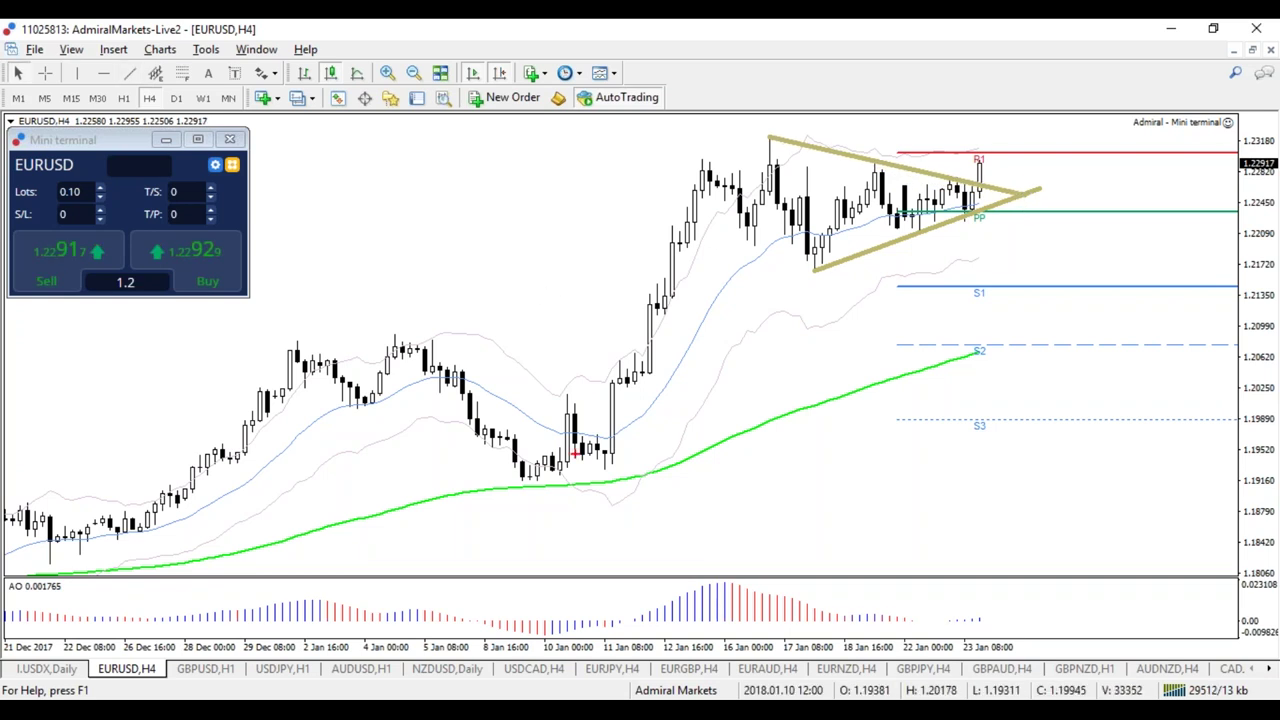
# Mark the rally, the zigzag inside the triangle and an upward continuation with blue and red freehand strokes, and erase them
pyautogui.moveTo(558, 461)
pyautogui.mouseDown()
pyautogui.moveTo(704, 180)
pyautogui.moveTo(668, 160)
pyautogui.moveTo(743, 189)
pyautogui.mouseUp()
pyautogui.press('r')
pyautogui.moveTo(781, 148)
pyautogui.mouseDown()
pyautogui.moveTo(1012, 228)
pyautogui.moveTo(1146, 60)
pyautogui.moveTo(1066, 86)
pyautogui.mouseUp()
pyautogui.press('b')
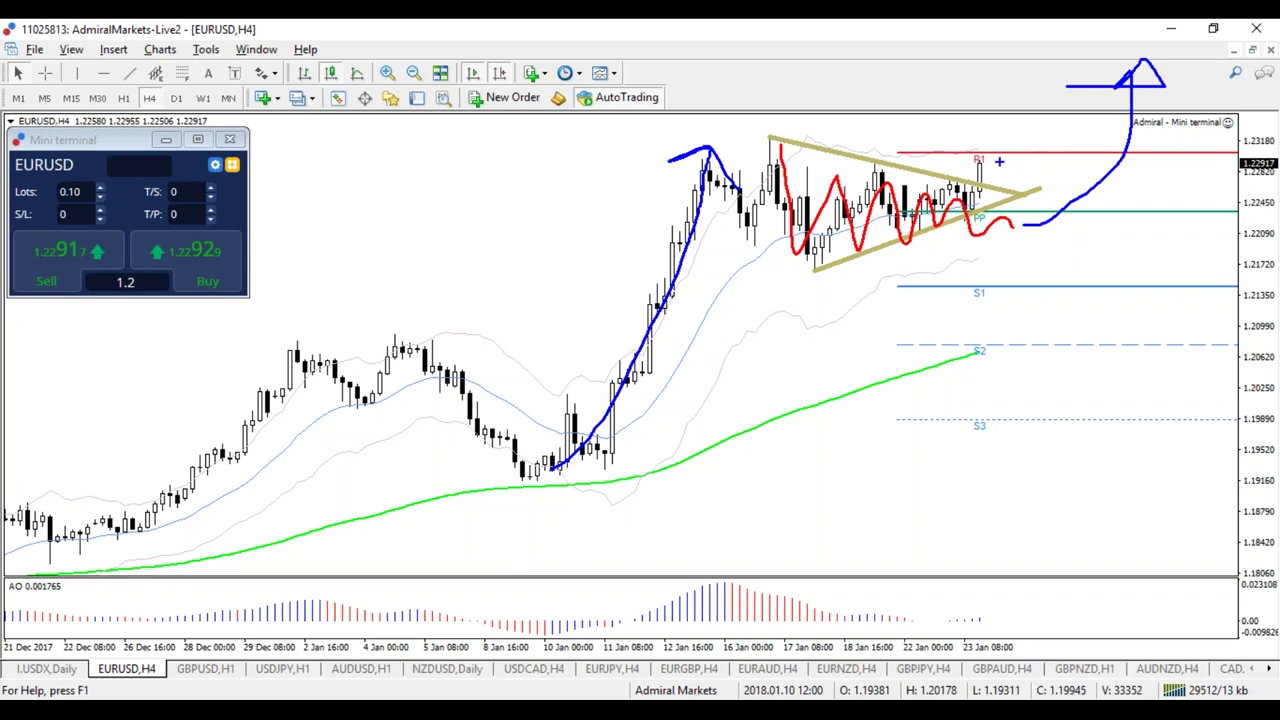
pyautogui.press('e')
# Sketch a red drop from the triangle to a circled S1 with blue arrows for a bounce and an upward breakout, and clear the marks
pyautogui.press('r')
pyautogui.moveTo(972, 188)
pyautogui.mouseDown()
pyautogui.moveTo(1002, 289)
pyautogui.moveTo(1022, 281)
pyautogui.moveTo(942, 286)
pyautogui.moveTo(1022, 286)
pyautogui.moveTo(1108, 252)
pyautogui.moveTo(1114, 156)
pyautogui.mouseUp()
pyautogui.moveTo(1092, 176)
pyautogui.mouseDown()
pyautogui.moveTo(1106, 157)
pyautogui.moveTo(1134, 180)
pyautogui.mouseUp()
pyautogui.moveTo(1002, 184)
pyautogui.mouseDown()
pyautogui.moveTo(1046, 118)
pyautogui.moveTo(1012, 140)
pyautogui.mouseUp()
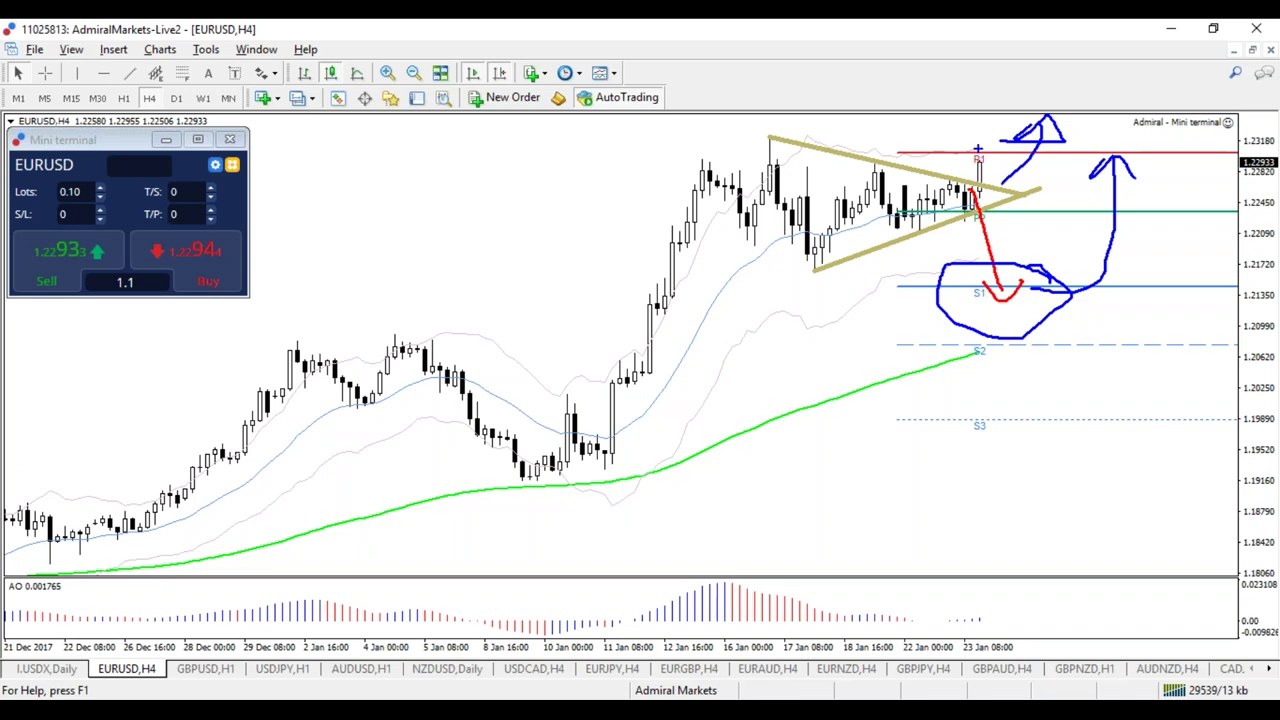
pyautogui.press('Escape')
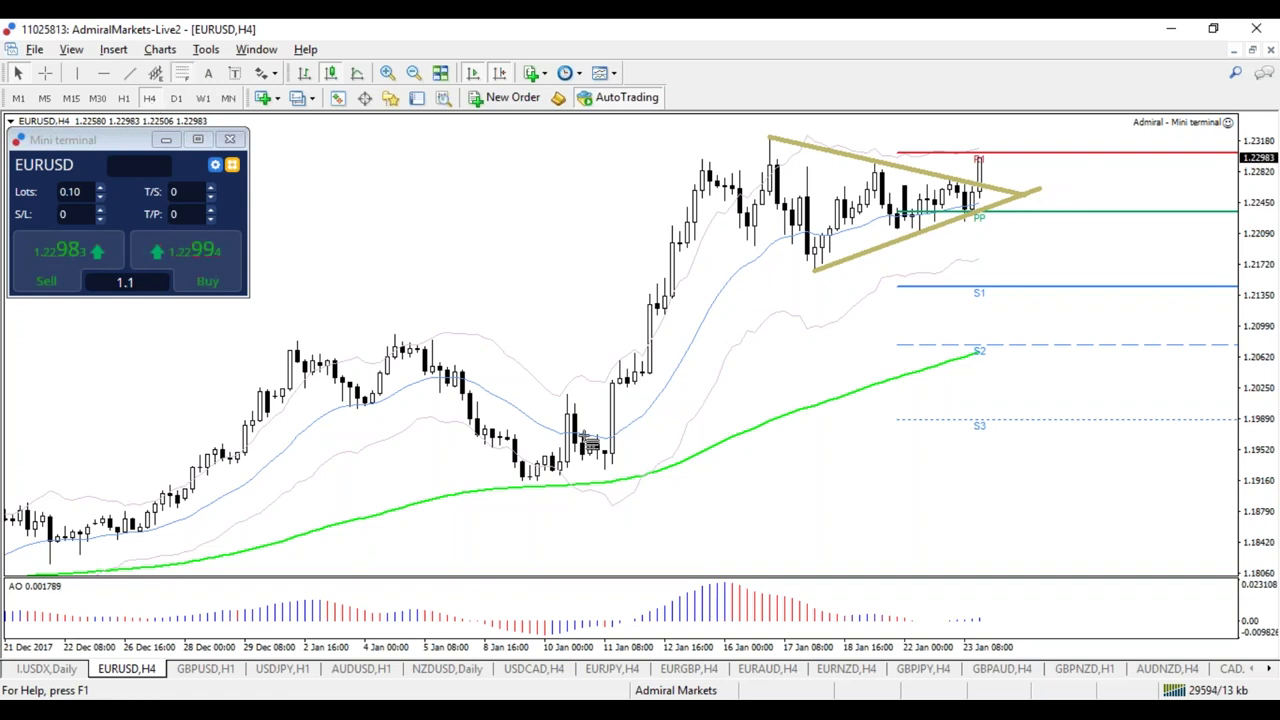
# Place a Fibonacci retracement over the January rally from about 1.1929 to 1.2320, and circle its 38.2 to 61.8 levels in blue
pyautogui.moveTo(607, 463); pyautogui.dragTo(680, 137)
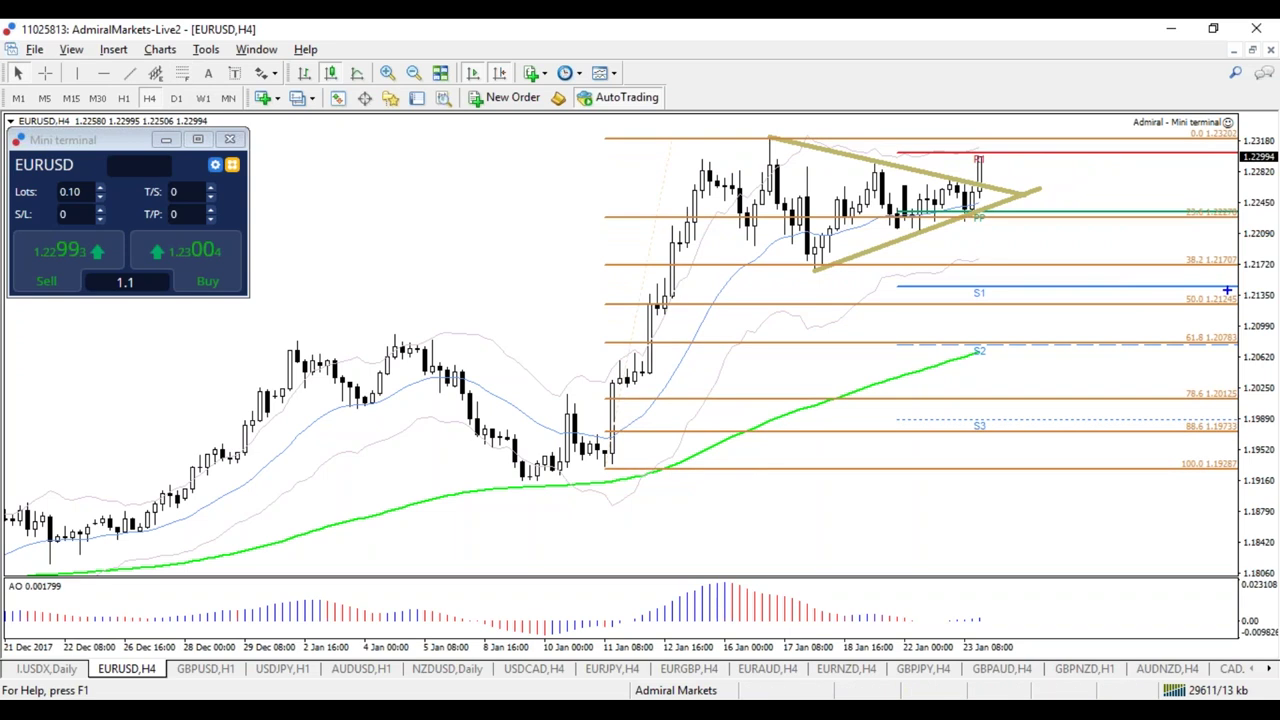
pyautogui.moveTo(1245, 256); pyautogui.dragTo(1146, 311)
pyautogui.moveTo(1243, 350); pyautogui.dragTo(1245, 245)
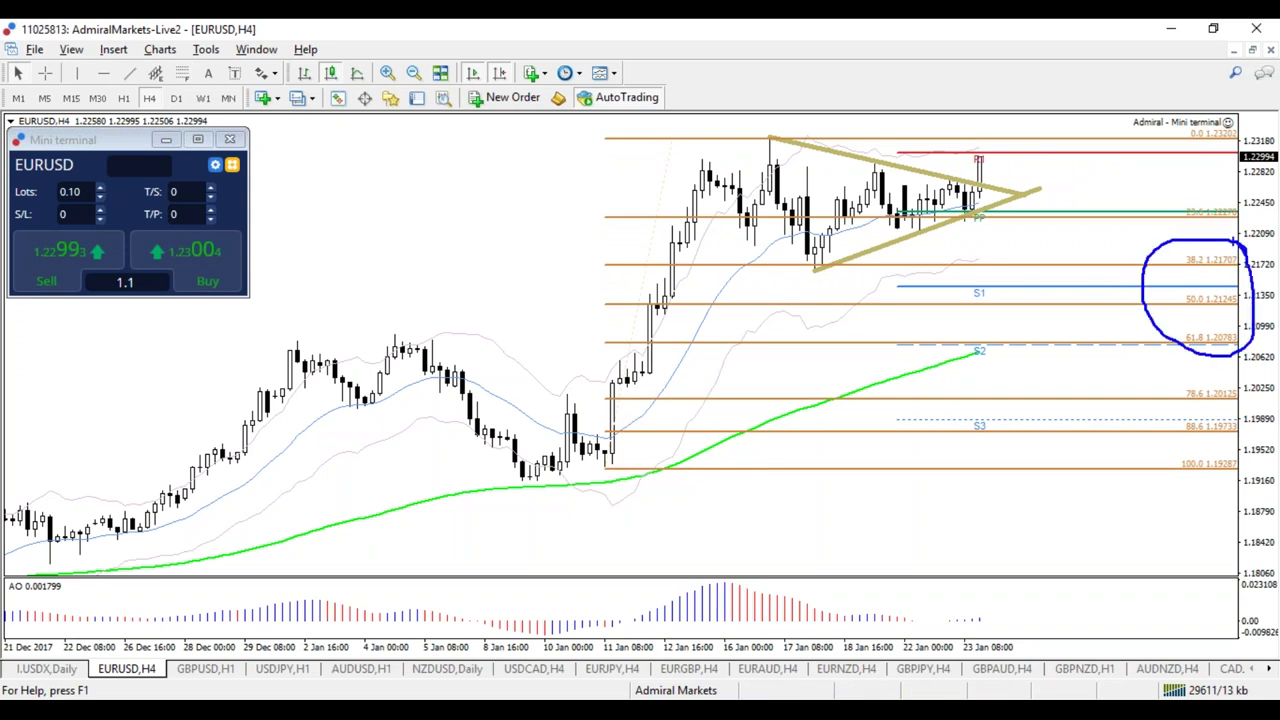
# Circle the triangle's lowest point, sketch a red drop to S1 and a blue bounce from the 61.8 level, and clear the marks
pyautogui.moveTo(845, 248)
pyautogui.mouseDown()
pyautogui.moveTo(793, 248)
pyautogui.moveTo(846, 266)
pyautogui.moveTo(854, 249)
pyautogui.mouseUp()
pyautogui.moveTo(982, 215)
pyautogui.mouseDown()
pyautogui.moveTo(998, 297)
pyautogui.moveTo(1016, 300)
pyautogui.mouseUp()
pyautogui.moveTo(1010, 333)
pyautogui.mouseDown()
pyautogui.moveTo(1018, 344)
pyautogui.moveTo(1042, 252)
pyautogui.moveTo(1070, 258)
pyautogui.mouseUp()
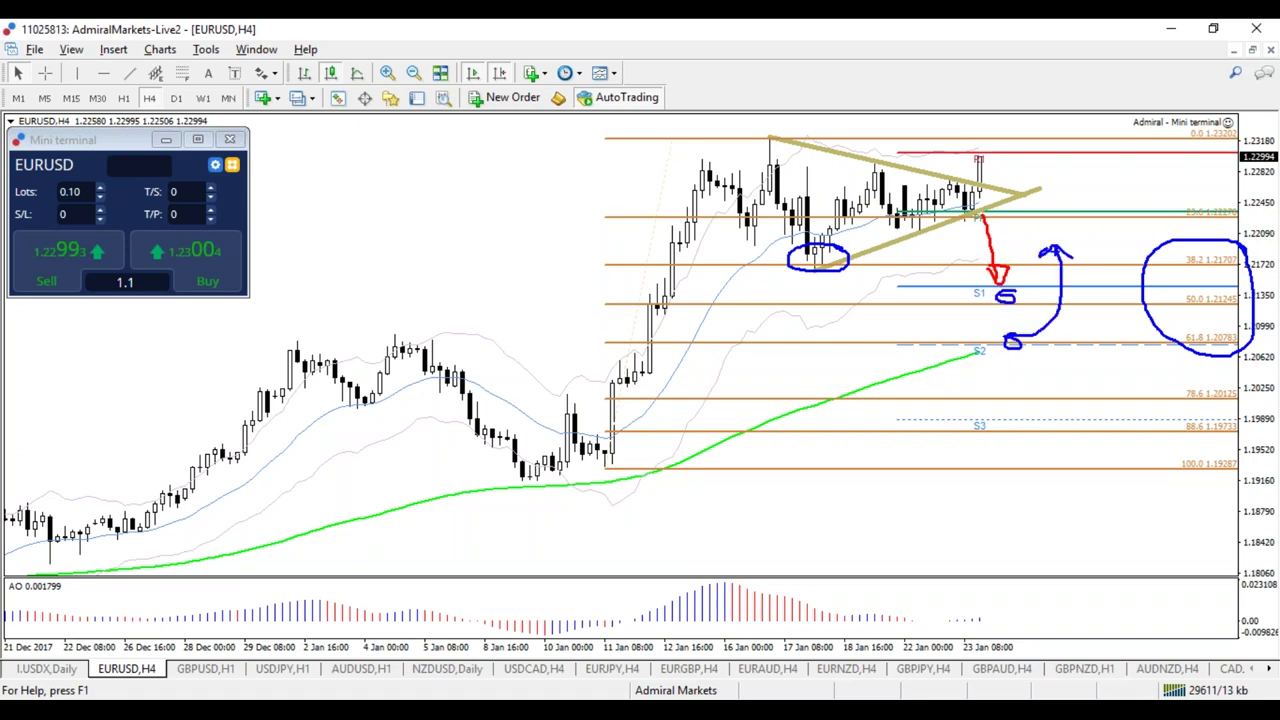
pyautogui.press('Escape')
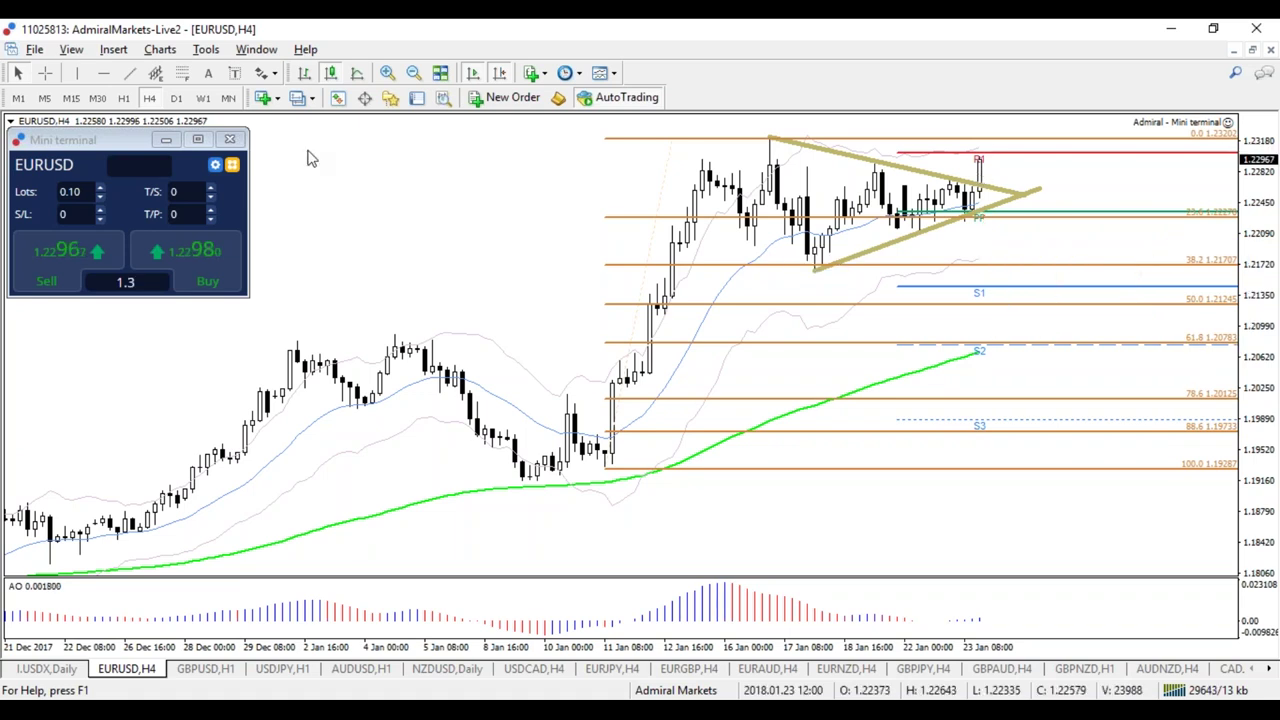
# Examine the triangle breakout on the H1 and M30 timeframes and return the chart to H4
pyautogui.press('+')
pyautogui.press('+')
pyautogui.press('+')
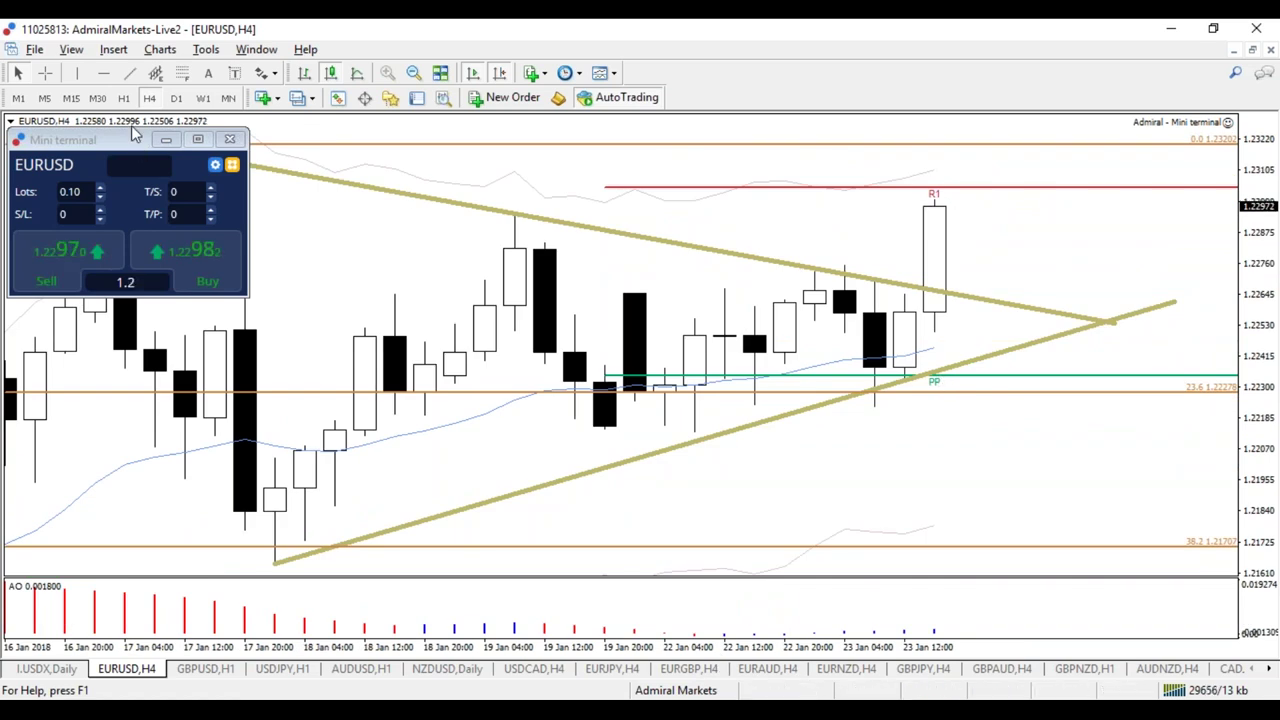
pyautogui.click(123, 97)
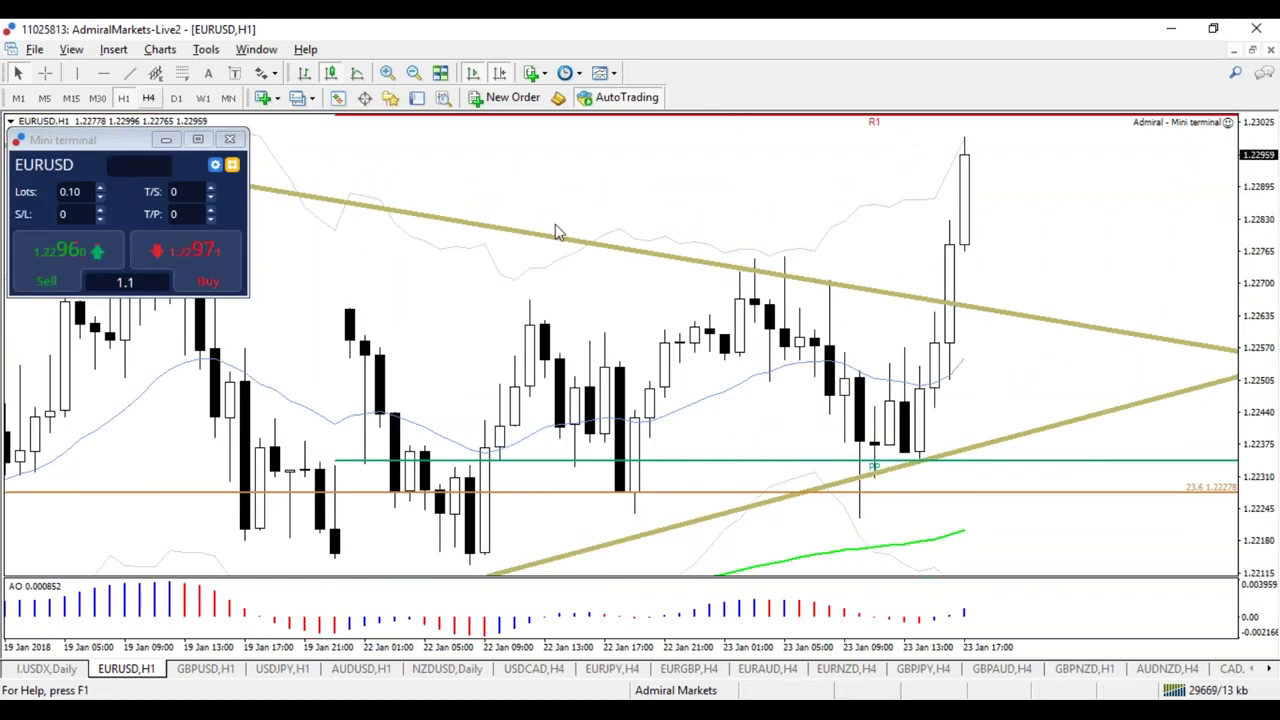
pyautogui.click(97, 98)
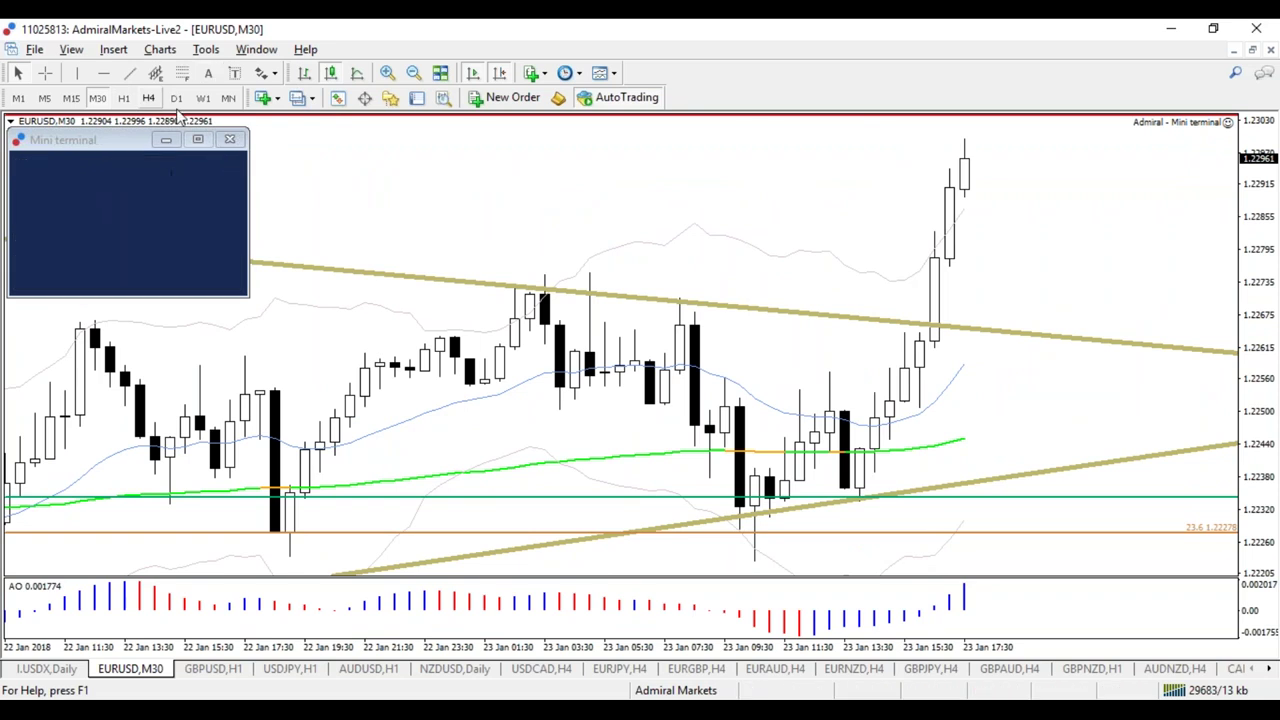
pyautogui.click(148, 97)
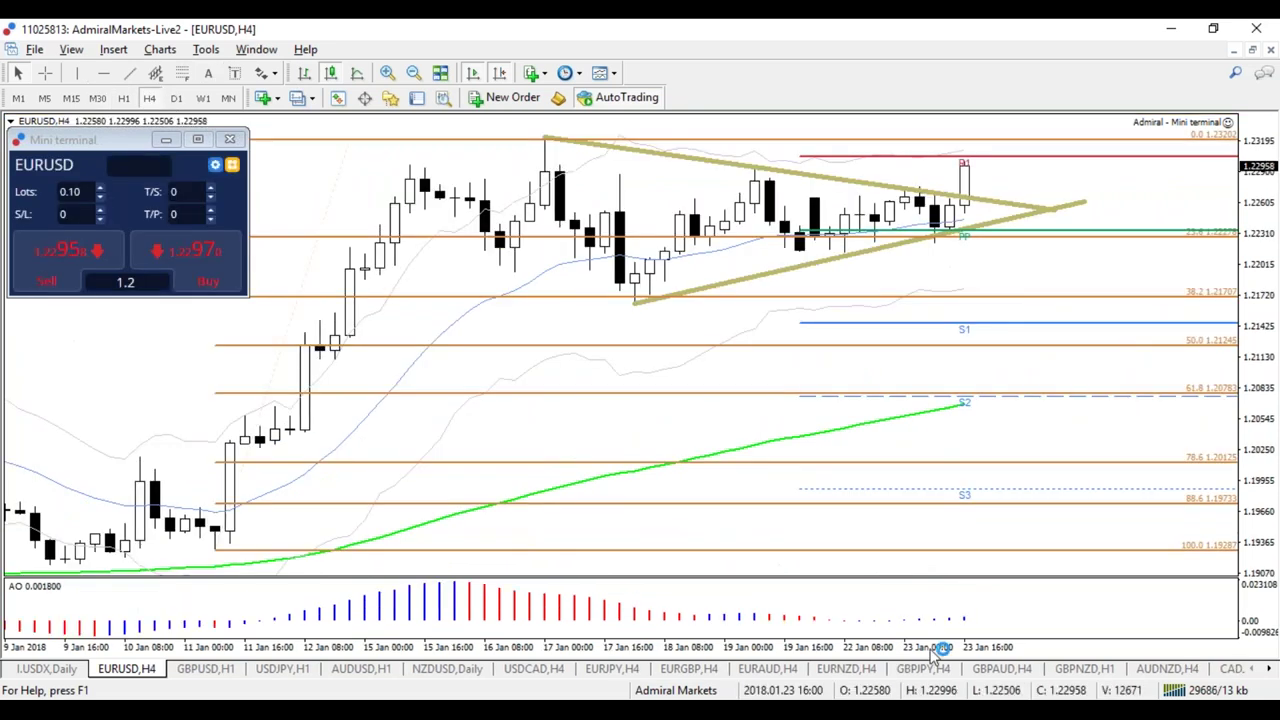
pyautogui.press('+')
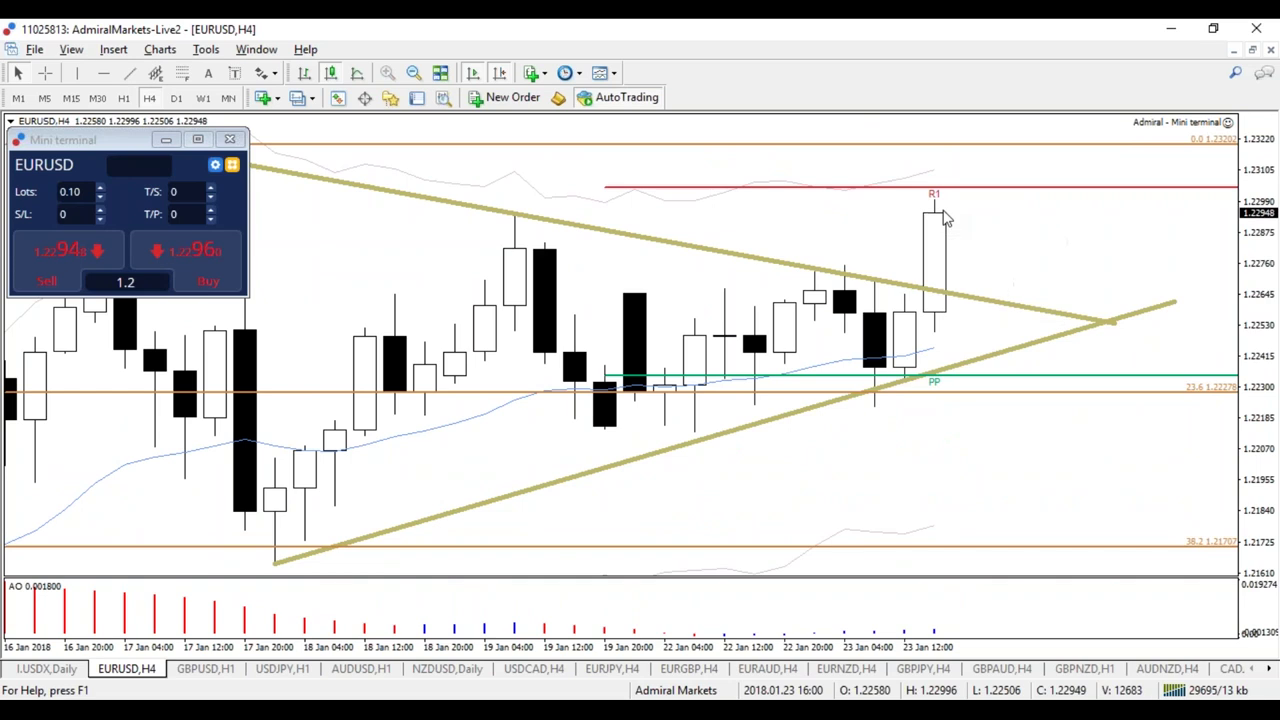
# Inspect the open and current price of the latest H4 candle using the crosshair and its data tooltip
pyautogui.moveTo(945, 217)
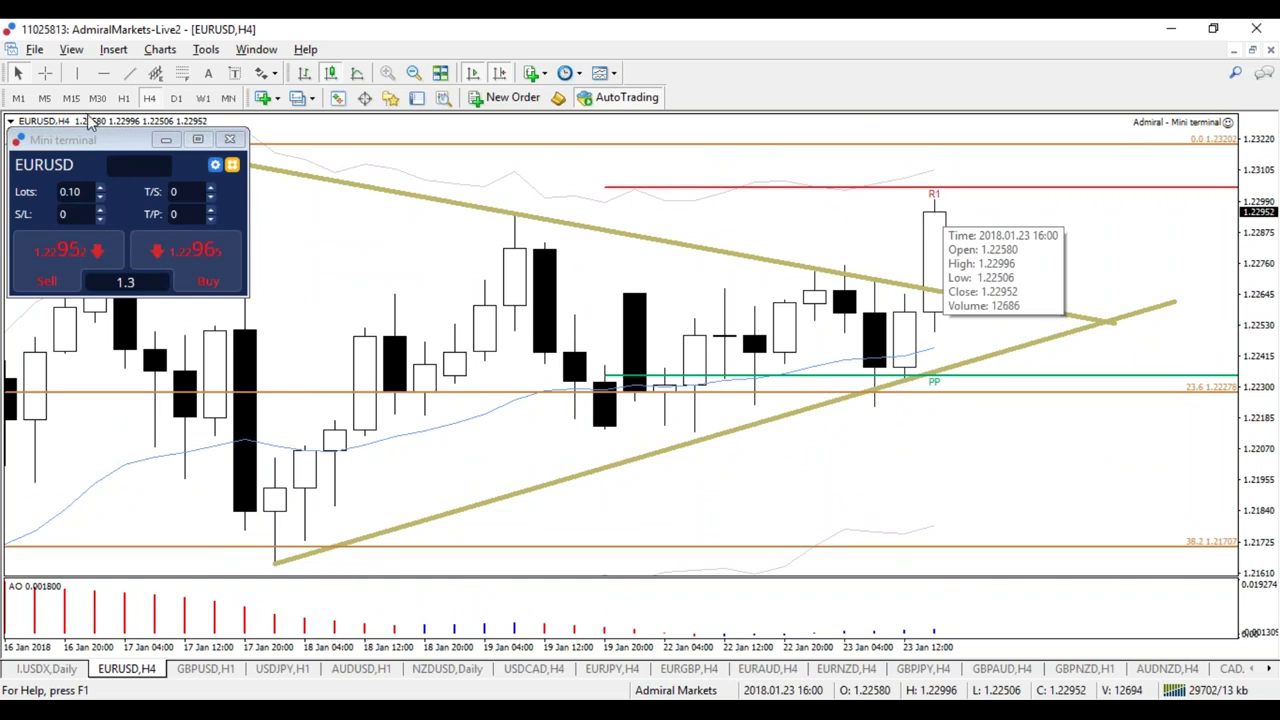
pyautogui.middleClick(960, 228)
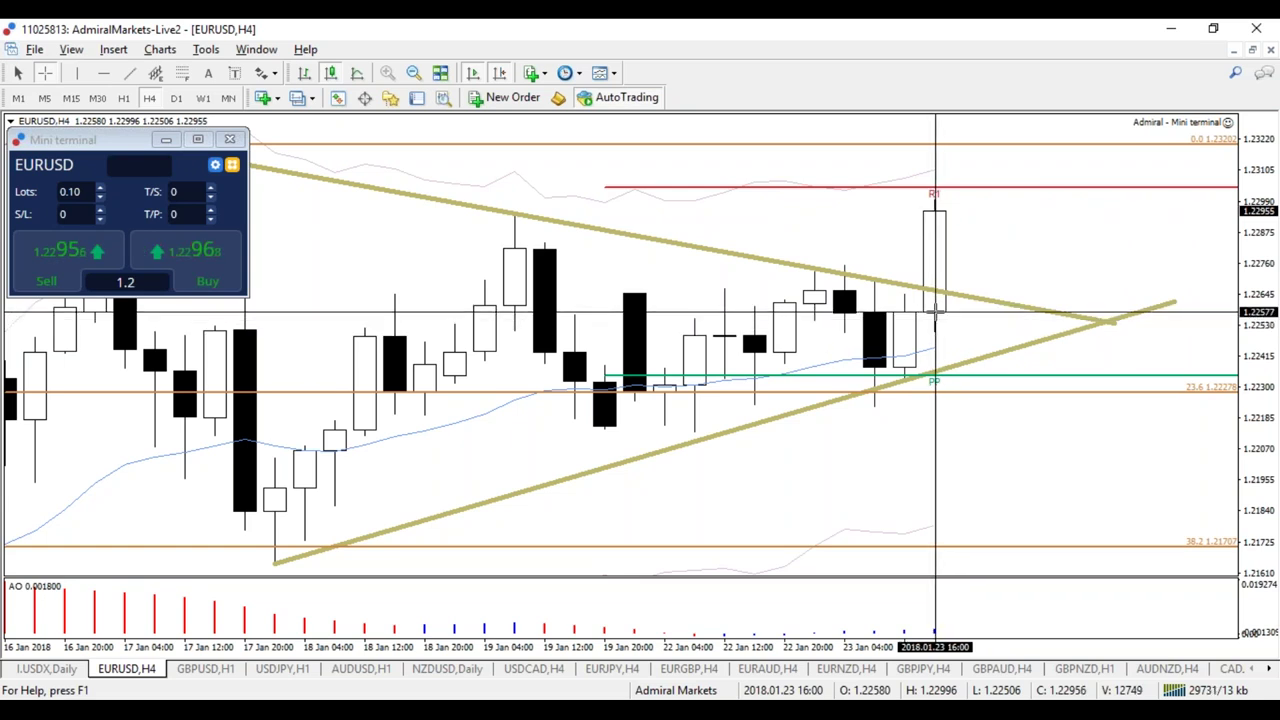
pyautogui.moveTo(941, 207)
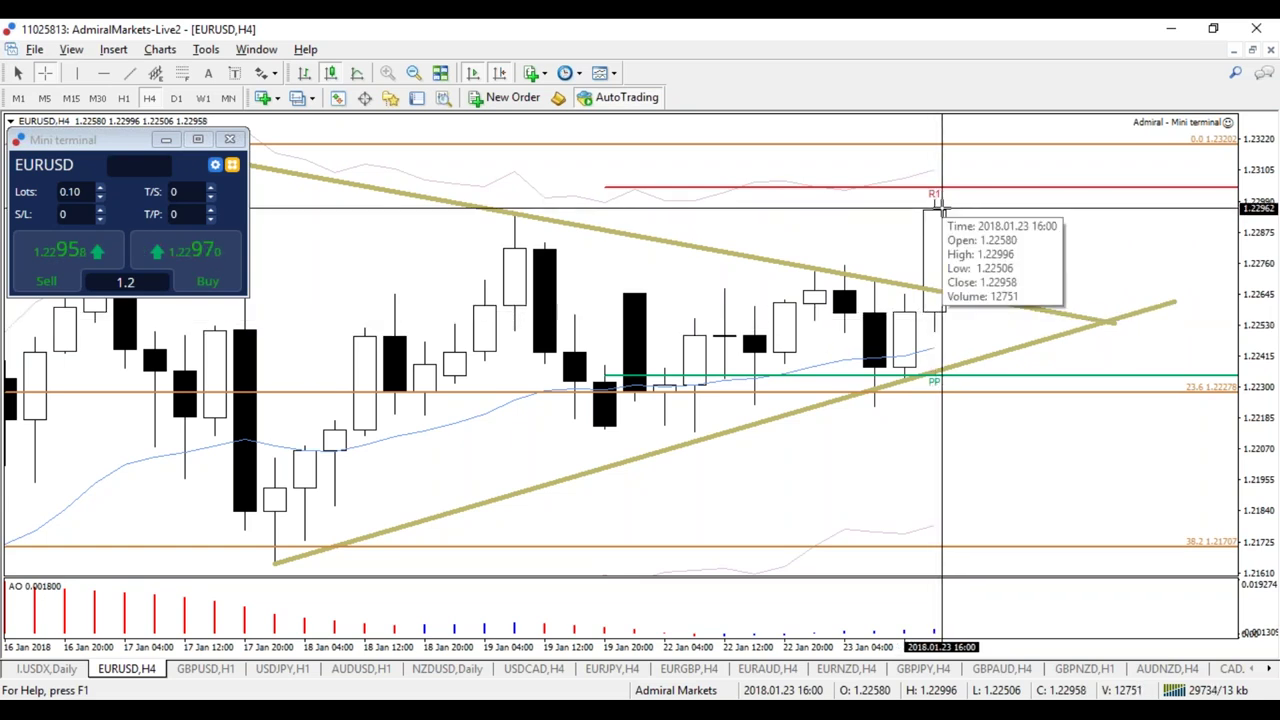
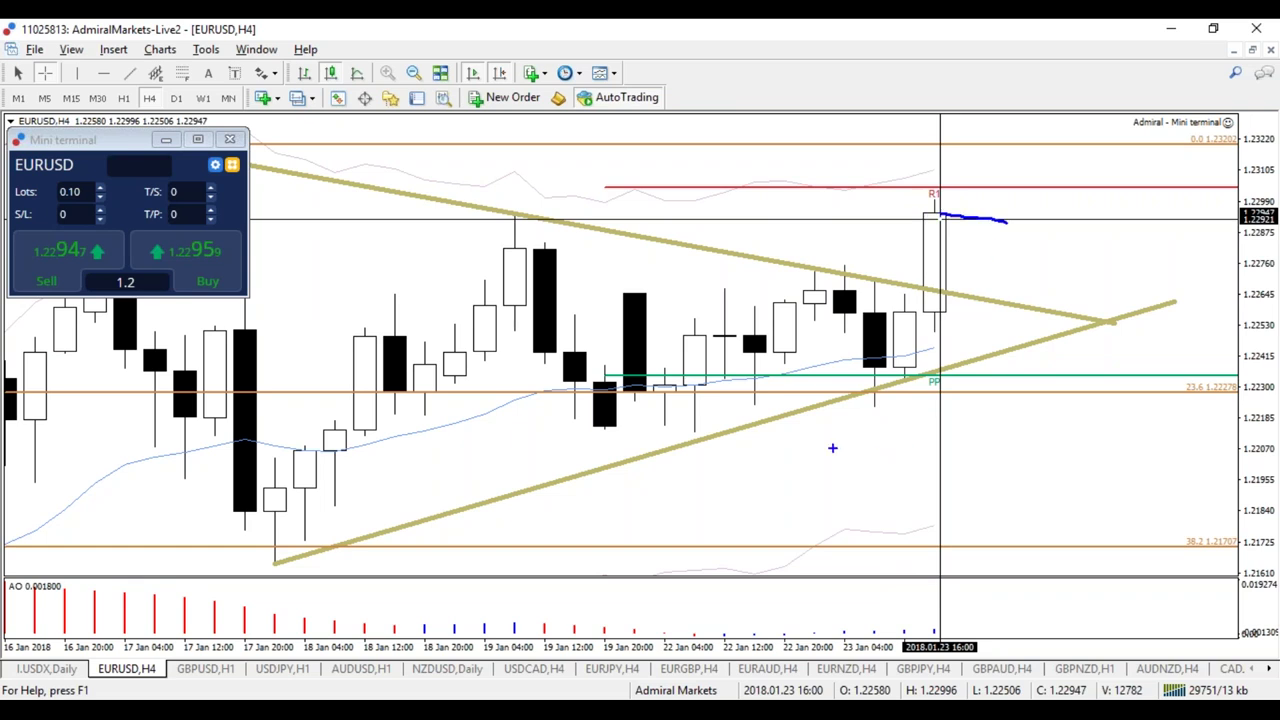
# Mark a red zone below PP and a blue pullback zone along the highs just before the breakout, and clear the marks
pyautogui.moveTo(684, 423)
pyautogui.mouseDown()
pyautogui.moveTo(1178, 432)
pyautogui.moveTo(599, 414)
pyautogui.mouseUp()
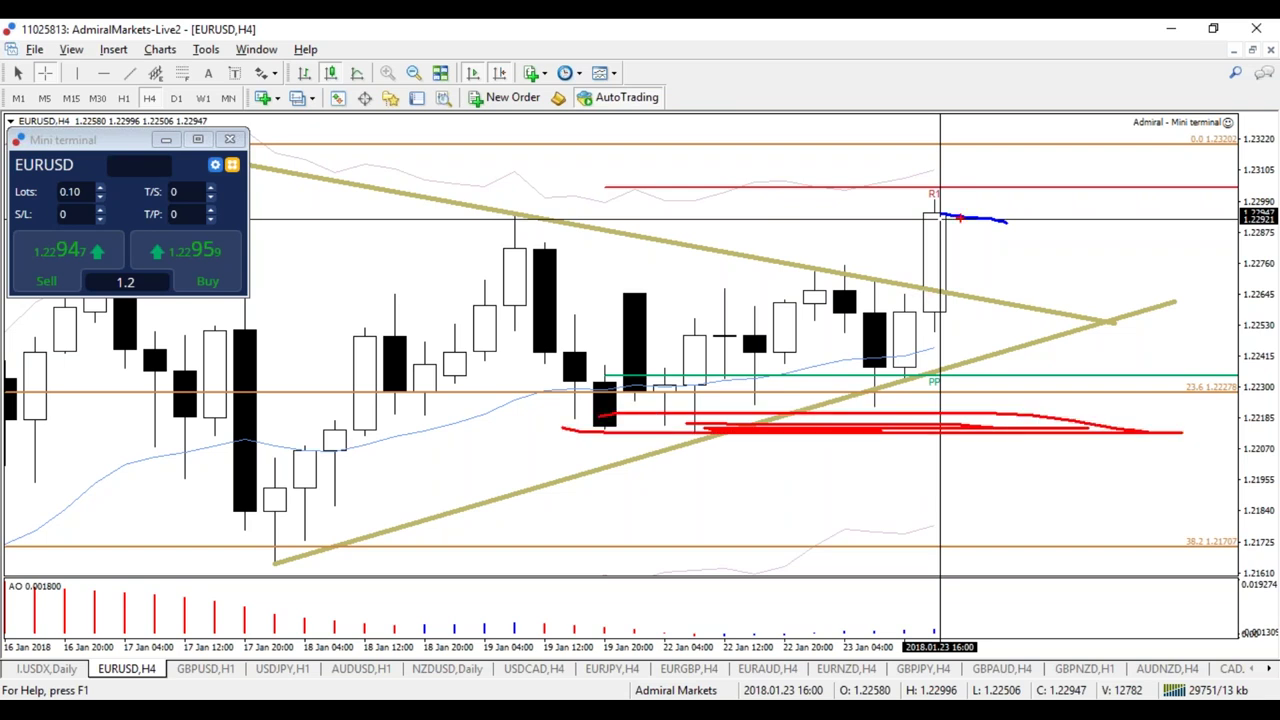
pyautogui.moveTo(936, 213); pyautogui.dragTo(970, 276)
pyautogui.moveTo(770, 274); pyautogui.dragTo(1075, 266)
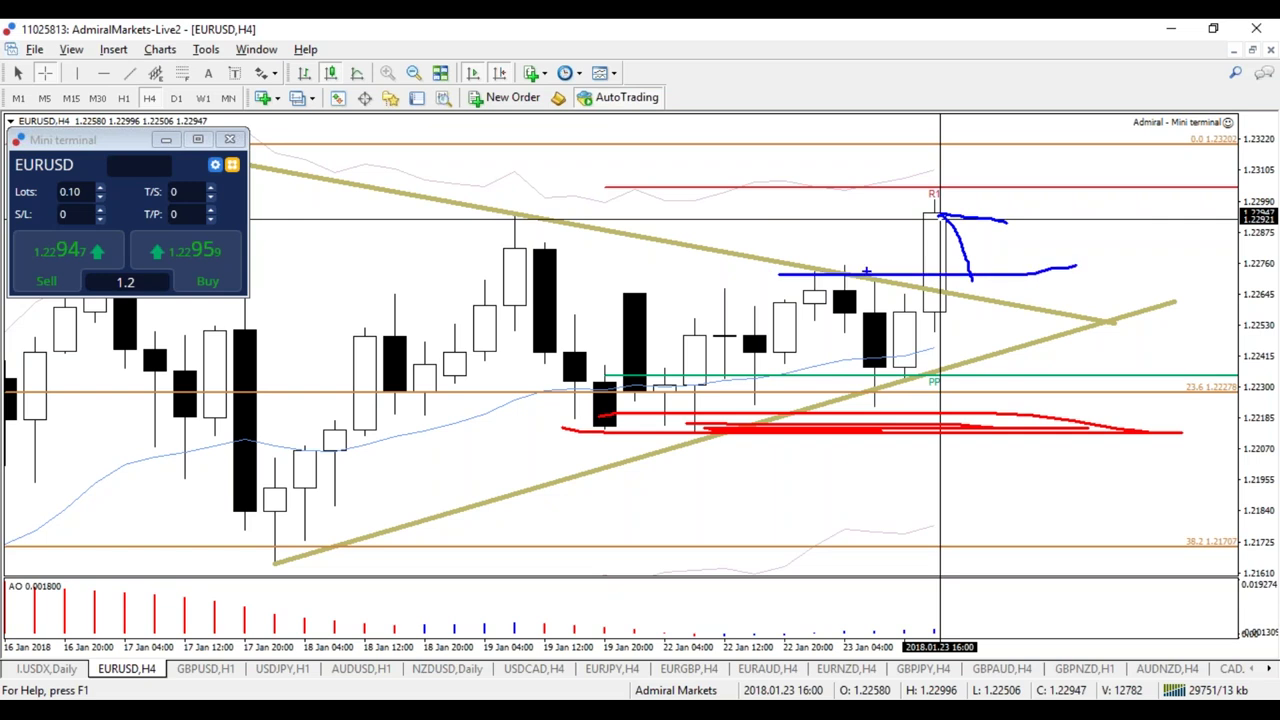
pyautogui.moveTo(796, 270); pyautogui.dragTo(1100, 266)
pyautogui.moveTo(840, 258); pyautogui.dragTo(1110, 266)
pyautogui.moveTo(892, 264)
pyautogui.mouseDown()
pyautogui.moveTo(802, 258)
pyautogui.moveTo(846, 246)
pyautogui.mouseUp()
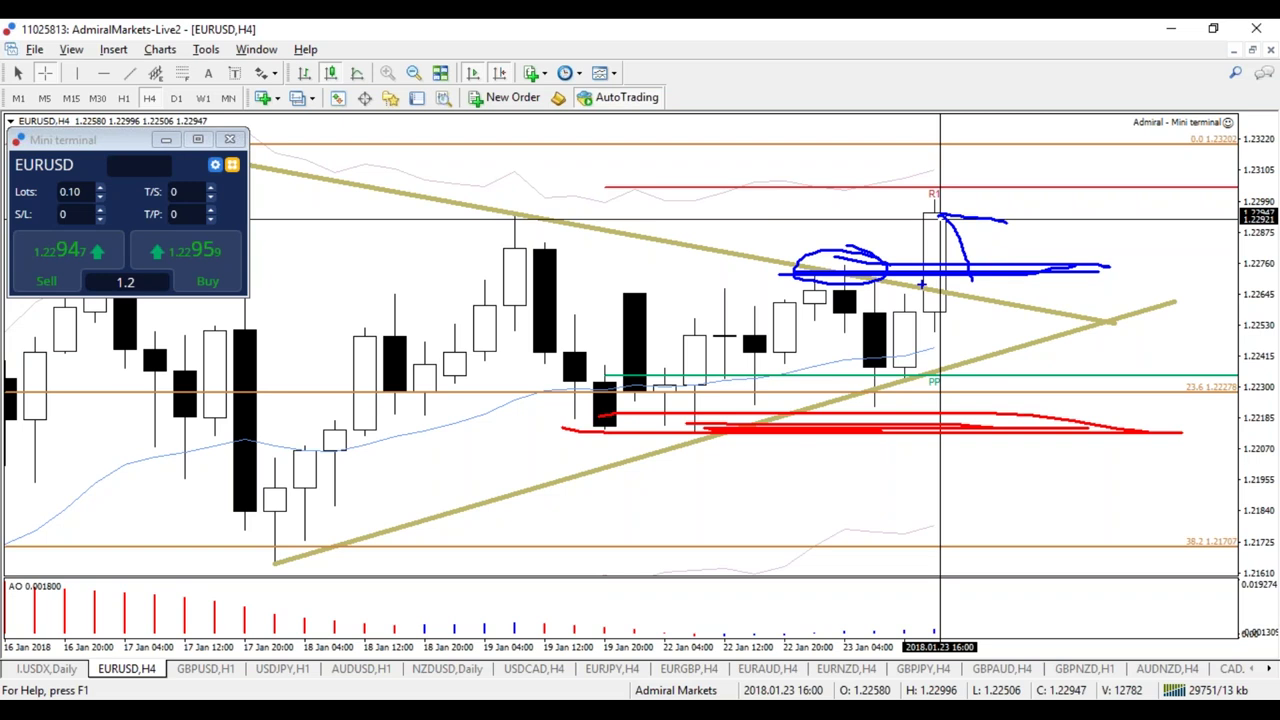
pyautogui.press('Escape')
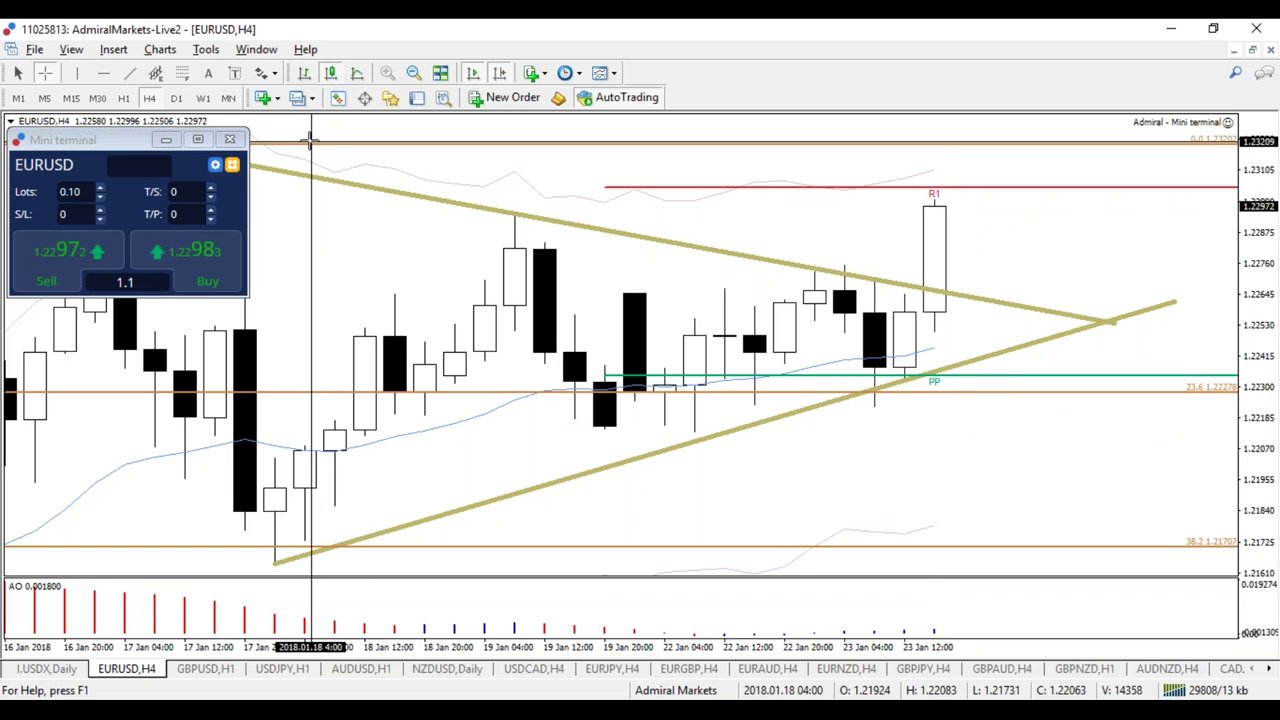
# Step the EURUSD chart down through H1 and M30 to M15 to examine the breakout candles
pyautogui.click(123, 98)
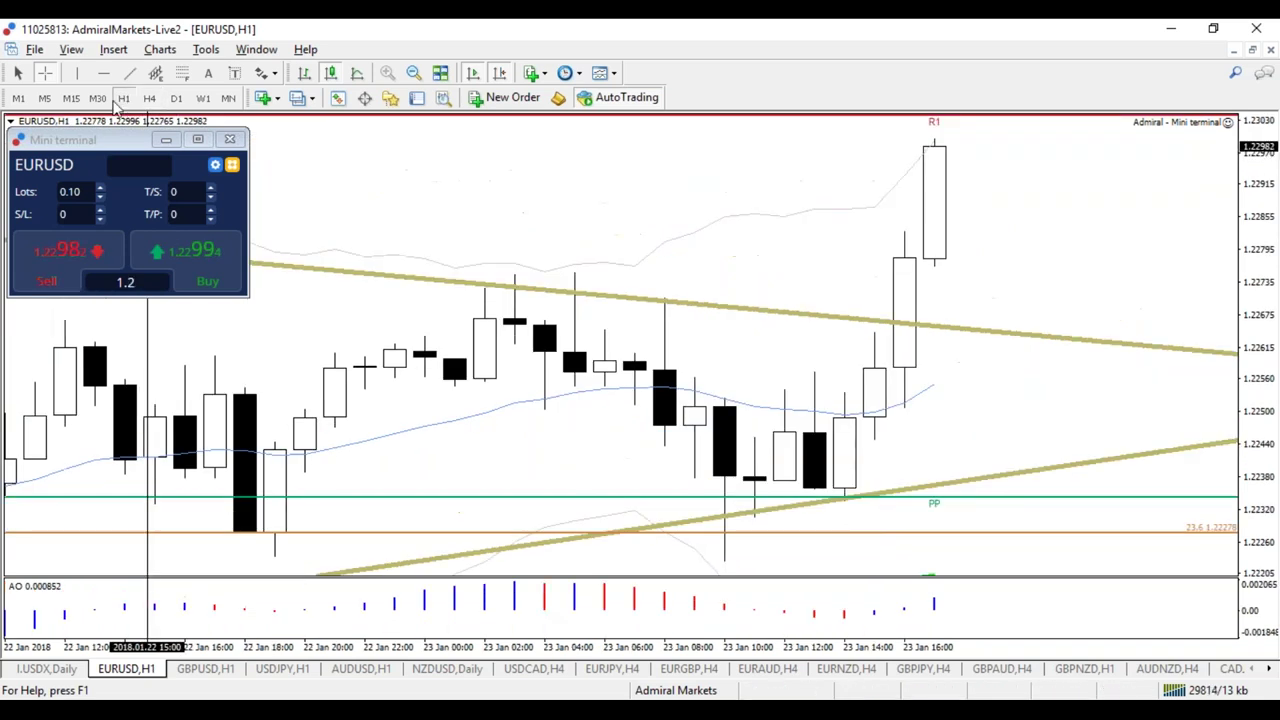
pyautogui.click(97, 98)
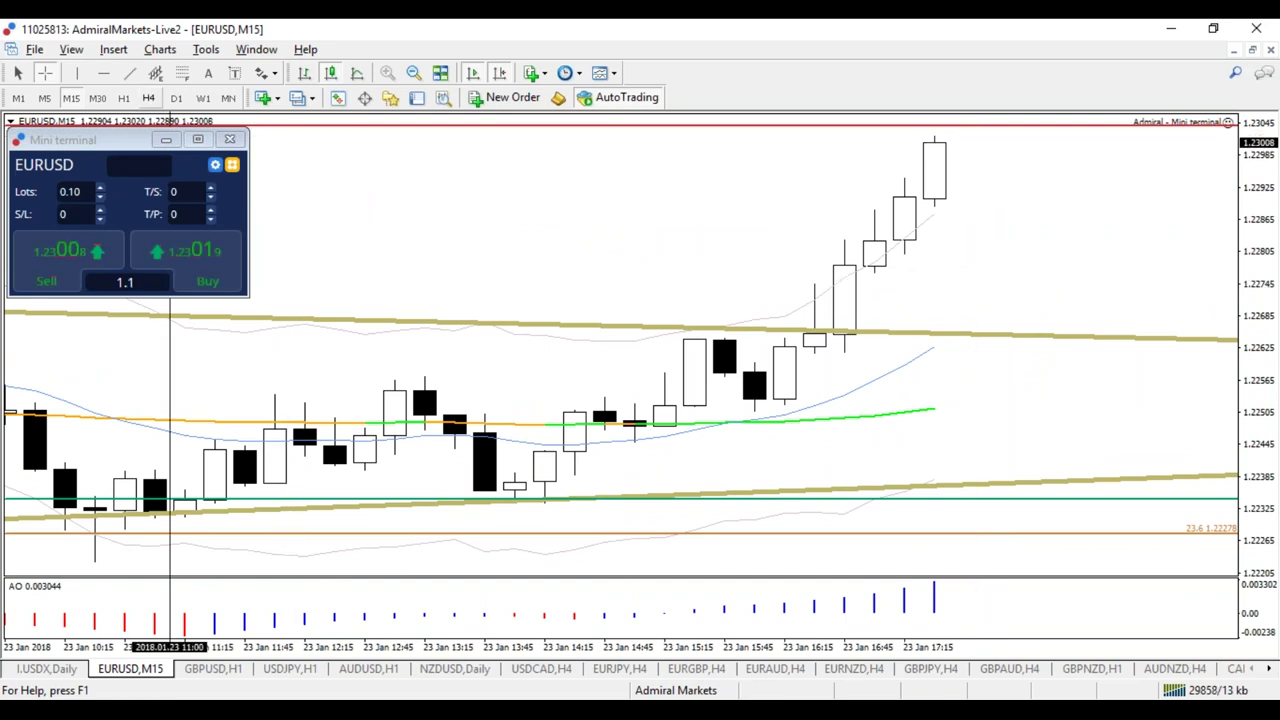
# Return the EURUSD chart to H4, zoom out to the whole triangle, mark the breakout candle near R1, and clear the marks
pyautogui.click(149, 97)
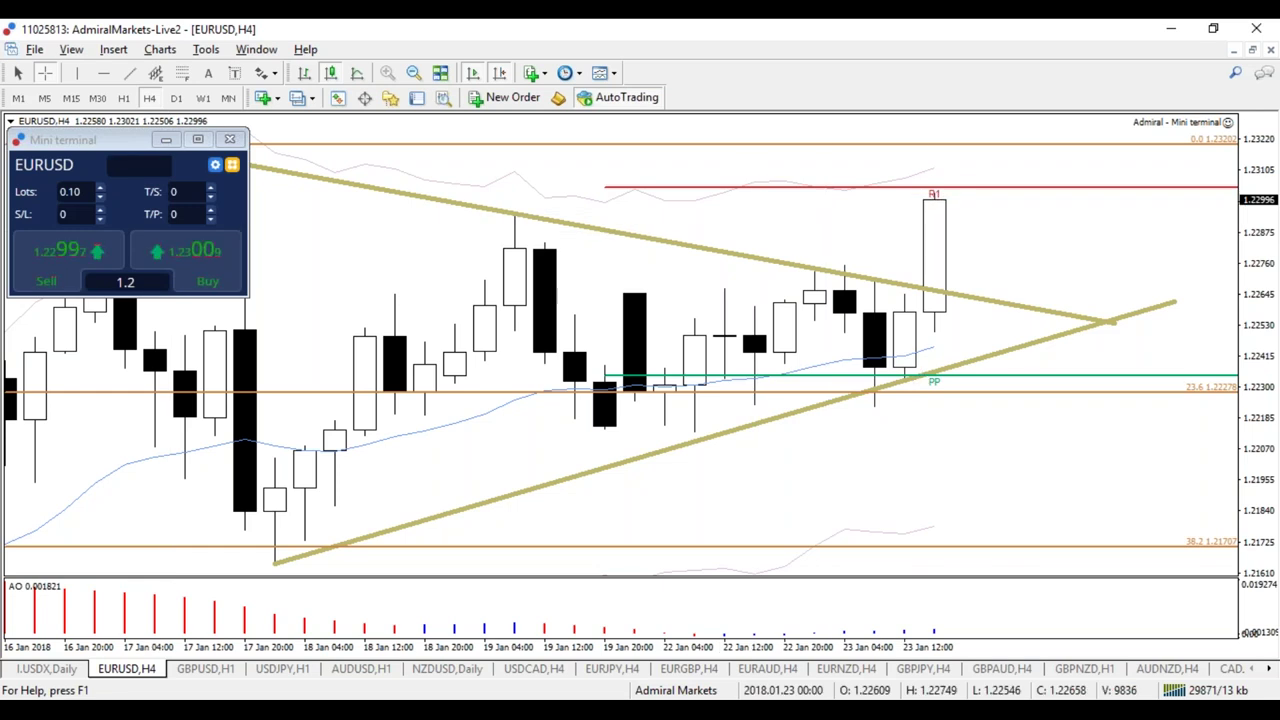
pyautogui.press('-')
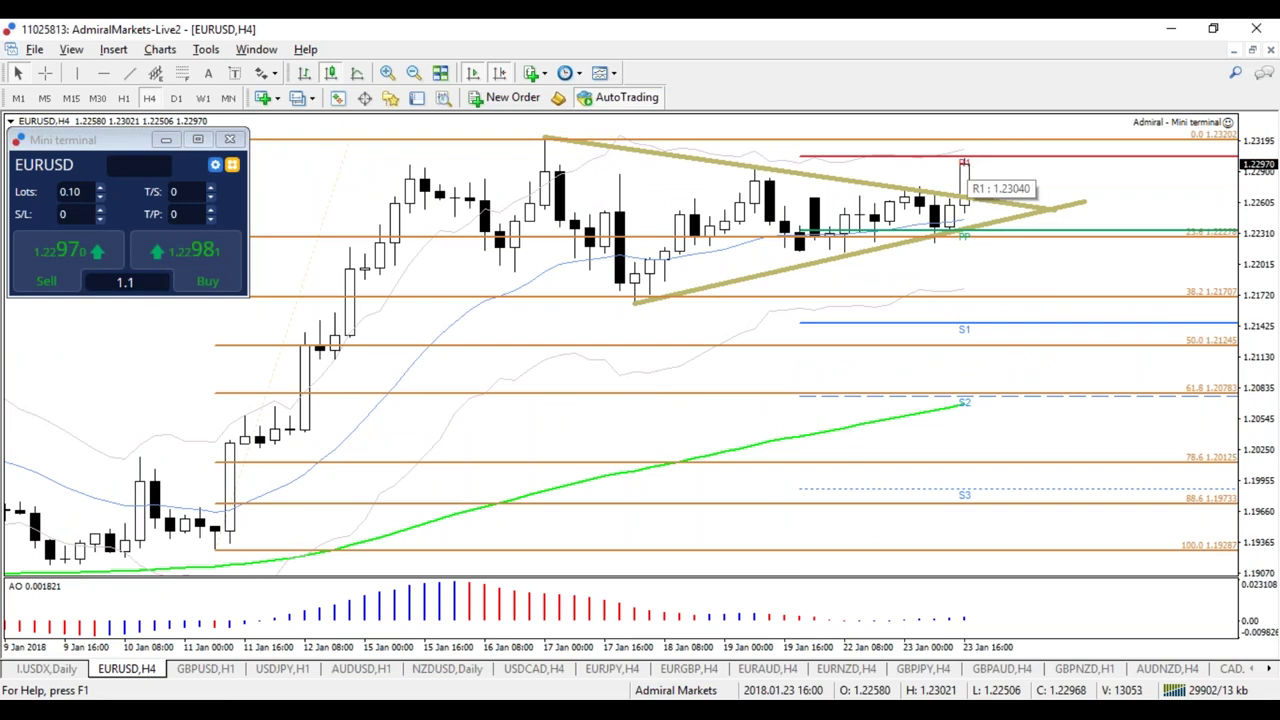
pyautogui.moveTo(967, 163)
pyautogui.mouseDown()
pyautogui.moveTo(992, 195)
pyautogui.moveTo(1005, 130)
pyautogui.moveTo(1026, 152)
pyautogui.moveTo(983, 145)
pyautogui.moveTo(994, 185)
pyautogui.mouseUp()
pyautogui.press('e')
pyautogui.press('e')
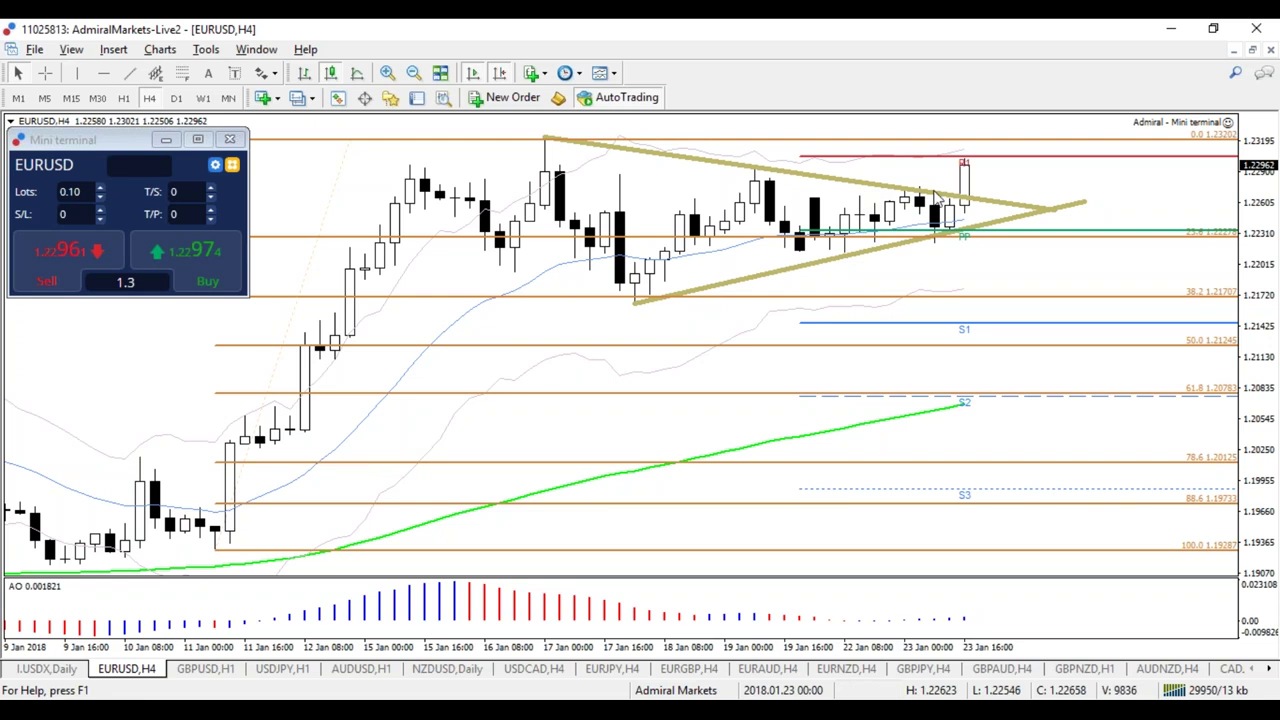
# Trace the price swings inside the EURUSD triangle with a blue wave up to the breakout candle, and clear the drawing
pyautogui.moveTo(881, 229)
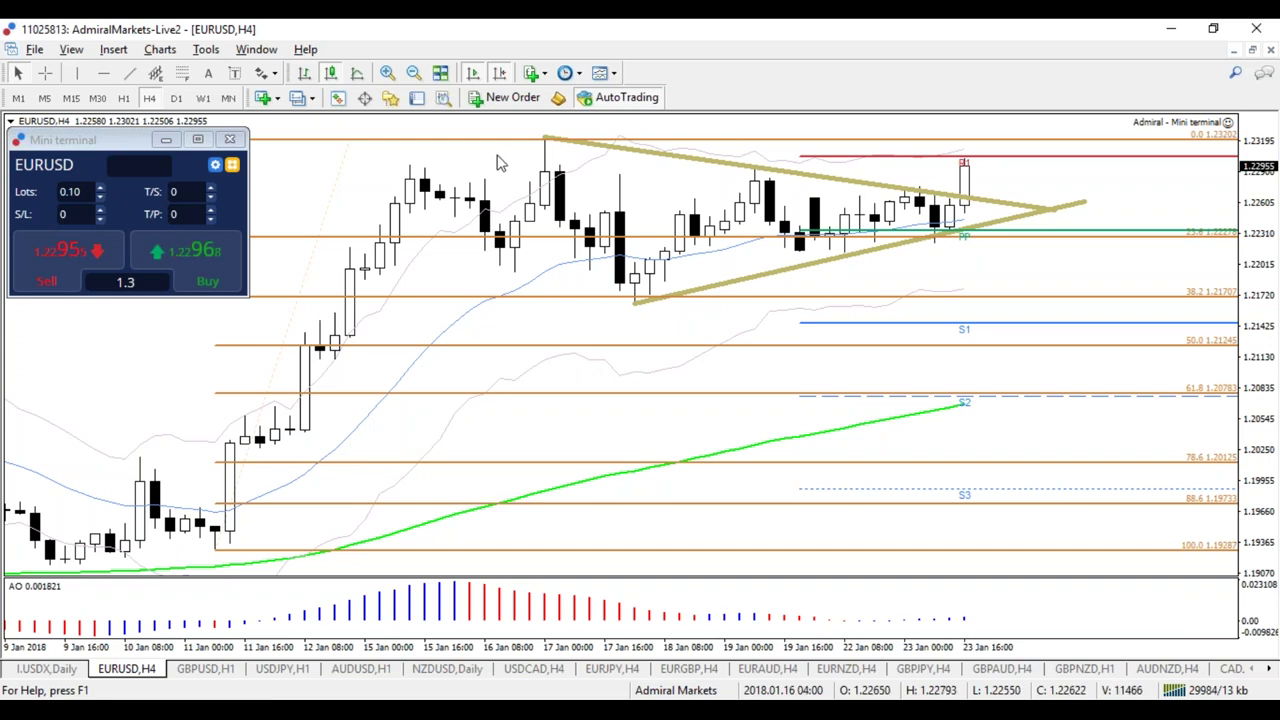
pyautogui.moveTo(543, 137)
pyautogui.mouseDown()
pyautogui.moveTo(569, 229)
pyautogui.moveTo(682, 265)
pyautogui.moveTo(790, 185)
pyautogui.moveTo(972, 216)
pyautogui.mouseUp()
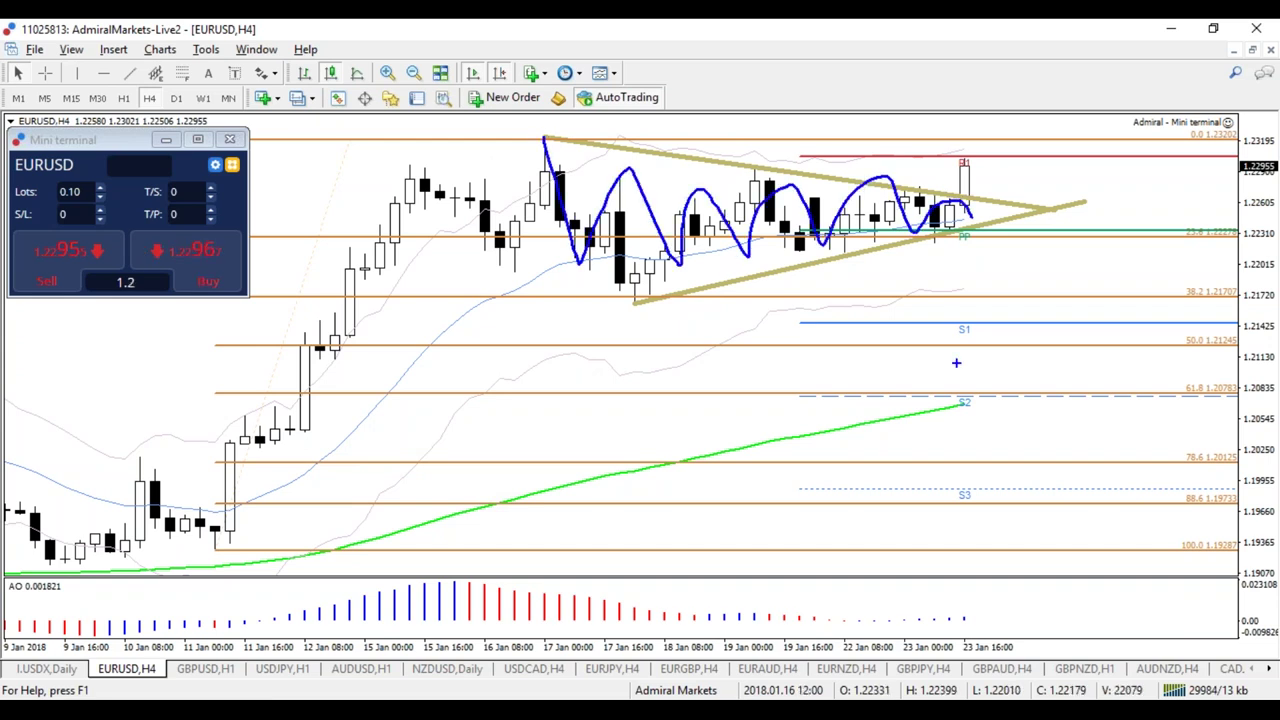
pyautogui.press('Escape')
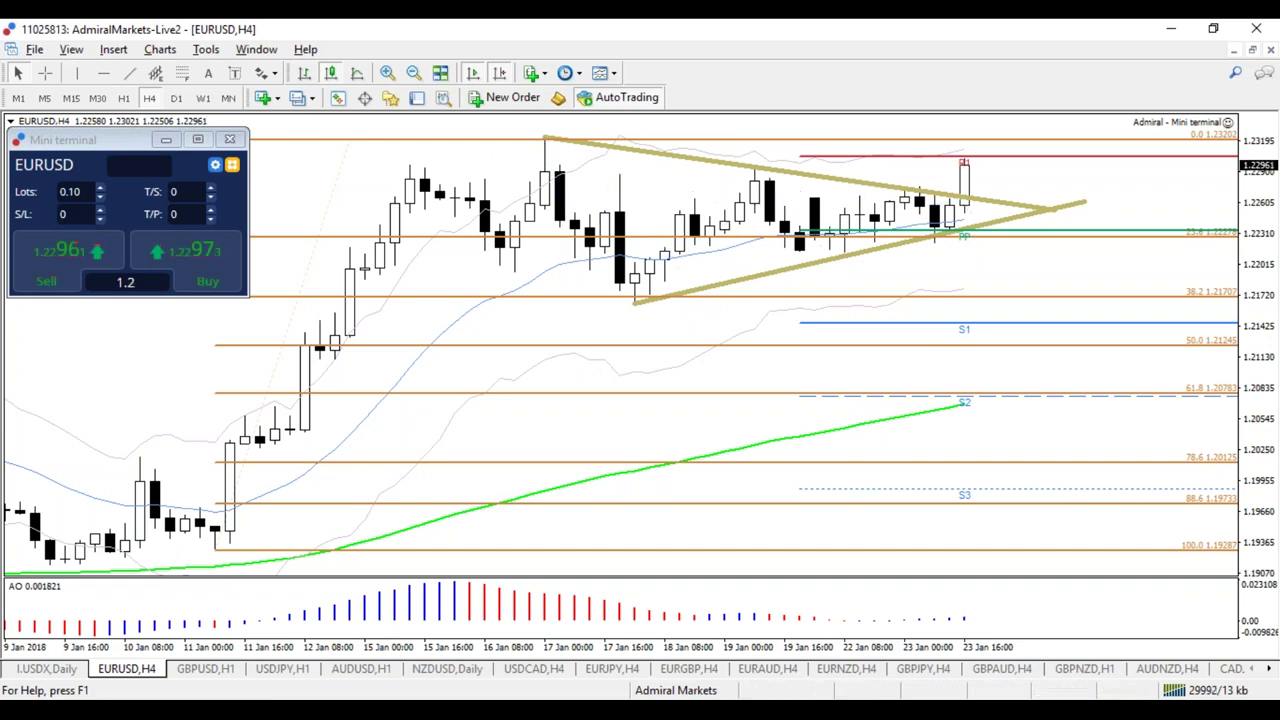
# Bring up the GBPUSD H1 chart and switch to Chrome to open the Wave Analysis page on admiralmarkets.com
pyautogui.click(204, 668)
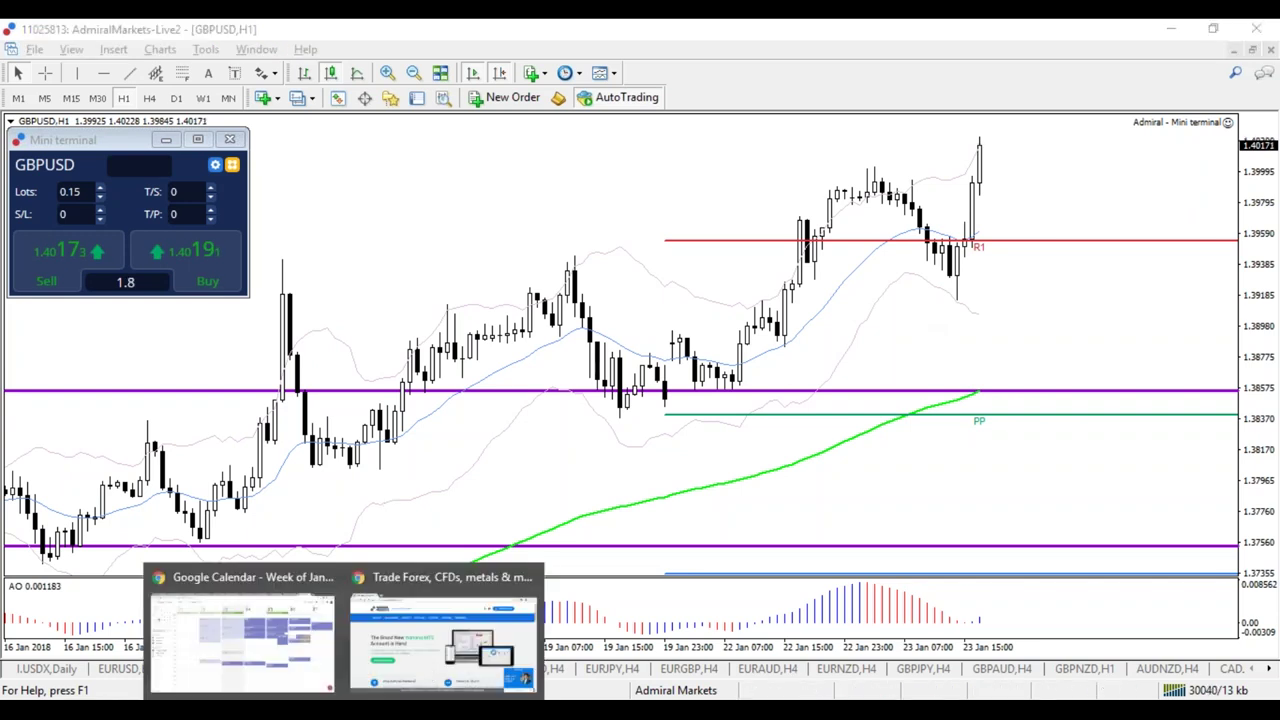
pyautogui.click(440, 635)
pyautogui.moveTo(568, 190)
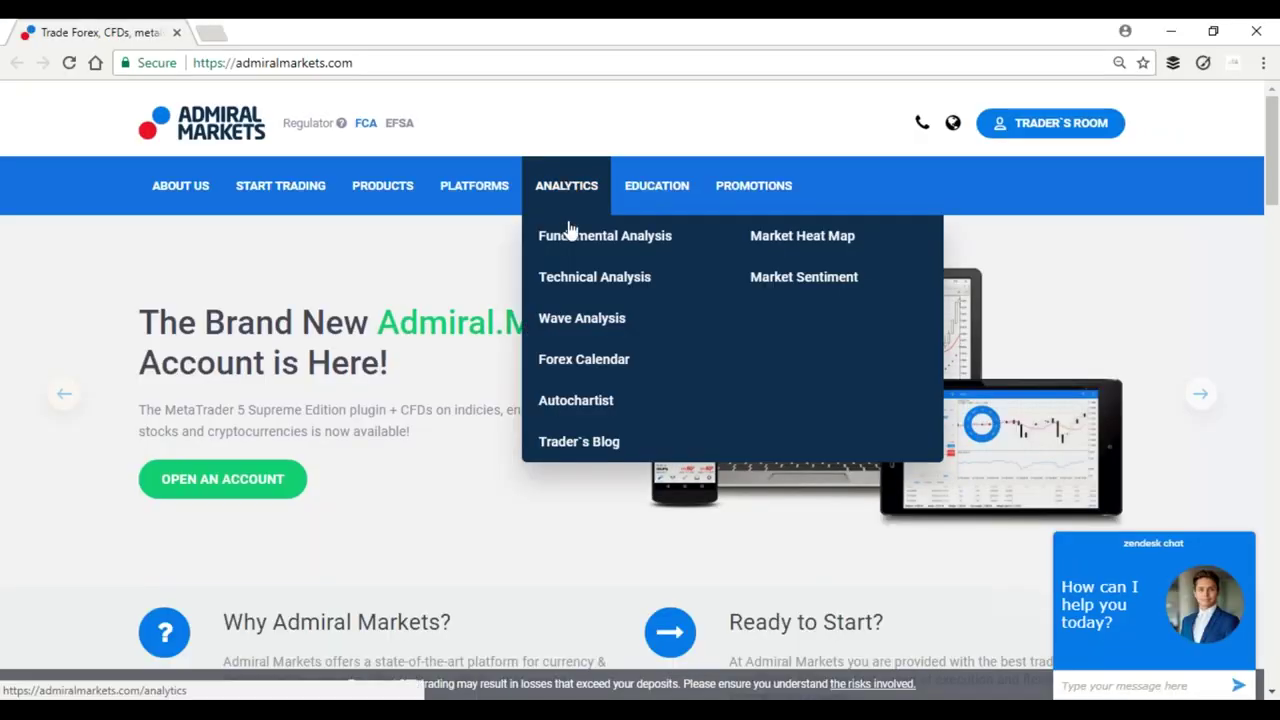
pyautogui.click(581, 318)
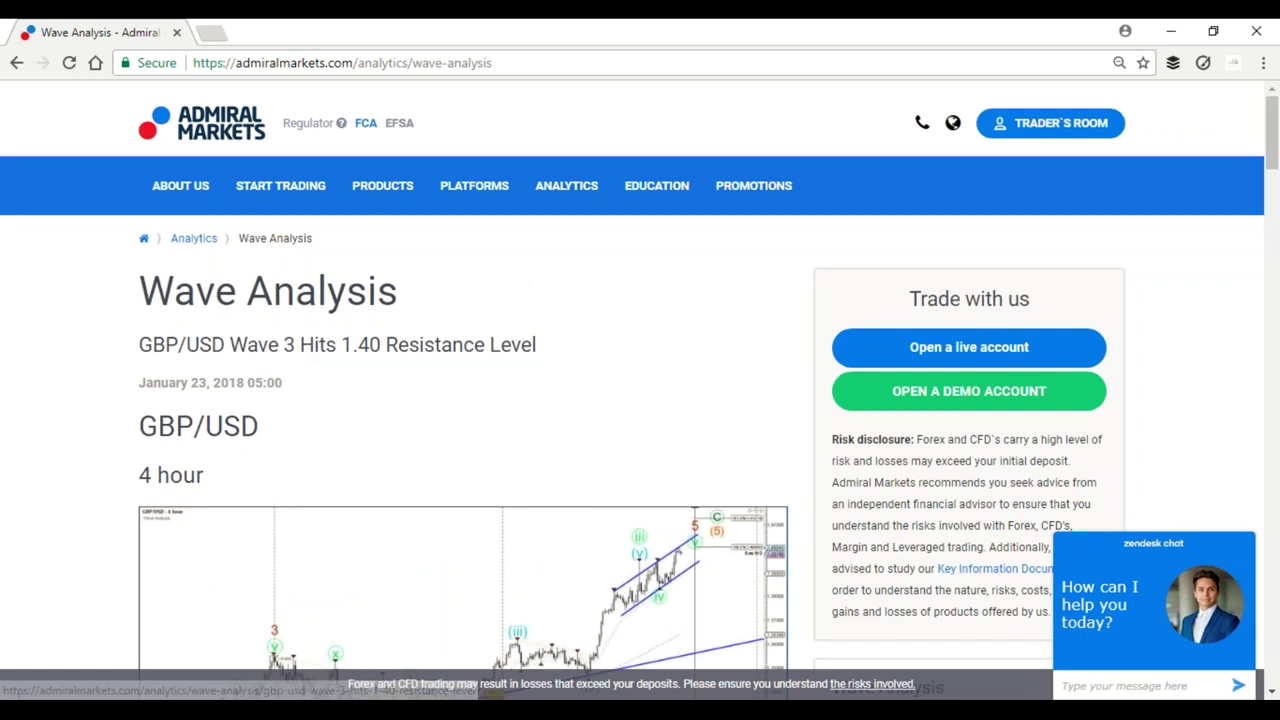
# Skim the Wave Analysis page and open the article "GBP/USD Wave 3 Hits 1.40 Resistance Level"
pyautogui.scroll(-3, 409, 371)
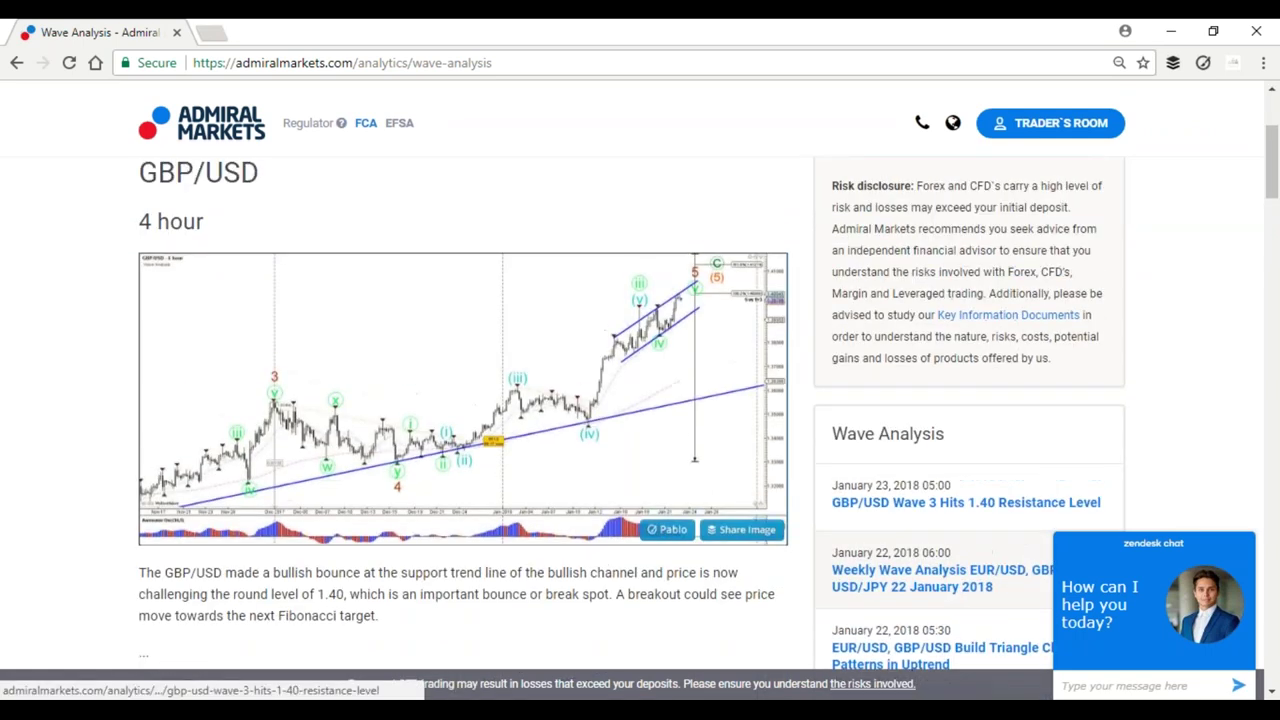
pyautogui.scroll(3, 362, 375)
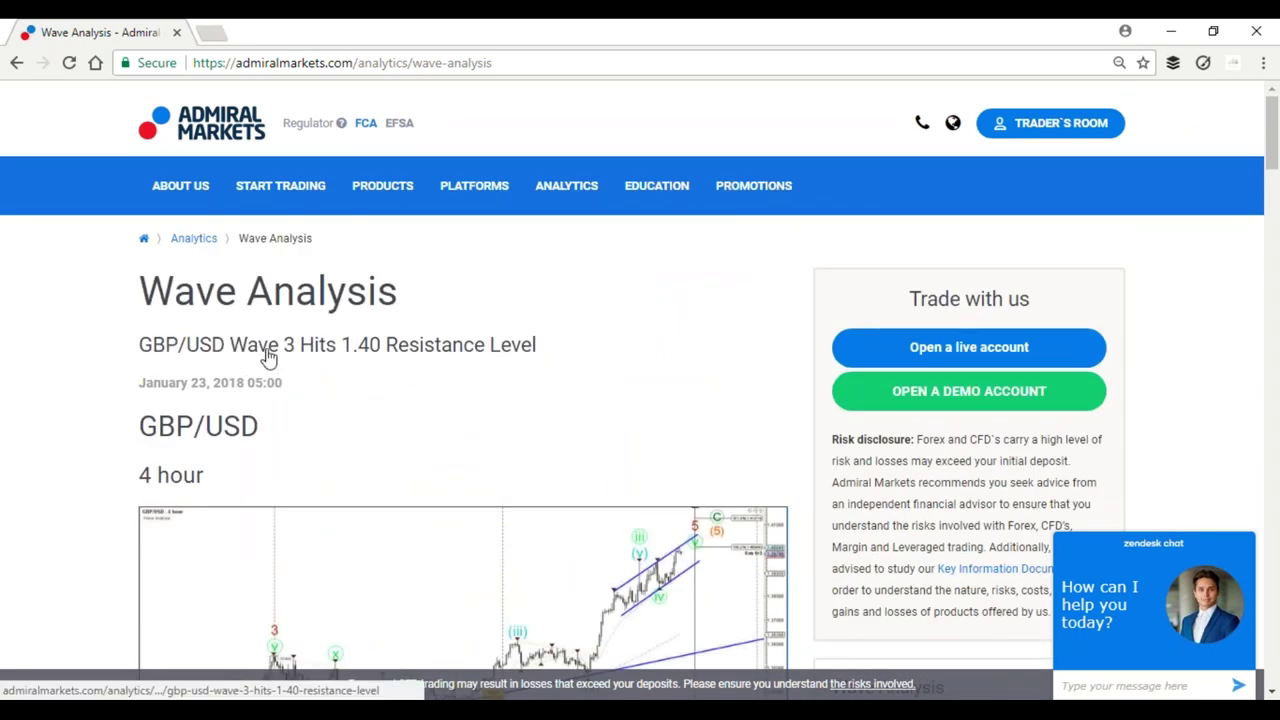
pyautogui.scroll(-2, 377, 470)
pyautogui.click(343, 529)
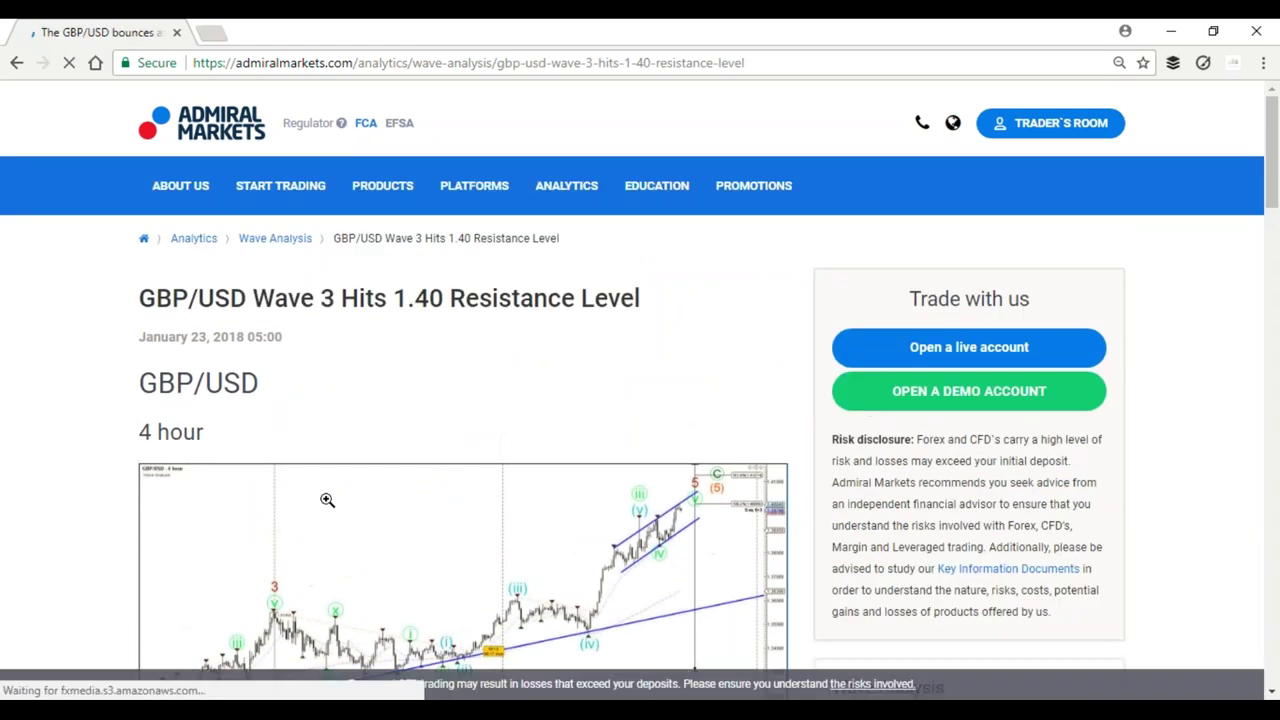
# Examine the article's 1 hour and 4 hour GBP/USD wave charts enlarged, with the live chat collapsed
pyautogui.scroll(-3, 327, 500)
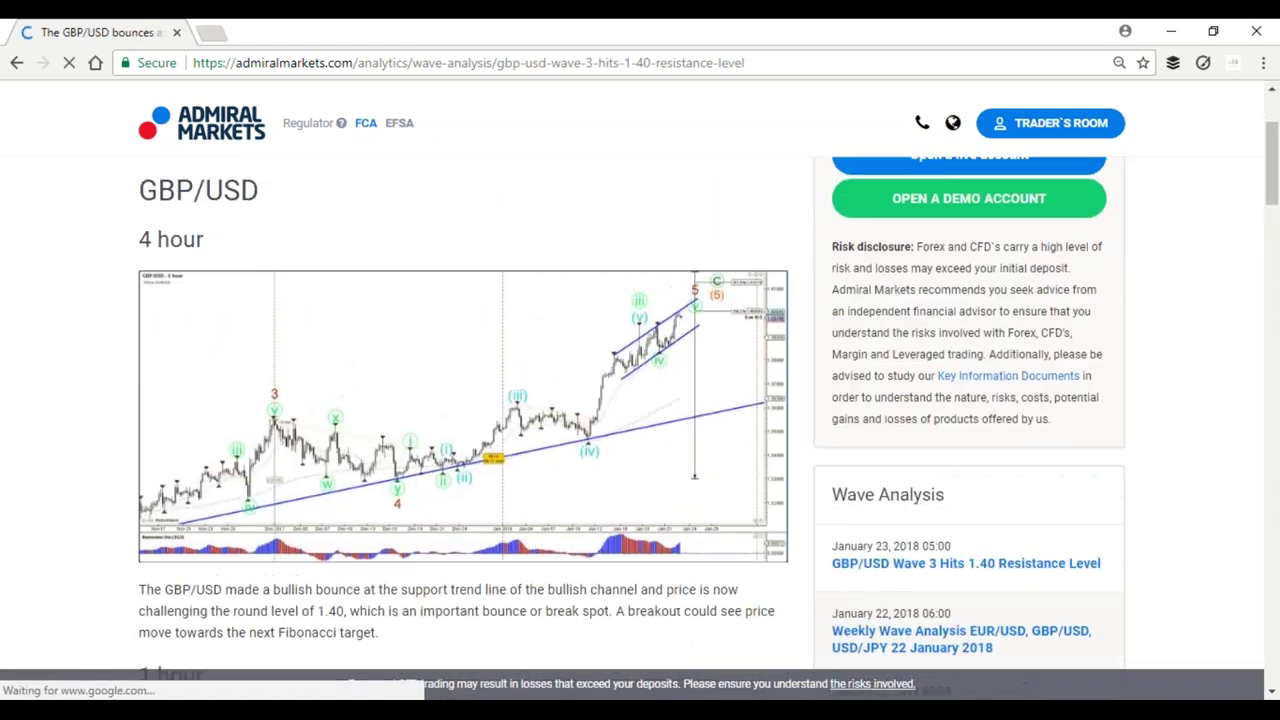
pyautogui.scroll(-4, 309, 506)
pyautogui.click(760, 540)
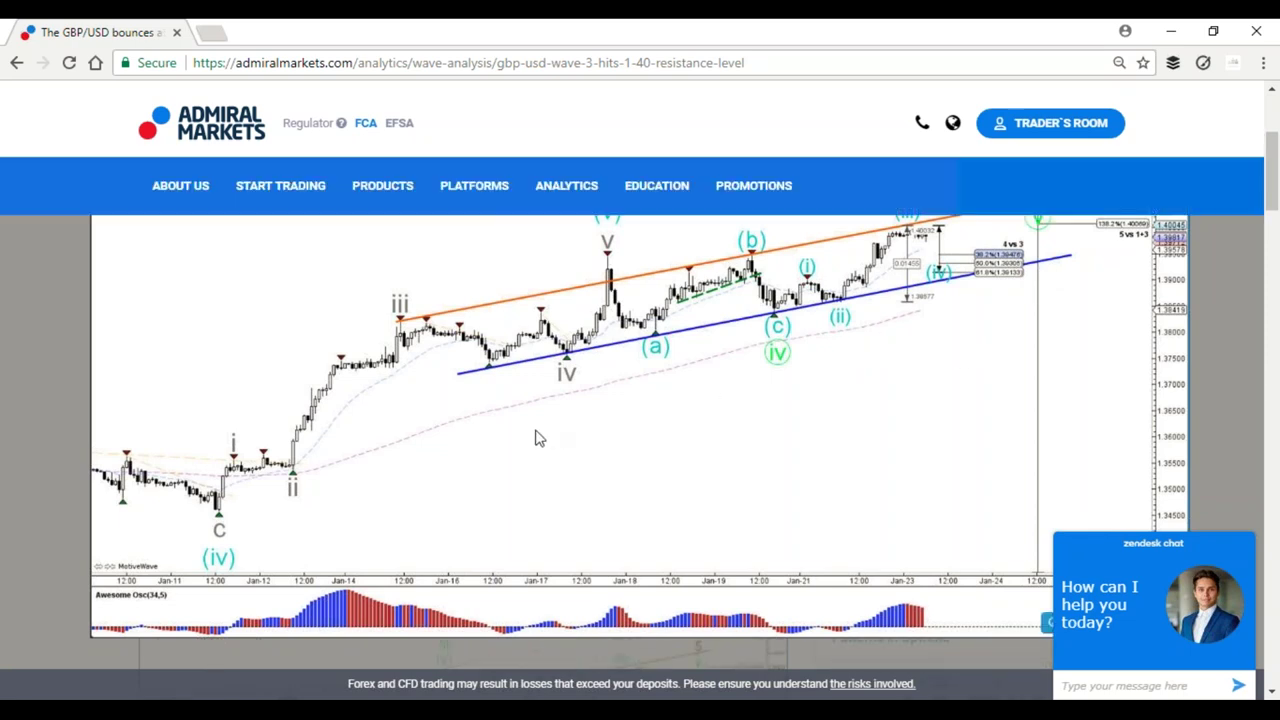
pyautogui.click(1238, 549)
pyautogui.click(843, 429)
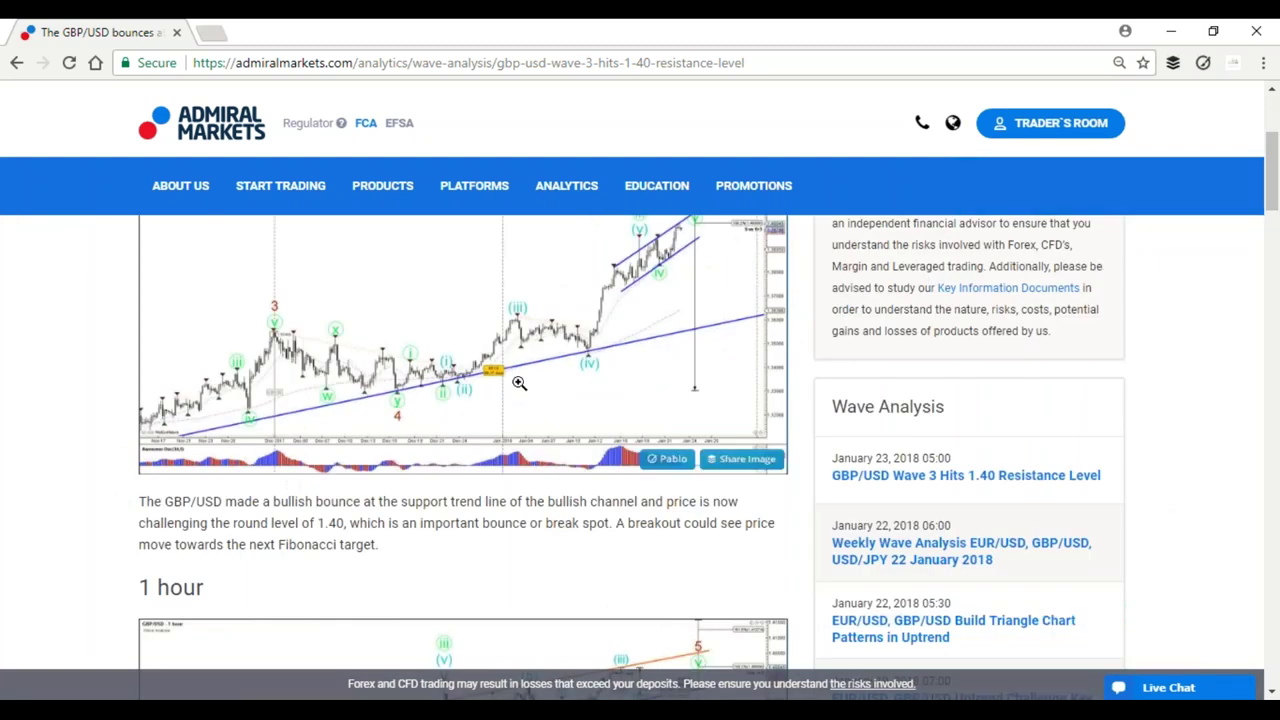
pyautogui.scroll(2, 519, 383)
pyautogui.click(520, 426)
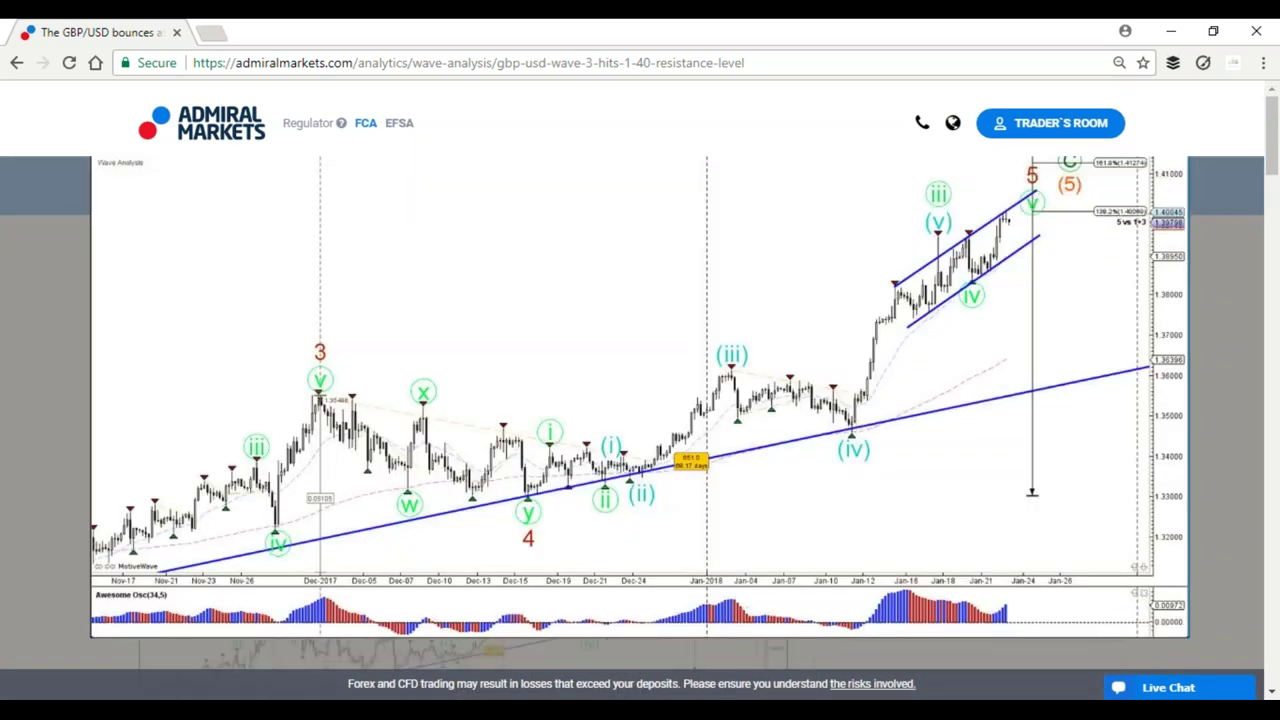
# Switch back to MetaTrader and check the GBPUSD chart on M30 before returning it to H1
pyautogui.hotkey('alt', 'Tab')
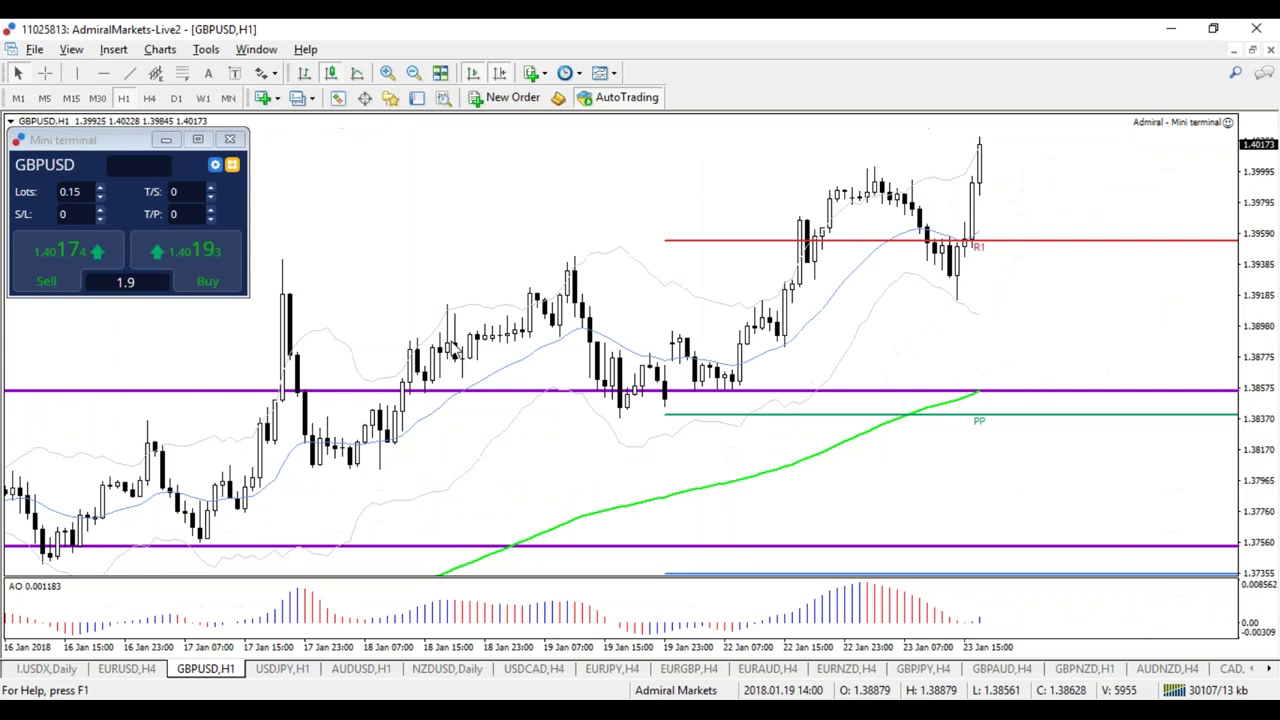
pyautogui.click(97, 98)
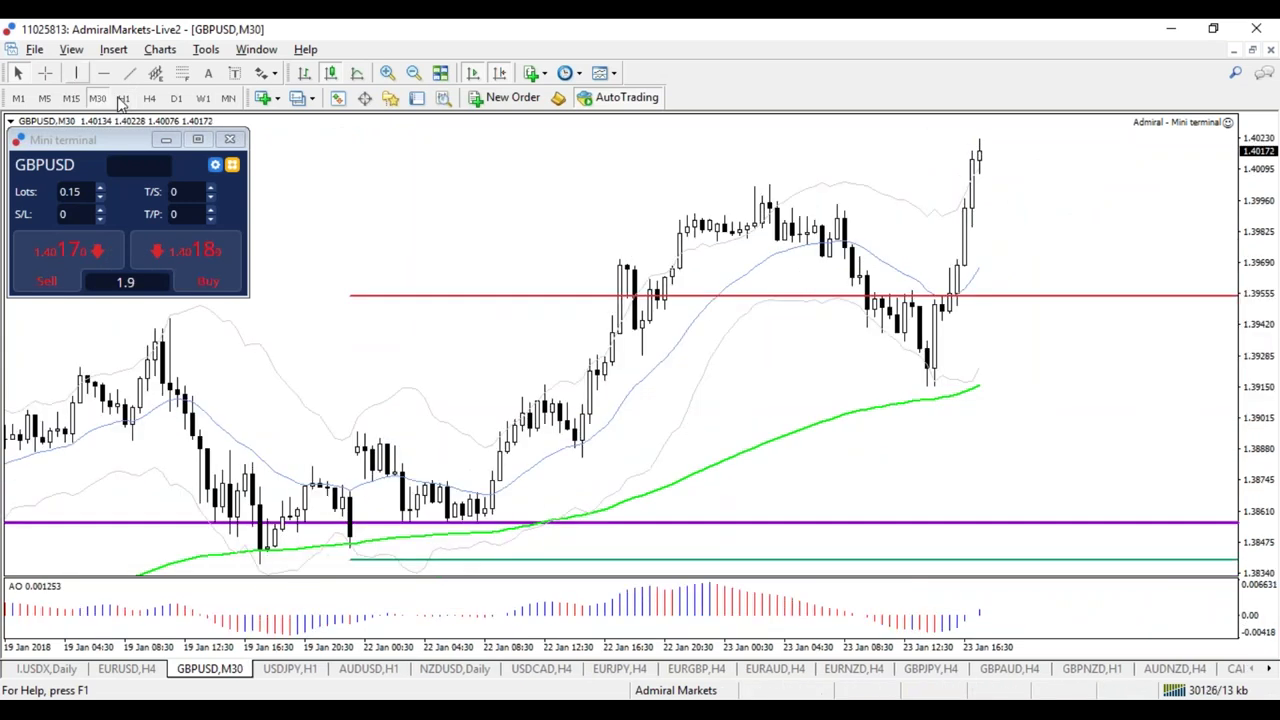
pyautogui.click(123, 98)
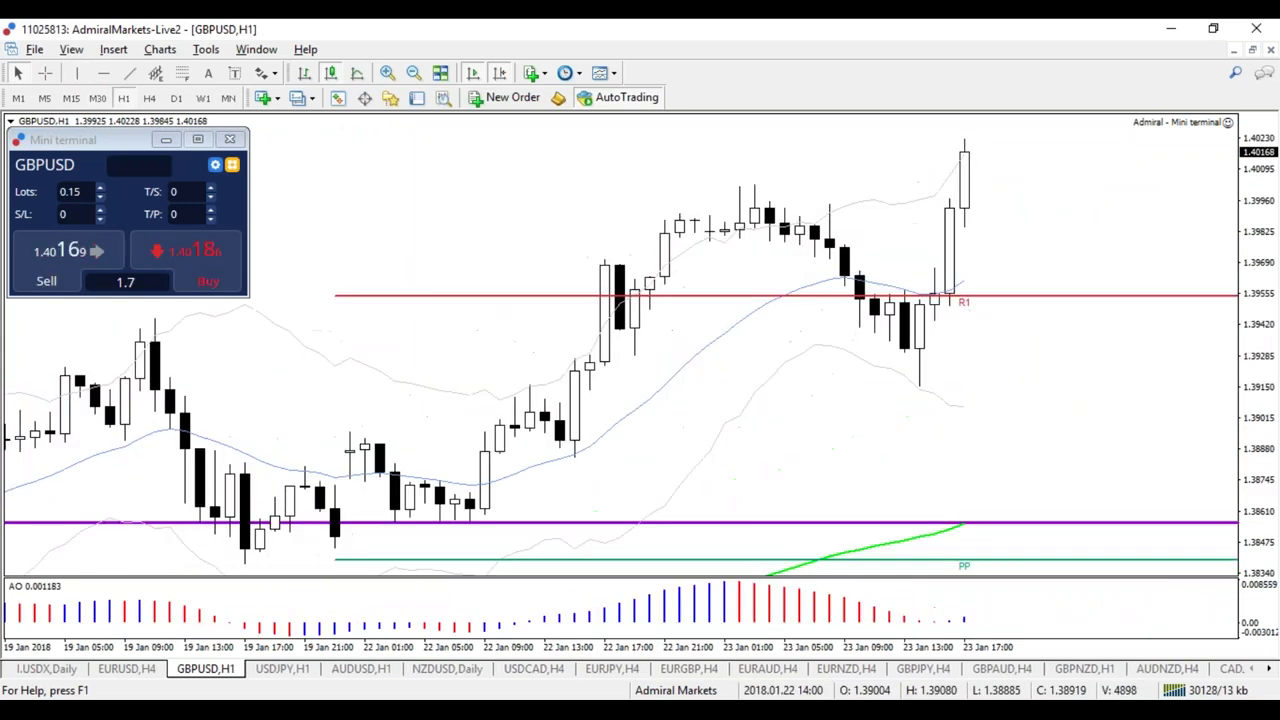
# Apply the "1AM Ind Web2" template to the GBPUSD H1 chart
pyautogui.rightClick(450, 195)
pyautogui.click(502, 395)
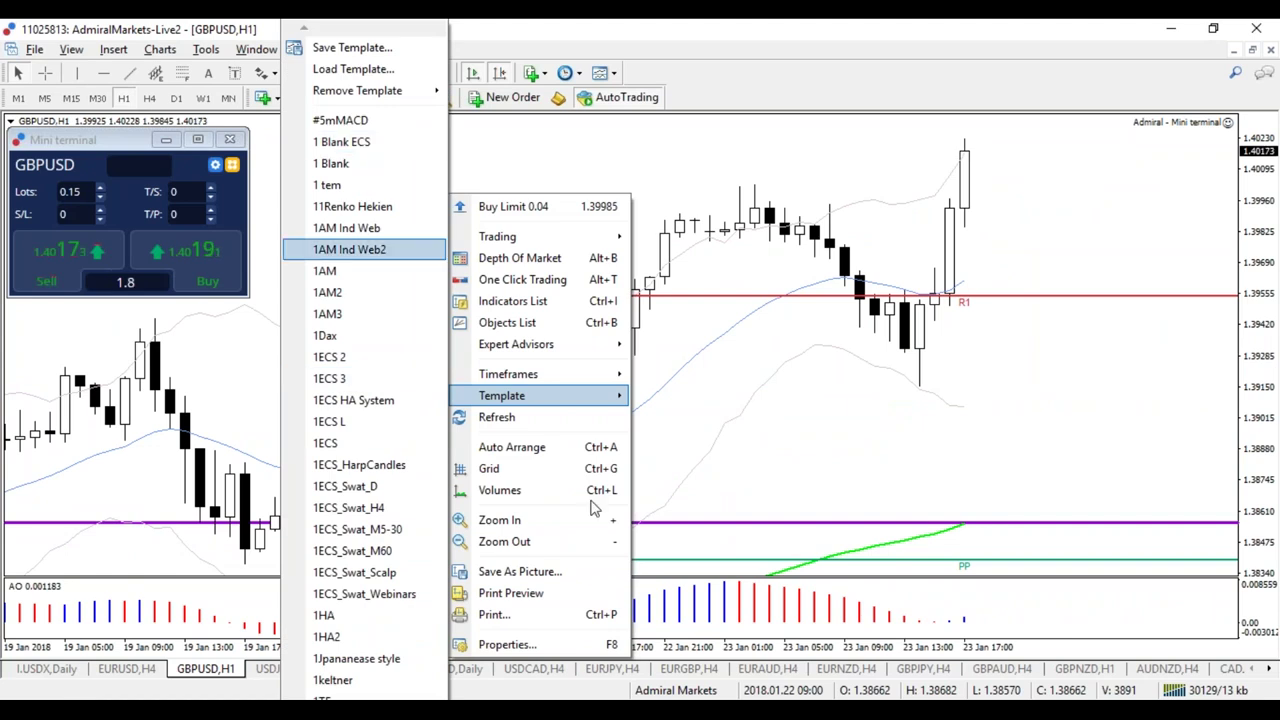
pyautogui.click(352, 249)
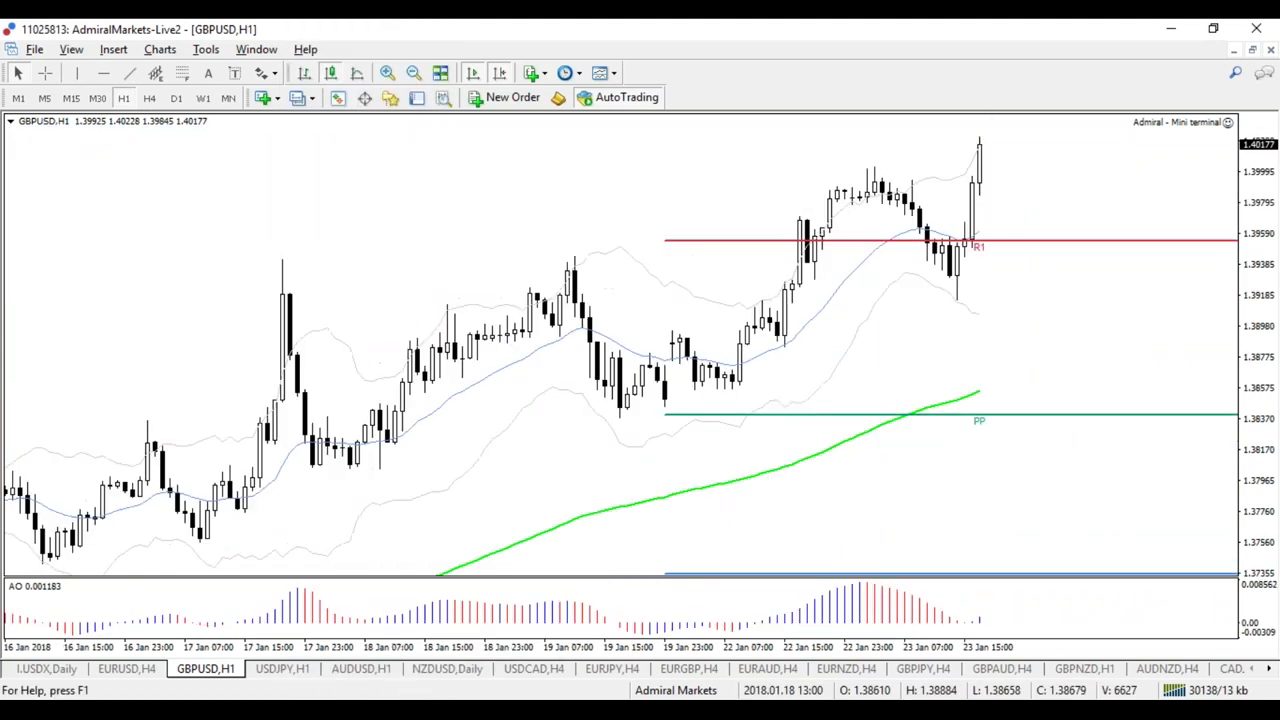
# Place a Fibonacci retracement on GBPUSD H1 from the swing low at 1.38449 to the swing high at 1.40020
pyautogui.middleClick(853, 243)
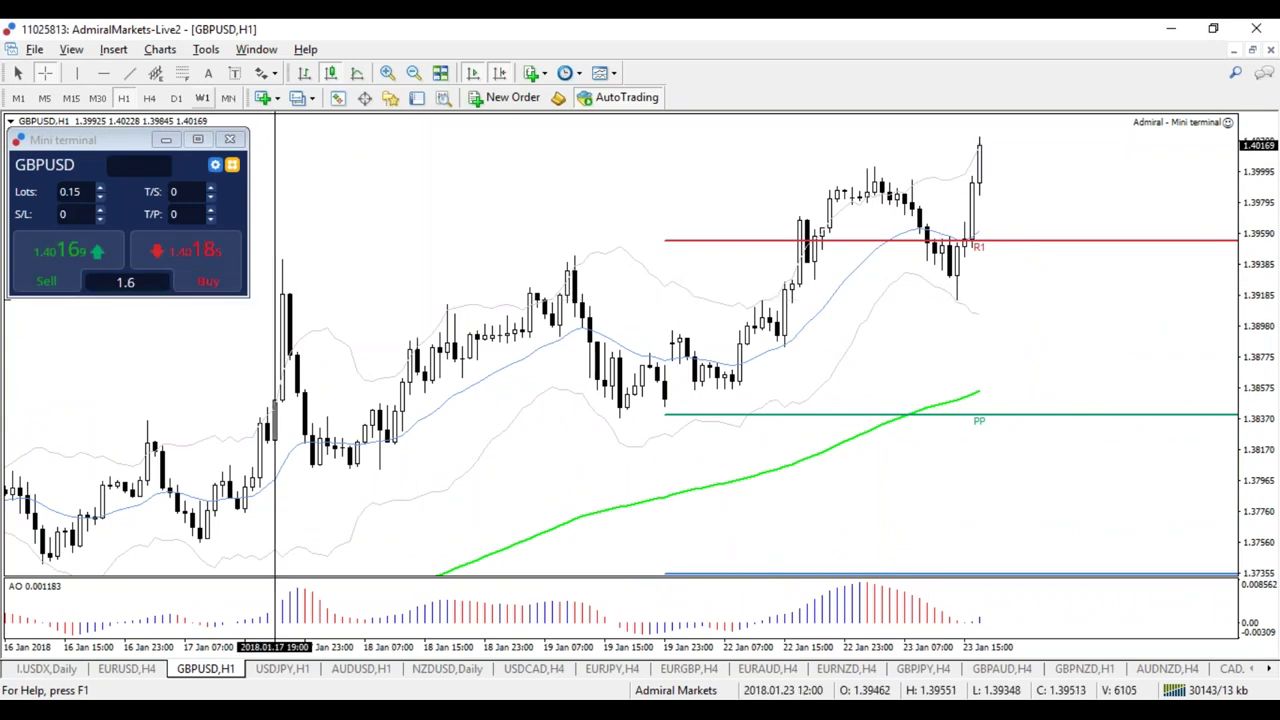
pyautogui.moveTo(778, 162); pyautogui.dragTo(780, 175)
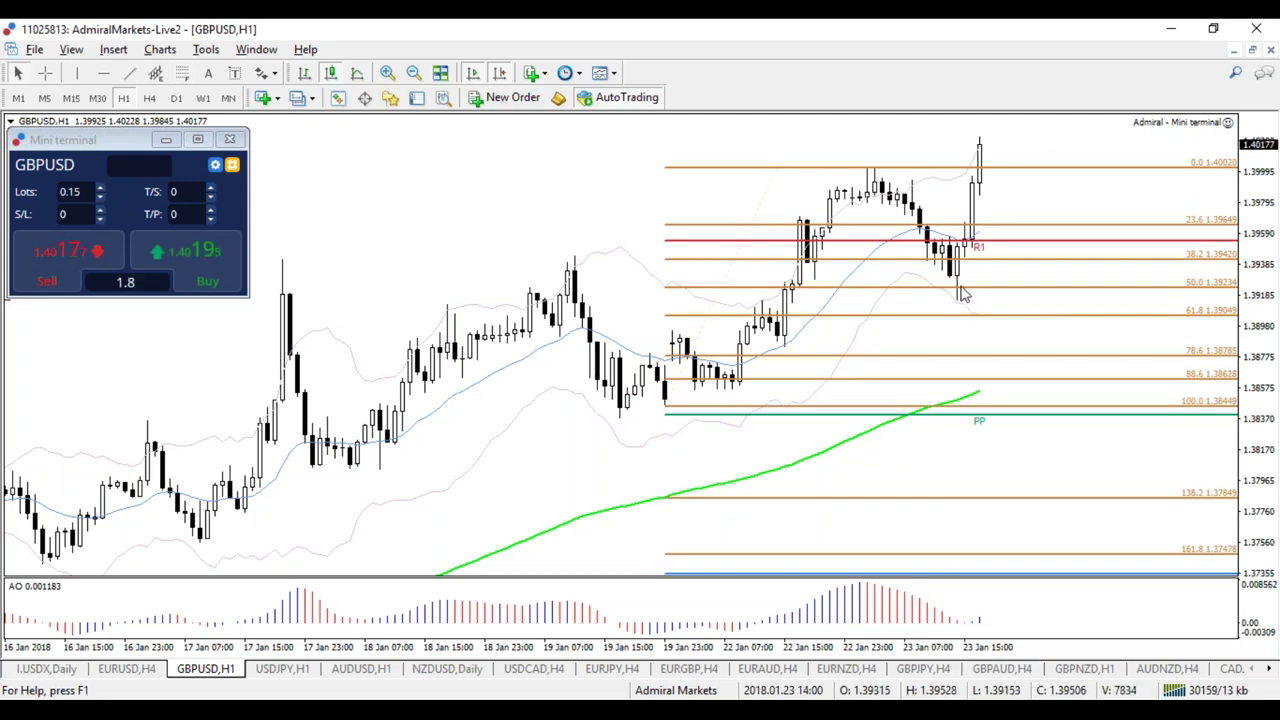
# Circle the GBPUSD pullback candles around the 50.0 Fibonacci level, underline the R1 level in blue, and clear each mark
pyautogui.moveTo(962, 289)
pyautogui.mouseDown()
pyautogui.moveTo(942, 285)
pyautogui.moveTo(966, 282)
pyautogui.moveTo(966, 246)
pyautogui.moveTo(938, 264)
pyautogui.mouseUp()
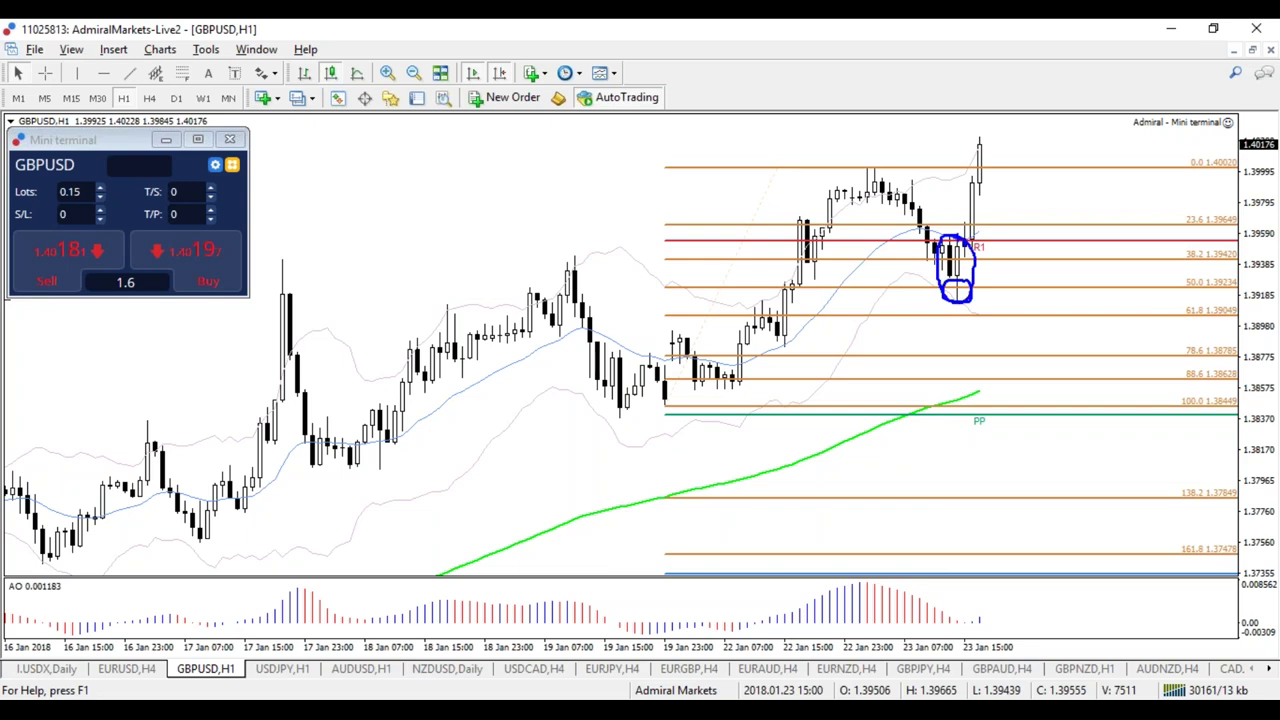
pyautogui.press('e')
pyautogui.moveTo(1006, 243); pyautogui.dragTo(918, 244)
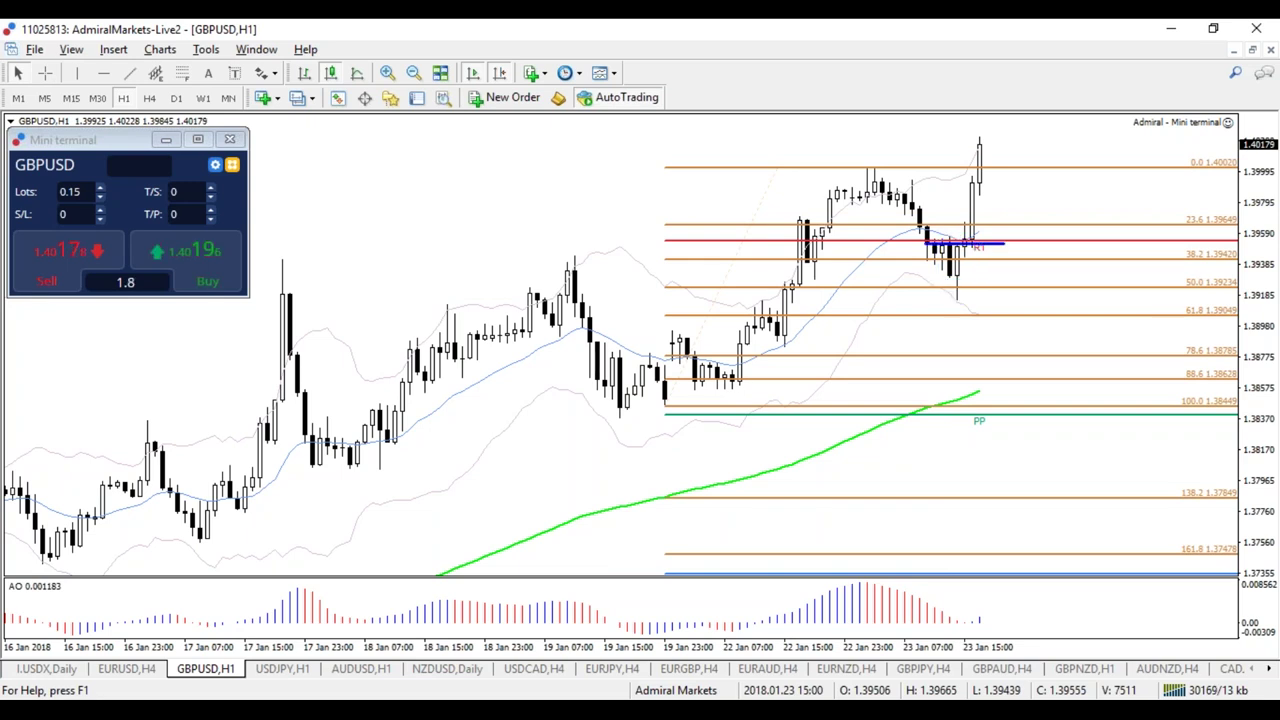
pyautogui.press('e')
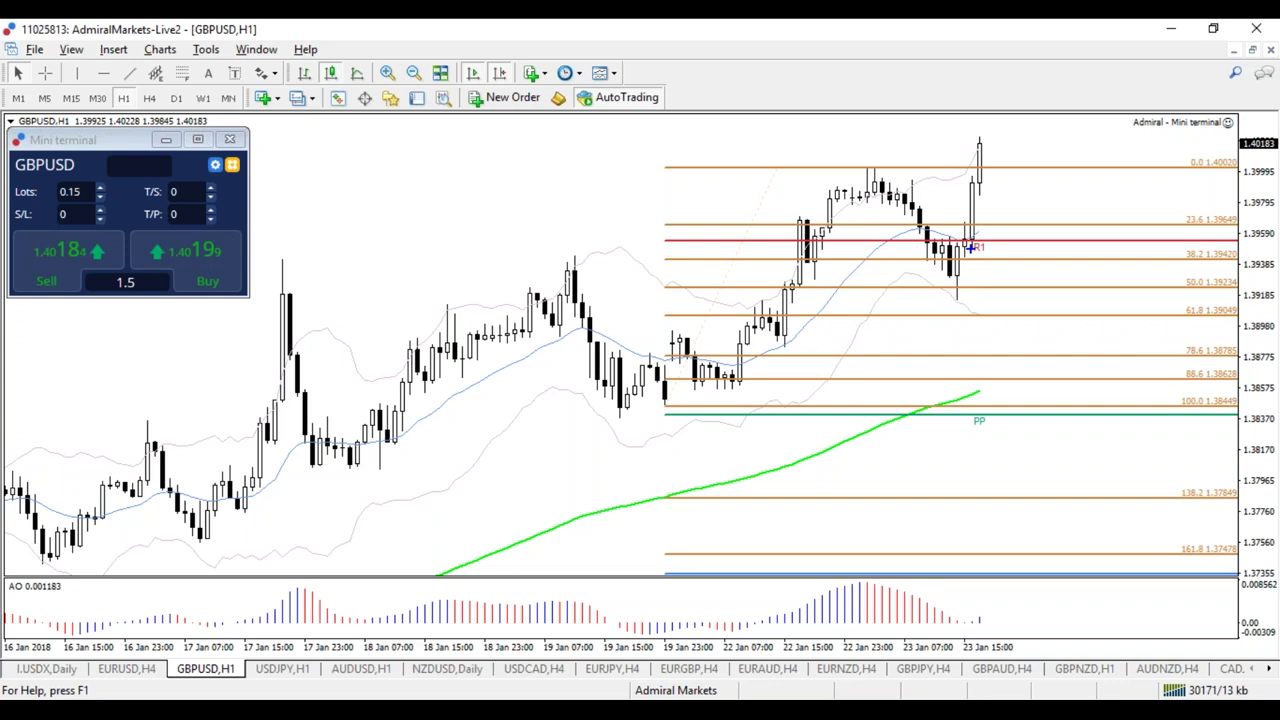
# Mark the 38.2 to 61.8 Fibonacci zone and the bounce from R1 with an upward arrow, and clear the drawings
pyautogui.moveTo(968, 244)
pyautogui.mouseDown()
pyautogui.moveTo(953, 301)
pyautogui.moveTo(976, 248)
pyautogui.mouseUp()
pyautogui.moveTo(1226, 244)
pyautogui.mouseDown()
pyautogui.moveTo(1146, 268)
pyautogui.moveTo(1242, 296)
pyautogui.moveTo(1210, 243)
pyautogui.mouseUp()
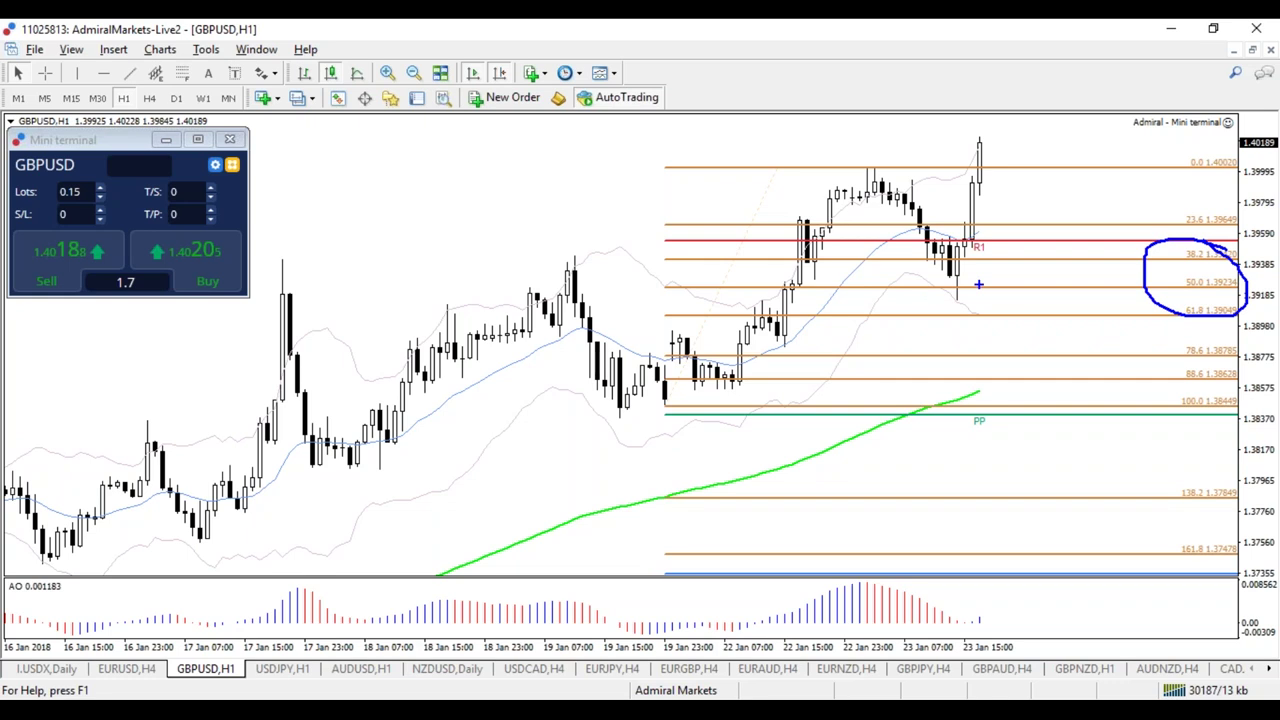
pyautogui.moveTo(960, 243)
pyautogui.mouseDown()
pyautogui.moveTo(958, 302)
pyautogui.moveTo(962, 246)
pyautogui.moveTo(1013, 158)
pyautogui.moveTo(1032, 166)
pyautogui.mouseUp()
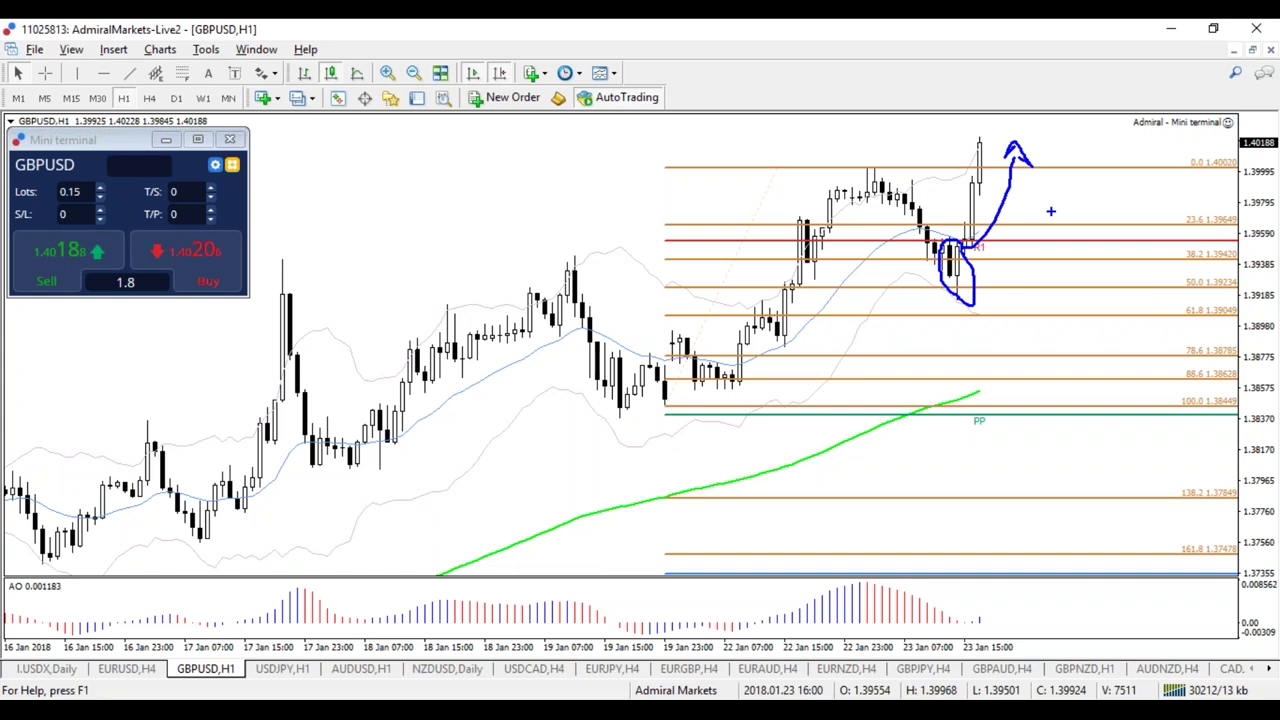
pyautogui.press('e')
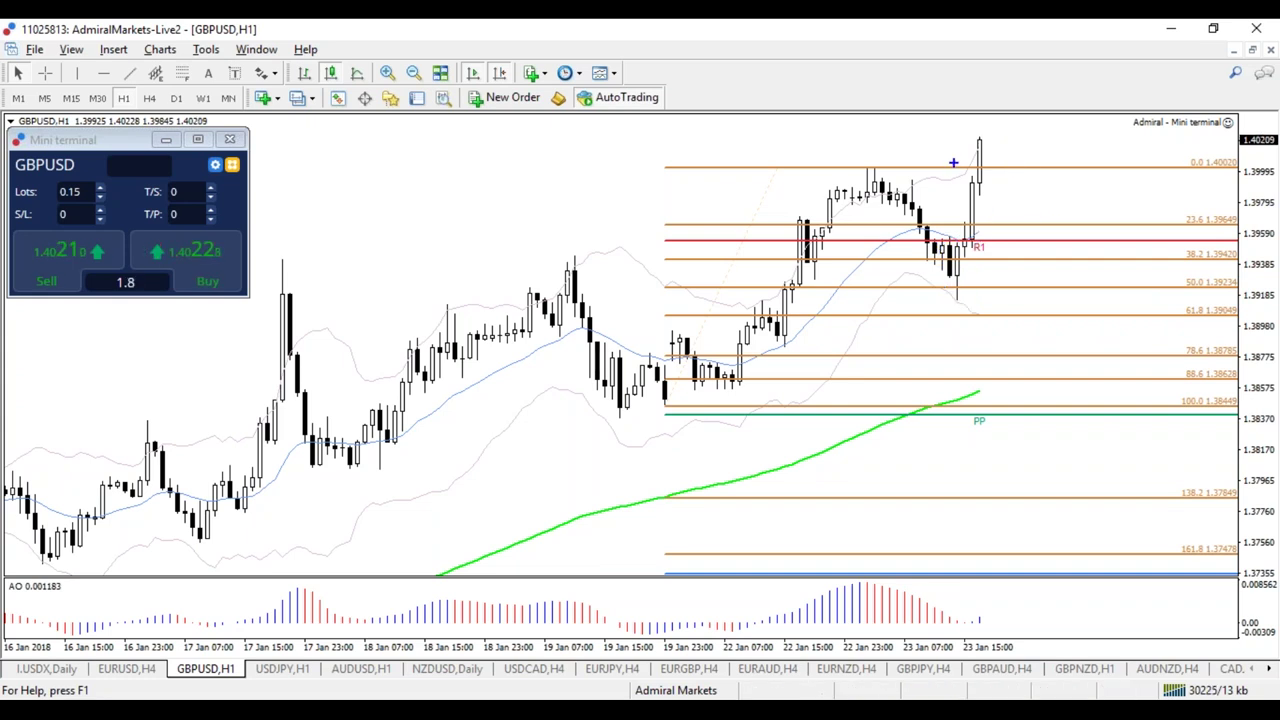
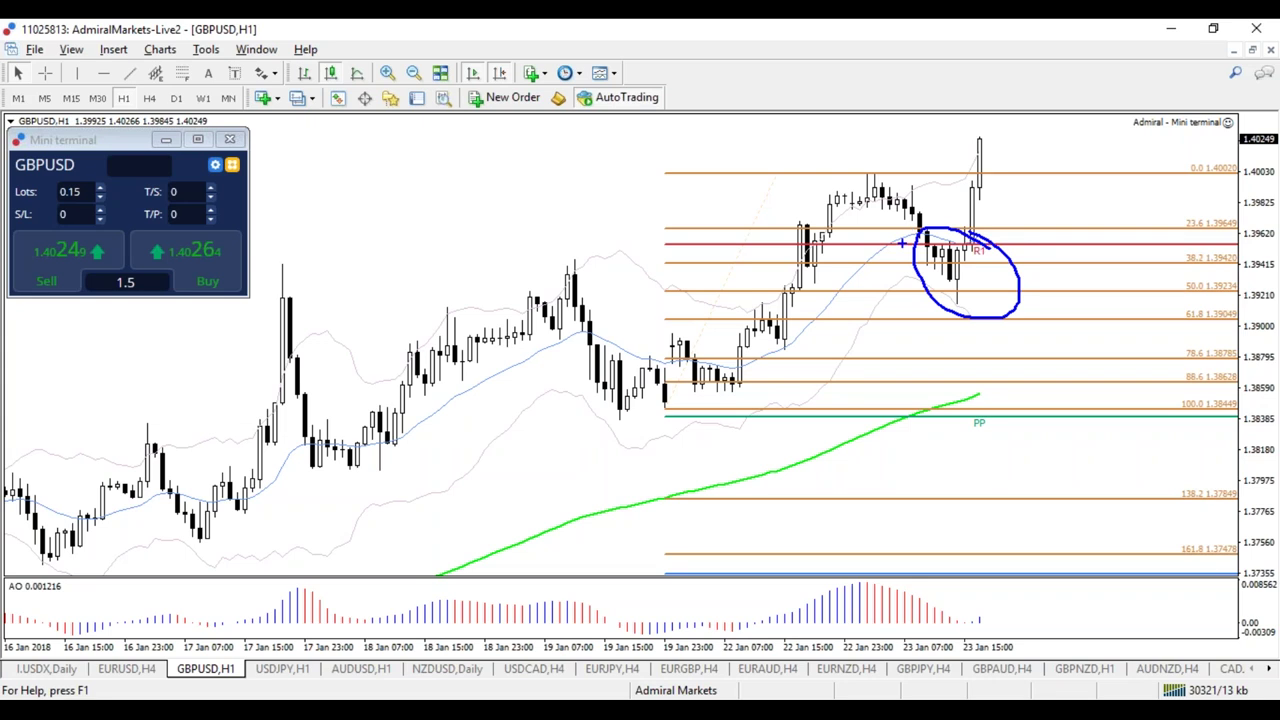
# Undo the large circle around the GBPUSD pullback, circle the candles below R1 more tightly, and undo that circle too
pyautogui.hotkey('ctrl', 'z')
pyautogui.moveTo(983, 248)
pyautogui.mouseDown()
pyautogui.moveTo(945, 298)
pyautogui.moveTo(985, 242)
pyautogui.mouseUp()
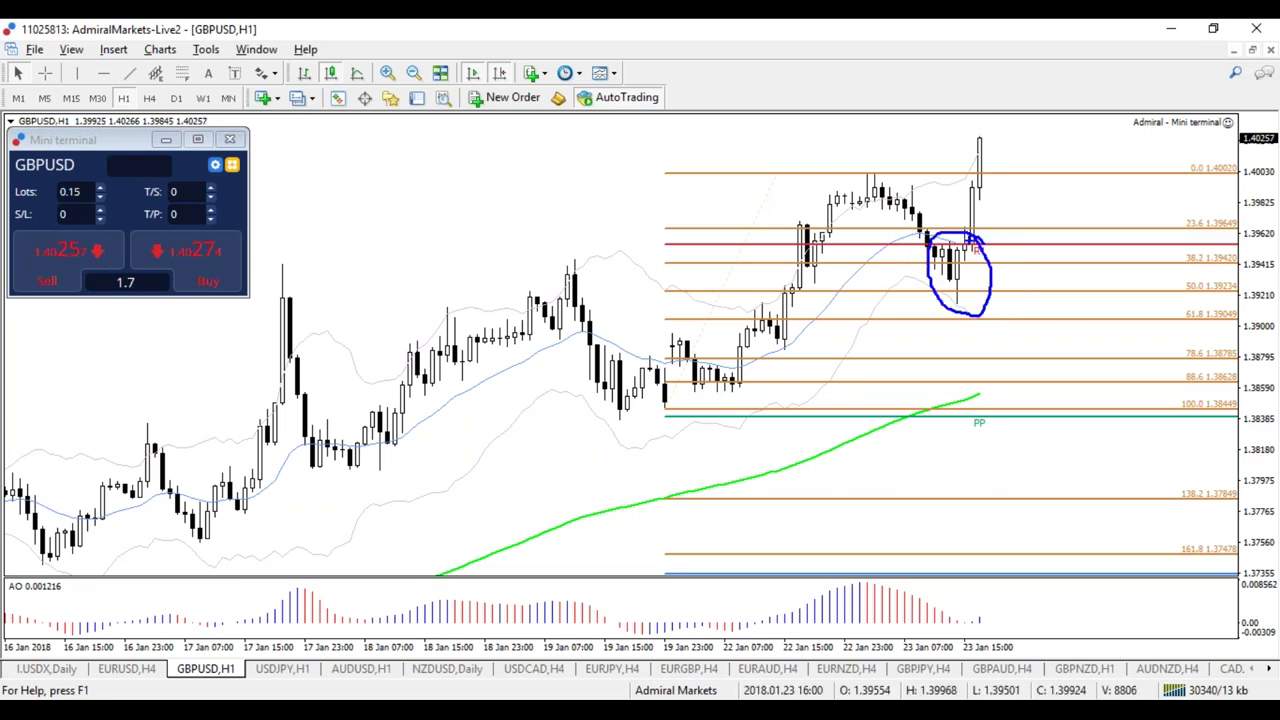
pyautogui.hotkey('ctrl', 'z')
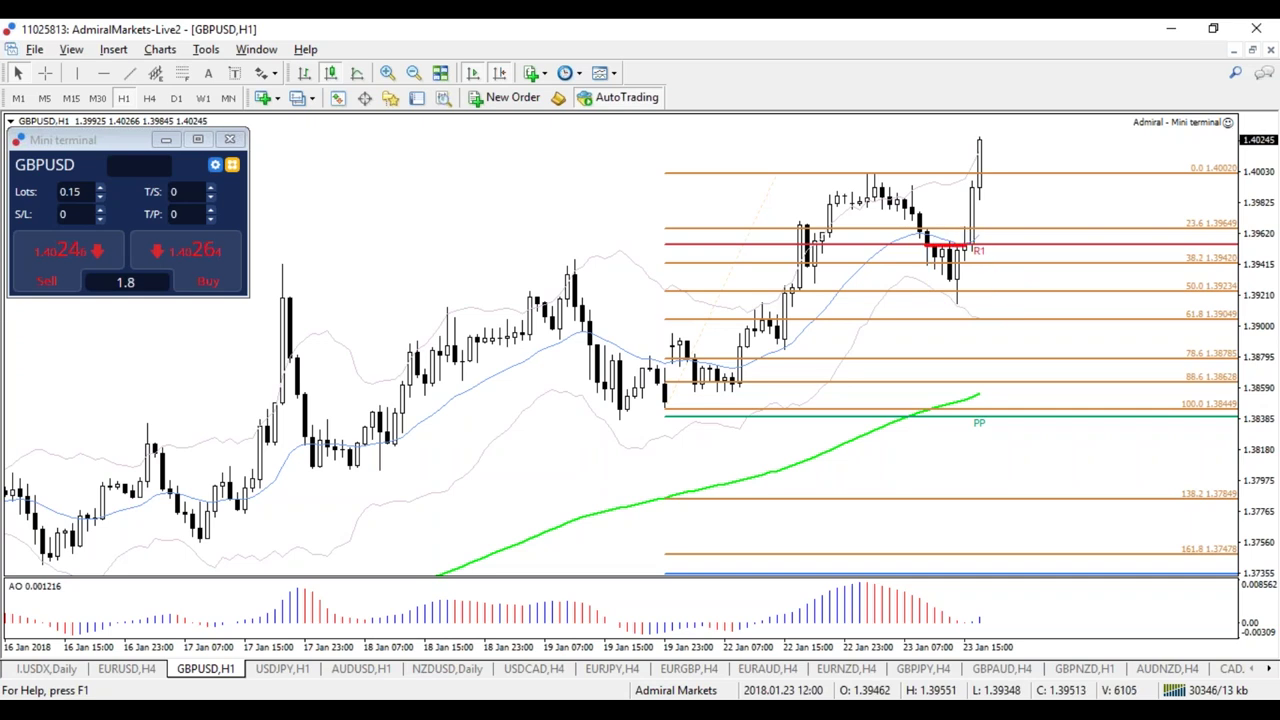
# Examine the GBPUSD bounce and breakout on M15 and M5, and return the chart to H1
pyautogui.click(71, 97)
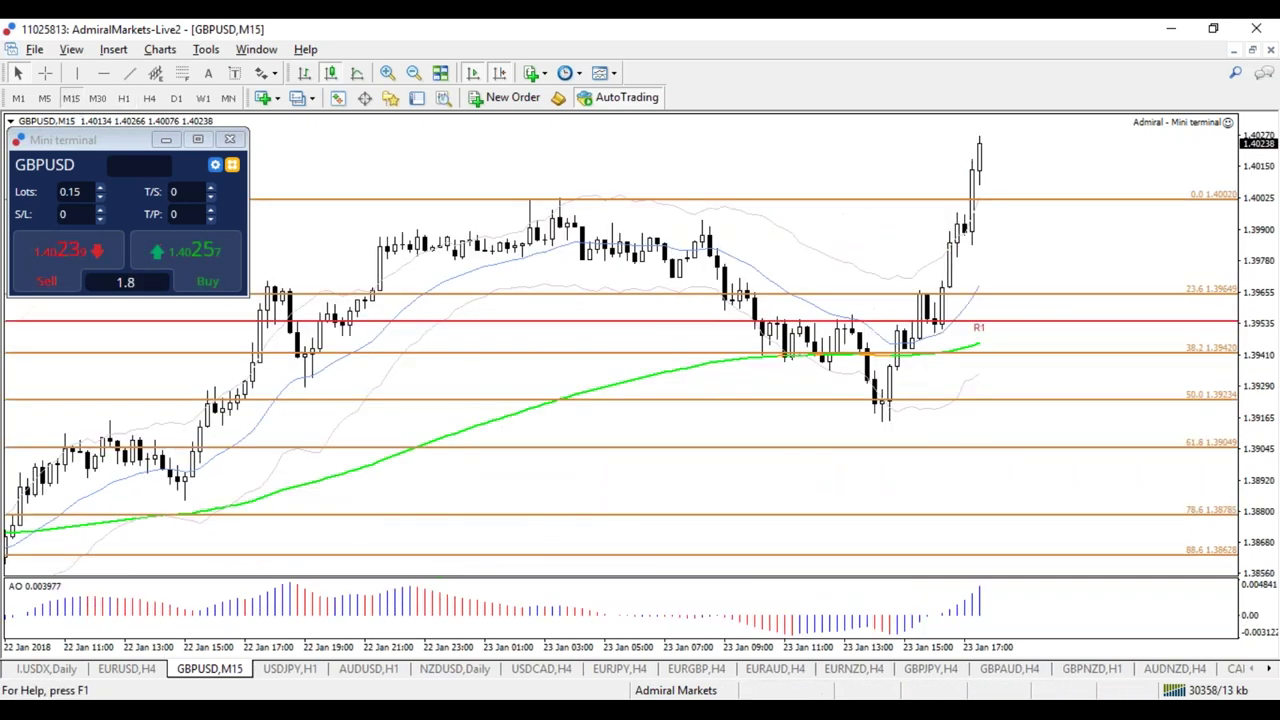
pyautogui.click(44, 97)
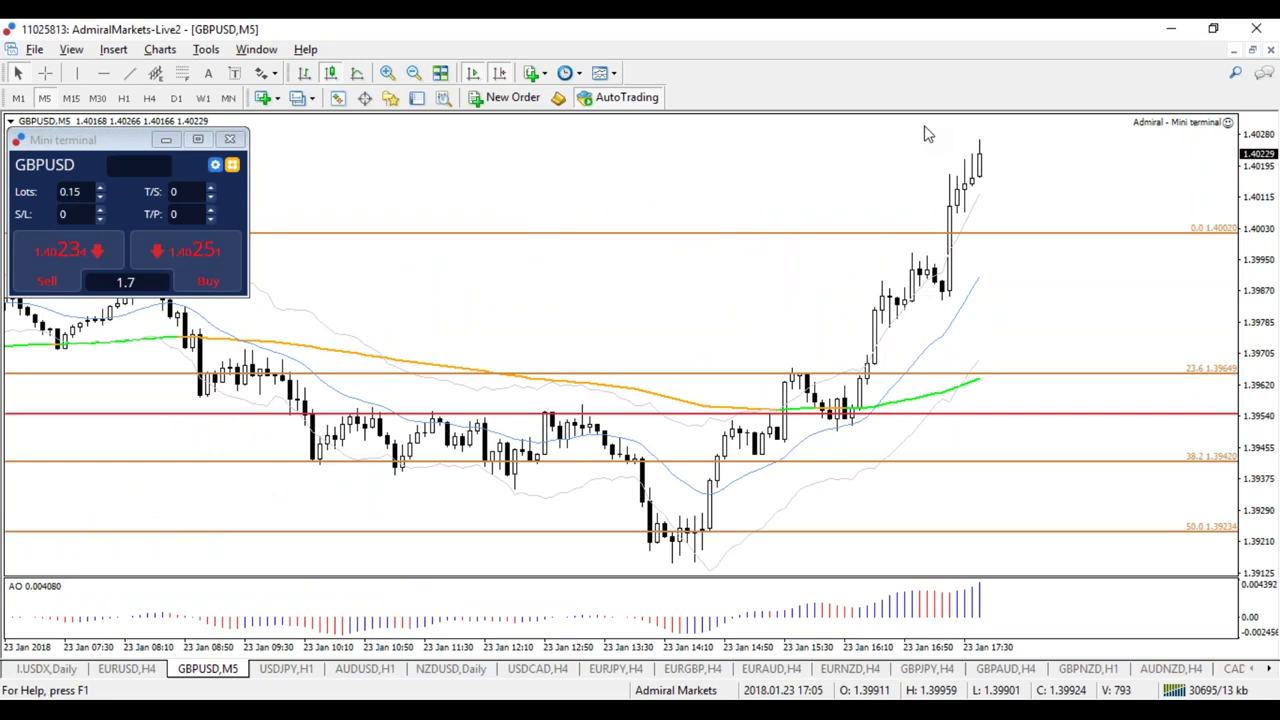
pyautogui.click(123, 97)
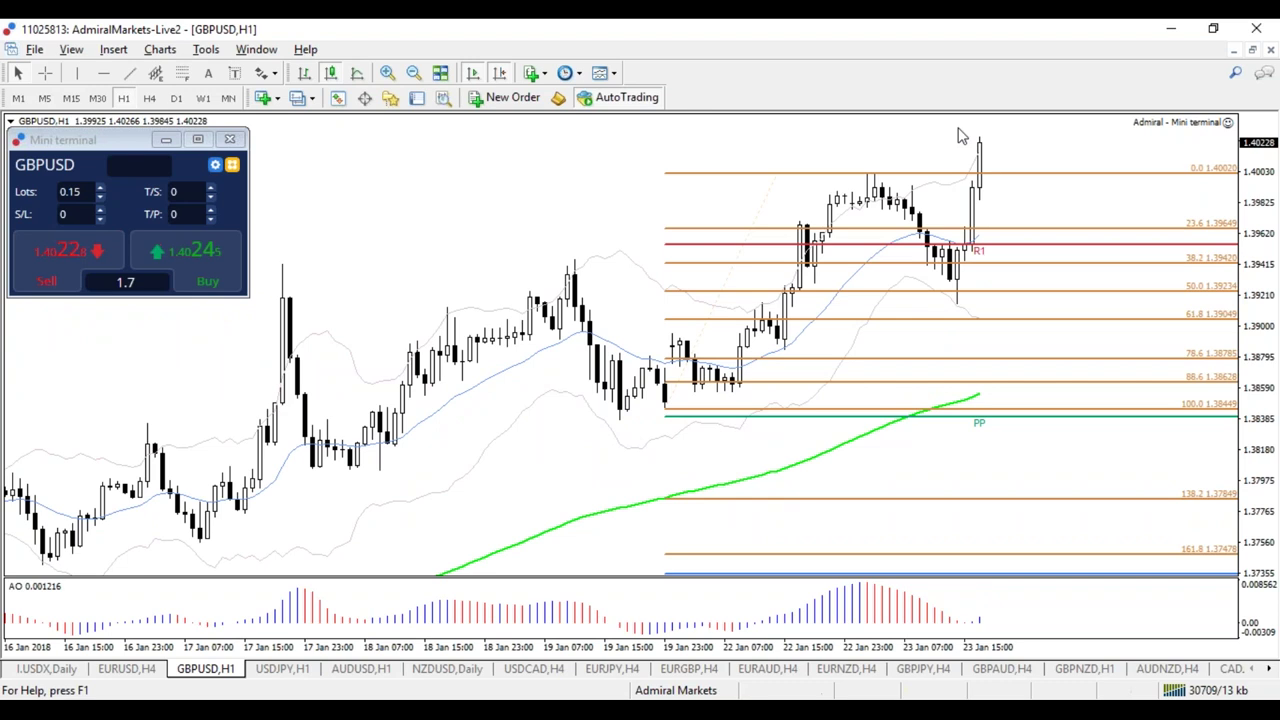
# Show GBPUSD on H4, enlarge the candles, sketch a pullback from the latest high to a horizontal support line, and clear the sketch
pyautogui.click(149, 97)
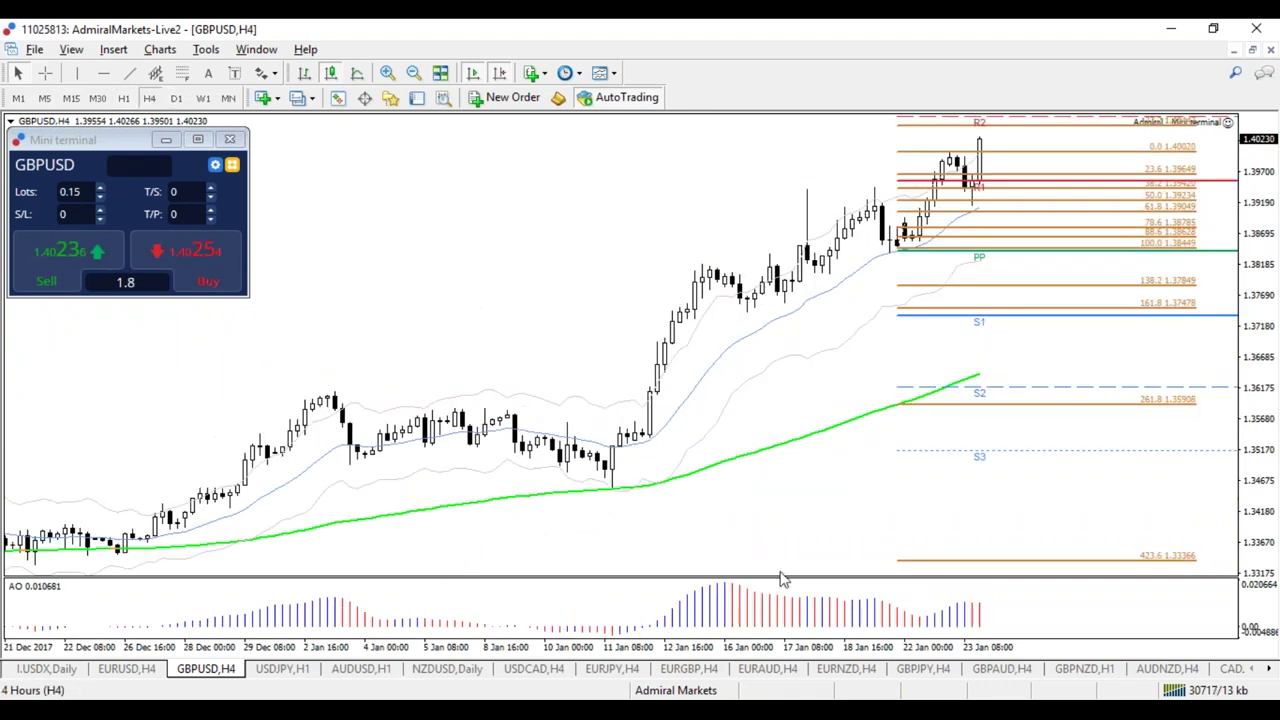
pyautogui.press('+')
pyautogui.press('+')
pyautogui.moveTo(937, 139); pyautogui.dragTo(975, 208)
pyautogui.moveTo(878, 193); pyautogui.dragTo(1088, 201)
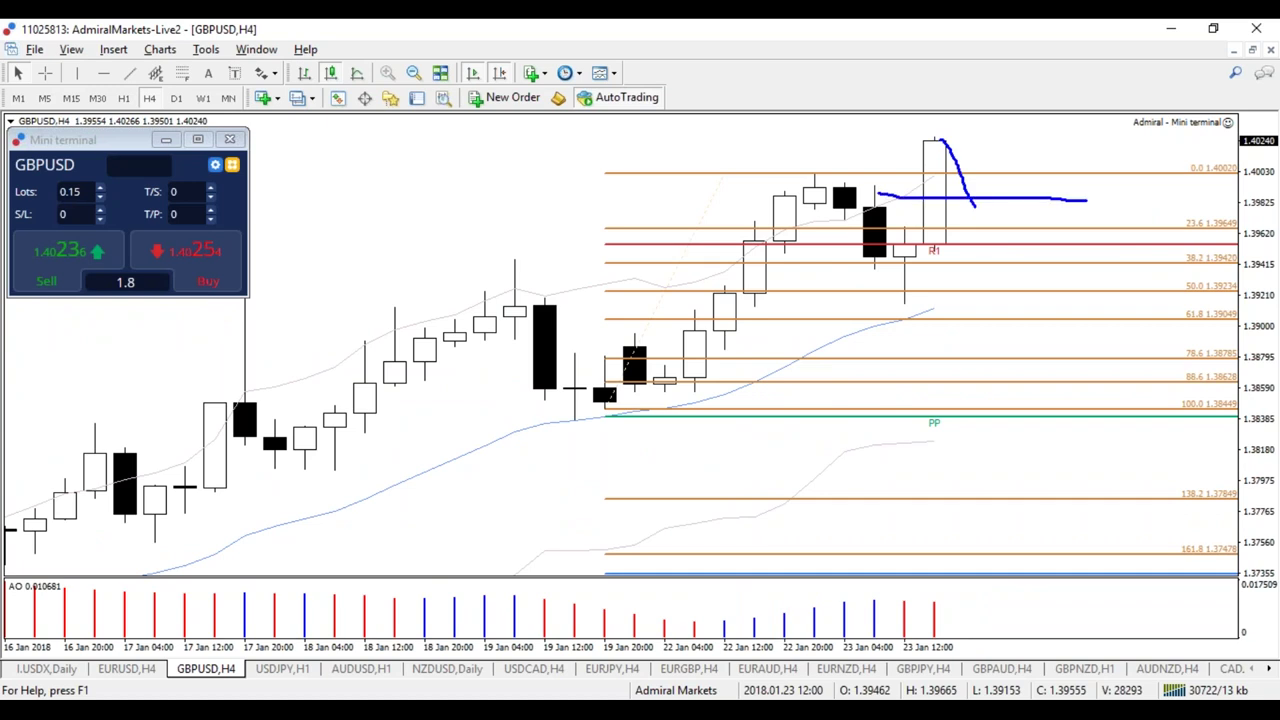
pyautogui.press('Escape')
# Sketch a falling channel from the latest high on the M15 chart and clear it
pyautogui.click(71, 97)
pyautogui.moveTo(940, 148); pyautogui.dragTo(1210, 289)
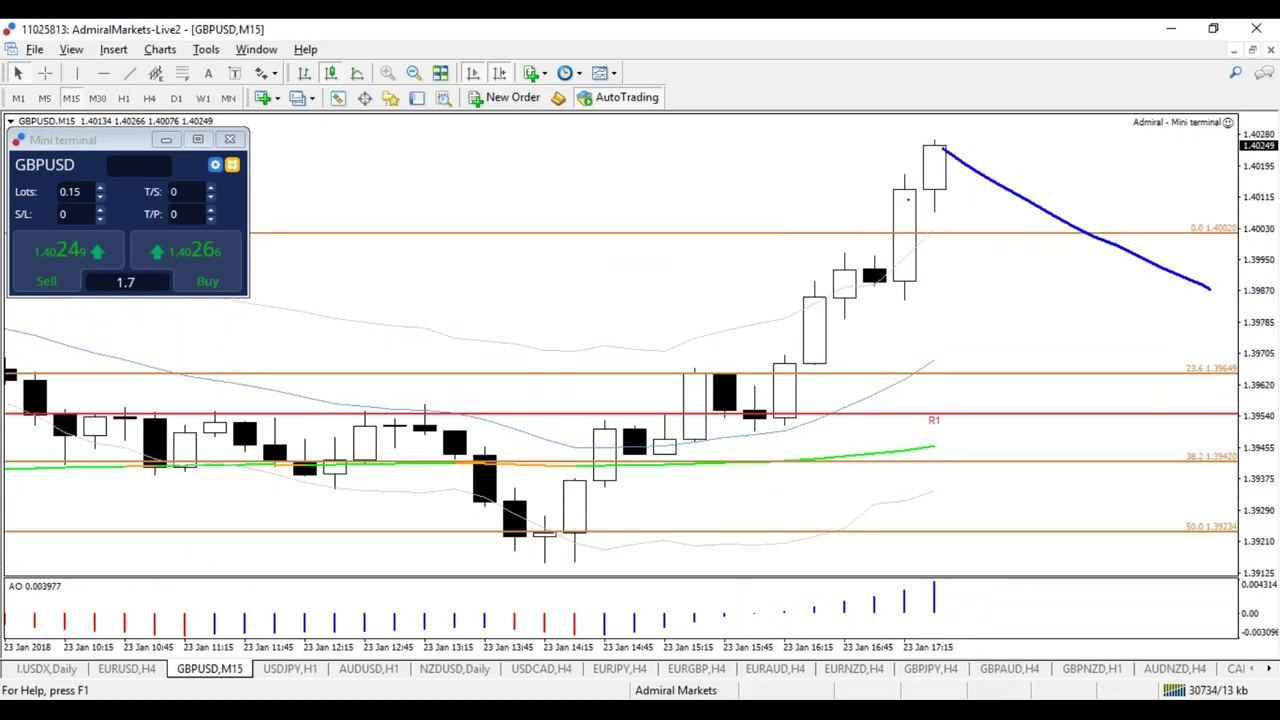
pyautogui.moveTo(908, 200); pyautogui.dragTo(1178, 342)
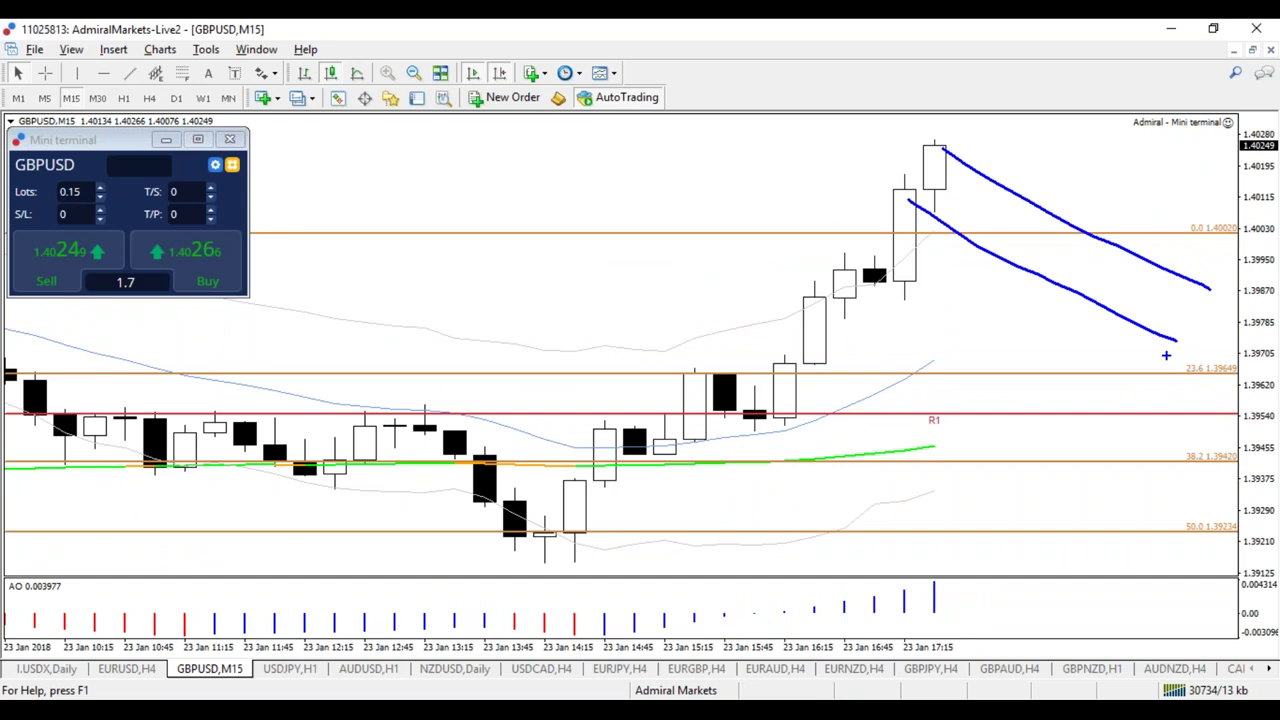
pyautogui.press('Escape')
# Delete the existing Fibonacci retracement from the GBPUSD M15 chart
pyautogui.moveTo(840, 655); pyautogui.dragTo(640, 652)
pyautogui.rightClick(571, 204)
pyautogui.click(620, 264)
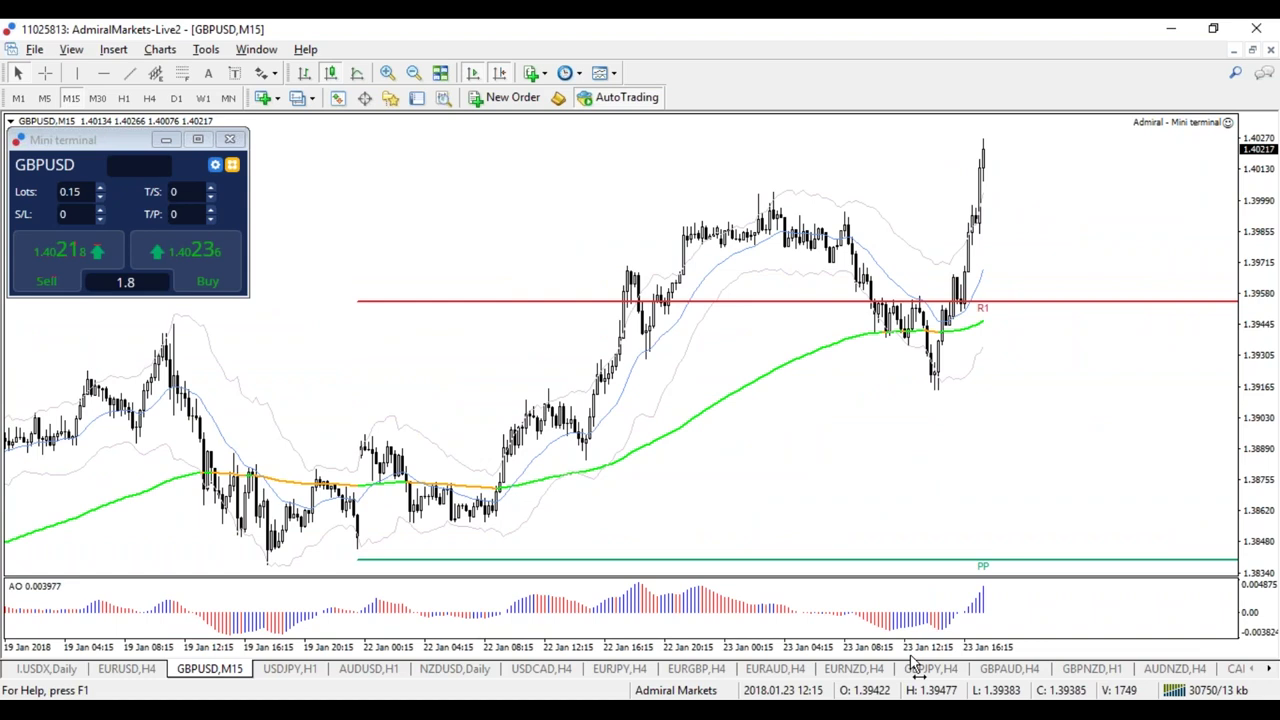
# Switch GBPUSD to M5 and draw a Fibonacci retracement from the 1.3943 swing low to the 1.4026 high
pyautogui.moveTo(915, 652); pyautogui.dragTo(935, 668)
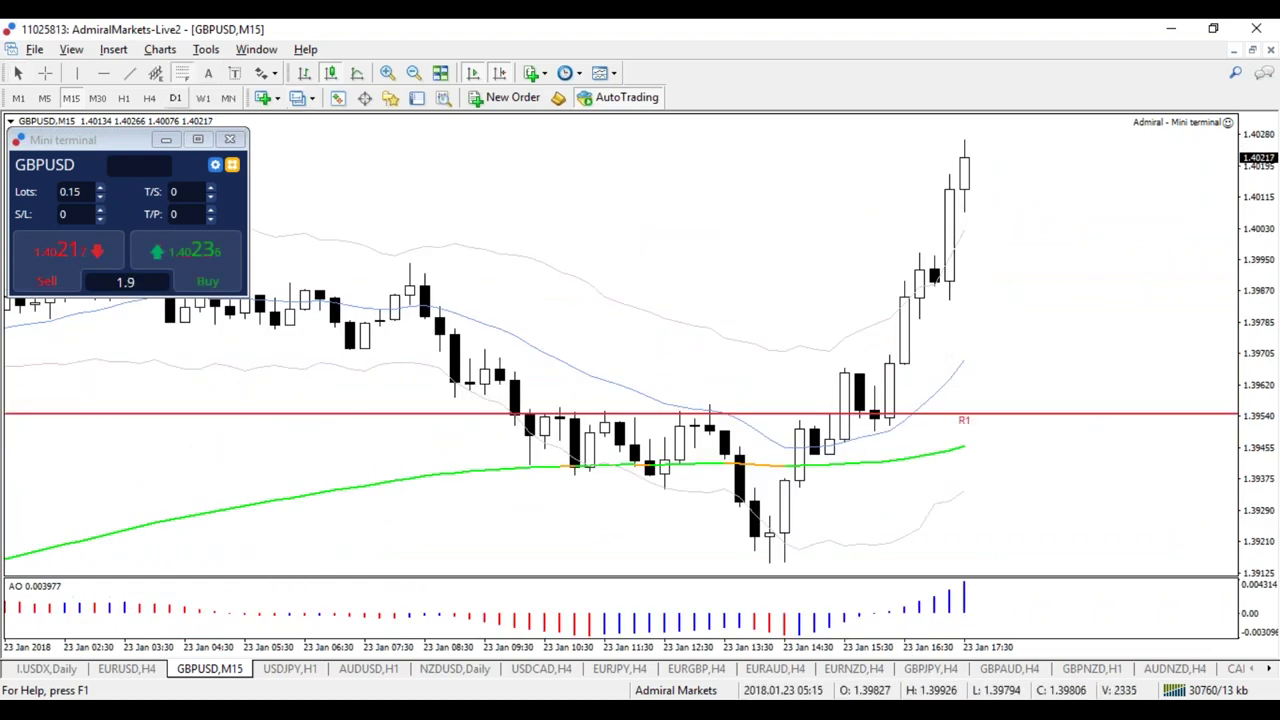
pyautogui.write('M5')
pyautogui.press('Return')
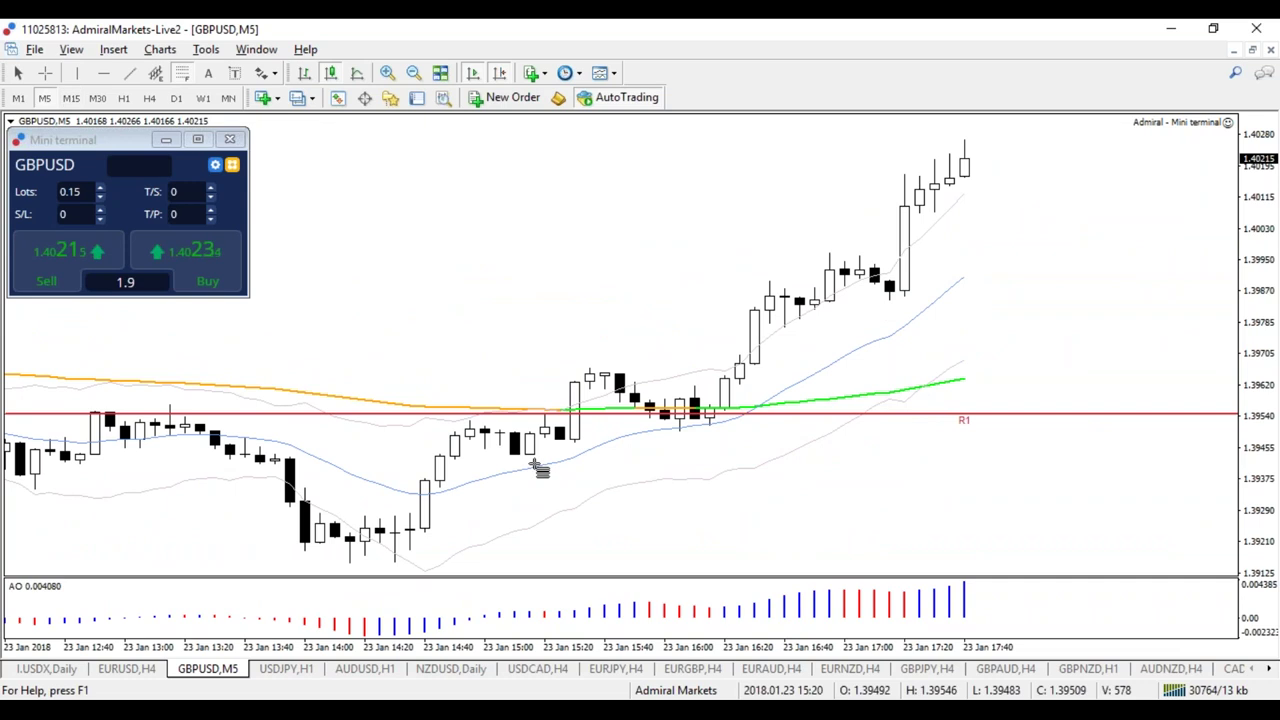
pyautogui.moveTo(518, 458)
pyautogui.moveTo(518, 458); pyautogui.dragTo(641, 143)
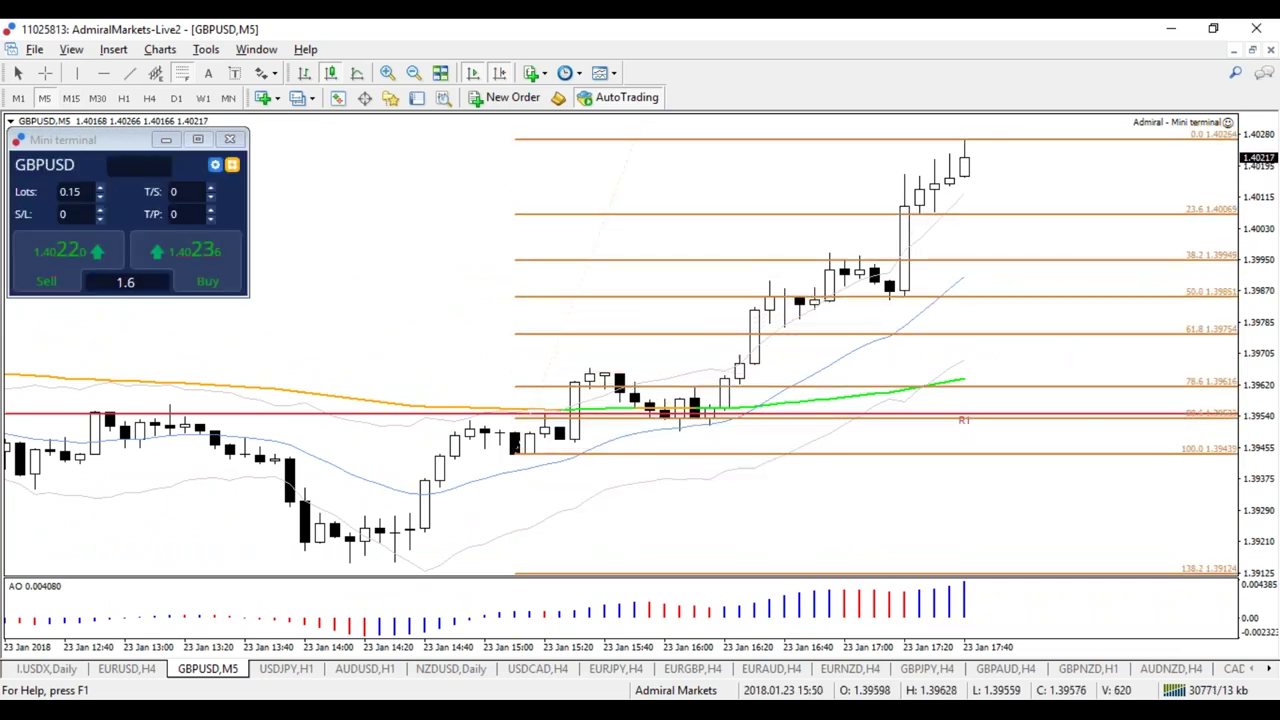
# Circle the 38.2 to 50.0 Fibonacci zone, sketch a pullback into it with an upward arrow on H1, and clear the sketch
pyautogui.moveTo(1149, 272)
pyautogui.mouseDown()
pyautogui.moveTo(1086, 280)
pyautogui.moveTo(1152, 288)
pyautogui.moveTo(1140, 280)
pyautogui.mouseUp()
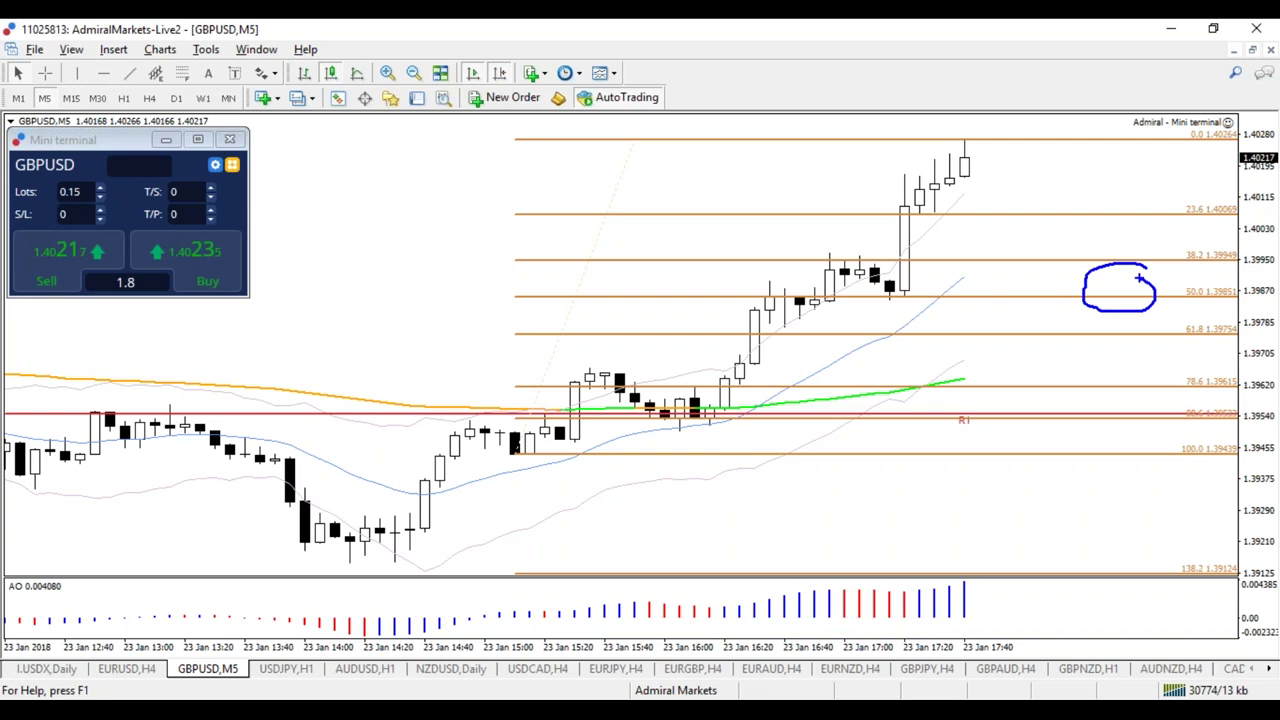
pyautogui.click(123, 97)
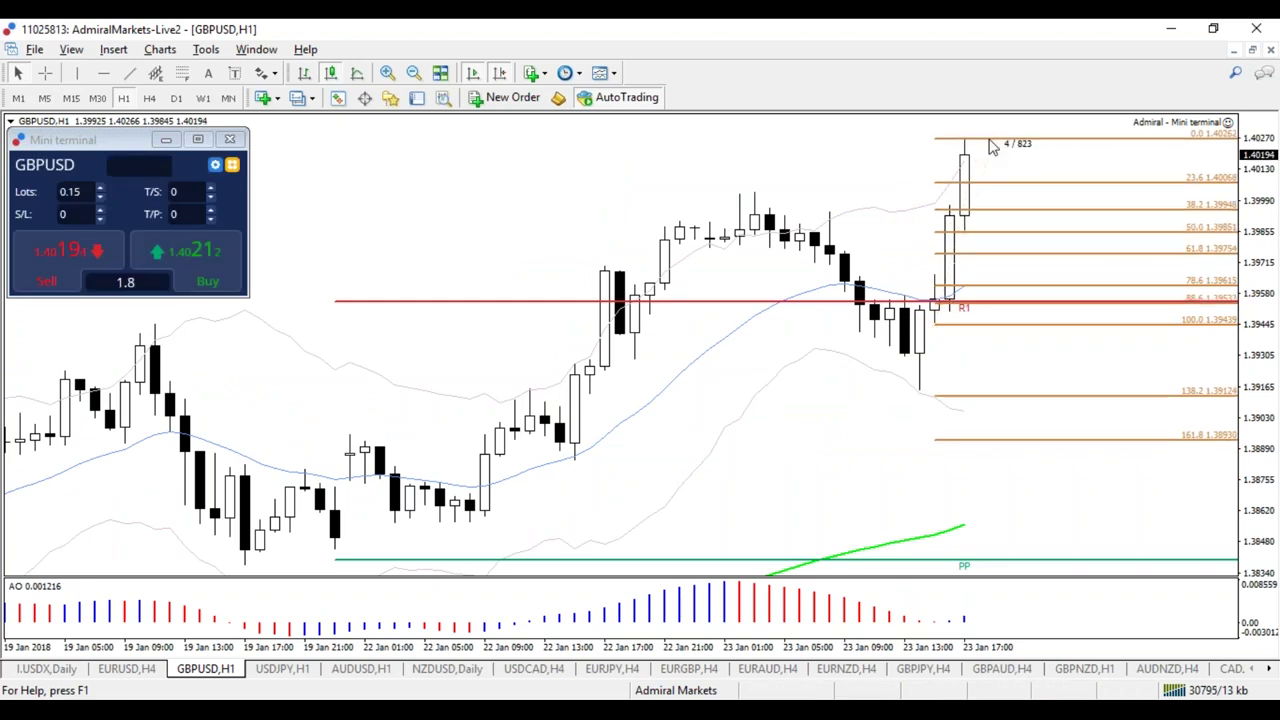
pyautogui.moveTo(982, 148)
pyautogui.mouseDown()
pyautogui.moveTo(1003, 153)
pyautogui.moveTo(1031, 210)
pyautogui.moveTo(1020, 214)
pyautogui.moveTo(1049, 212)
pyautogui.moveTo(1043, 222)
pyautogui.moveTo(1065, 200)
pyautogui.moveTo(1097, 110)
pyautogui.moveTo(1120, 128)
pyautogui.mouseUp()
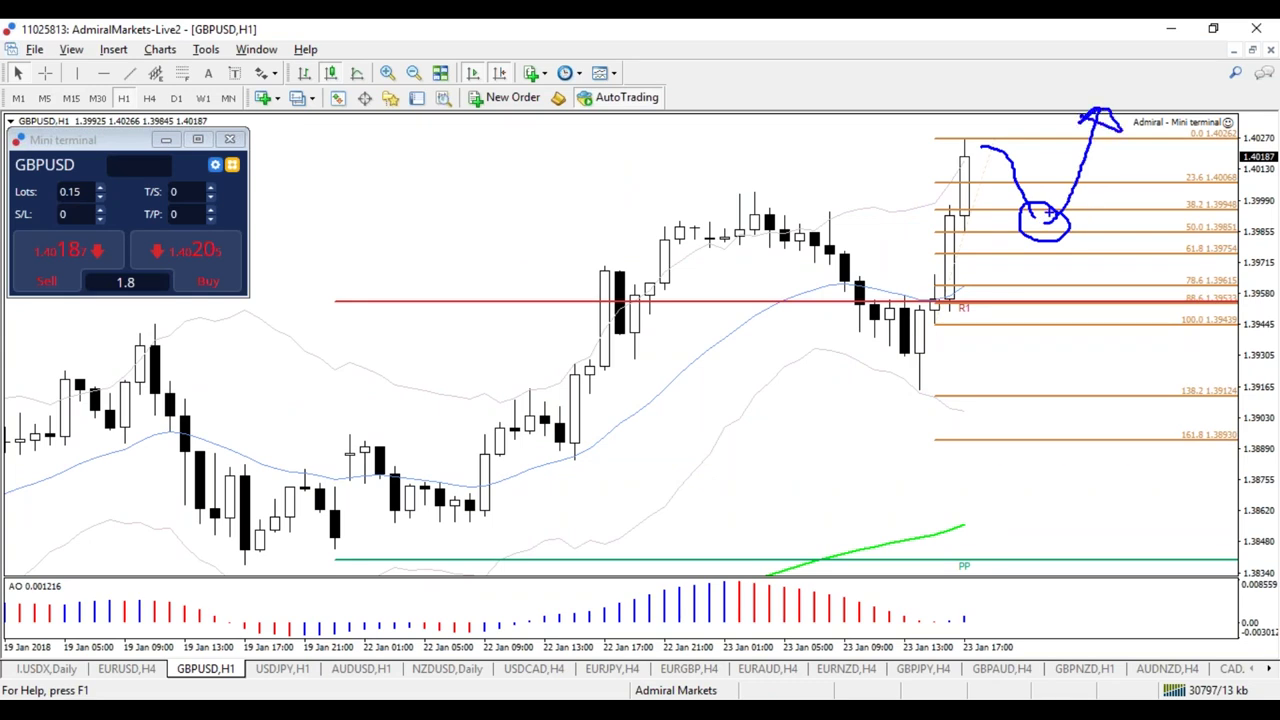
pyautogui.press('e')
# Sketch a direct upward arrow from the latest candle and a falling flag with an upward breakout, clearing each sketch
pyautogui.moveTo(975, 152)
pyautogui.mouseDown()
pyautogui.moveTo(988, 92)
pyautogui.moveTo(998, 106)
pyautogui.mouseUp()
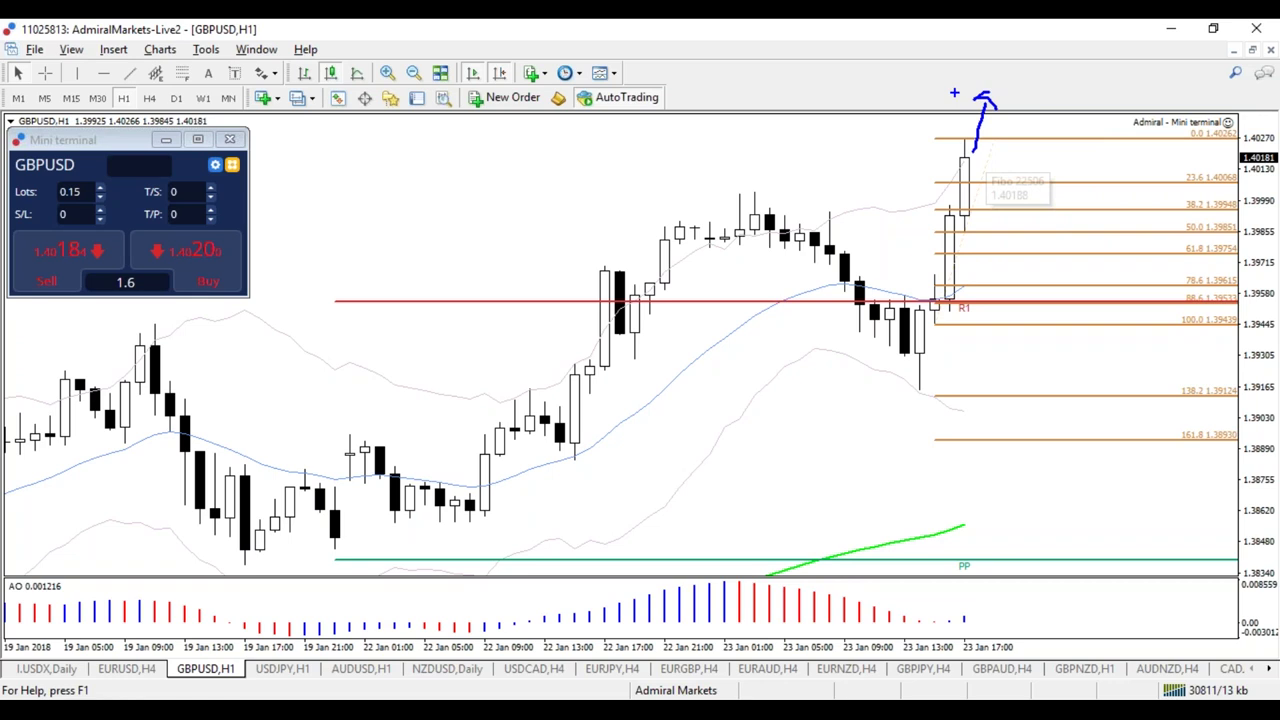
pyautogui.press('e')
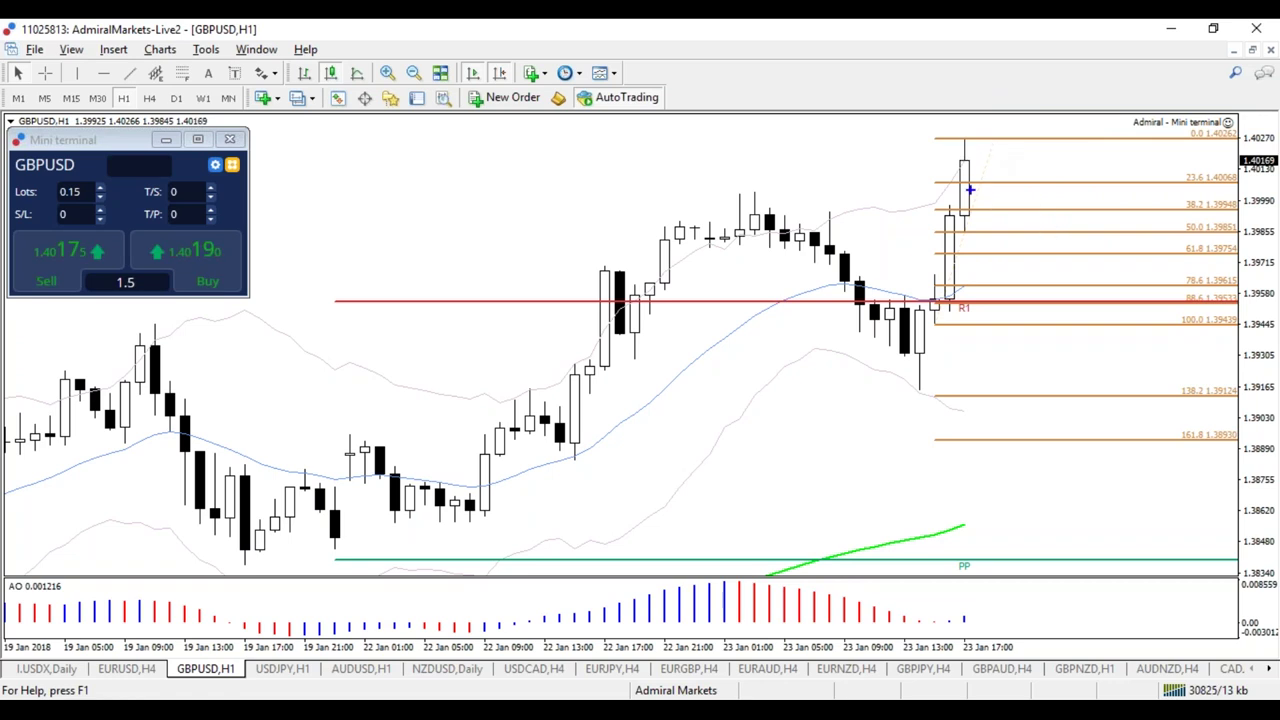
pyautogui.moveTo(980, 145)
pyautogui.mouseDown()
pyautogui.moveTo(988, 181)
pyautogui.moveTo(1087, 196)
pyautogui.mouseUp()
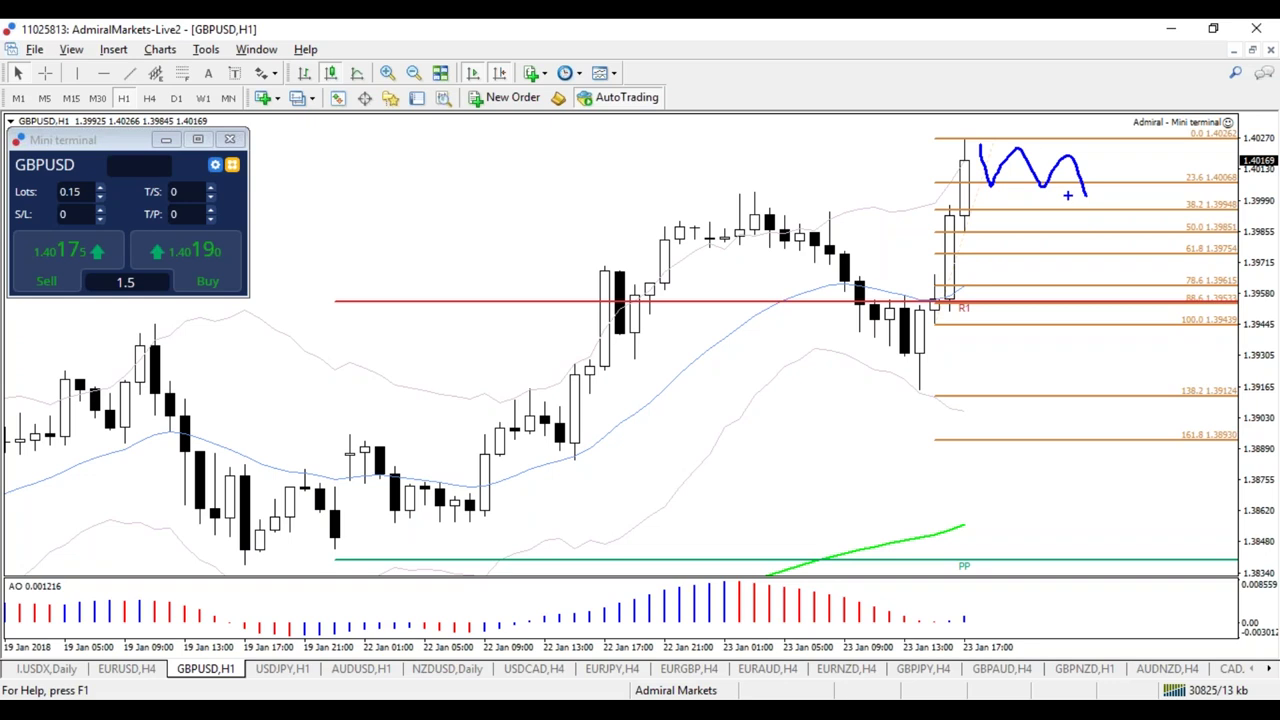
pyautogui.moveTo(966, 133); pyautogui.dragTo(1125, 165)
pyautogui.moveTo(974, 178); pyautogui.dragTo(1060, 220)
pyautogui.moveTo(1097, 160)
pyautogui.mouseDown()
pyautogui.moveTo(1114, 68)
pyautogui.moveTo(1152, 82)
pyautogui.mouseUp()
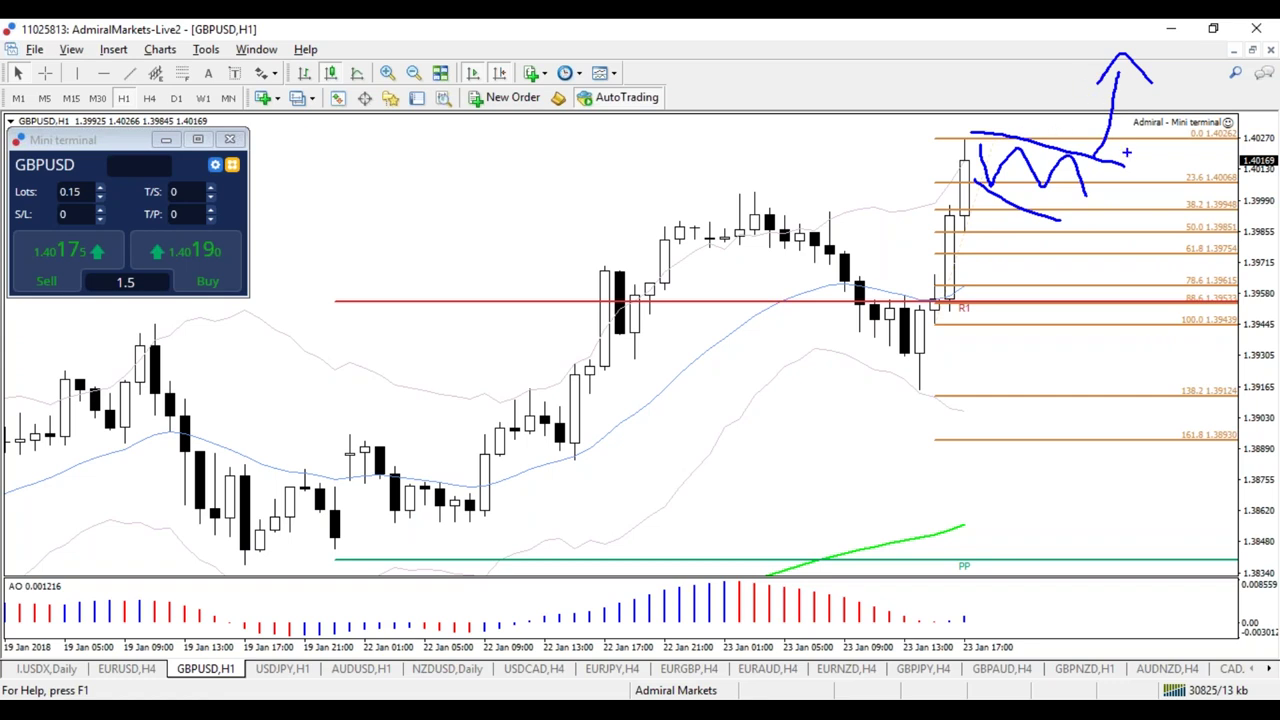
pyautogui.press('Escape')
# Examine the pivot and Fibonacci targets up to R3, restore the price scale, and briefly mark the candles around R1
pyautogui.moveTo(1265, 200); pyautogui.dragTo(1252, 333)
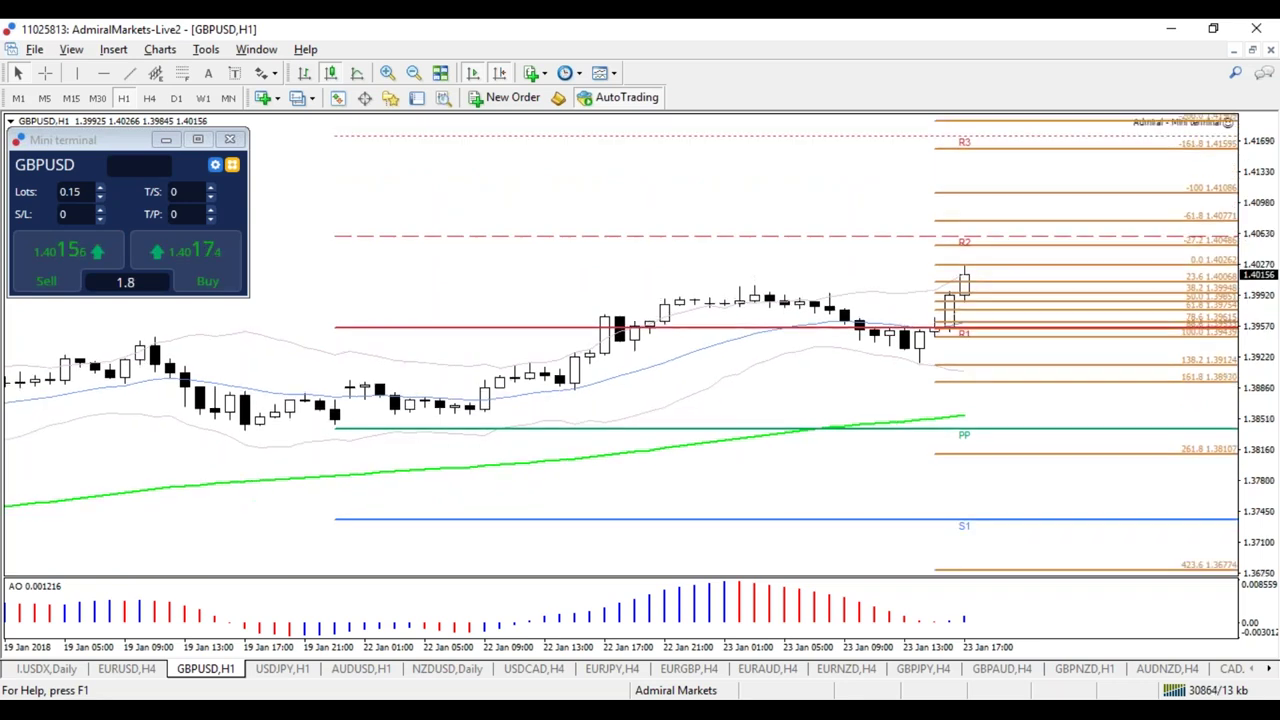
pyautogui.moveTo(1266, 216); pyautogui.dragTo(1266, 295)
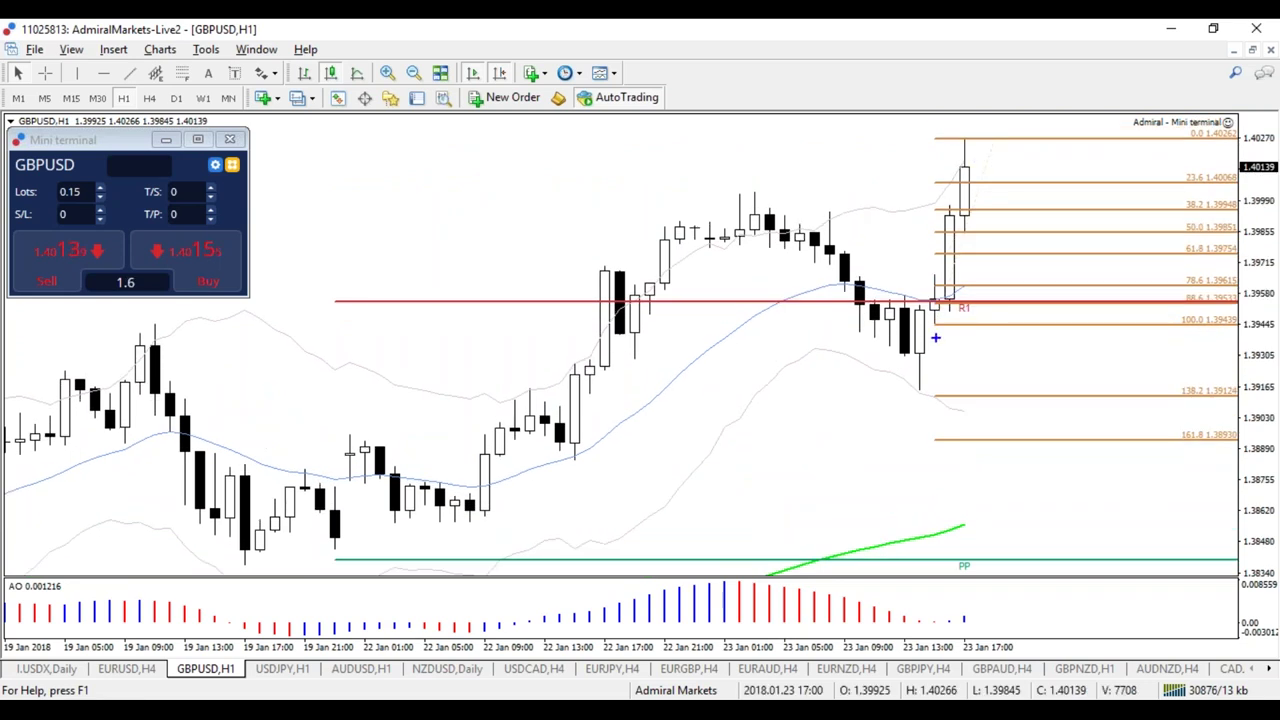
pyautogui.moveTo(900, 283)
pyautogui.mouseDown()
pyautogui.moveTo(957, 322)
pyautogui.moveTo(876, 378)
pyautogui.moveTo(952, 330)
pyautogui.mouseUp()
pyautogui.press('e')
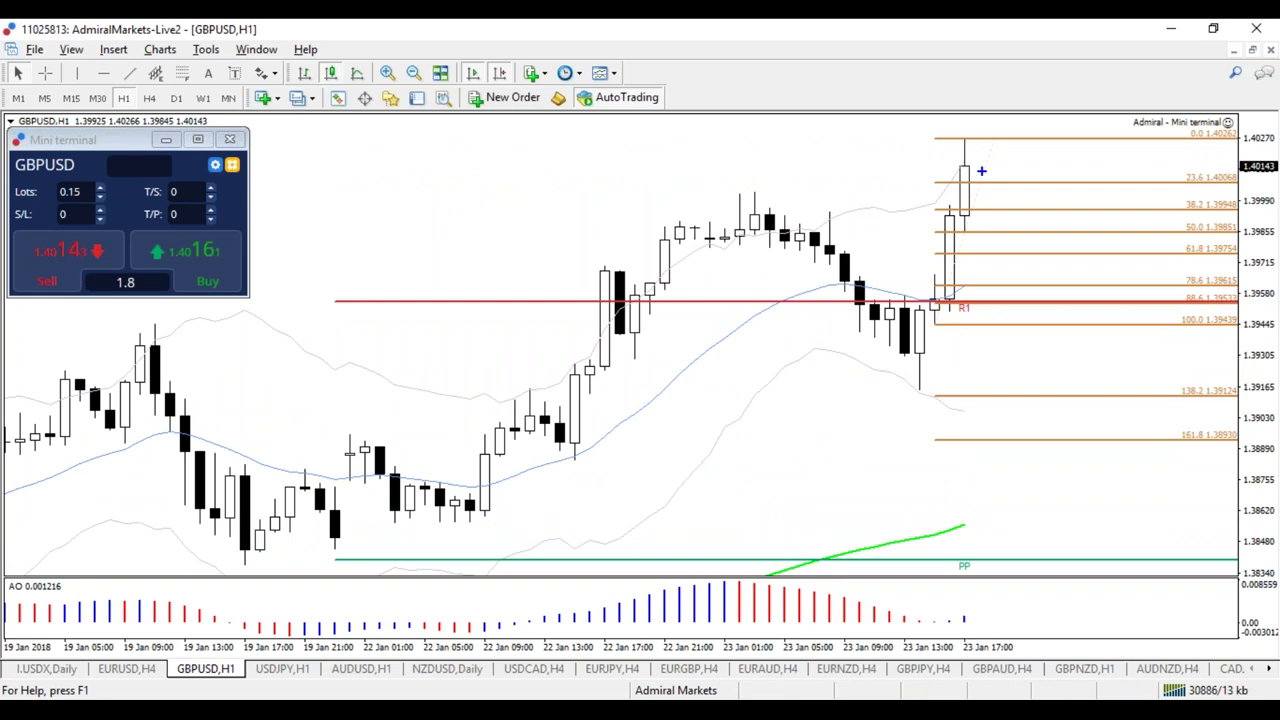
# Sketch a falling pullback into the 38.2 to 50.0 zone with an upward bounce, followed by a falling channel, clearing each sketch
pyautogui.moveTo(962, 143)
pyautogui.mouseDown()
pyautogui.moveTo(985, 152)
pyautogui.moveTo(1019, 225)
pyautogui.mouseUp()
pyautogui.press('e')
pyautogui.moveTo(971, 146); pyautogui.dragTo(1053, 203)
pyautogui.moveTo(973, 176)
pyautogui.mouseDown()
pyautogui.moveTo(1058, 210)
pyautogui.moveTo(1018, 218)
pyautogui.moveTo(1084, 226)
pyautogui.moveTo(1105, 135)
pyautogui.moveTo(1124, 124)
pyautogui.moveTo(1100, 140)
pyautogui.mouseUp()
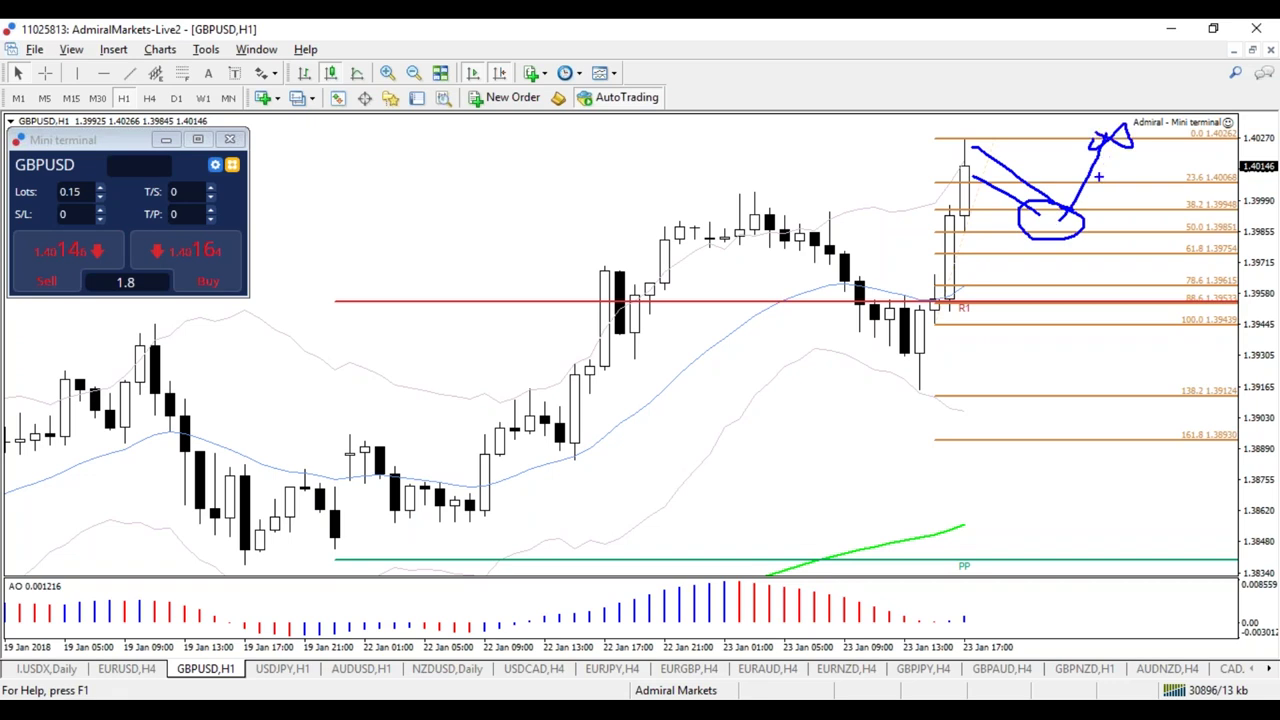
pyautogui.press('e')
pyautogui.moveTo(975, 168); pyautogui.dragTo(1098, 214)
pyautogui.moveTo(983, 192); pyautogui.dragTo(1103, 238)
pyautogui.press('e')
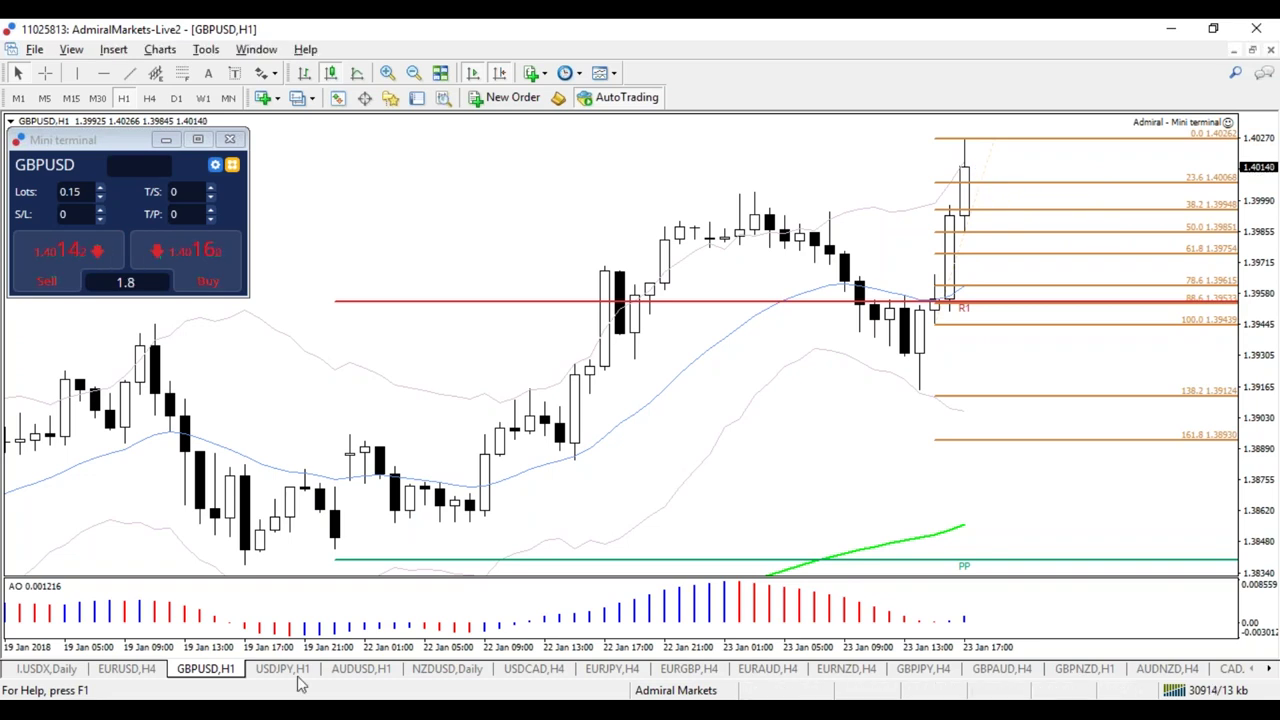
# Open USDJPY on H4 and draw a descending trend line across the highs and an ascending one under the lows
pyautogui.click(283, 669)
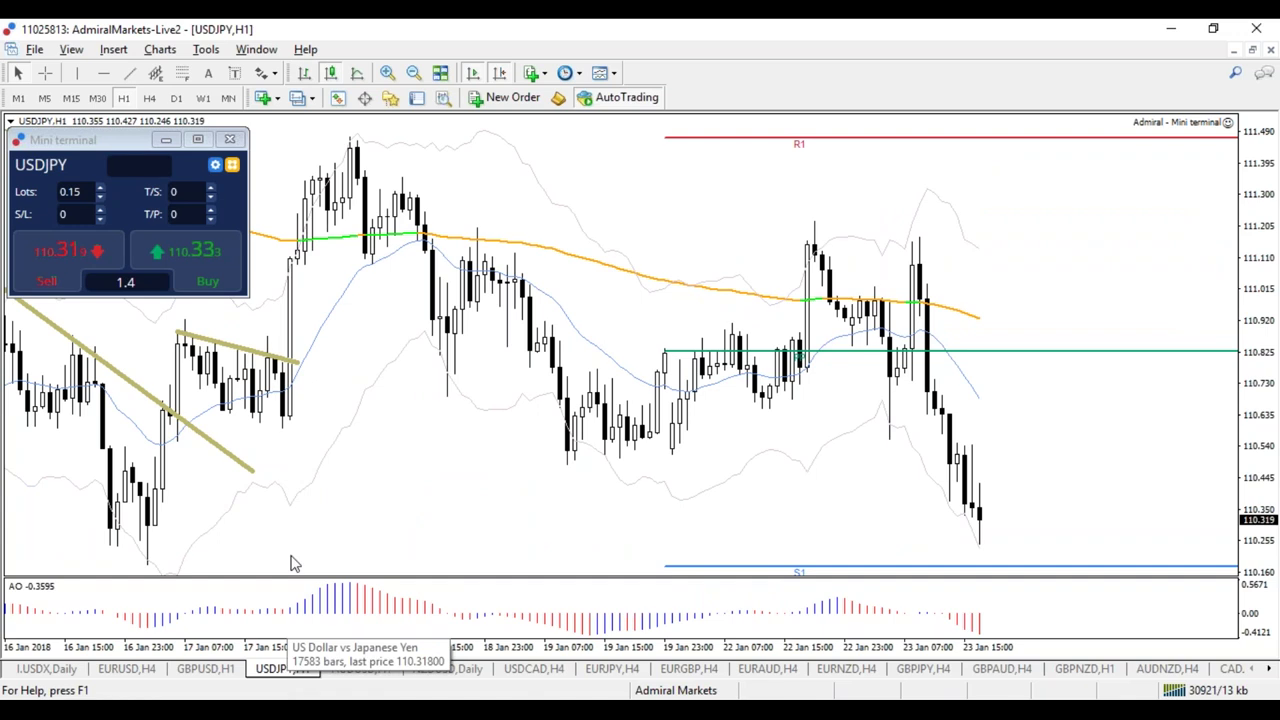
pyautogui.click(149, 97)
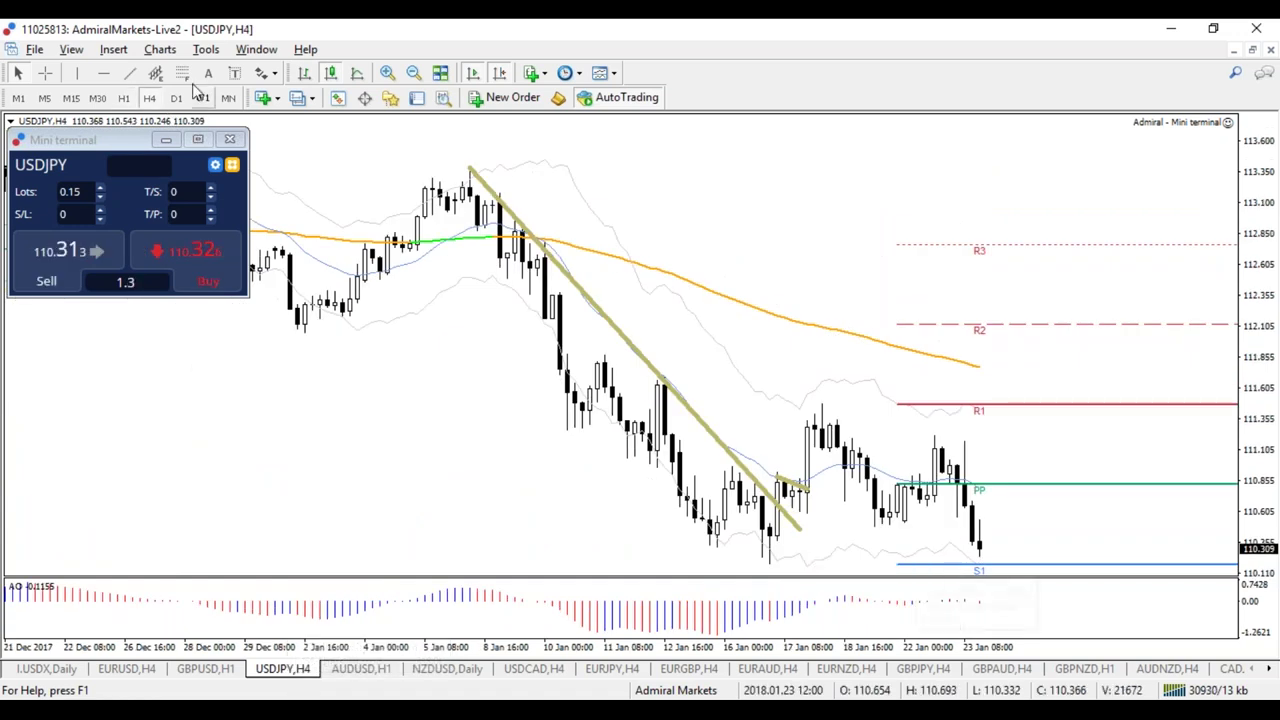
pyautogui.click(129, 73)
pyautogui.moveTo(598, 366); pyautogui.dragTo(1045, 456)
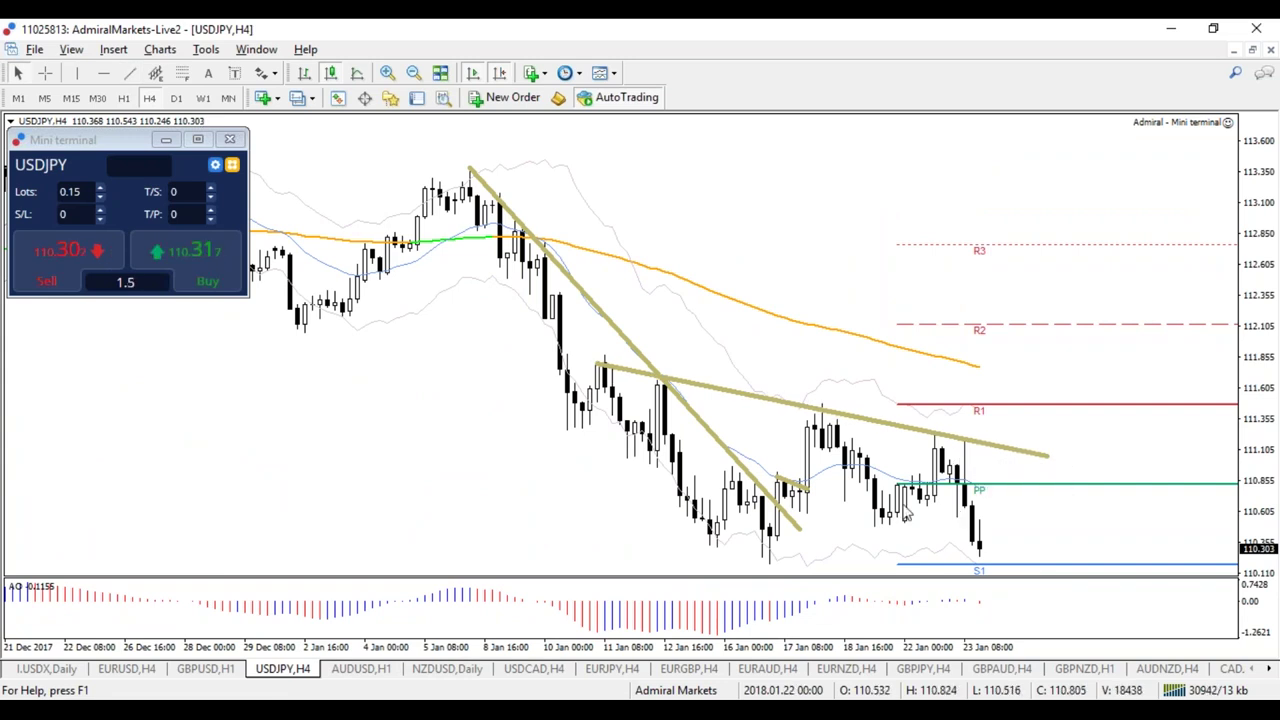
pyautogui.moveTo(770, 562); pyautogui.dragTo(1062, 481)
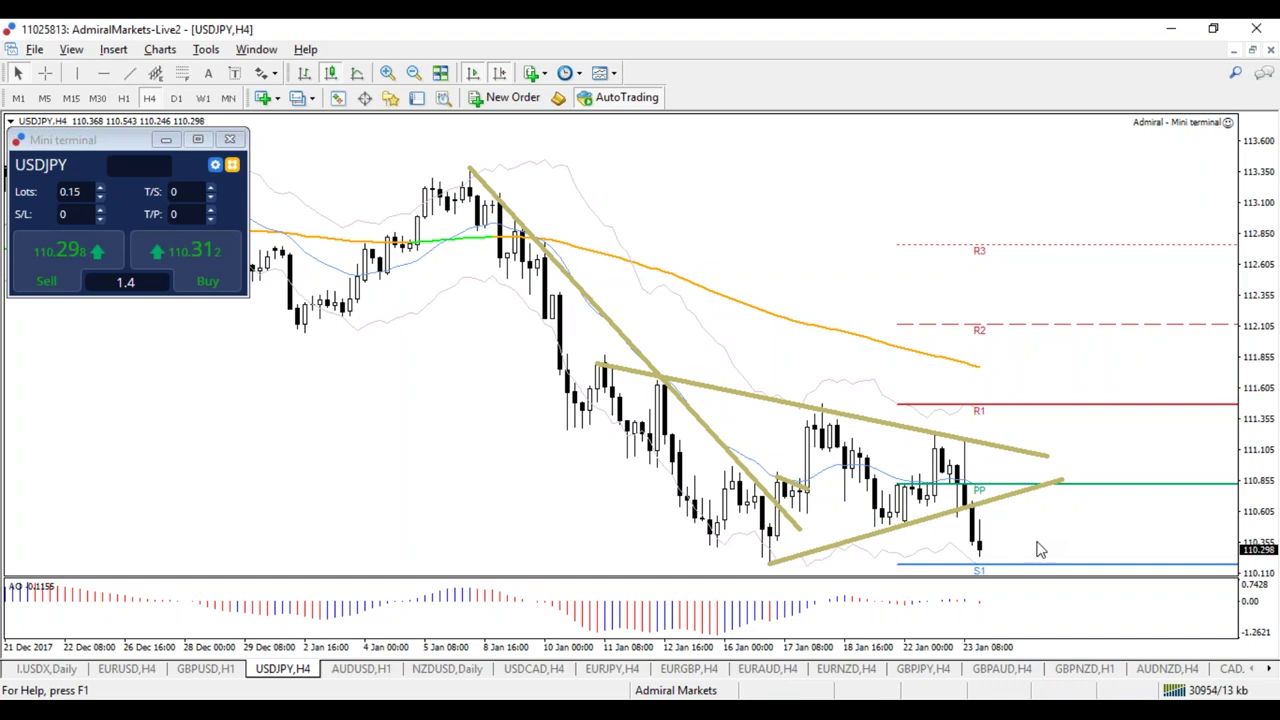
# Circle the mid-January double bottom on USDJPY H4, review the pair on the Daily chart, and return to H4
pyautogui.moveTo(716, 540); pyautogui.dragTo(785, 548)
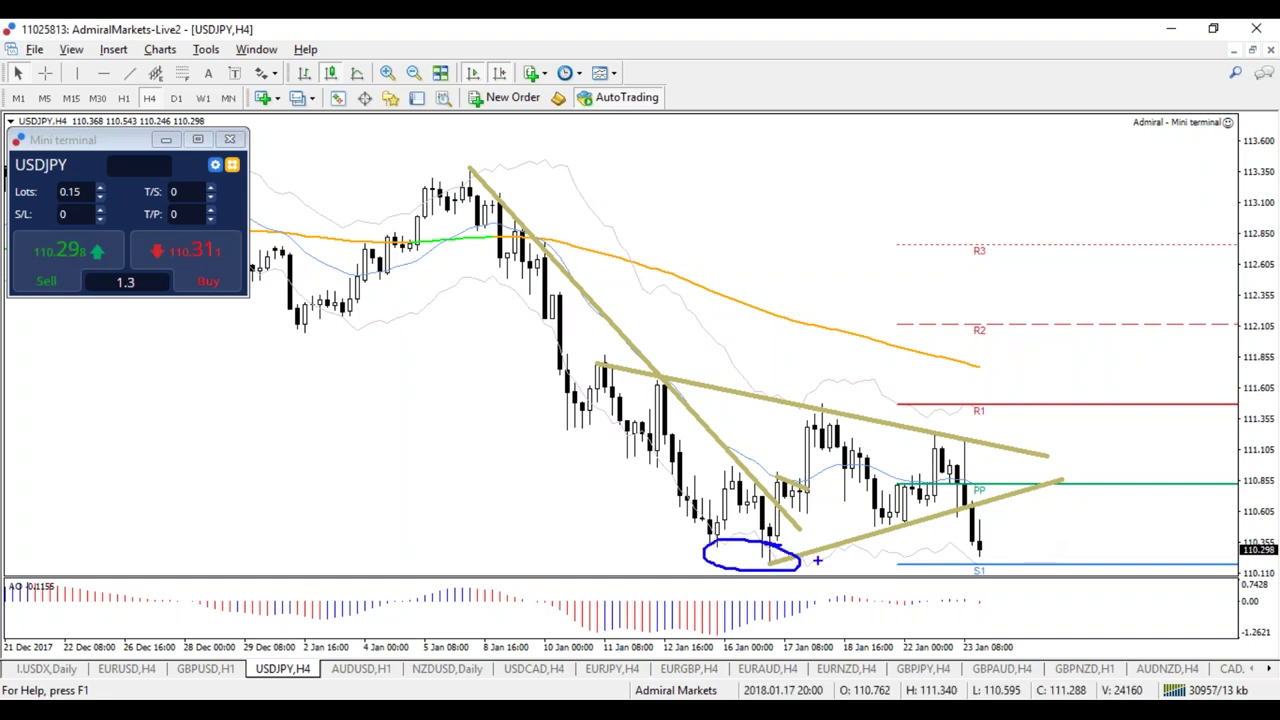
pyautogui.click(176, 97)
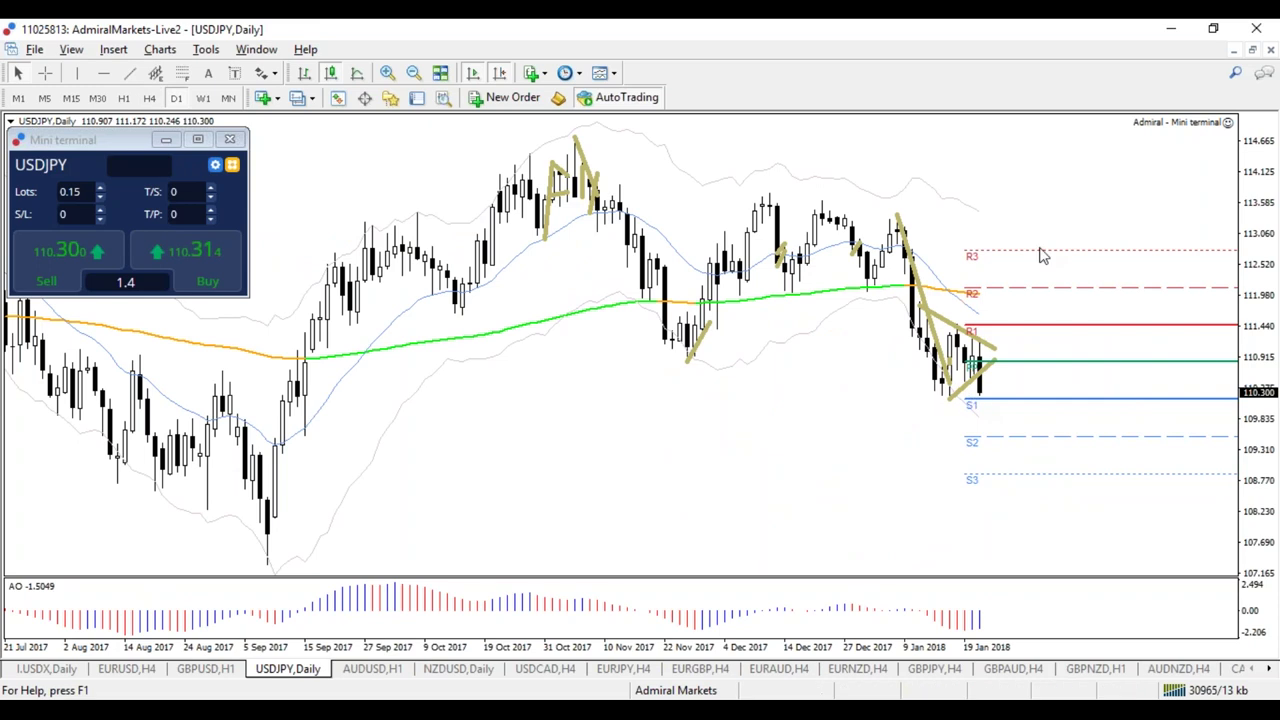
pyautogui.moveTo(1038, 262)
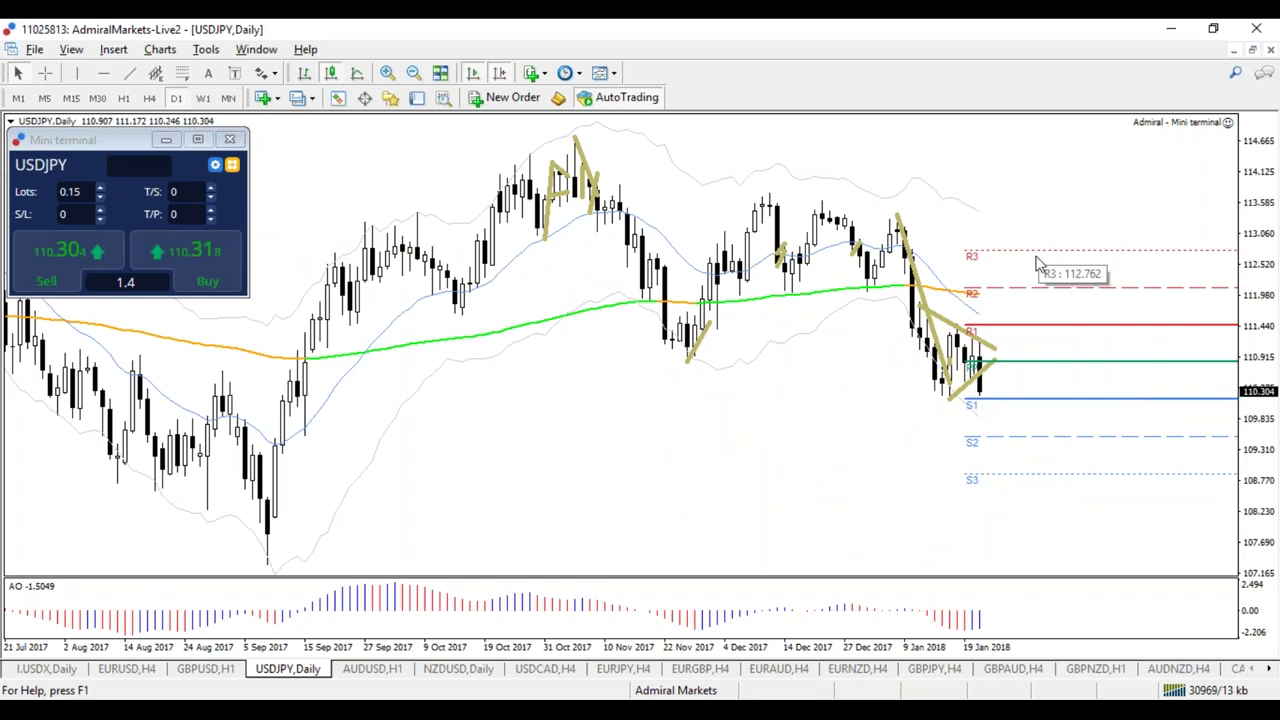
pyautogui.click(149, 98)
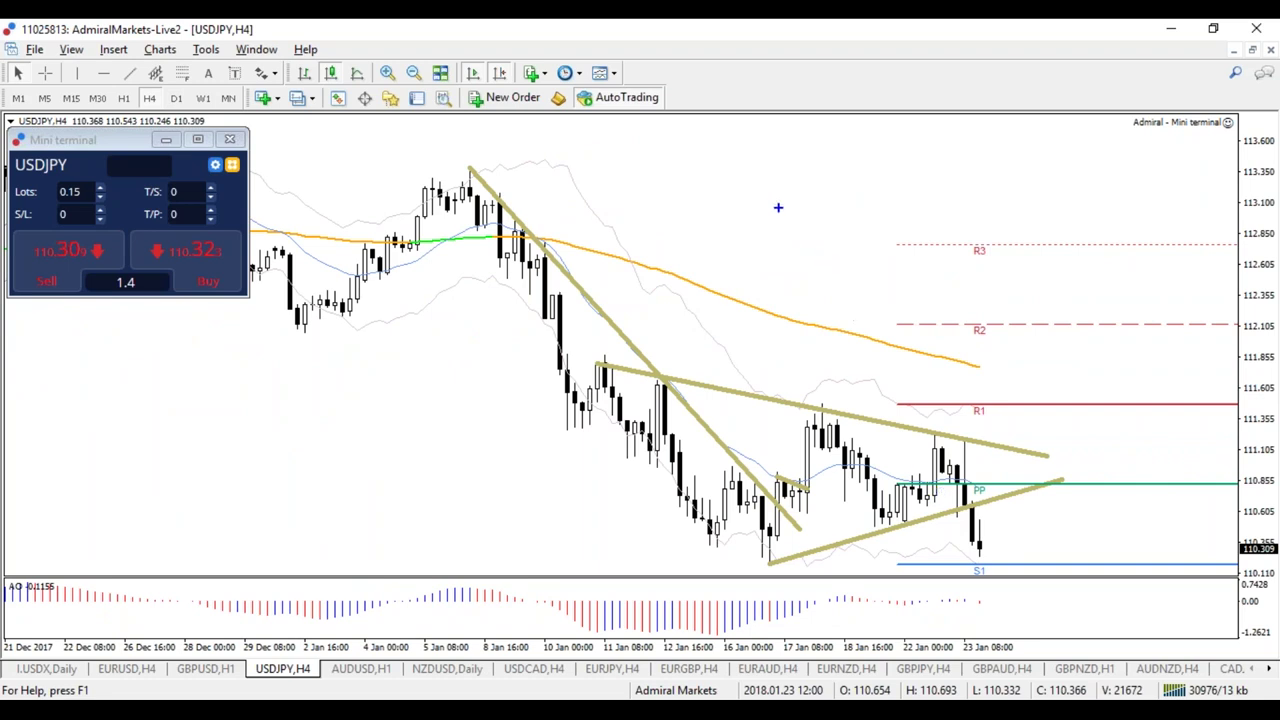
# Handwrite "75% wins" above the candles, circle the percentage, underline the note, and clear all the handwriting
pyautogui.moveTo(732, 162)
pyautogui.mouseDown()
pyautogui.moveTo(774, 163)
pyautogui.moveTo(752, 196)
pyautogui.mouseUp()
pyautogui.moveTo(736, 184); pyautogui.dragTo(774, 182)
pyautogui.moveTo(786, 162)
pyautogui.mouseDown()
pyautogui.moveTo(800, 180)
pyautogui.moveTo(784, 192)
pyautogui.mouseUp()
pyautogui.moveTo(776, 163); pyautogui.dragTo(803, 164)
pyautogui.moveTo(826, 147)
pyautogui.mouseDown()
pyautogui.moveTo(816, 157)
pyautogui.moveTo(826, 146)
pyautogui.moveTo(834, 176)
pyautogui.mouseUp()
pyautogui.moveTo(856, 167)
pyautogui.mouseDown()
pyautogui.moveTo(850, 177)
pyautogui.moveTo(858, 168)
pyautogui.mouseUp()
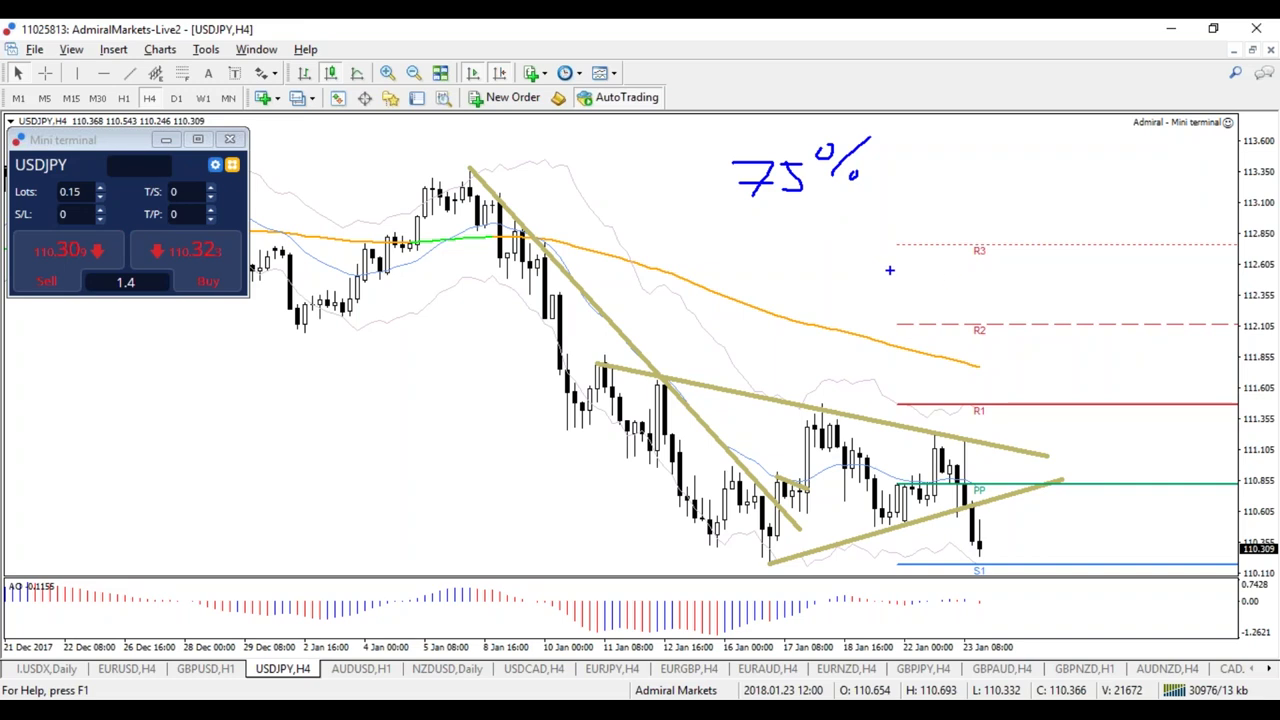
pyautogui.moveTo(848, 170)
pyautogui.mouseDown()
pyautogui.moveTo(700, 150)
pyautogui.moveTo(880, 212)
pyautogui.moveTo(916, 152)
pyautogui.mouseUp()
pyautogui.moveTo(883, 150); pyautogui.dragTo(894, 150)
pyautogui.moveTo(906, 144)
pyautogui.mouseDown()
pyautogui.moveTo(1008, 160)
pyautogui.moveTo(1046, 186)
pyautogui.moveTo(1108, 160)
pyautogui.moveTo(1100, 178)
pyautogui.moveTo(1024, 140)
pyautogui.moveTo(1040, 136)
pyautogui.mouseUp()
pyautogui.moveTo(694, 232)
pyautogui.mouseDown()
pyautogui.moveTo(1210, 206)
pyautogui.moveTo(680, 248)
pyautogui.moveTo(1214, 212)
pyautogui.mouseUp()
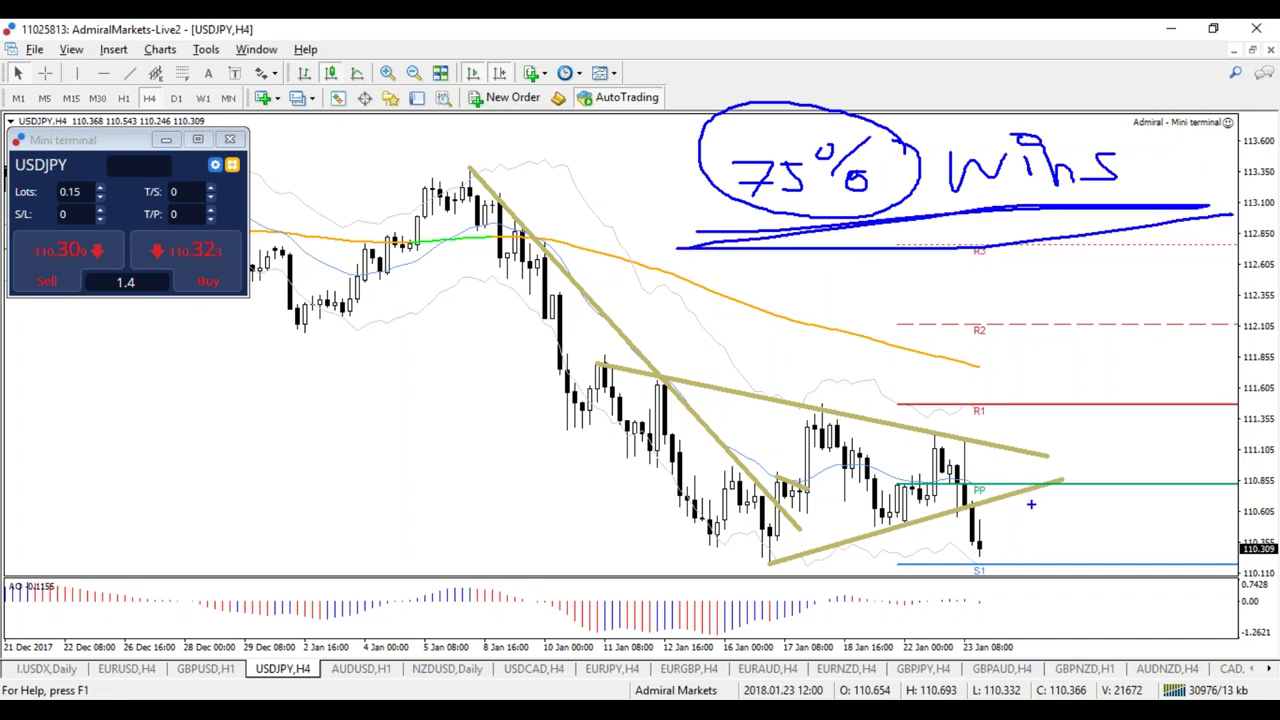
pyautogui.press('Escape')
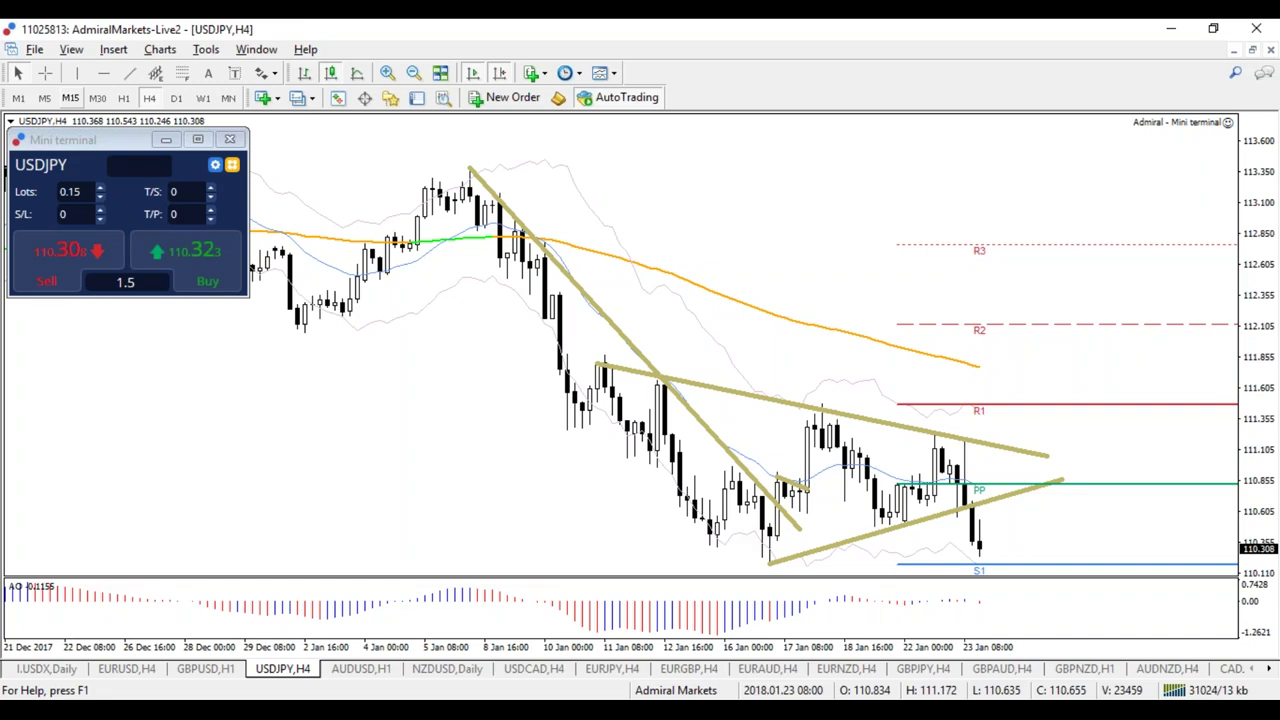
# Place a horizontal line at the mid-January lows just above S1, sketch a downward break below it on Daily, and clear the sketch
pyautogui.click(103, 73)
pyautogui.click(855, 561)
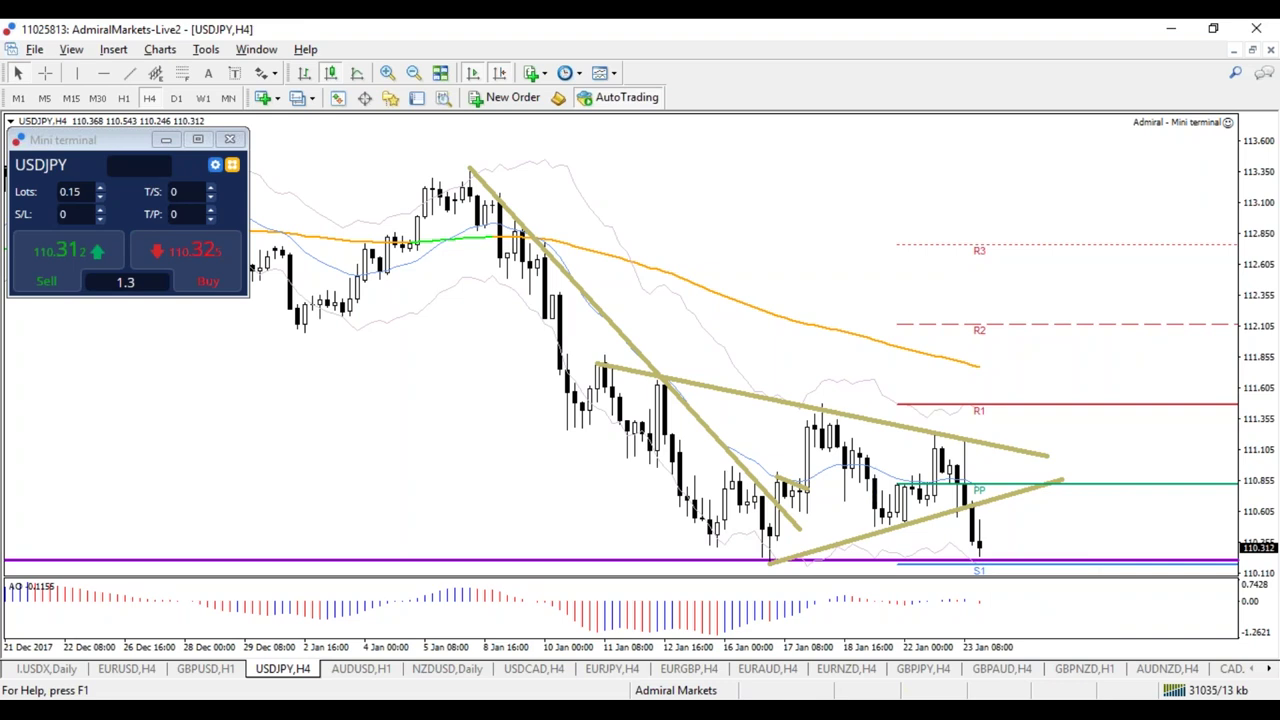
pyautogui.click(176, 97)
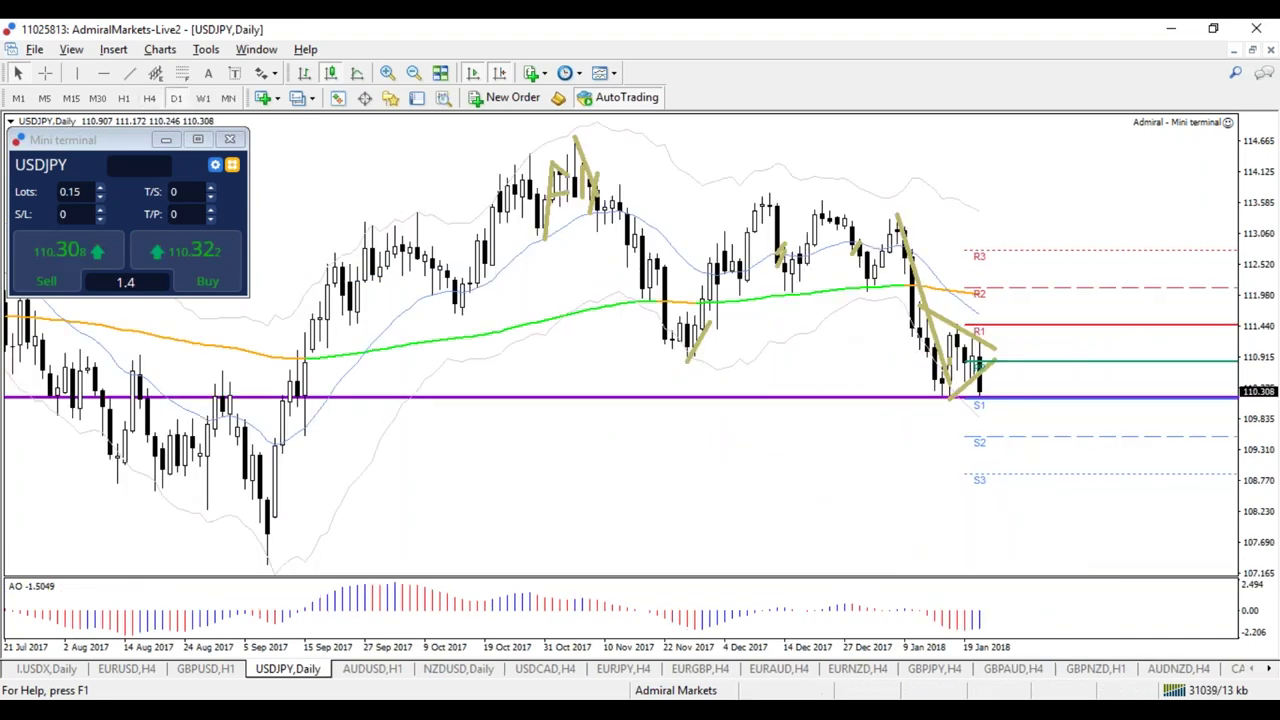
pyautogui.moveTo(985, 405)
pyautogui.mouseDown()
pyautogui.moveTo(1012, 450)
pyautogui.moveTo(1027, 448)
pyautogui.moveTo(997, 447)
pyautogui.mouseUp()
pyautogui.press('Escape')
# Switch USDJPY to H1 and sketch in red a drop below S1, a rising consolidation, and a downward continuation
pyautogui.click(123, 97)
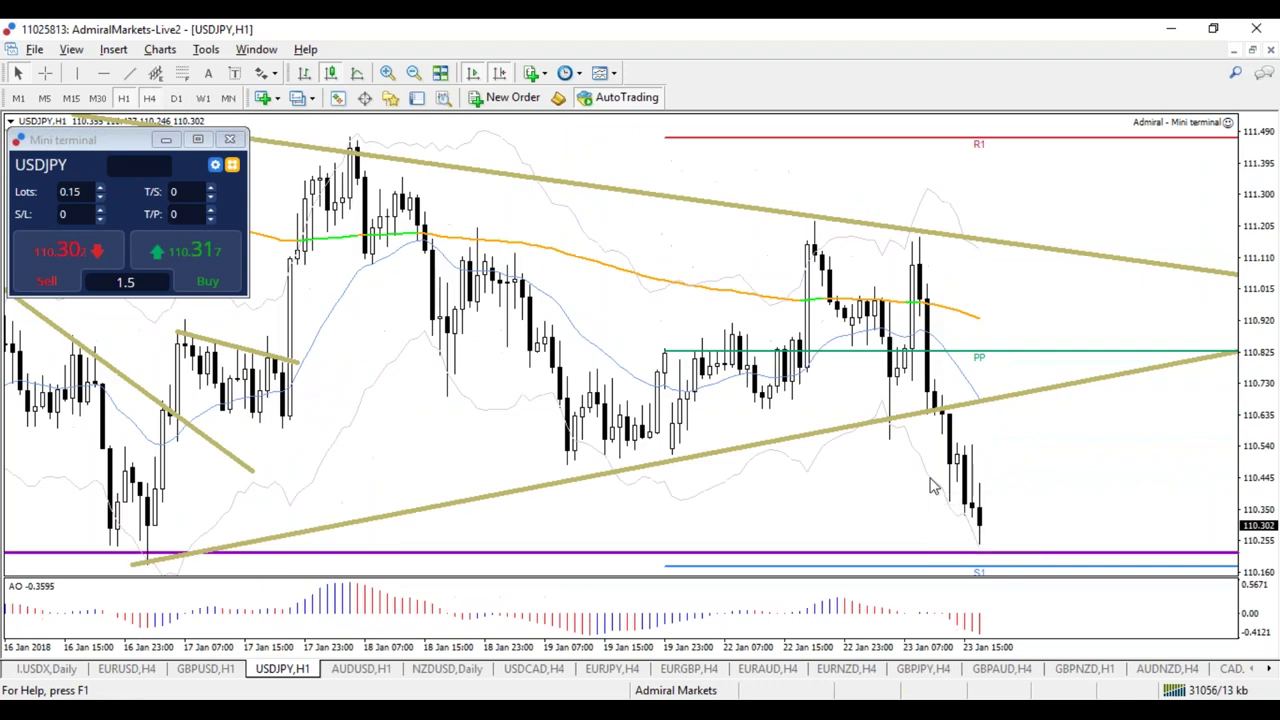
pyautogui.moveTo(972, 522)
pyautogui.mouseDown()
pyautogui.moveTo(1006, 600)
pyautogui.moveTo(955, 545)
pyautogui.moveTo(1068, 580)
pyautogui.moveTo(1145, 563)
pyautogui.moveTo(1005, 578)
pyautogui.moveTo(1160, 578)
pyautogui.moveTo(1198, 558)
pyautogui.moveTo(1230, 592)
pyautogui.moveTo(1176, 607)
pyautogui.mouseUp()
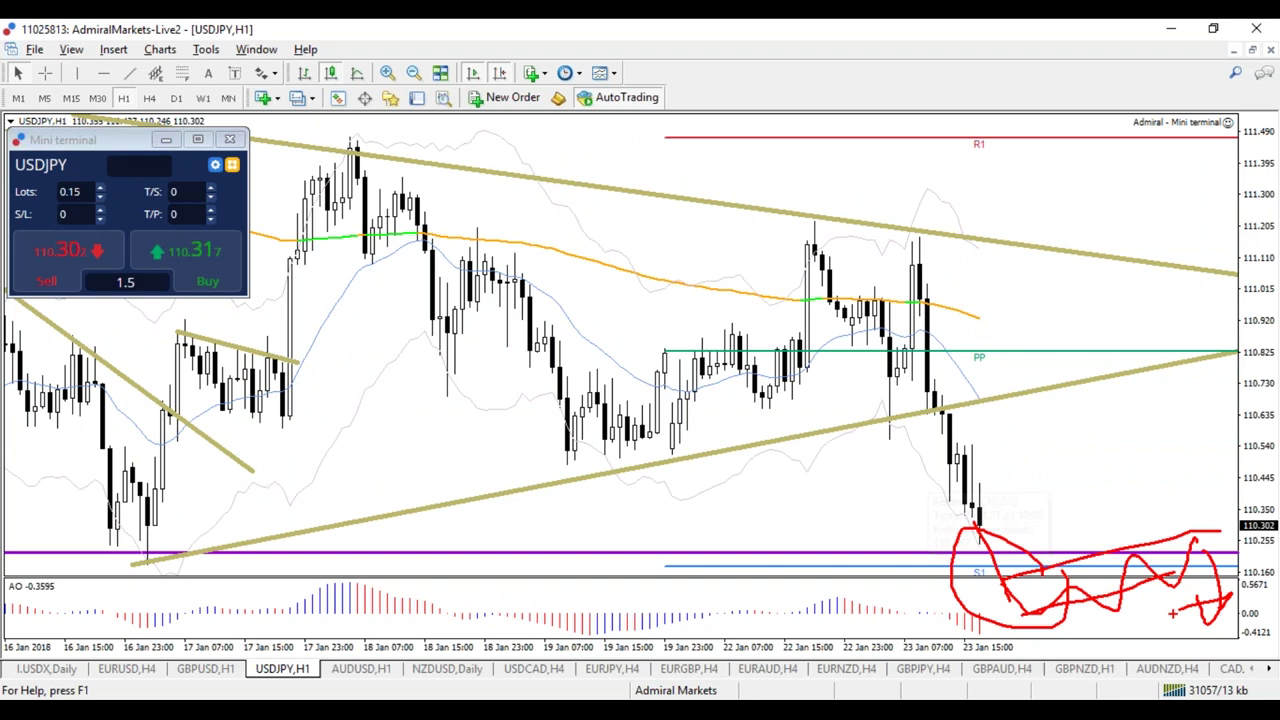
# Clear the USDJPY sketch and place horizontal lines at the July and September 2017 highs on the AUDUSD Daily chart
pyautogui.press('Escape')
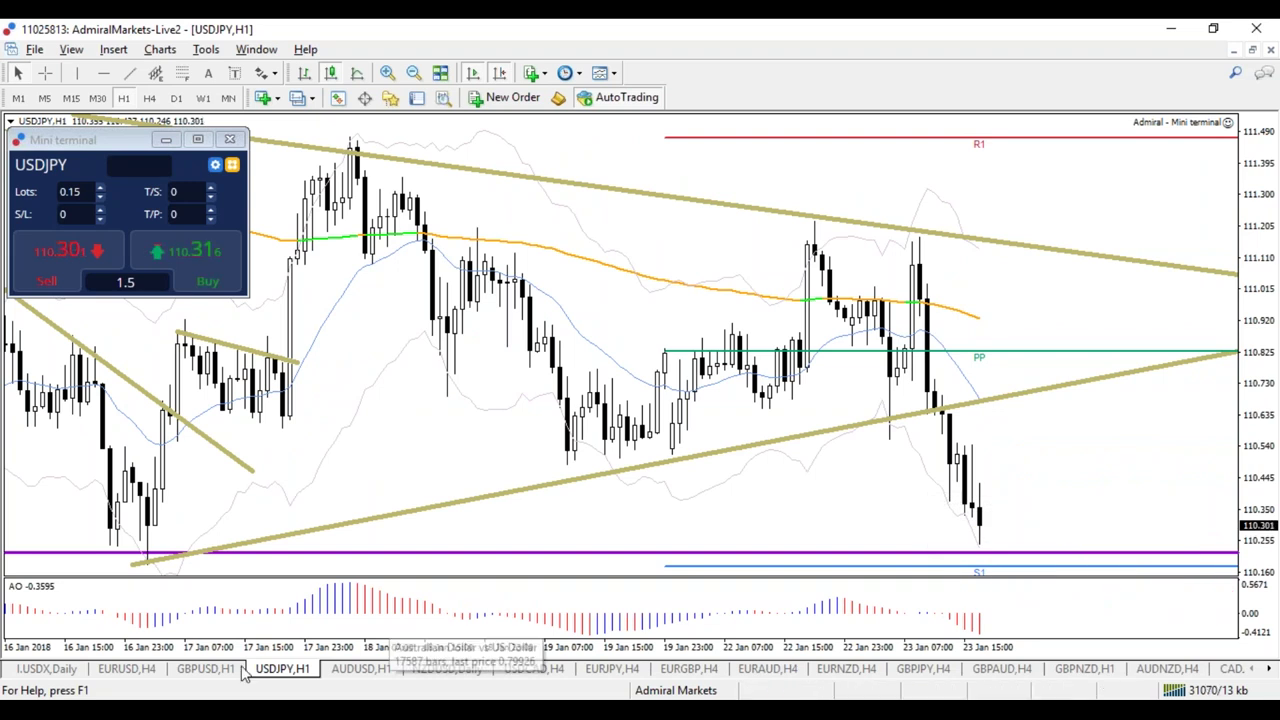
pyautogui.click(360, 669)
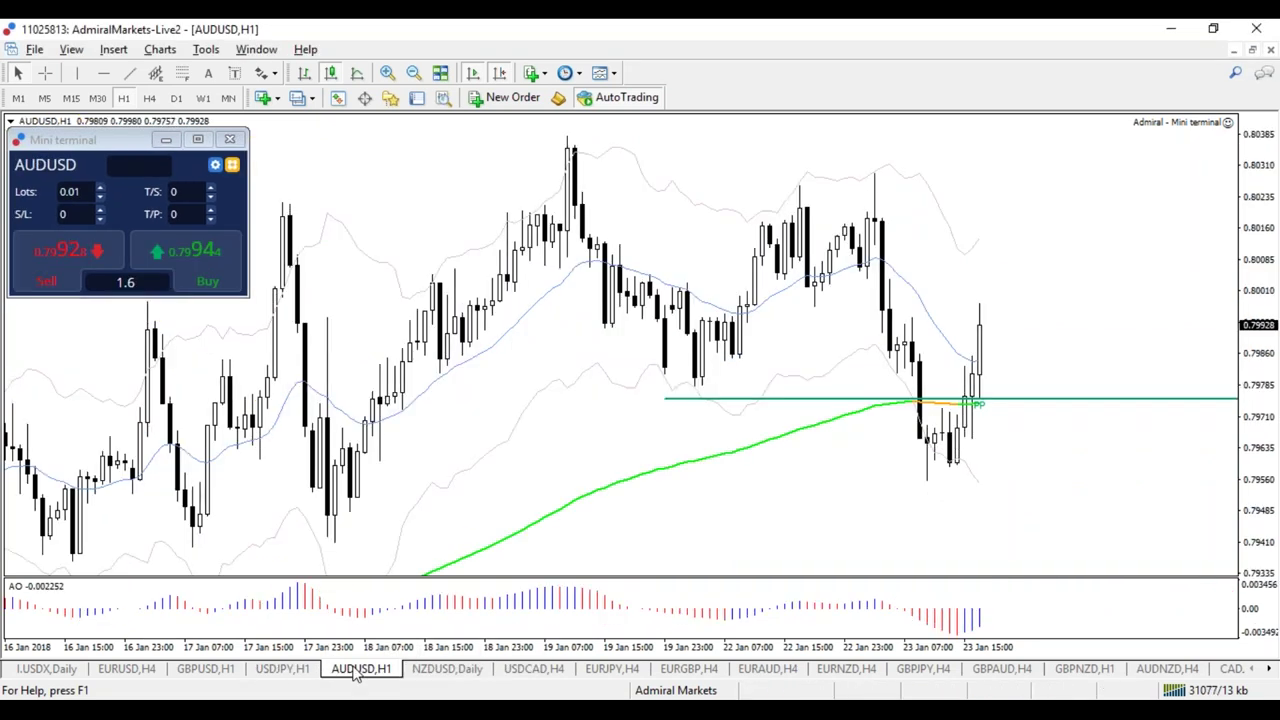
pyautogui.click(149, 97)
pyautogui.click(176, 97)
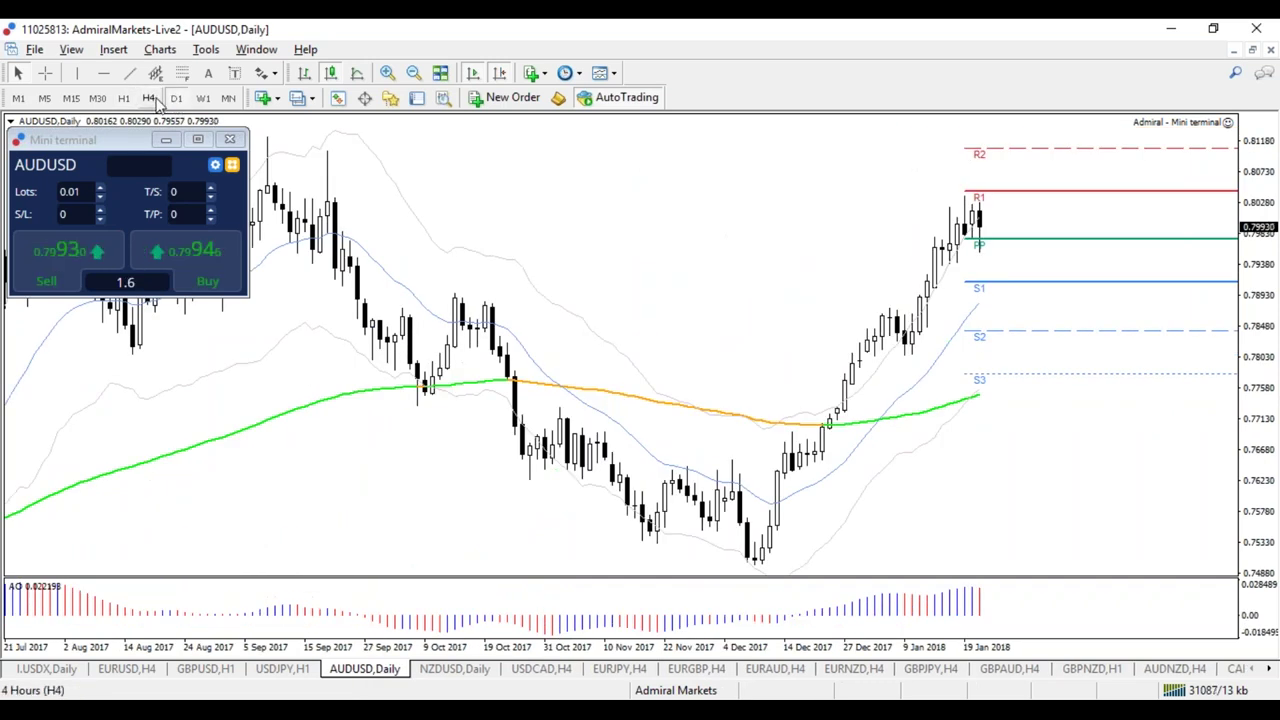
pyautogui.press('-')
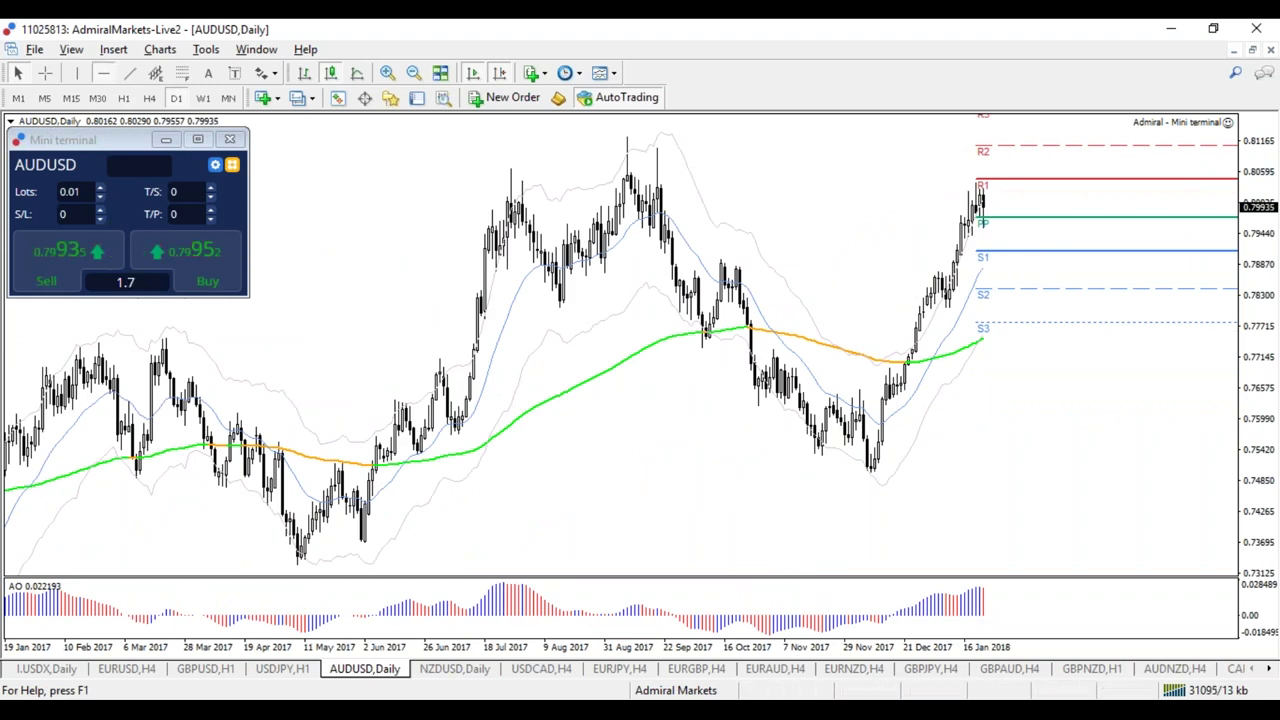
pyautogui.click(549, 168)
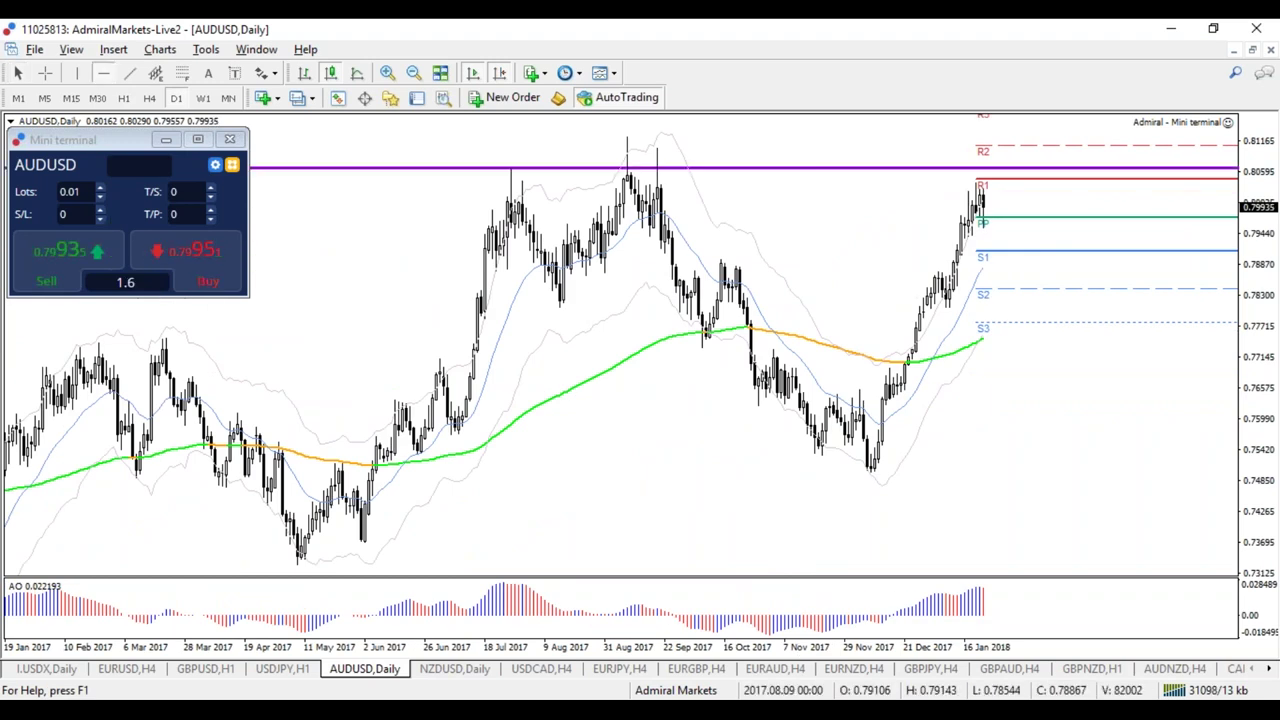
pyautogui.click(667, 134)
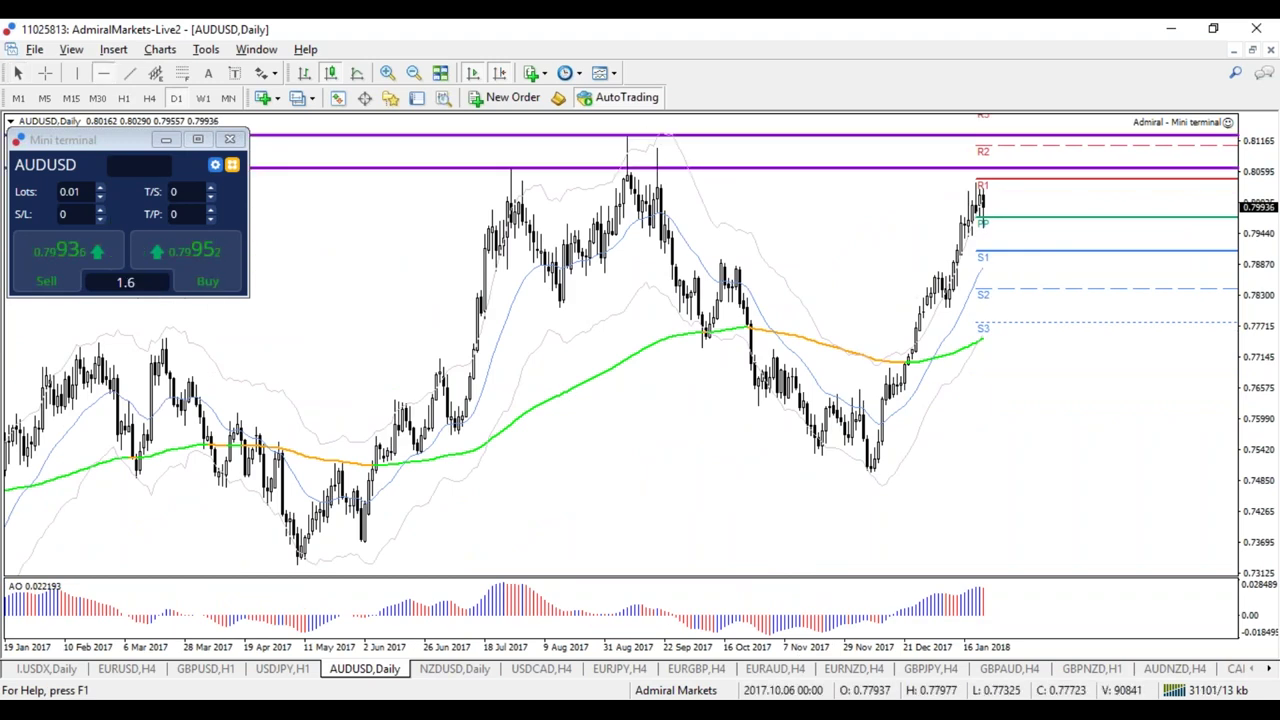
# Trace the AUDUSD rally from the December low in blue, clear the stroke, and place horizontal lines at the early-January 2018 low and high
pyautogui.moveTo(870, 476); pyautogui.dragTo(988, 202)
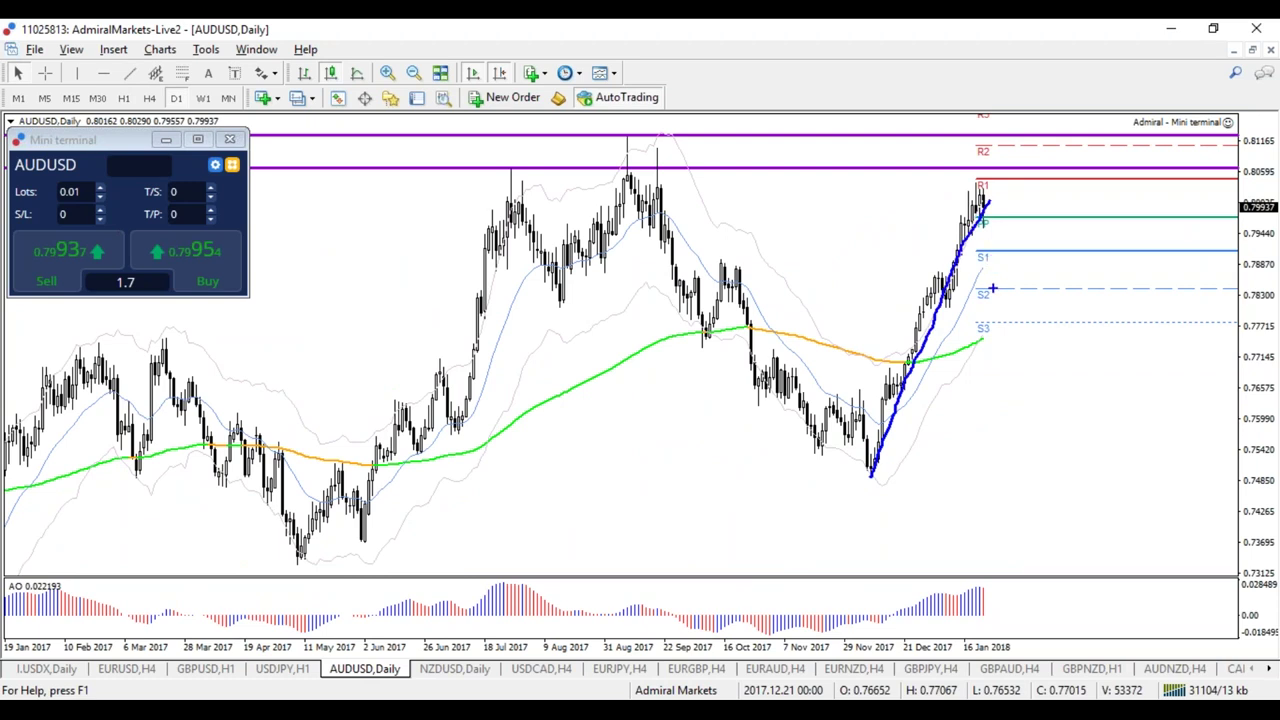
pyautogui.press('BackSpace')
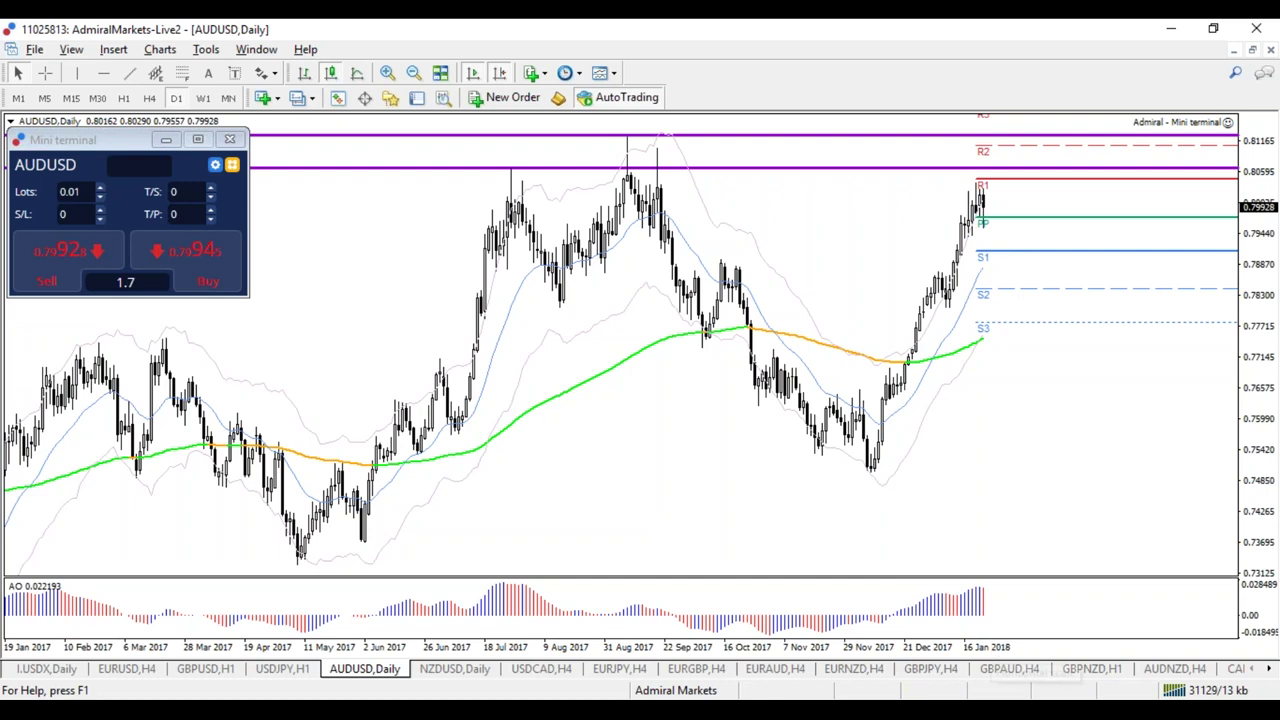
pyautogui.press('+')
pyautogui.press('+')
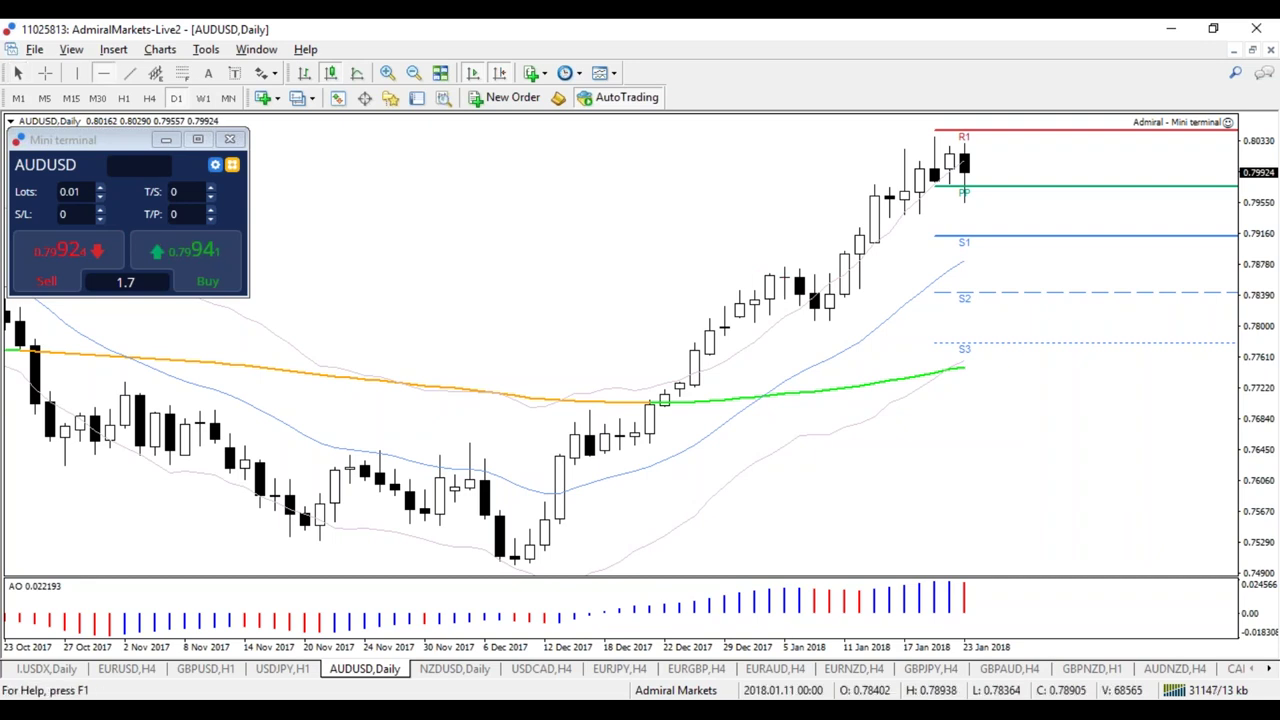
pyautogui.click(258, 323)
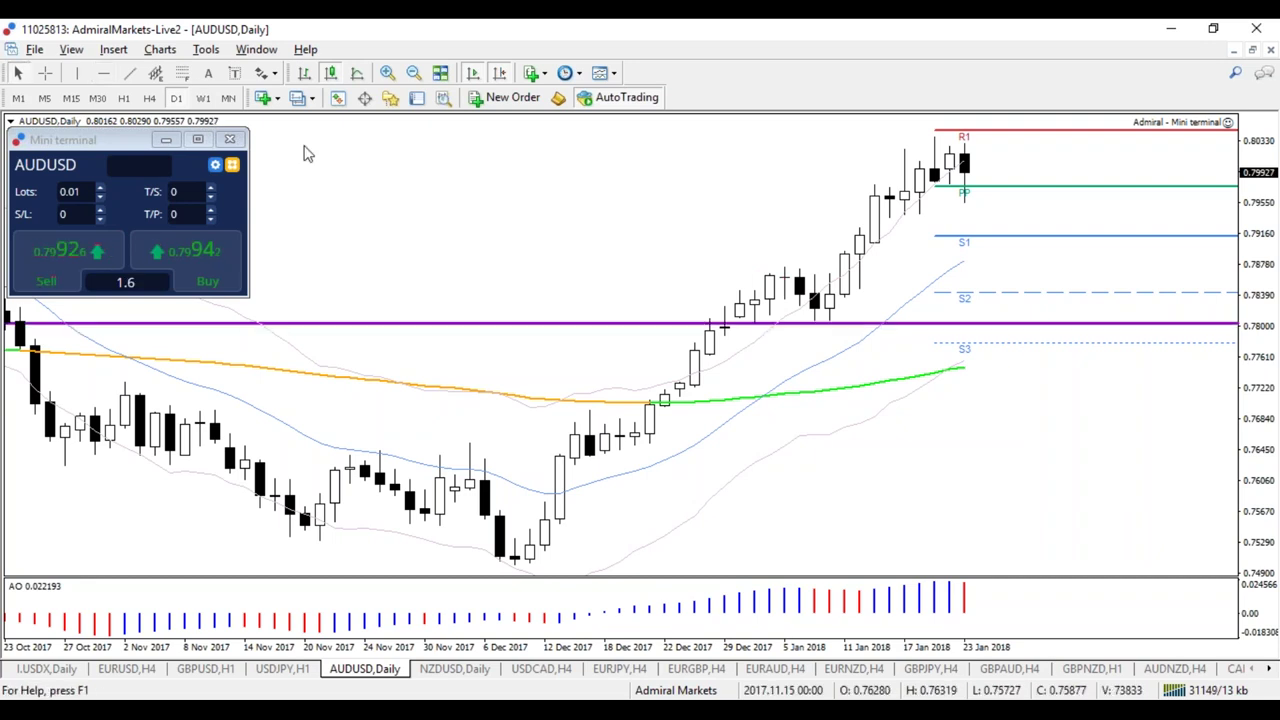
pyautogui.click(104, 73)
pyautogui.click(300, 273)
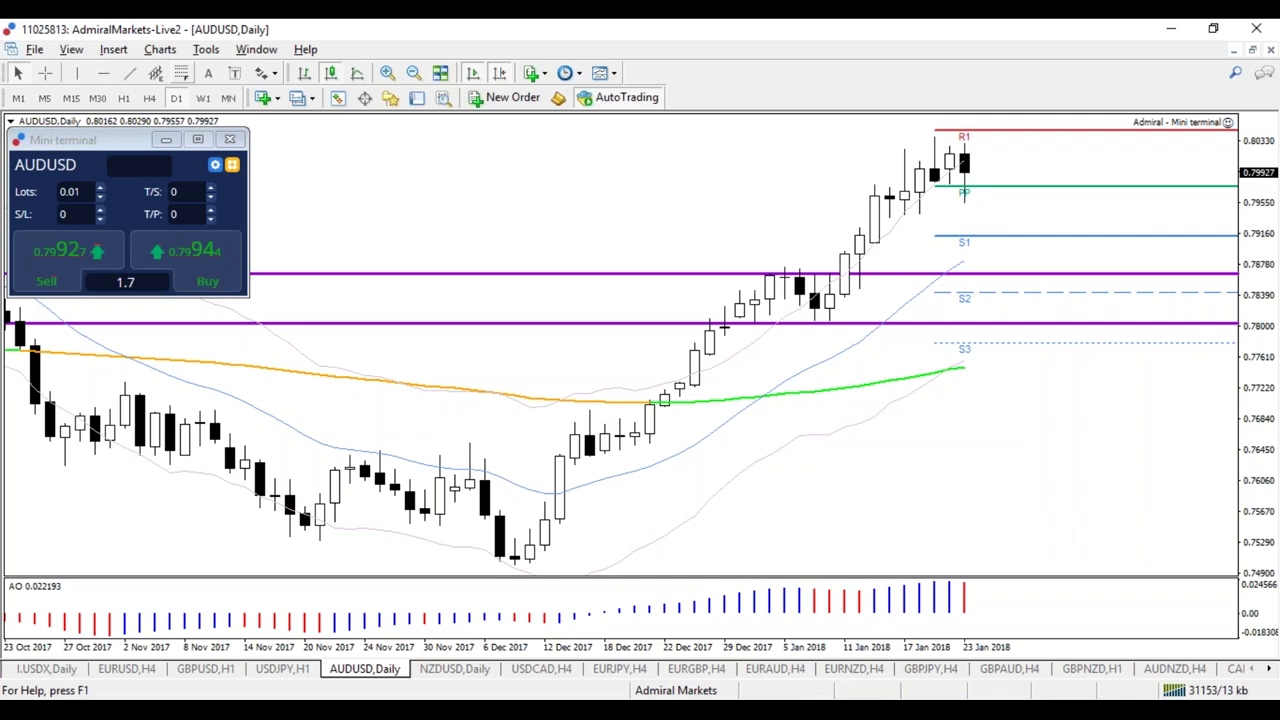
# Draw a Fibonacci retracement from the December low to the January high on AUDUSD, circle the latest candles in red, and clear the circle
pyautogui.click(181, 73)
pyautogui.moveTo(514, 565); pyautogui.dragTo(620, 137)
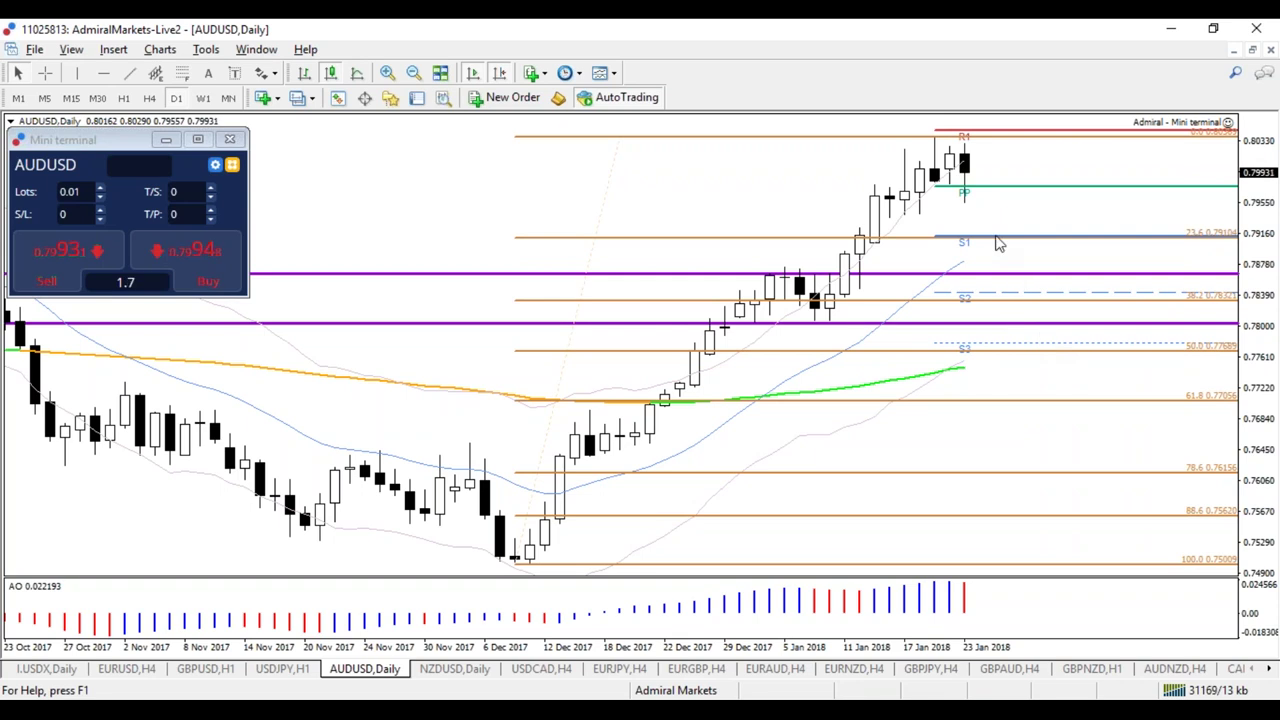
pyautogui.moveTo(975, 155)
pyautogui.mouseDown()
pyautogui.moveTo(936, 133)
pyautogui.moveTo(975, 192)
pyautogui.moveTo(984, 148)
pyautogui.mouseUp()
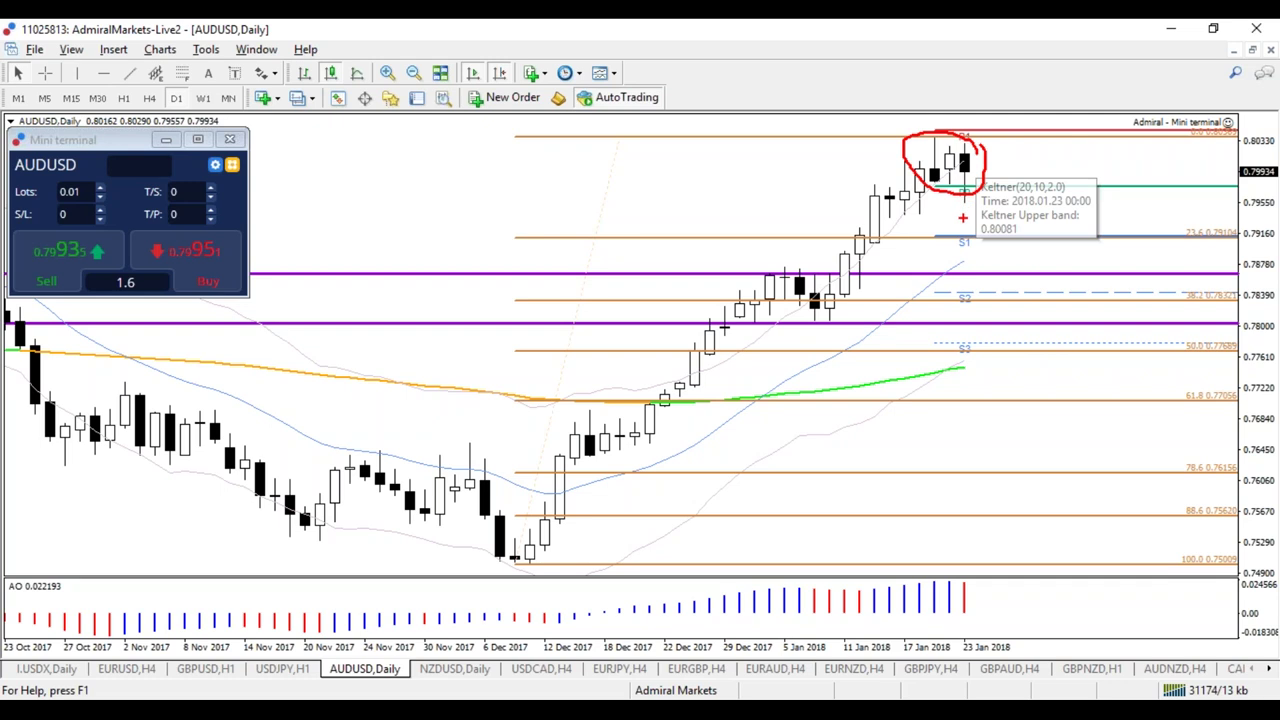
pyautogui.press('e')
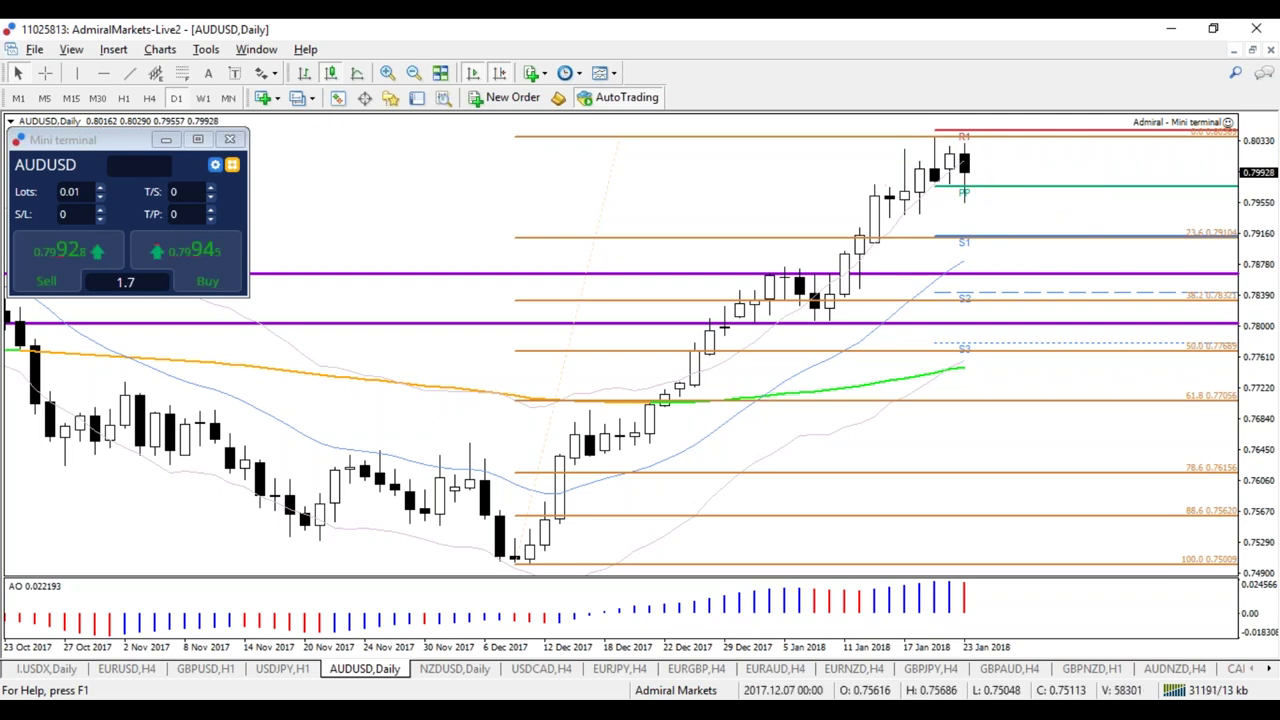
# Box the 23 January AUDUSD candle in red, sketch a small bounce and a drop through S1 towards S2, and clear the sketch
pyautogui.moveTo(664, 655)
pyautogui.mouseDown()
pyautogui.moveTo(610, 657)
pyautogui.moveTo(648, 665)
pyautogui.mouseUp()
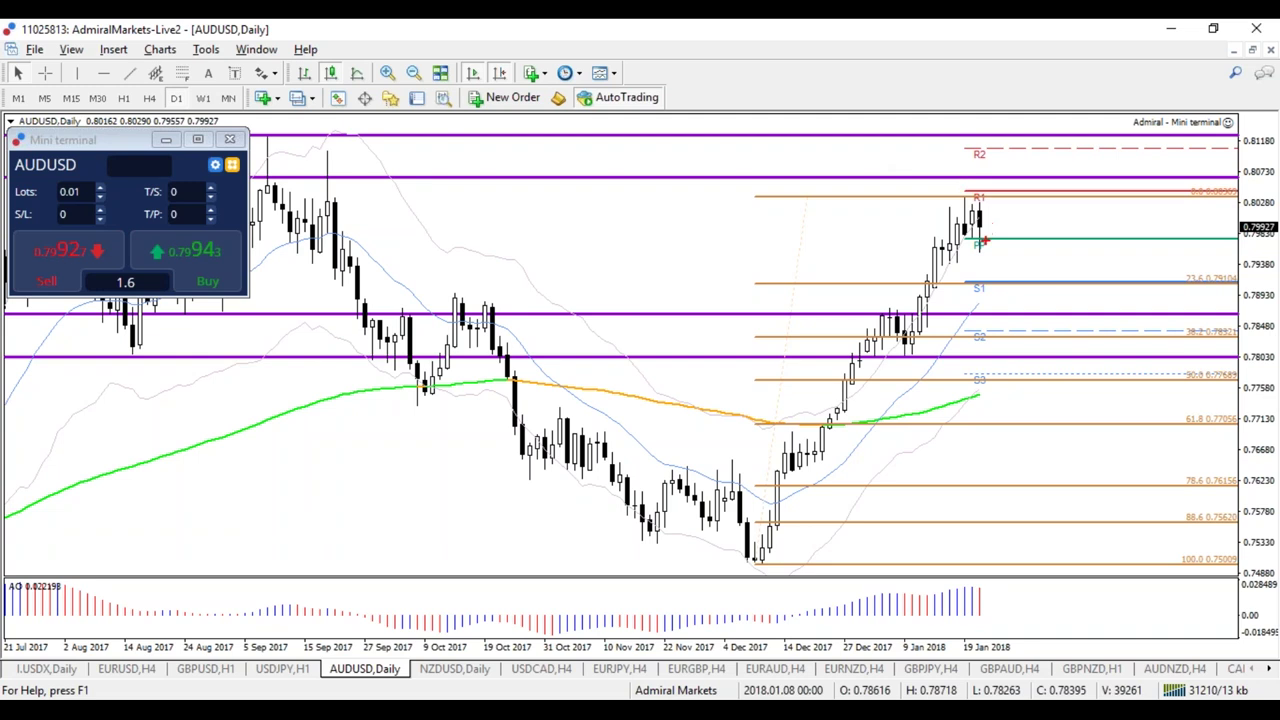
pyautogui.moveTo(987, 237); pyautogui.dragTo(937, 237)
pyautogui.press('+')
pyautogui.press('+')
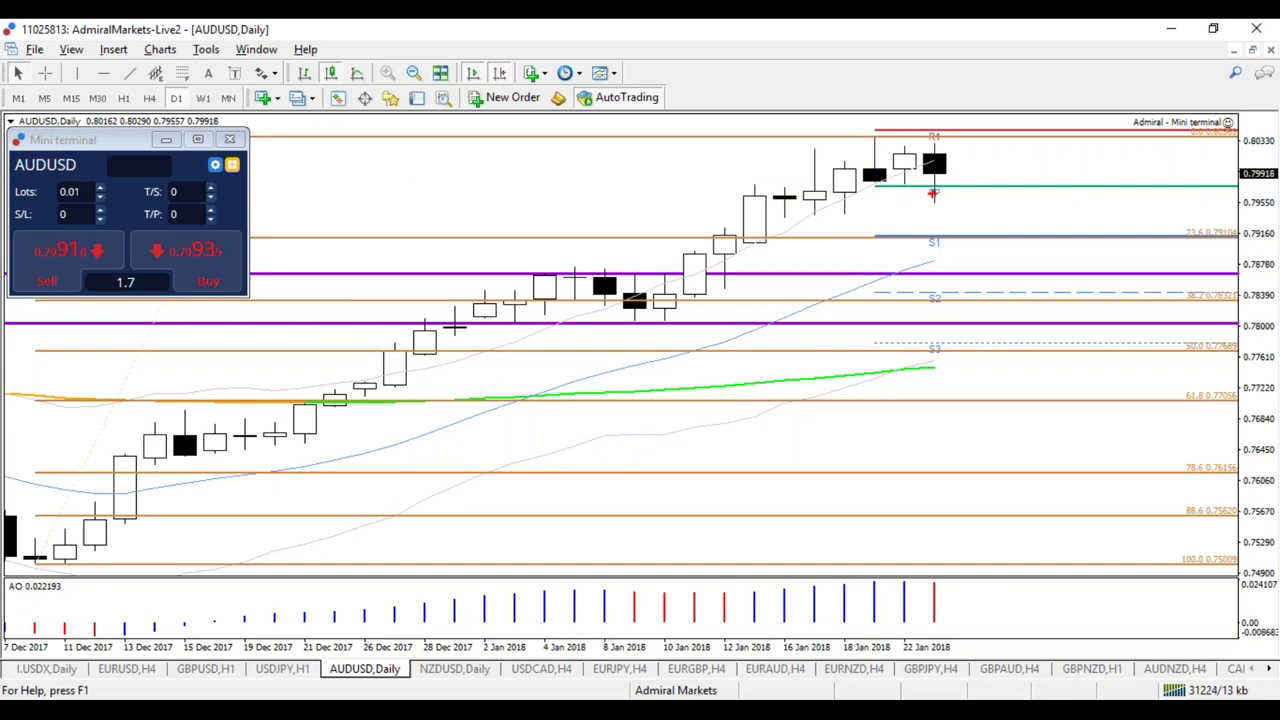
pyautogui.moveTo(926, 164)
pyautogui.mouseDown()
pyautogui.moveTo(926, 200)
pyautogui.moveTo(948, 202)
pyautogui.moveTo(950, 166)
pyautogui.moveTo(904, 155)
pyautogui.mouseUp()
pyautogui.moveTo(950, 203)
pyautogui.mouseDown()
pyautogui.moveTo(968, 172)
pyautogui.moveTo(990, 305)
pyautogui.moveTo(1010, 272)
pyautogui.mouseUp()
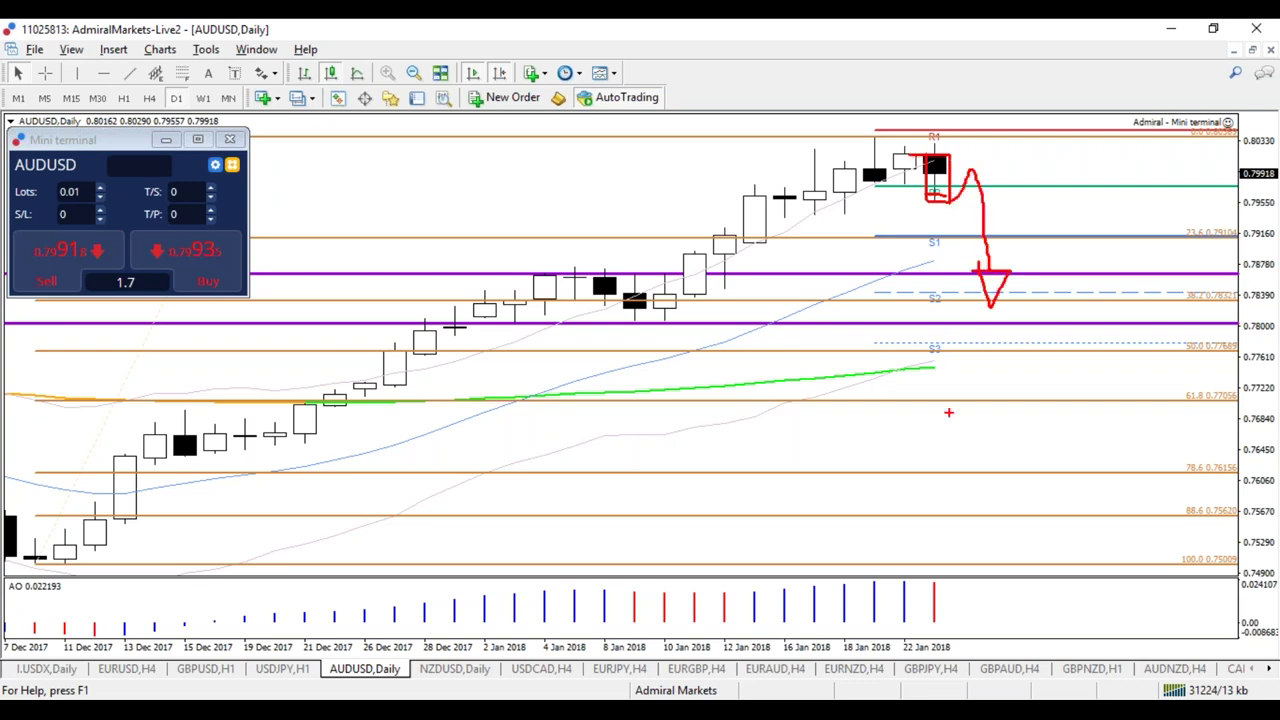
pyautogui.press('Escape')
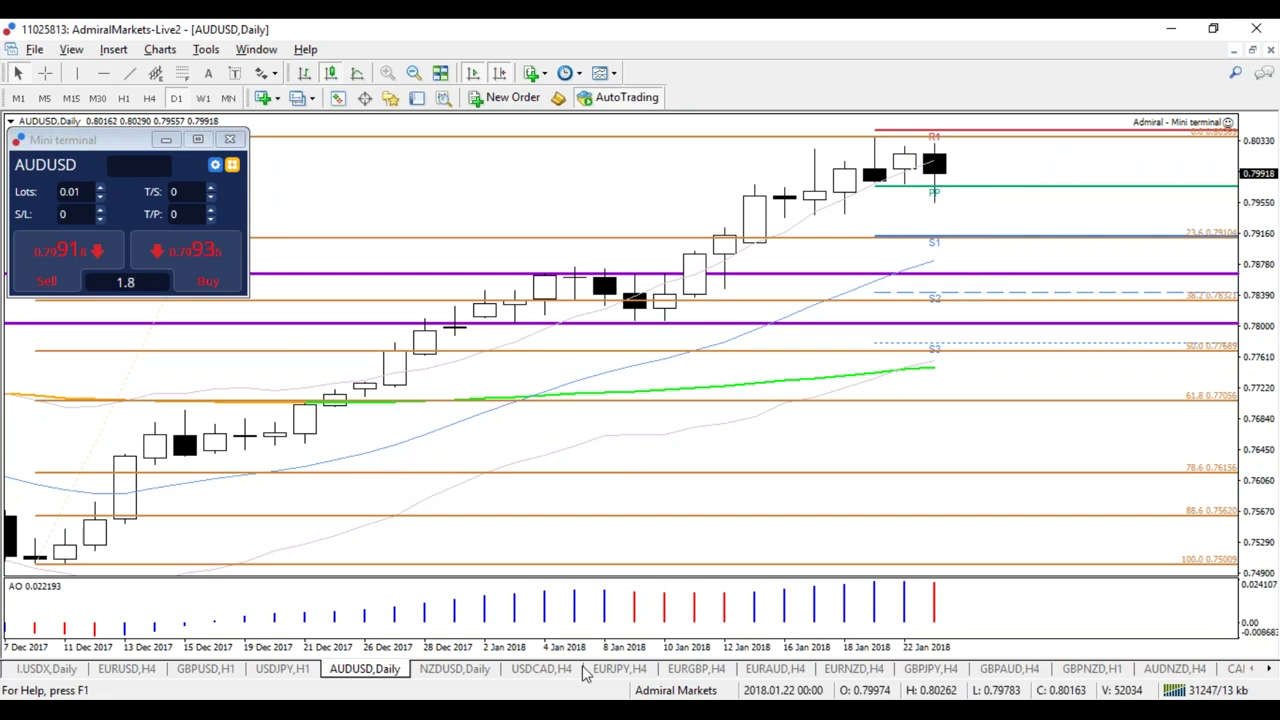
pyautogui.press('-')
pyautogui.press('-')
# Place a horizontal line at the September 2017 high on the NZDUSD Daily chart and review the pair on H4
pyautogui.click(455, 668)
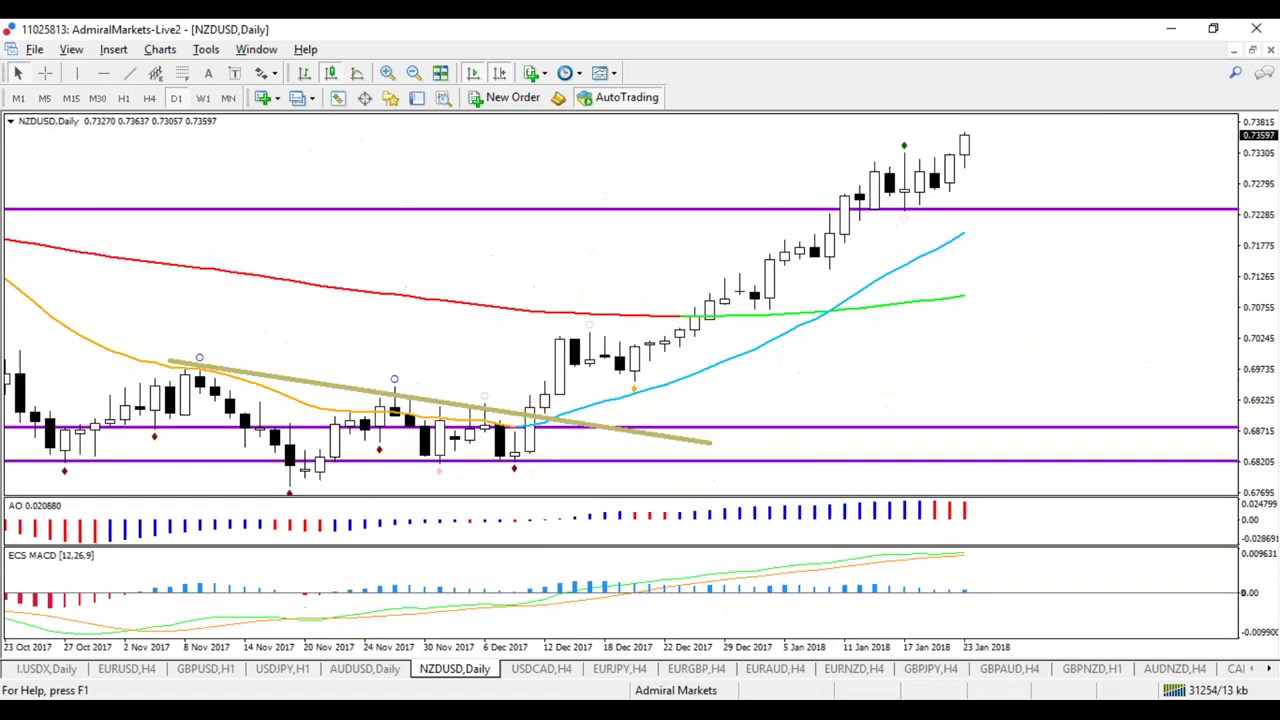
pyautogui.press('-')
pyautogui.press('-')
pyautogui.press('-')
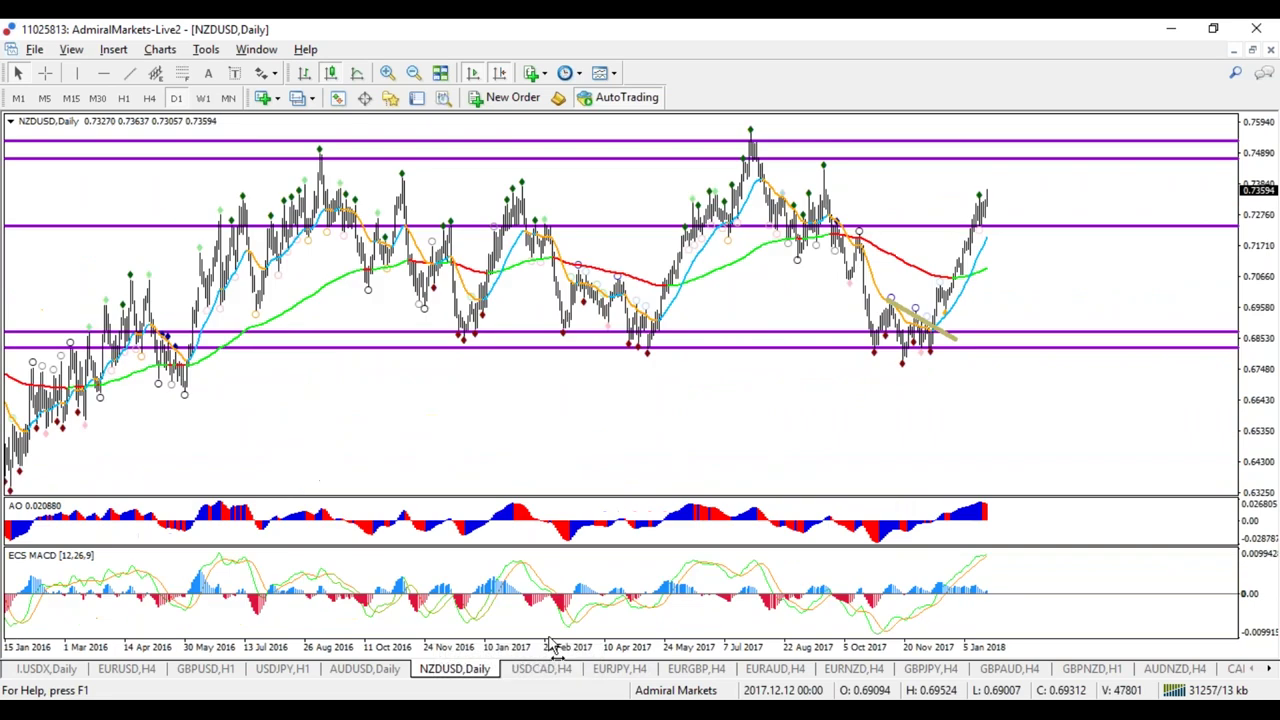
pyautogui.press('+')
pyautogui.press('+')
pyautogui.press('-')
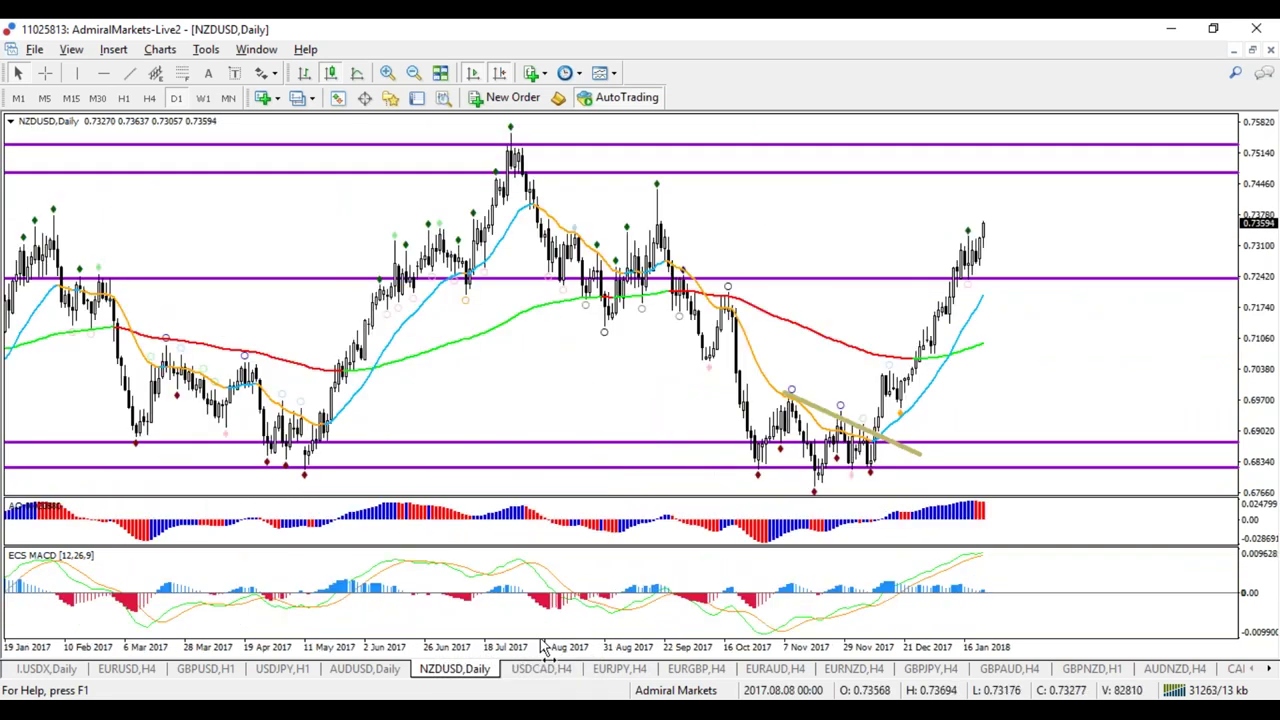
pyautogui.press('-')
pyautogui.press('-')
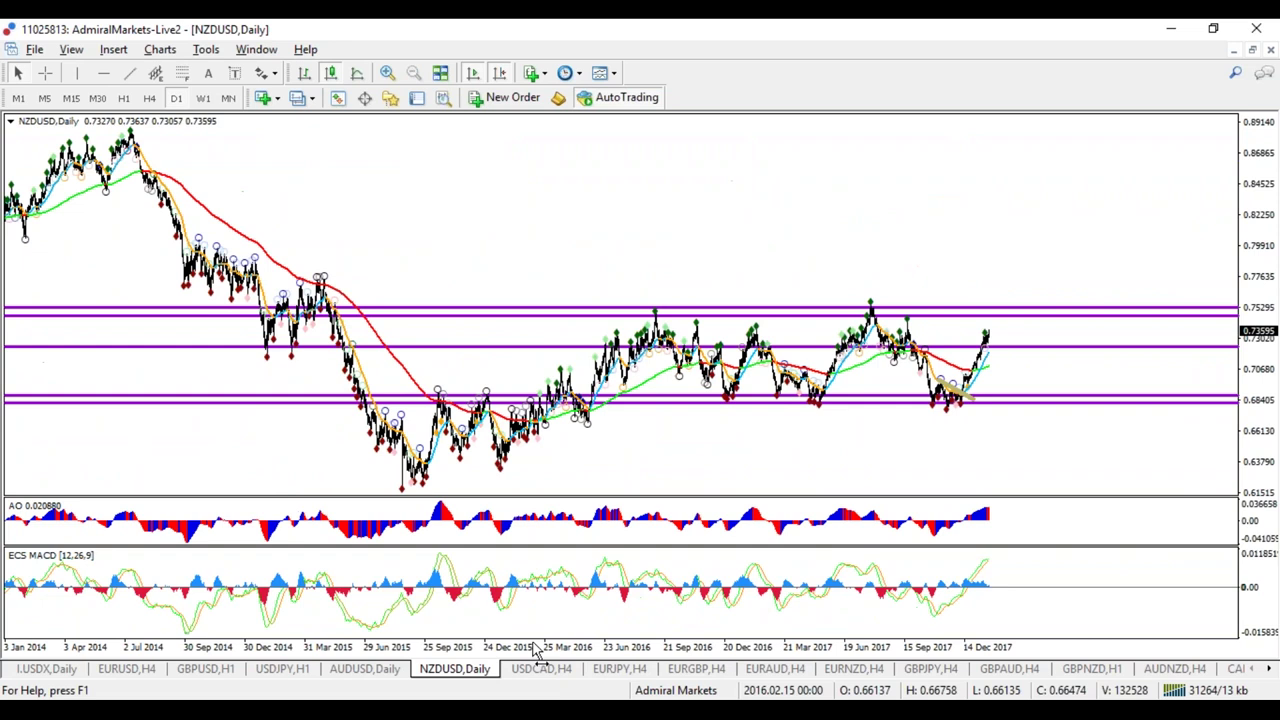
pyautogui.press('+')
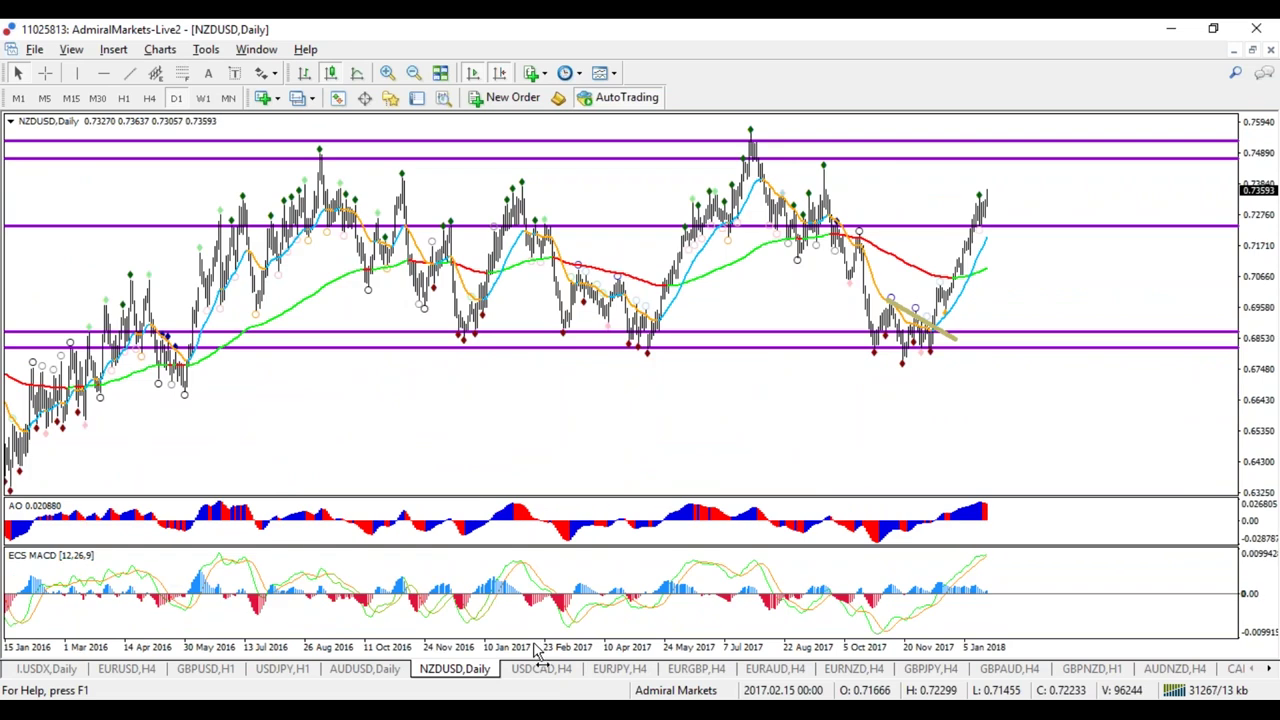
pyautogui.click(103, 72)
pyautogui.click(832, 166)
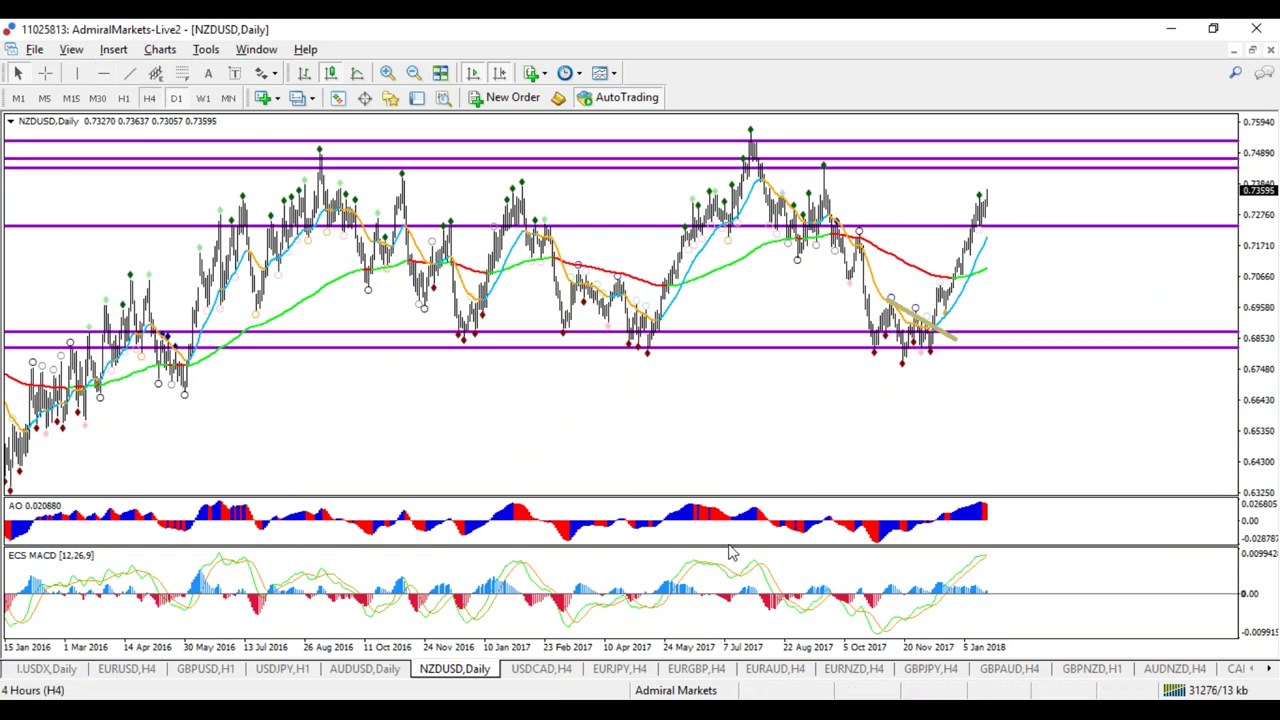
pyautogui.click(149, 97)
pyautogui.moveTo(790, 650); pyautogui.dragTo(829, 663)
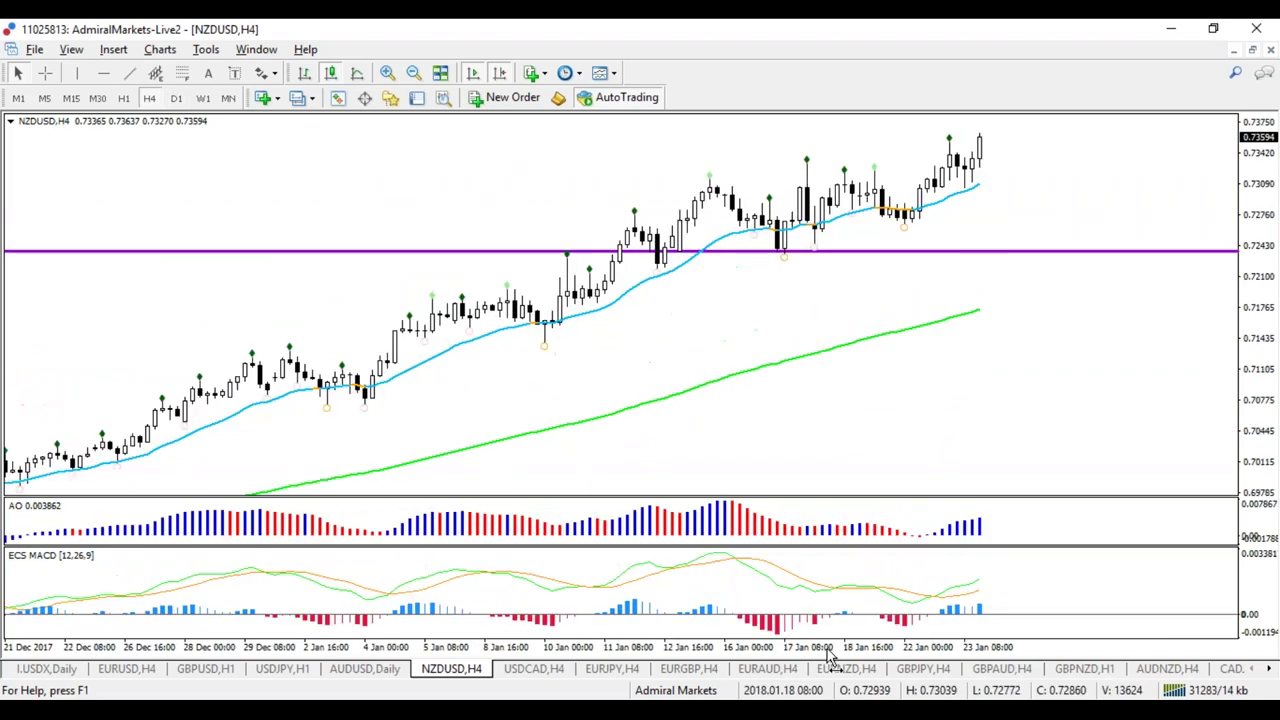
# On USDCAD H4, draw trend lines rising from the 17 January low and falling from the January peak, and delete the Fibonacci retracement
pyautogui.click(533, 669)
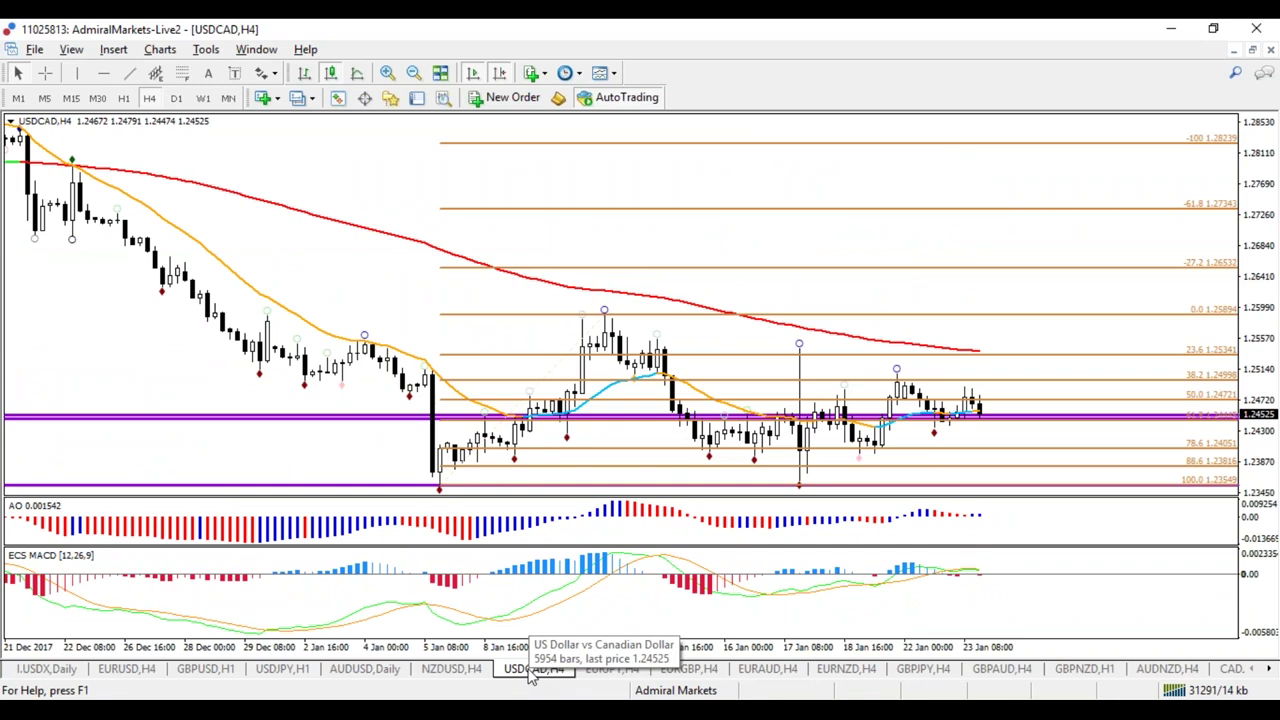
pyautogui.moveTo(800, 483); pyautogui.dragTo(1002, 392)
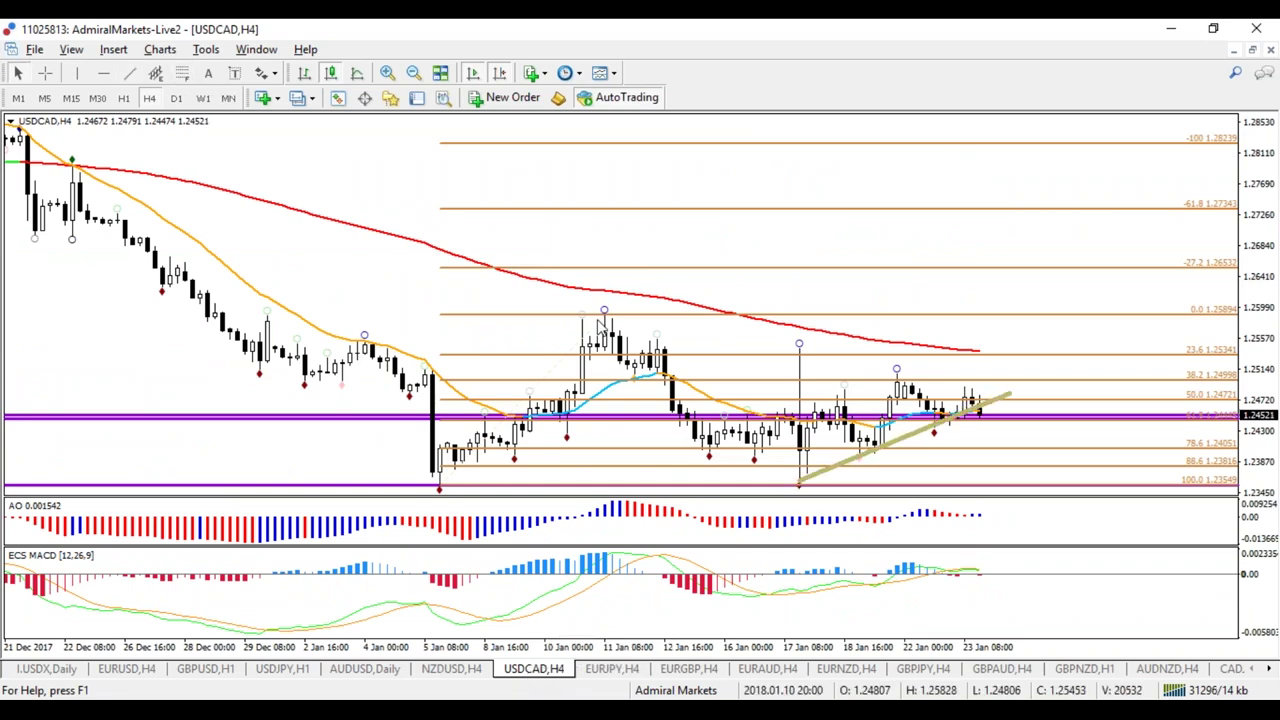
pyautogui.rightClick(705, 265)
pyautogui.click(745, 288)
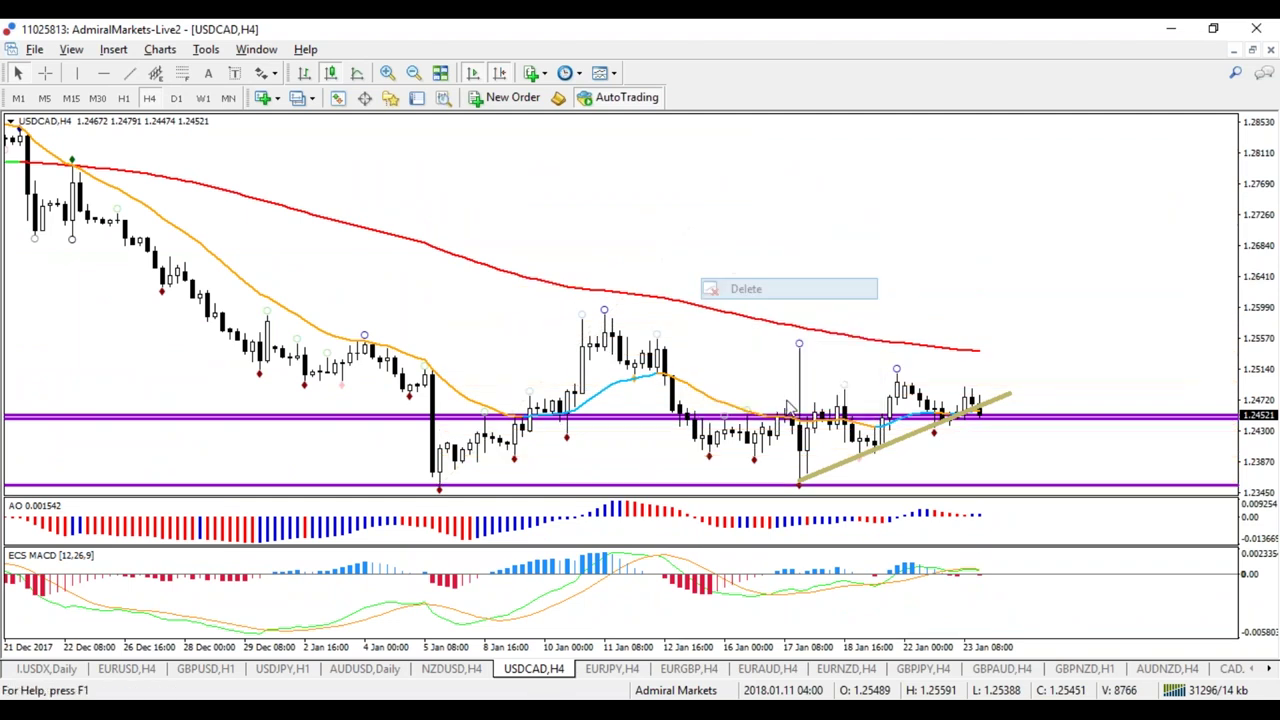
pyautogui.click(129, 73)
pyautogui.moveTo(604, 313); pyautogui.dragTo(1020, 401)
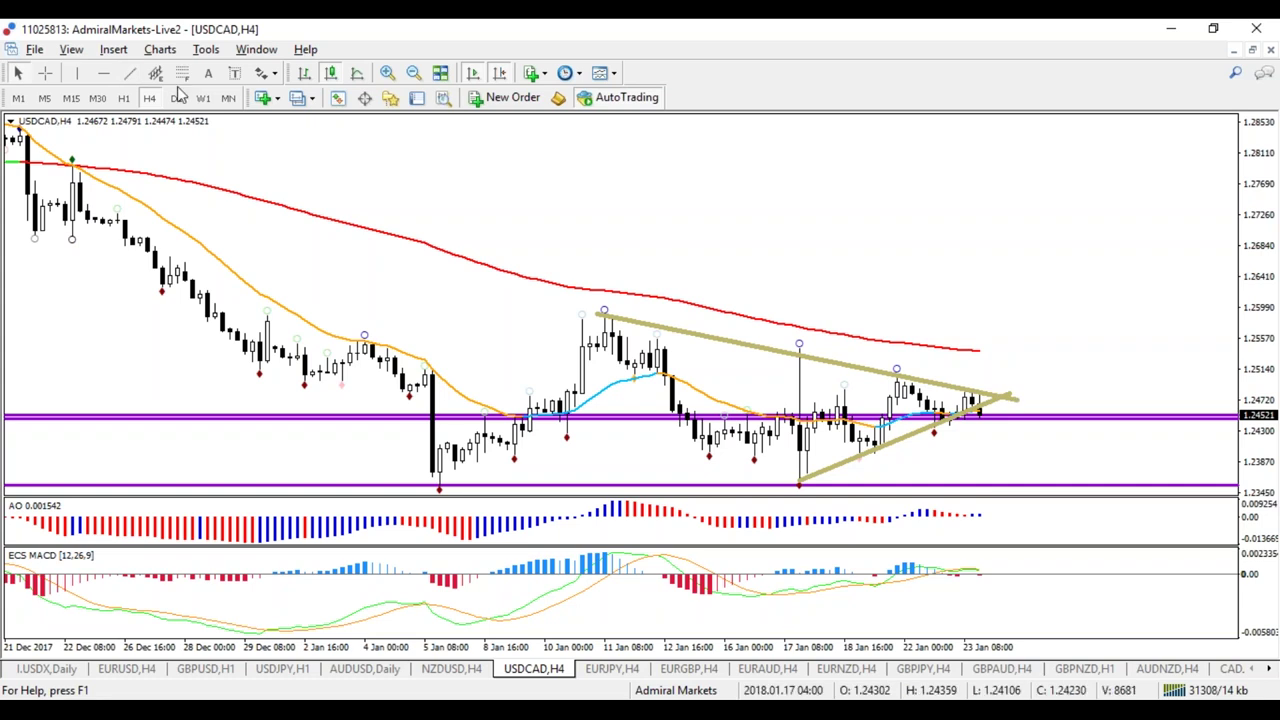
# Place horizontal lines on USDCAD H4 below the rising trend line at about 1.2396 and at the 22 January high
pyautogui.click(790, 457)
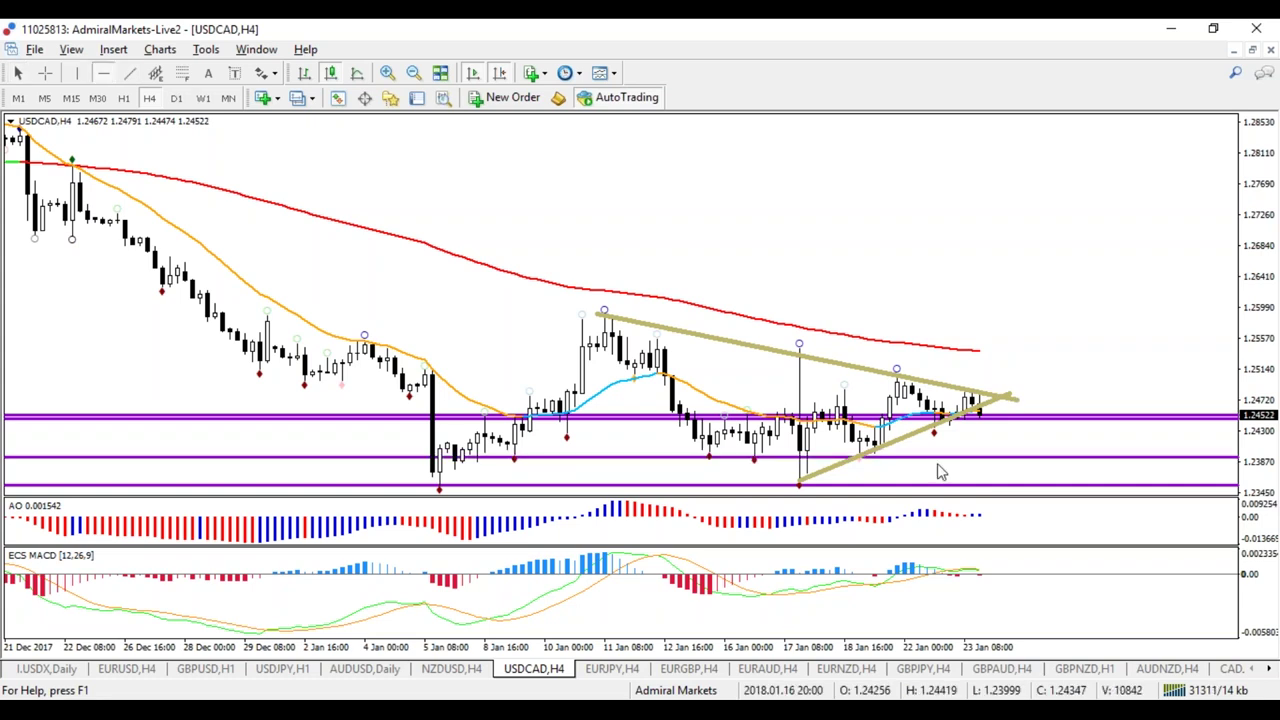
pyautogui.moveTo(943, 466); pyautogui.dragTo(960, 457)
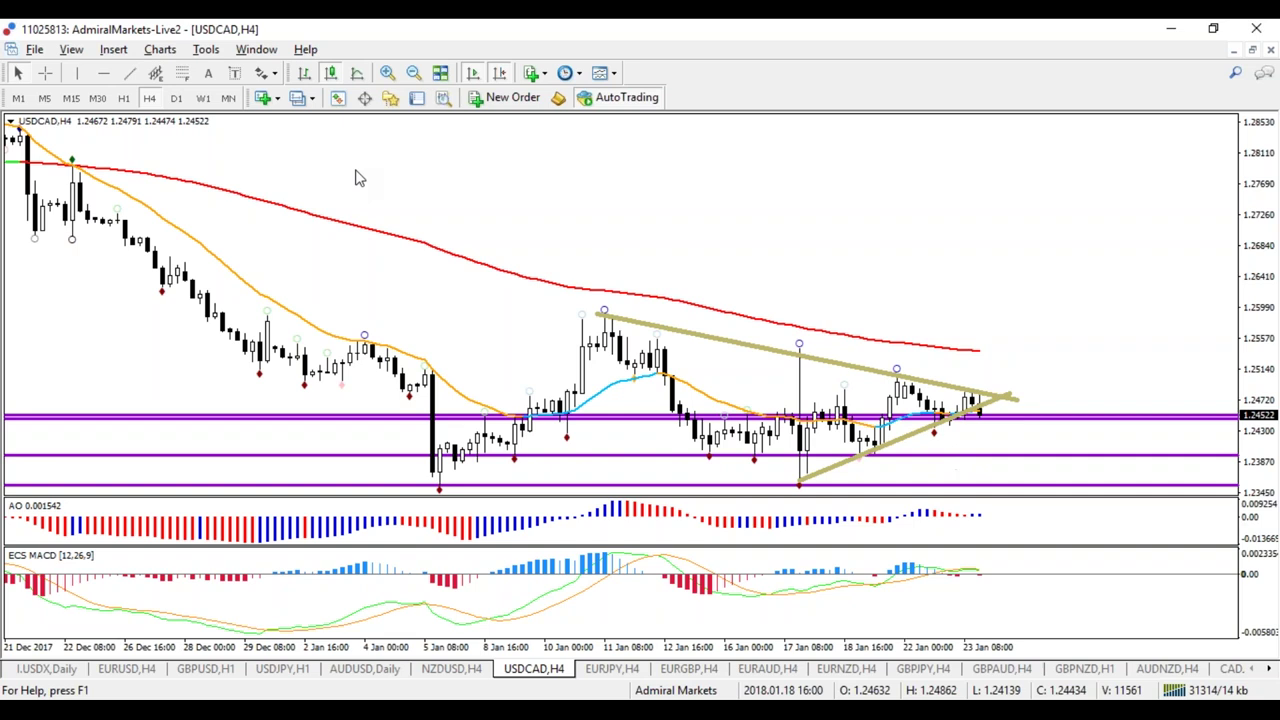
pyautogui.click(103, 73)
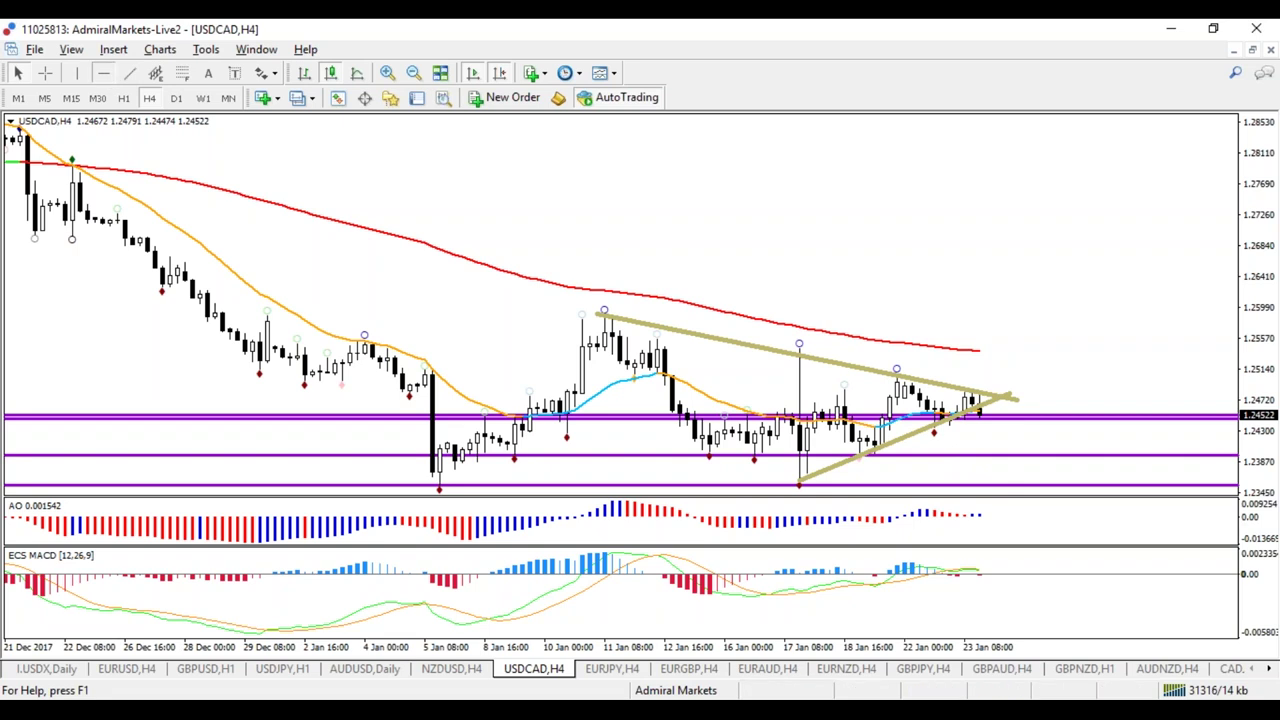
pyautogui.click(945, 381)
# Move the two existing horizontal lines near the current USDCAD price to about 1.2430 and about 1.2540, level with the long moving average
pyautogui.click(1031, 430)
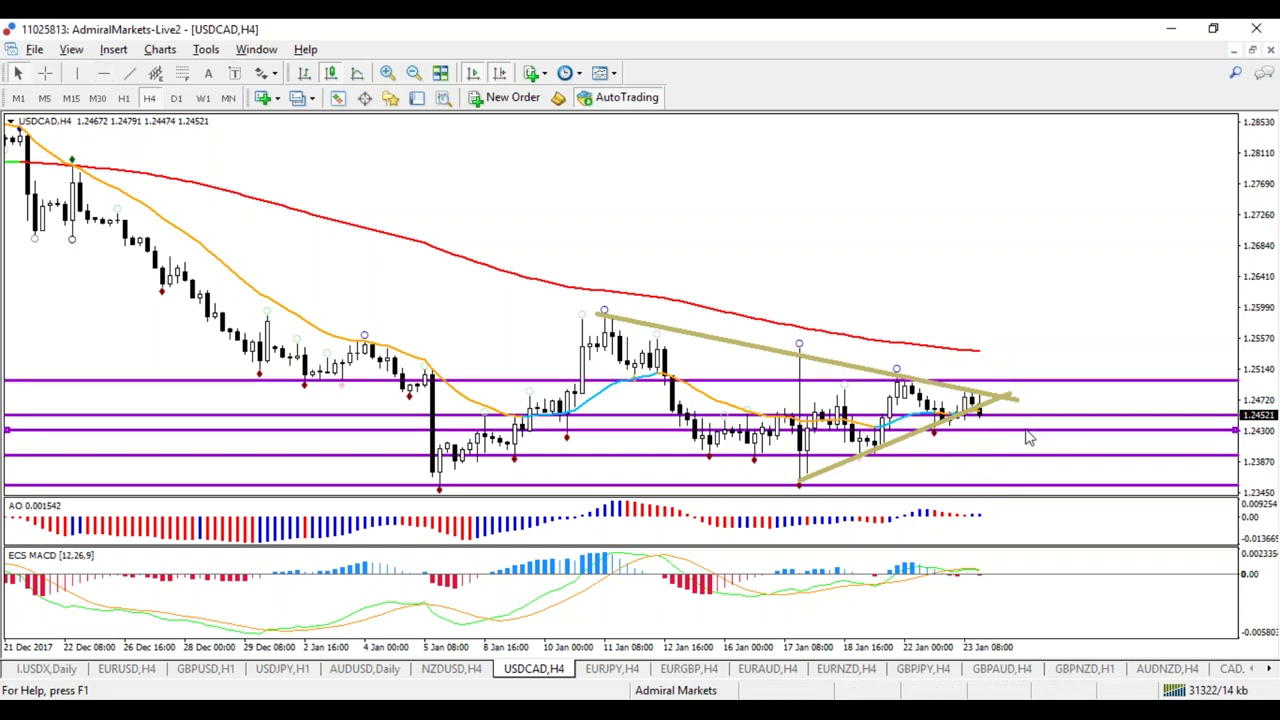
pyautogui.click(1039, 357)
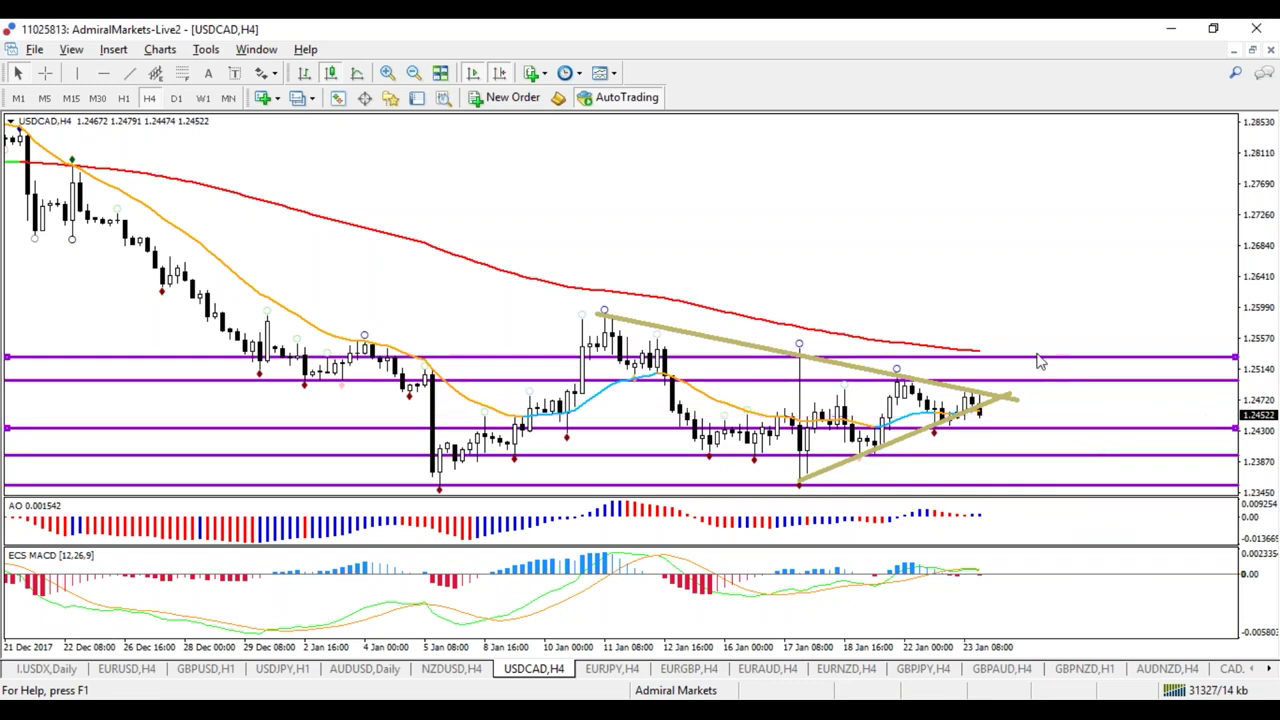
pyautogui.moveTo(1037, 356); pyautogui.dragTo(1035, 349)
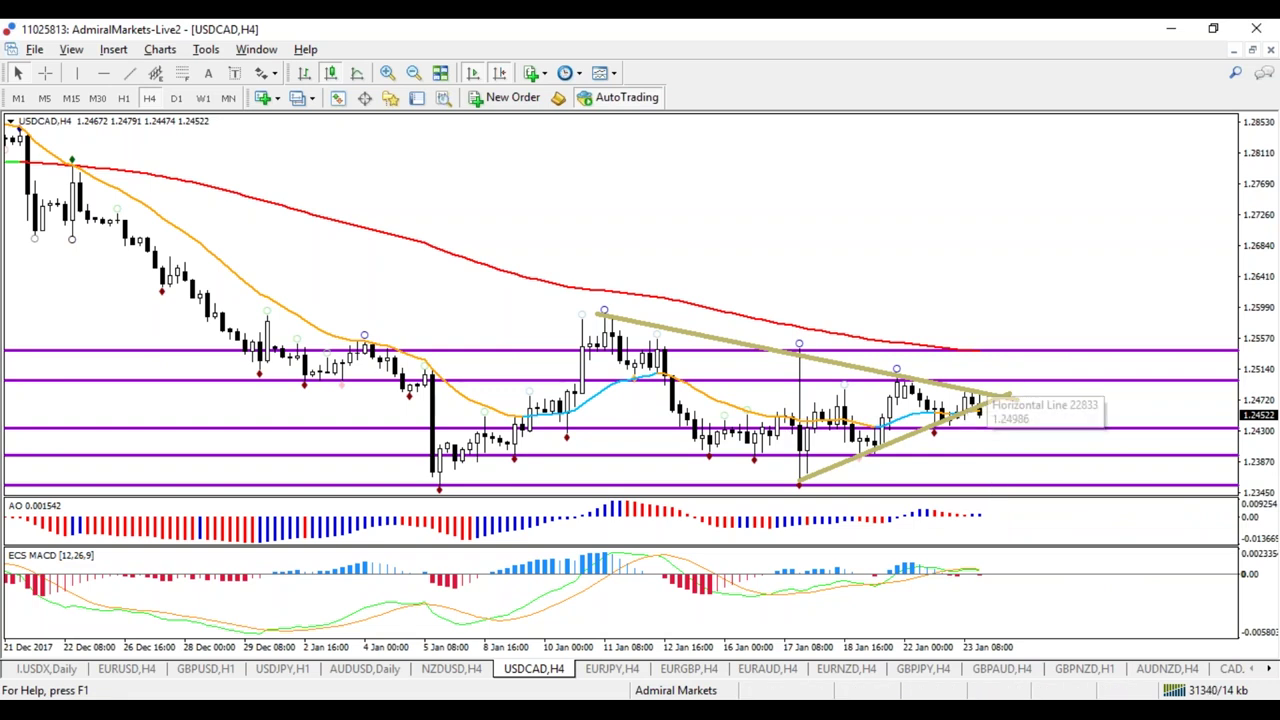
# Sketch a blue freehand arrow rising from the triangle's tip above the long moving average on USDCAD H4, and clear the sketch
pyautogui.moveTo(983, 391)
pyautogui.mouseDown()
pyautogui.moveTo(1003, 337)
pyautogui.moveTo(1038, 352)
pyautogui.mouseUp()
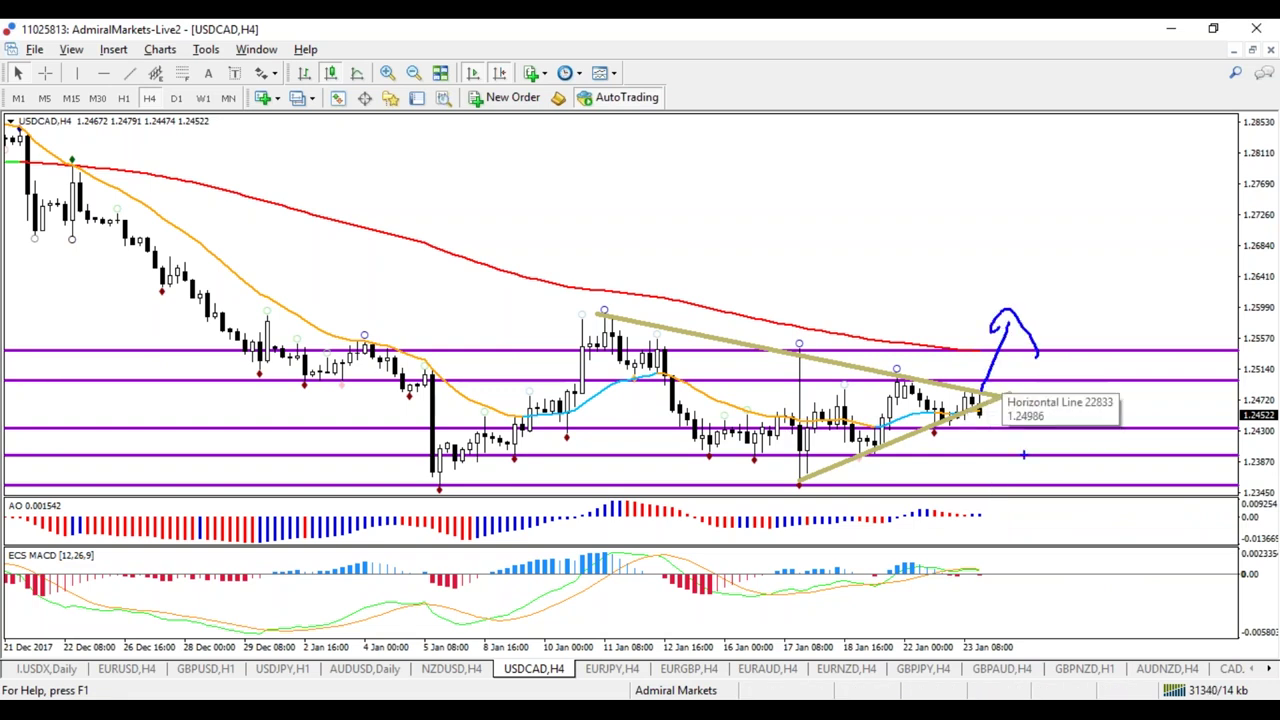
pyautogui.press('Escape')
pyautogui.hotkey('ctrl', '2')
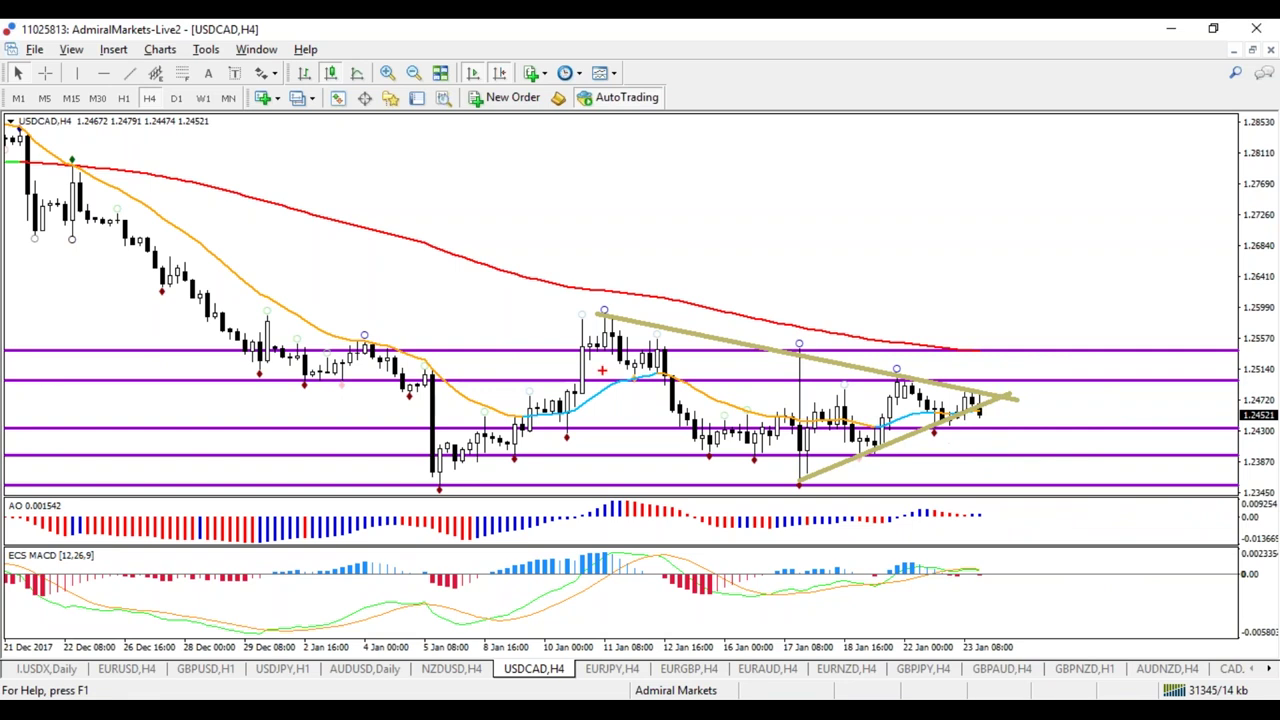
# On USDCAD Daily, move the horizontal line at about 1.2430 down onto the line at about 1.2396 and inspect recent candles
pyautogui.press('d')
pyautogui.press('1')
pyautogui.press('Return')
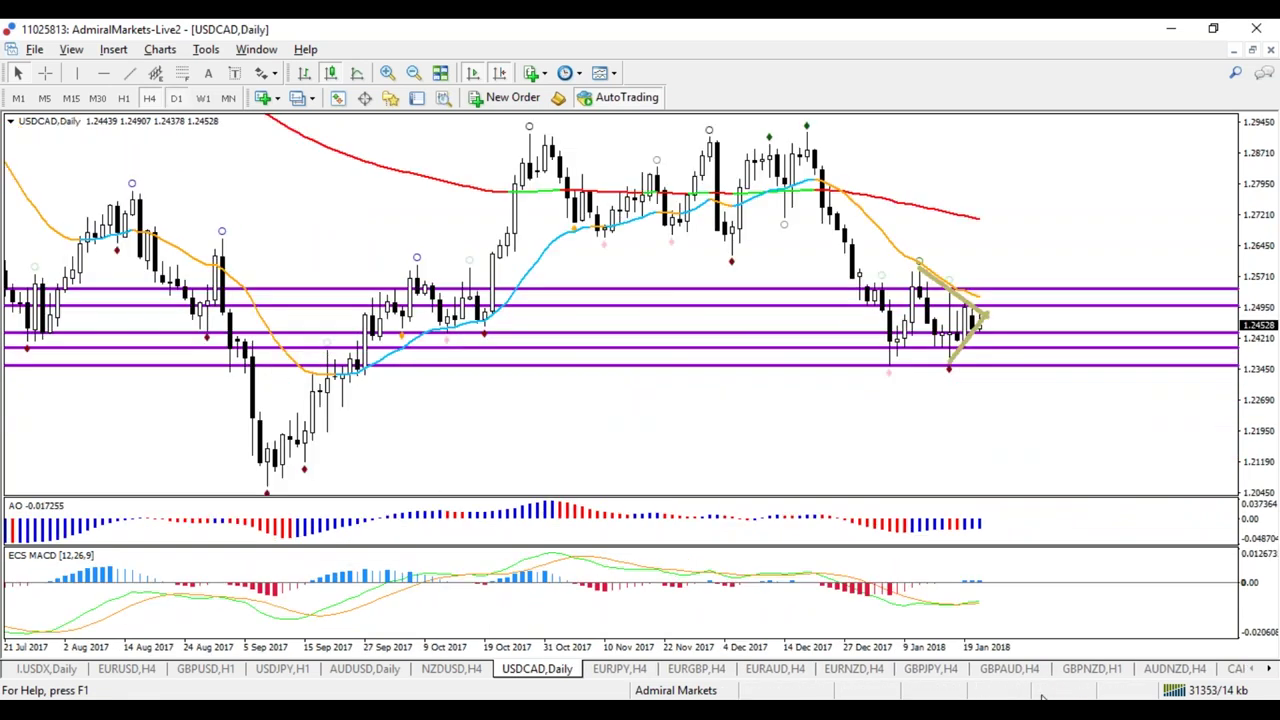
pyautogui.press('+')
pyautogui.press('+')
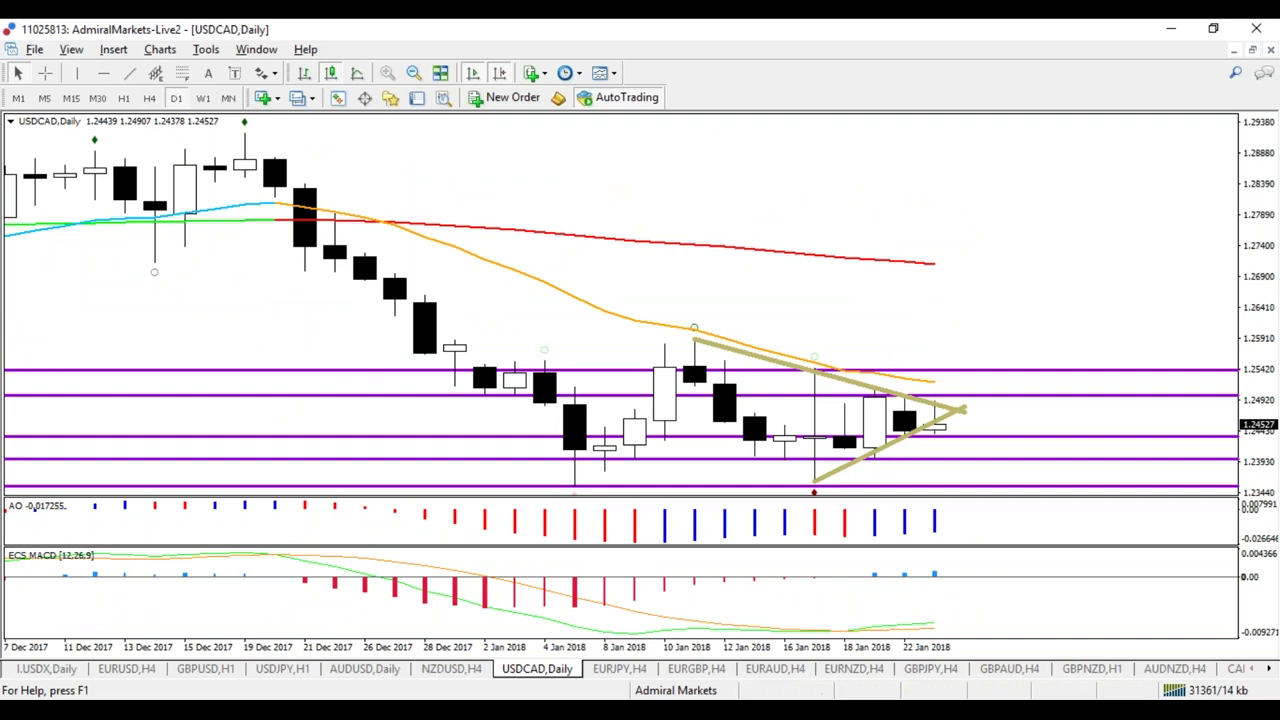
pyautogui.moveTo(966, 436); pyautogui.dragTo(965, 461)
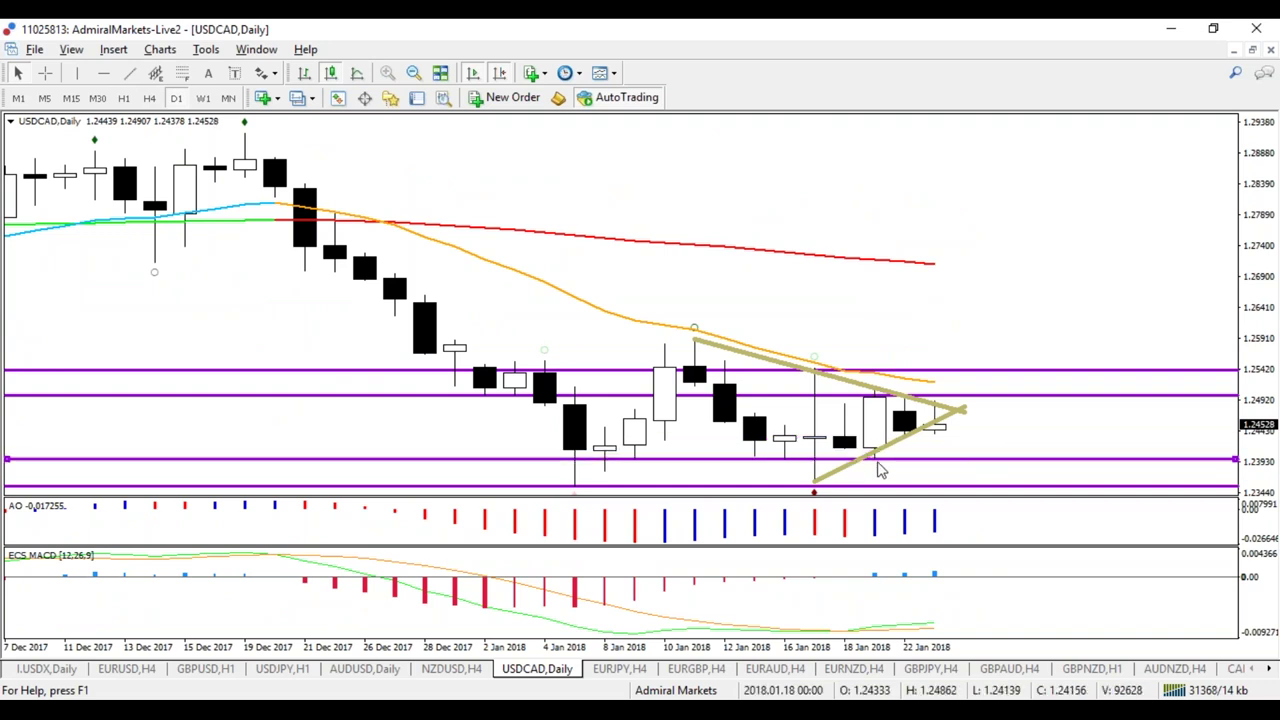
pyautogui.middleClick(258, 178)
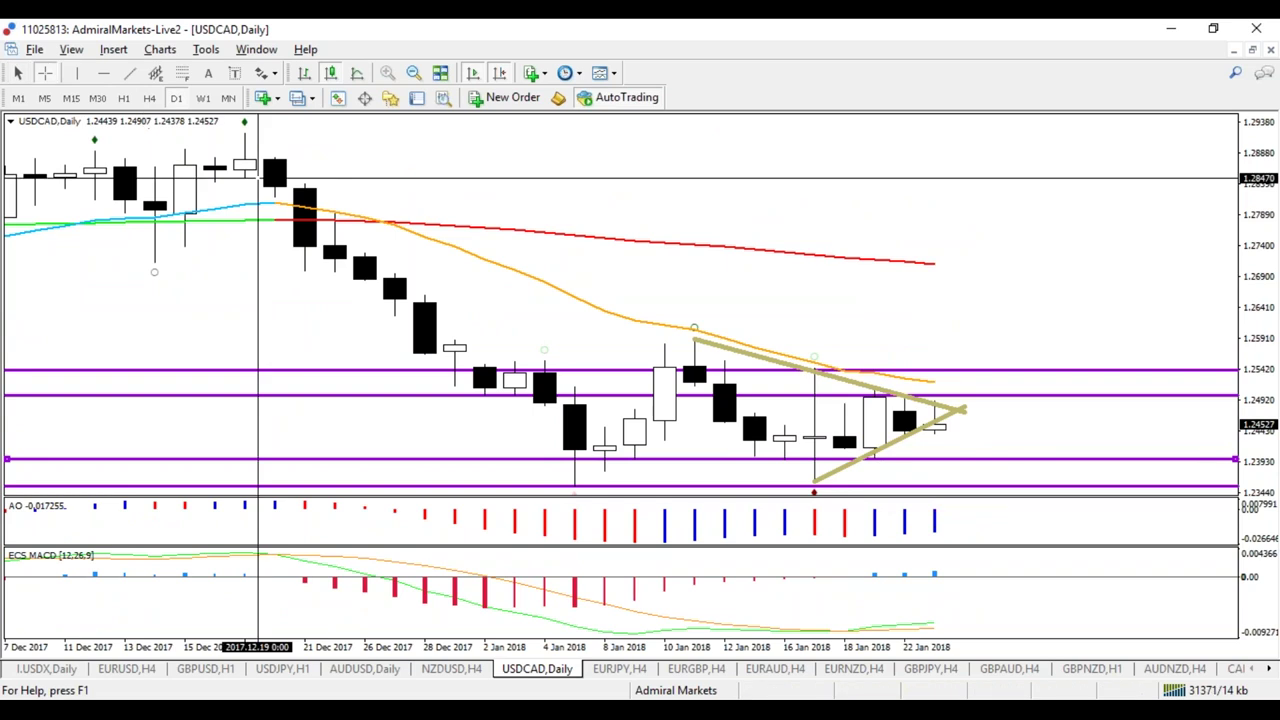
pyautogui.middleClick(932, 458)
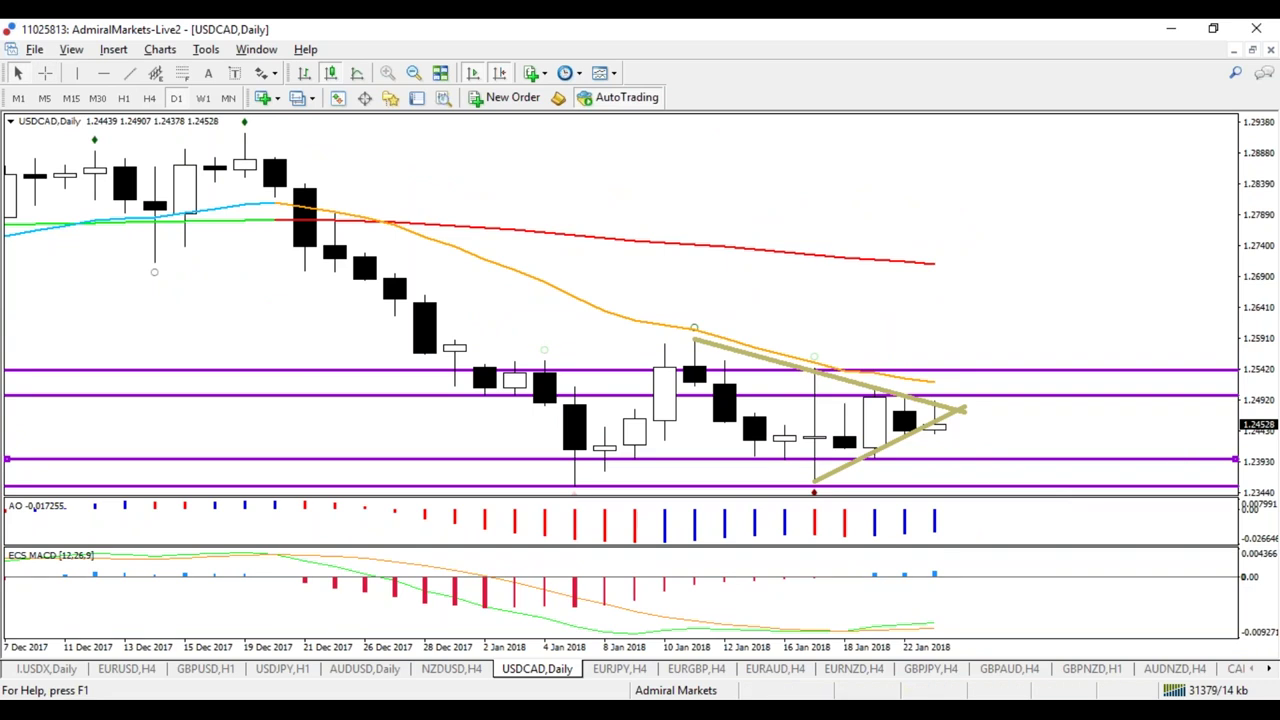
pyautogui.rightClick(1194, 460)
pyautogui.click(1063, 462)
# On USDCAD H4, raise the 1.2500 line to the latest swing high, about 1.2507, and sketch blue and red boxes beyond the triangle
pyautogui.click(149, 97)
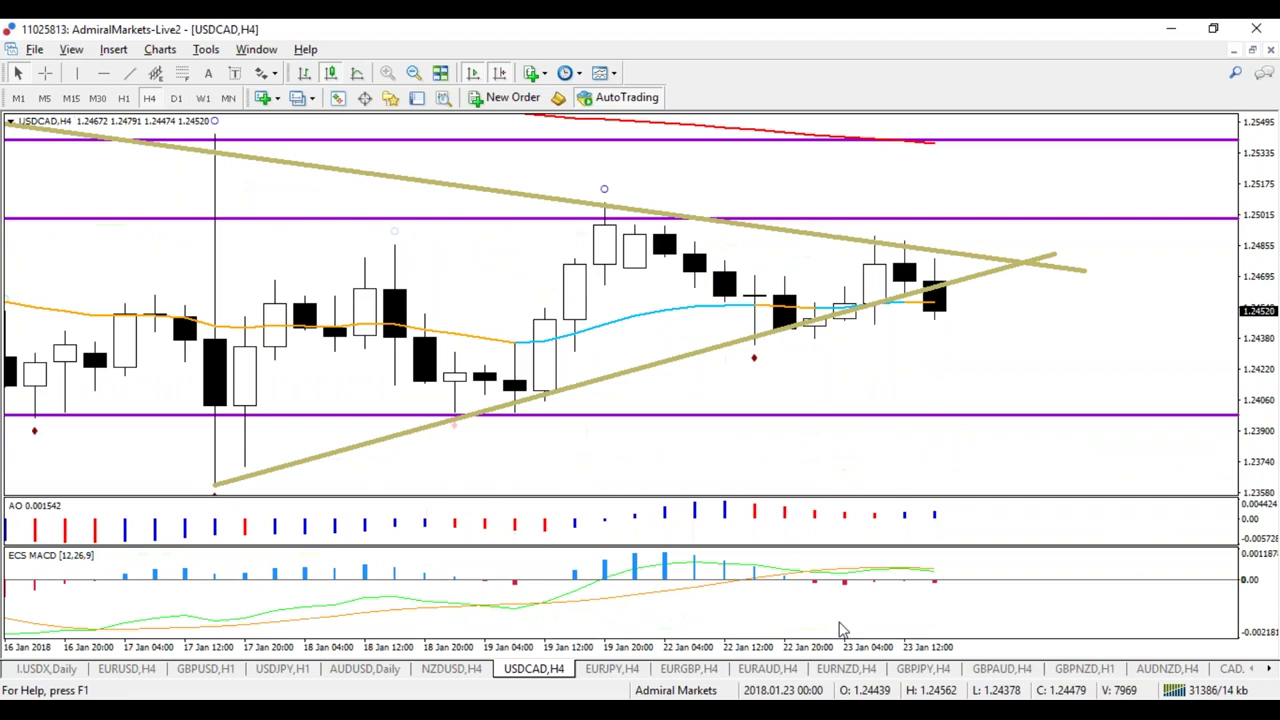
pyautogui.press('-')
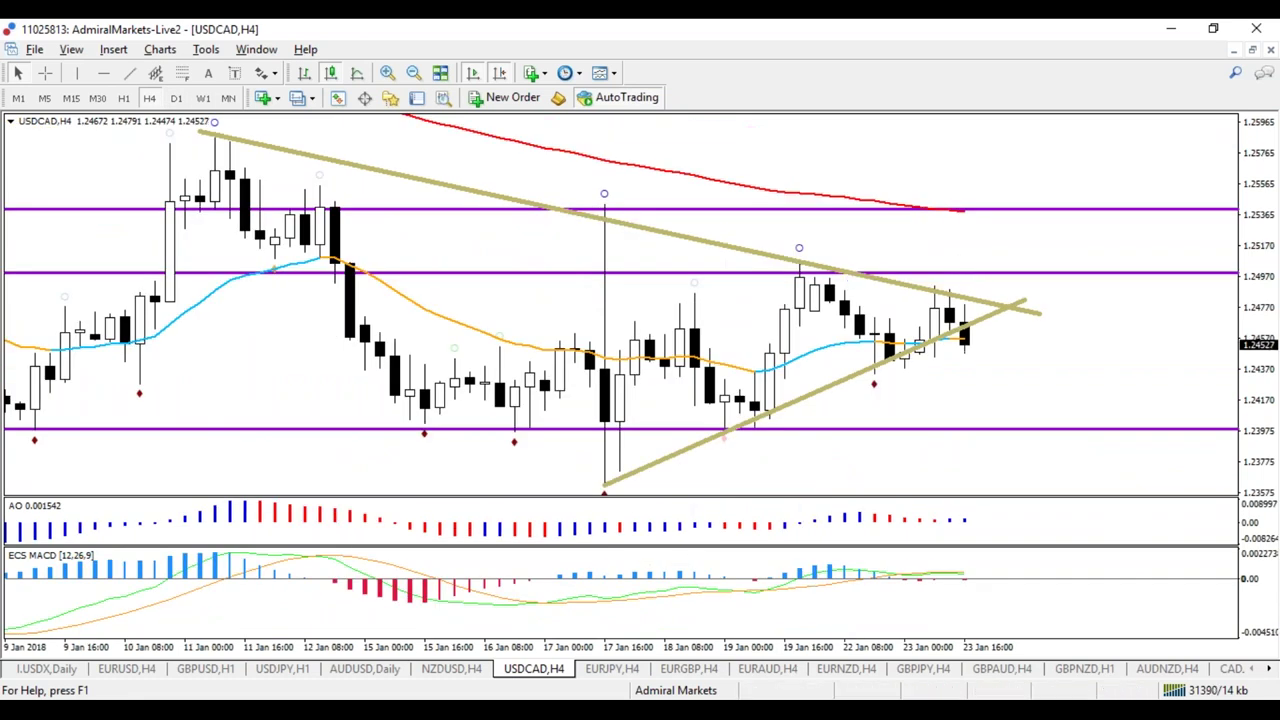
pyautogui.moveTo(1020, 272); pyautogui.dragTo(1023, 262)
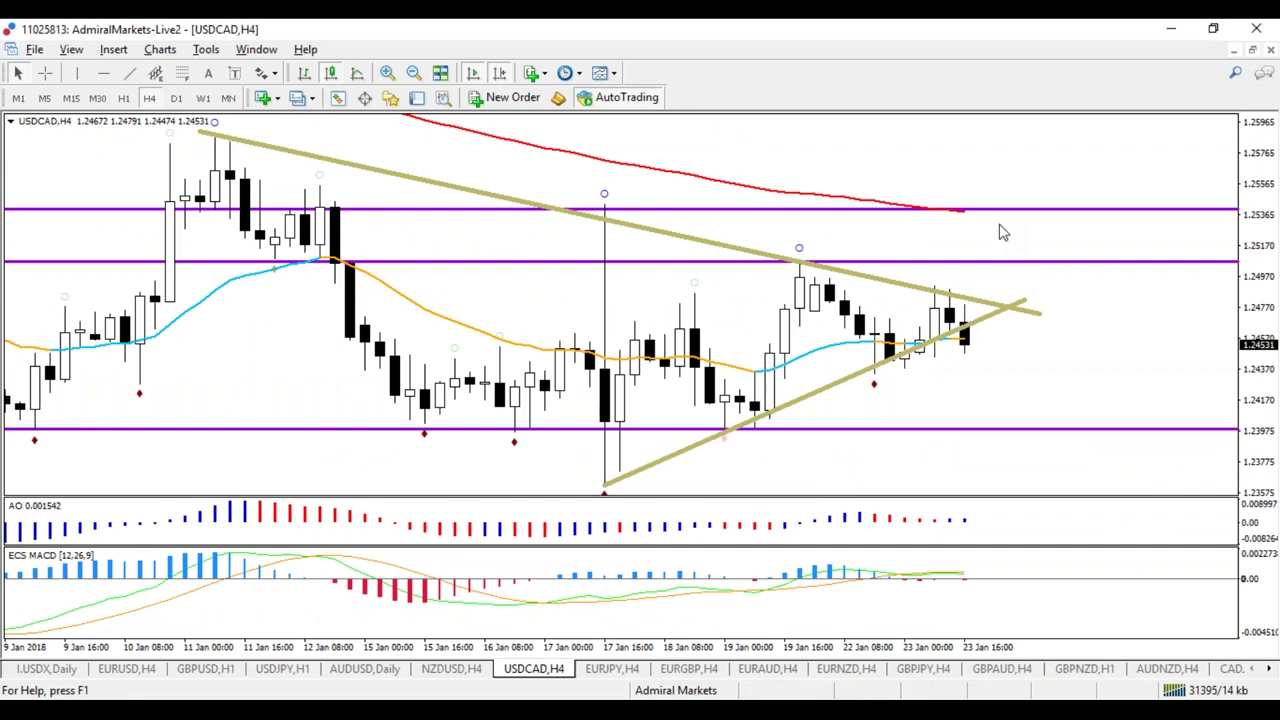
pyautogui.moveTo(986, 305)
pyautogui.mouseDown()
pyautogui.moveTo(1006, 303)
pyautogui.moveTo(986, 305)
pyautogui.mouseUp()
pyautogui.moveTo(970, 352)
pyautogui.mouseDown()
pyautogui.moveTo(1006, 472)
pyautogui.moveTo(1002, 348)
pyautogui.moveTo(935, 346)
pyautogui.mouseUp()
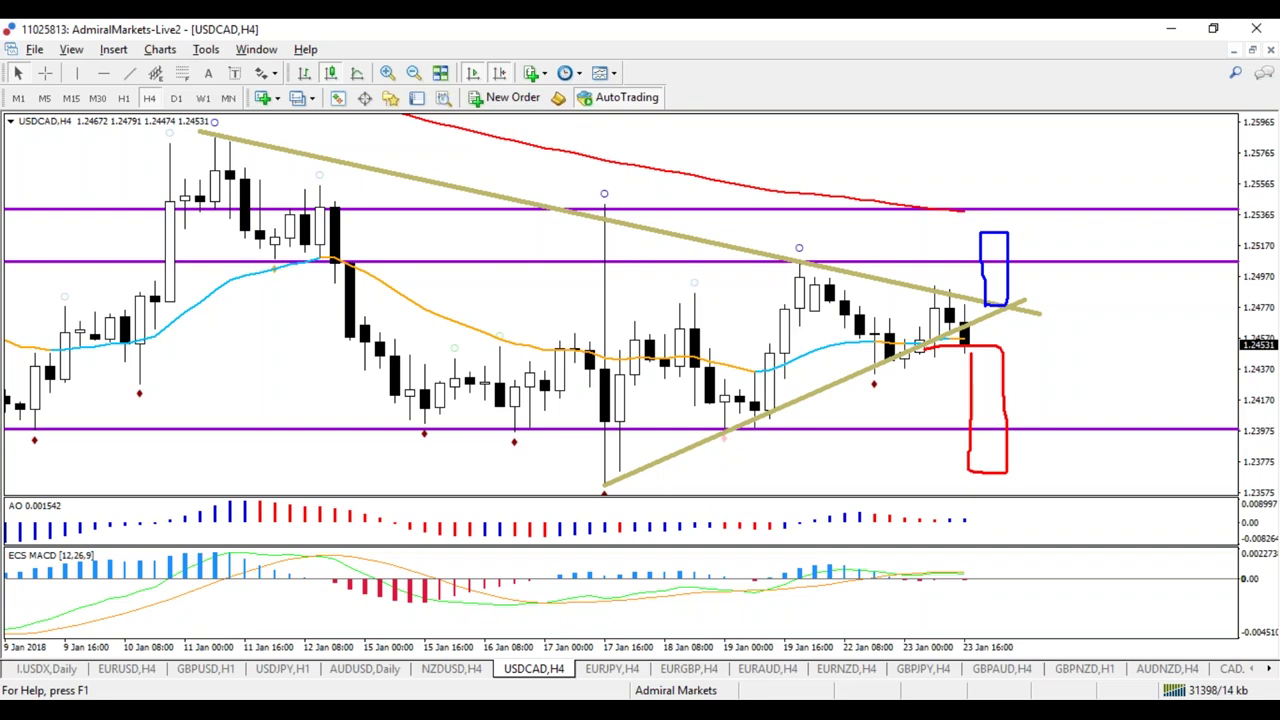
# Look at the EURJPY and CADJPY charts, and open the EURCAD H4 chart maximised
pyautogui.click(612, 668)
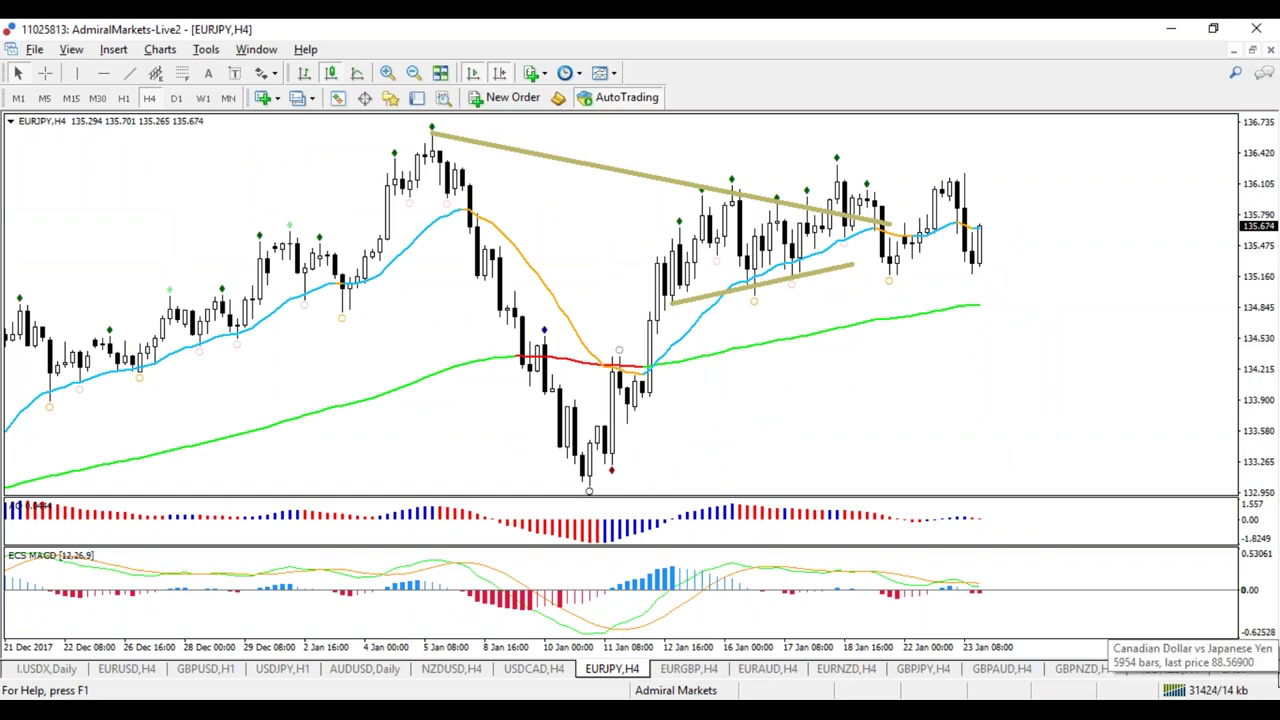
pyautogui.click(1230, 668)
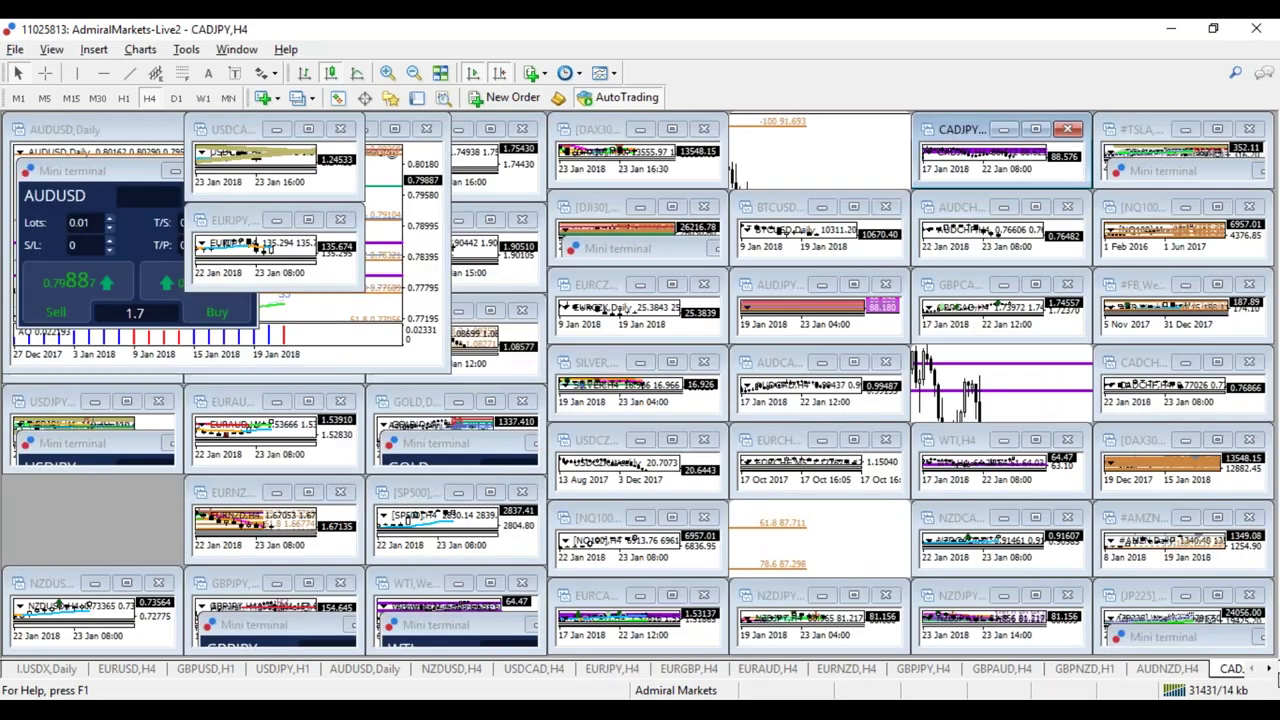
pyautogui.click(1268, 668)
pyautogui.click(1268, 668)
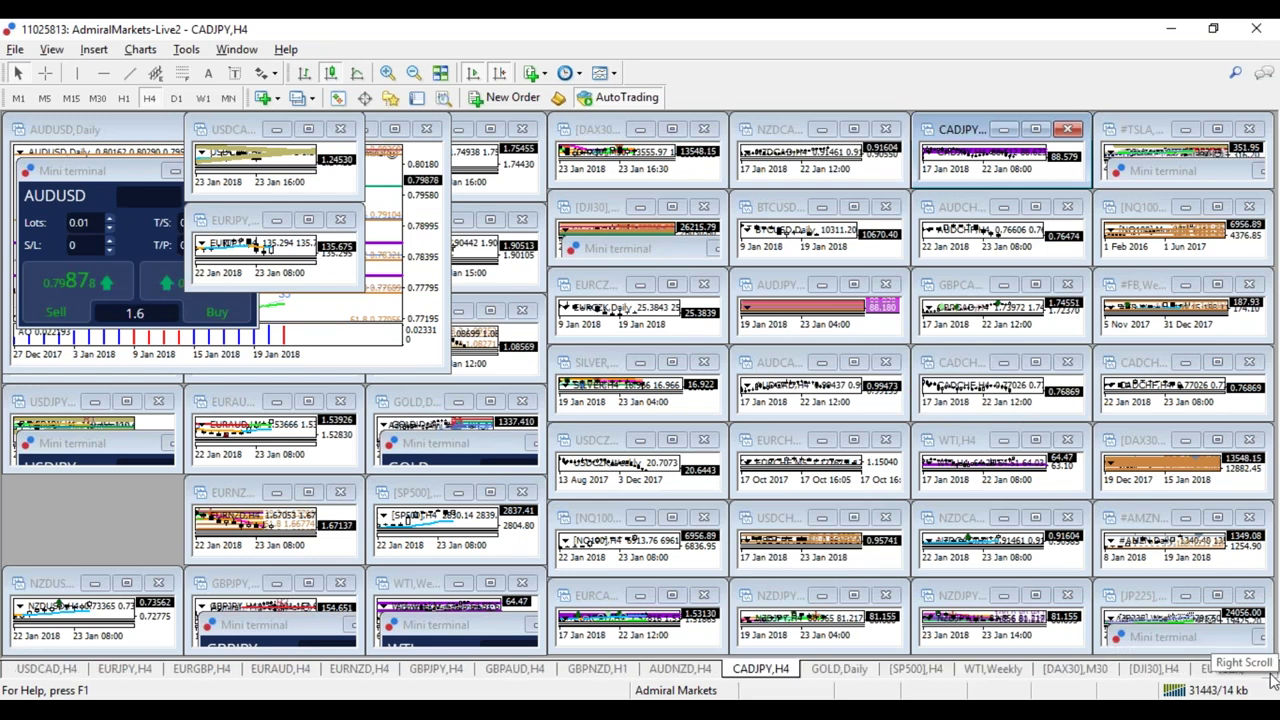
pyautogui.click(1269, 670)
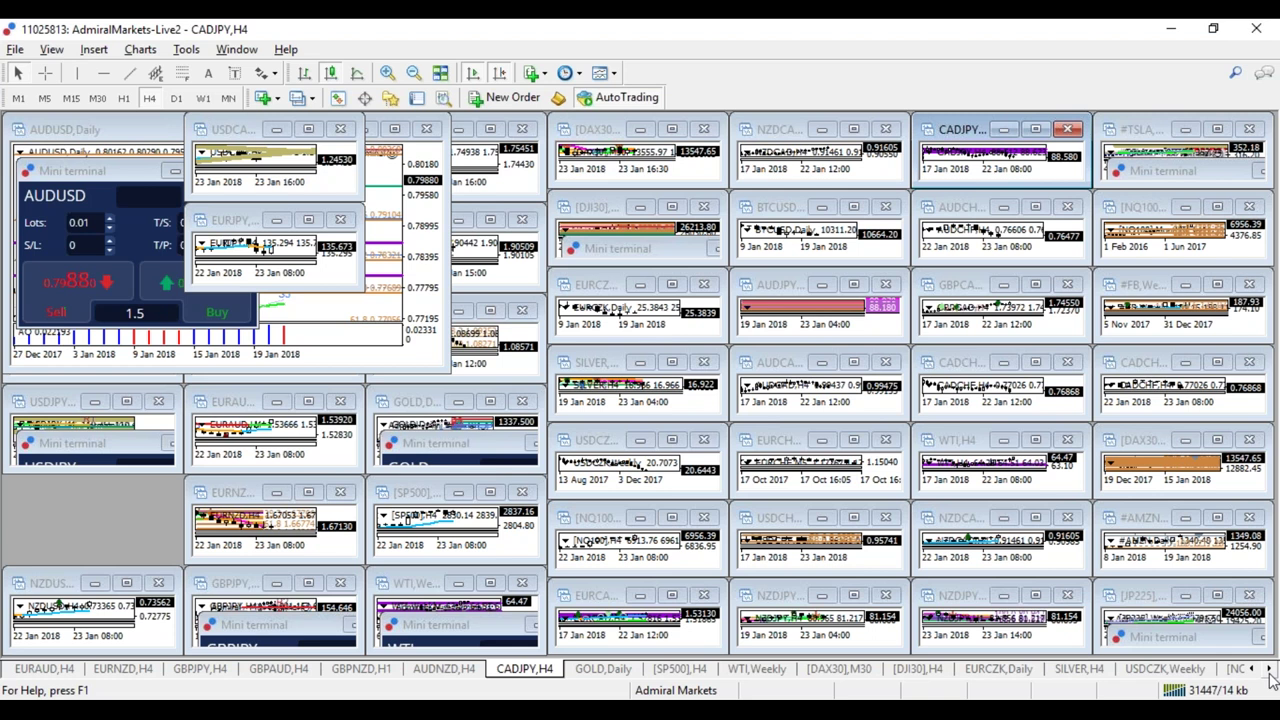
pyautogui.click(1268, 670)
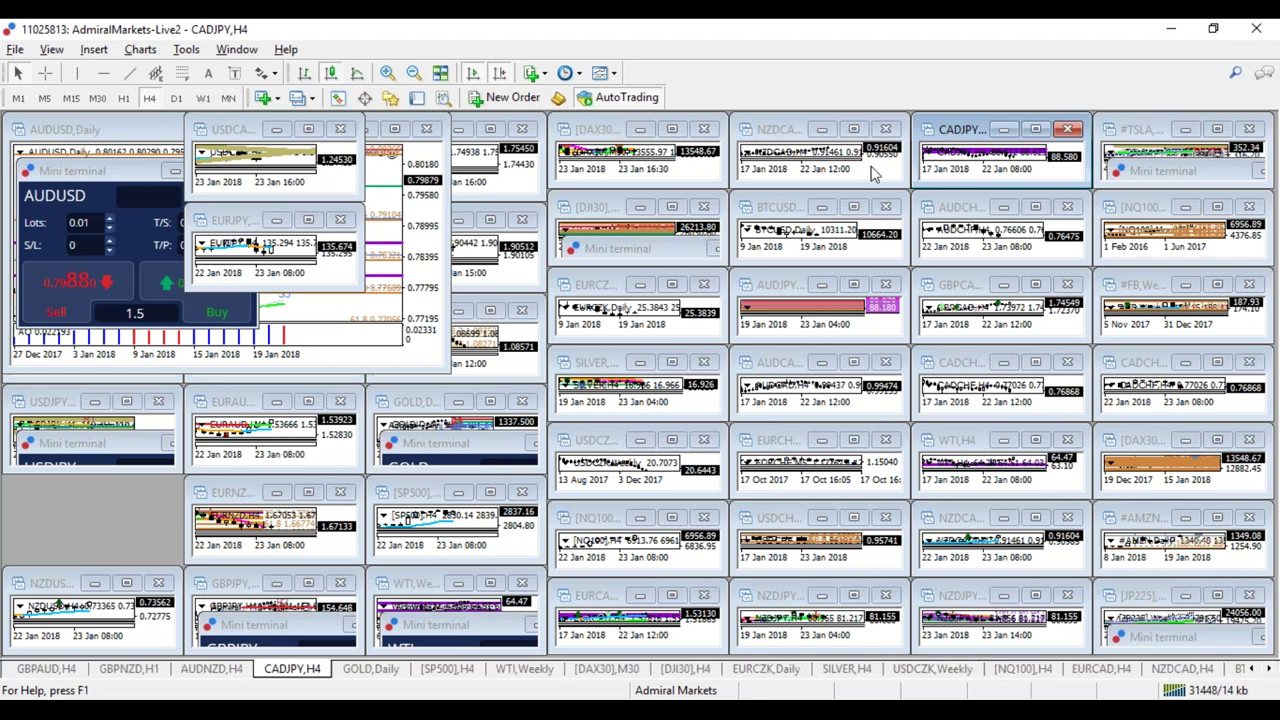
pyautogui.click(620, 605)
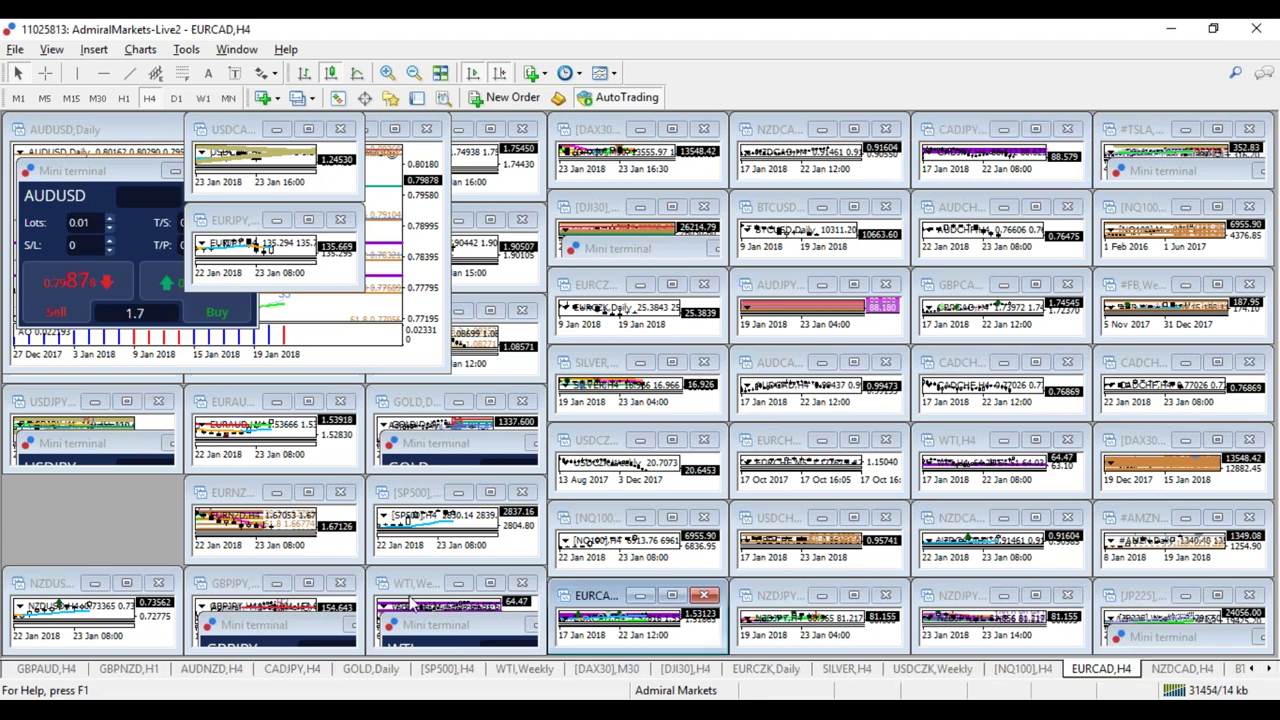
pyautogui.click(671, 596)
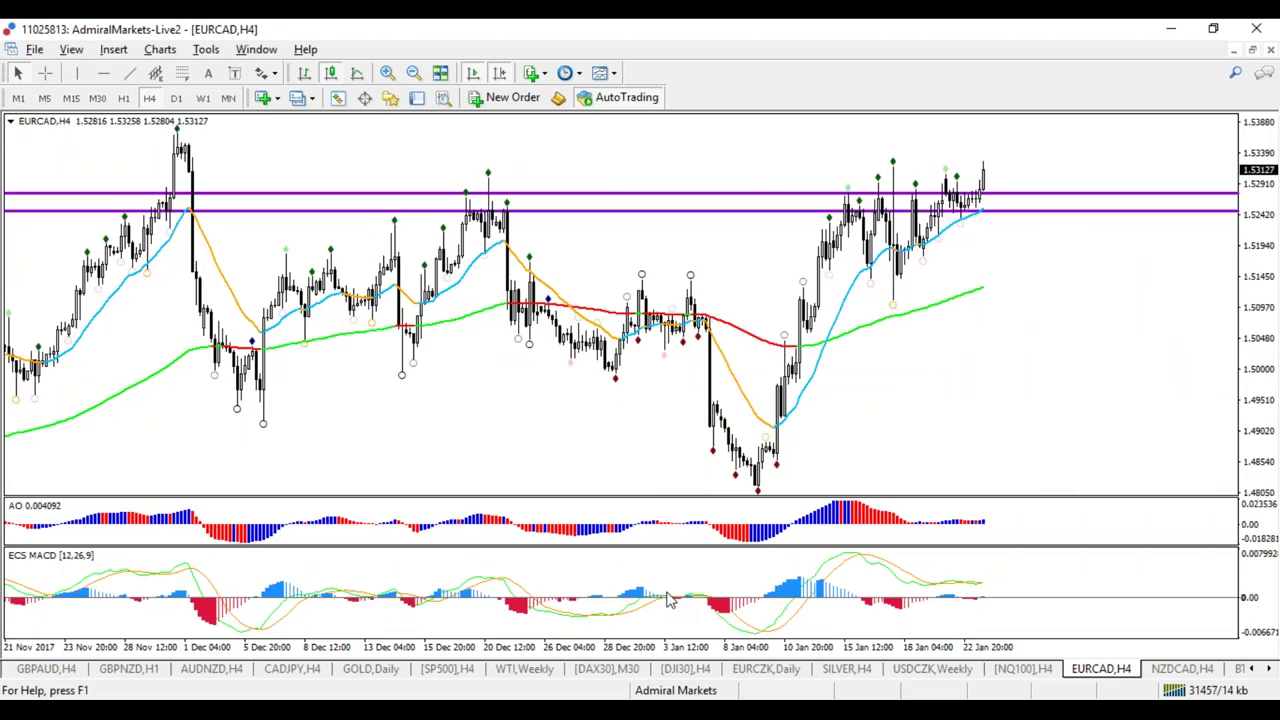
# Set EURCAD to Daily, remove its two horizontal lines, and enlarge the AO indicator pane
pyautogui.click(176, 98)
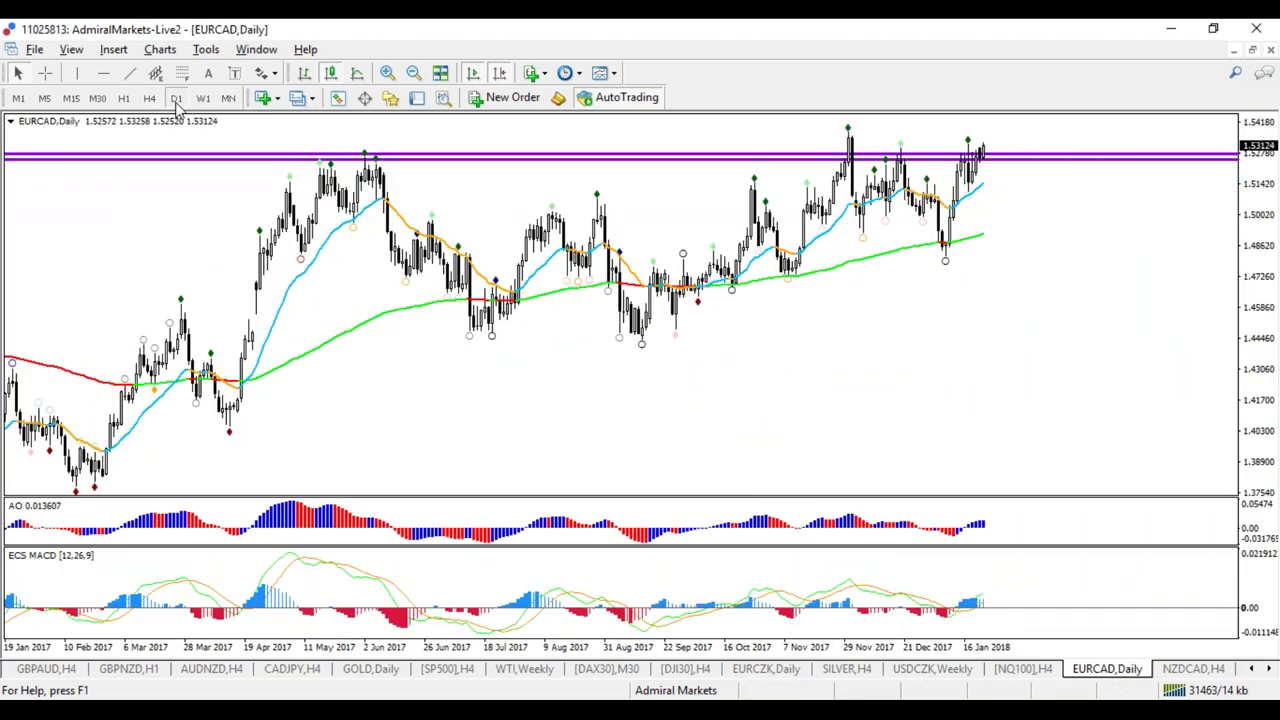
pyautogui.rightClick(499, 190)
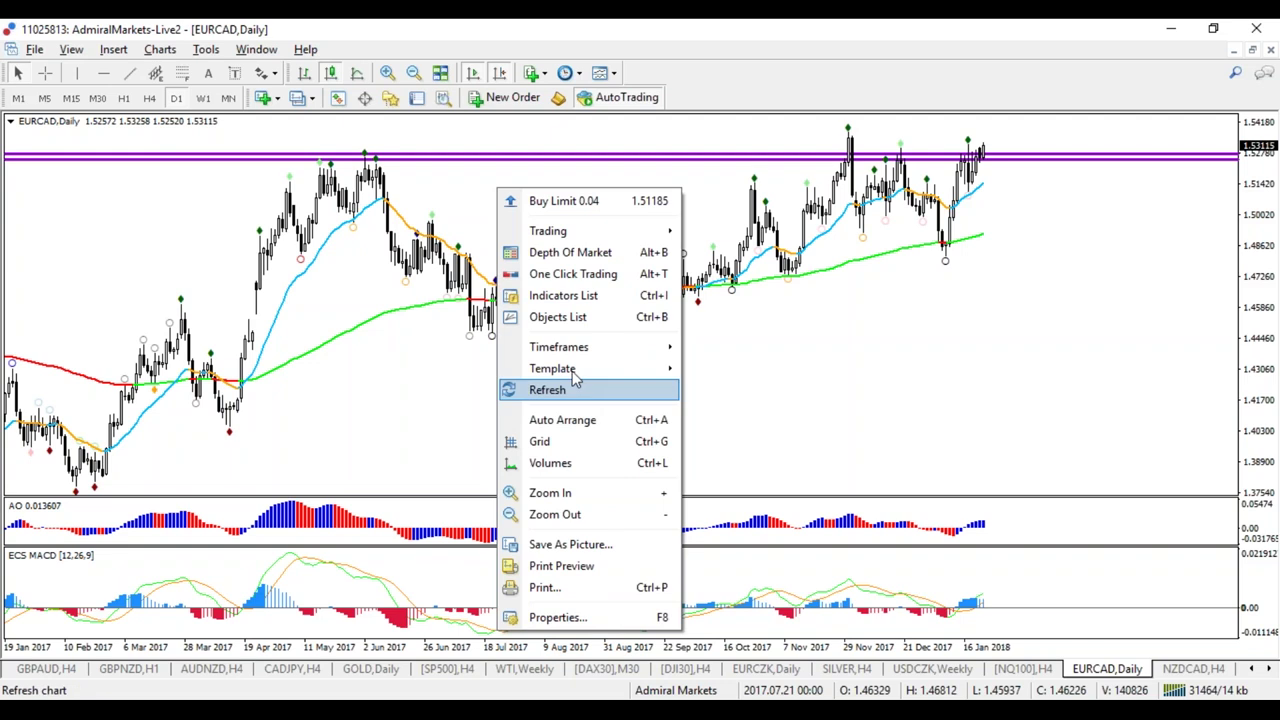
pyautogui.moveTo(560, 368)
pyautogui.click(395, 170)
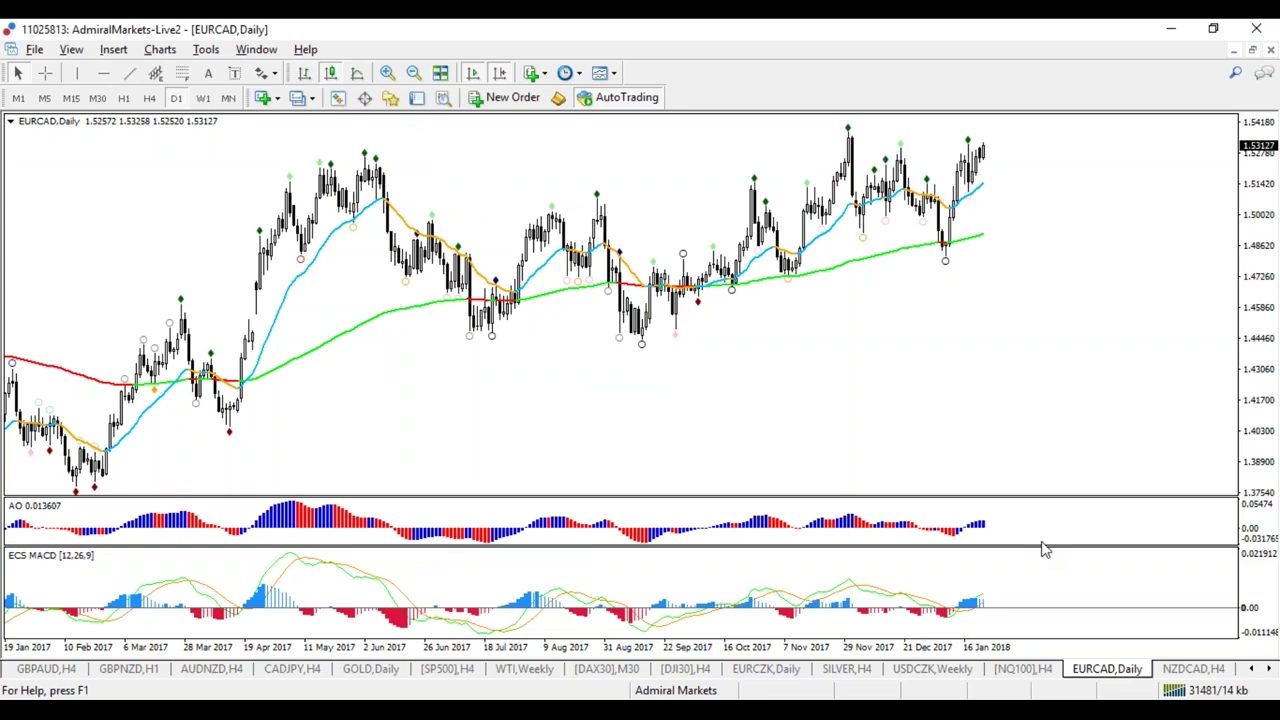
pyautogui.moveTo(1043, 548); pyautogui.dragTo(1018, 567)
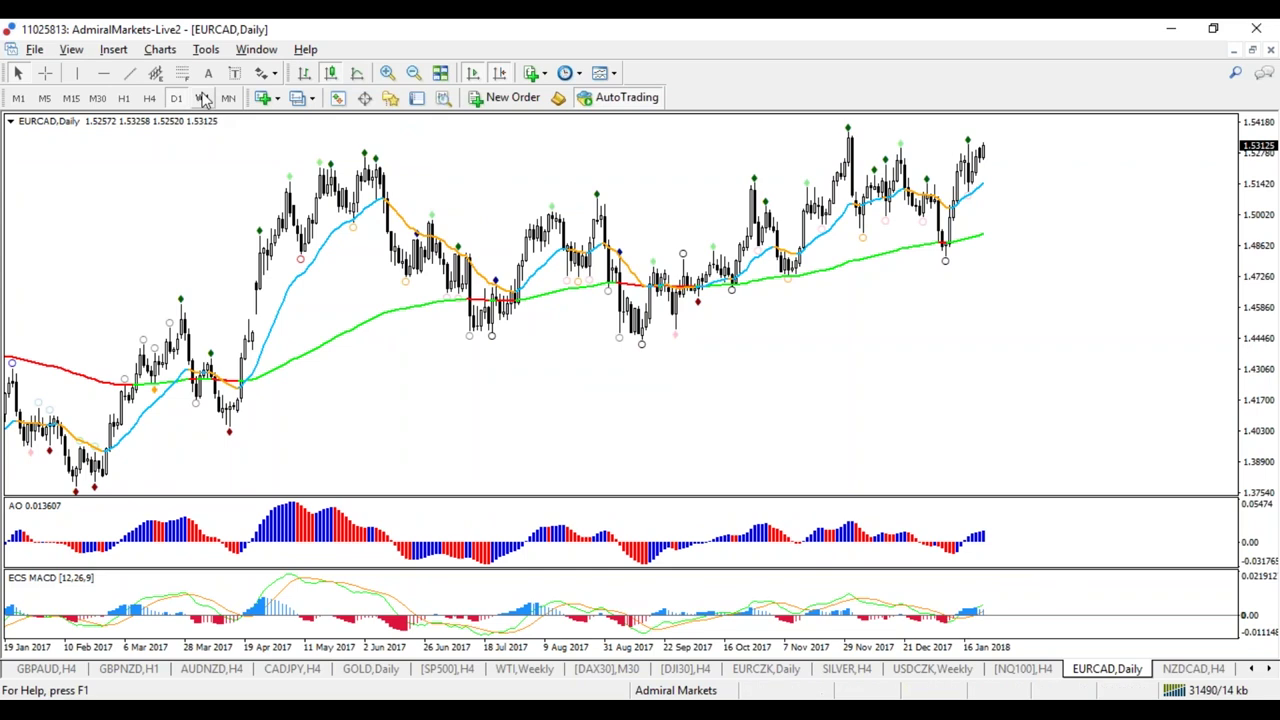
# Review EURCAD on Weekly and Monthly, and place a horizontal line at the early 2014 high on Weekly, about 1.558
pyautogui.click(205, 98)
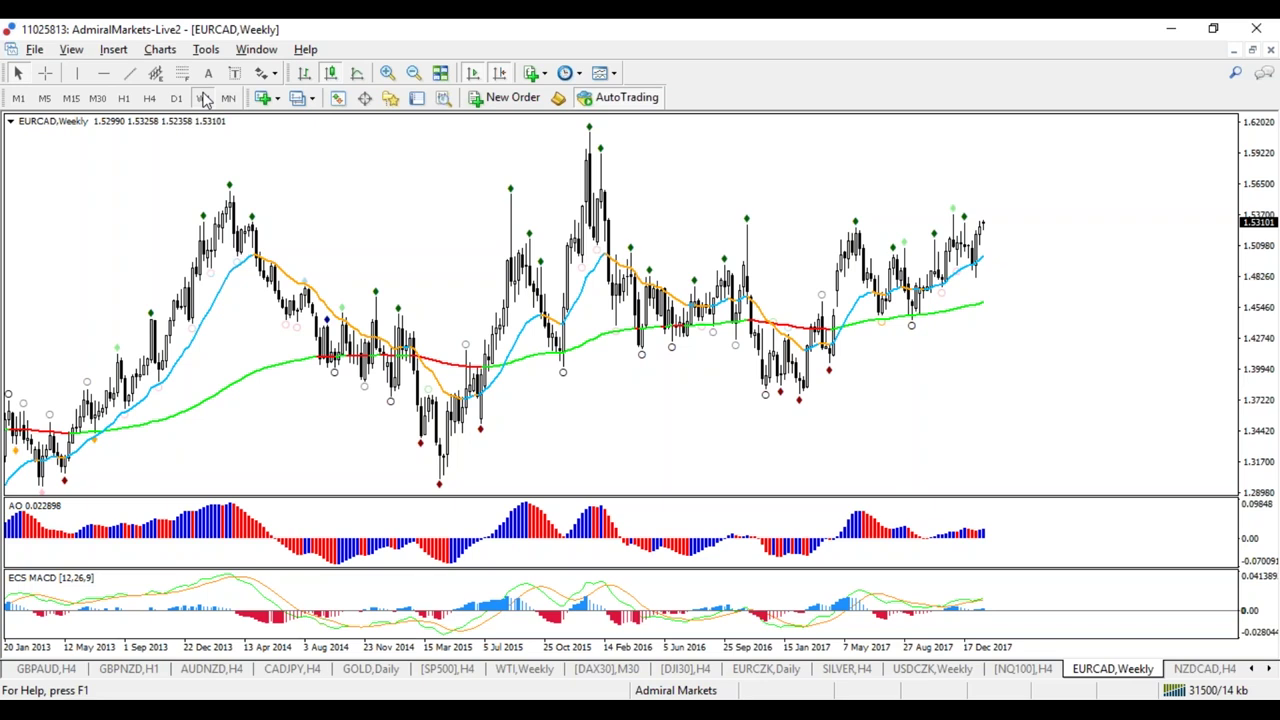
pyautogui.click(229, 98)
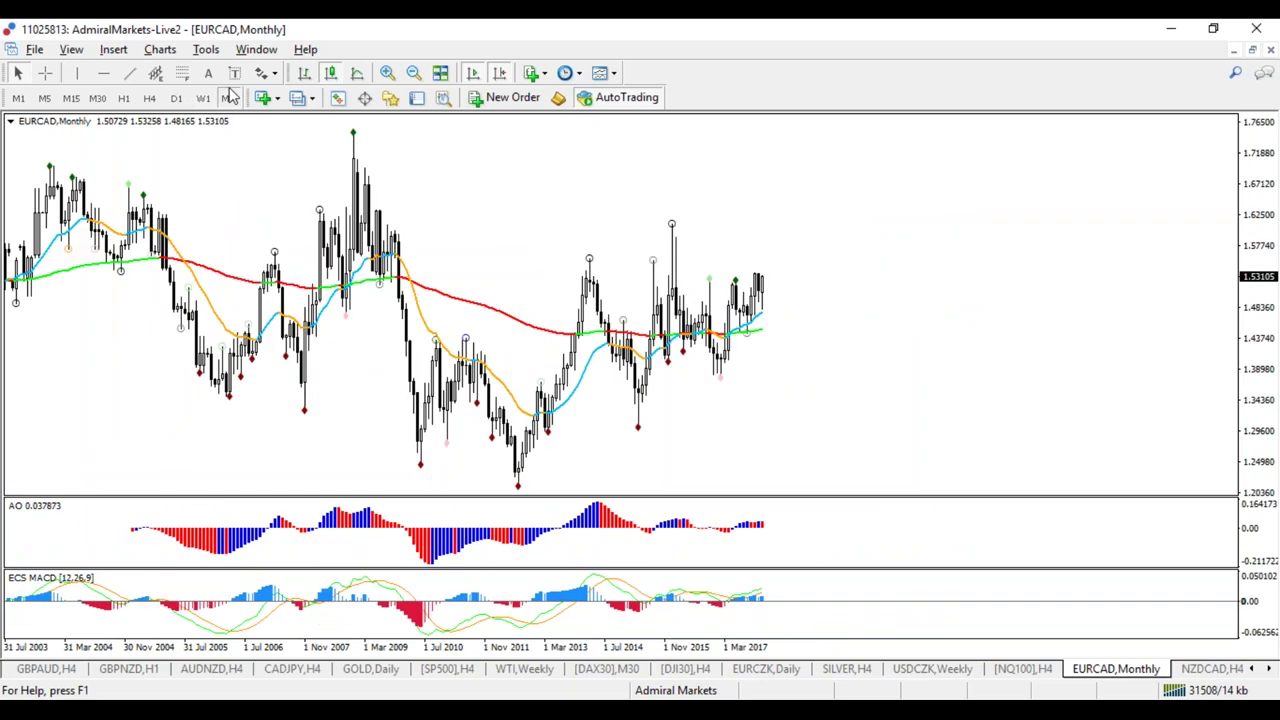
pyautogui.click(204, 97)
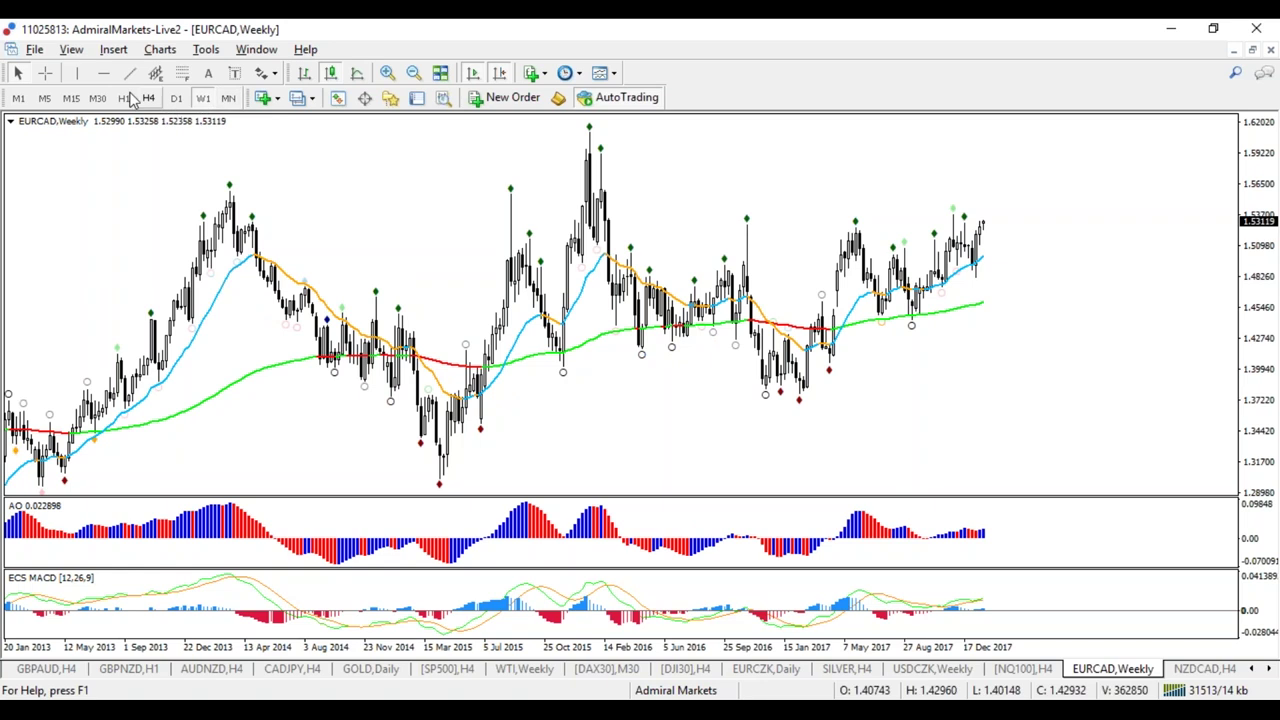
pyautogui.click(300, 186)
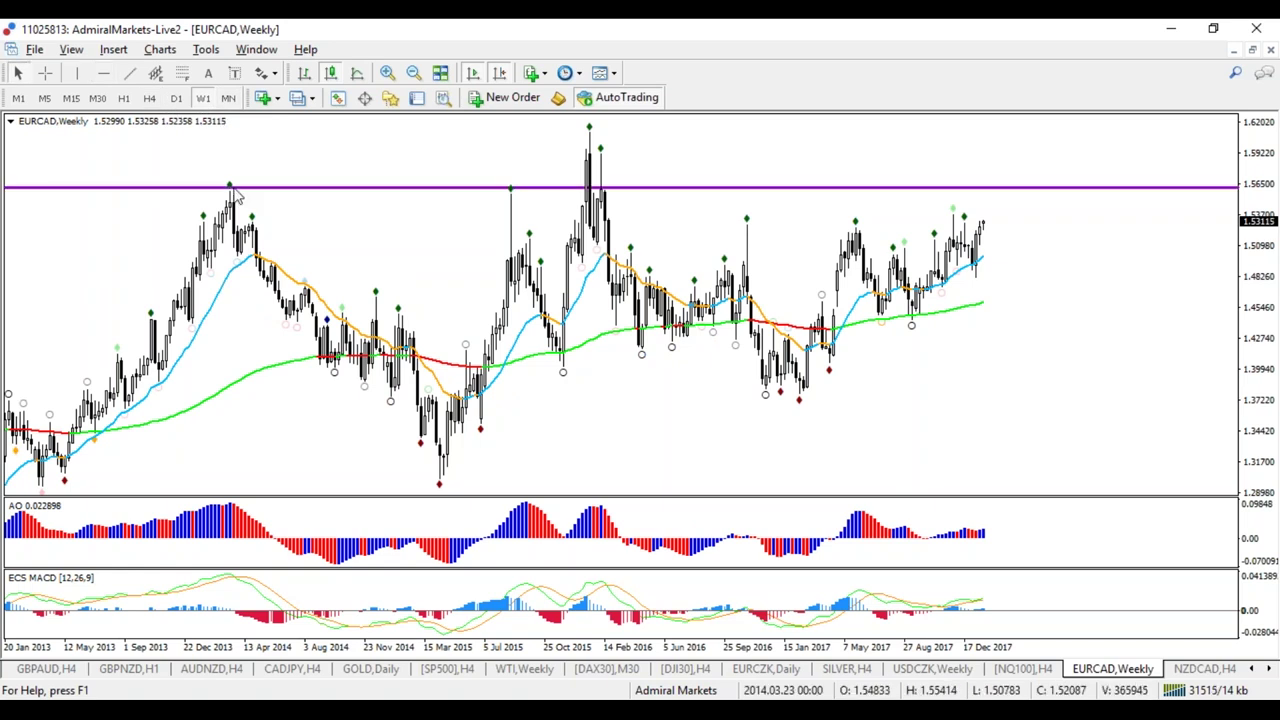
pyautogui.moveTo(303, 188); pyautogui.dragTo(306, 194)
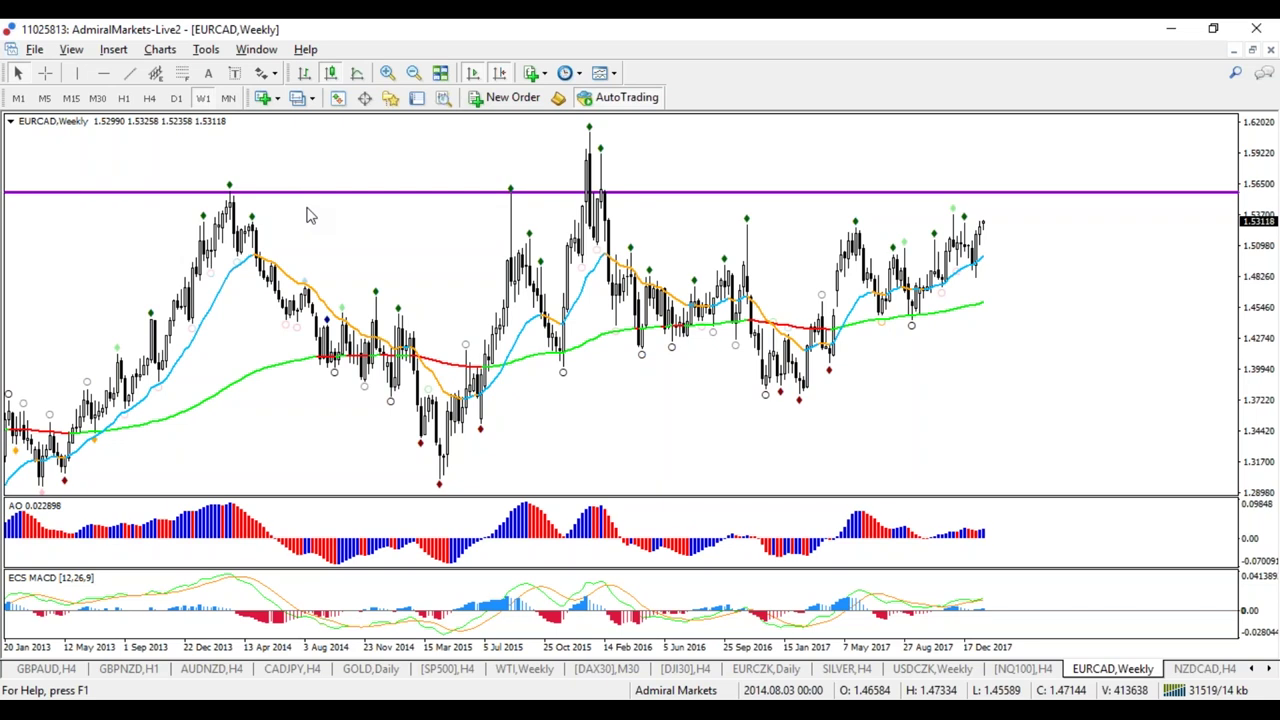
# Draw a trend line on EURCAD Daily rising from the February 2017 low through the September 2017 and January 2018 lows
pyautogui.click(177, 98)
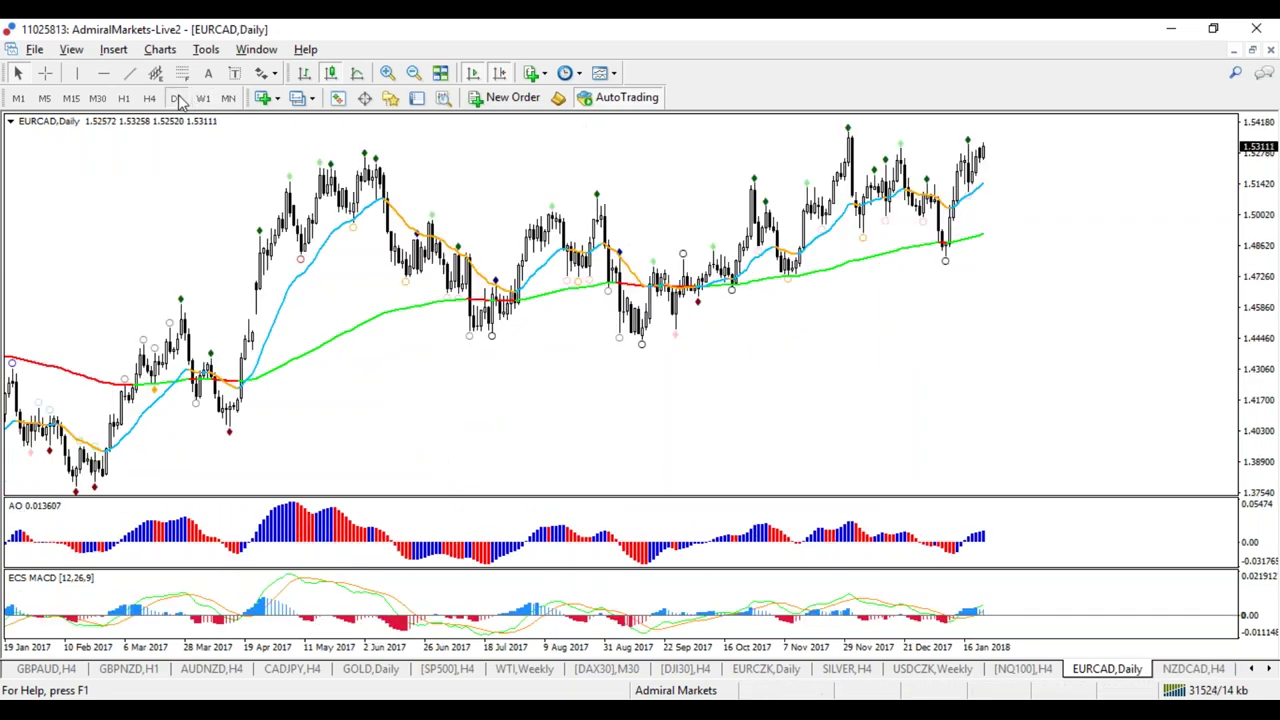
pyautogui.click(131, 74)
pyautogui.moveTo(77, 487); pyautogui.dragTo(1060, 226)
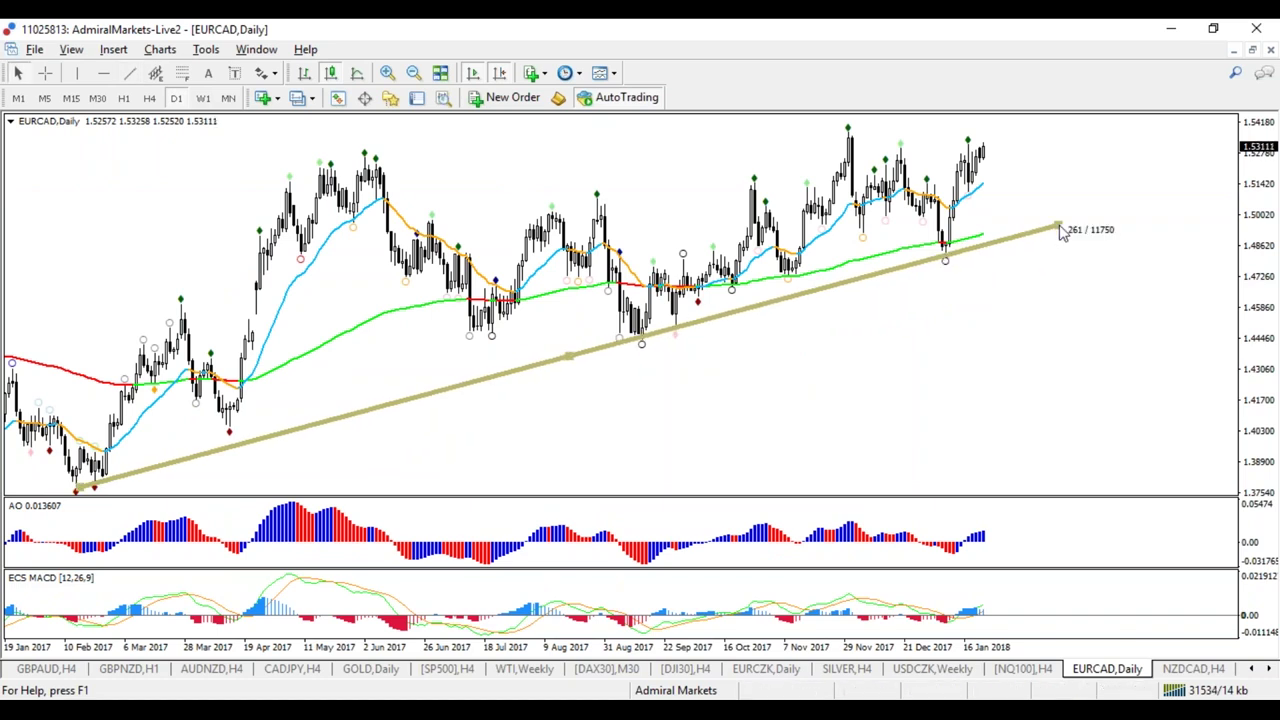
pyautogui.click(129, 73)
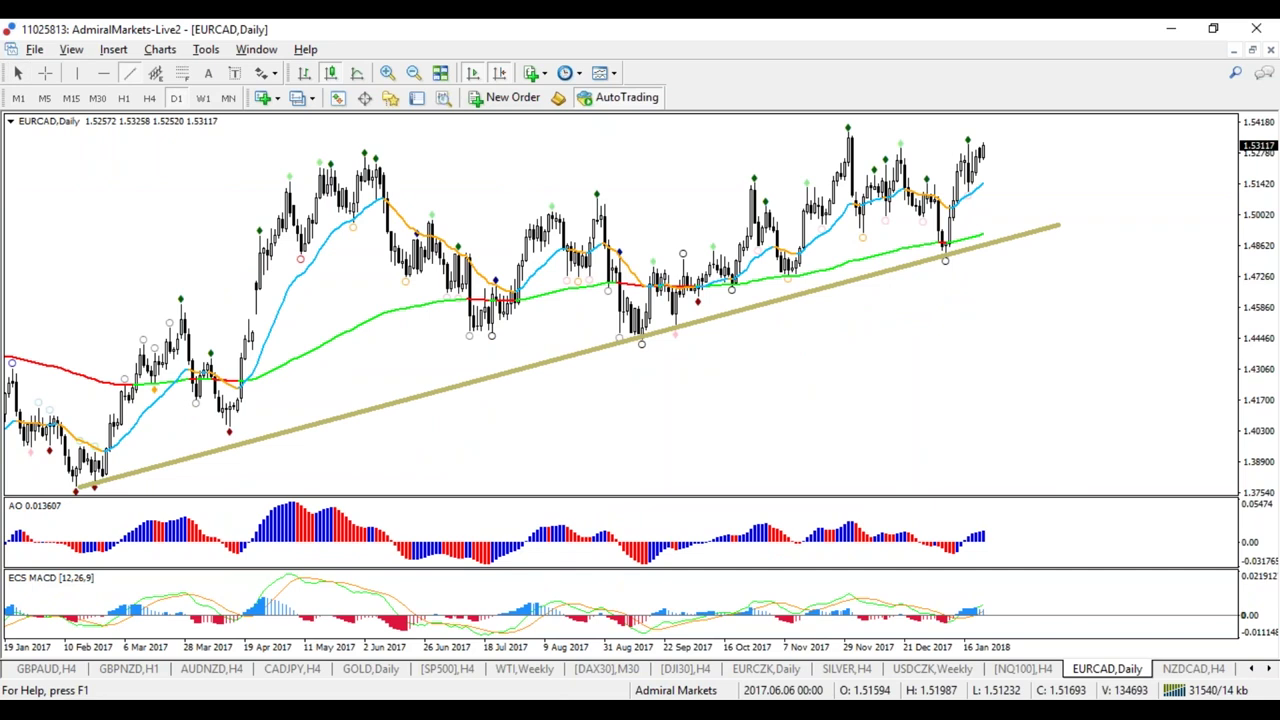
pyautogui.press('Escape')
# Place a horizontal line at about 1.5263 near the June 2017 high on EURCAD Daily, and review it on Weekly, Daily and H4
pyautogui.click(103, 73)
pyautogui.click(745, 157)
pyautogui.click(203, 97)
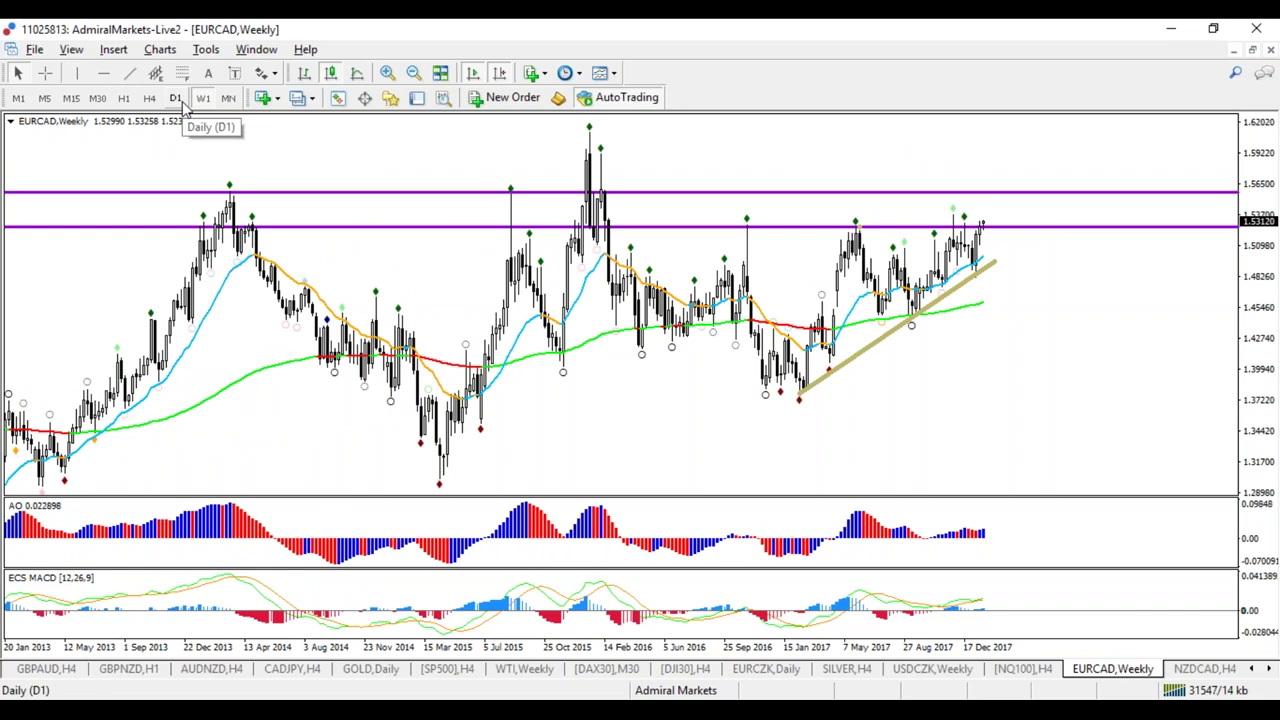
pyautogui.click(175, 98)
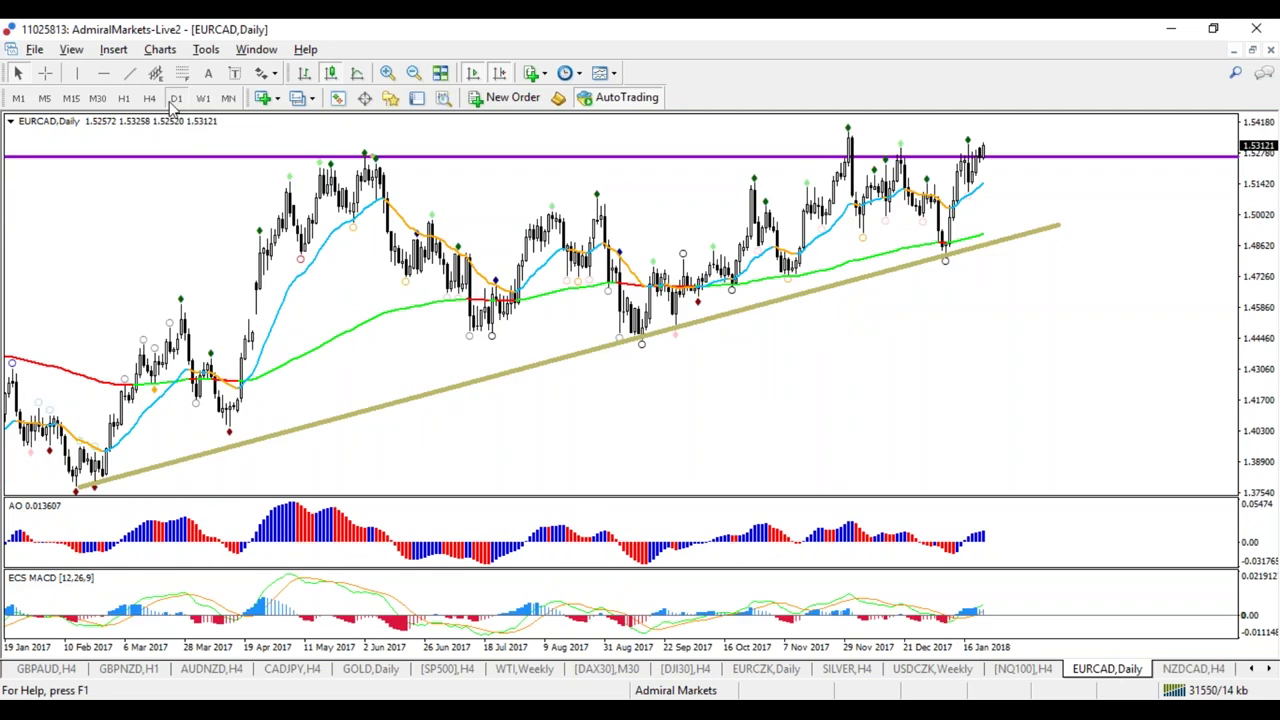
pyautogui.click(150, 98)
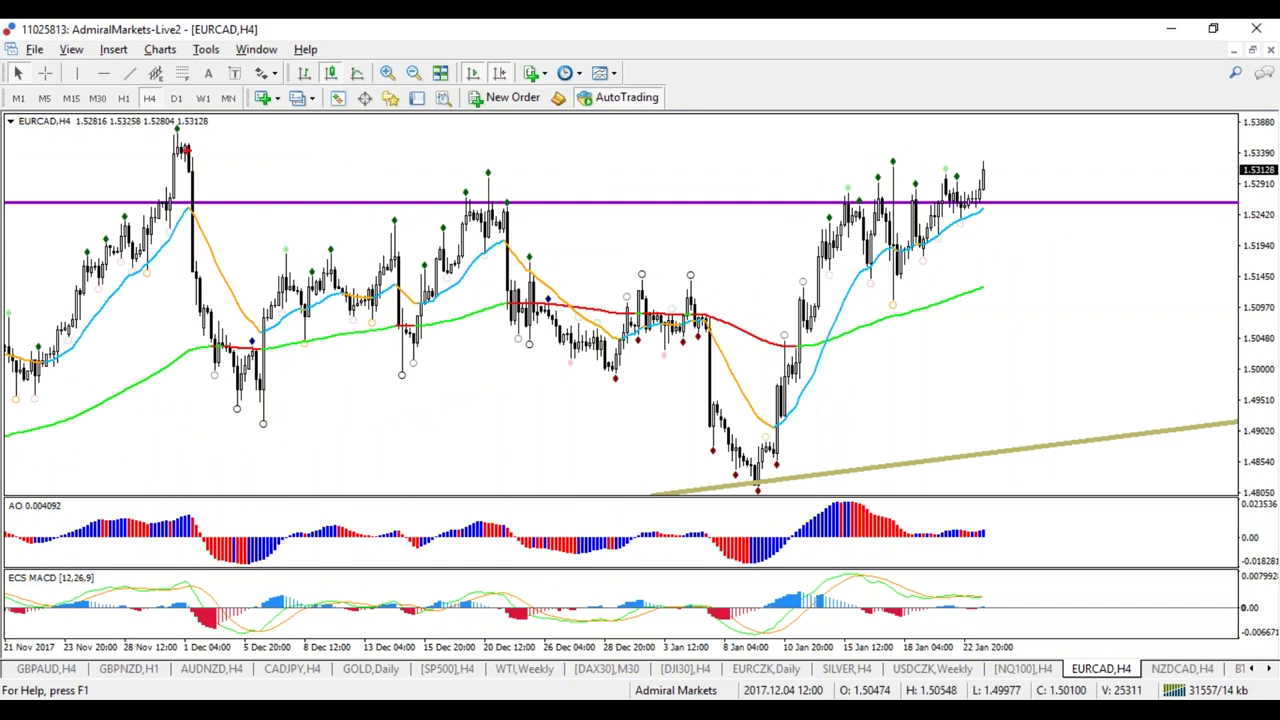
pyautogui.click(176, 97)
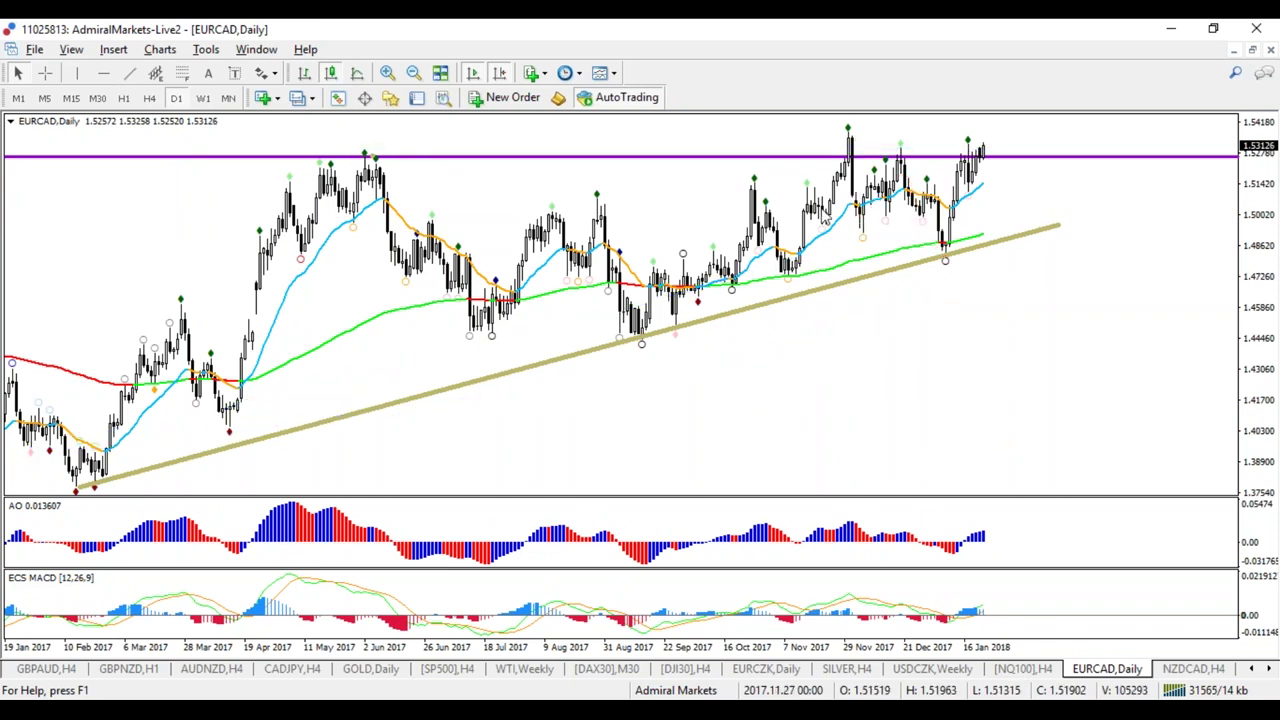
pyautogui.click(155, 101)
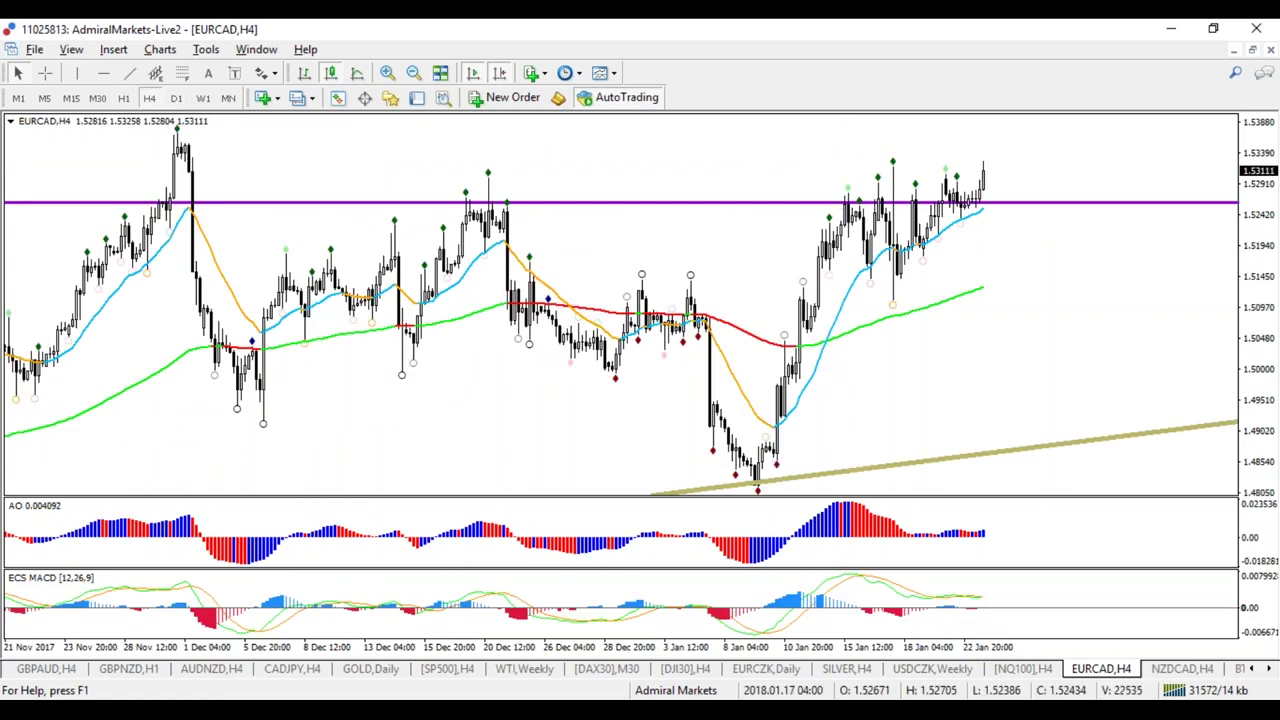
# Trace the mid-January price swings around the purple line on EURCAD H4 freehand, and clear the marking
pyautogui.moveTo(860, 181)
pyautogui.mouseDown()
pyautogui.moveTo(998, 230)
pyautogui.moveTo(1002, 243)
pyautogui.mouseUp()
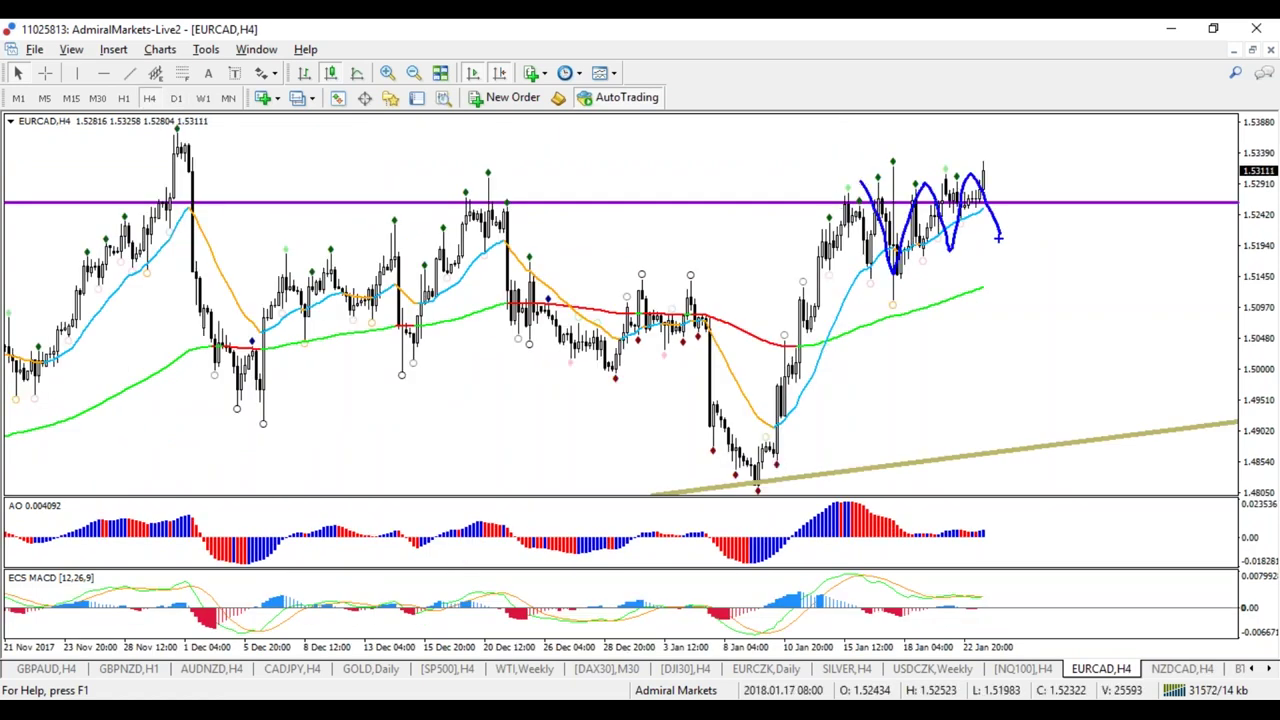
pyautogui.press('Escape')
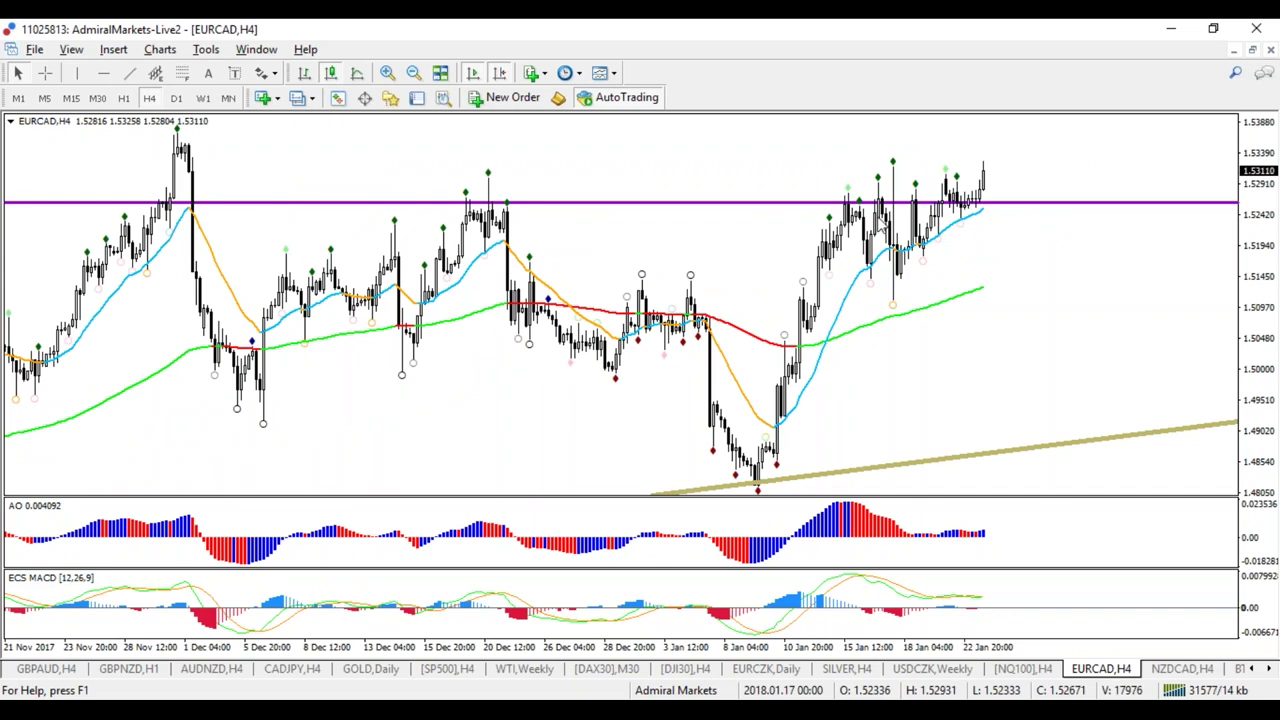
pyautogui.moveTo(872, 227)
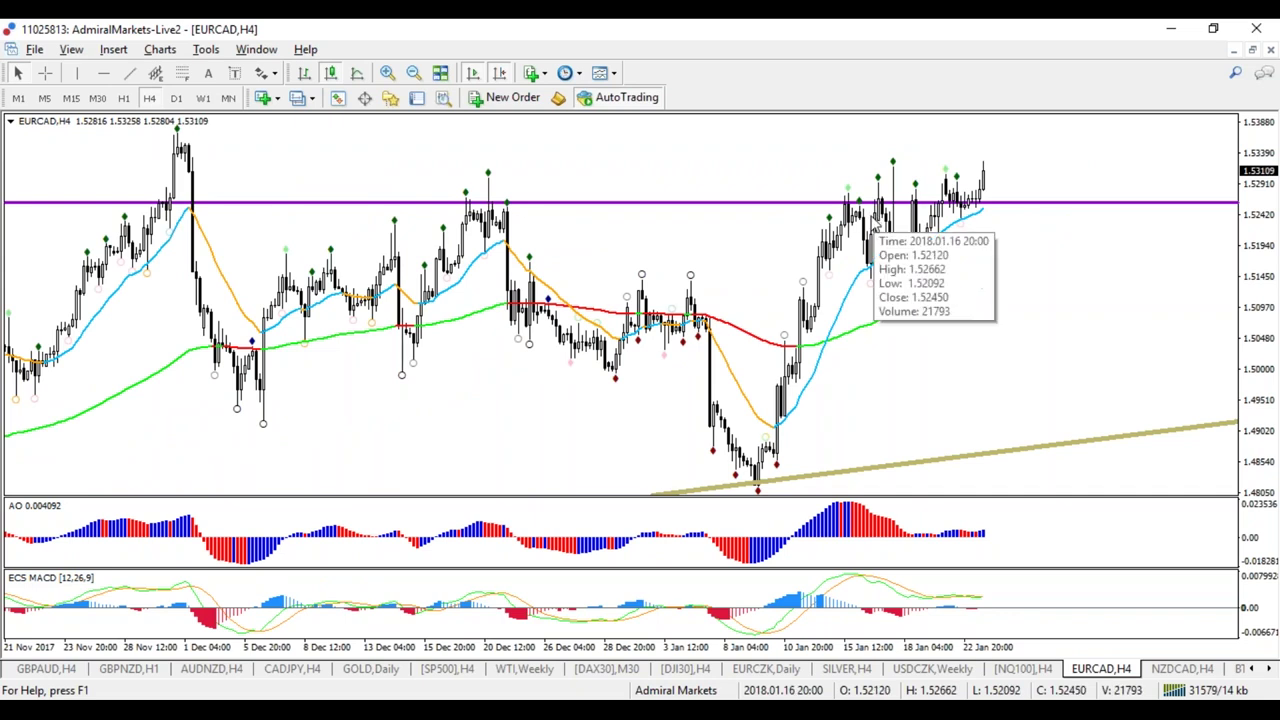
# Compare EURCAD price action around the purple horizontal line on the Daily, H4 and H1 timeframes
pyautogui.click(176, 97)
pyautogui.press('+')
pyautogui.press('+')
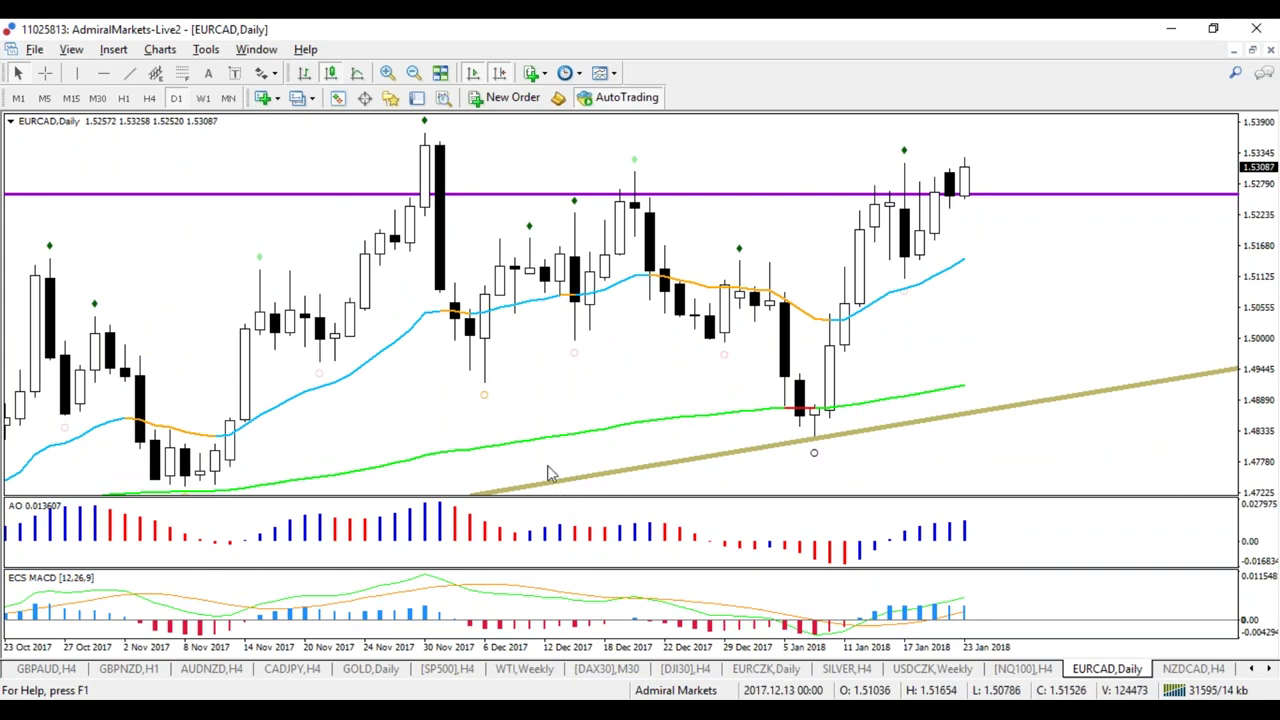
pyautogui.click(149, 97)
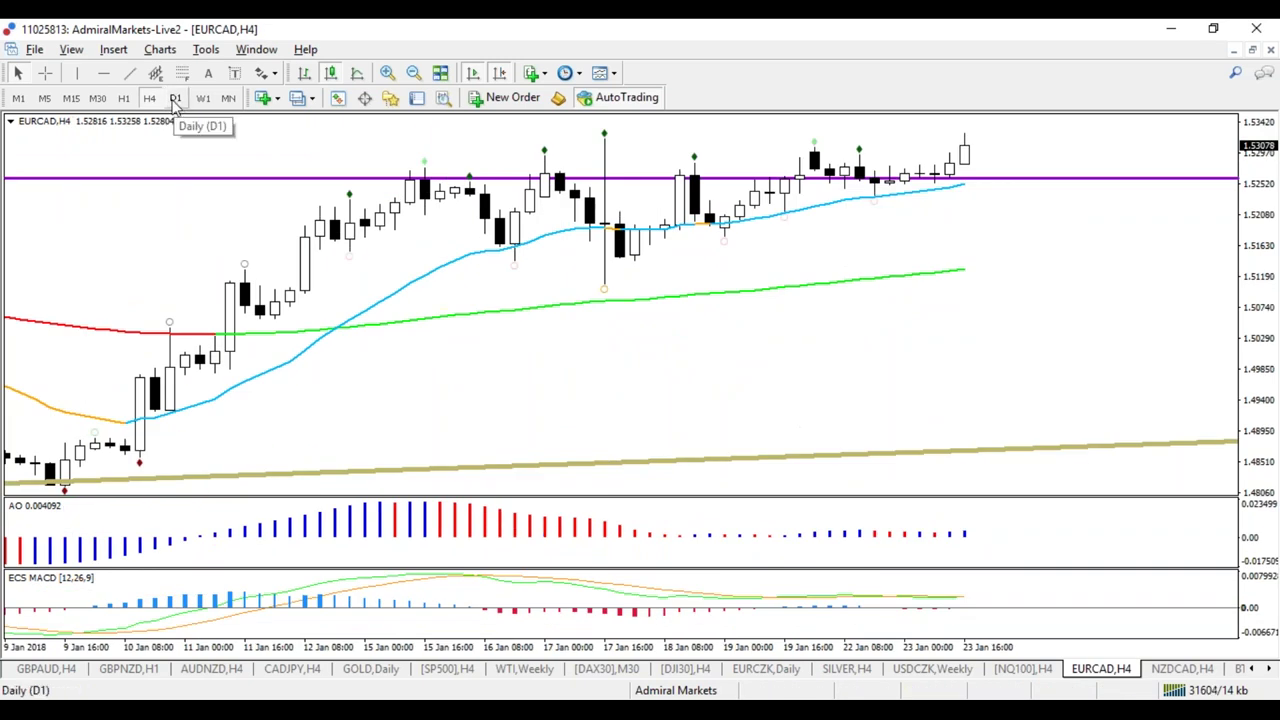
pyautogui.click(123, 97)
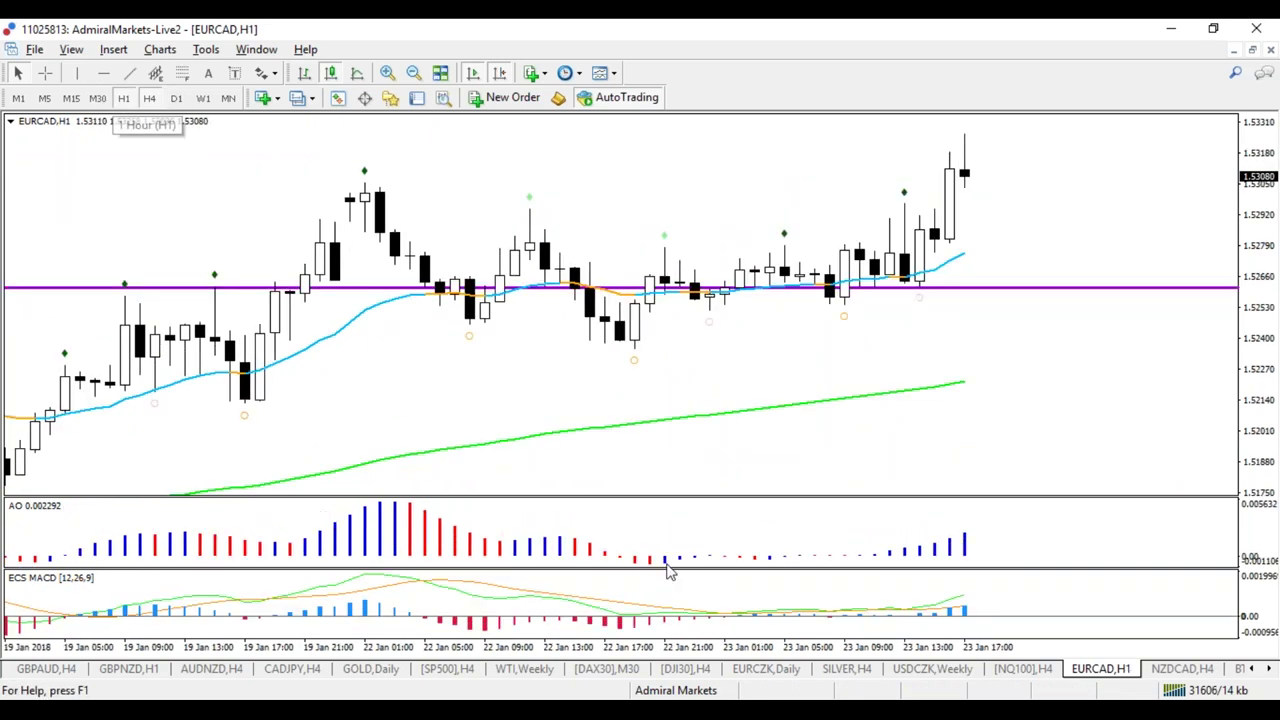
pyautogui.press('-')
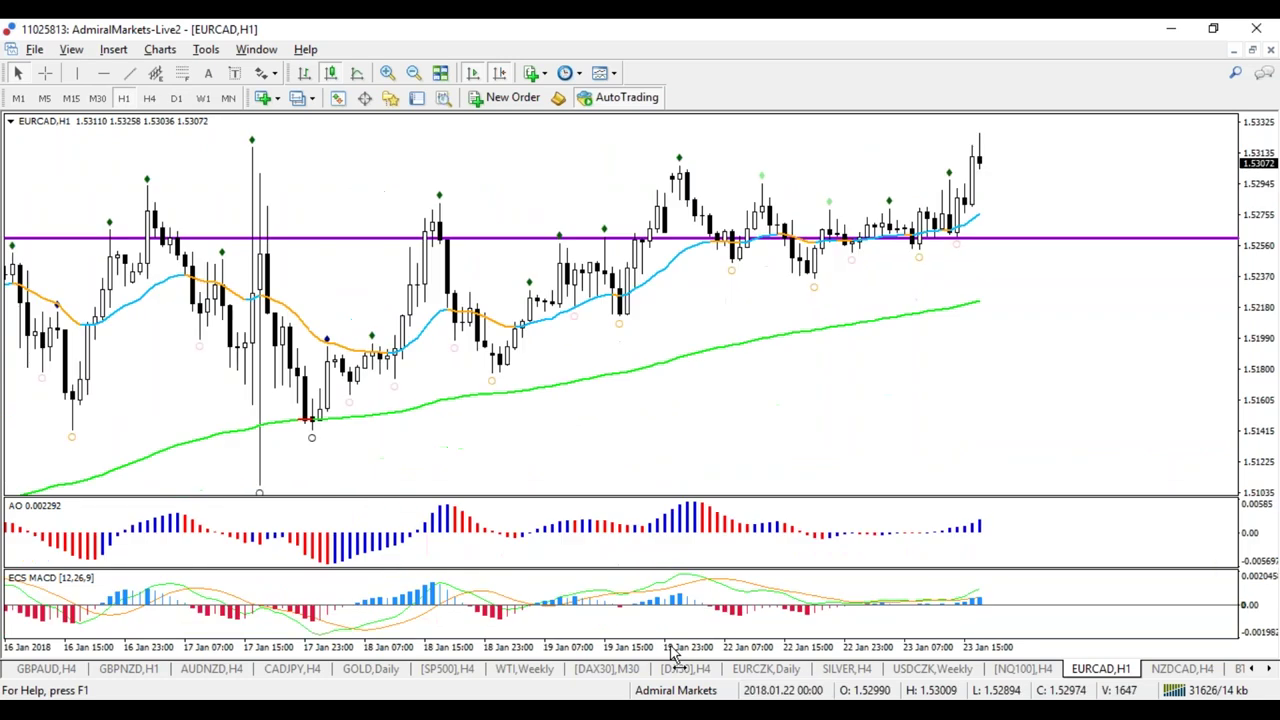
pyautogui.press('+')
pyautogui.press('+')
pyautogui.press('-')
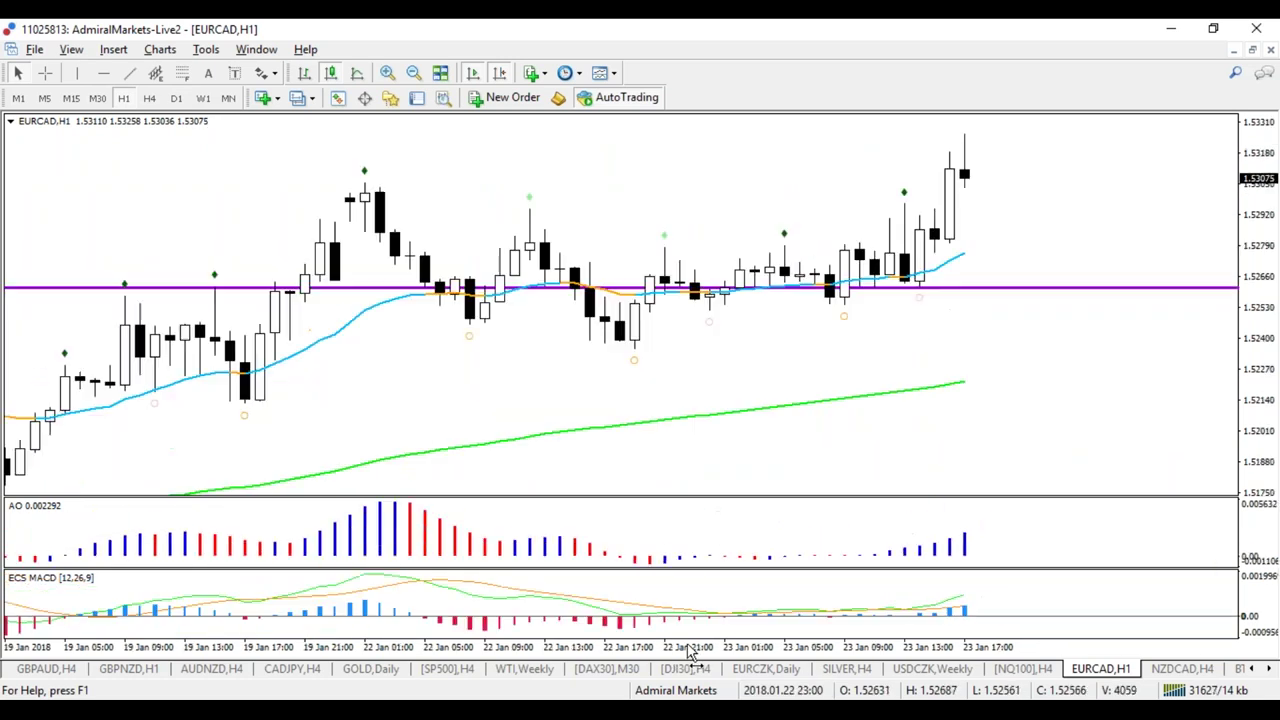
pyautogui.press('-')
pyautogui.press('-')
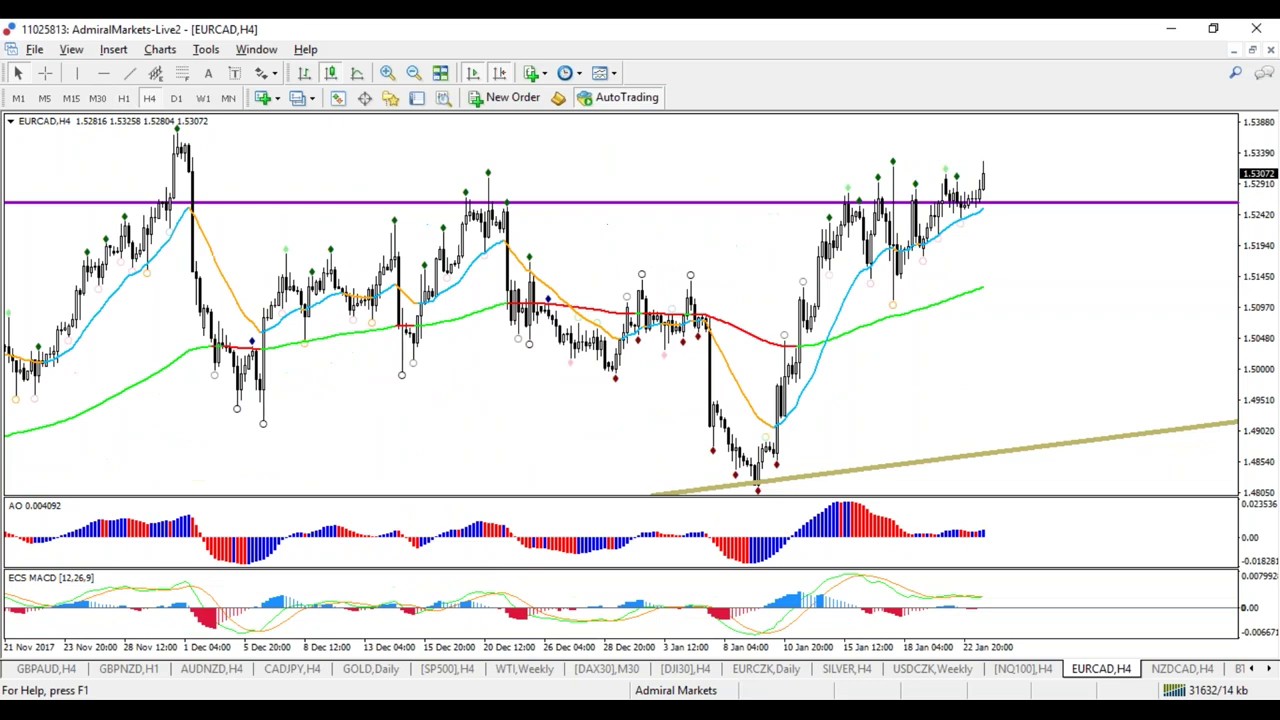
# Enlarge the ECS MACD pane on EURCAD H4 and examine the indicator against the recent price swings
pyautogui.press('+')
pyautogui.press('+')
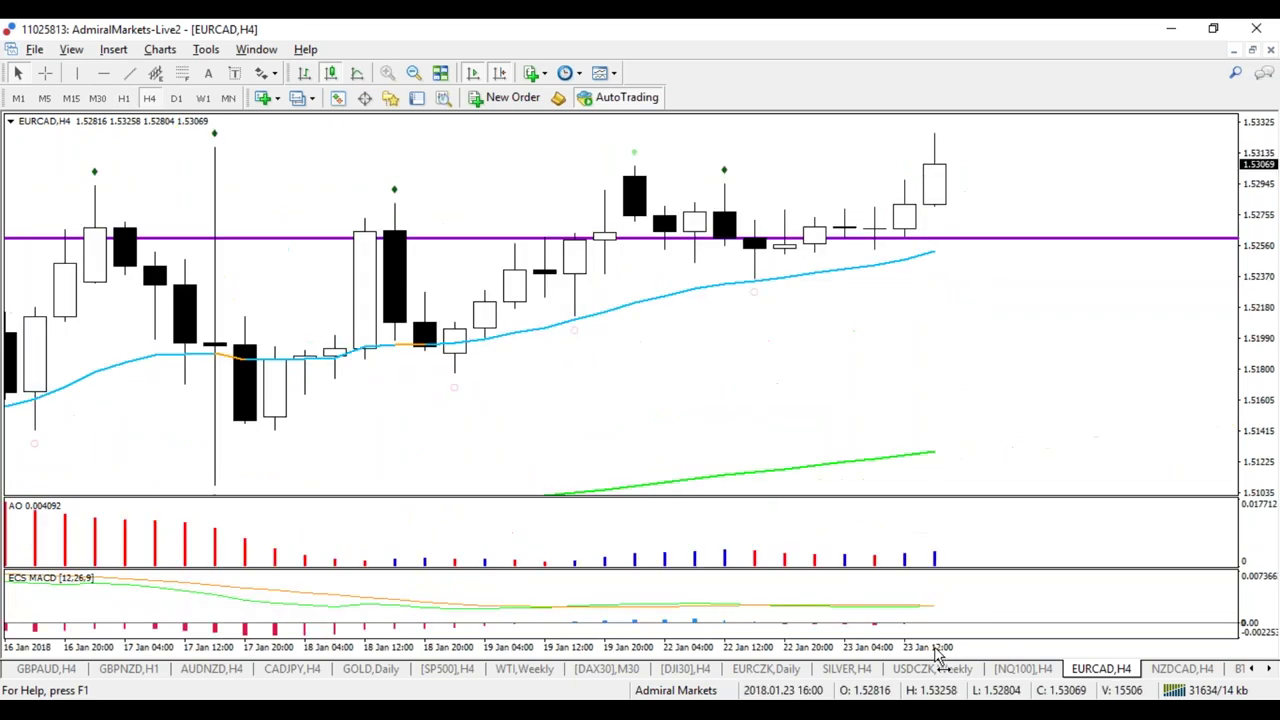
pyautogui.press('-')
pyautogui.press('-')
pyautogui.press('-')
pyautogui.moveTo(964, 569); pyautogui.dragTo(964, 479)
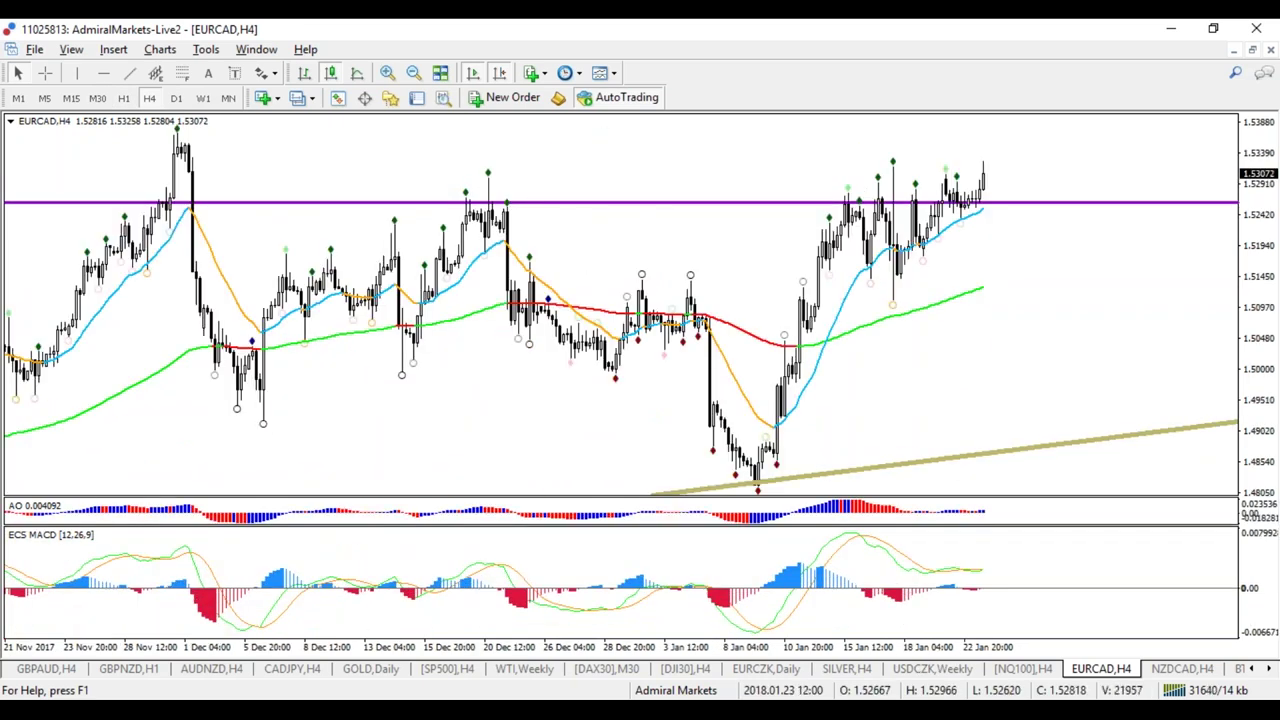
pyautogui.press('+')
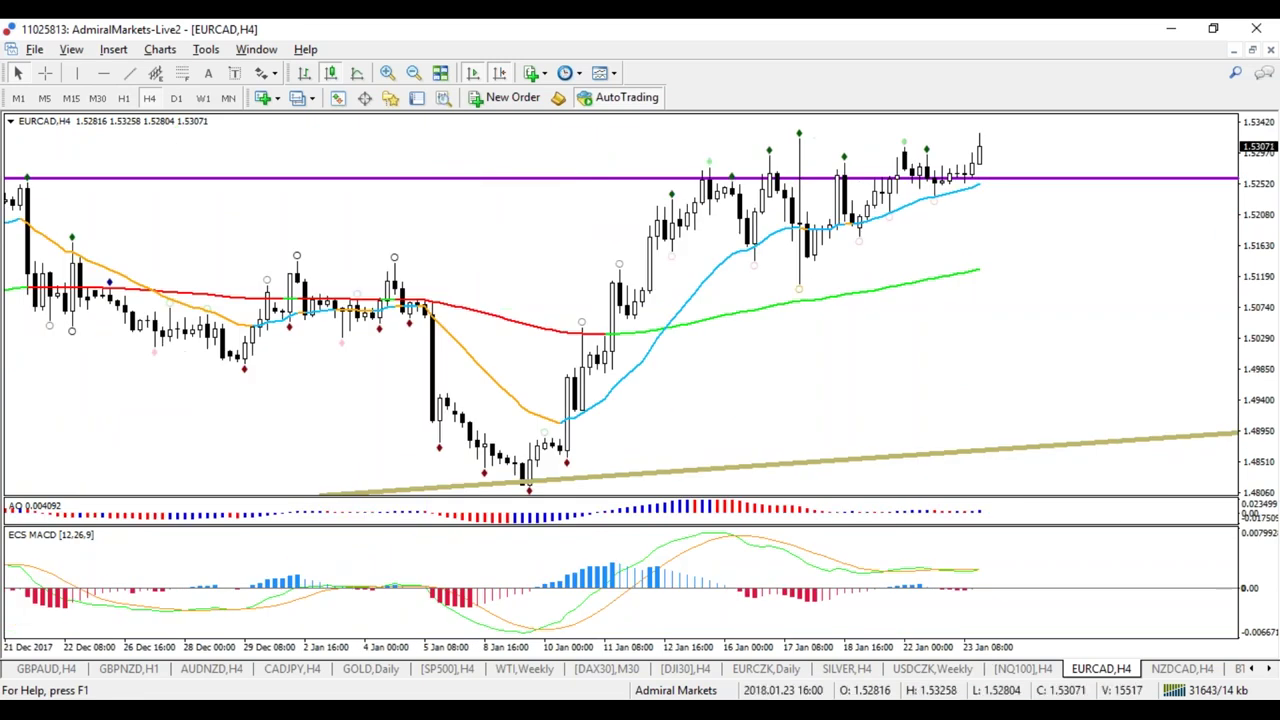
# Switch EURCAD to Daily and examine the latest candle against the purple line and the previous highs
pyautogui.click(175, 98)
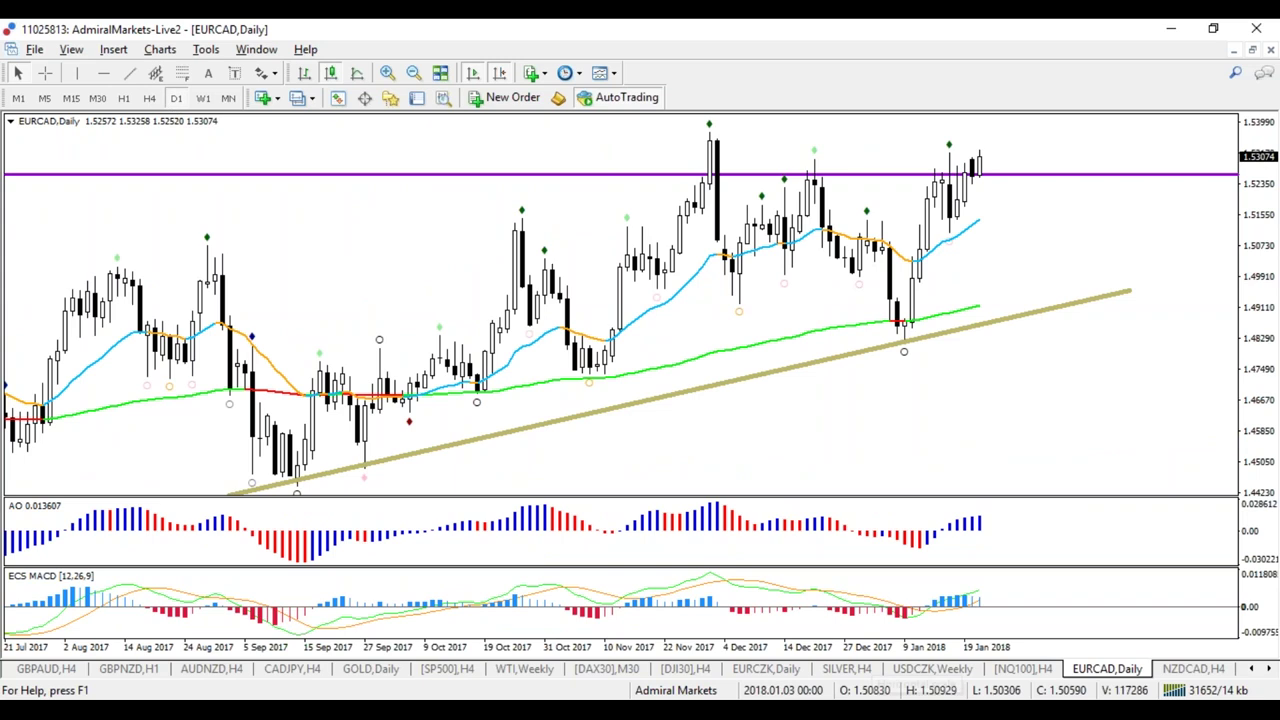
pyautogui.press('+')
pyautogui.press('+')
pyautogui.press('-')
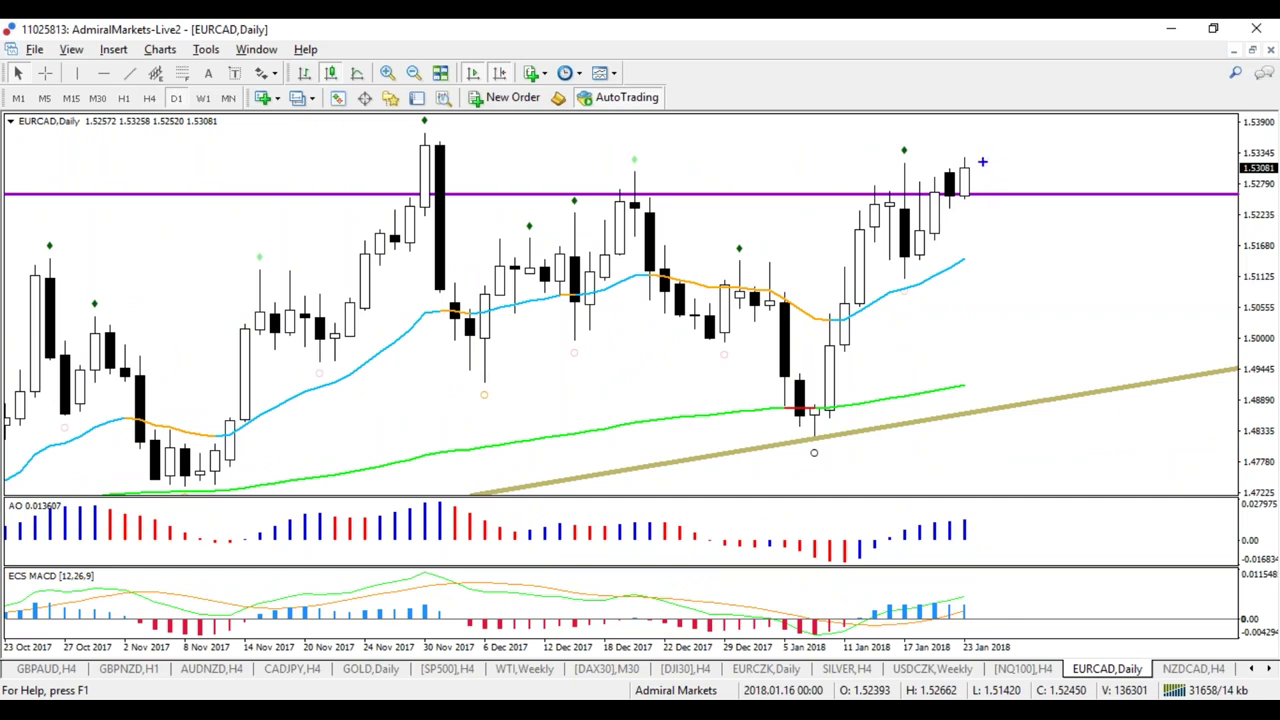
pyautogui.moveTo(978, 157)
pyautogui.mouseDown()
pyautogui.moveTo(940, 190)
pyautogui.moveTo(954, 203)
pyautogui.moveTo(981, 182)
pyautogui.moveTo(977, 157)
pyautogui.mouseUp()
pyautogui.press('Escape')
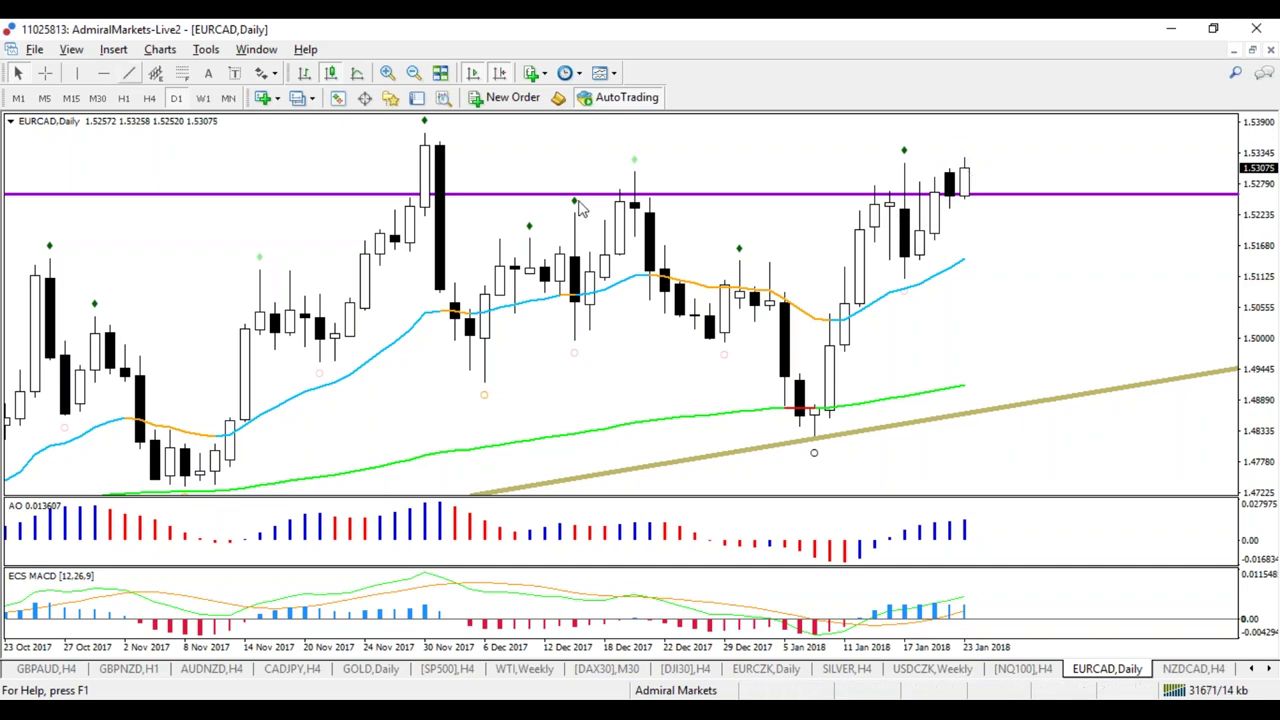
# Move the purple horizontal line on EURCAD Daily up to about 1.5302, and add a second horizontal line at about 1.5315
pyautogui.moveTo(728, 193); pyautogui.dragTo(735, 173)
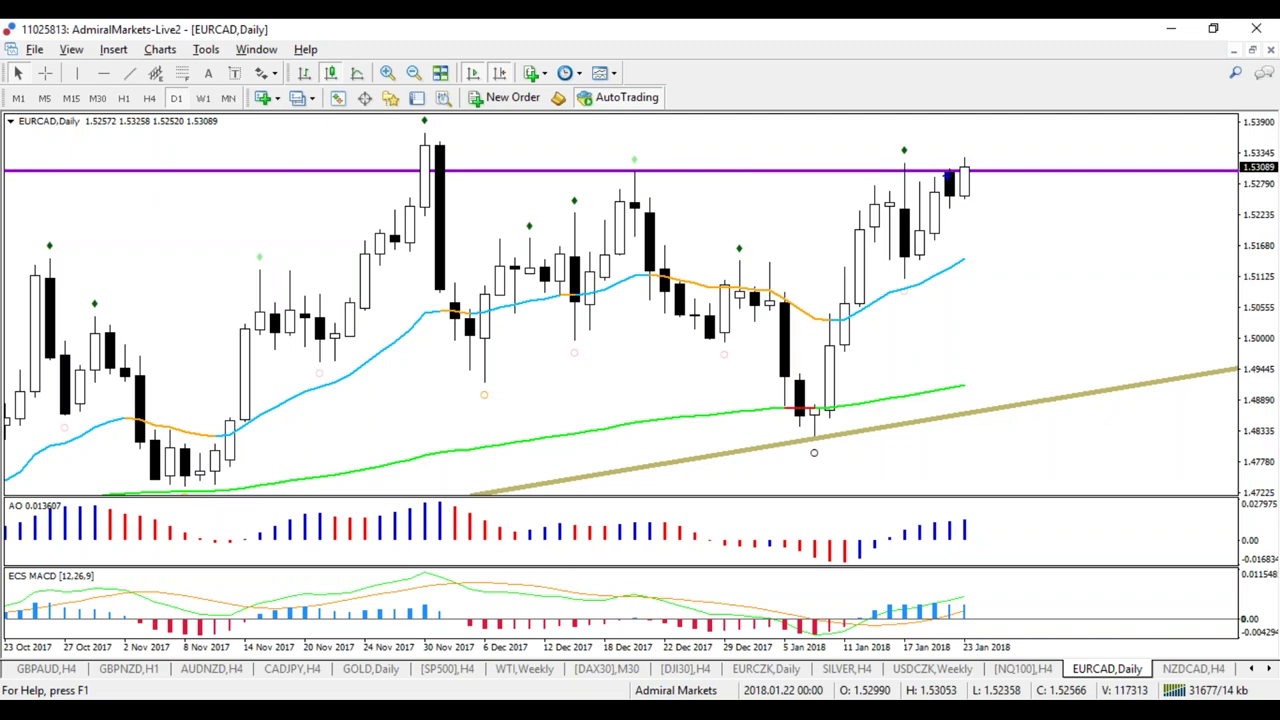
pyautogui.click(45, 73)
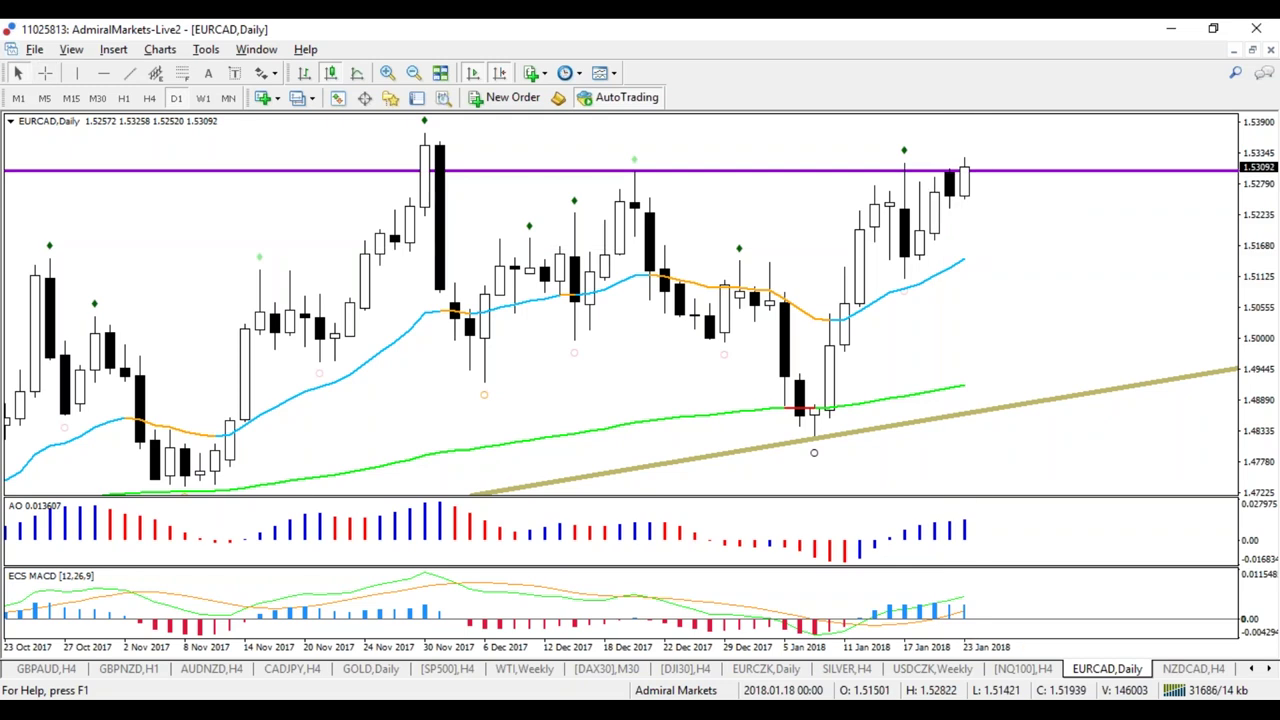
pyautogui.click(103, 74)
pyautogui.click(1018, 162)
pyautogui.middleClick(1014, 189)
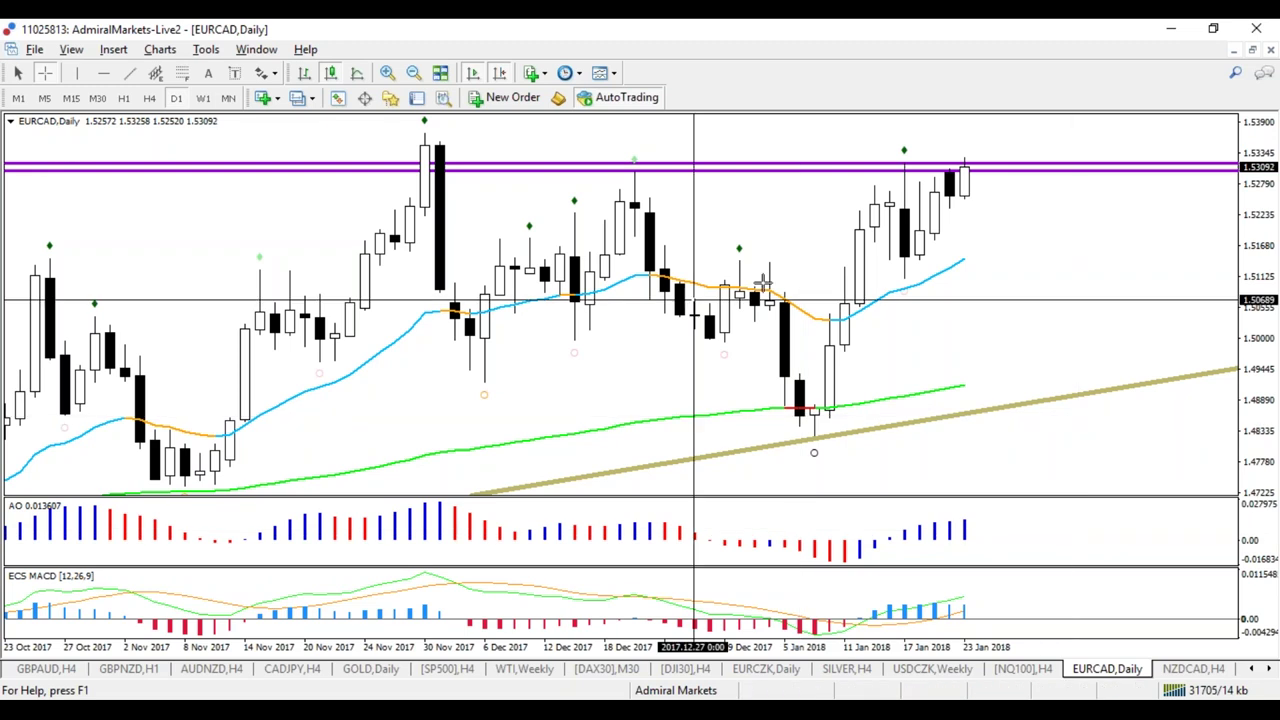
# Review price around the two purple horizontal lines on EURCAD H1 and M15
pyautogui.click(124, 97)
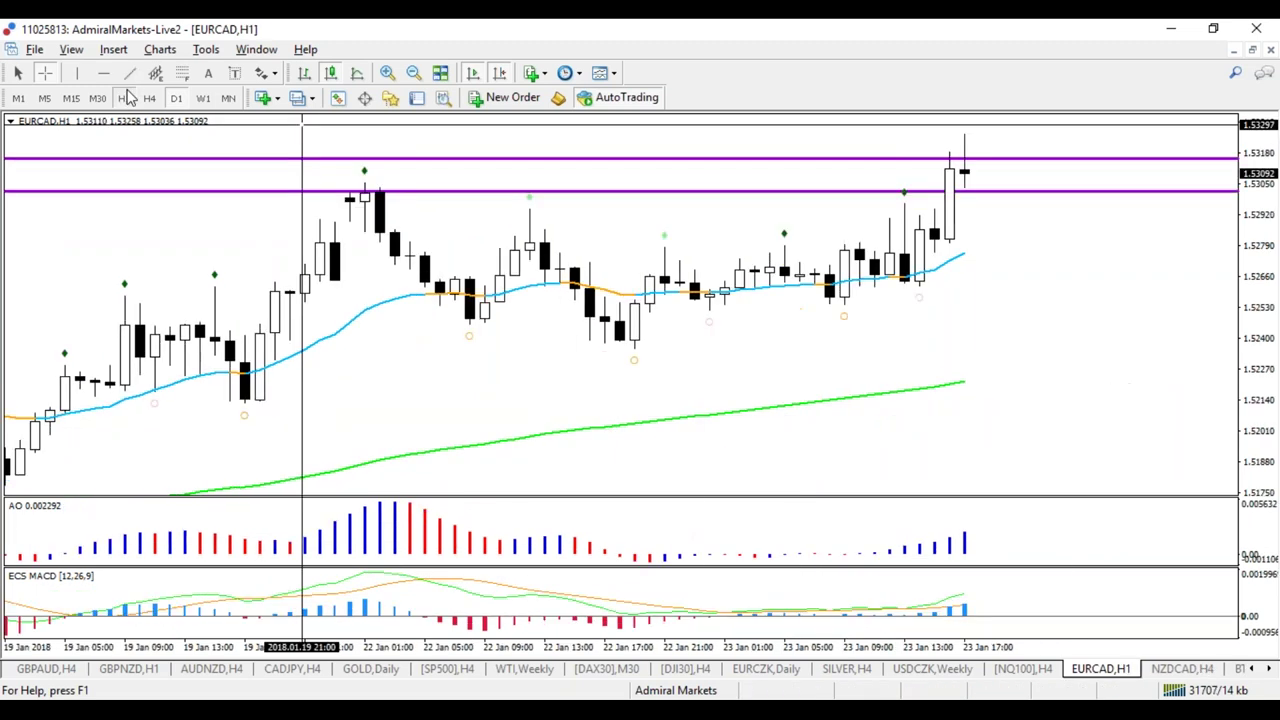
pyautogui.click(71, 97)
pyautogui.press('-')
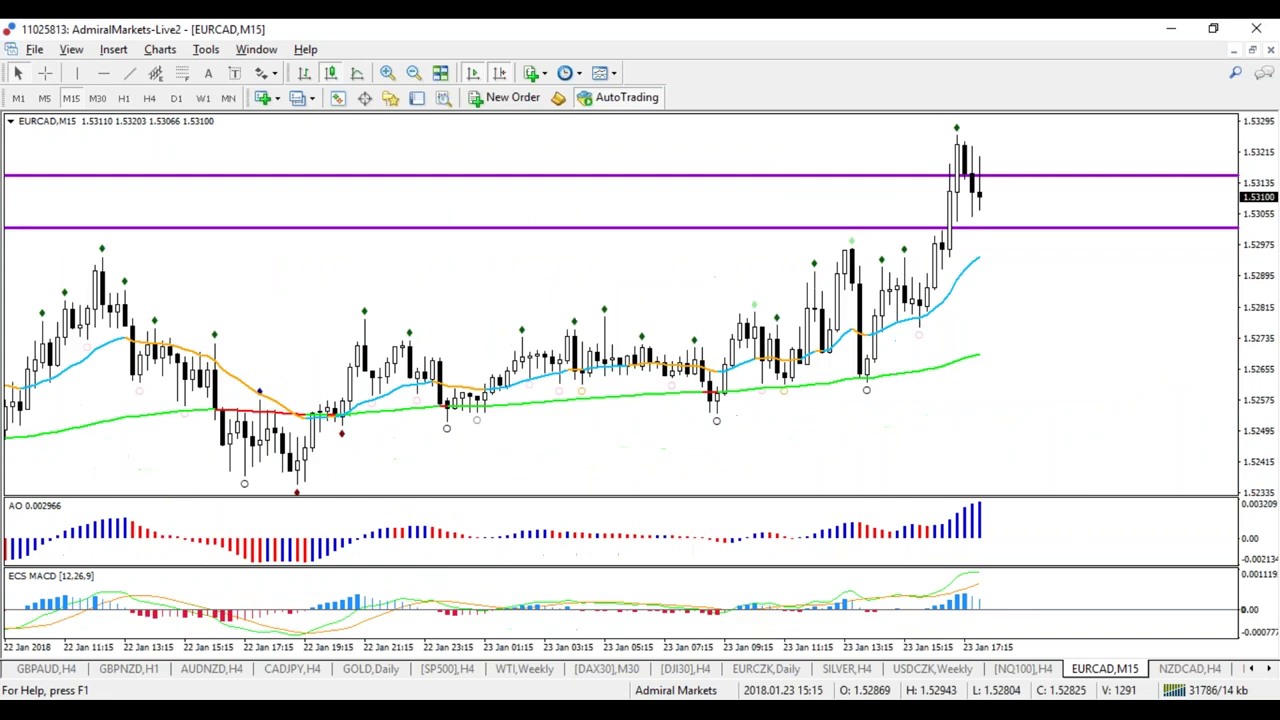
pyautogui.press('-')
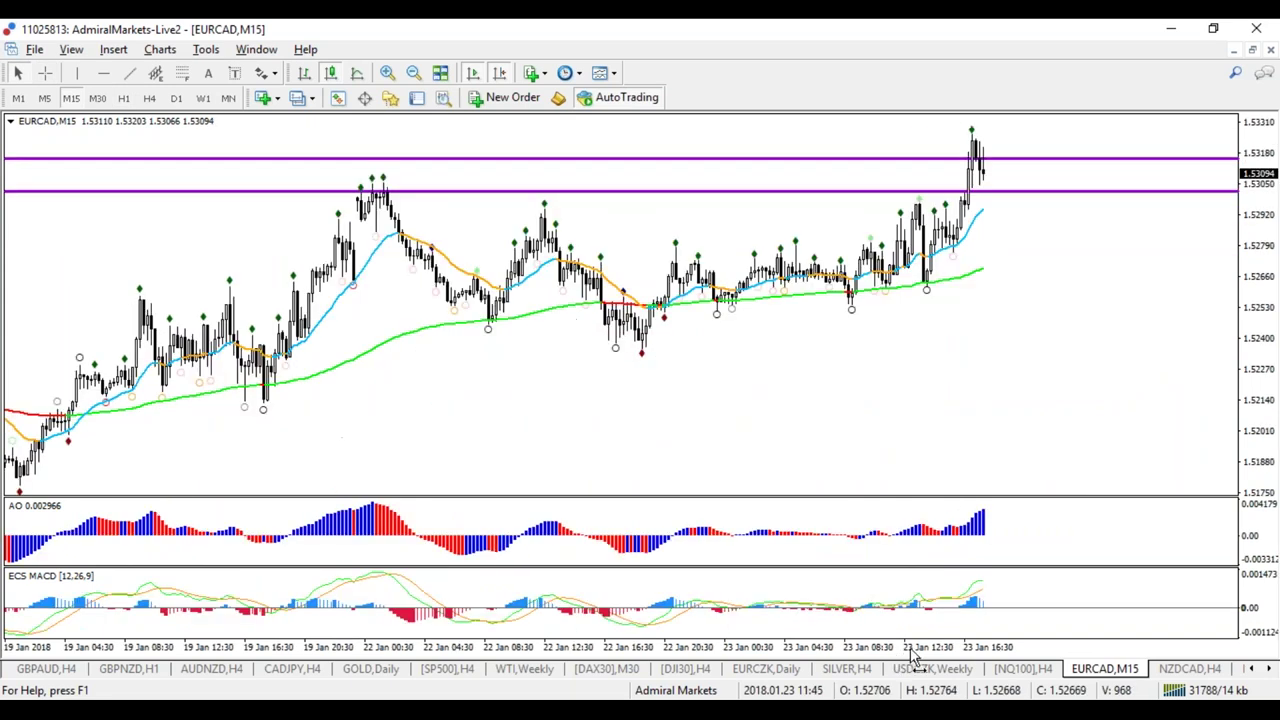
pyautogui.press('+')
# Sketch a rise and choppy pullback on EURCAD M15, circle the retest zone at the two purple lines, and clear the drawings
pyautogui.moveTo(980, 200)
pyautogui.mouseDown()
pyautogui.moveTo(1000, 90)
pyautogui.moveTo(1062, 134)
pyautogui.moveTo(1142, 158)
pyautogui.mouseUp()
pyautogui.press('r')
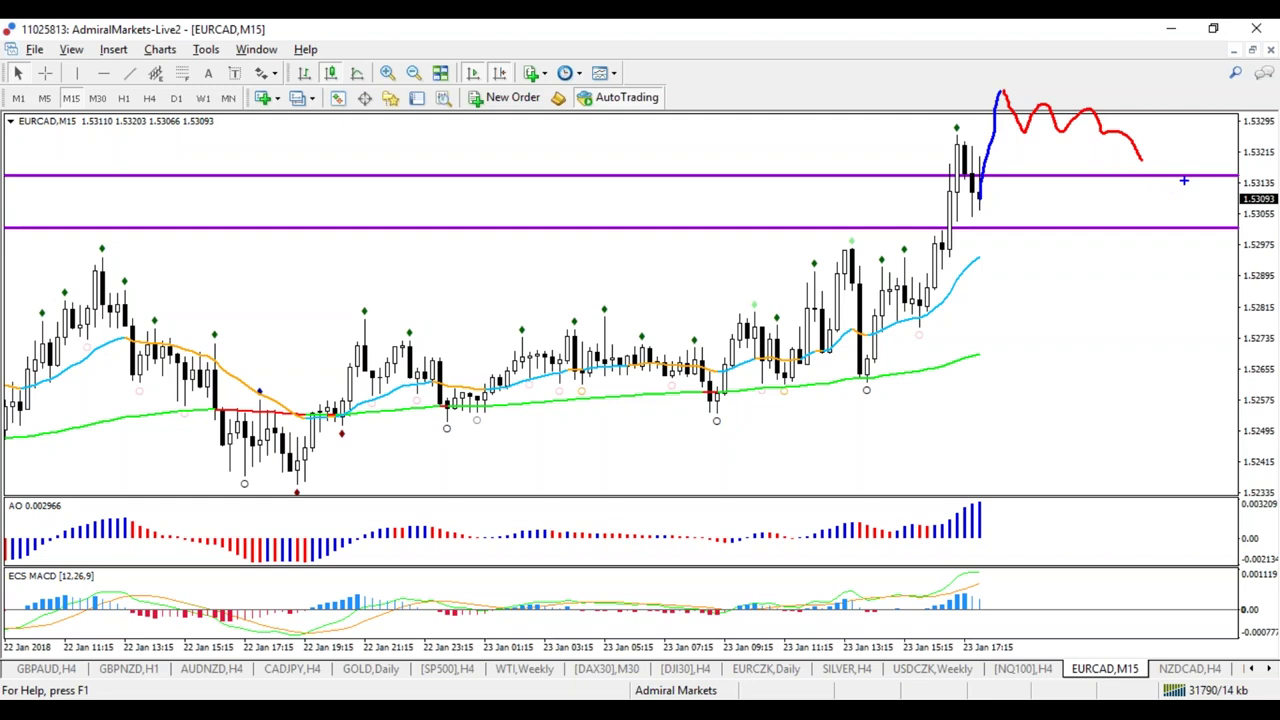
pyautogui.press('b')
pyautogui.moveTo(1207, 172)
pyautogui.mouseDown()
pyautogui.moveTo(1108, 158)
pyautogui.moveTo(1248, 205)
pyautogui.moveTo(1192, 162)
pyautogui.mouseUp()
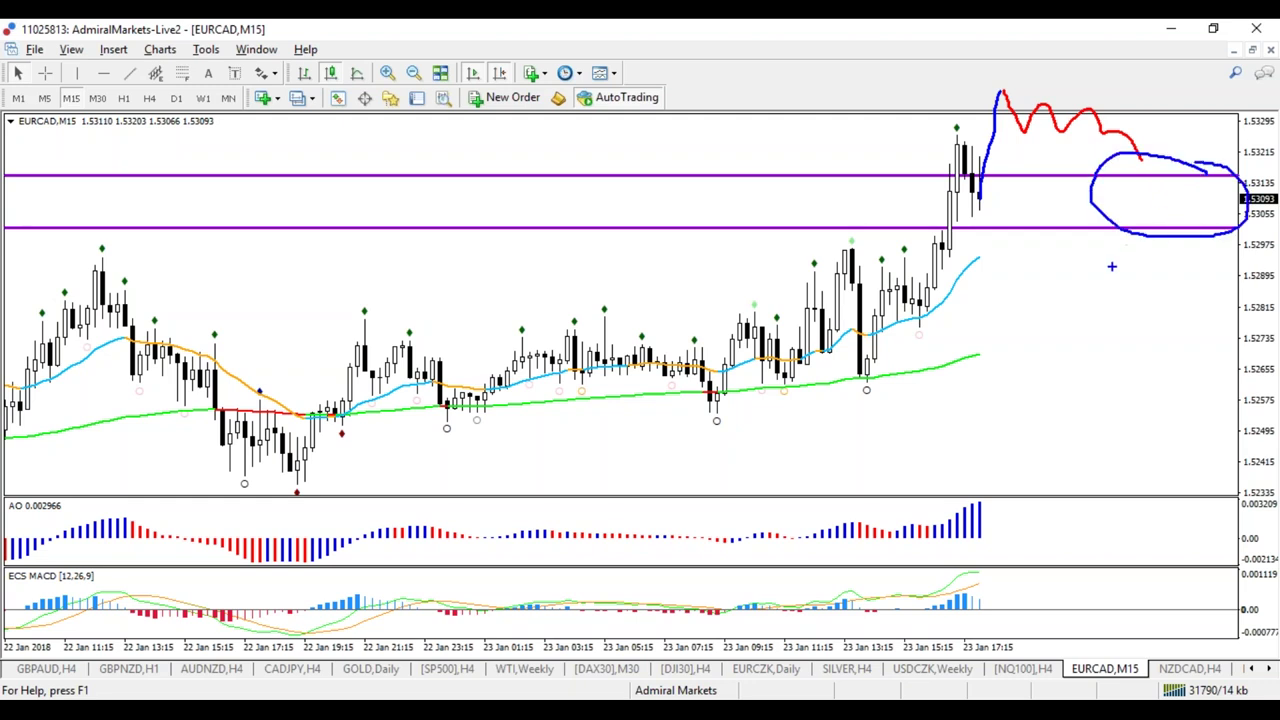
pyautogui.press('Escape')
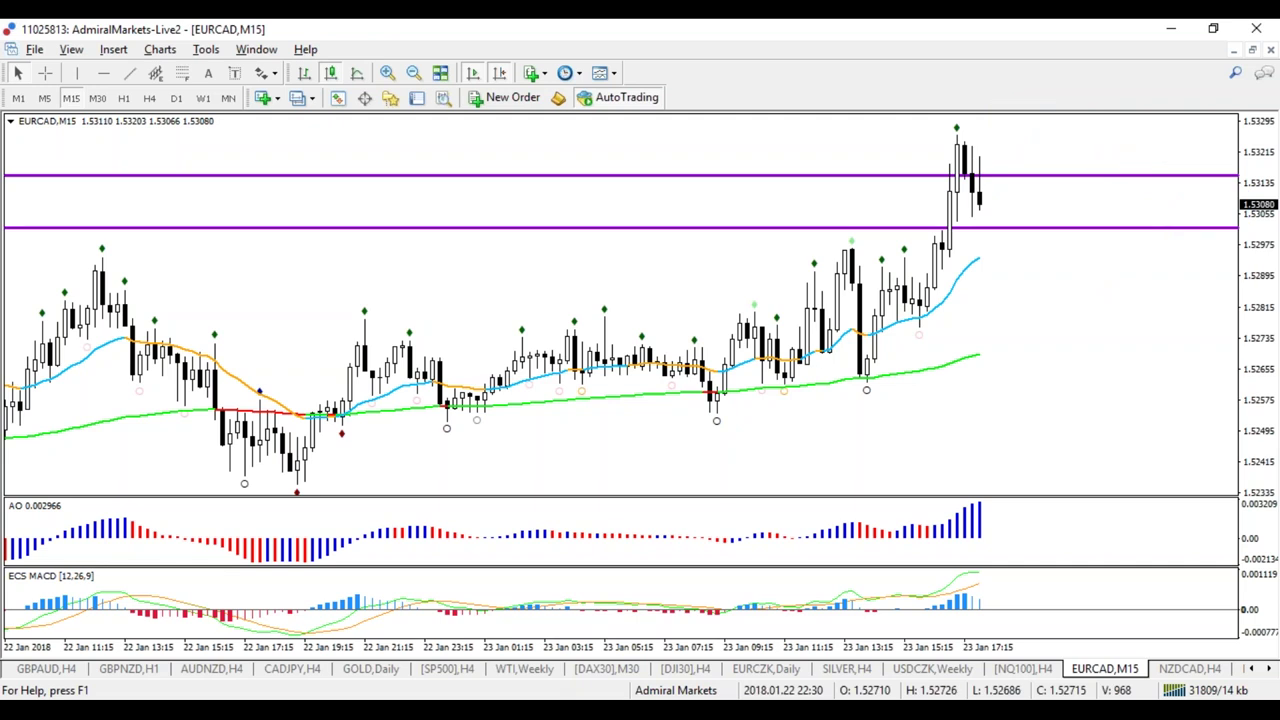
# Return EURCAD to Daily, sketch a breakout, retest and rise at the purple lines plus the January rally, and clear the sketches
pyautogui.click(123, 97)
pyautogui.click(148, 97)
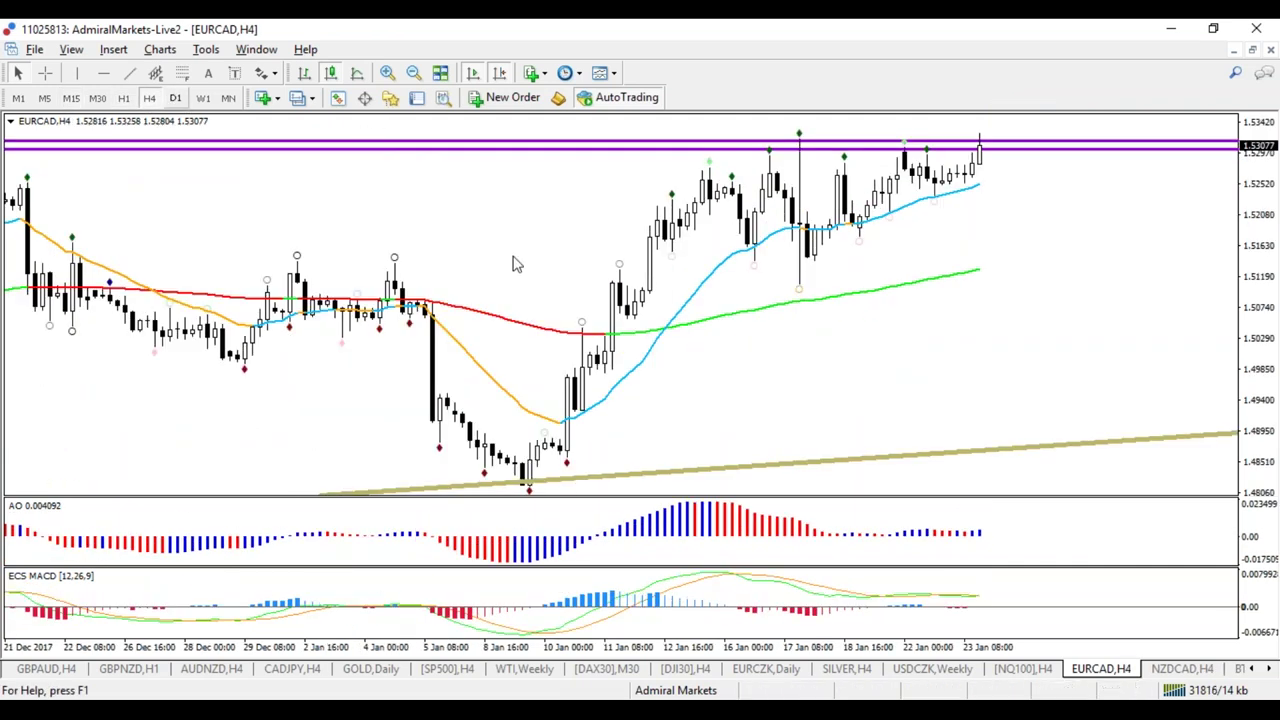
pyautogui.click(175, 97)
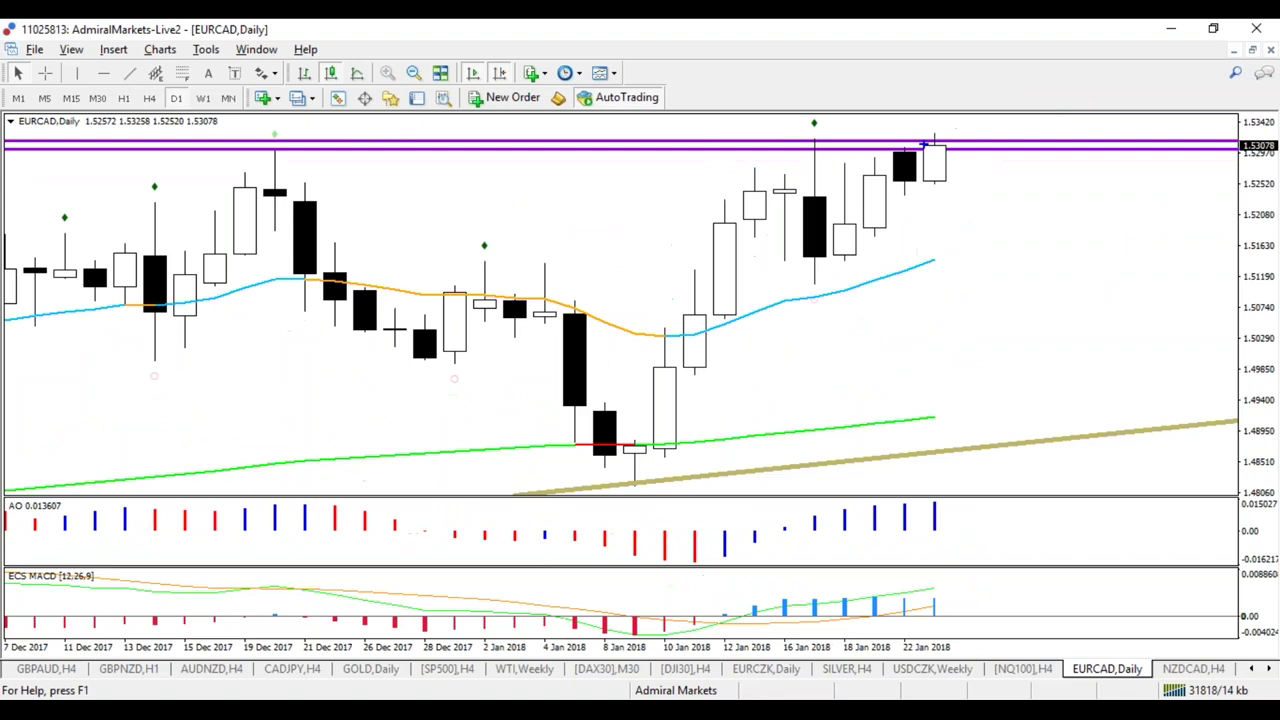
pyautogui.moveTo(937, 116); pyautogui.dragTo(947, 150)
pyautogui.moveTo(944, 118)
pyautogui.mouseDown()
pyautogui.moveTo(982, 151)
pyautogui.moveTo(1016, 94)
pyautogui.moveTo(1030, 100)
pyautogui.mouseUp()
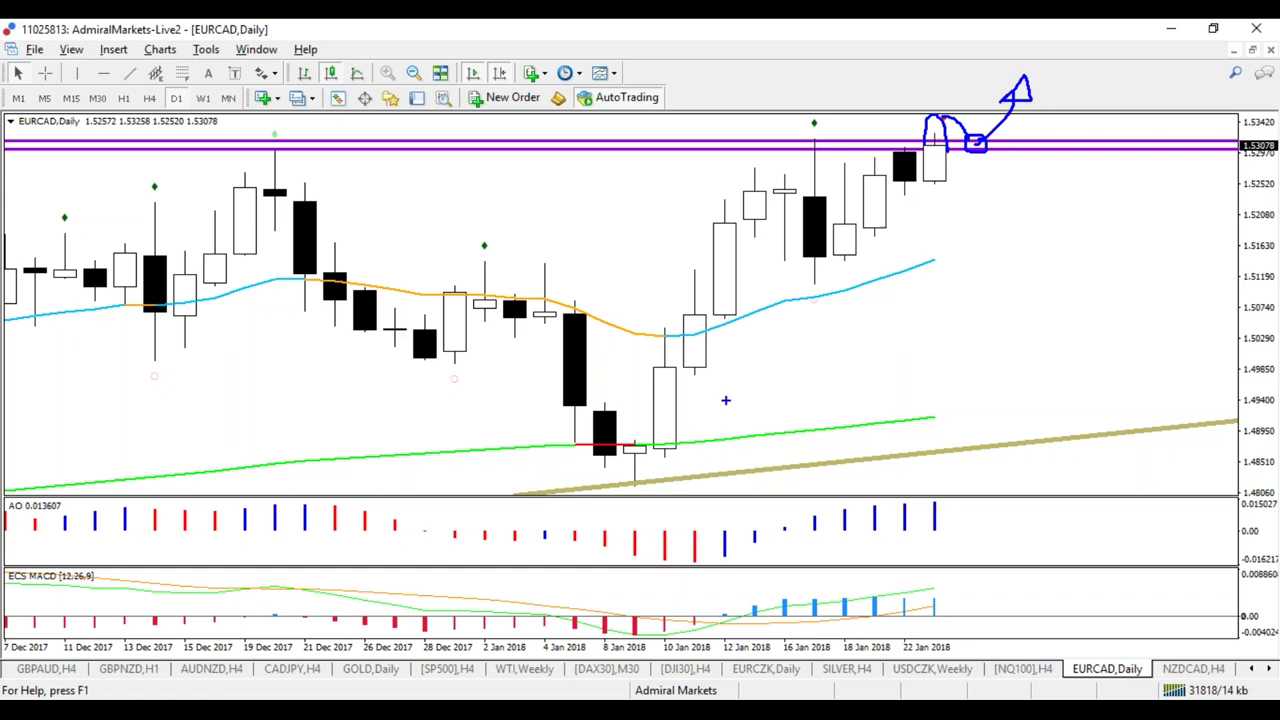
pyautogui.moveTo(633, 485)
pyautogui.mouseDown()
pyautogui.moveTo(720, 184)
pyautogui.moveTo(667, 187)
pyautogui.mouseUp()
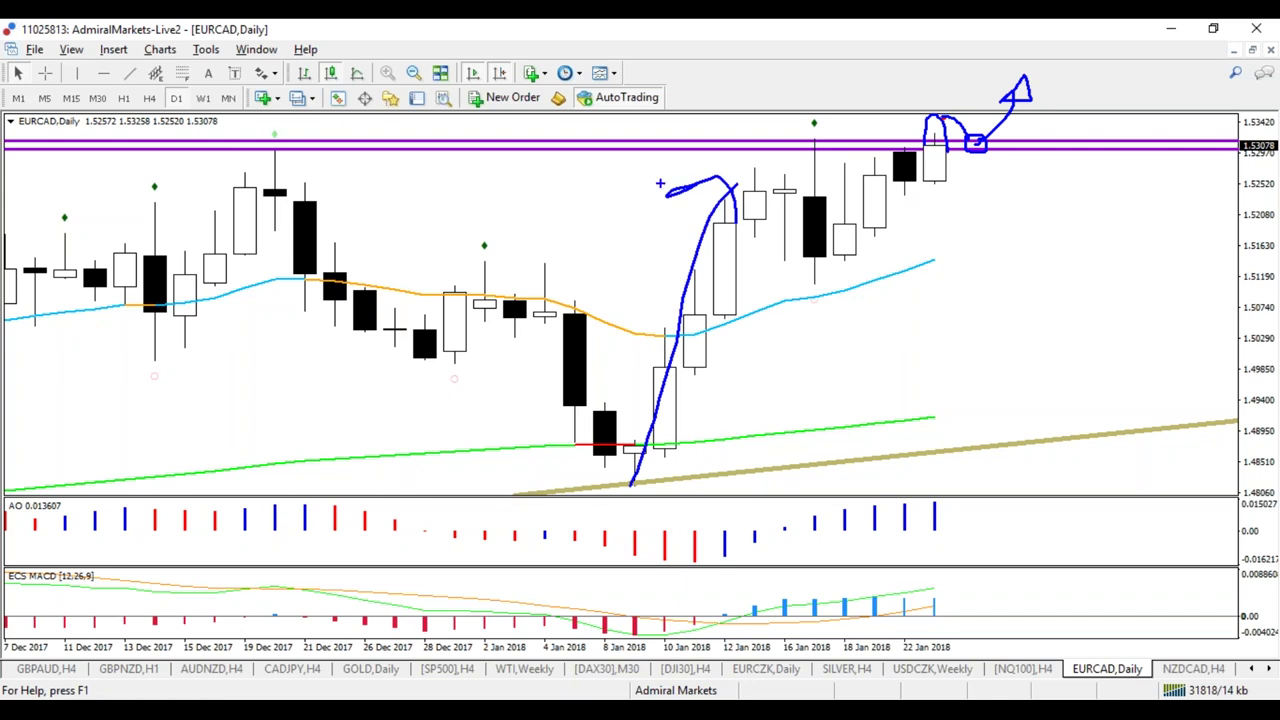
pyautogui.press('Escape')
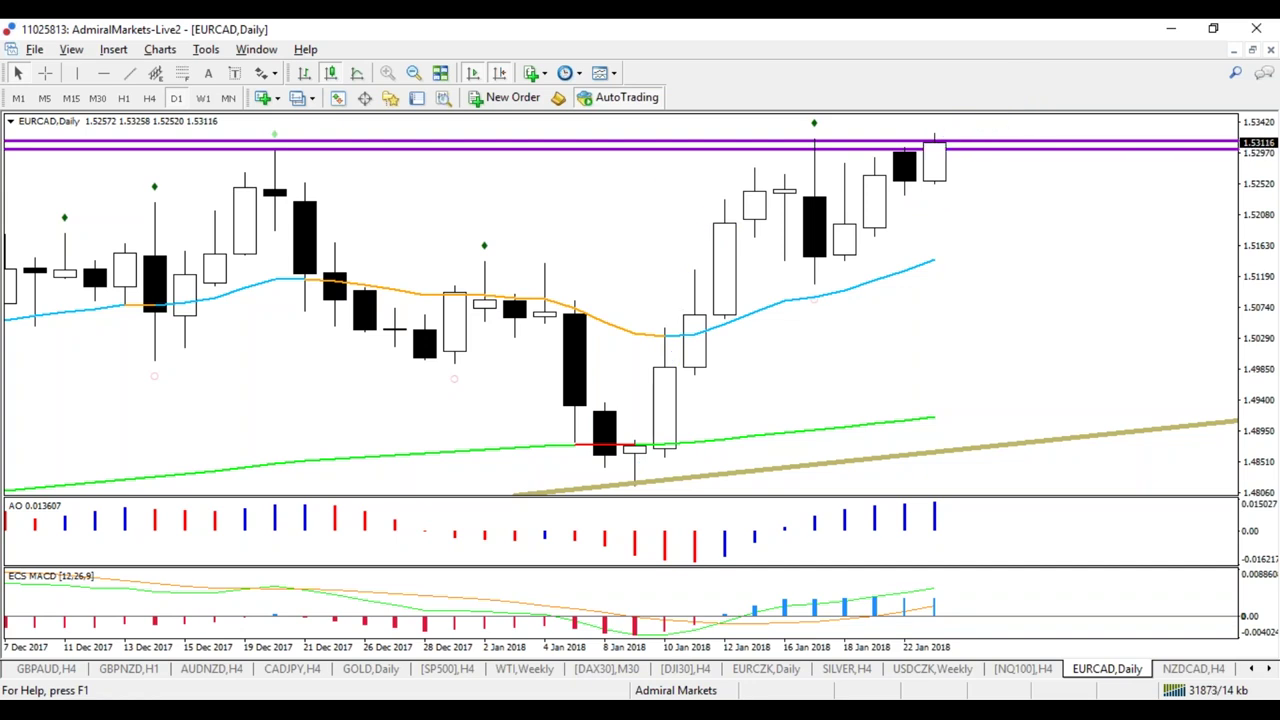
# Circle the latest EURCAD Daily candle at the purple lines, clear the marking, and inspect the candles with the crosshair
pyautogui.moveTo(955, 140)
pyautogui.mouseDown()
pyautogui.moveTo(925, 176)
pyautogui.moveTo(962, 142)
pyautogui.moveTo(934, 122)
pyautogui.mouseUp()
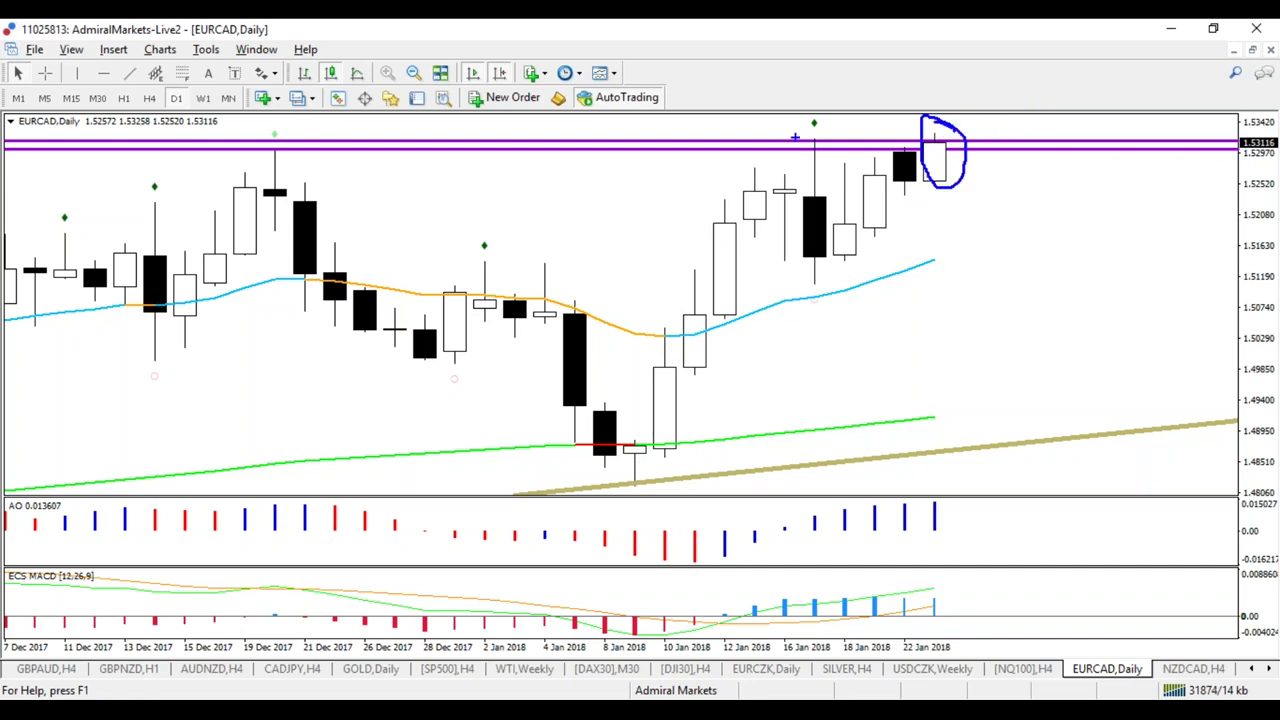
pyautogui.press('Escape')
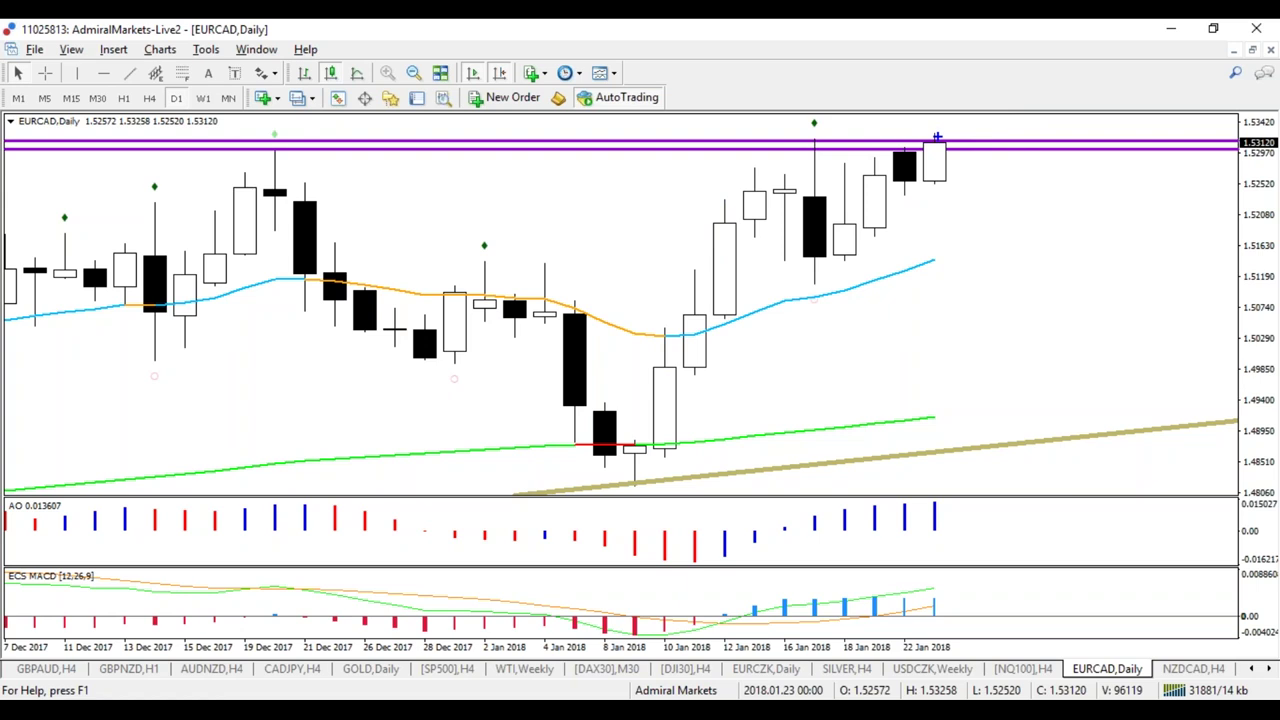
pyautogui.middleClick(786, 150)
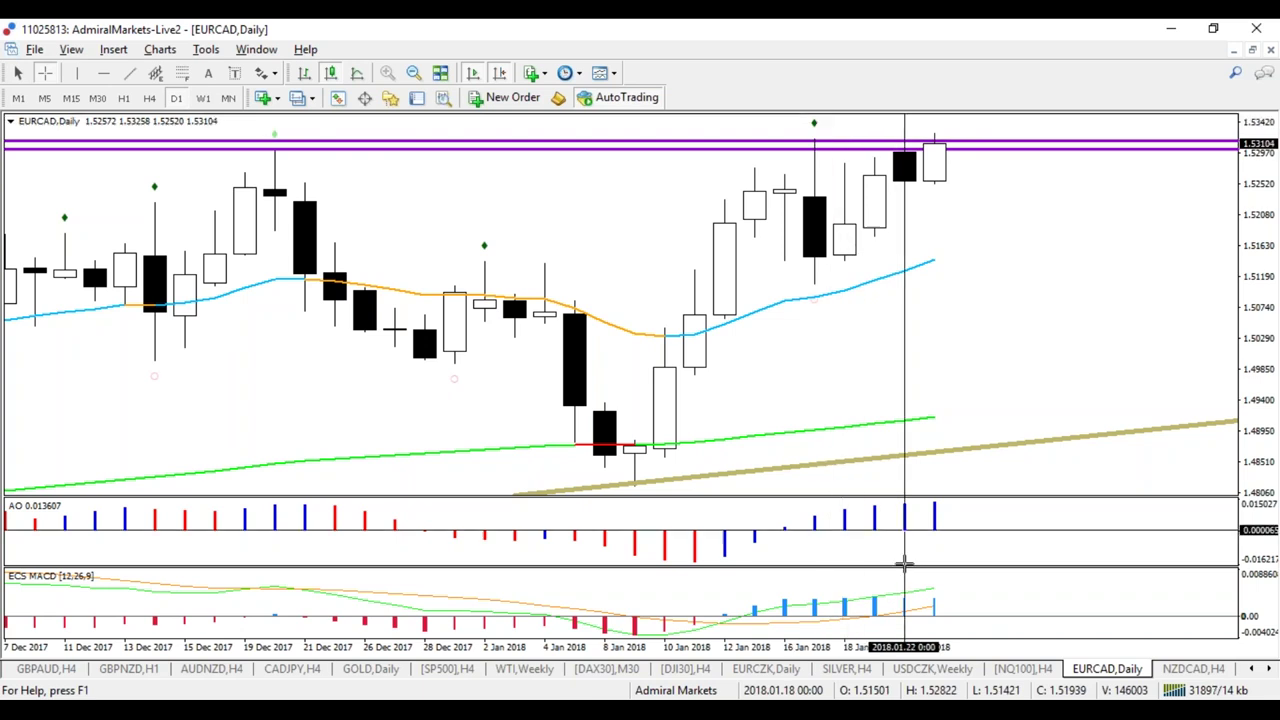
# Bring up the EURJPY H4 chart
pyautogui.click(1255, 669)
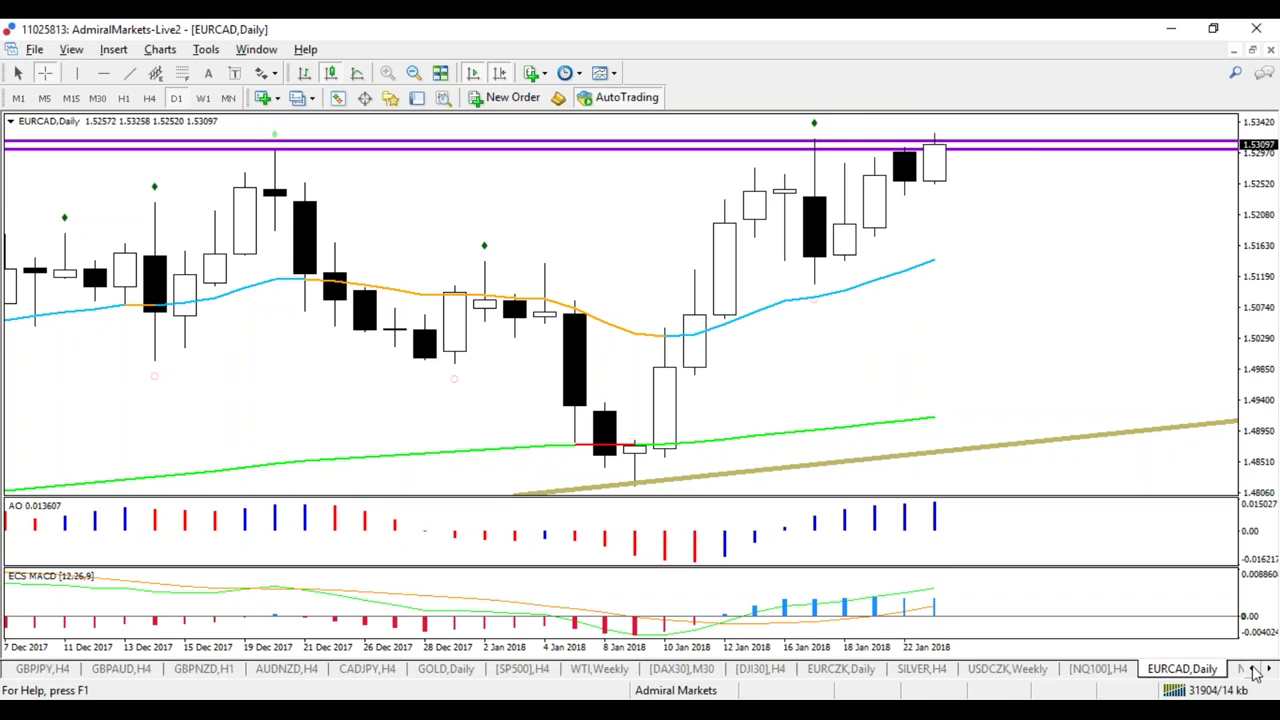
pyautogui.click(1255, 669)
pyautogui.click(1255, 669)
pyautogui.click(1255, 669)
pyautogui.click(1255, 669)
pyautogui.click(1255, 669)
pyautogui.click(1255, 669)
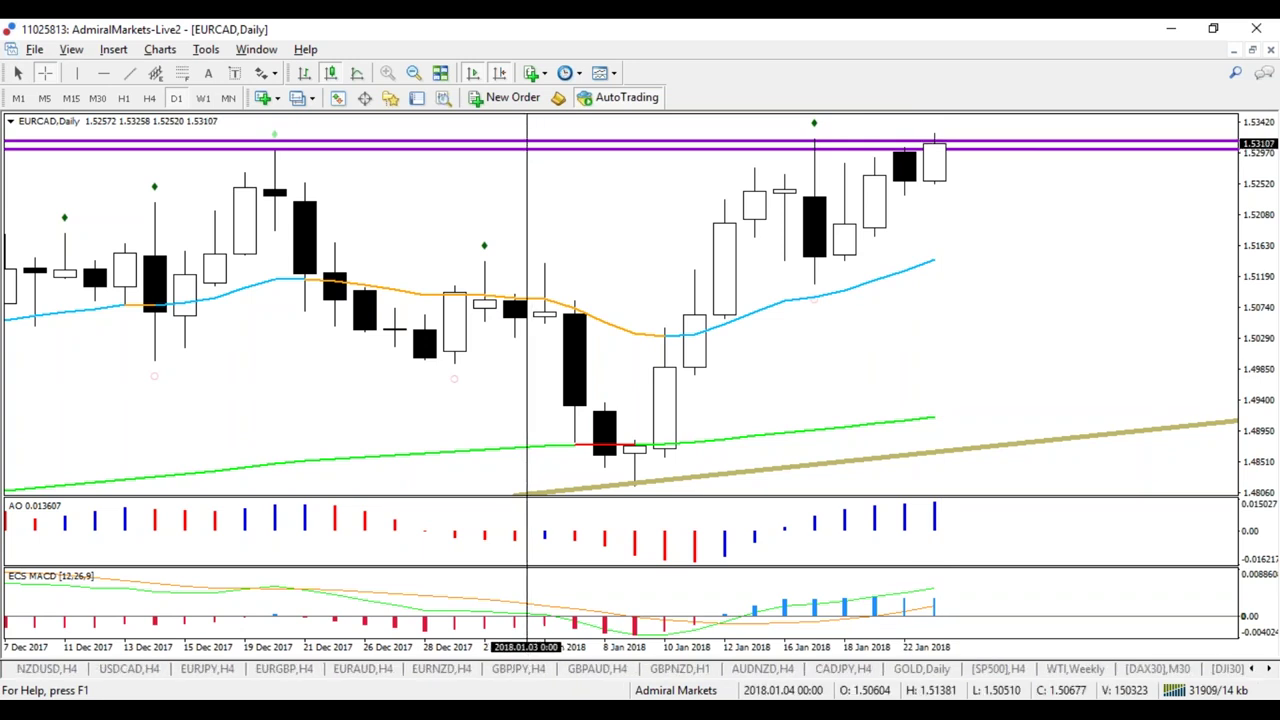
pyautogui.click(207, 669)
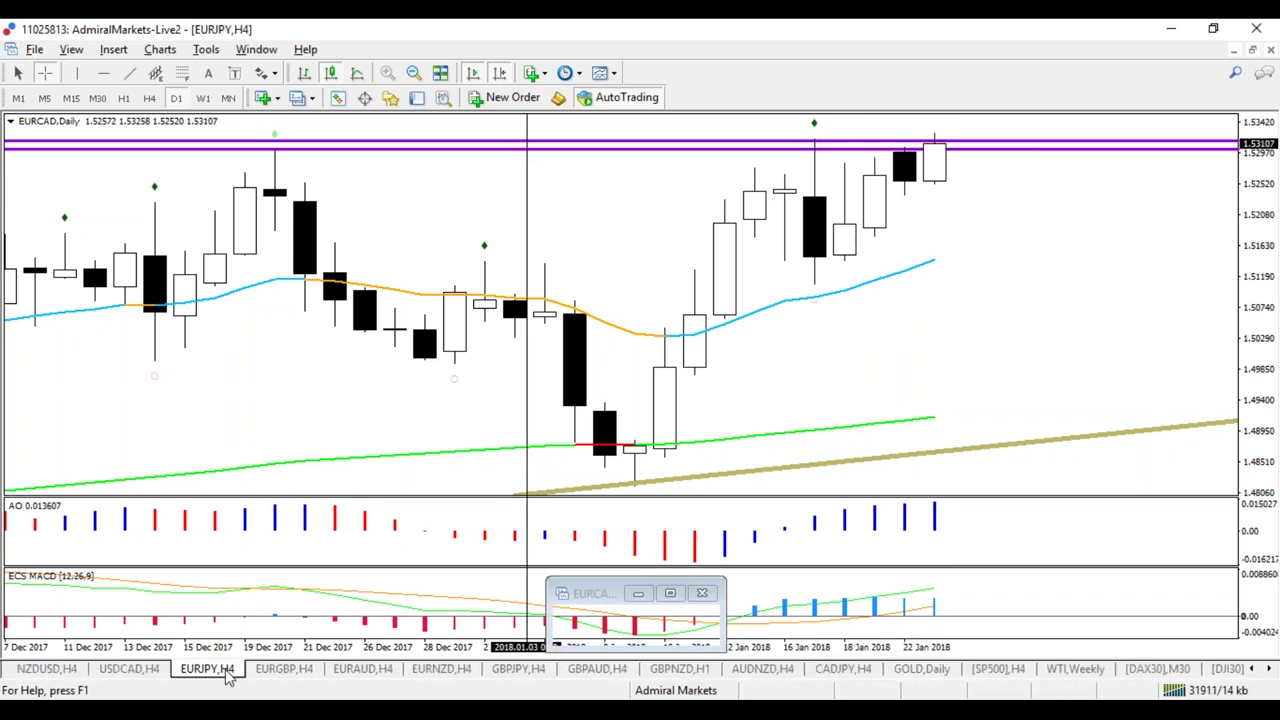
# Extend the lower trend line on EURJPY H4 beyond the latest candle and realign the upper one along the January highs
pyautogui.moveTo(853, 266); pyautogui.dragTo(1036, 266)
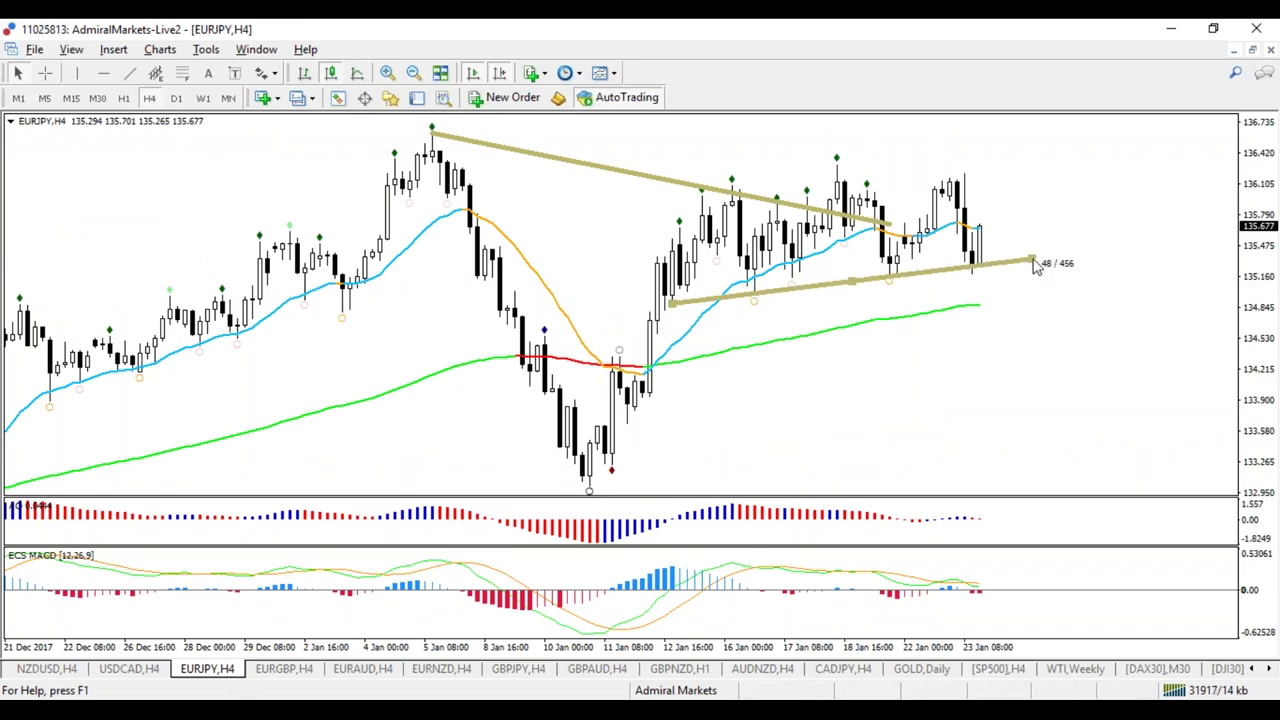
pyautogui.moveTo(889, 222); pyautogui.dragTo(1044, 189)
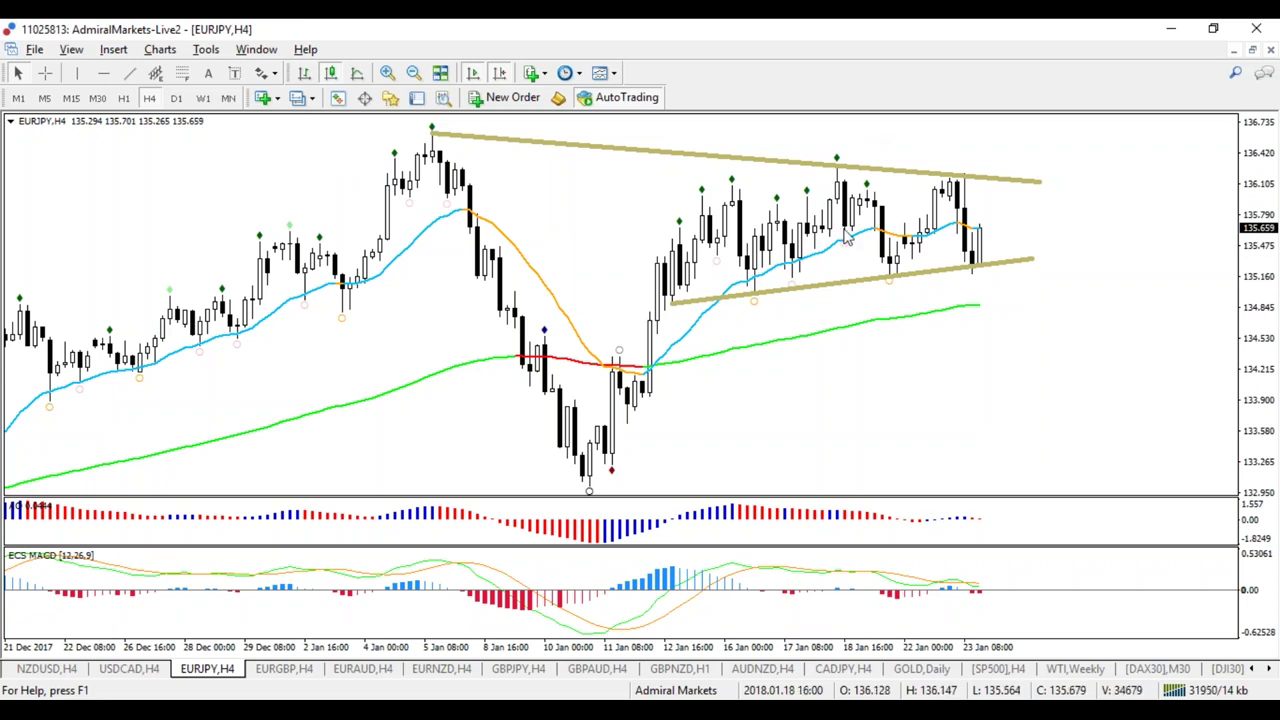
pyautogui.moveTo(840, 221)
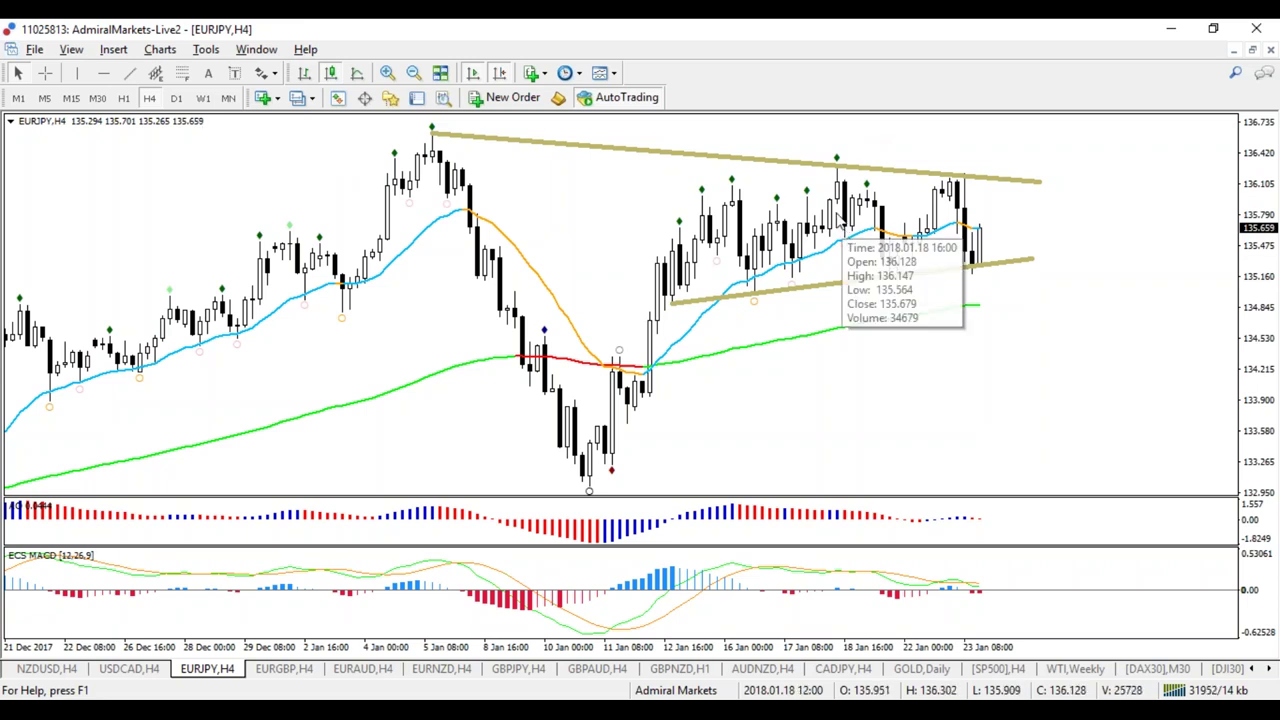
pyautogui.click(123, 97)
pyautogui.click(148, 97)
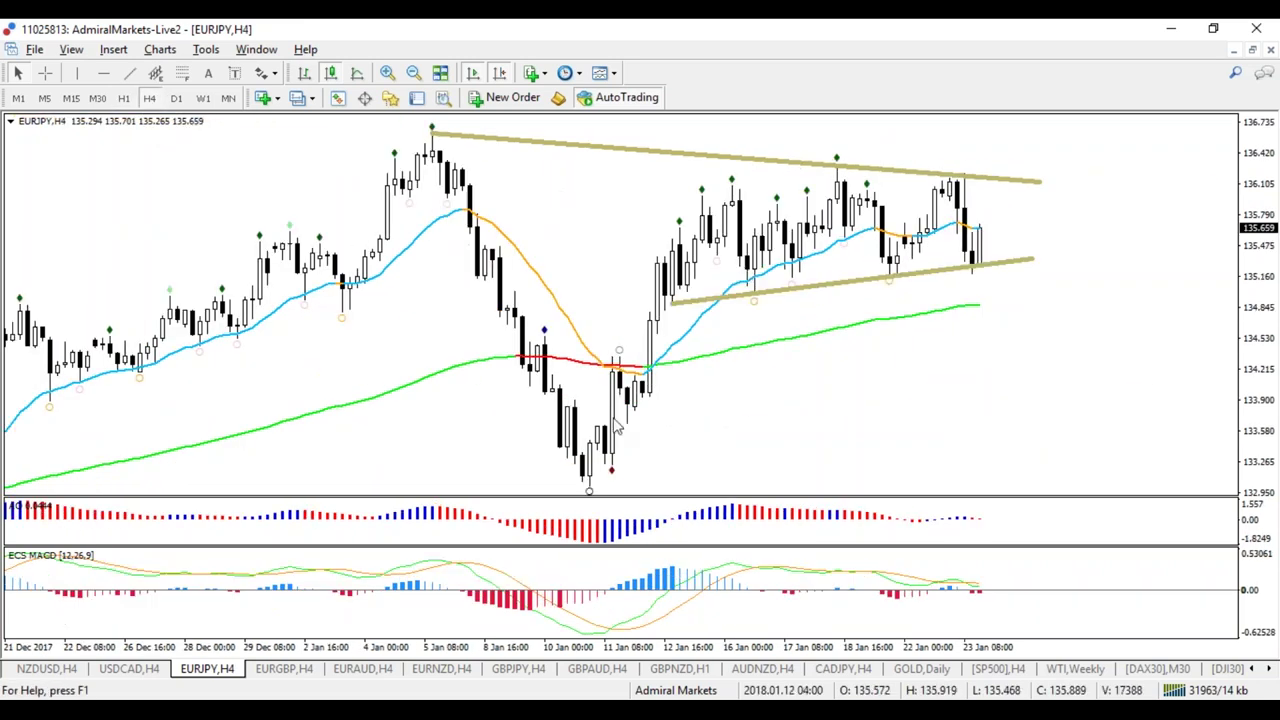
# Sketch the blue January rally and the red sideways swings on EURJPY H4, and clear the sketches
pyautogui.moveTo(578, 475); pyautogui.dragTo(705, 187)
pyautogui.moveTo(706, 180)
pyautogui.mouseDown()
pyautogui.moveTo(736, 243)
pyautogui.moveTo(830, 178)
pyautogui.moveTo(972, 216)
pyautogui.mouseUp()
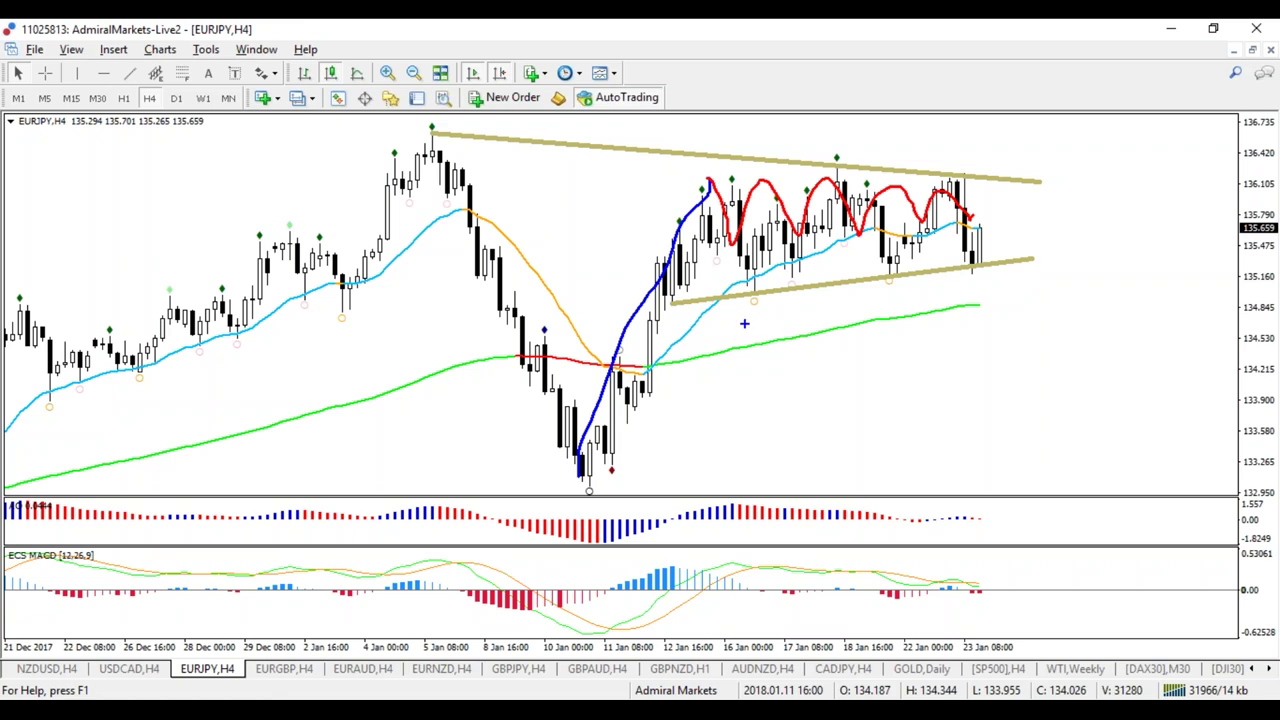
pyautogui.press('Escape')
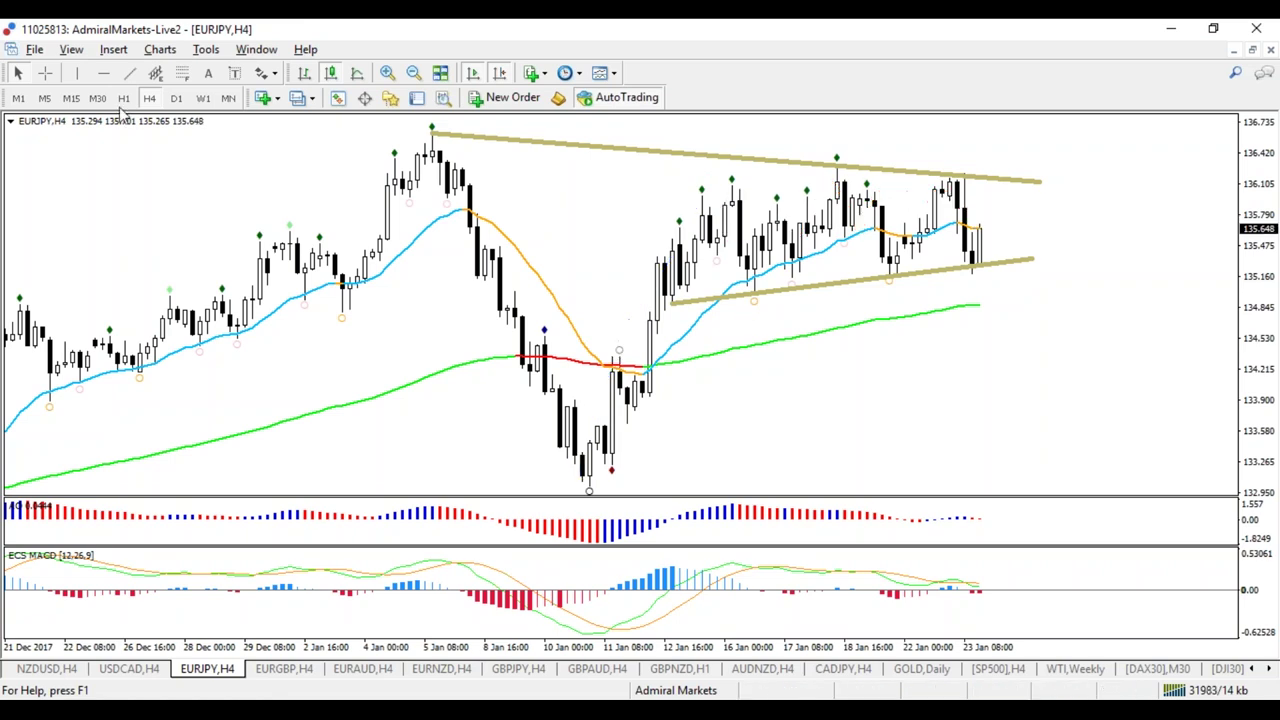
# Switch EURJPY to Daily and place two purple horizontal lines at the recent highs near the upper trend line
pyautogui.click(123, 97)
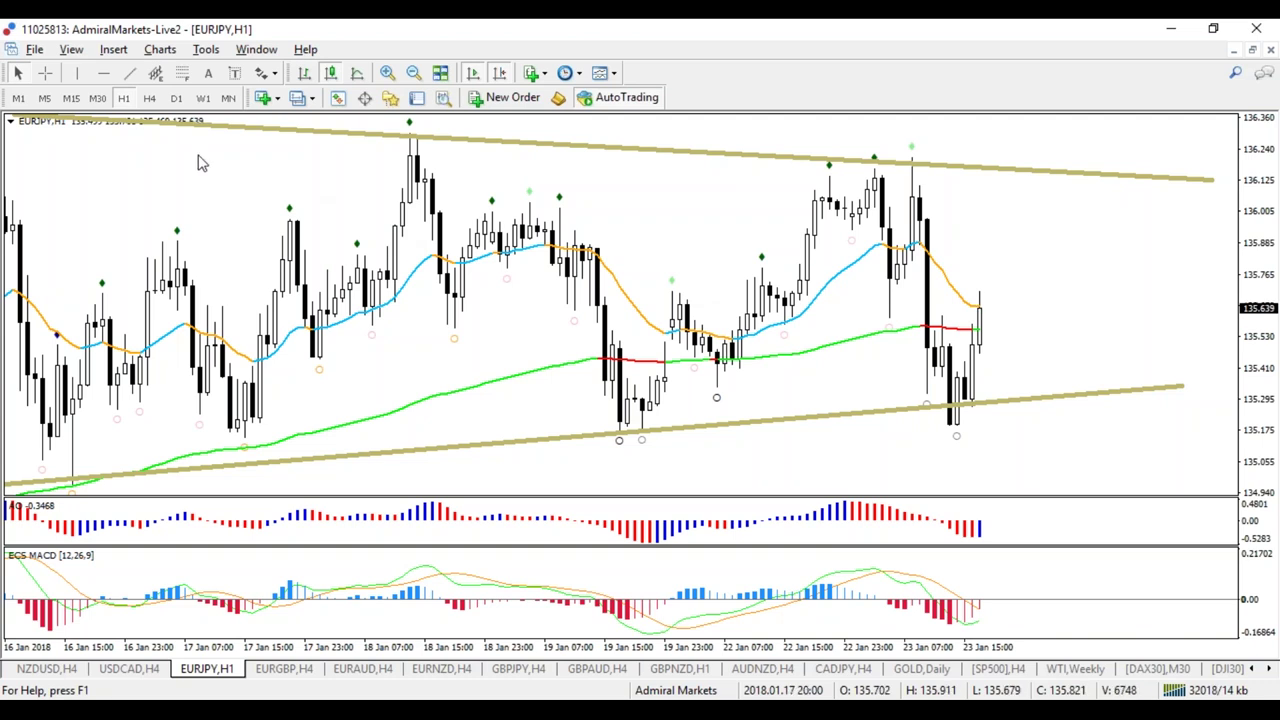
pyautogui.click(149, 97)
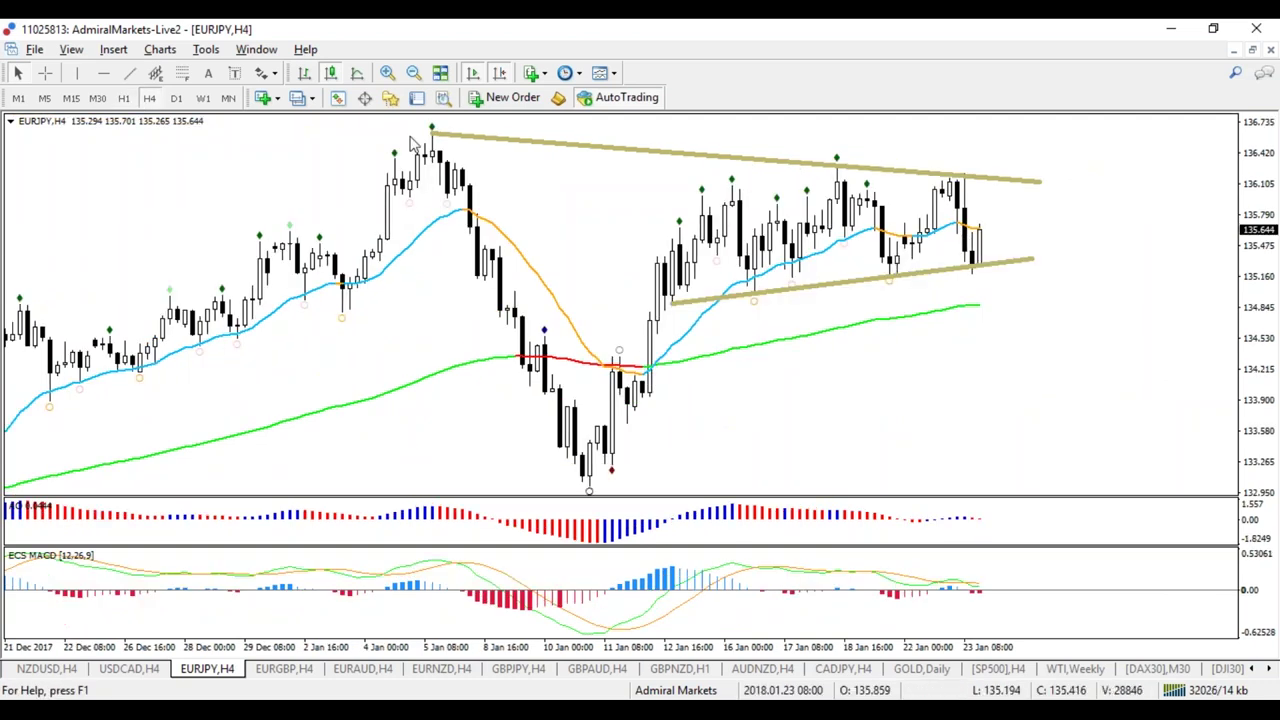
pyautogui.click(176, 97)
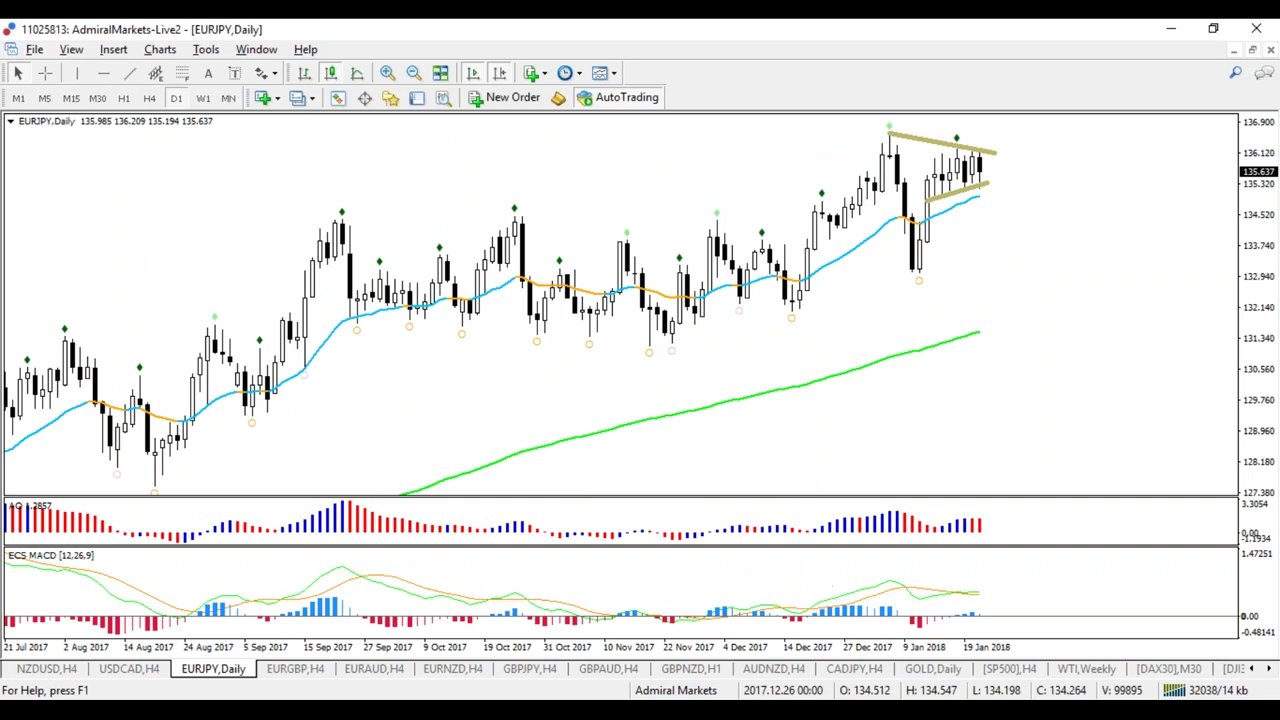
pyautogui.press('+')
pyautogui.press('+')
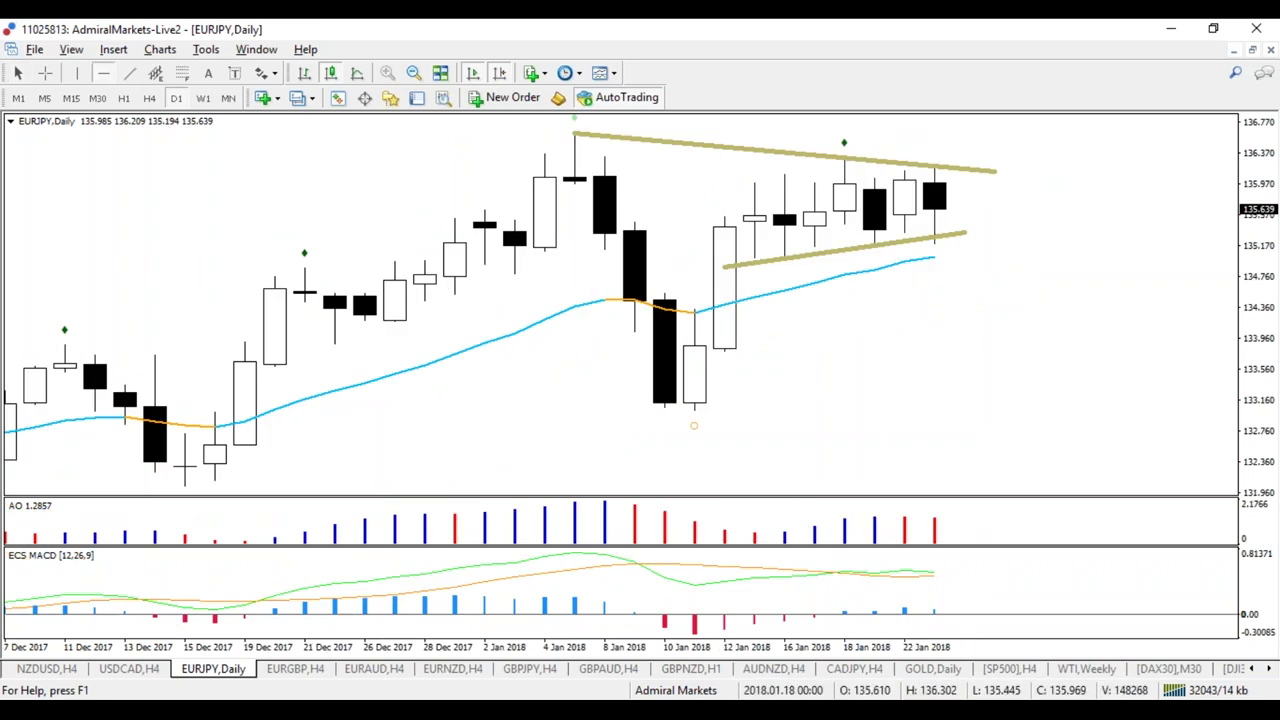
pyautogui.click(844, 160)
pyautogui.click(103, 73)
pyautogui.click(952, 173)
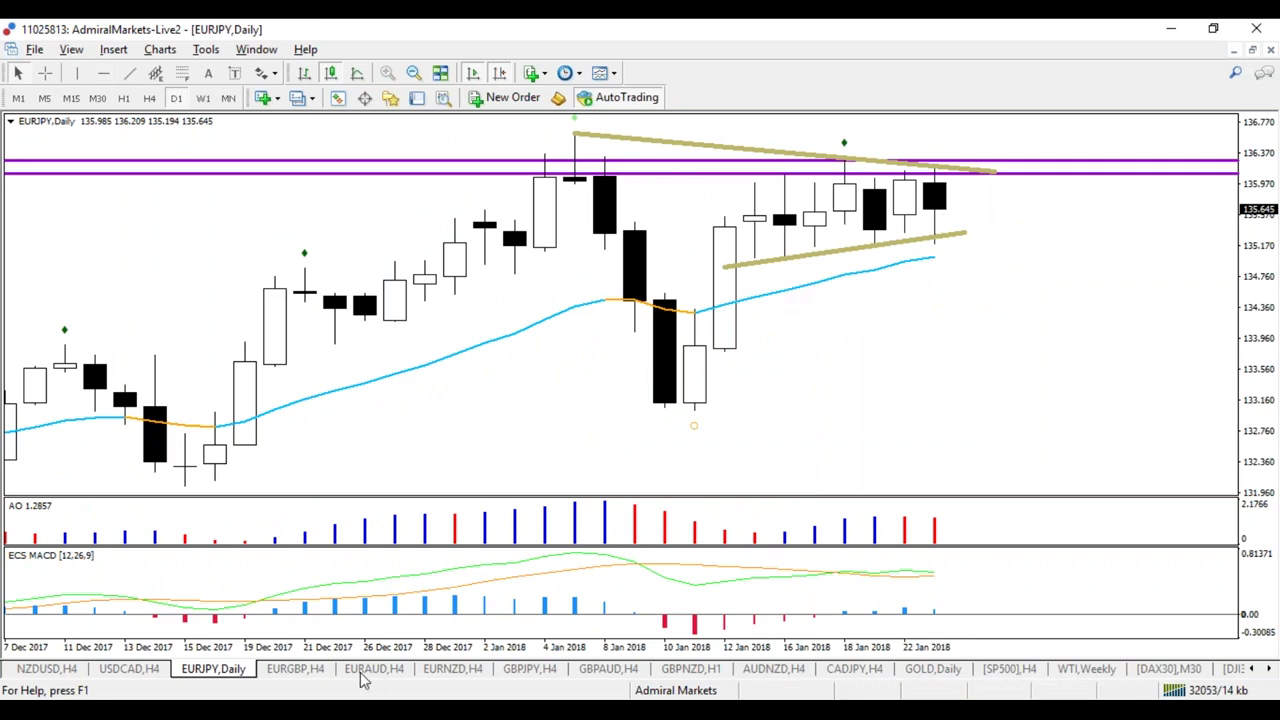
# Move the EURJPY chart down through H4 to H1, showing the price swings between the two trend lines
pyautogui.write('H4')
pyautogui.press('Return')
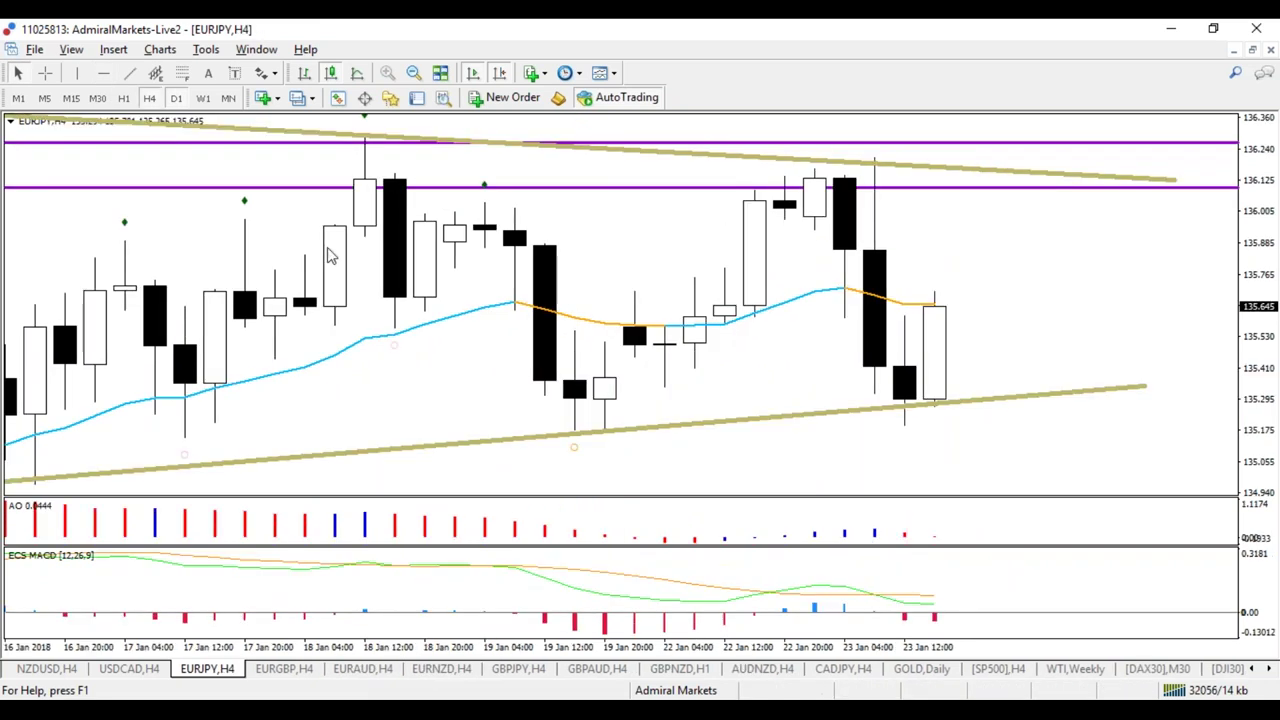
pyautogui.write('H1')
pyautogui.press('Return')
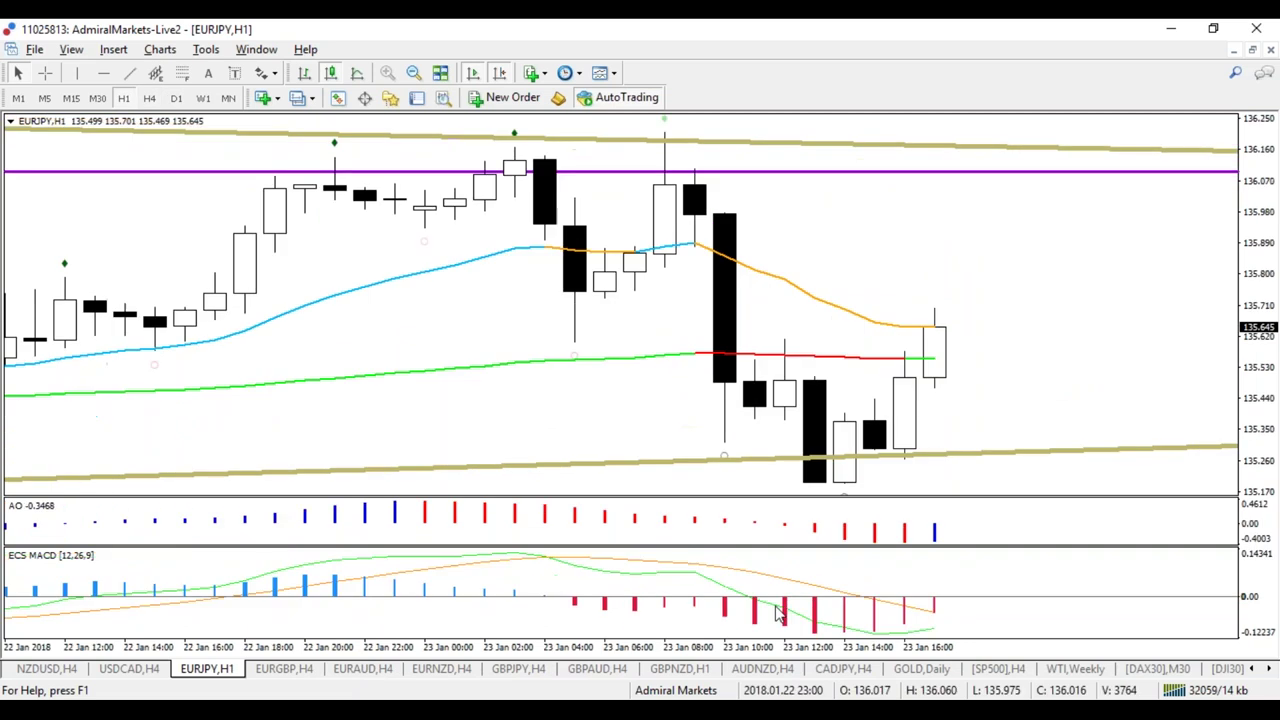
pyautogui.press('-')
pyautogui.press('-')
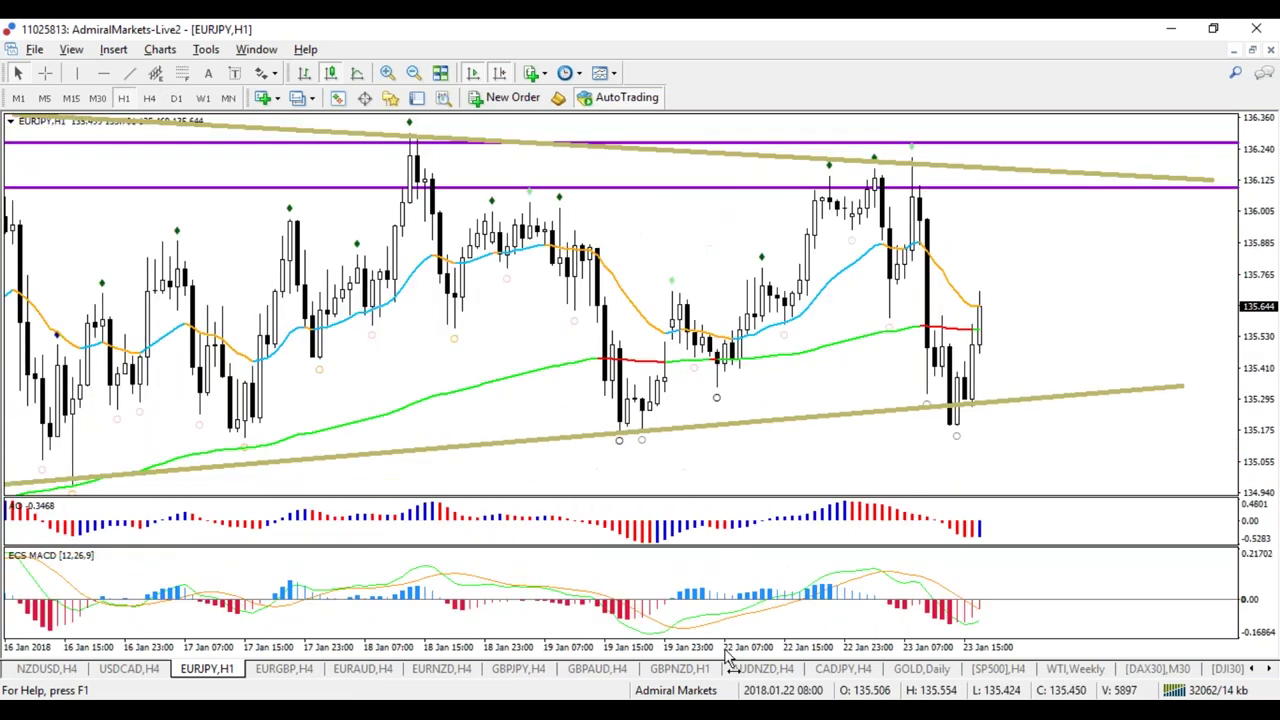
pyautogui.press('-')
pyautogui.press('+')
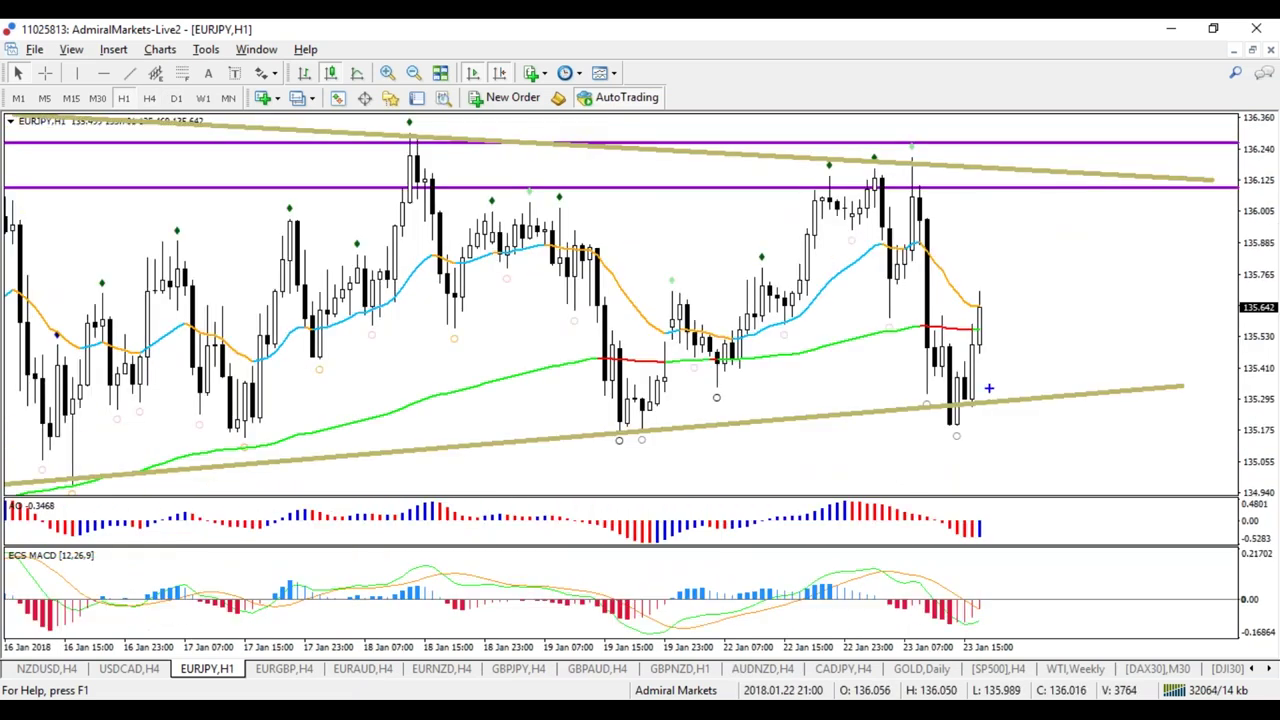
# Circle the EURJPY H1 bounce, sketch resistance above price and a pullback and rise from the lower trend line, and clear the drawings
pyautogui.moveTo(985, 382)
pyautogui.mouseDown()
pyautogui.moveTo(930, 395)
pyautogui.moveTo(995, 405)
pyautogui.mouseUp()
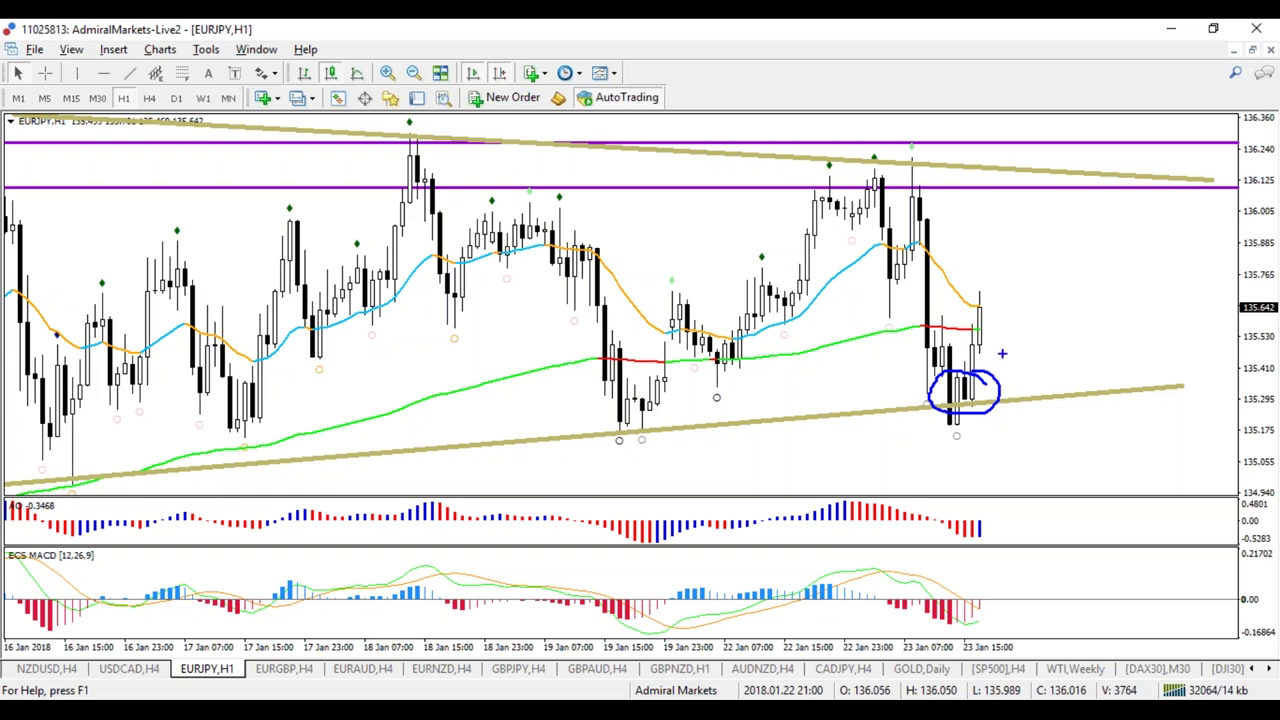
pyautogui.press('Escape')
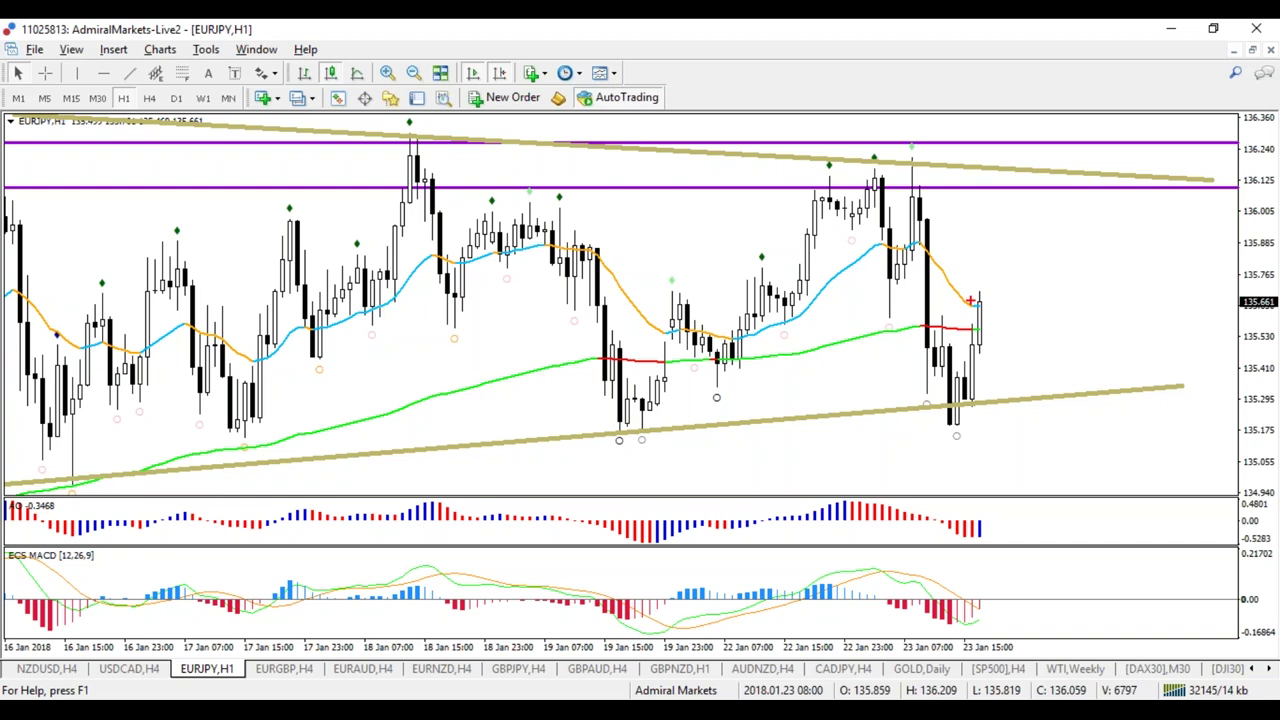
pyautogui.moveTo(922, 289); pyautogui.dragTo(1050, 290)
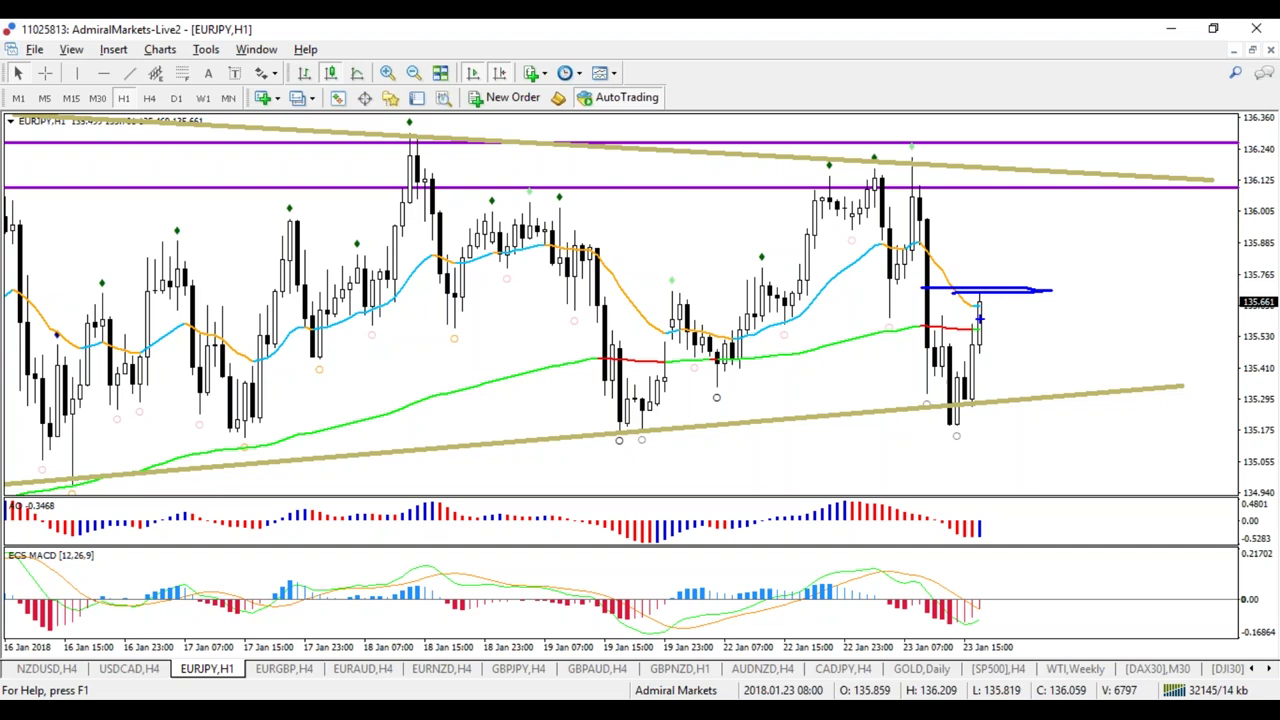
pyautogui.moveTo(982, 298)
pyautogui.mouseDown()
pyautogui.moveTo(996, 298)
pyautogui.moveTo(1049, 400)
pyautogui.mouseUp()
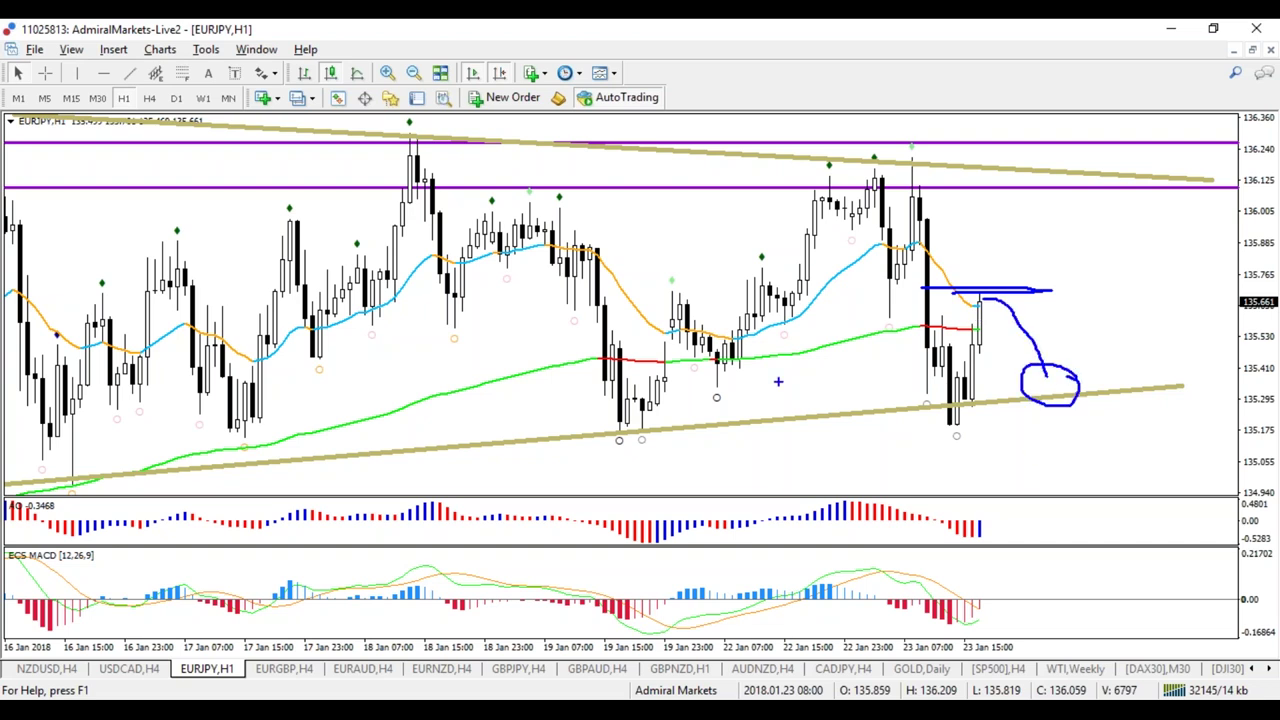
pyautogui.moveTo(696, 369); pyautogui.dragTo(745, 360)
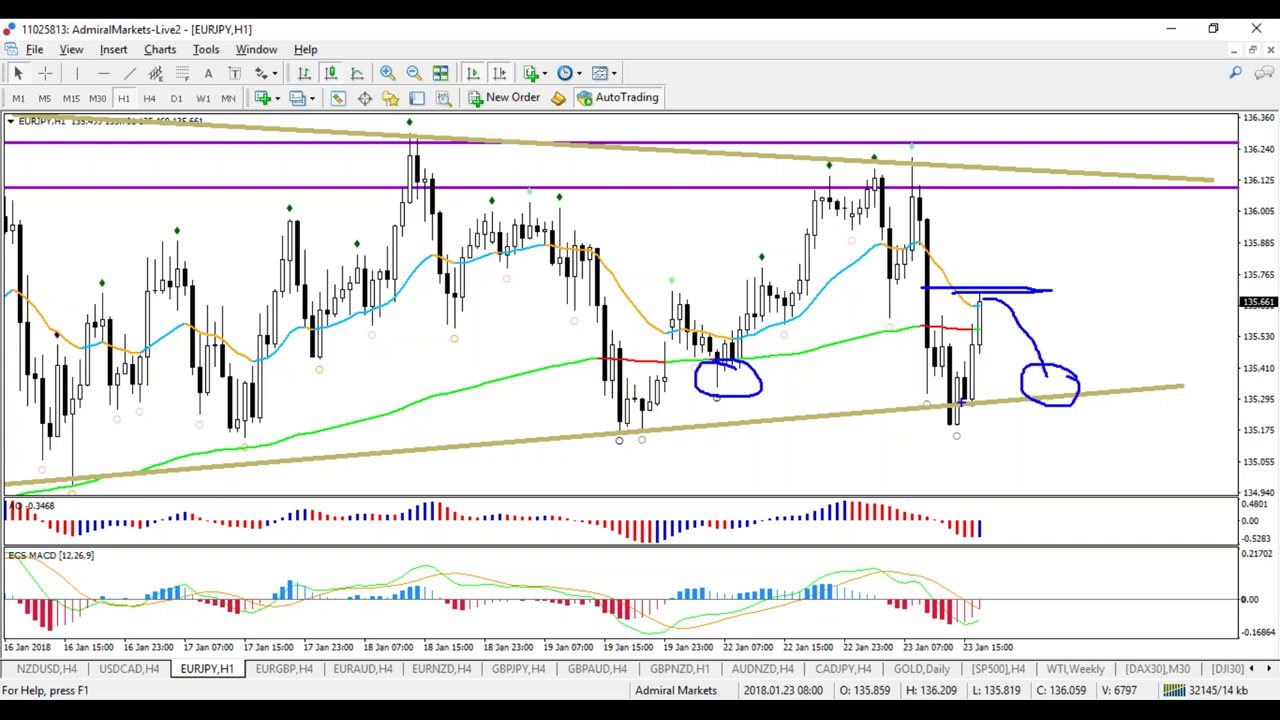
pyautogui.moveTo(1052, 378)
pyautogui.mouseDown()
pyautogui.moveTo(1101, 214)
pyautogui.moveTo(1125, 226)
pyautogui.mouseUp()
pyautogui.press('Escape')
# Place a purple horizontal line at the 23 January low and sketch a red breakdown arrow and a blue pullback and rise
pyautogui.click(102, 73)
pyautogui.click(1015, 427)
pyautogui.moveTo(1013, 416)
pyautogui.mouseDown()
pyautogui.moveTo(1022, 470)
pyautogui.moveTo(998, 476)
pyautogui.mouseUp()
pyautogui.moveTo(985, 311)
pyautogui.mouseDown()
pyautogui.moveTo(1030, 375)
pyautogui.moveTo(1056, 388)
pyautogui.moveTo(1032, 368)
pyautogui.moveTo(1022, 389)
pyautogui.moveTo(1040, 391)
pyautogui.moveTo(1104, 282)
pyautogui.moveTo(1138, 177)
pyautogui.moveTo(1150, 206)
pyautogui.moveTo(1132, 195)
pyautogui.mouseUp()
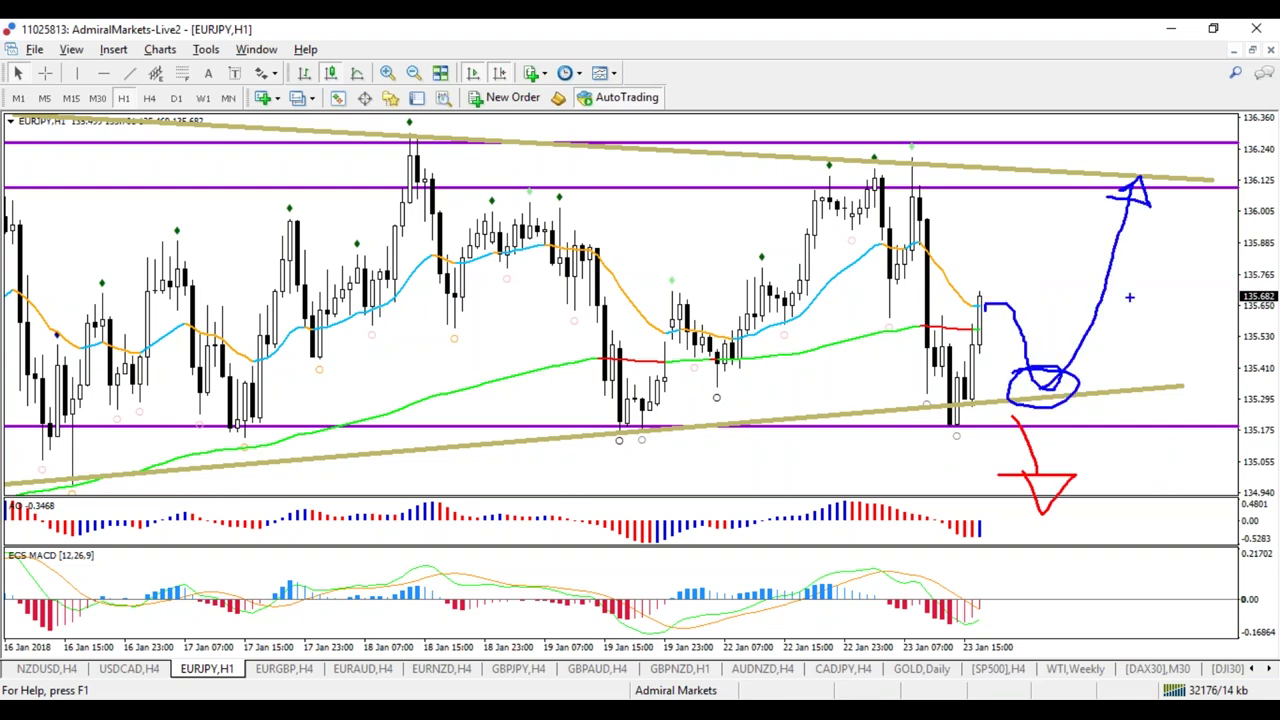
# Sketch a red question mark and reversal arrow at the upper trend line, plus a circled blue breakout arrow above it
pyautogui.press('r')
pyautogui.moveTo(1143, 148)
pyautogui.mouseDown()
pyautogui.moveTo(1134, 190)
pyautogui.moveTo(1168, 220)
pyautogui.moveTo(1172, 136)
pyautogui.mouseUp()
pyautogui.moveTo(1174, 216); pyautogui.dragTo(1168, 212)
pyautogui.press('b')
pyautogui.moveTo(1180, 160)
pyautogui.mouseDown()
pyautogui.moveTo(1199, 75)
pyautogui.moveTo(1230, 76)
pyautogui.mouseUp()
pyautogui.press('r')
pyautogui.moveTo(1172, 246)
pyautogui.mouseDown()
pyautogui.moveTo(1203, 296)
pyautogui.moveTo(1232, 274)
pyautogui.mouseUp()
pyautogui.press('b')
pyautogui.moveTo(1248, 94)
pyautogui.mouseDown()
pyautogui.moveTo(1246, 74)
pyautogui.moveTo(1272, 170)
pyautogui.moveTo(1180, 62)
pyautogui.mouseUp()
pyautogui.moveTo(974, 70)
pyautogui.mouseDown()
pyautogui.moveTo(982, 96)
pyautogui.moveTo(926, 88)
pyautogui.mouseUp()
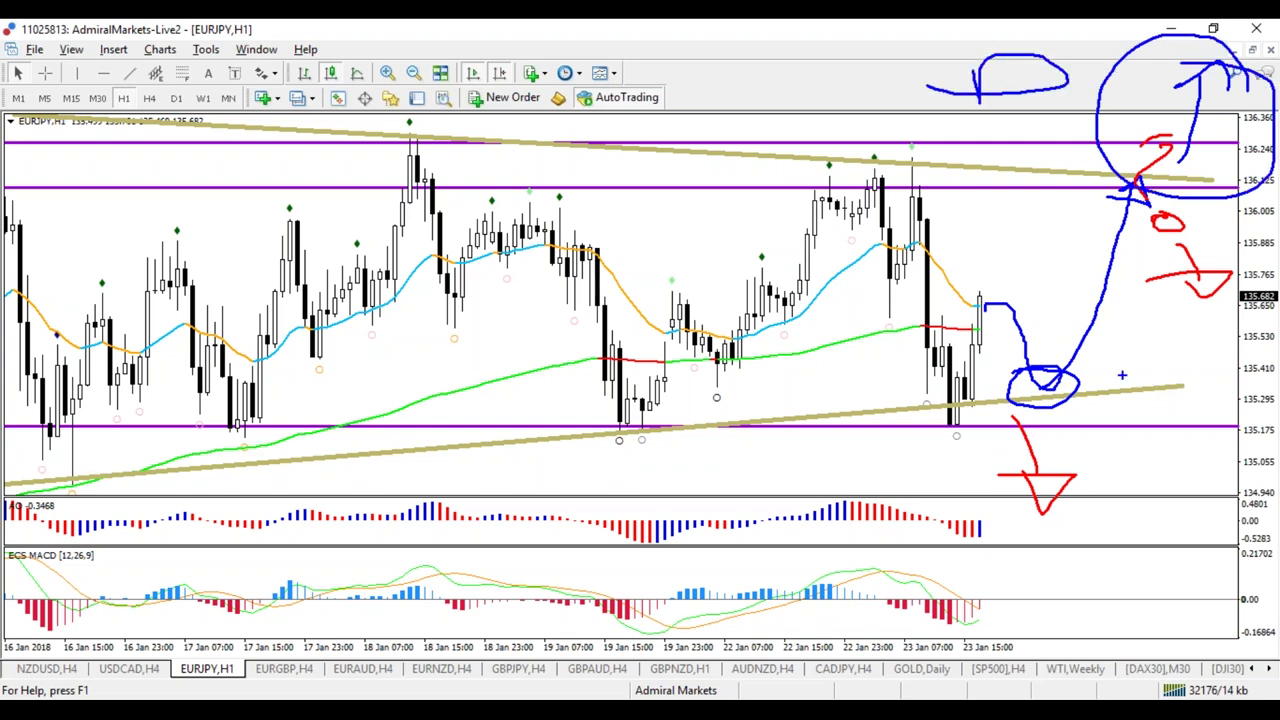
# Sketch a blue arrow and circled "4H" above the rising trendline on the EURJPY chart, circle the upper blue note, and clear the annotations
pyautogui.moveTo(1028, 207)
pyautogui.mouseDown()
pyautogui.moveTo(1048, 272)
pyautogui.moveTo(1057, 267)
pyautogui.mouseUp()
pyautogui.moveTo(1034, 328)
pyautogui.mouseDown()
pyautogui.moveTo(1064, 328)
pyautogui.moveTo(1049, 342)
pyautogui.mouseUp()
pyautogui.moveTo(1084, 294); pyautogui.dragTo(1104, 352)
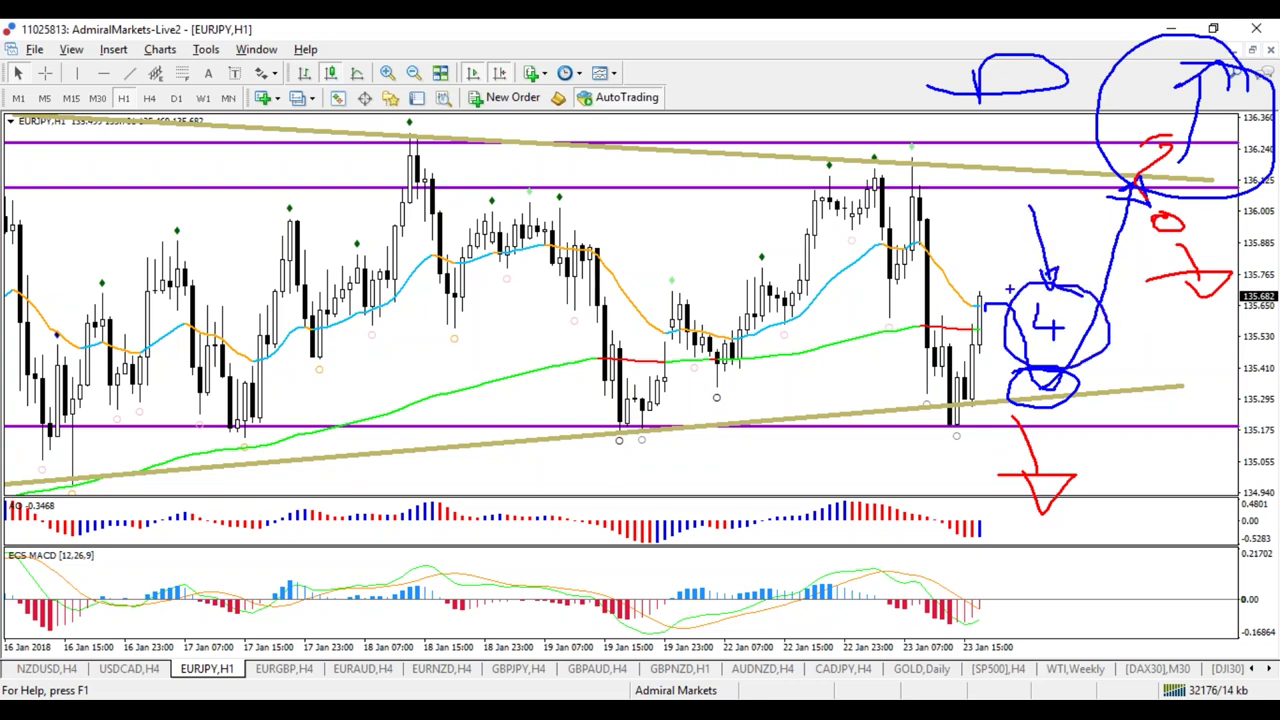
pyautogui.moveTo(1066, 304); pyautogui.dragTo(1066, 336)
pyautogui.moveTo(1054, 322)
pyautogui.mouseDown()
pyautogui.moveTo(1078, 322)
pyautogui.moveTo(1082, 336)
pyautogui.mouseUp()
pyautogui.moveTo(1070, 60)
pyautogui.mouseDown()
pyautogui.moveTo(930, 95)
pyautogui.moveTo(1050, 60)
pyautogui.mouseUp()
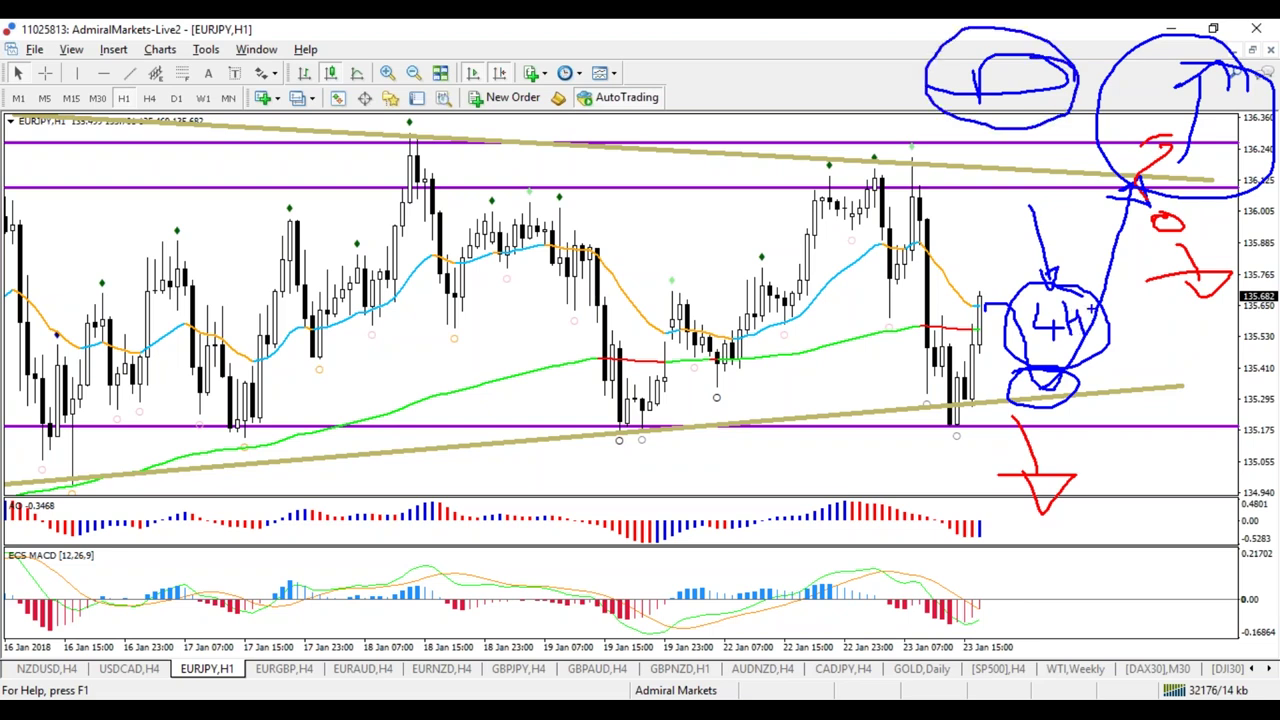
pyautogui.press('Escape')
# On the EURAUD H4 chart, re-anchor the upper trendline at the second swing high and extend it down past the 22 January high
pyautogui.click(274, 670)
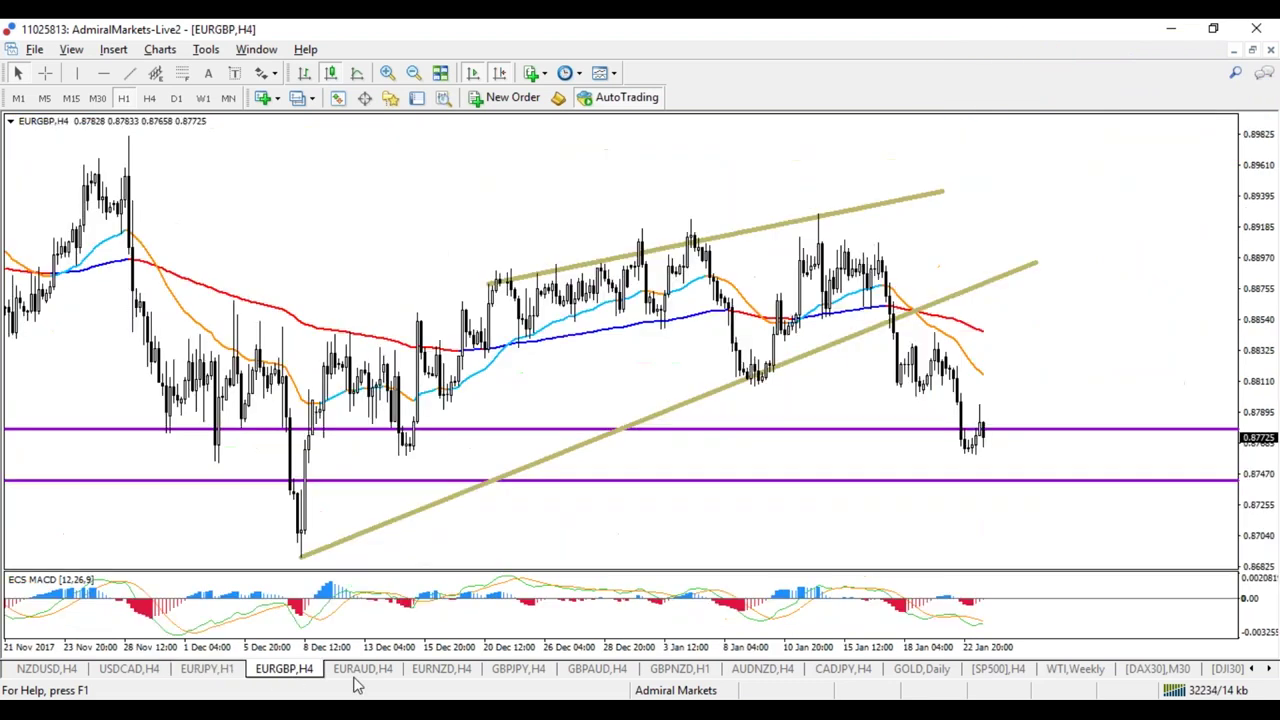
pyautogui.click(360, 676)
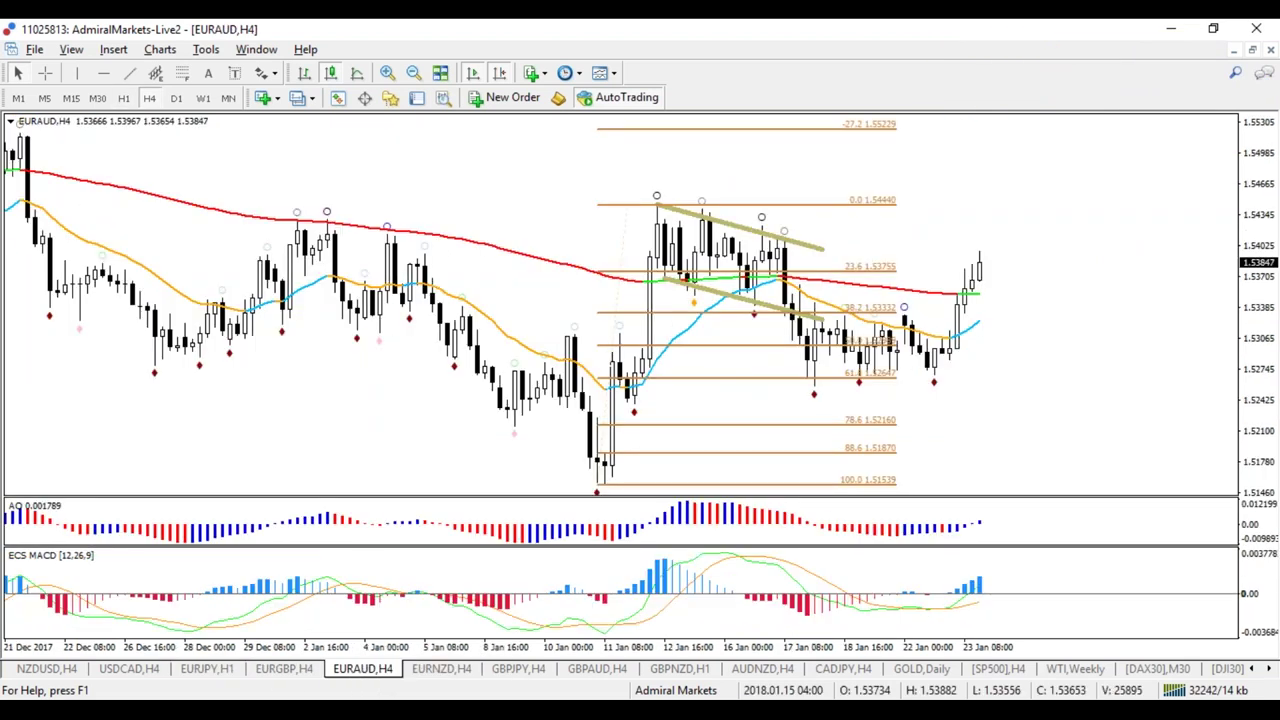
pyautogui.moveTo(829, 249); pyautogui.dragTo(1010, 368)
pyautogui.moveTo(657, 203); pyautogui.dragTo(705, 212)
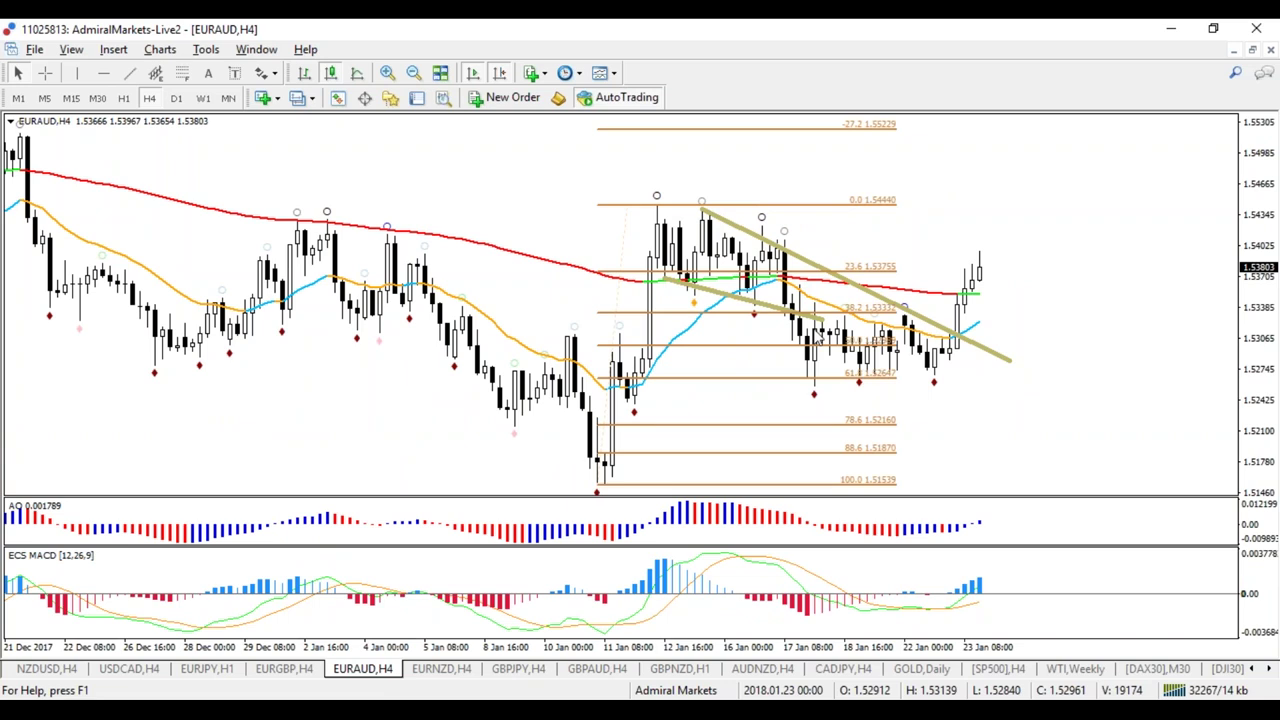
# Run the lower EURAUD trendline from the 11 January low through the 22 January low, and extend the Fibonacci levels across the chart
pyautogui.moveTo(818, 322); pyautogui.dragTo(995, 405)
pyautogui.press('Left')
pyautogui.press('Left')
pyautogui.press('Right')
pyautogui.moveTo(994, 404); pyautogui.dragTo(988, 372)
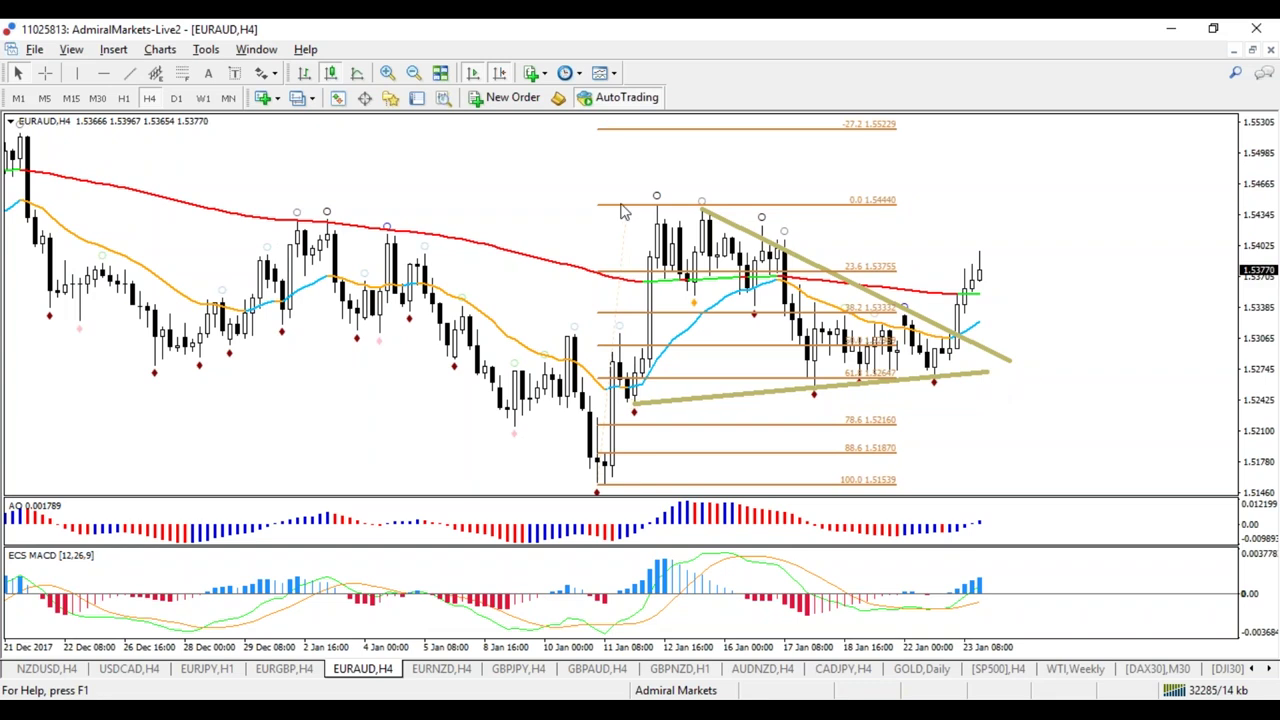
pyautogui.moveTo(629, 207); pyautogui.dragTo(673, 215)
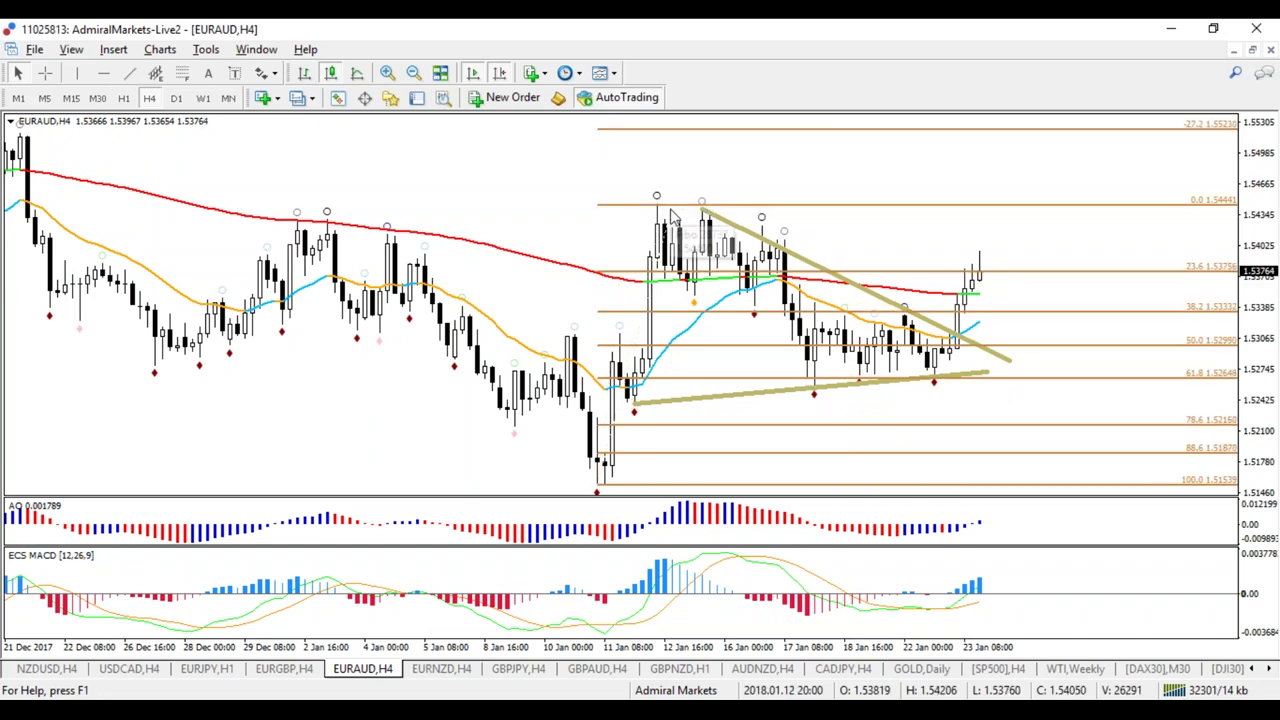
# Sketch a blue bullish path from the 100.0 level to the -27.2 target and outline the flag channel, clearing each sketch
pyautogui.moveTo(598, 486)
pyautogui.mouseDown()
pyautogui.moveTo(660, 205)
pyautogui.moveTo(843, 106)
pyautogui.moveTo(868, 130)
pyautogui.moveTo(750, 134)
pyautogui.mouseUp()
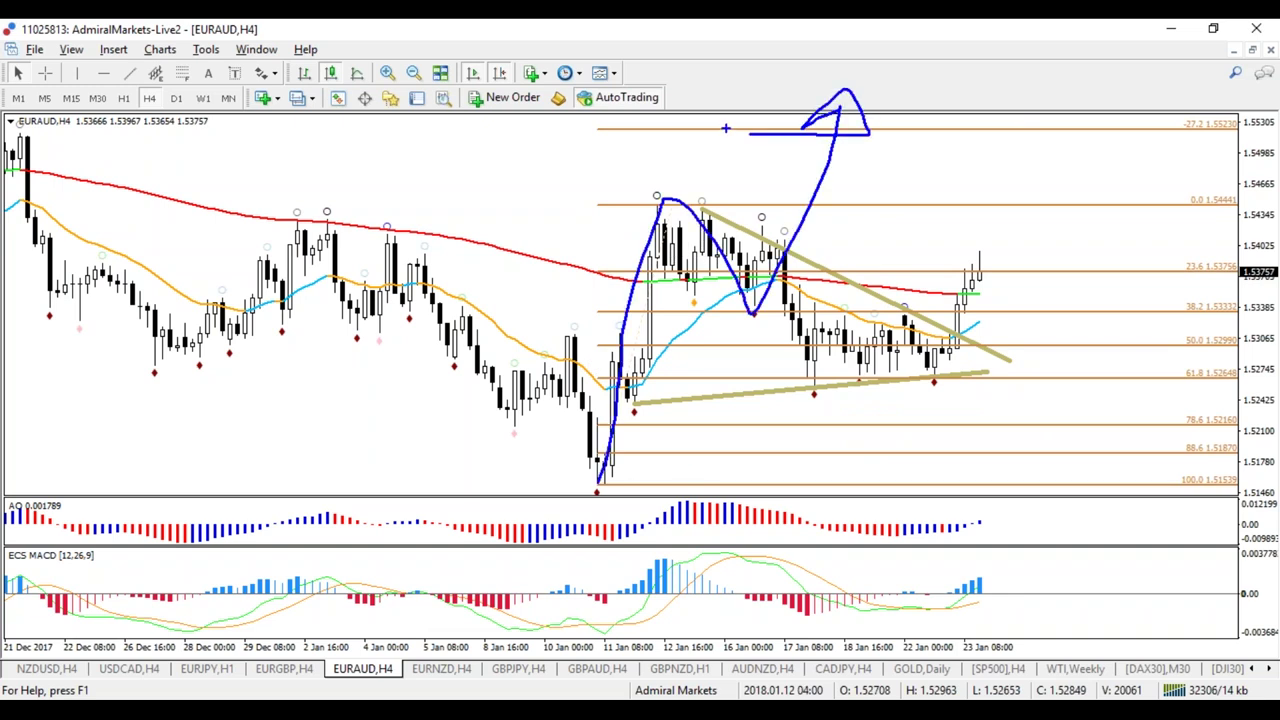
pyautogui.press('Escape')
pyautogui.moveTo(665, 209); pyautogui.dragTo(789, 234)
pyautogui.moveTo(647, 268); pyautogui.dragTo(779, 301)
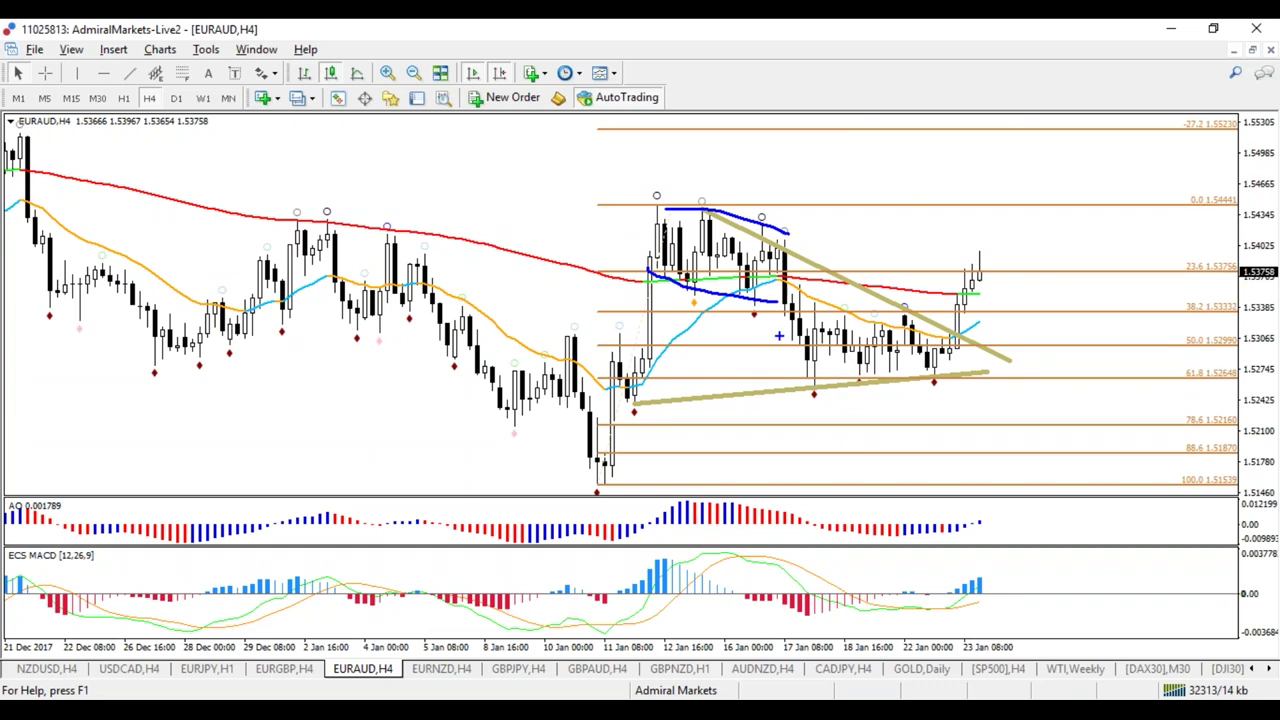
pyautogui.press('Escape')
# Outline the flag channel in blue, add a red downward breakout arrow, cross out the upward one, underline the 61.8 support, and clear the sketch
pyautogui.moveTo(652, 276); pyautogui.dragTo(786, 292)
pyautogui.moveTo(658, 198); pyautogui.dragTo(822, 230)
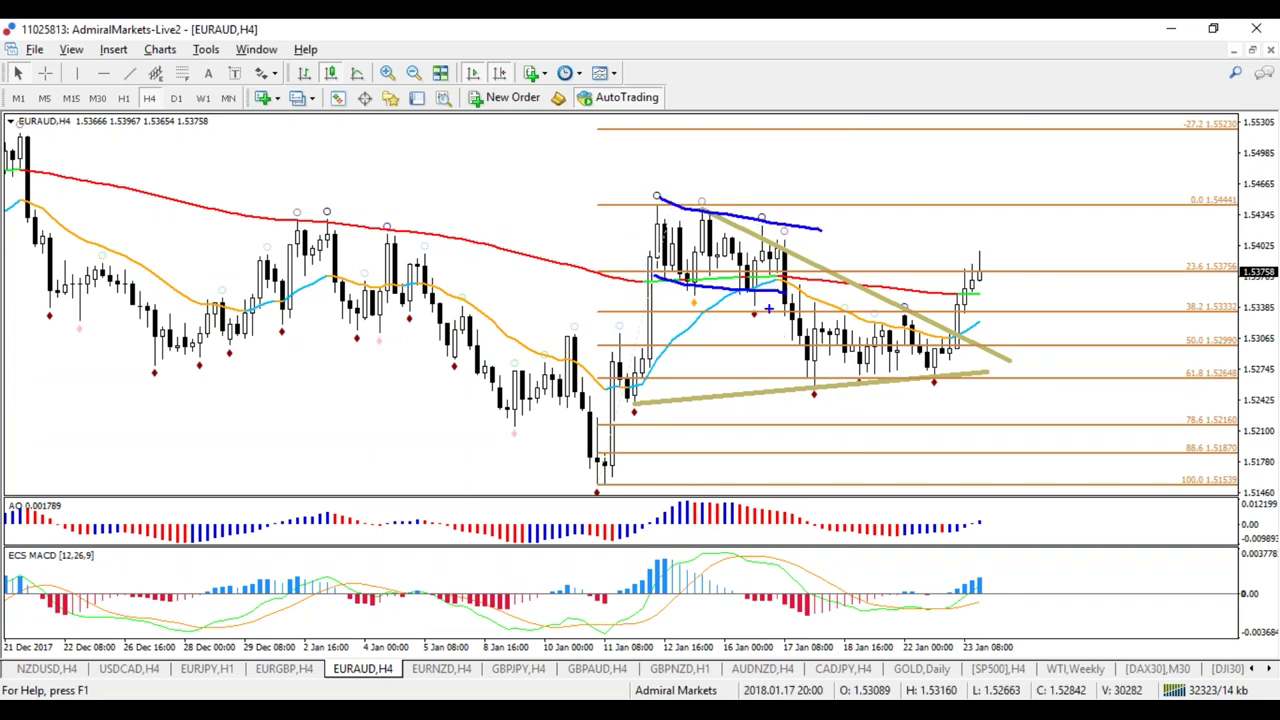
pyautogui.moveTo(768, 308)
pyautogui.mouseDown()
pyautogui.moveTo(800, 345)
pyautogui.moveTo(755, 347)
pyautogui.mouseUp()
pyautogui.moveTo(801, 230)
pyautogui.mouseDown()
pyautogui.moveTo(800, 162)
pyautogui.moveTo(845, 160)
pyautogui.mouseUp()
pyautogui.moveTo(722, 156); pyautogui.dragTo(838, 216)
pyautogui.moveTo(716, 202); pyautogui.dragTo(836, 162)
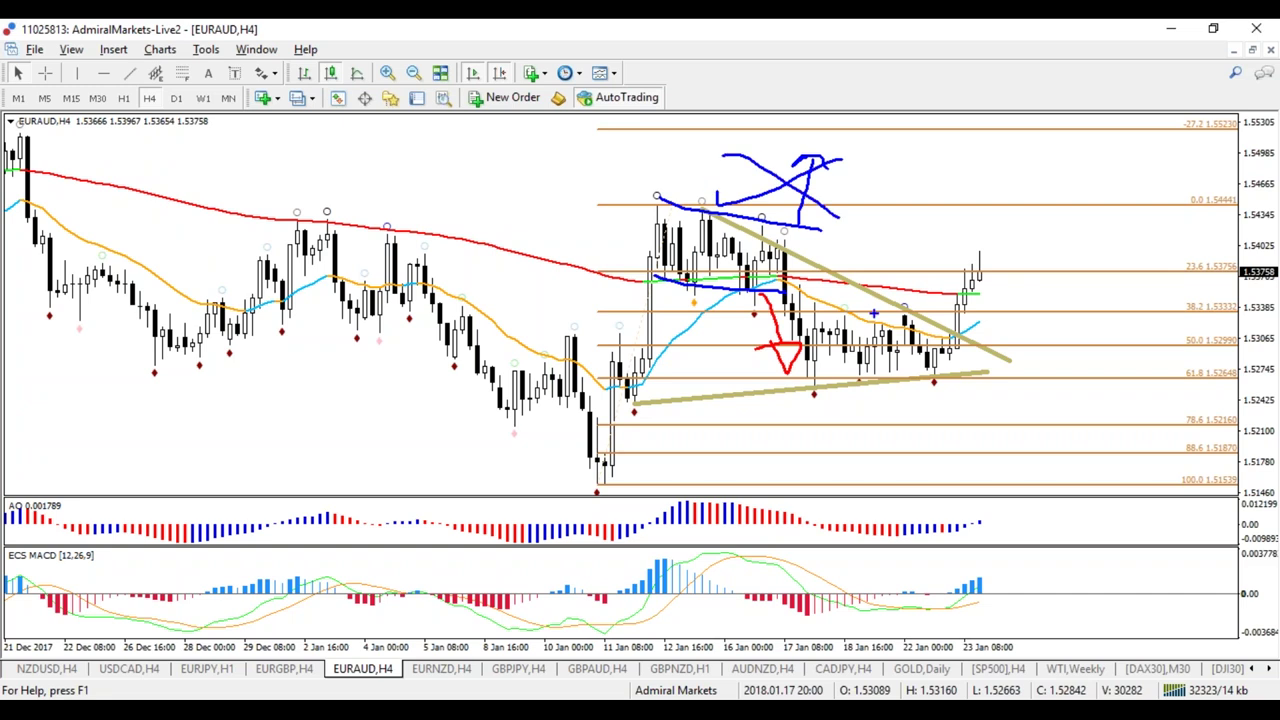
pyautogui.moveTo(806, 390); pyautogui.dragTo(1004, 384)
pyautogui.moveTo(1004, 384); pyautogui.dragTo(698, 395)
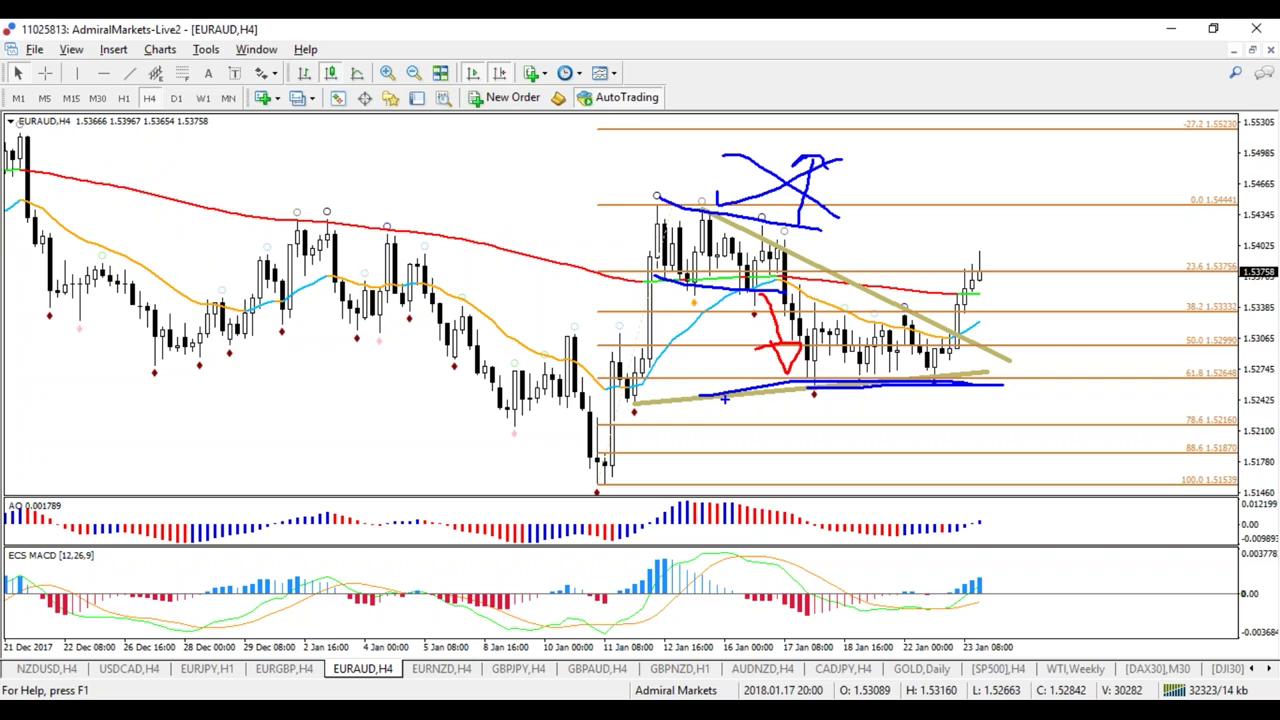
pyautogui.press('e')
# Sketch the bullish impulse, red correction and circled consolidation on EURAUD, clear them, and trace the falling trendline in red
pyautogui.moveTo(586, 483)
pyautogui.mouseDown()
pyautogui.moveTo(648, 255)
pyautogui.moveTo(815, 328)
pyautogui.mouseUp()
pyautogui.press('b')
pyautogui.moveTo(964, 362); pyautogui.dragTo(887, 368)
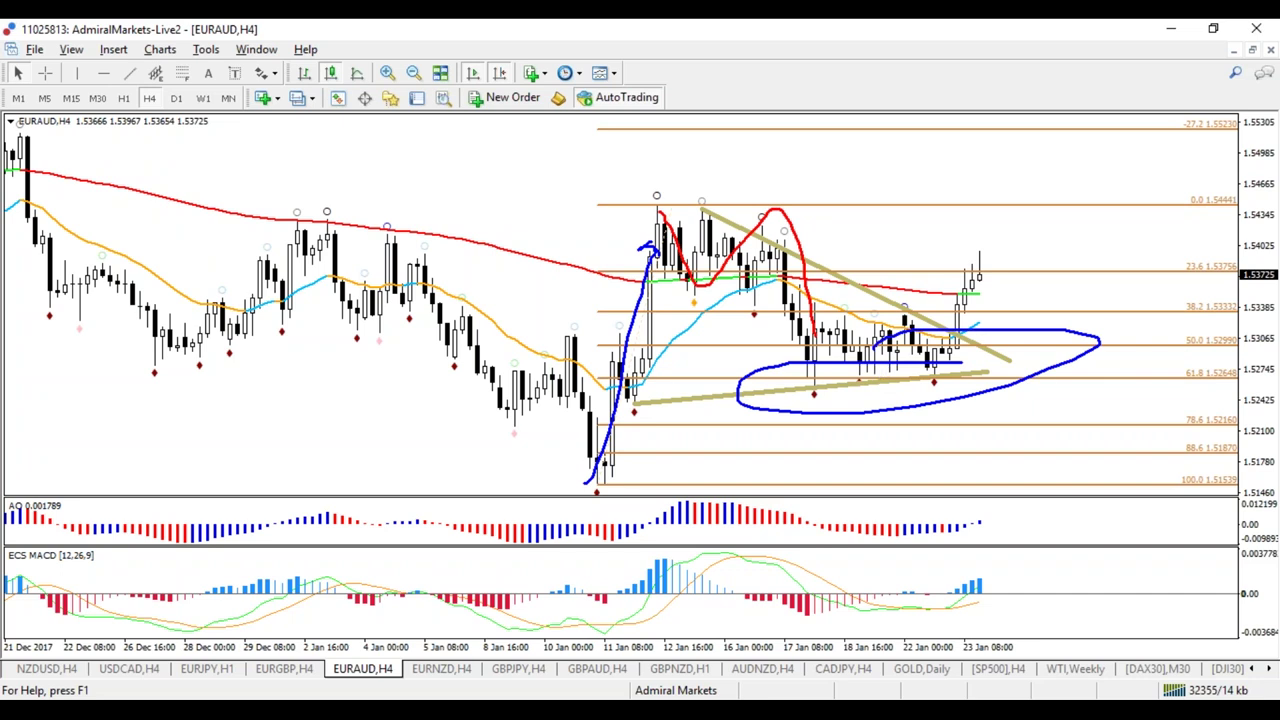
pyautogui.press('e')
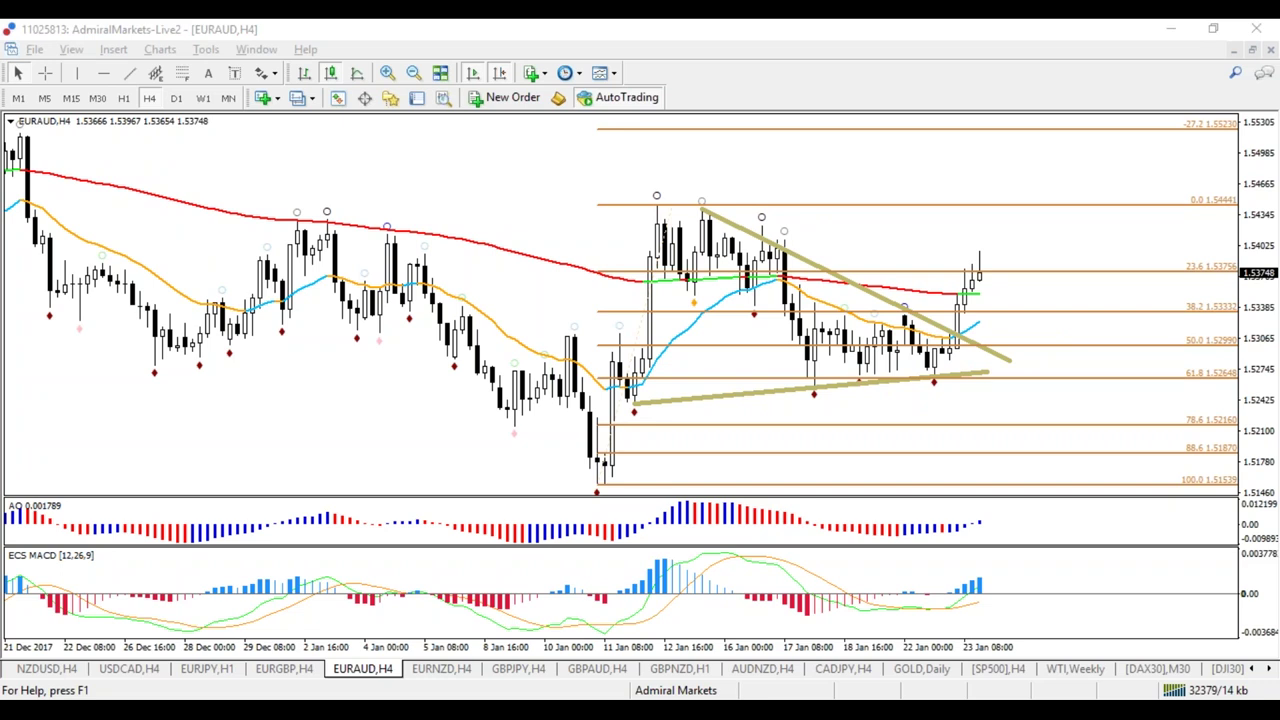
pyautogui.press('Escape')
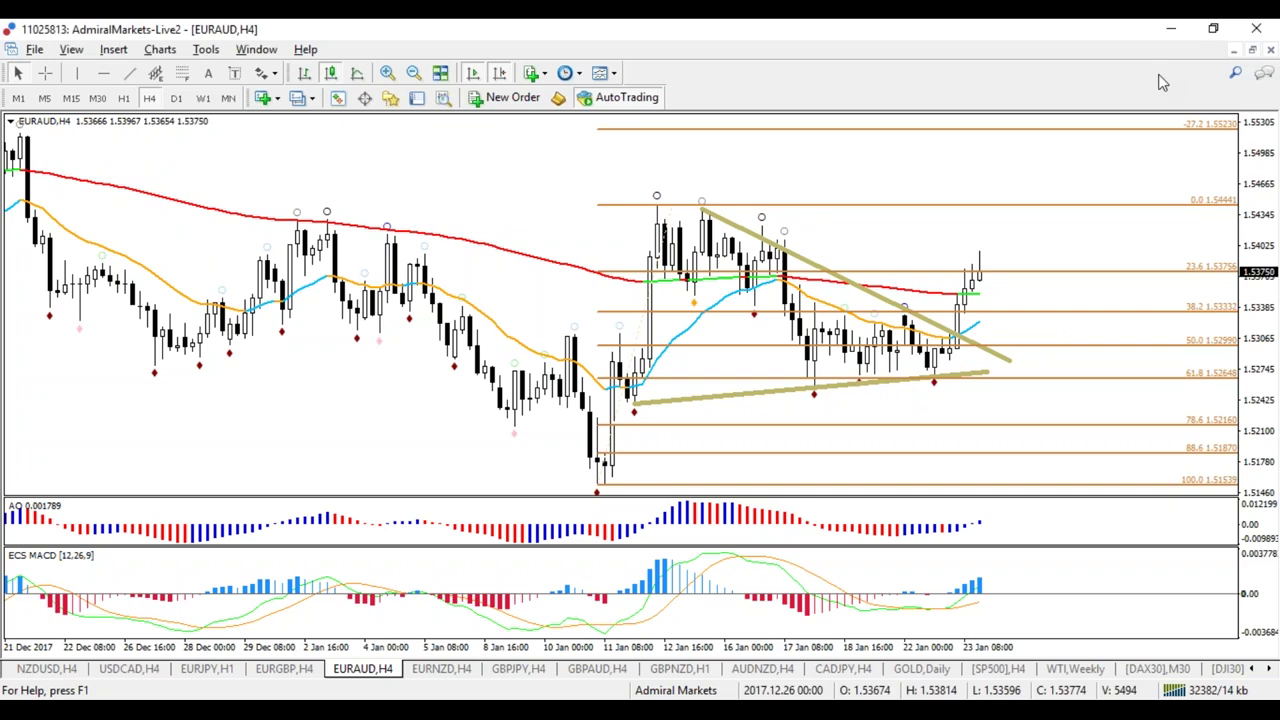
pyautogui.moveTo(700, 212)
pyautogui.mouseDown()
pyautogui.moveTo(1025, 367)
pyautogui.moveTo(590, 183)
pyautogui.mouseUp()
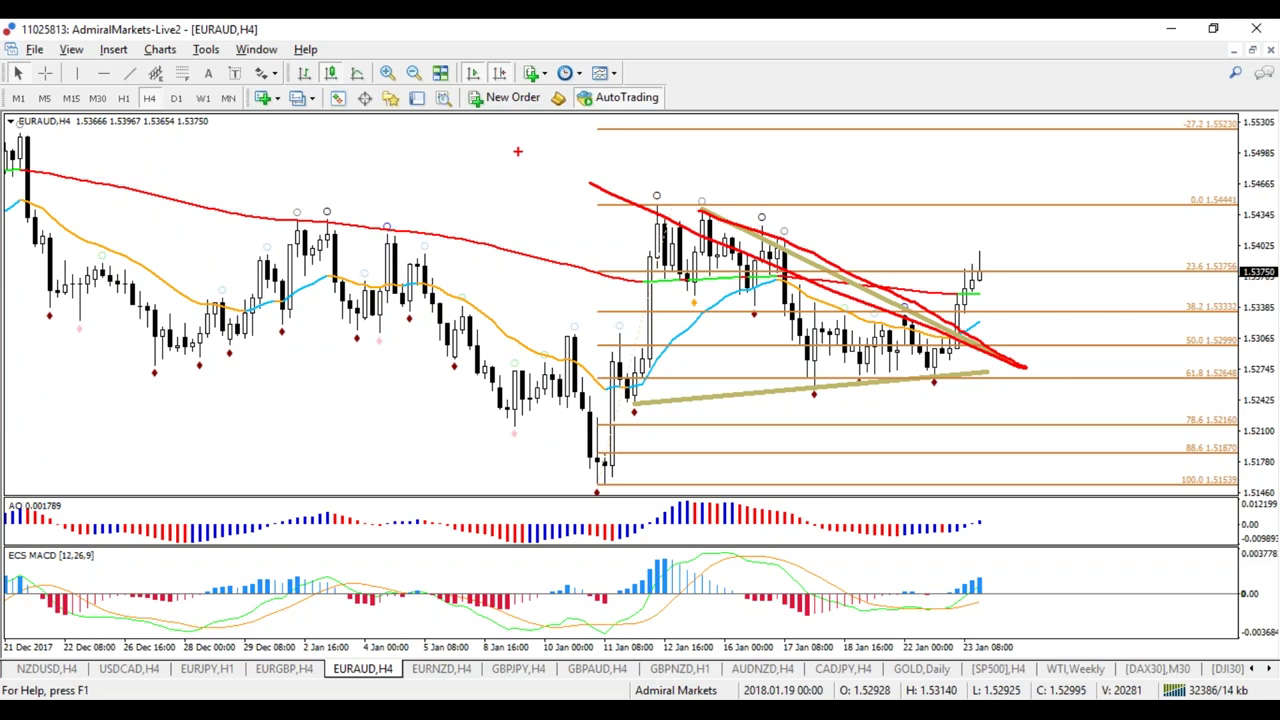
# Switch EURAUD to H1, sketch a blue pullback into the circled 38.2–50.0 zone with a rally arrow, and clear the sketch
pyautogui.click(123, 97)
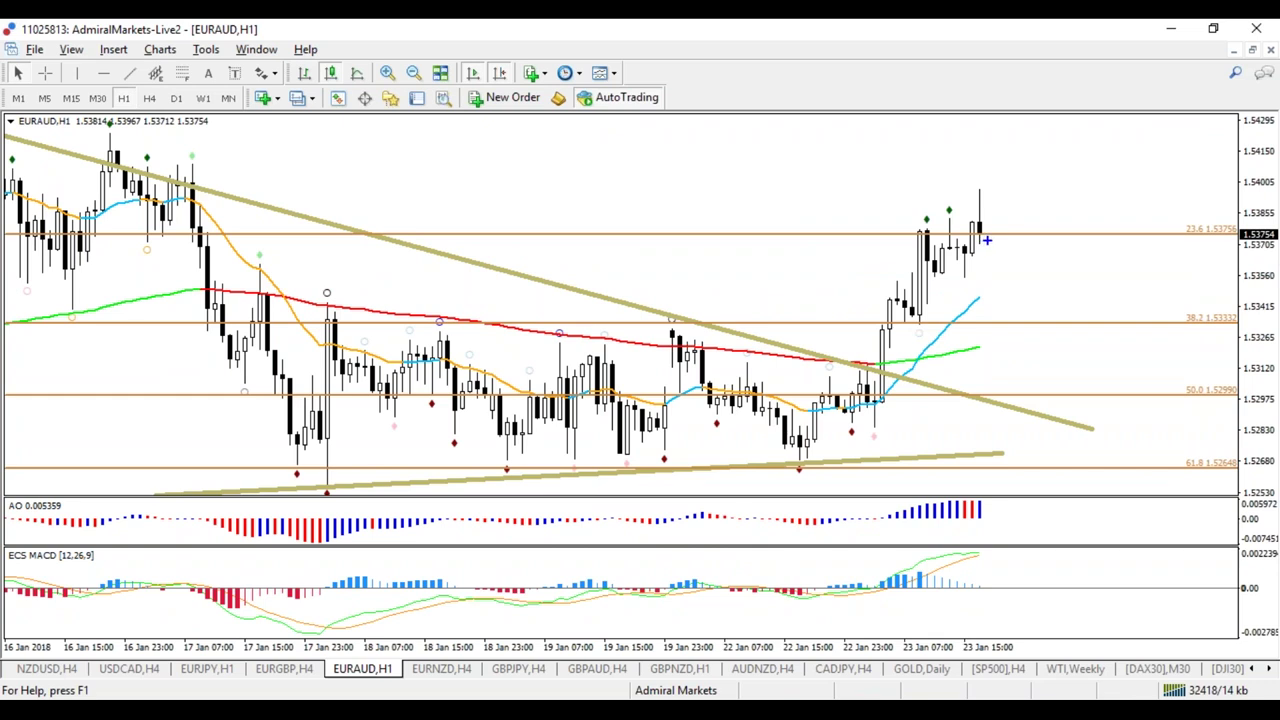
pyautogui.moveTo(987, 240)
pyautogui.mouseDown()
pyautogui.moveTo(1032, 355)
pyautogui.moveTo(1030, 325)
pyautogui.moveTo(1128, 200)
pyautogui.moveTo(1168, 176)
pyautogui.mouseUp()
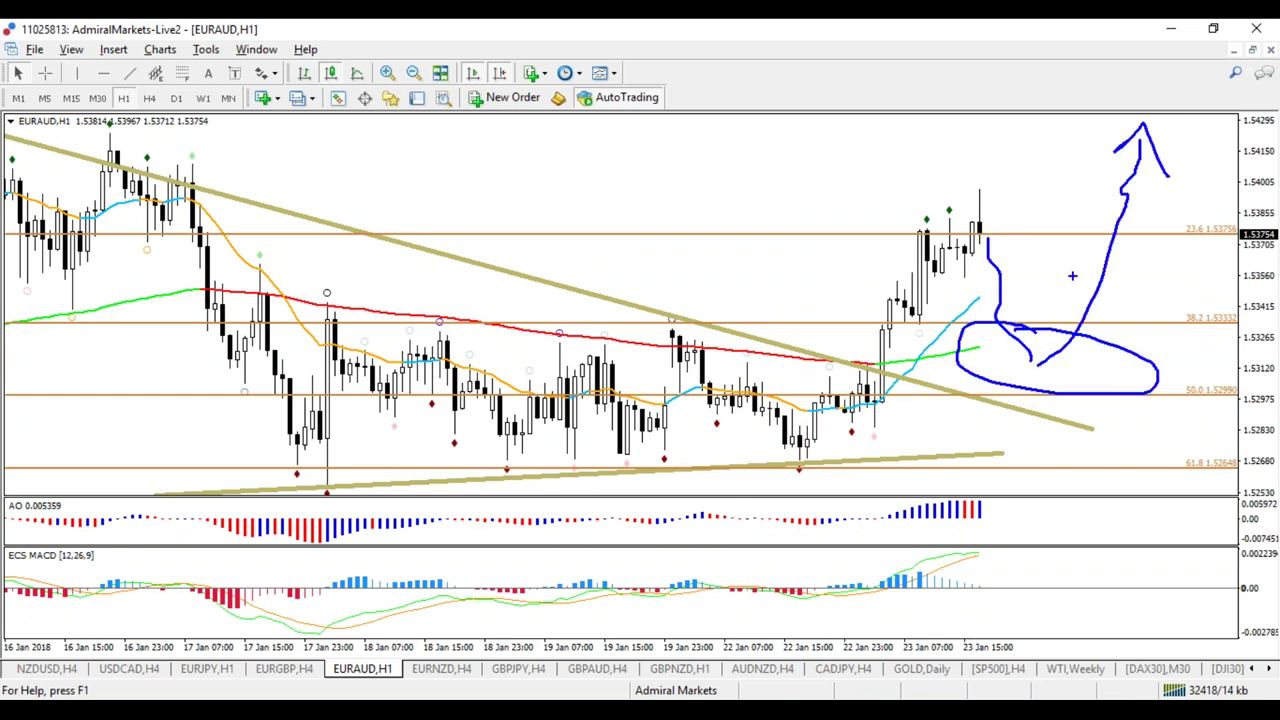
pyautogui.press('Escape')
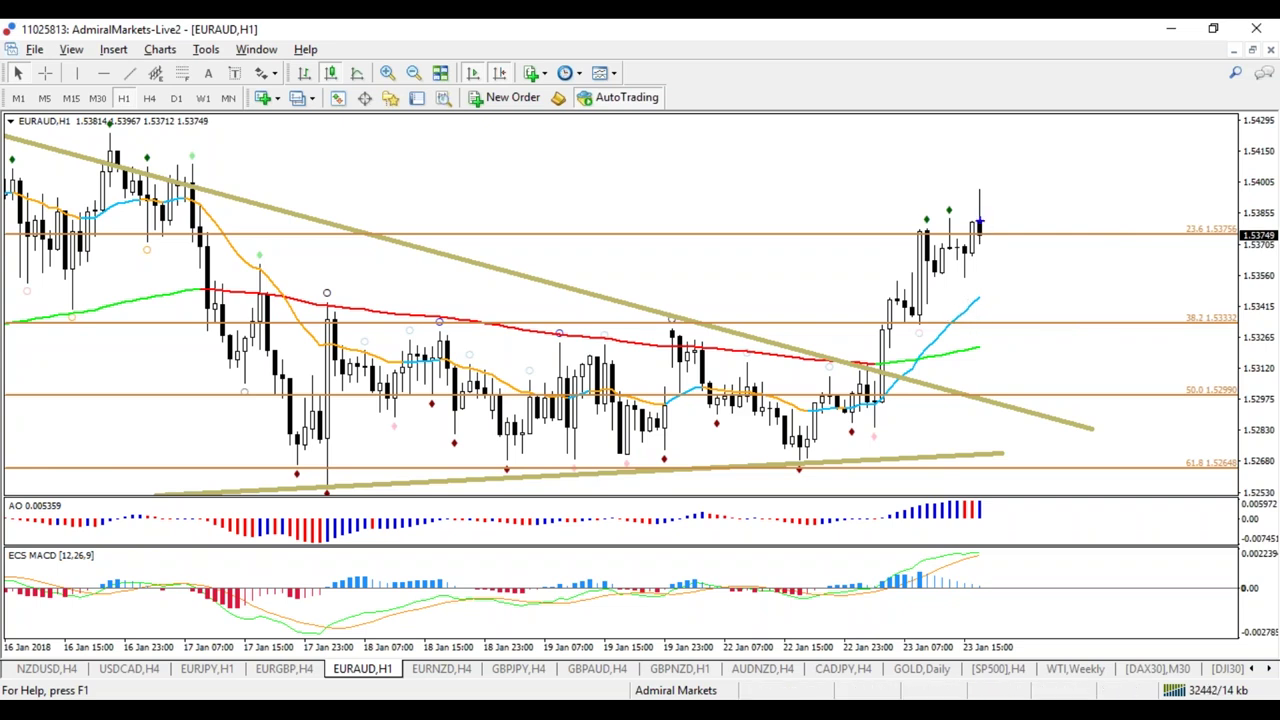
# Mark the former highs near 1.53265 with a blue horizontal support line, clear the annotations, and return EURAUD to H4
pyautogui.moveTo(315, 341); pyautogui.dragTo(1198, 340)
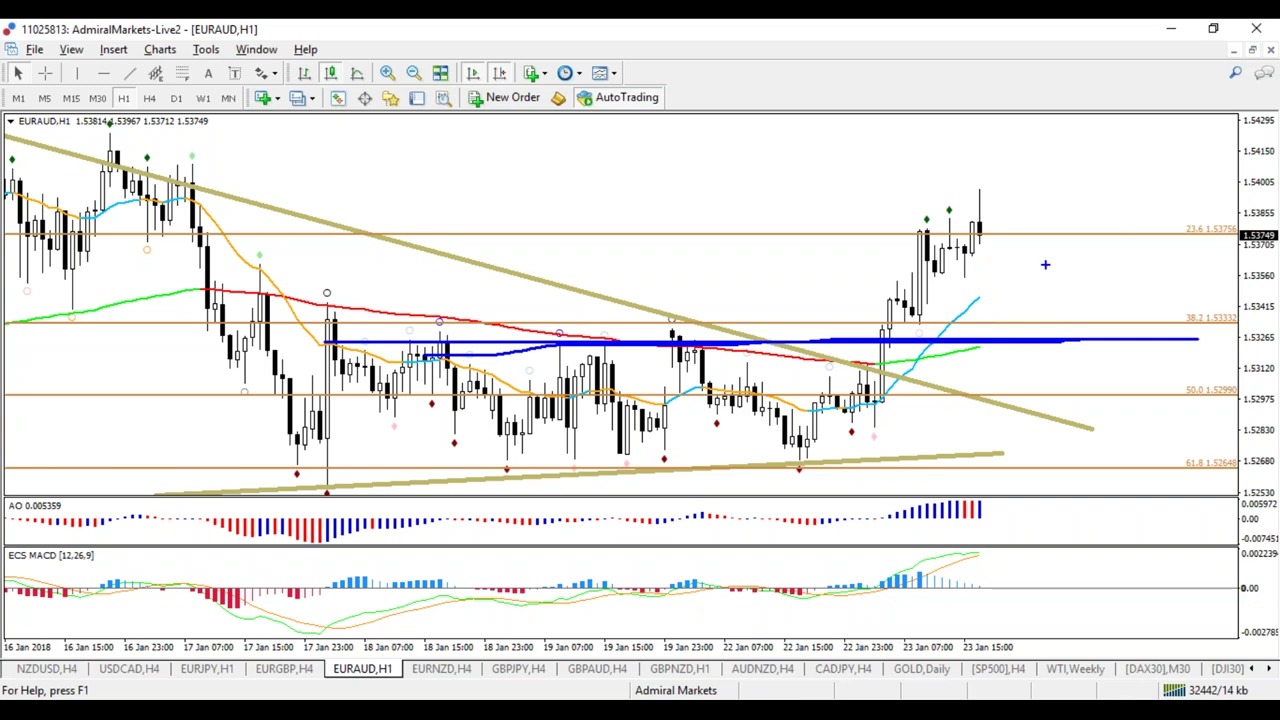
pyautogui.moveTo(986, 238)
pyautogui.mouseDown()
pyautogui.moveTo(1008, 332)
pyautogui.moveTo(1062, 225)
pyautogui.moveTo(1090, 264)
pyautogui.moveTo(1006, 242)
pyautogui.mouseUp()
pyautogui.press('Escape')
pyautogui.click(149, 97)
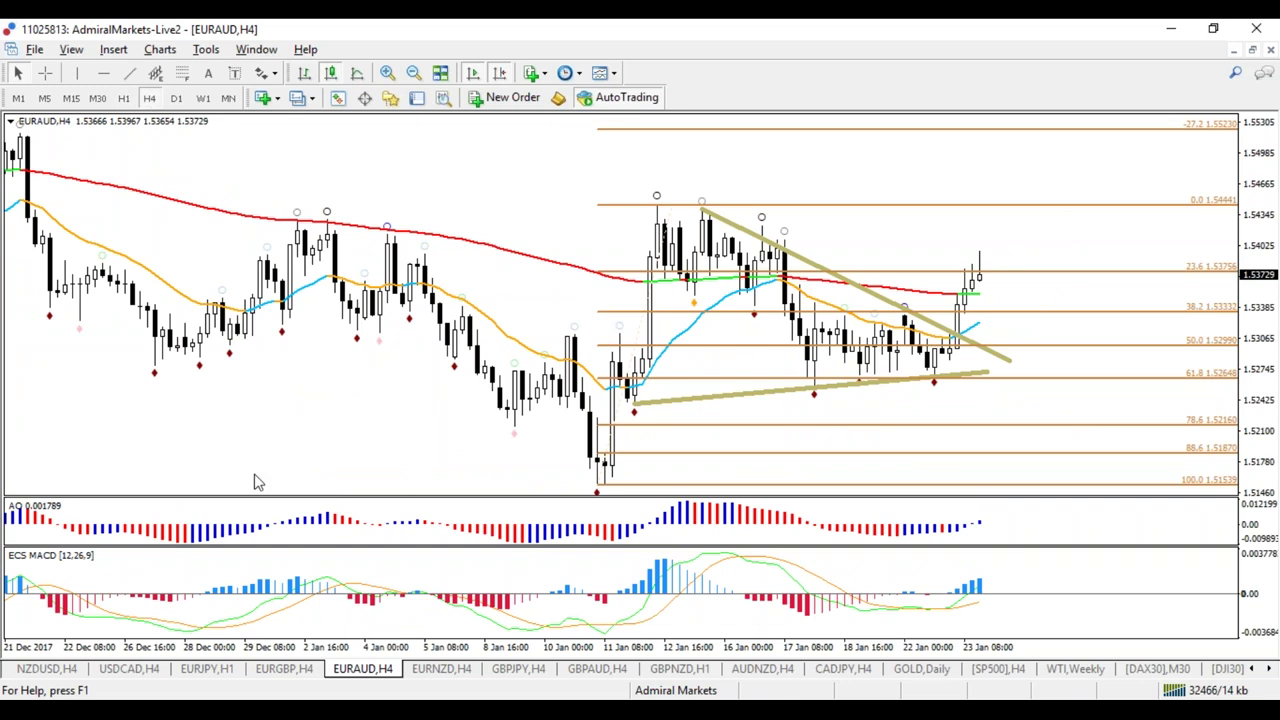
# Open the EURNZD H4 chart, mark the 18 and 22 January price areas and the latest candle in red, and clear the marks
pyautogui.click(441, 668)
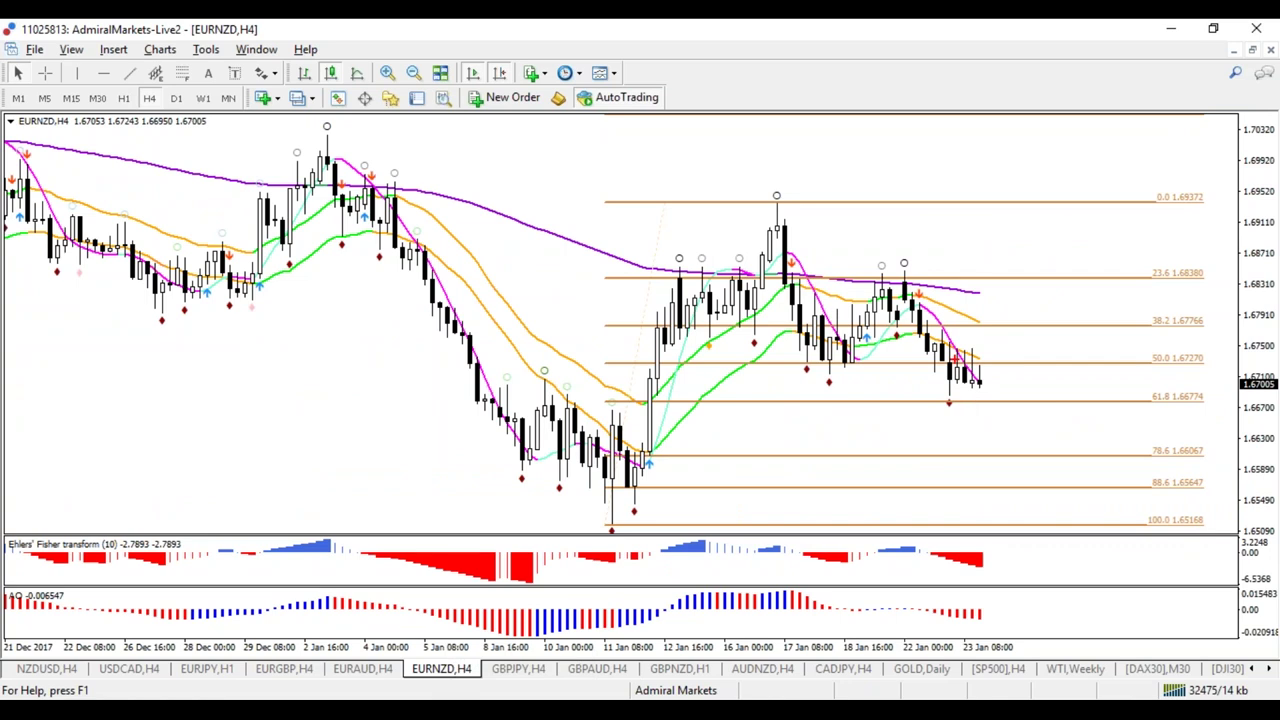
pyautogui.moveTo(818, 348); pyautogui.dragTo(838, 330)
pyautogui.moveTo(949, 358)
pyautogui.mouseDown()
pyautogui.moveTo(945, 328)
pyautogui.moveTo(934, 334)
pyautogui.mouseUp()
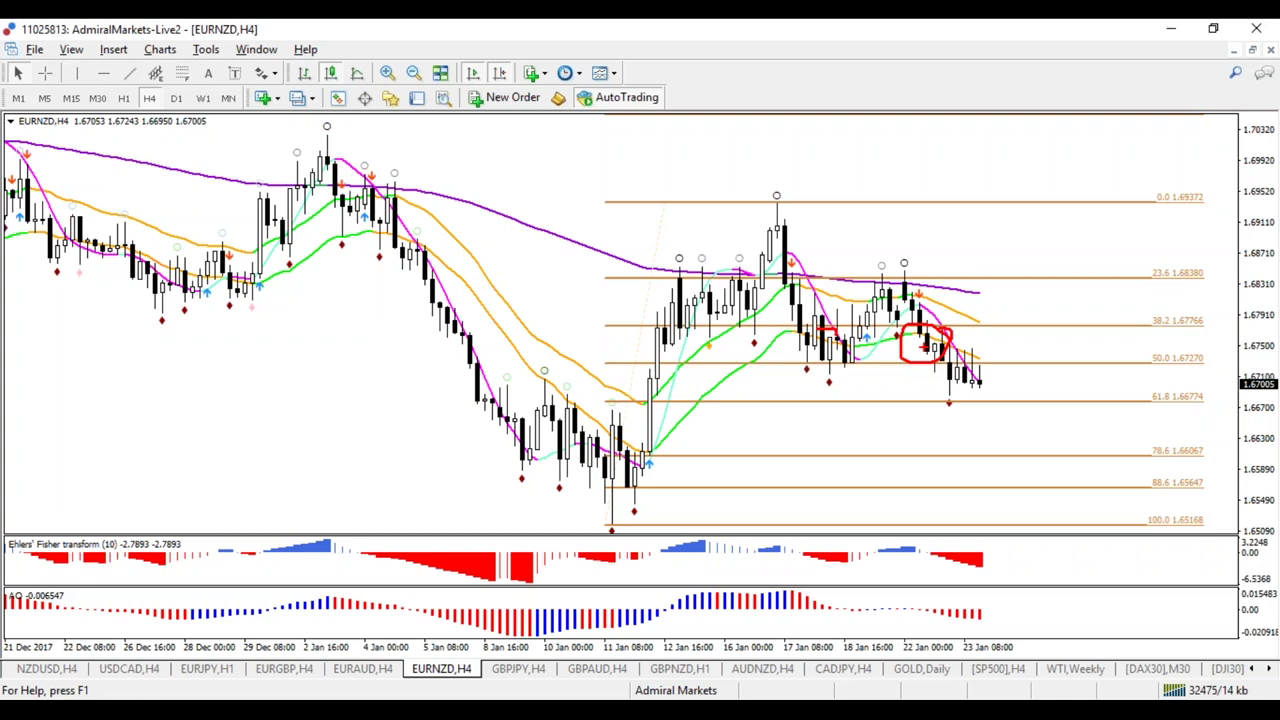
pyautogui.moveTo(786, 392); pyautogui.dragTo(791, 428)
pyautogui.moveTo(914, 402)
pyautogui.mouseDown()
pyautogui.moveTo(911, 428)
pyautogui.moveTo(948, 427)
pyautogui.mouseUp()
pyautogui.press('e')
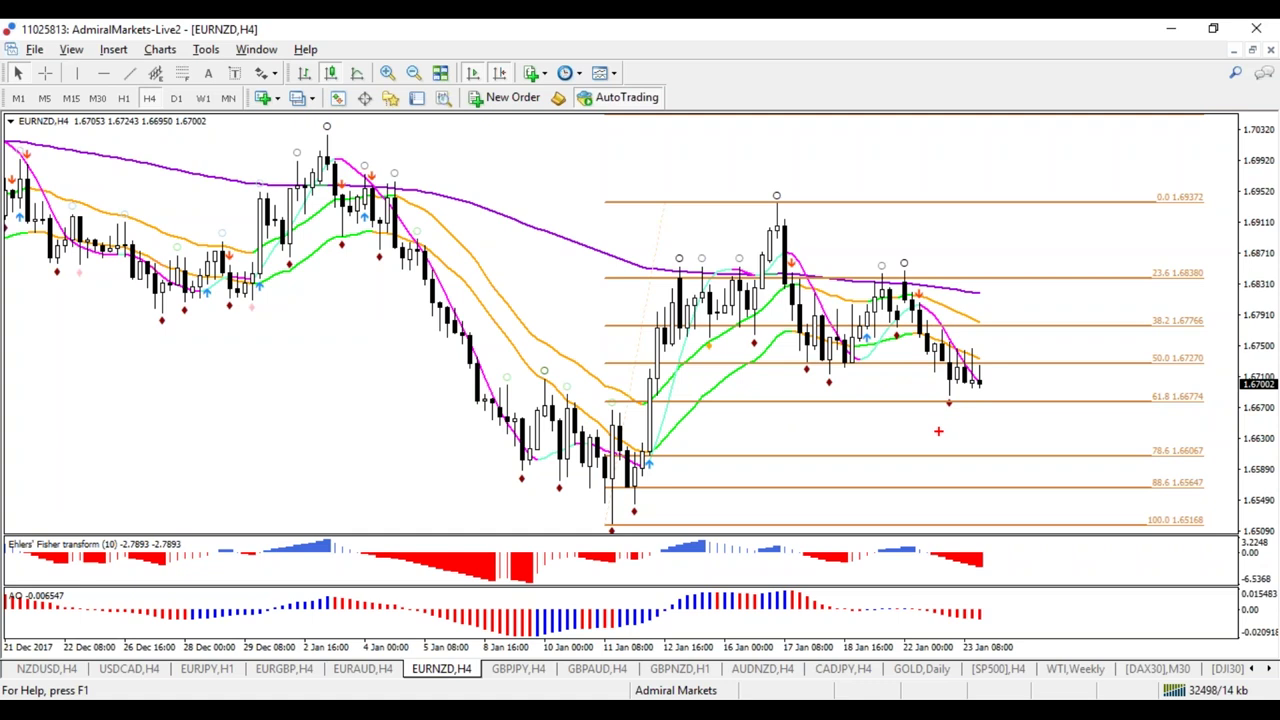
pyautogui.moveTo(980, 376)
pyautogui.mouseDown()
pyautogui.moveTo(993, 437)
pyautogui.moveTo(1010, 447)
pyautogui.moveTo(984, 443)
pyautogui.mouseUp()
pyautogui.press('Escape')
# Draw a rising EURNZD trendline from the 1.65168 low through the 18 January lows, and sketch and clear a red arrow down towards 88.6
pyautogui.click(129, 73)
pyautogui.moveTo(611, 522); pyautogui.dragTo(958, 289)
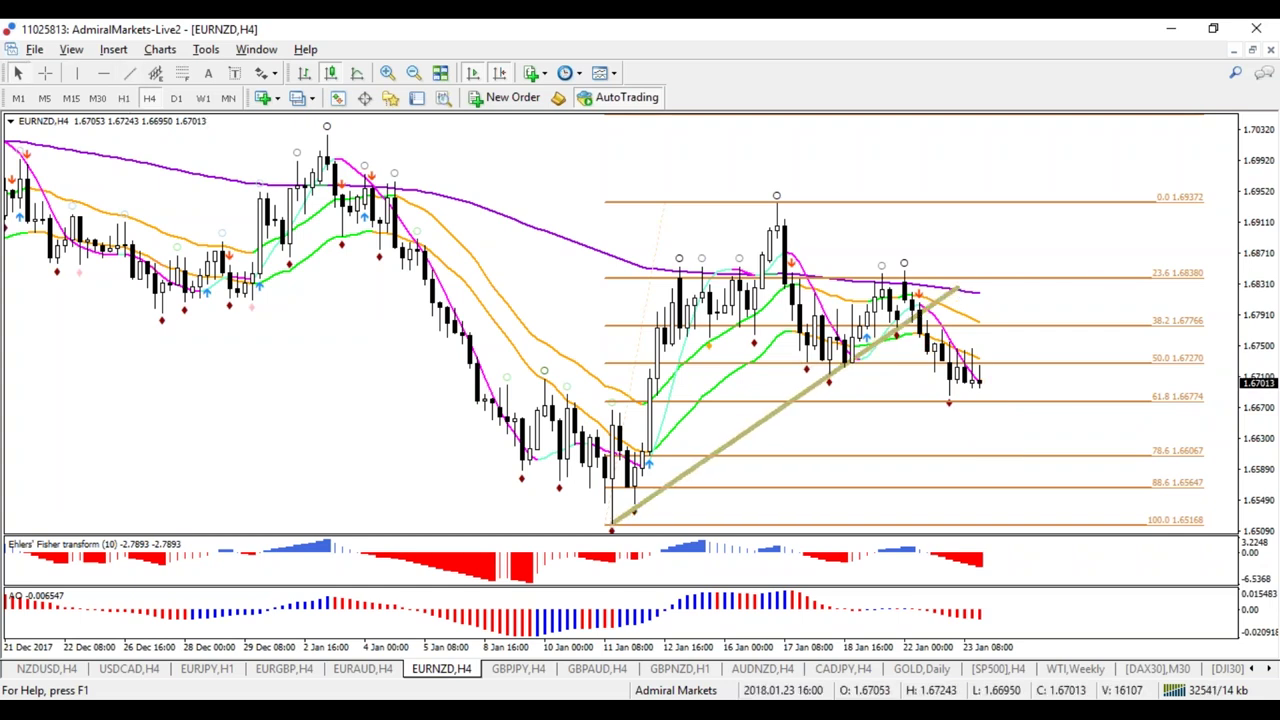
pyautogui.moveTo(978, 380)
pyautogui.mouseDown()
pyautogui.moveTo(1014, 472)
pyautogui.moveTo(984, 469)
pyautogui.mouseUp()
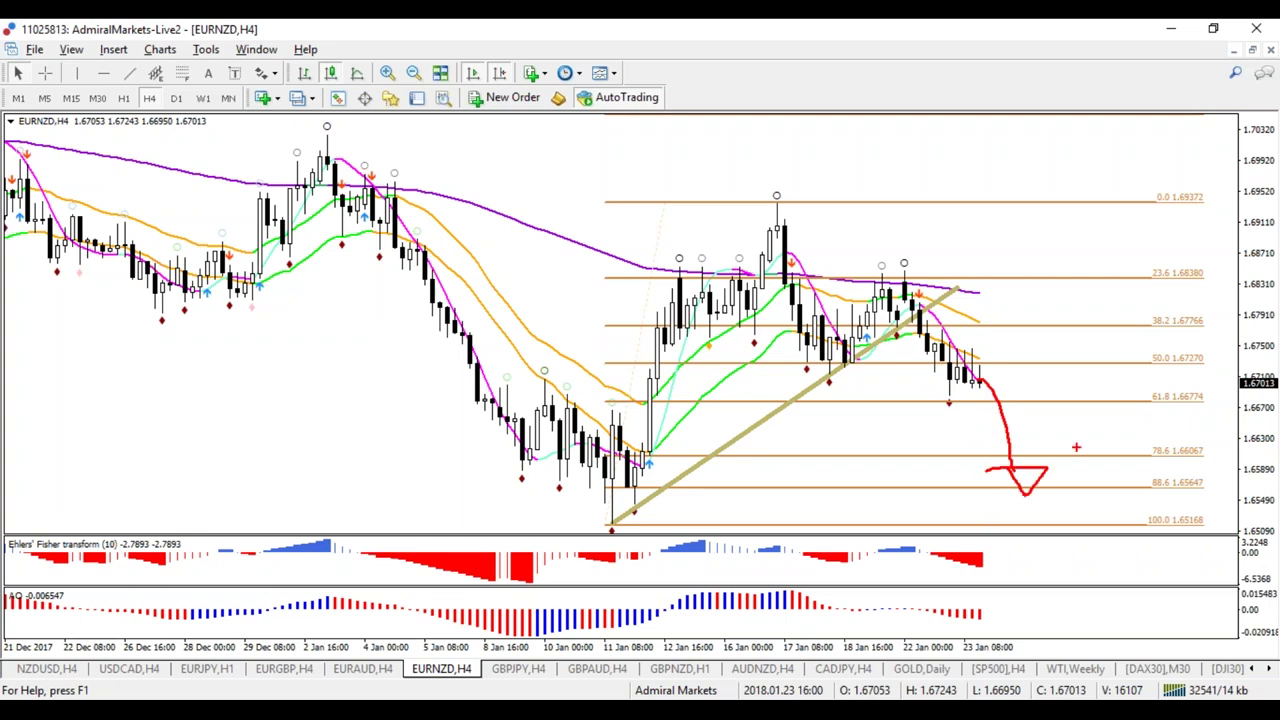
pyautogui.press('Escape')
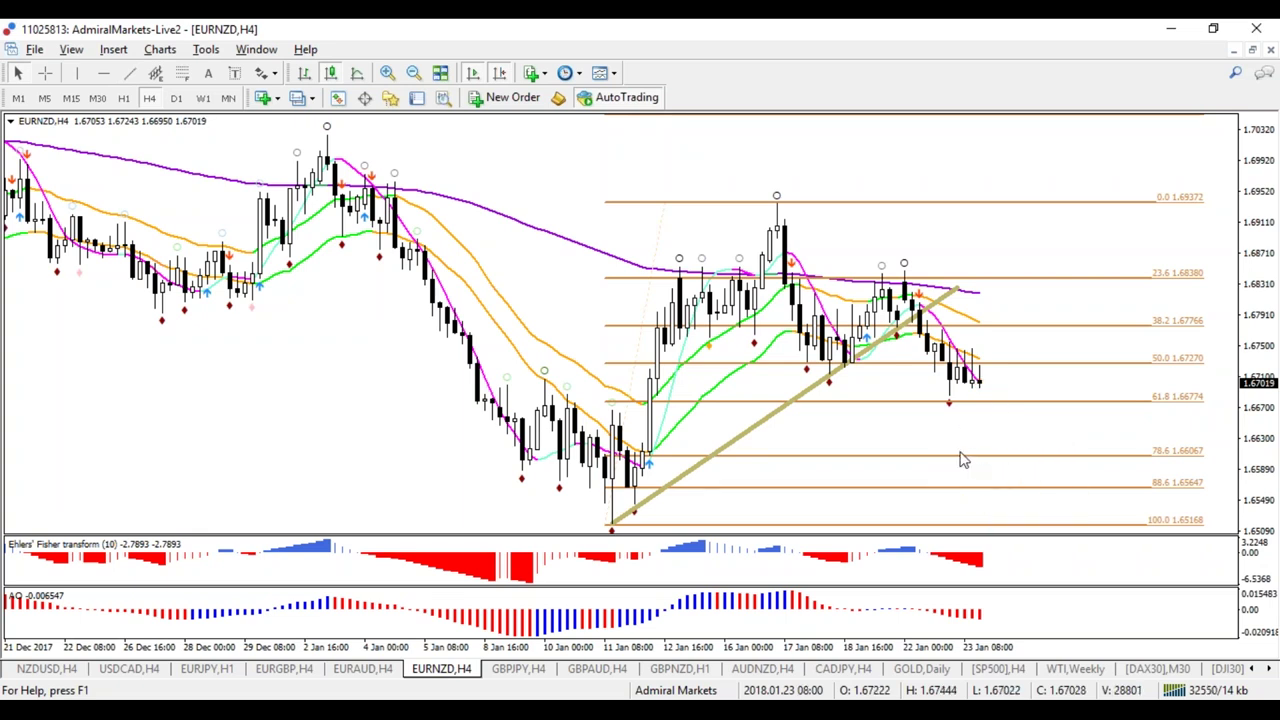
# Examine the EURNZD trendline break on H1 at closer and wider zoom, and return to H4 at the original zoom
pyautogui.click(123, 98)
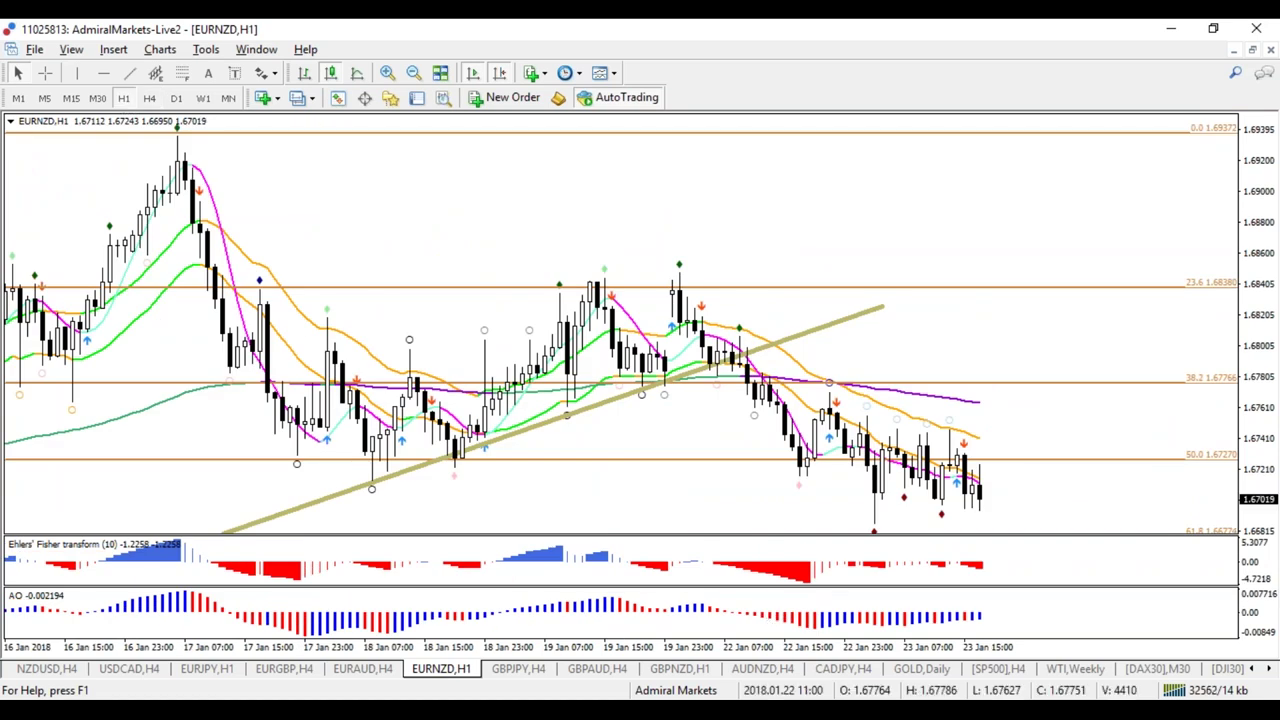
pyautogui.press('+')
pyautogui.press('+')
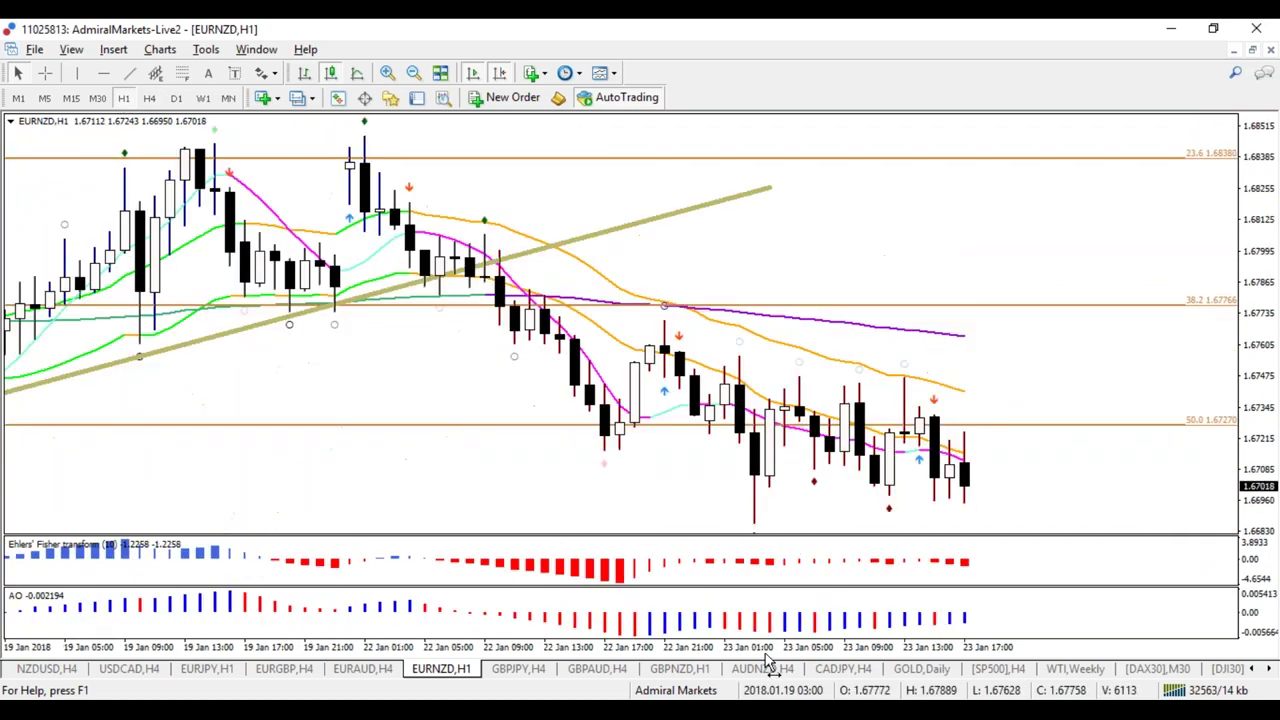
pyautogui.press('-')
pyautogui.press('-')
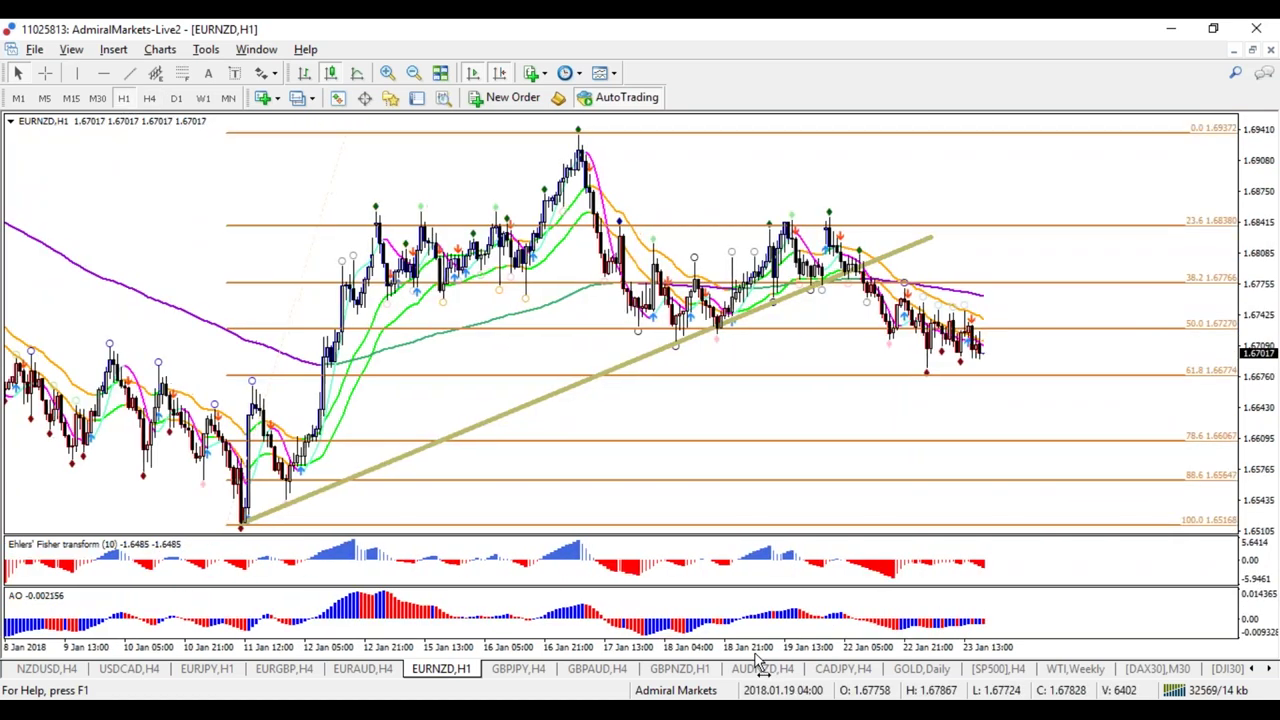
pyautogui.click(150, 96)
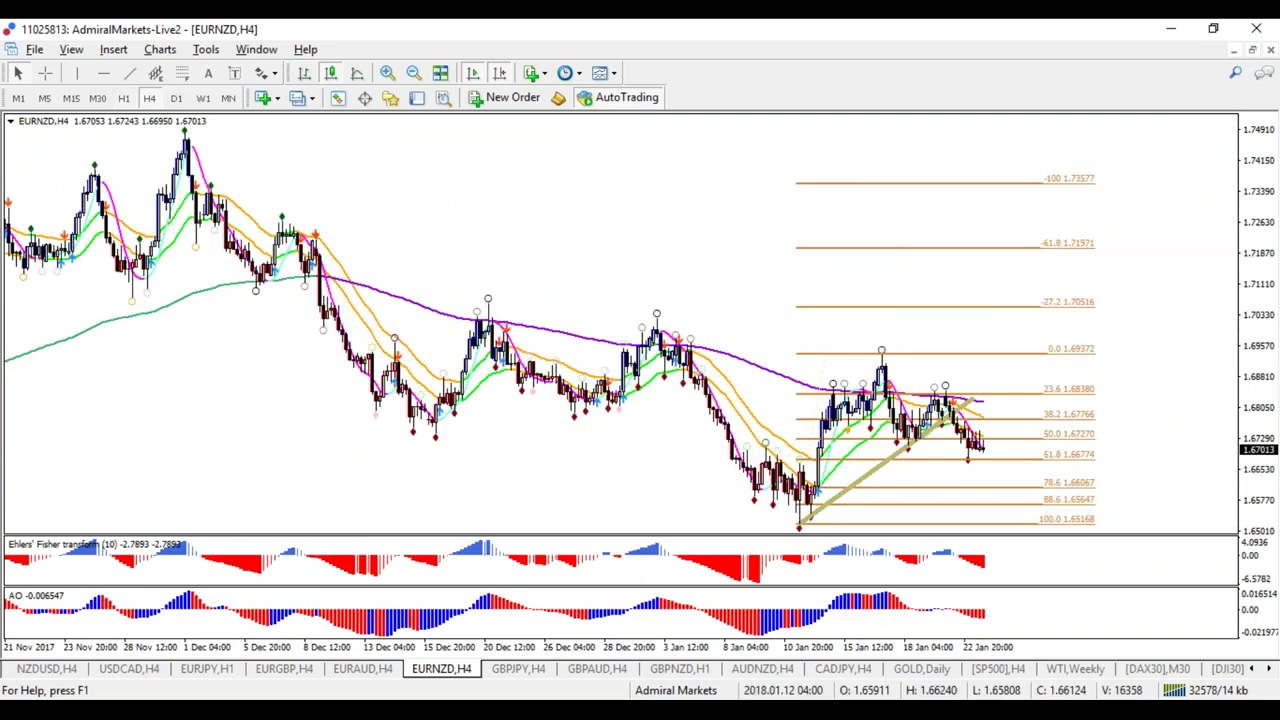
pyautogui.press('+')
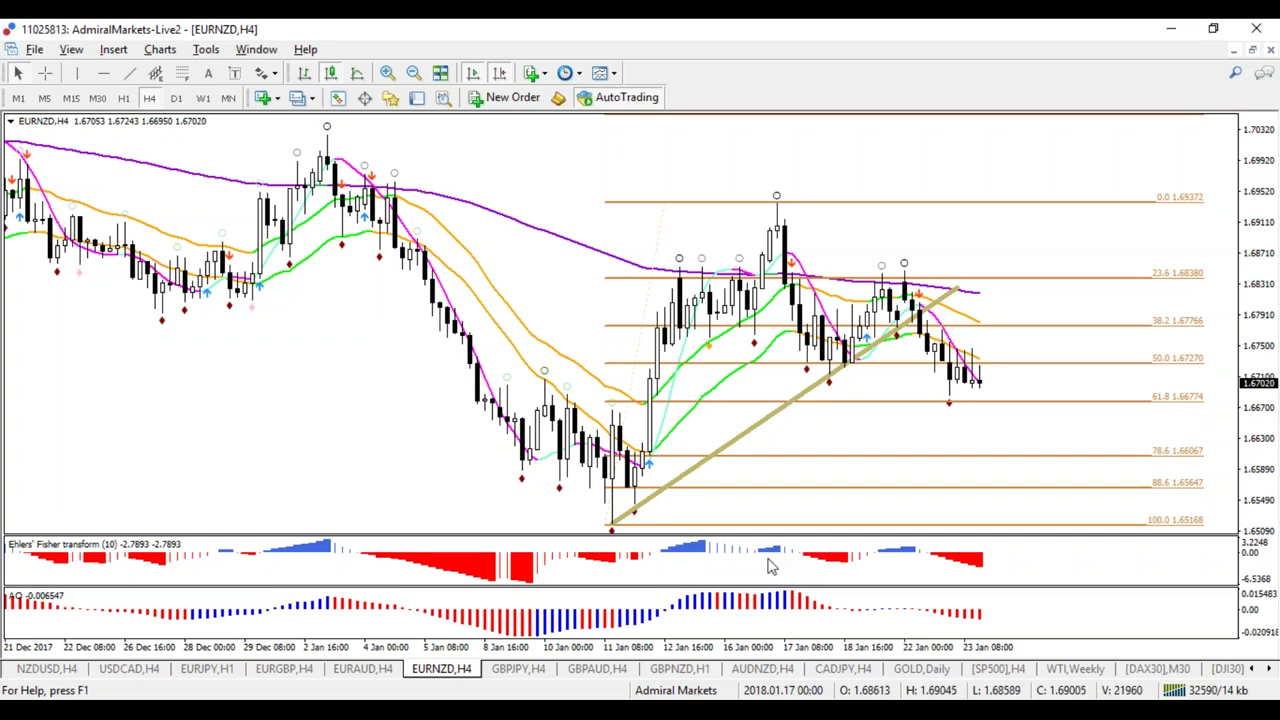
# Compare EURNZD price action on H1 and H4, and switch the chart to M15
pyautogui.click(124, 97)
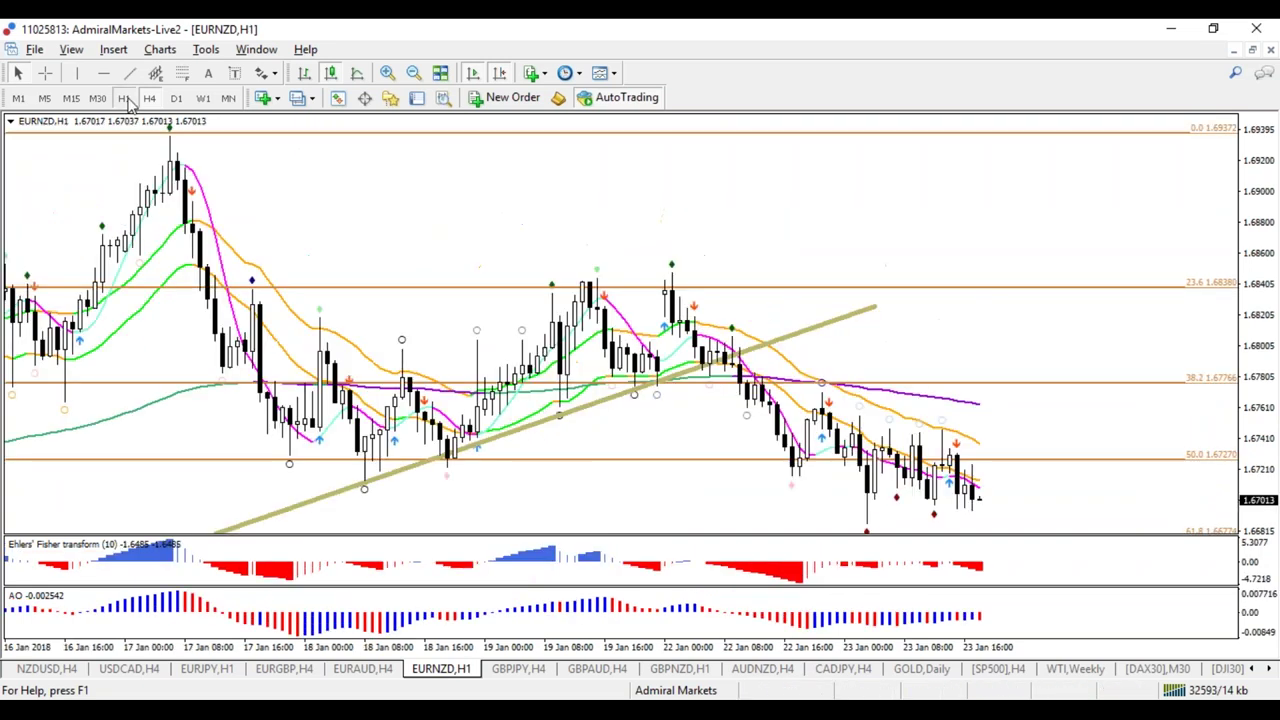
pyautogui.click(149, 99)
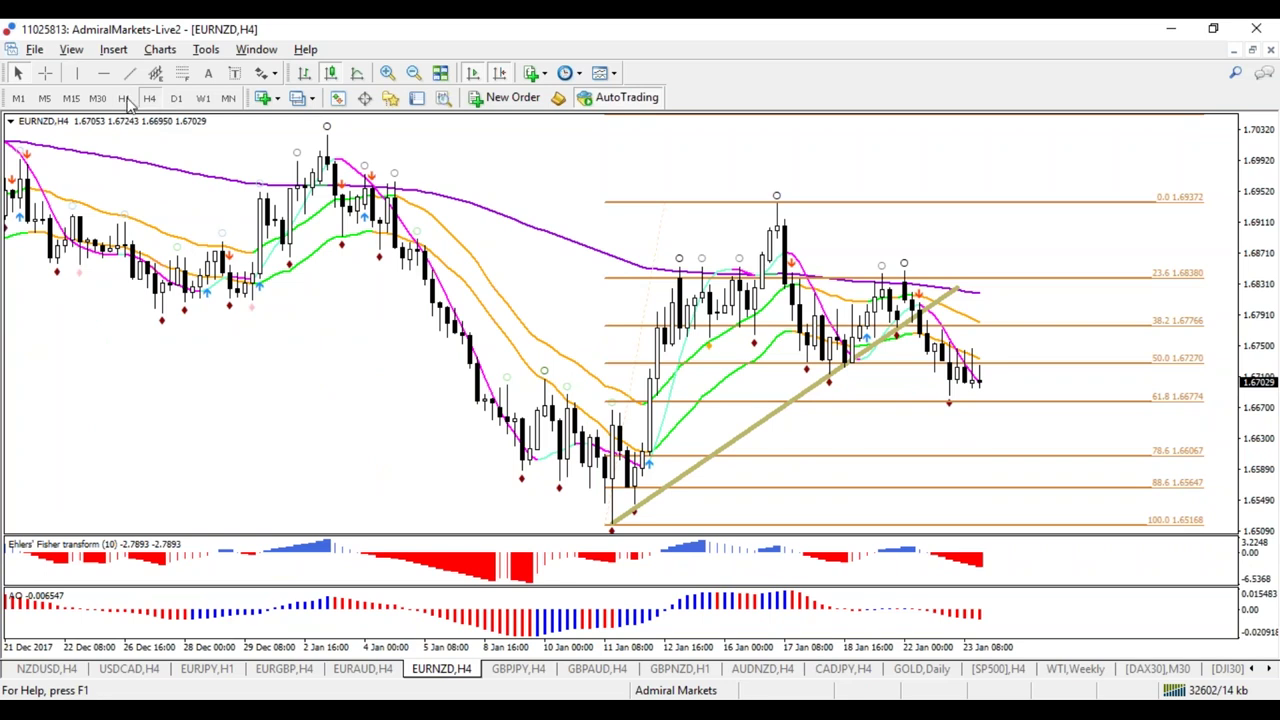
pyautogui.click(72, 98)
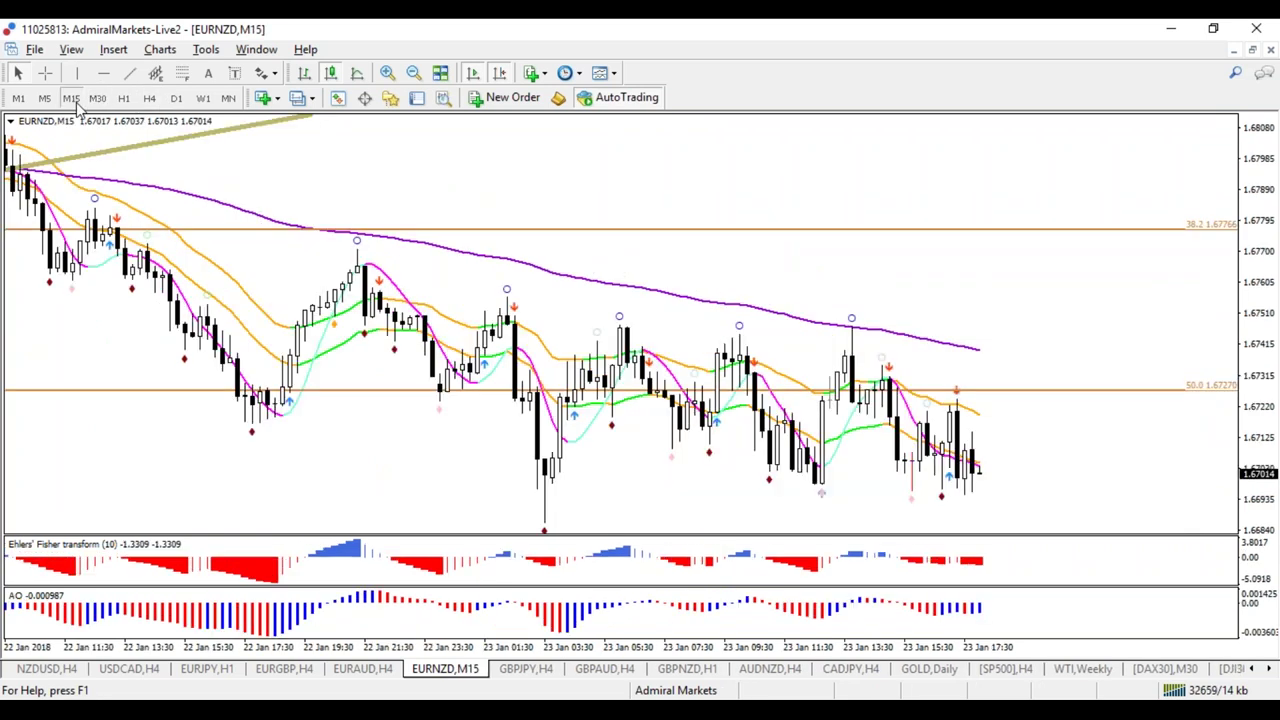
# Check EURNZD on H1, return to H4, and place a horizontal line just above the 61.8 Fibonacci level
pyautogui.click(125, 99)
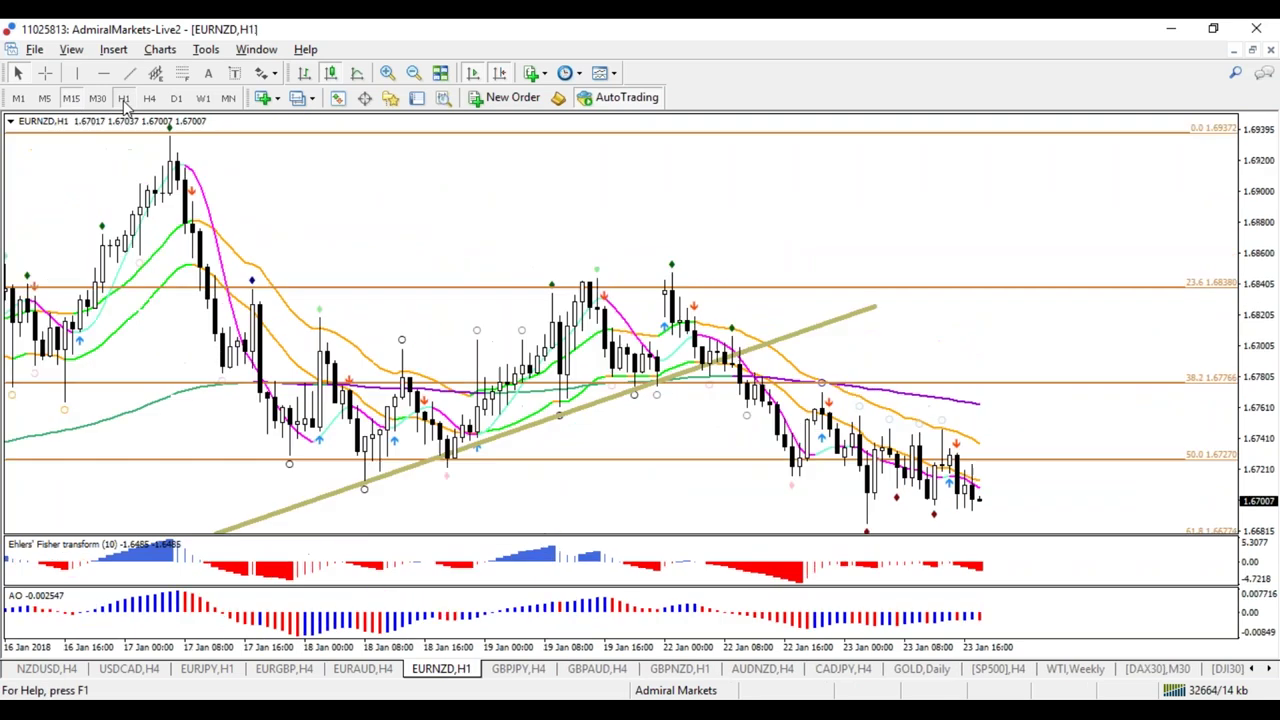
pyautogui.click(148, 98)
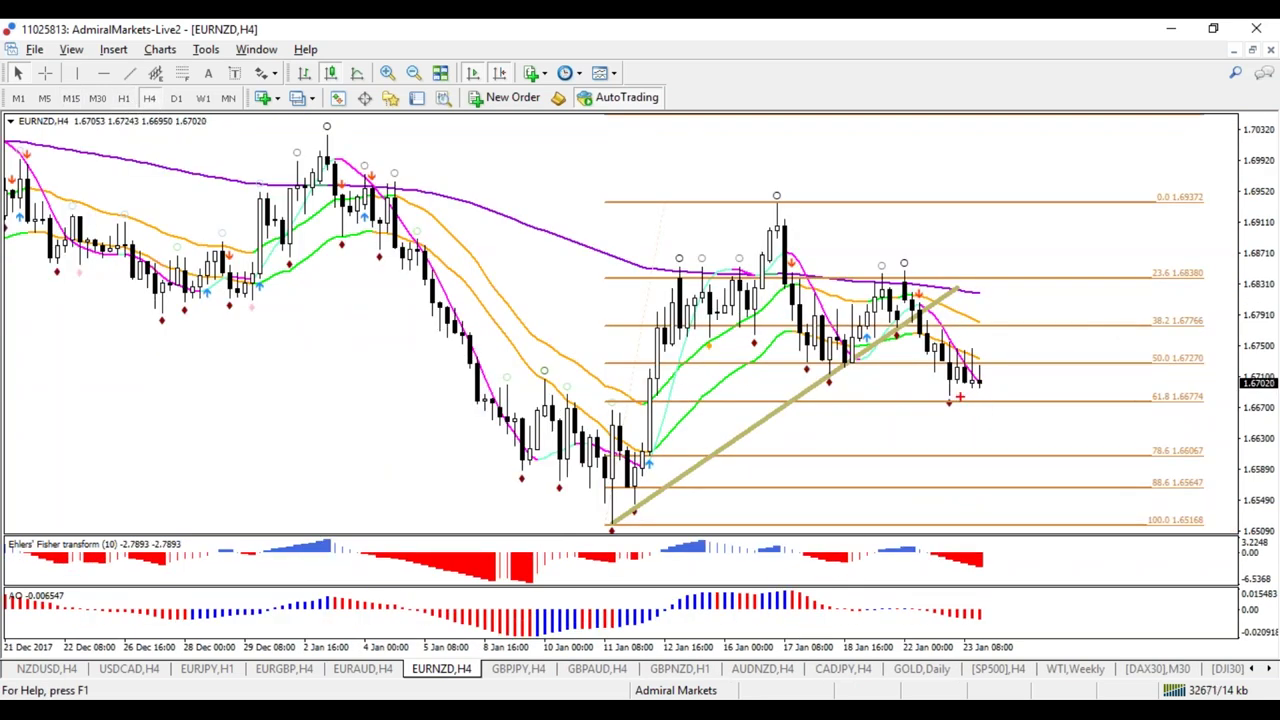
pyautogui.click(102, 77)
pyautogui.click(955, 397)
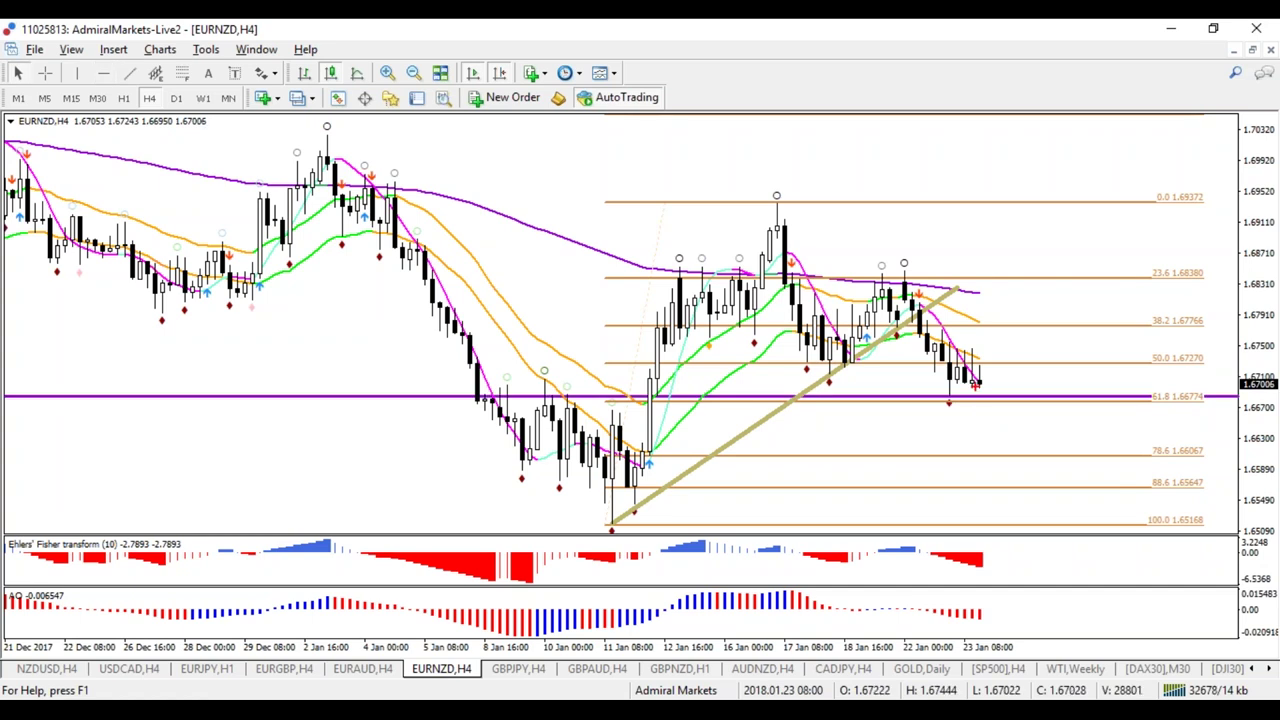
# Sketch in red a break below the horizontal line, a pullback and a fall past the 78.6 level, and clear the marks
pyautogui.moveTo(956, 393)
pyautogui.mouseDown()
pyautogui.moveTo(930, 397)
pyautogui.moveTo(990, 422)
pyautogui.moveTo(986, 376)
pyautogui.moveTo(989, 421)
pyautogui.moveTo(1004, 388)
pyautogui.mouseUp()
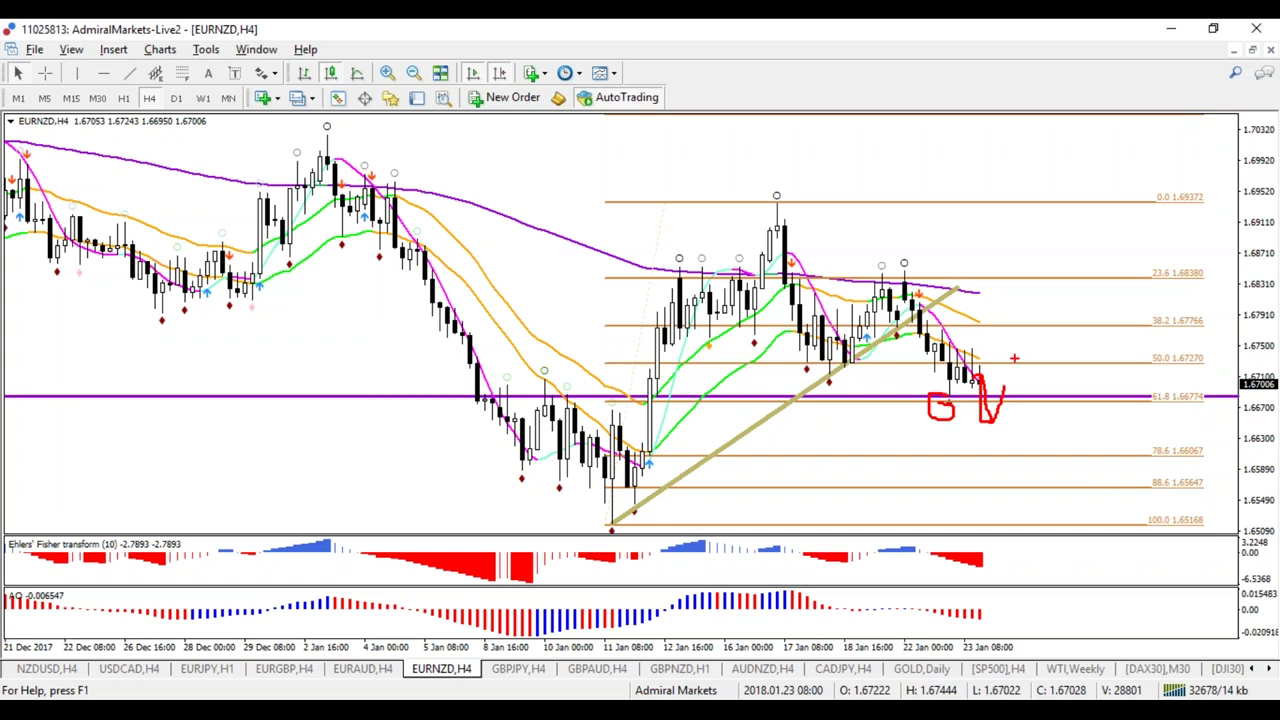
pyautogui.moveTo(1014, 338)
pyautogui.mouseDown()
pyautogui.moveTo(1005, 359)
pyautogui.moveTo(1020, 361)
pyautogui.moveTo(1031, 476)
pyautogui.moveTo(1038, 452)
pyautogui.mouseUp()
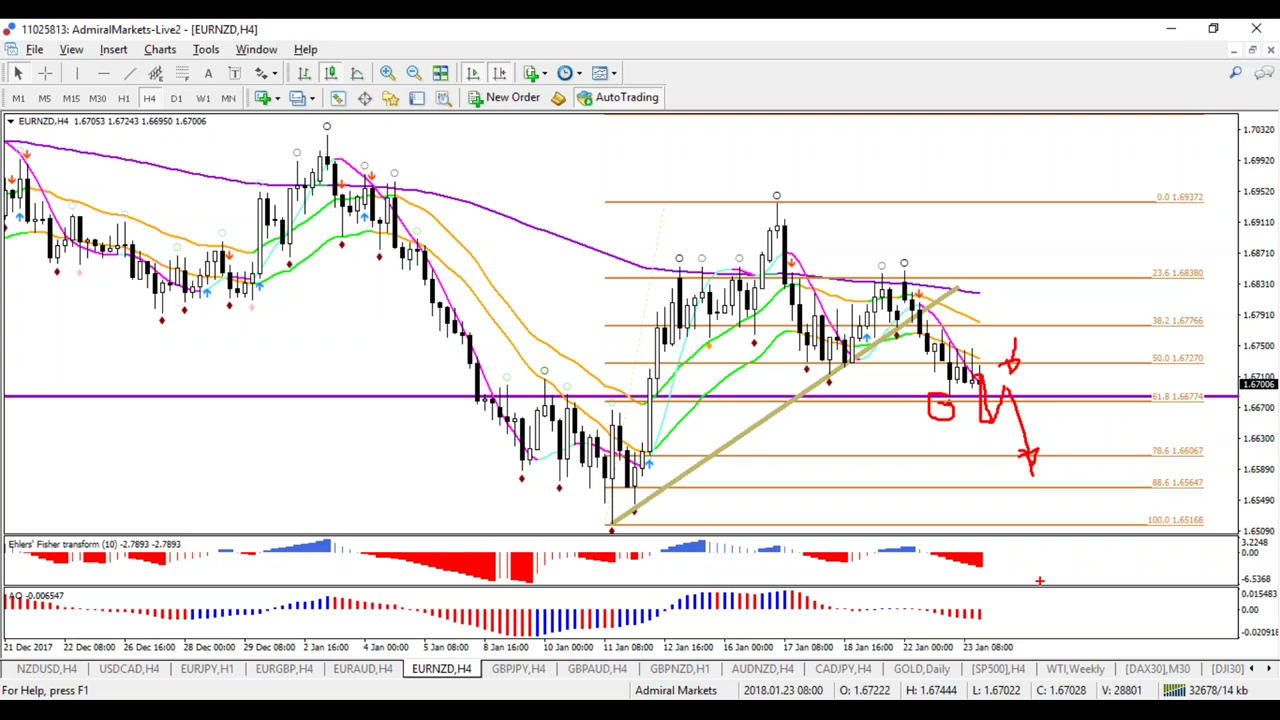
pyautogui.press('Escape')
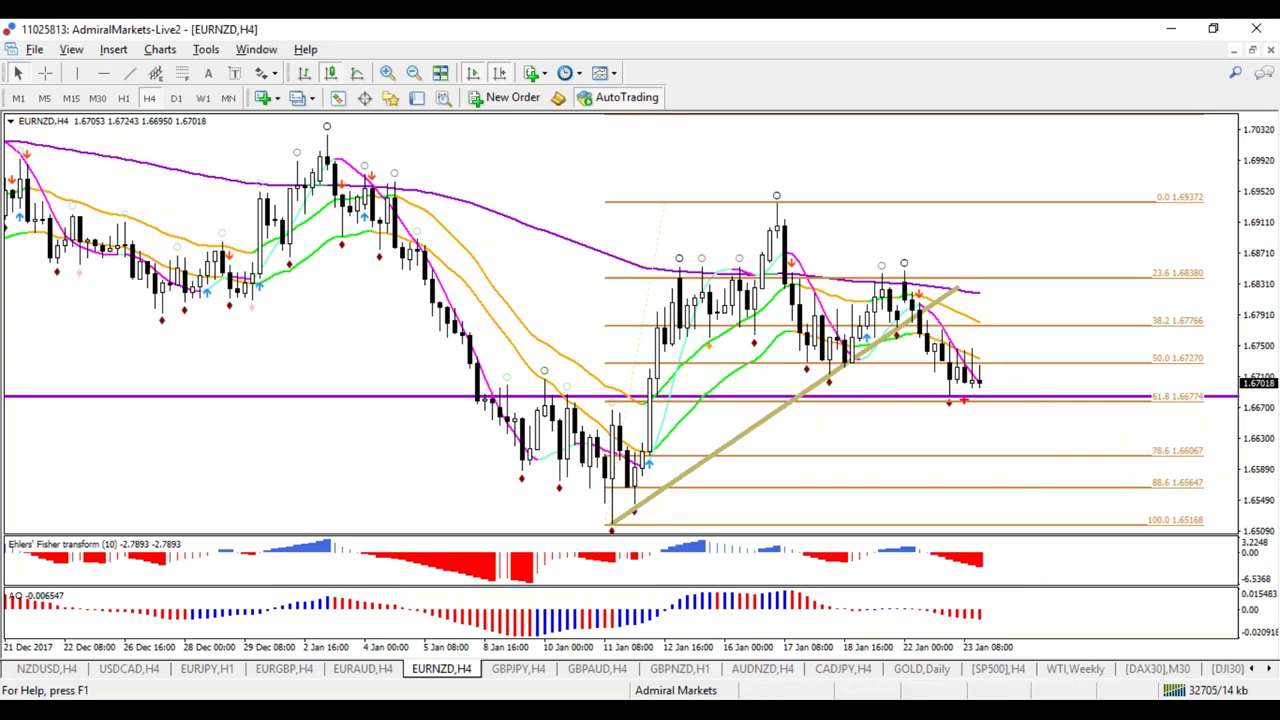
# Circle and clear the area around the 78.6 level, and sketch a red line at 61.8 with a zigzag arrow down to 78.6
pyautogui.moveTo(1034, 420)
pyautogui.mouseDown()
pyautogui.moveTo(978, 460)
pyautogui.moveTo(1054, 458)
pyautogui.moveTo(1040, 412)
pyautogui.moveTo(956, 448)
pyautogui.moveTo(986, 420)
pyautogui.moveTo(1040, 426)
pyautogui.moveTo(1050, 446)
pyautogui.moveTo(998, 424)
pyautogui.moveTo(1037, 415)
pyautogui.mouseUp()
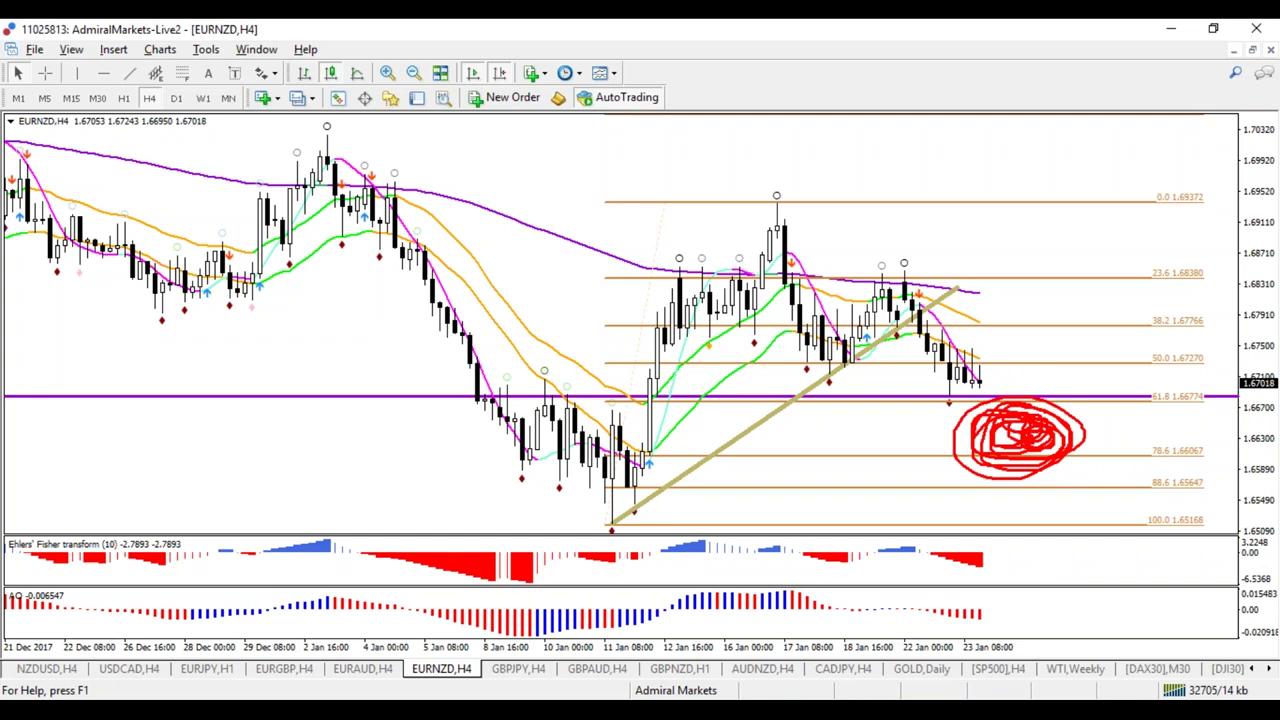
pyautogui.press('Escape')
pyautogui.moveTo(938, 402)
pyautogui.mouseDown()
pyautogui.moveTo(1037, 404)
pyautogui.moveTo(1052, 452)
pyautogui.moveTo(1064, 443)
pyautogui.mouseUp()
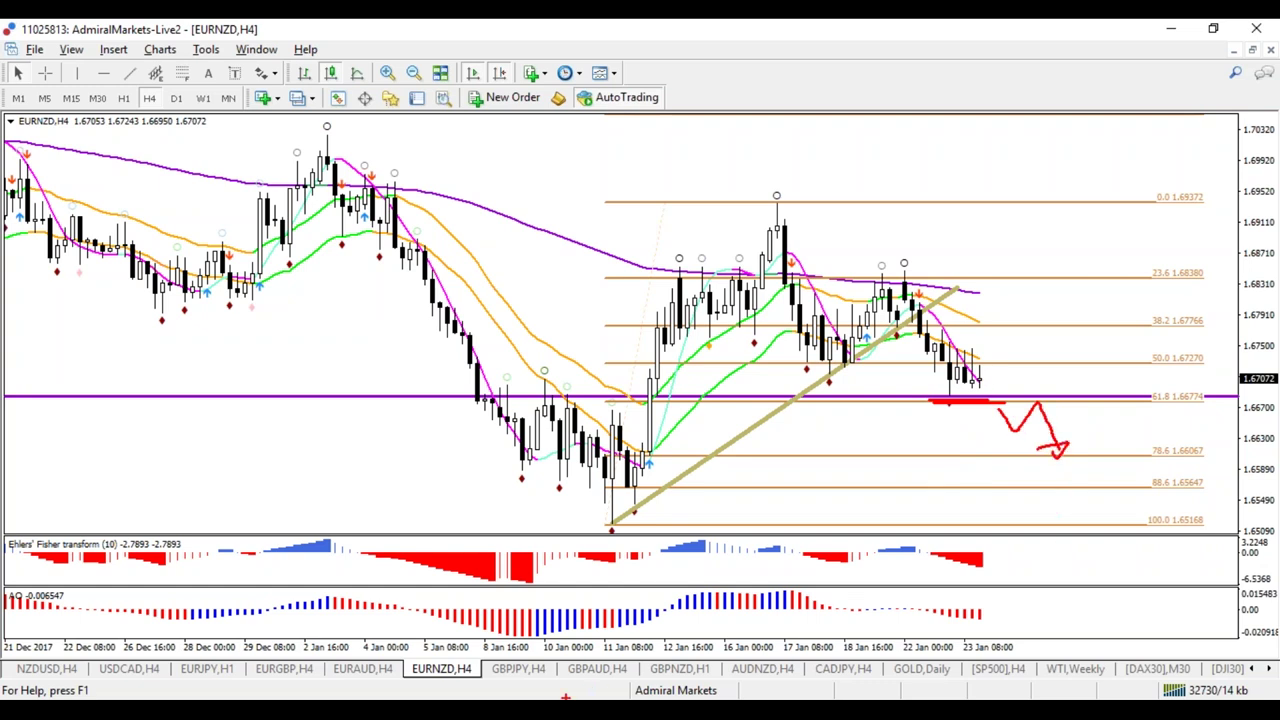
# Open the GBPJPY chart, compare price action on the weekly, H4 and M30 timeframes, and return to H4
pyautogui.click(520, 670)
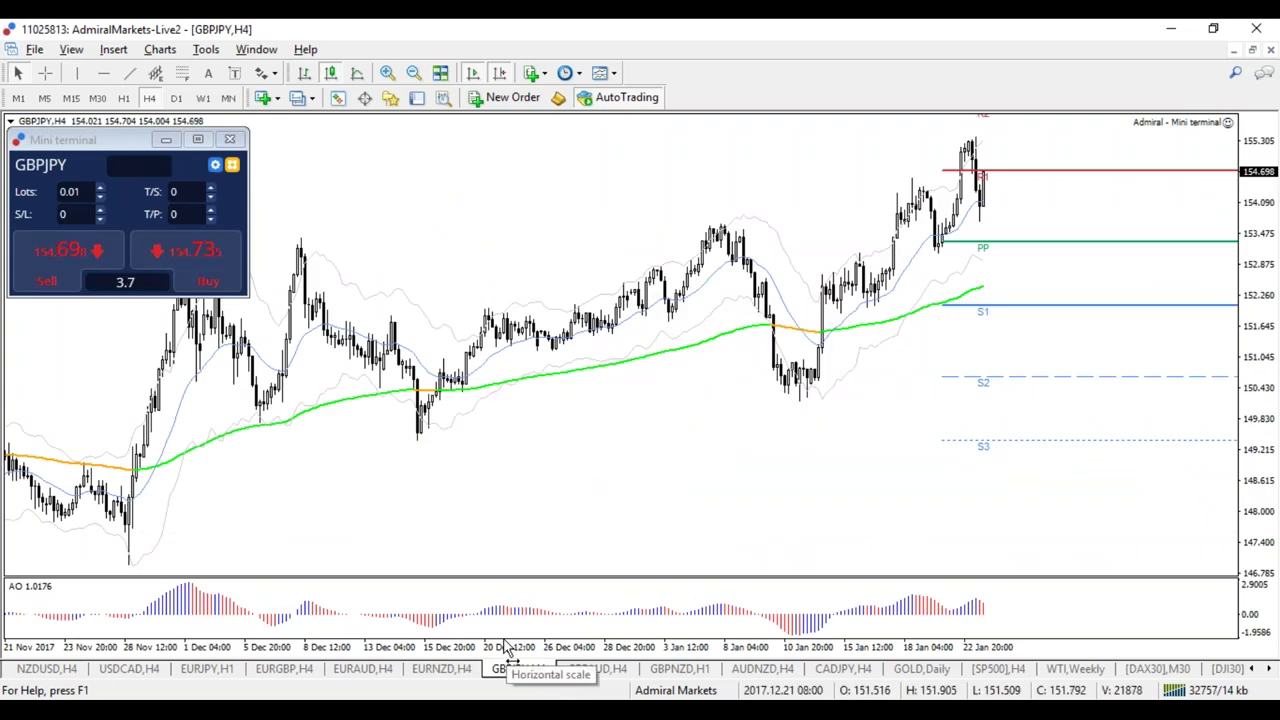
pyautogui.click(176, 98)
pyautogui.click(203, 98)
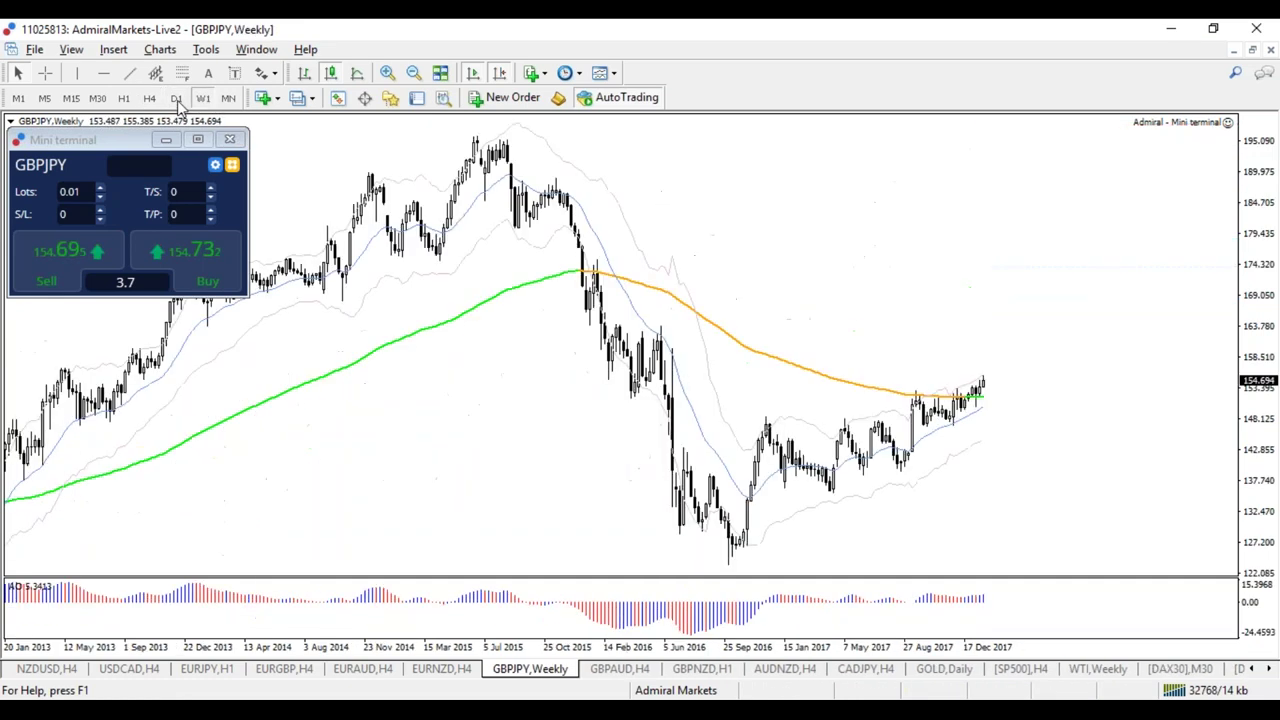
pyautogui.click(152, 99)
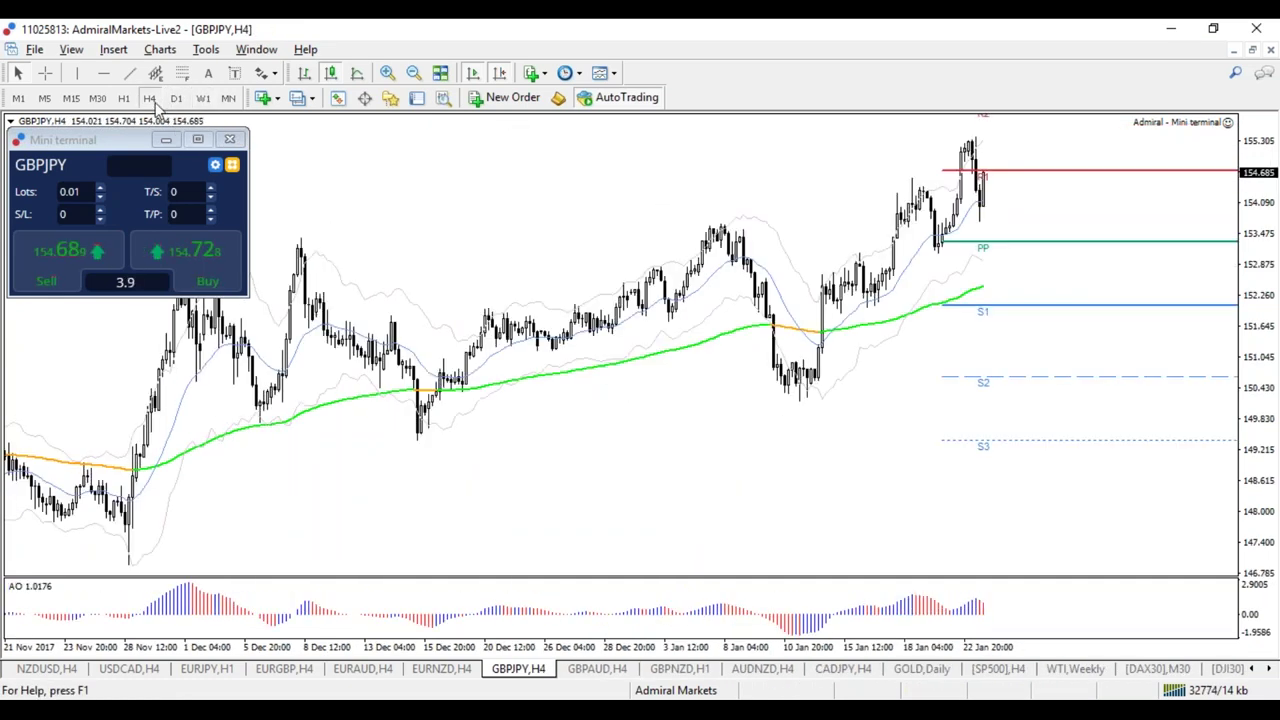
pyautogui.click(127, 99)
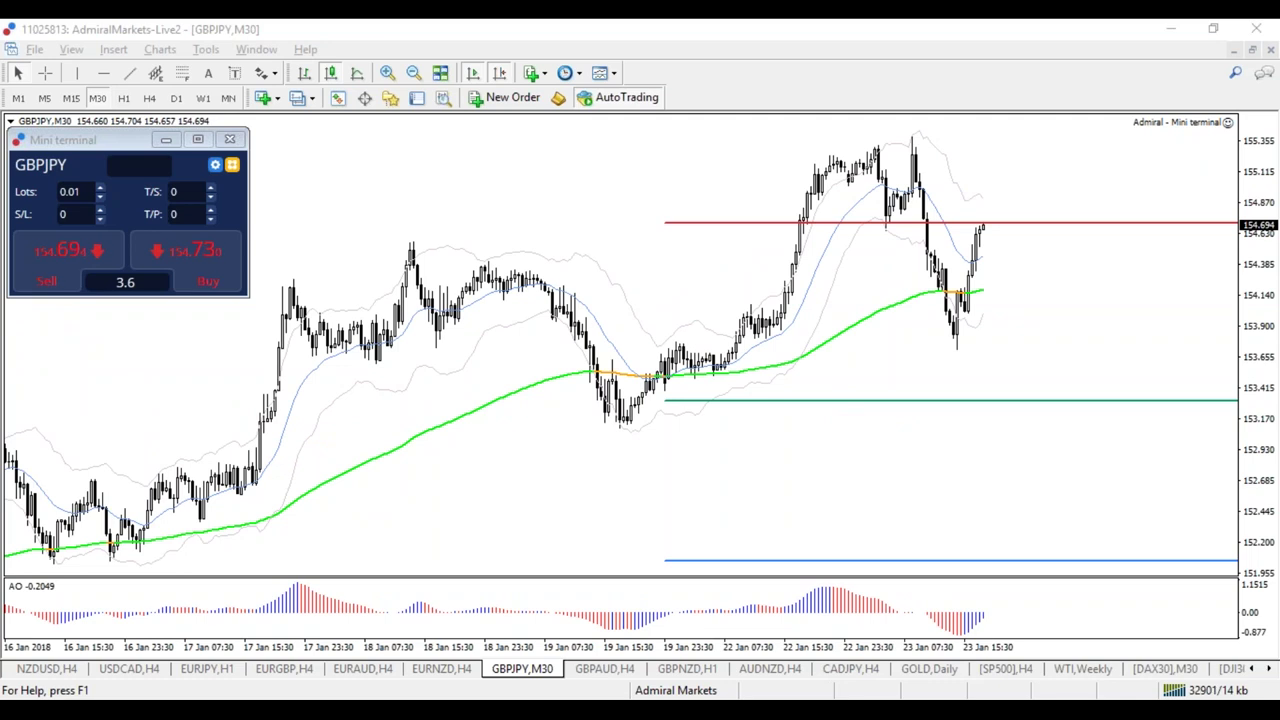
pyautogui.click(150, 98)
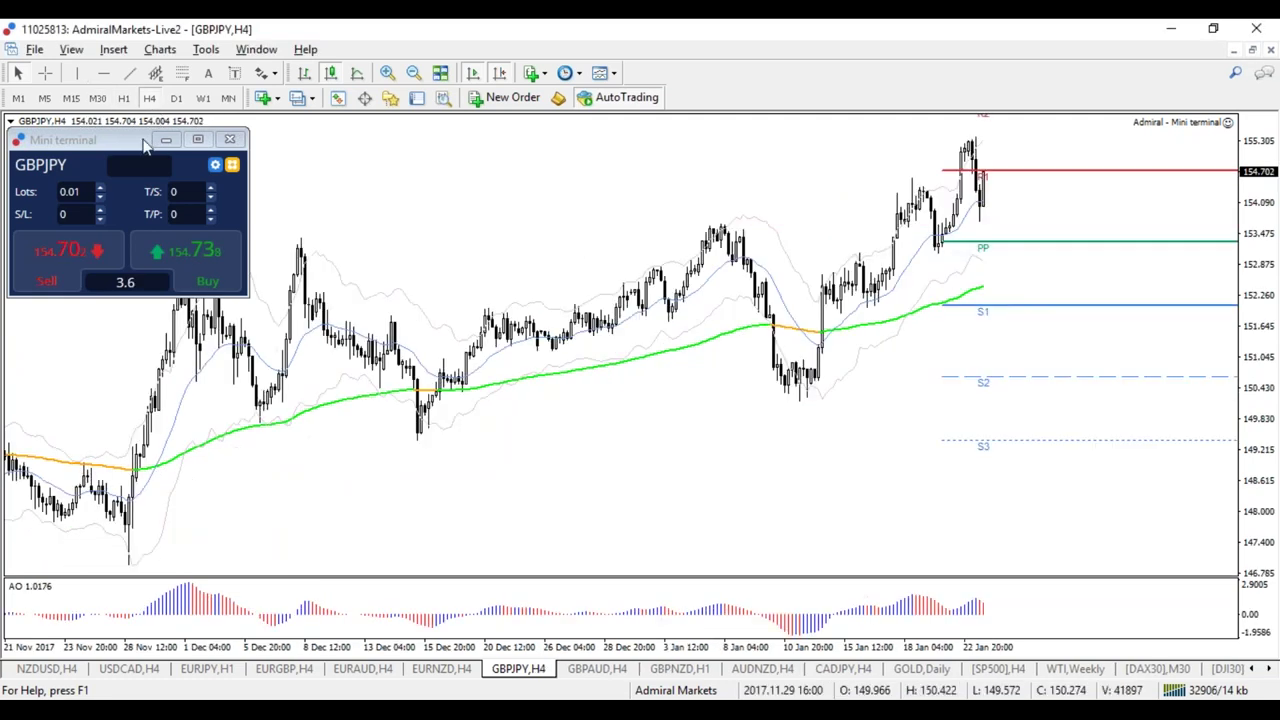
# Examine the latest GBPJPY daily candles around the R1 pivot at the closest zoom with the crosshair
pyautogui.click(176, 98)
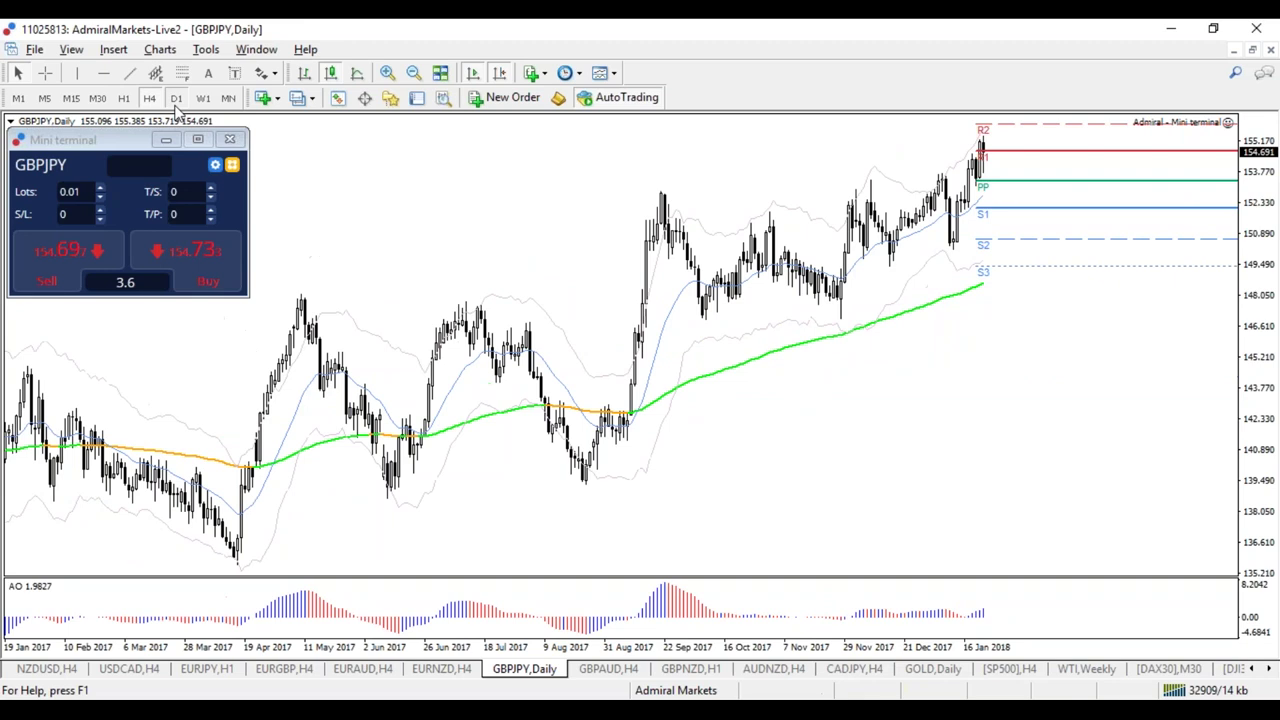
pyautogui.press('+')
pyautogui.press('+')
pyautogui.press('+')
pyautogui.press('+')
pyautogui.press('-')
pyautogui.press('+')
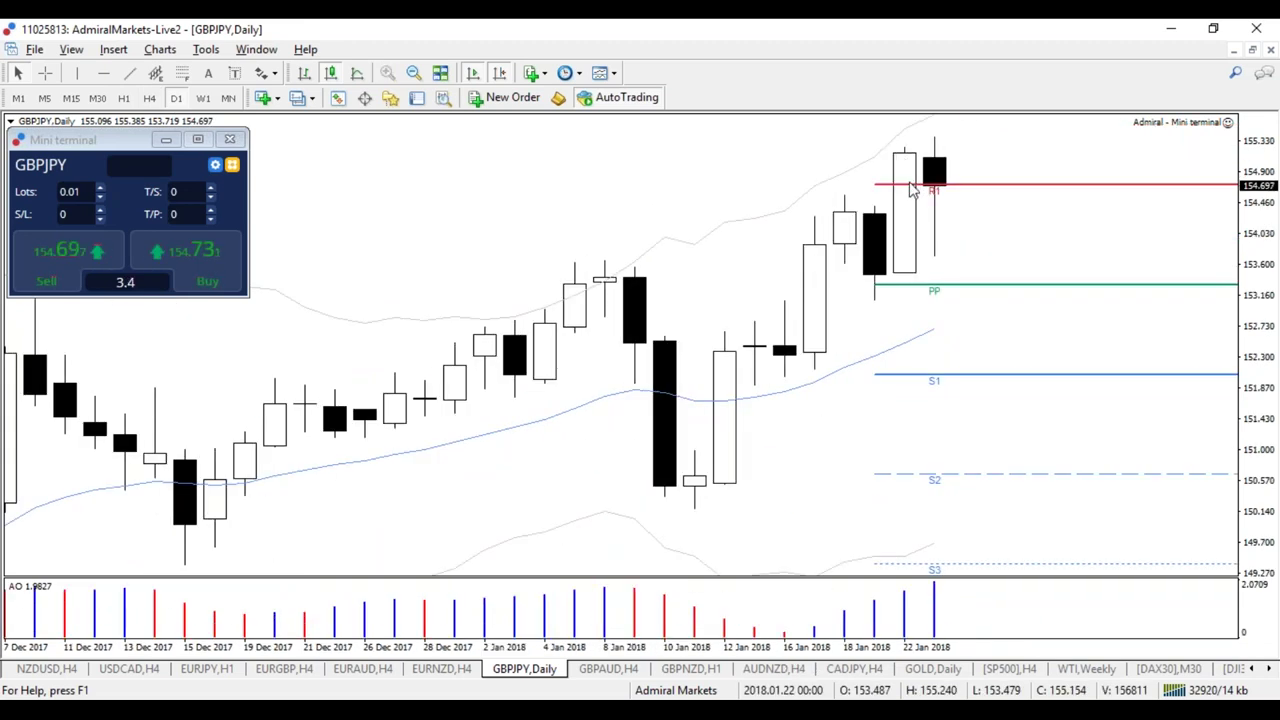
pyautogui.middleClick(534, 222)
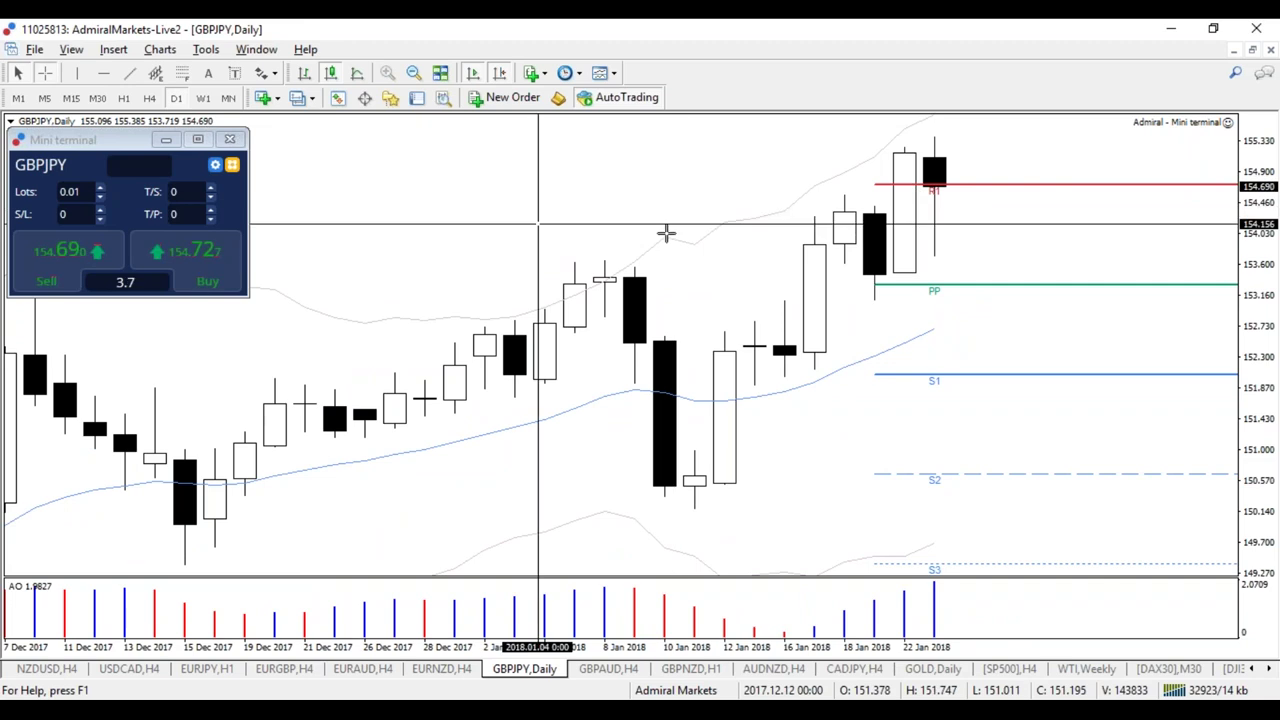
# Show GBPJPY on H1 at a wider zoom, sketch a red drop from R1 with a blue rebound arrow, and clear the sketch
pyautogui.click(123, 97)
pyautogui.press('-')
pyautogui.press('-')
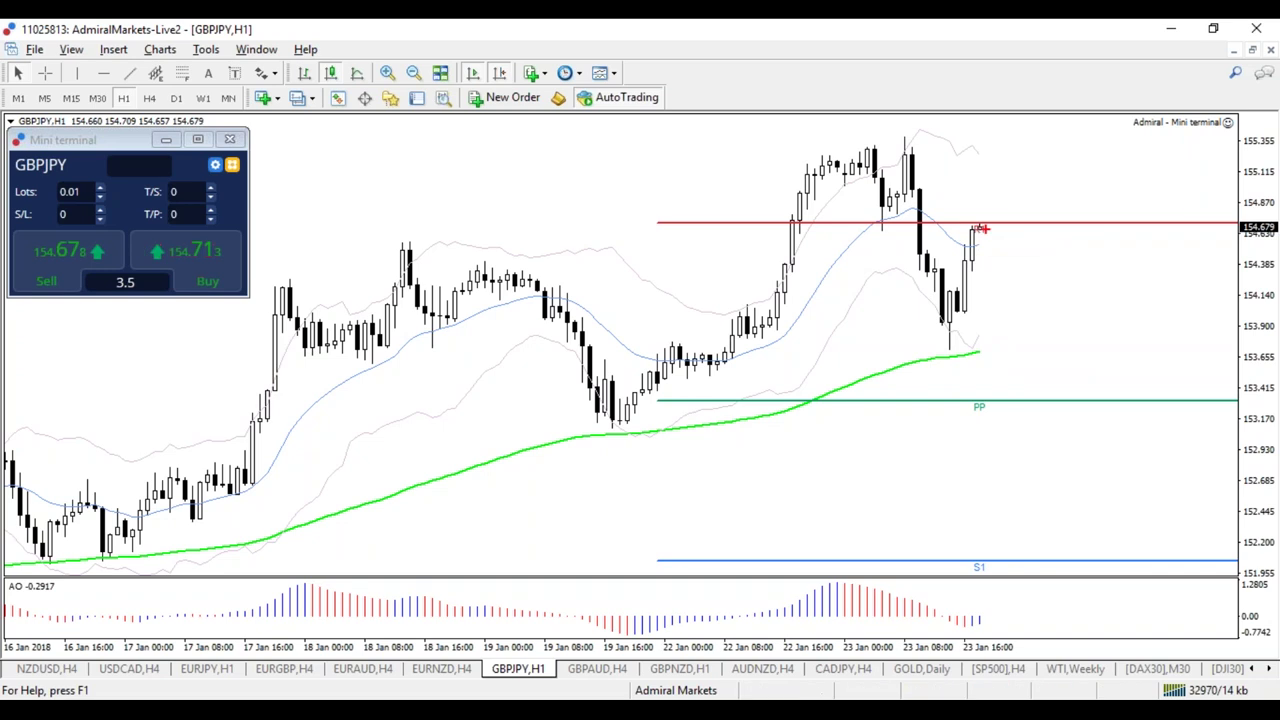
pyautogui.moveTo(980, 230)
pyautogui.mouseDown()
pyautogui.moveTo(1030, 320)
pyautogui.moveTo(994, 313)
pyautogui.mouseUp()
pyautogui.moveTo(994, 345)
pyautogui.mouseDown()
pyautogui.moveTo(975, 363)
pyautogui.moveTo(1086, 282)
pyautogui.moveTo(1102, 242)
pyautogui.mouseUp()
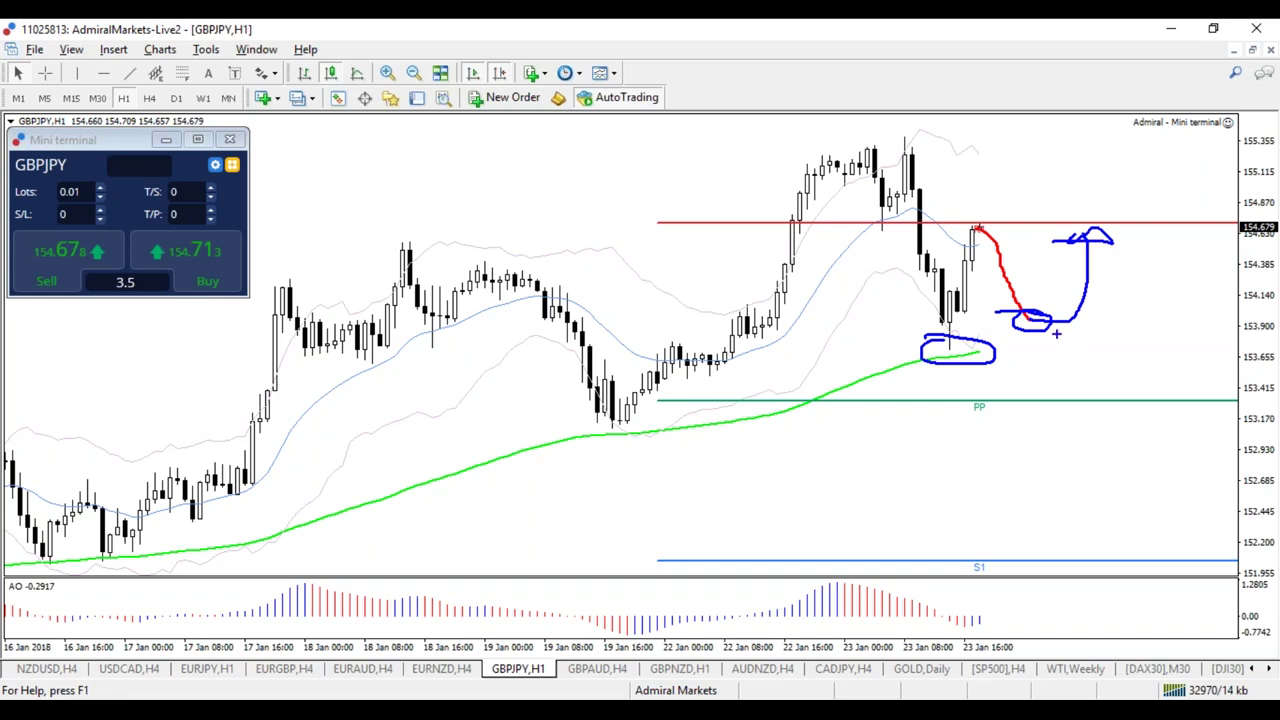
pyautogui.press('Escape')
# Sketch a falling blue channel and further possible moves from the latest GBPJPY candle near R1, clearing each sketch
pyautogui.moveTo(980, 230)
pyautogui.mouseDown()
pyautogui.moveTo(1052, 270)
pyautogui.moveTo(1018, 278)
pyautogui.mouseUp()
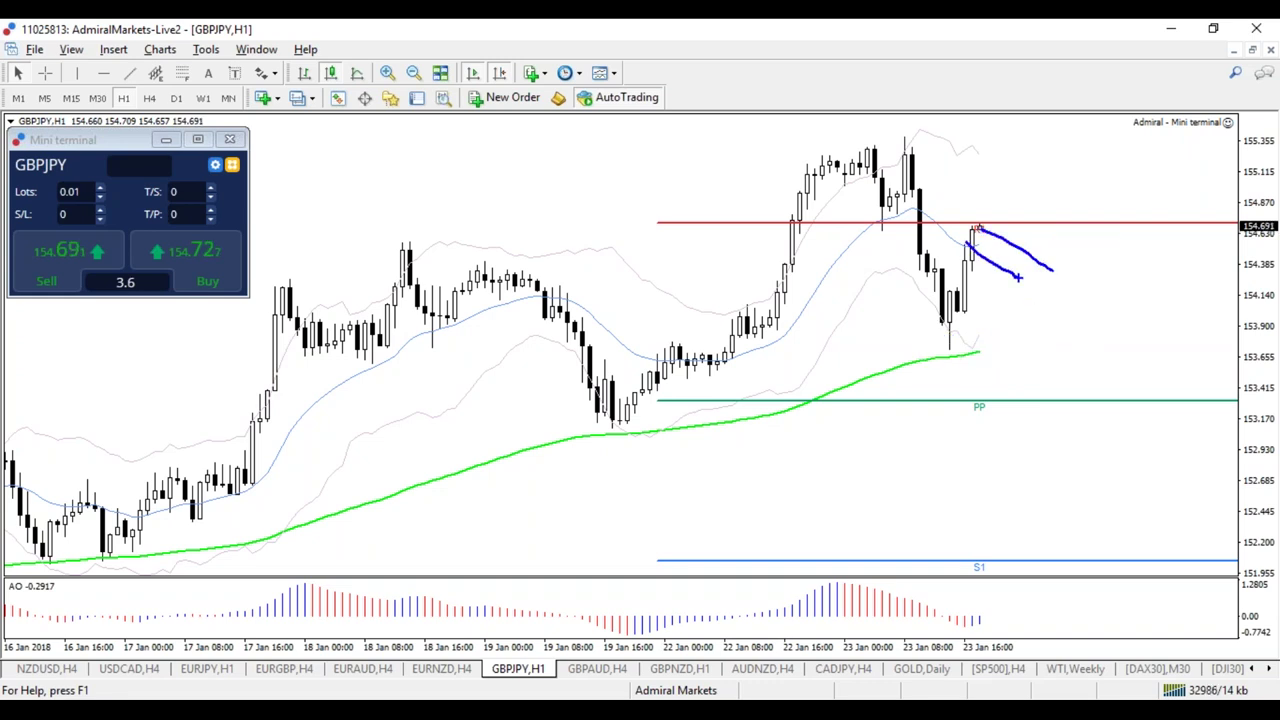
pyautogui.press('Escape')
pyautogui.moveTo(979, 236)
pyautogui.mouseDown()
pyautogui.moveTo(993, 192)
pyautogui.moveTo(1080, 237)
pyautogui.mouseUp()
pyautogui.moveTo(1003, 205); pyautogui.dragTo(1085, 275)
pyautogui.press('Escape')
pyautogui.moveTo(978, 228)
pyautogui.mouseDown()
pyautogui.moveTo(1024, 242)
pyautogui.moveTo(1045, 410)
pyautogui.moveTo(1054, 390)
pyautogui.moveTo(1140, 358)
pyautogui.mouseUp()
pyautogui.press('Escape')
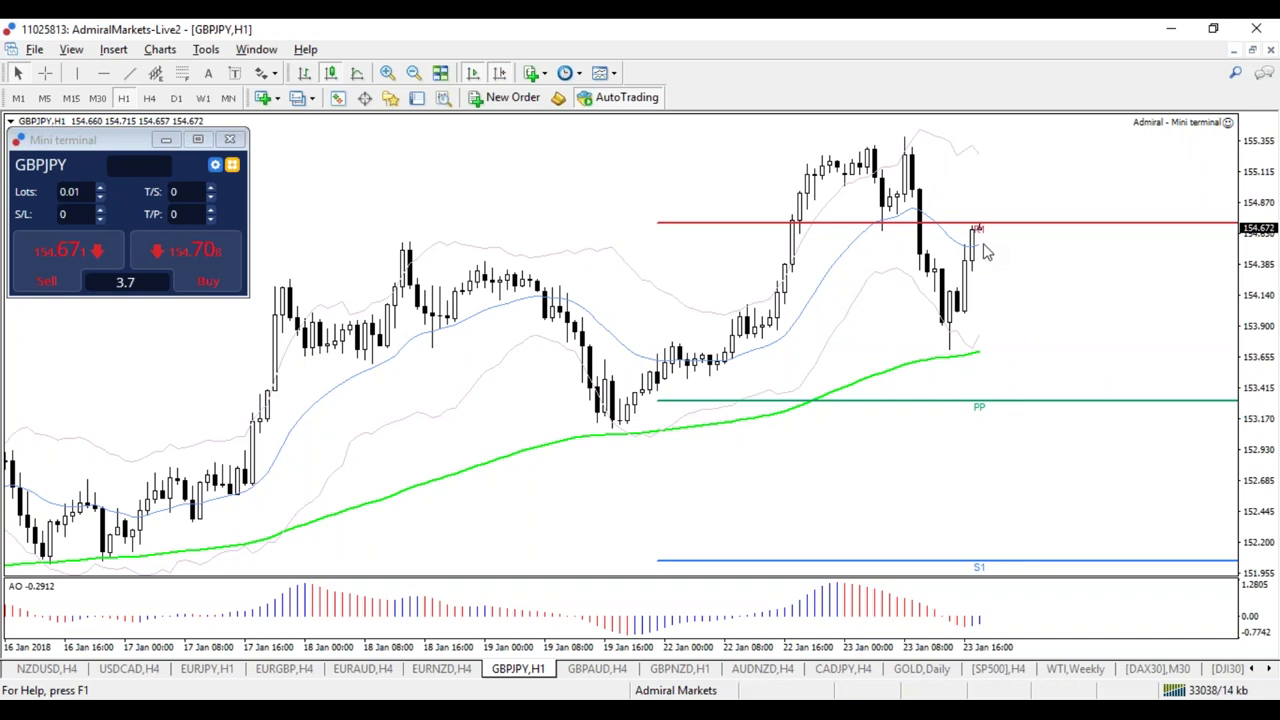
# Sketch a move from the 23 January low up past R1 and a red arrow falling from R1, clearing each sketch
pyautogui.moveTo(977, 233)
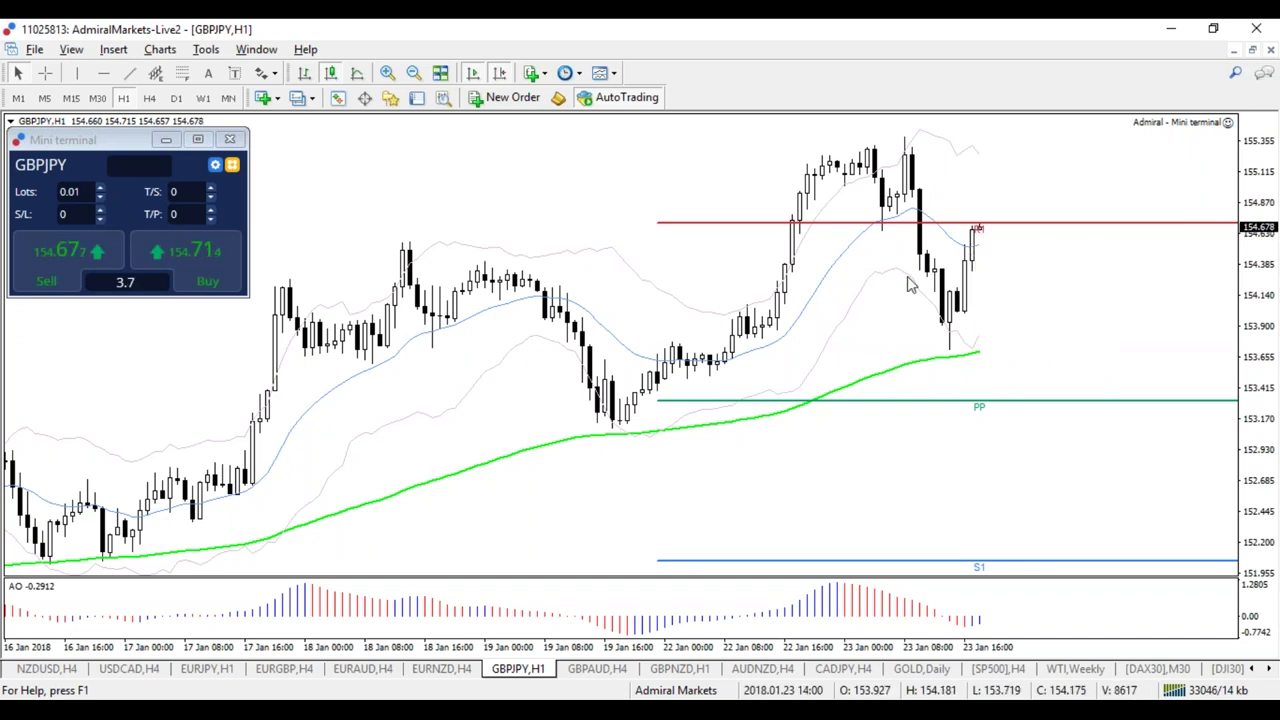
pyautogui.moveTo(950, 345)
pyautogui.mouseDown()
pyautogui.moveTo(1012, 145)
pyautogui.moveTo(1023, 175)
pyautogui.mouseUp()
pyautogui.press('e')
pyautogui.moveTo(976, 232)
pyautogui.mouseDown()
pyautogui.moveTo(1006, 244)
pyautogui.moveTo(1018, 305)
pyautogui.moveTo(1012, 289)
pyautogui.mouseUp()
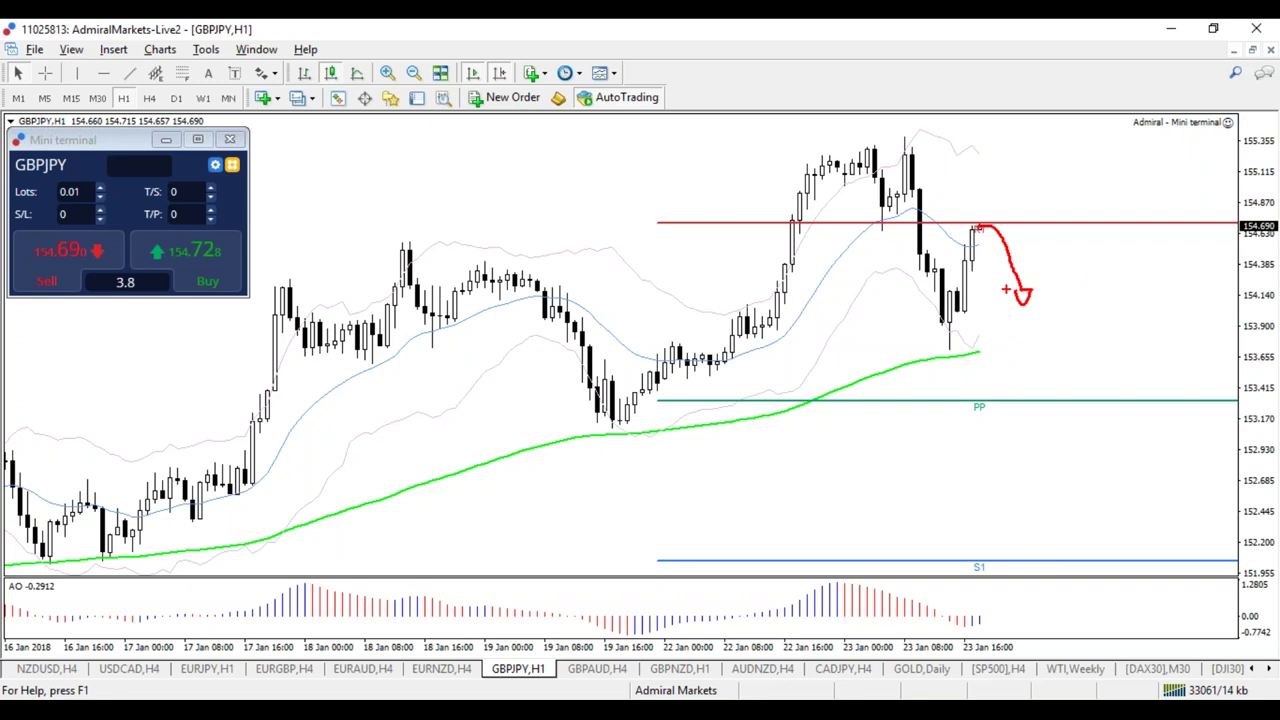
pyautogui.press('e')
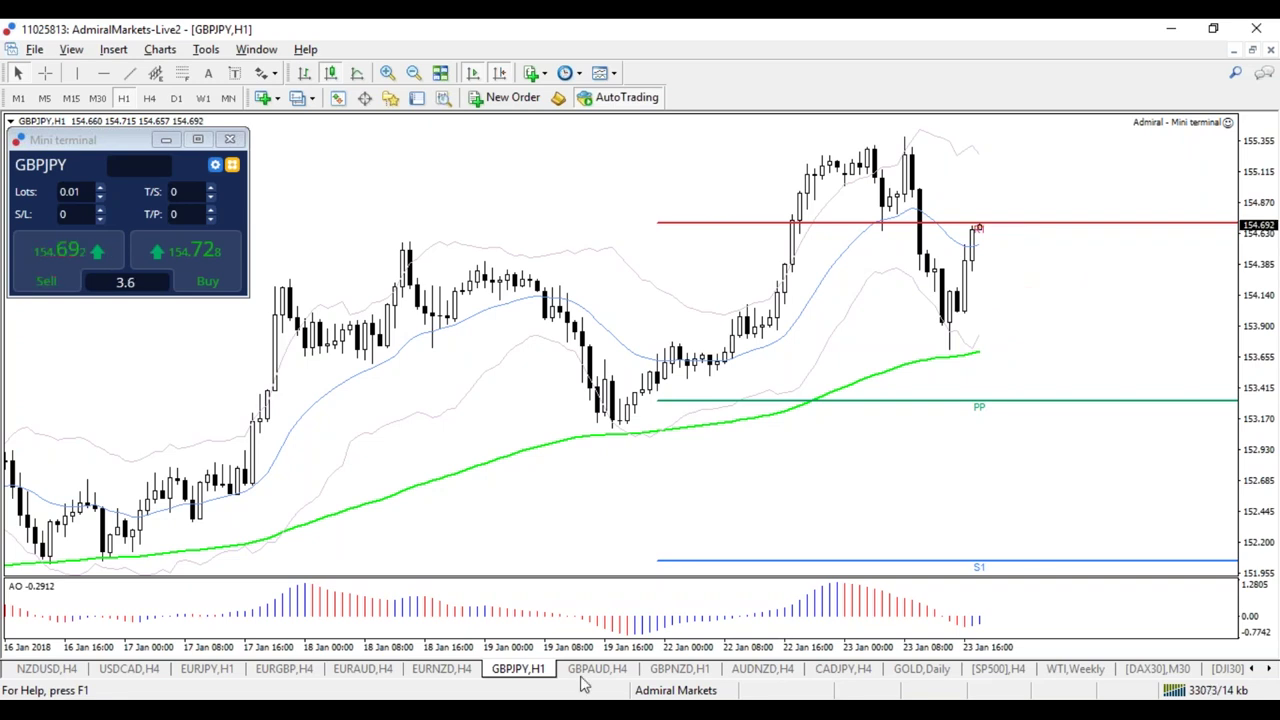
# Open GBPAUD H4, re-anchor the upper trendline at the early January high, and extend both trendlines to 23 January
pyautogui.click(585, 670)
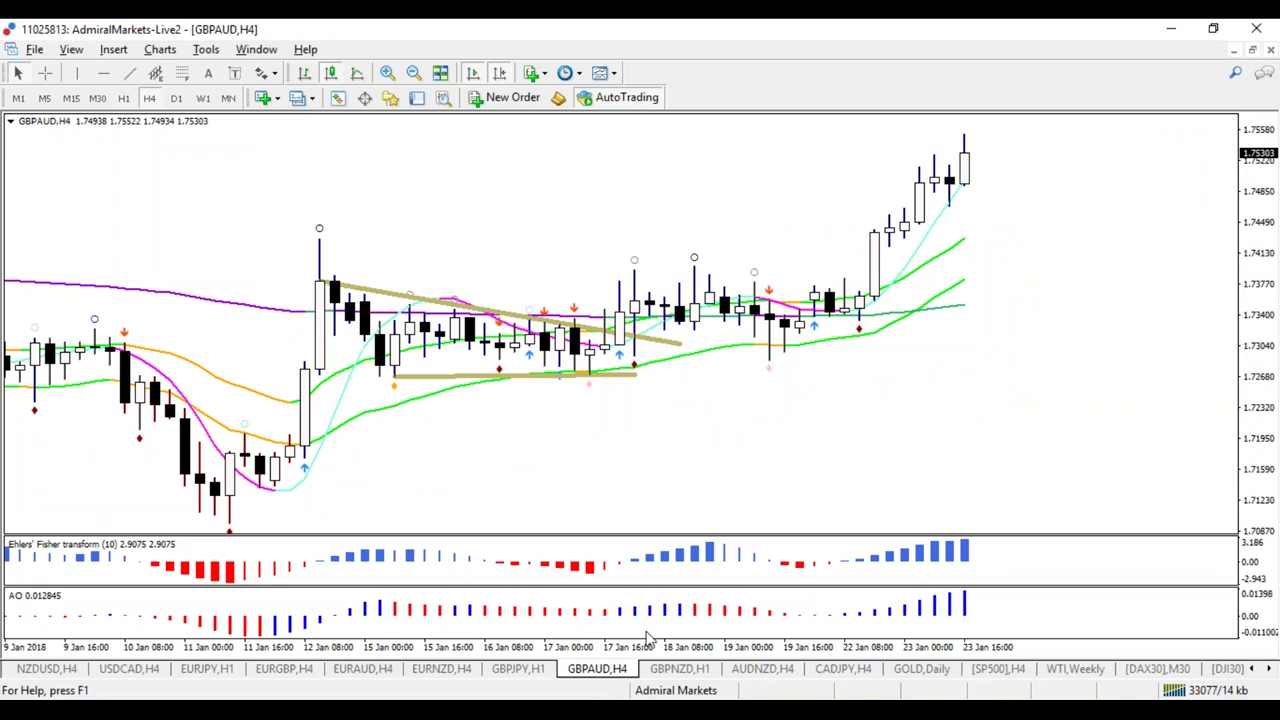
pyautogui.press('-')
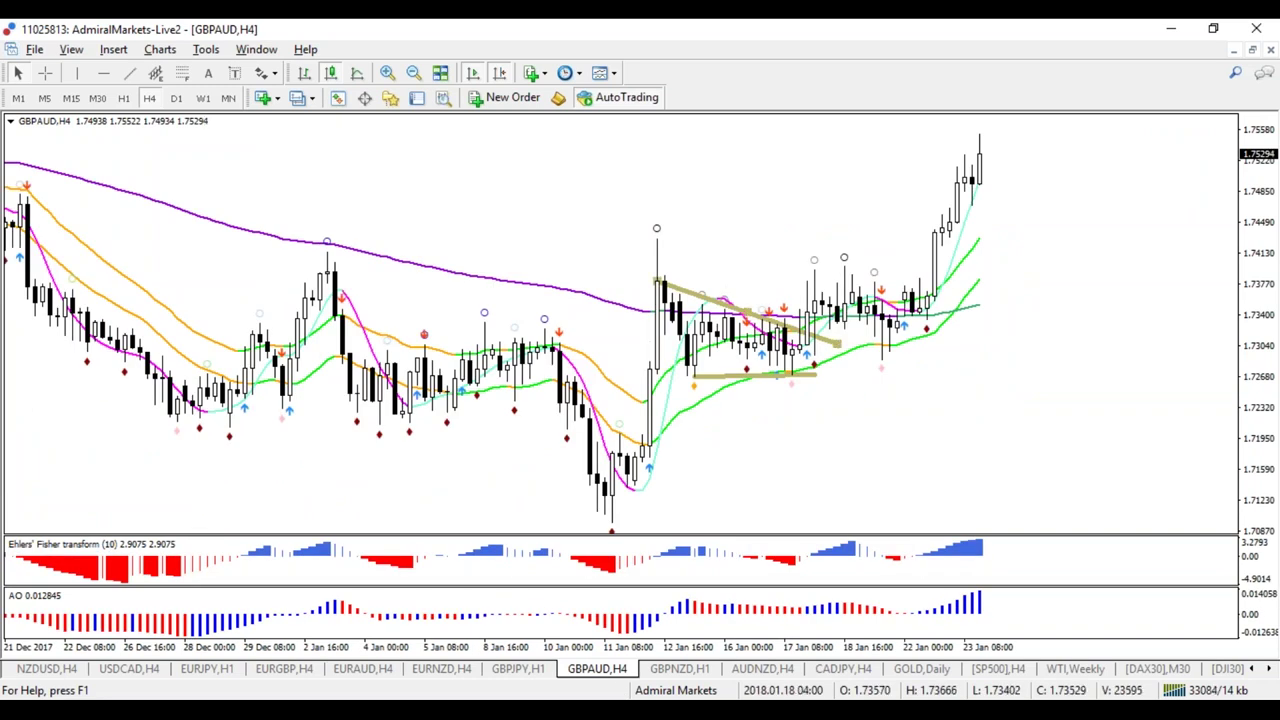
pyautogui.moveTo(656, 282); pyautogui.dragTo(326, 252)
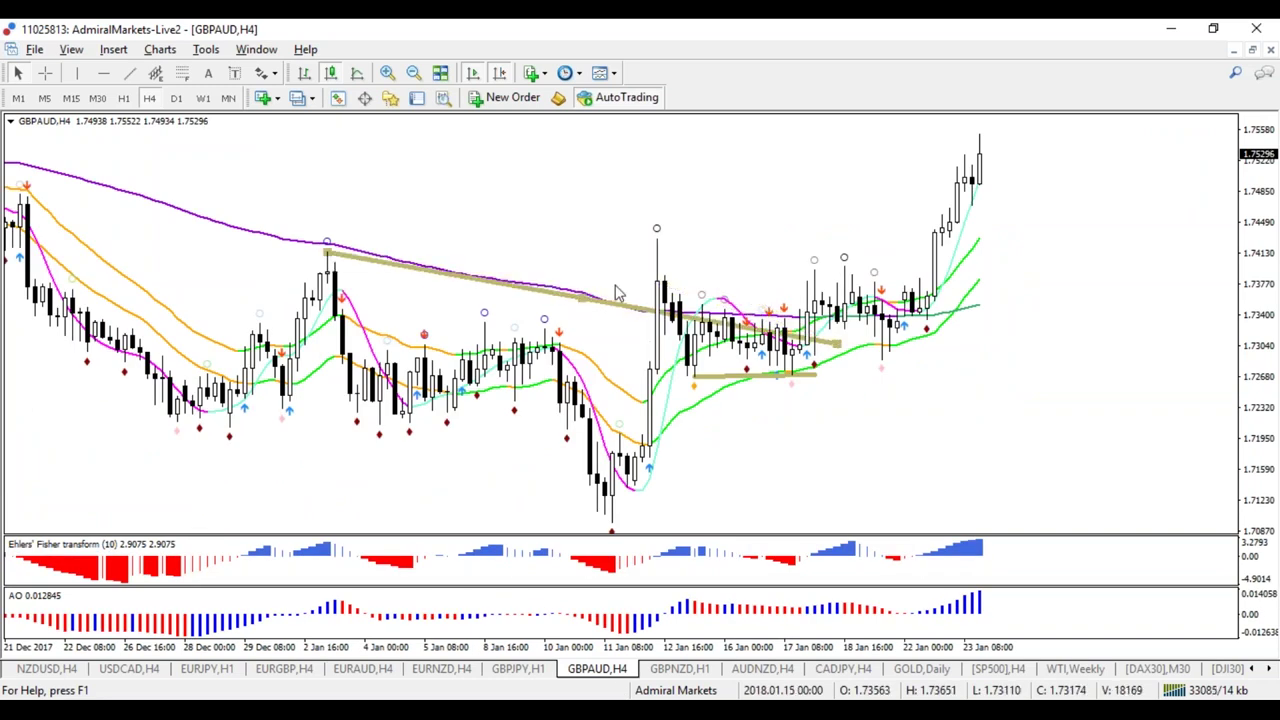
pyautogui.moveTo(840, 345); pyautogui.dragTo(988, 273)
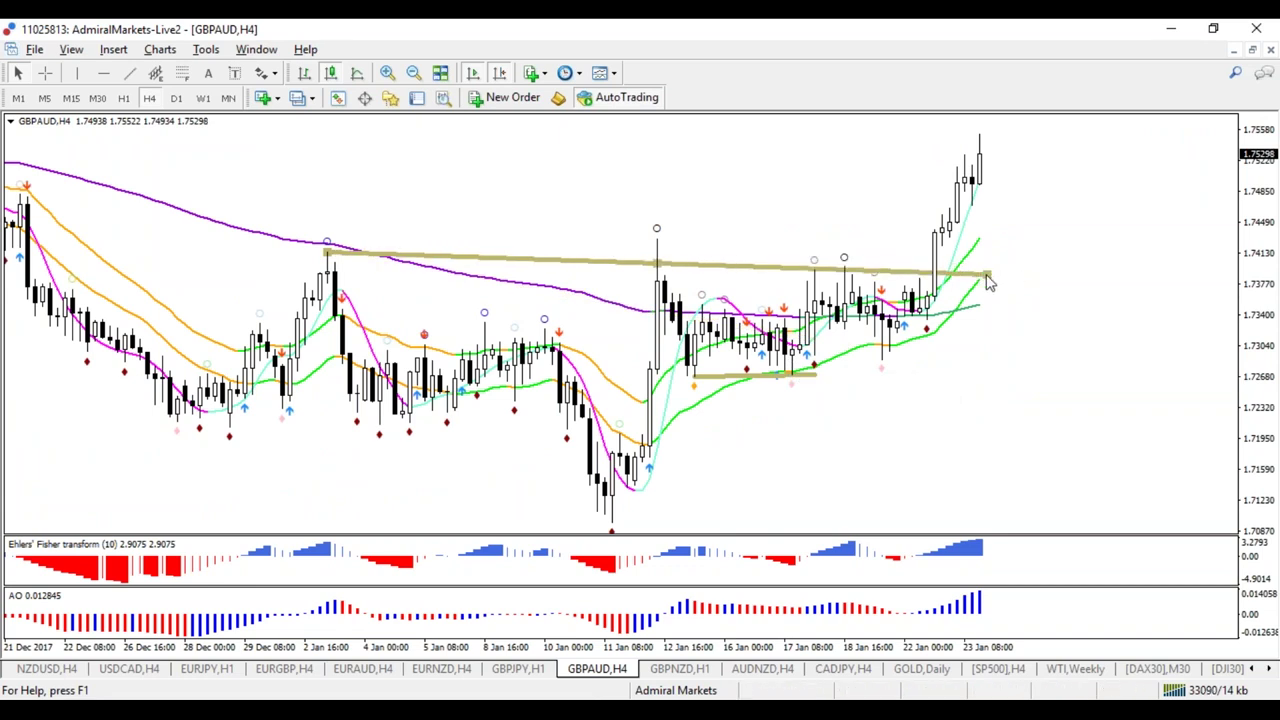
pyautogui.moveTo(809, 374); pyautogui.dragTo(985, 358)
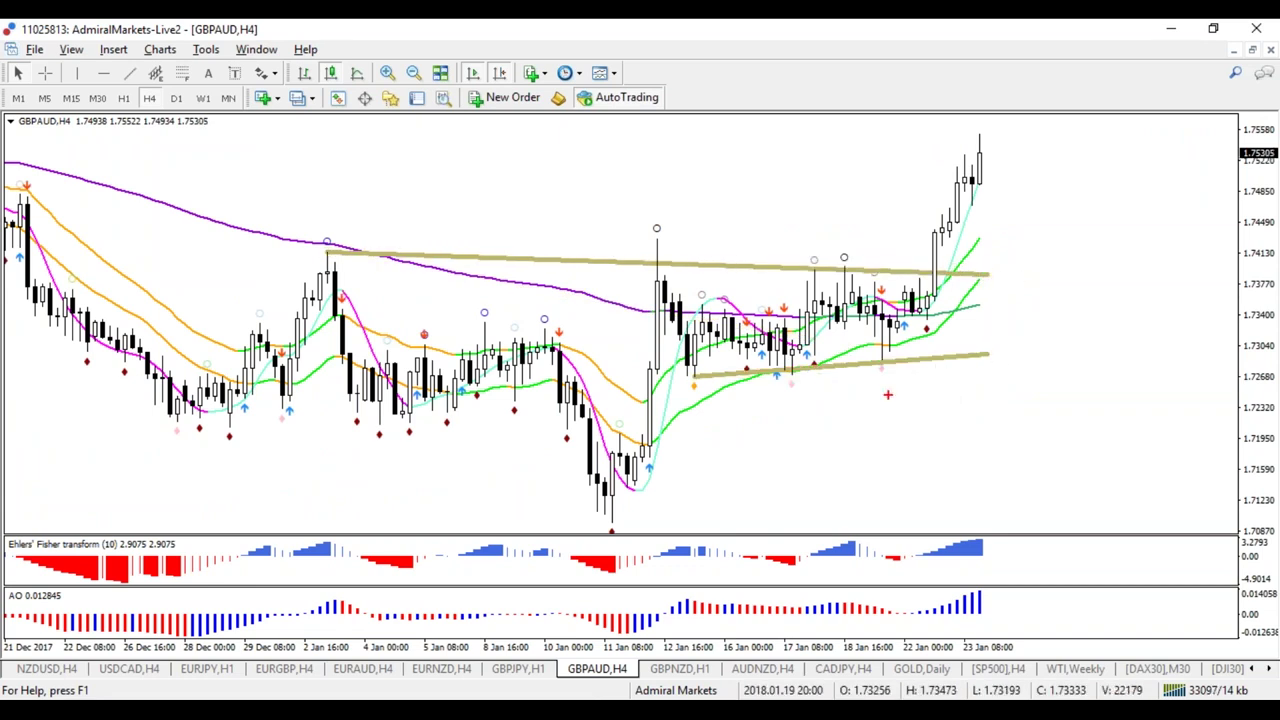
# Sketch the GBPAUD rise from the 11 January low and the breakout above the upper trendline, and clear the marks
pyautogui.moveTo(606, 520)
pyautogui.mouseDown()
pyautogui.moveTo(616, 480)
pyautogui.moveTo(728, 348)
pyautogui.moveTo(954, 320)
pyautogui.mouseUp()
pyautogui.moveTo(958, 263)
pyautogui.mouseDown()
pyautogui.moveTo(910, 272)
pyautogui.moveTo(988, 134)
pyautogui.mouseUp()
pyautogui.press('Escape')
pyautogui.hotkey('ctrl', 'f')
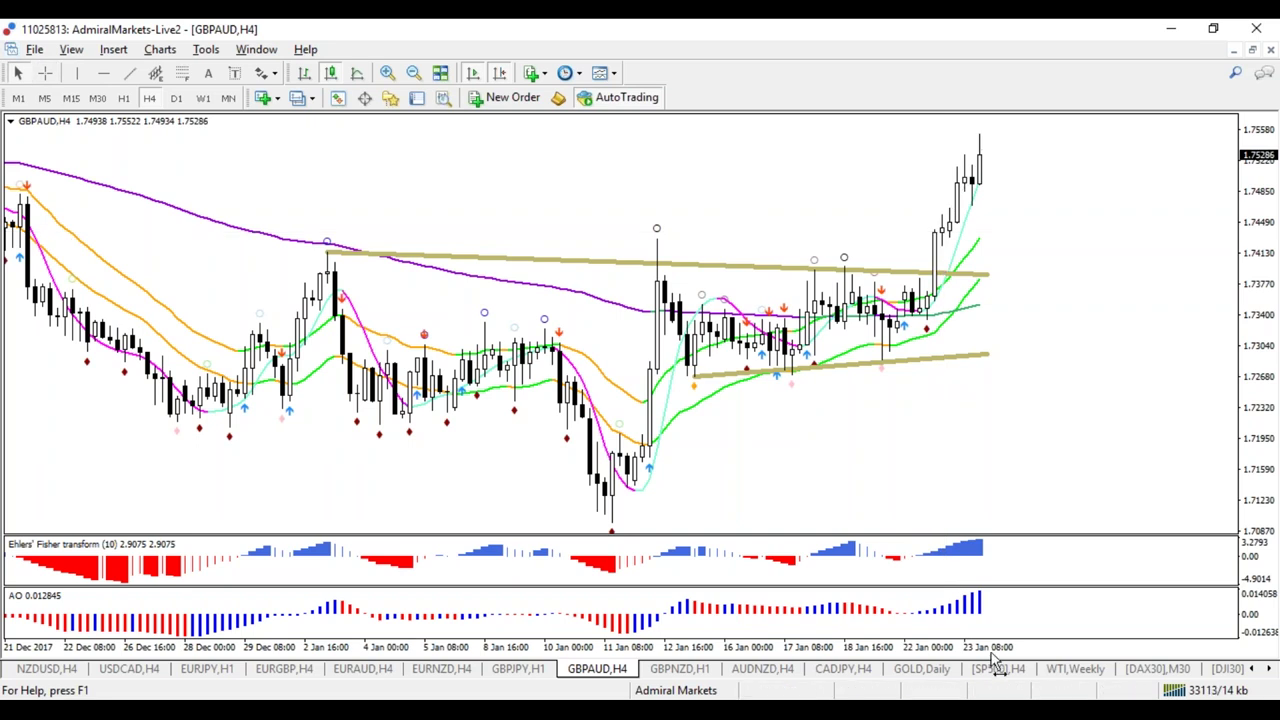
# Show the recent GBPAUD candles at the closest zoom, circle the large 22 January breakout candle in blue, and clear the mark
pyautogui.press('+')
pyautogui.press('+')
pyautogui.moveTo(781, 342)
pyautogui.mouseDown()
pyautogui.moveTo(726, 362)
pyautogui.moveTo(735, 406)
pyautogui.moveTo(771, 304)
pyautogui.mouseUp()
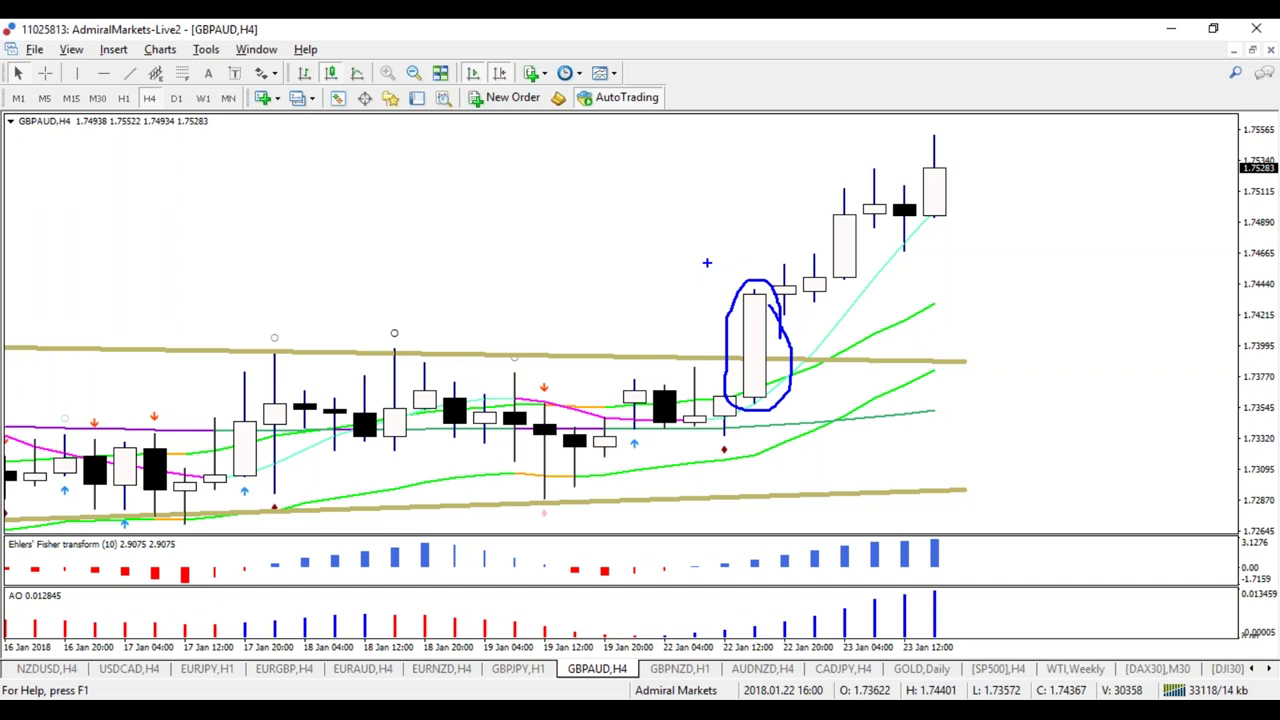
pyautogui.press('Escape')
# Measure the height of the large 22 January GBPAUD breakout candle with the crosshair
pyautogui.middleClick(829, 289)
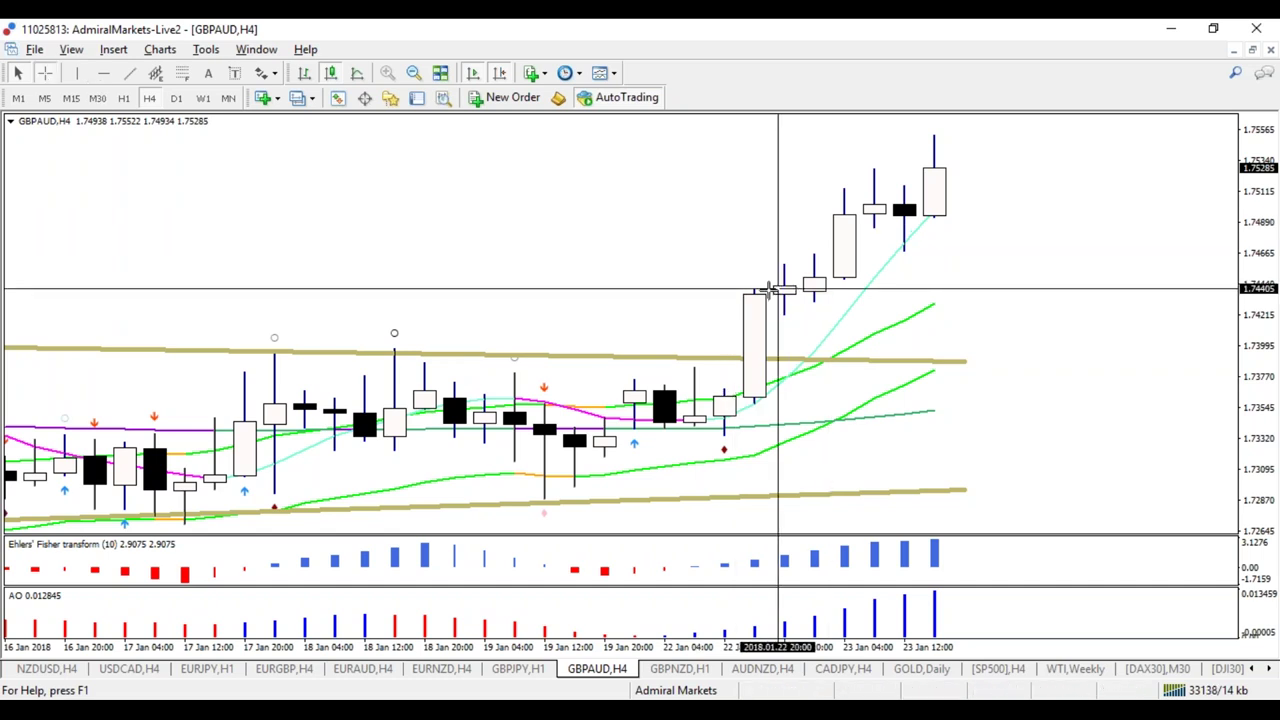
pyautogui.moveTo(757, 291)
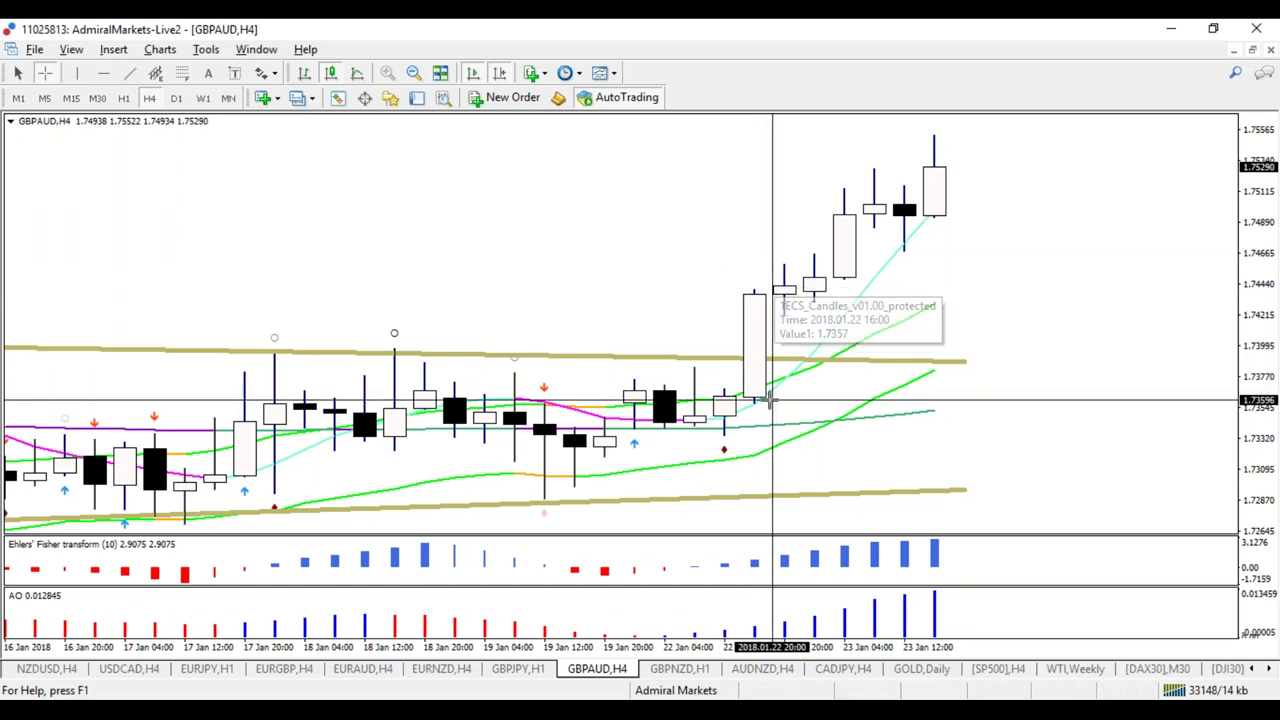
pyautogui.moveTo(765, 403); pyautogui.dragTo(758, 294)
# Circle the 22 January breakout candle in blue again, and replace that mark with one around the consolidation before the breakout
pyautogui.moveTo(742, 307)
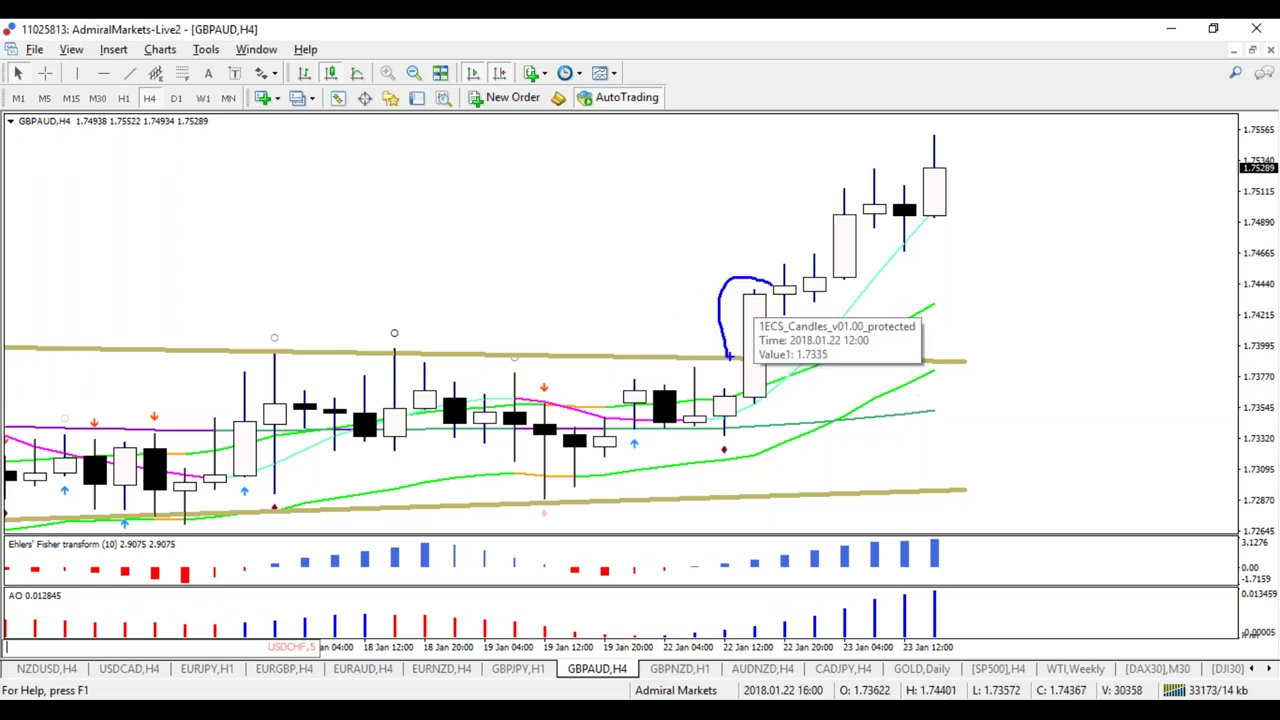
pyautogui.moveTo(738, 292)
pyautogui.mouseDown()
pyautogui.moveTo(738, 382)
pyautogui.moveTo(778, 406)
pyautogui.moveTo(745, 280)
pyautogui.mouseUp()
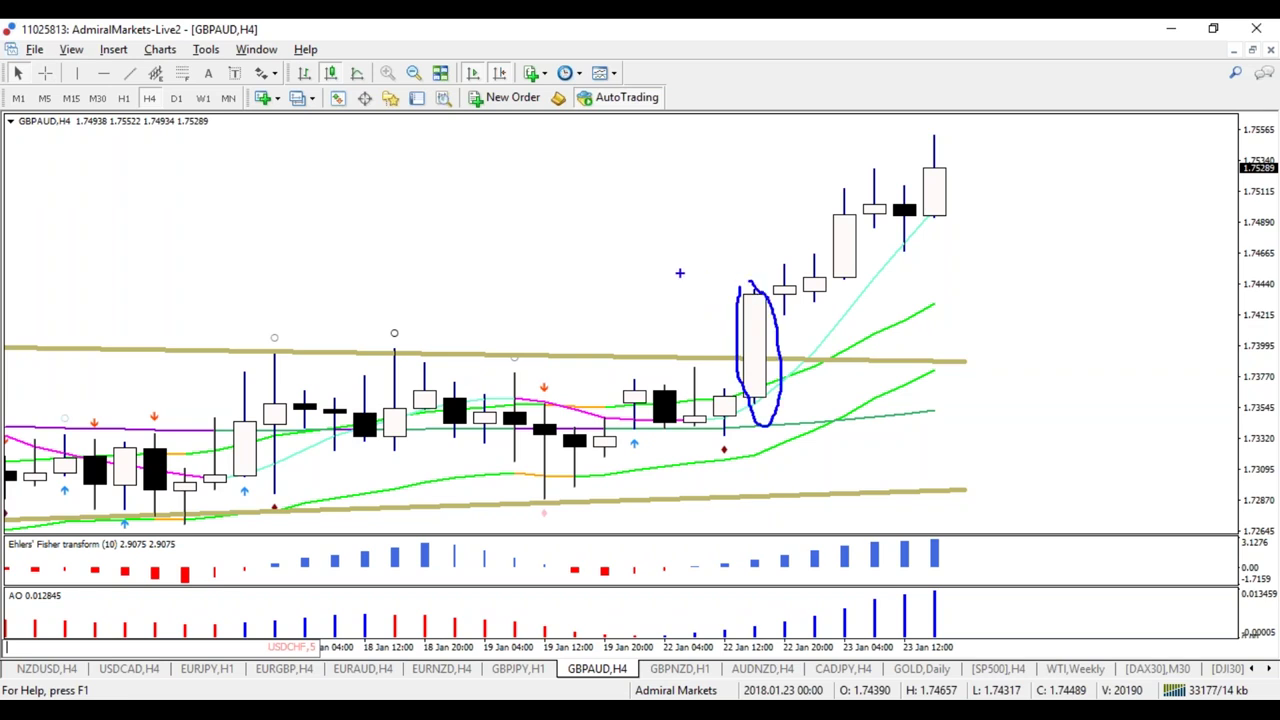
pyautogui.moveTo(728, 395)
pyautogui.mouseDown()
pyautogui.moveTo(435, 370)
pyautogui.moveTo(726, 450)
pyautogui.moveTo(718, 385)
pyautogui.mouseUp()
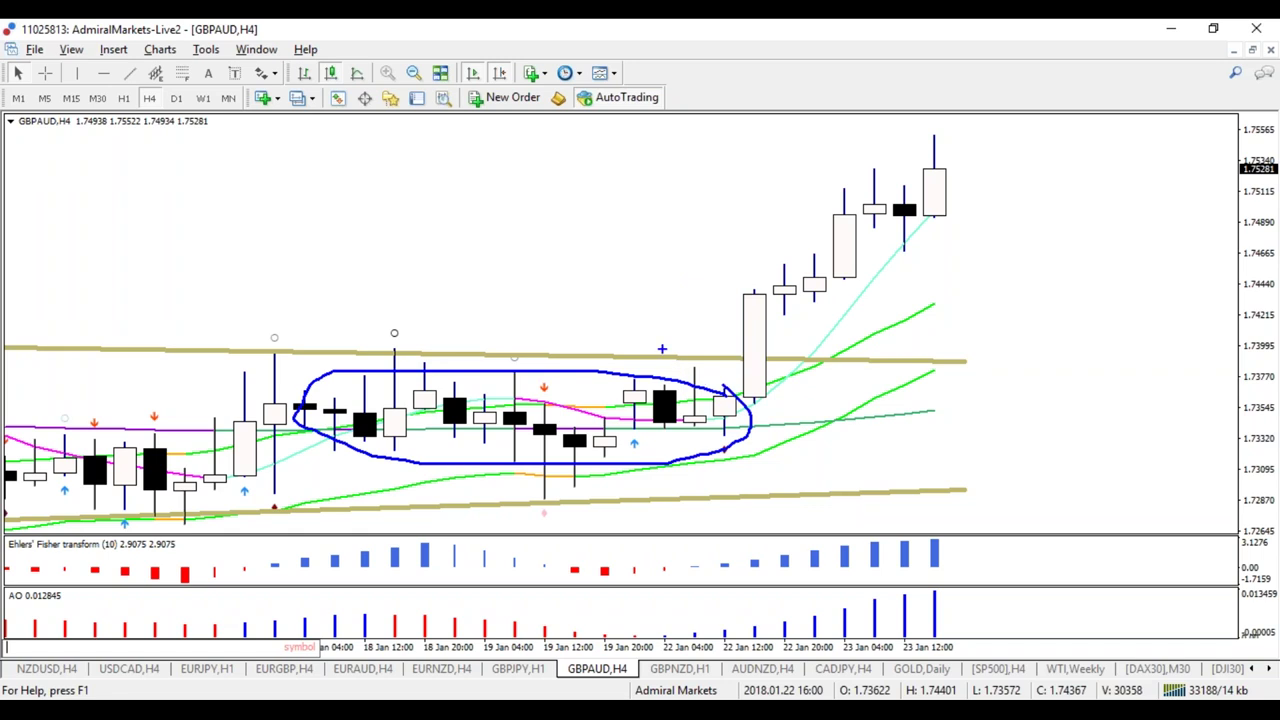
# Mark the GBPAUD consolidation highs at the upper trendline and the area just before the breakout, and clear the marks
pyautogui.moveTo(250, 350); pyautogui.dragTo(410, 349)
pyautogui.moveTo(740, 360); pyautogui.dragTo(700, 374)
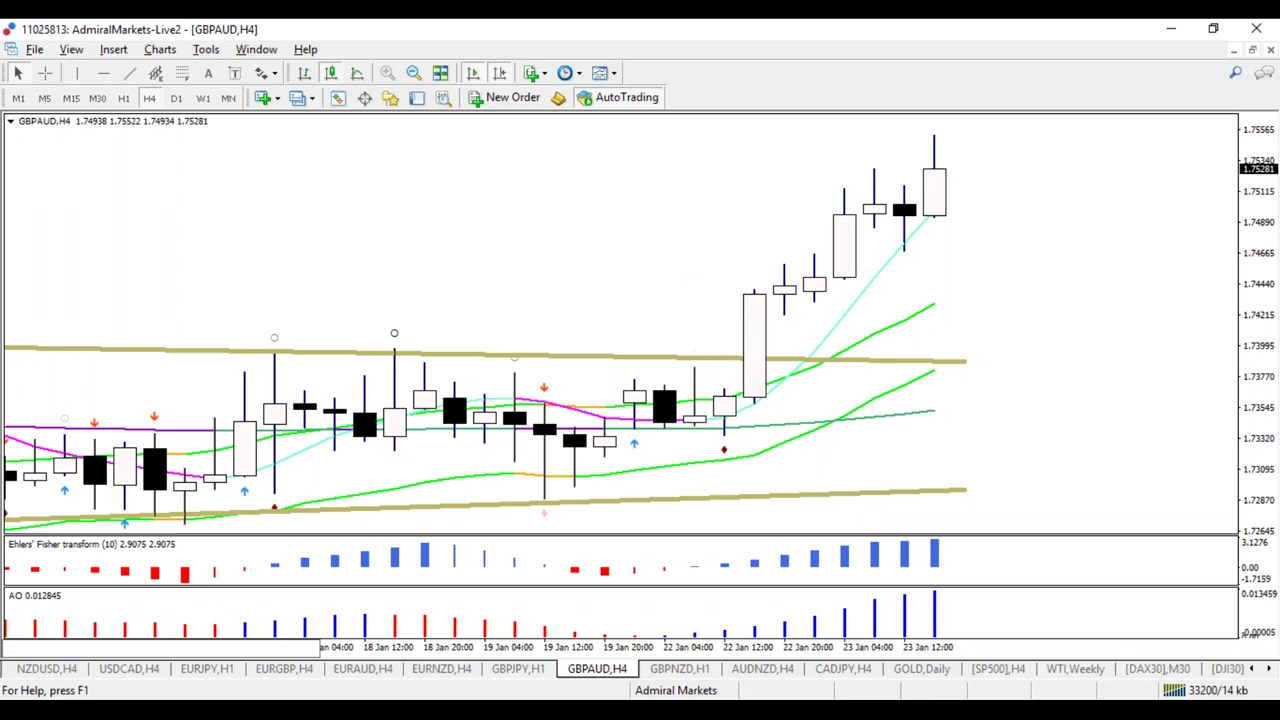
pyautogui.press('-')
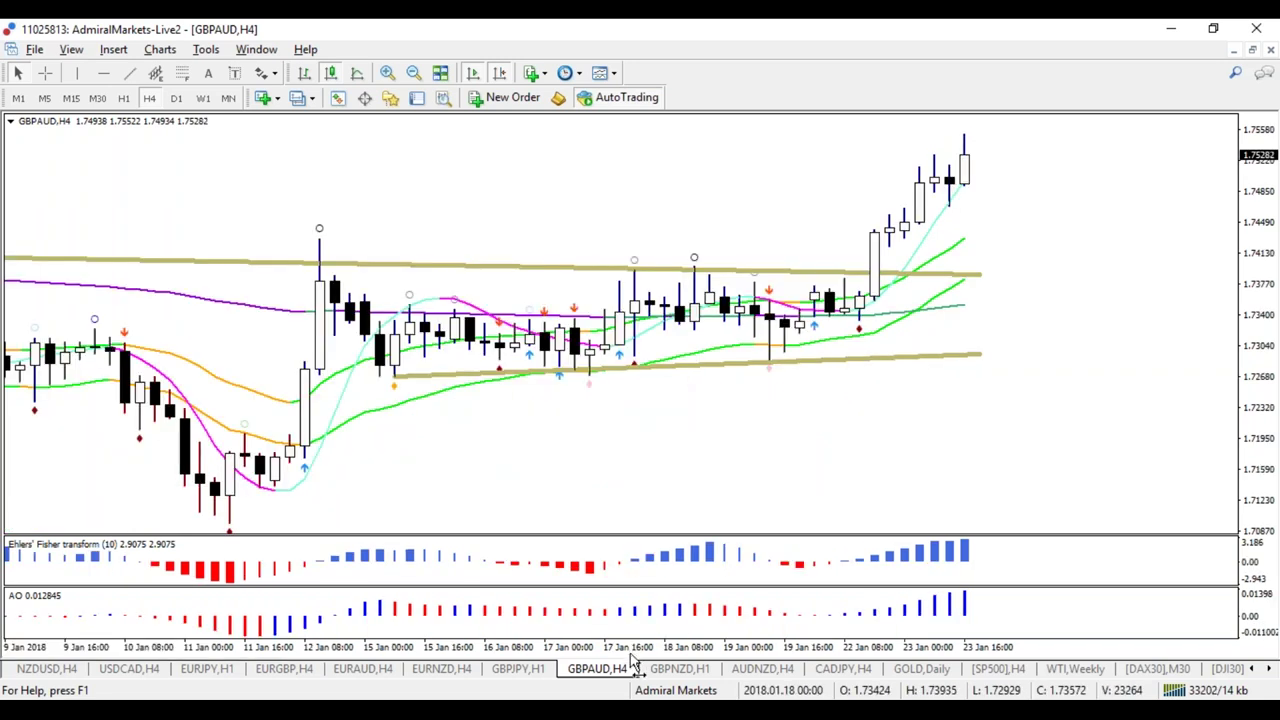
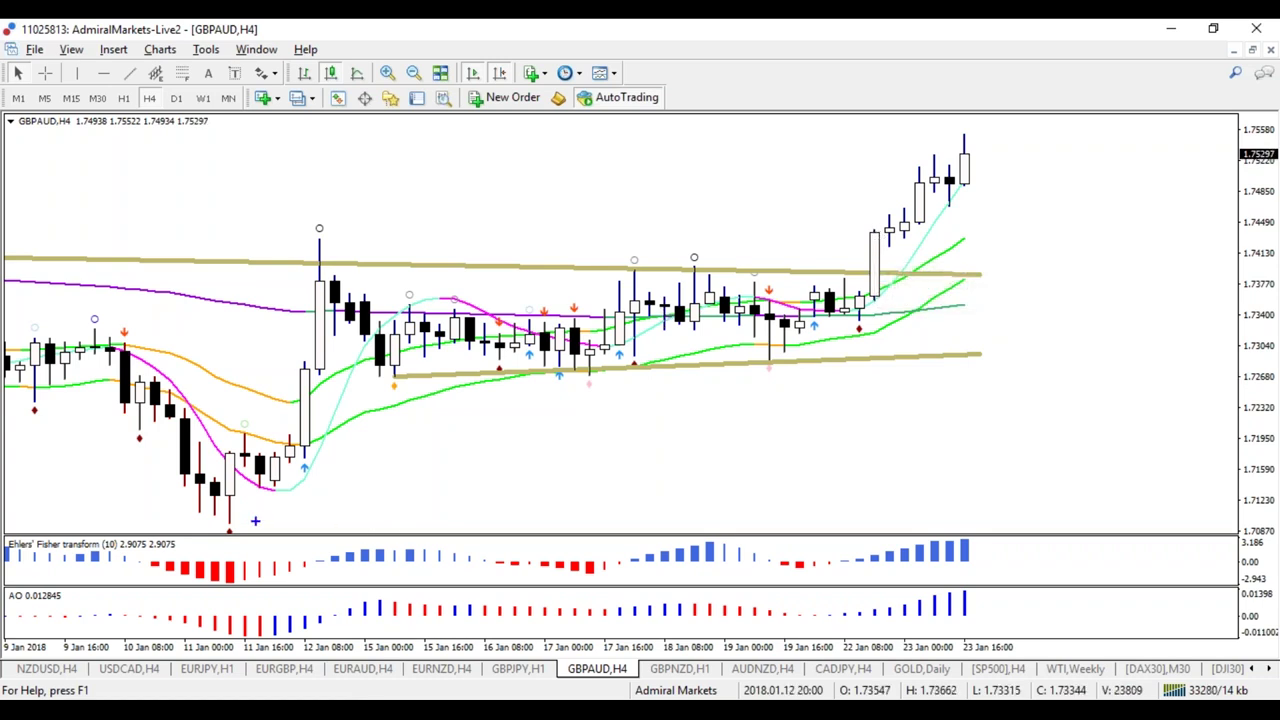
# Sketch the GBPAUD rise from the 11 January low, a red downside arrow and the blue upside scenario, and clear the marks
pyautogui.moveTo(204, 525)
pyautogui.mouseDown()
pyautogui.moveTo(305, 274)
pyautogui.moveTo(519, 342)
pyautogui.moveTo(806, 335)
pyautogui.mouseUp()
pyautogui.moveTo(799, 268)
pyautogui.mouseDown()
pyautogui.moveTo(823, 158)
pyautogui.moveTo(838, 182)
pyautogui.mouseUp()
pyautogui.press('e')
pyautogui.press('r')
pyautogui.moveTo(790, 318)
pyautogui.mouseDown()
pyautogui.moveTo(832, 440)
pyautogui.moveTo(937, 247)
pyautogui.moveTo(950, 252)
pyautogui.mouseUp()
pyautogui.press('b')
pyautogui.moveTo(820, 255)
pyautogui.mouseDown()
pyautogui.moveTo(826, 152)
pyautogui.moveTo(772, 158)
pyautogui.mouseUp()
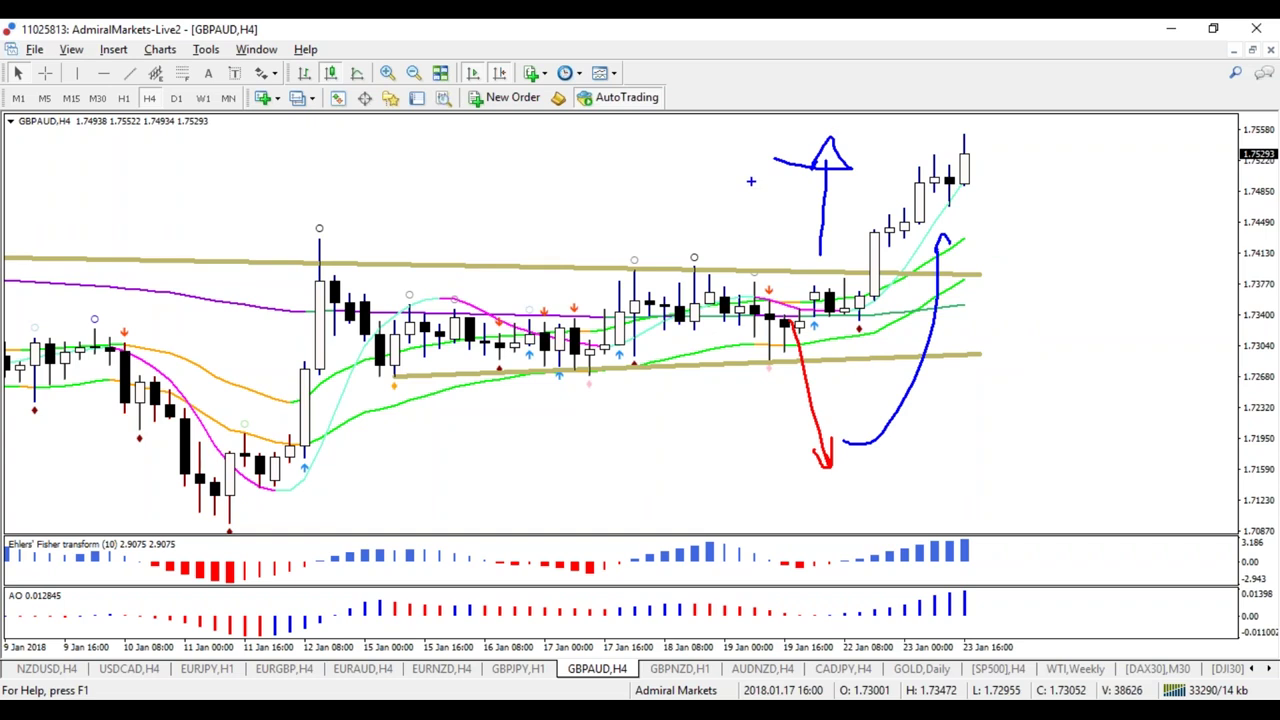
pyautogui.press('e')
# Circle the 22 January breakout candle, clear the mark, and draw a Fibonacci retracement from the 11 January low to the 12 January high
pyautogui.moveTo(893, 226)
pyautogui.mouseDown()
pyautogui.moveTo(850, 300)
pyautogui.moveTo(893, 238)
pyautogui.moveTo(848, 242)
pyautogui.mouseUp()
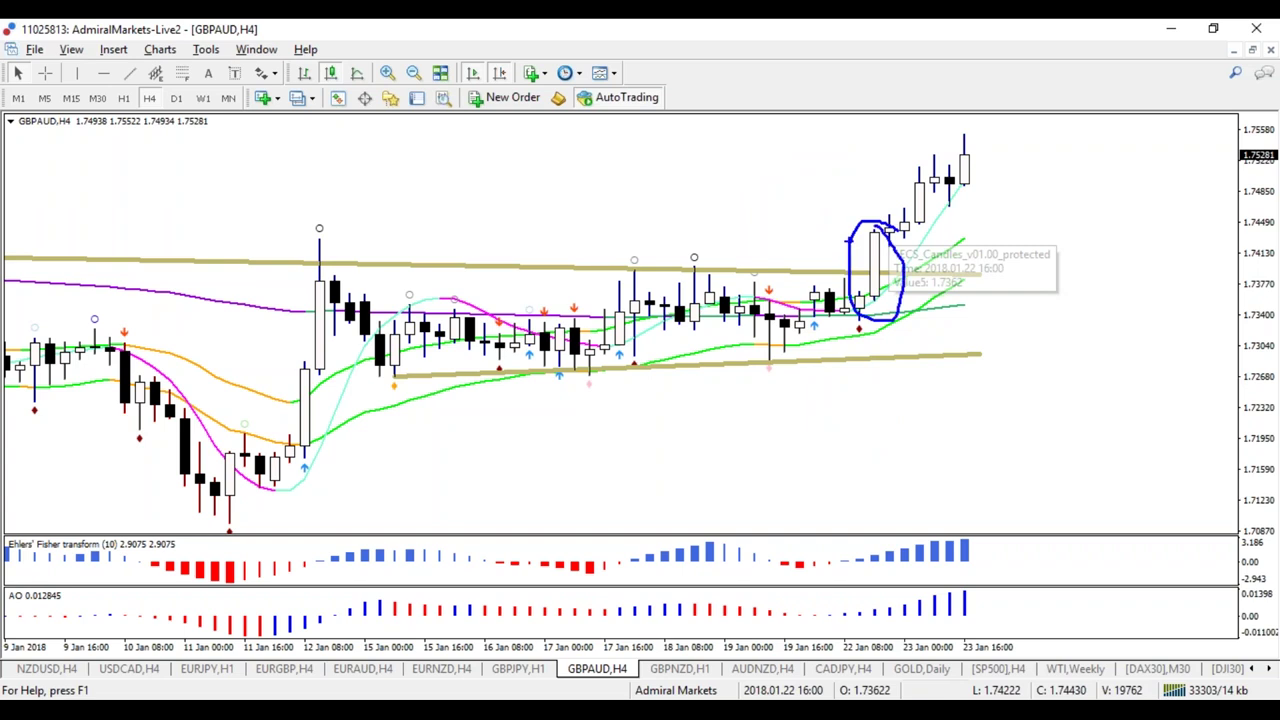
pyautogui.press('e')
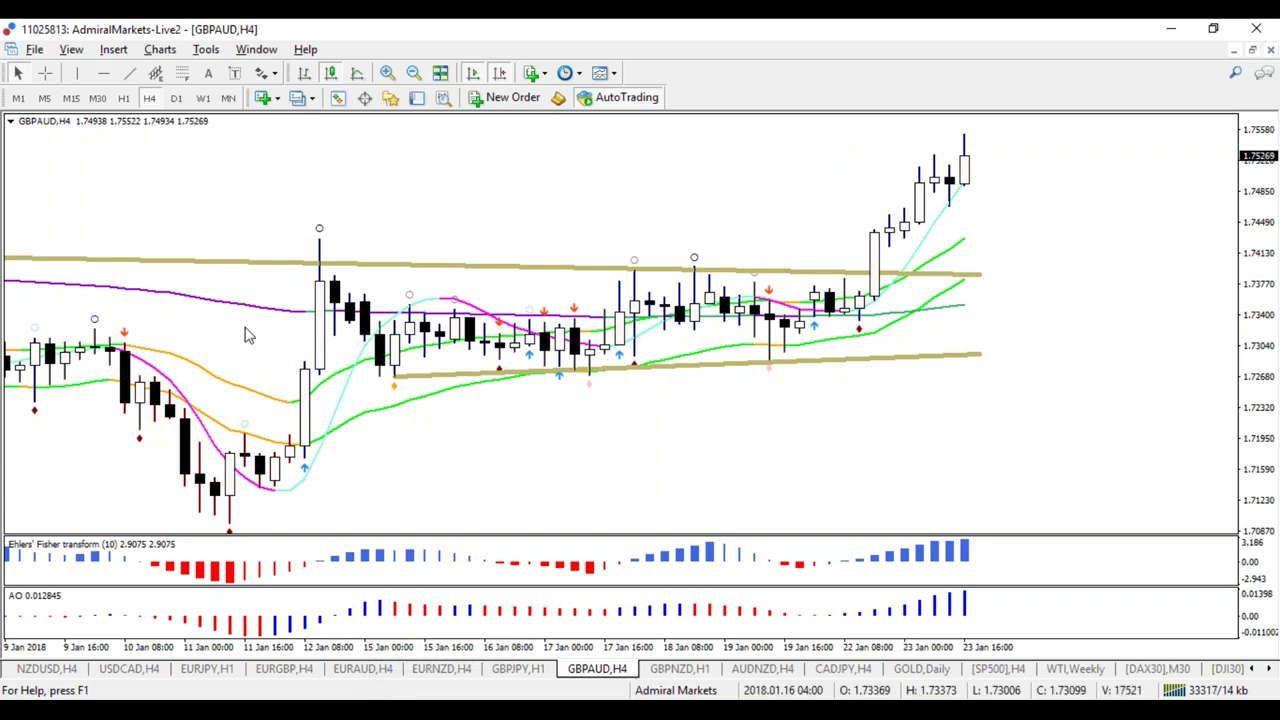
pyautogui.click(182, 75)
pyautogui.moveTo(229, 530); pyautogui.dragTo(333, 246)
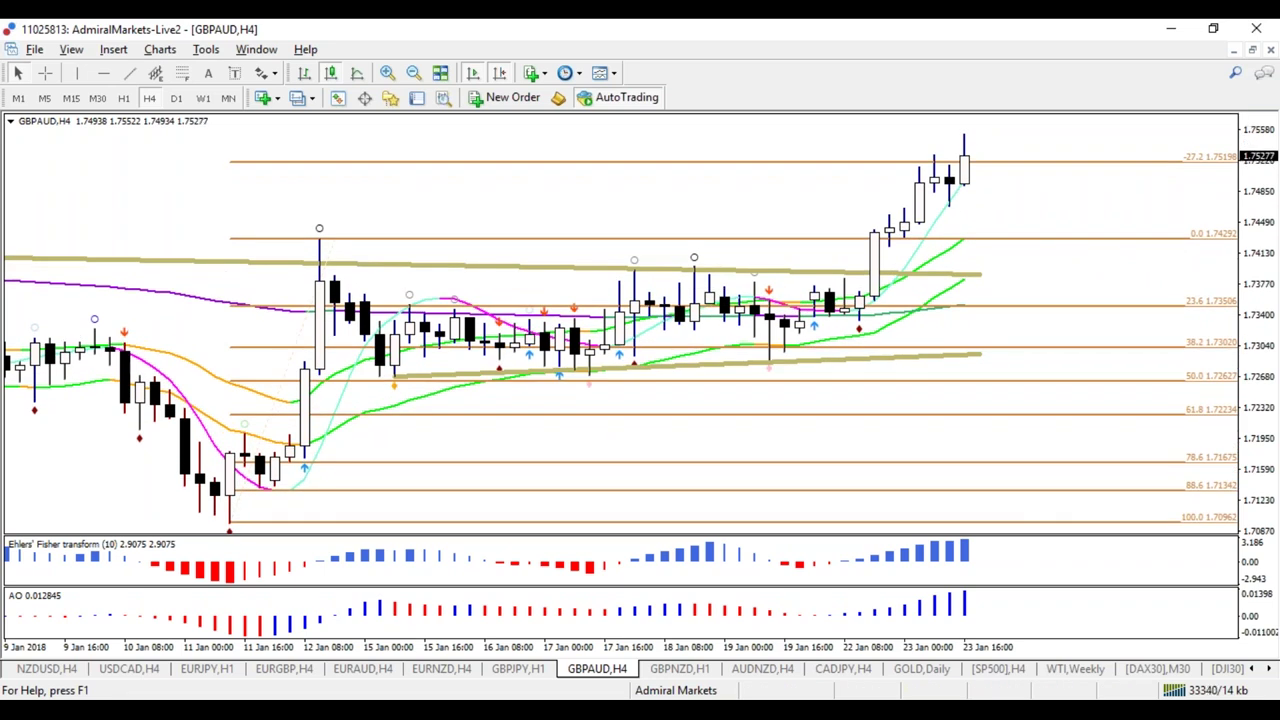
# Open the GBPNZD chart and set its timeframe to H4
pyautogui.click(680, 668)
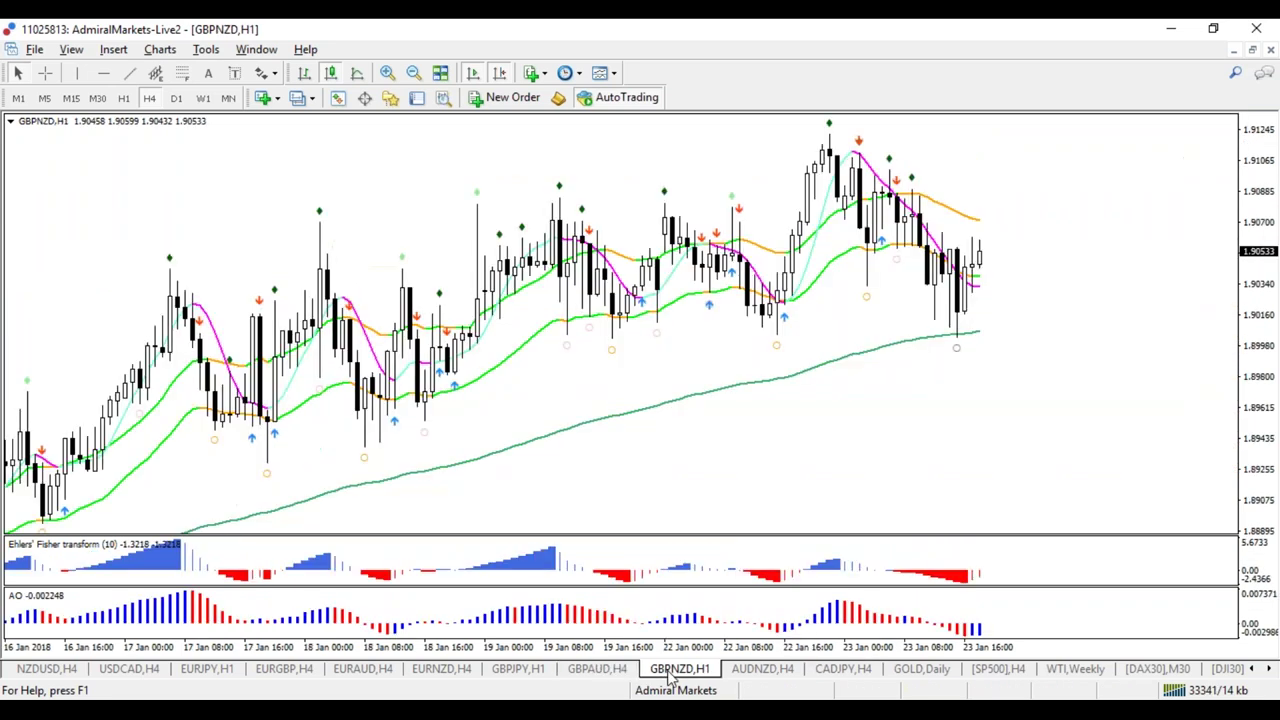
pyautogui.click(150, 98)
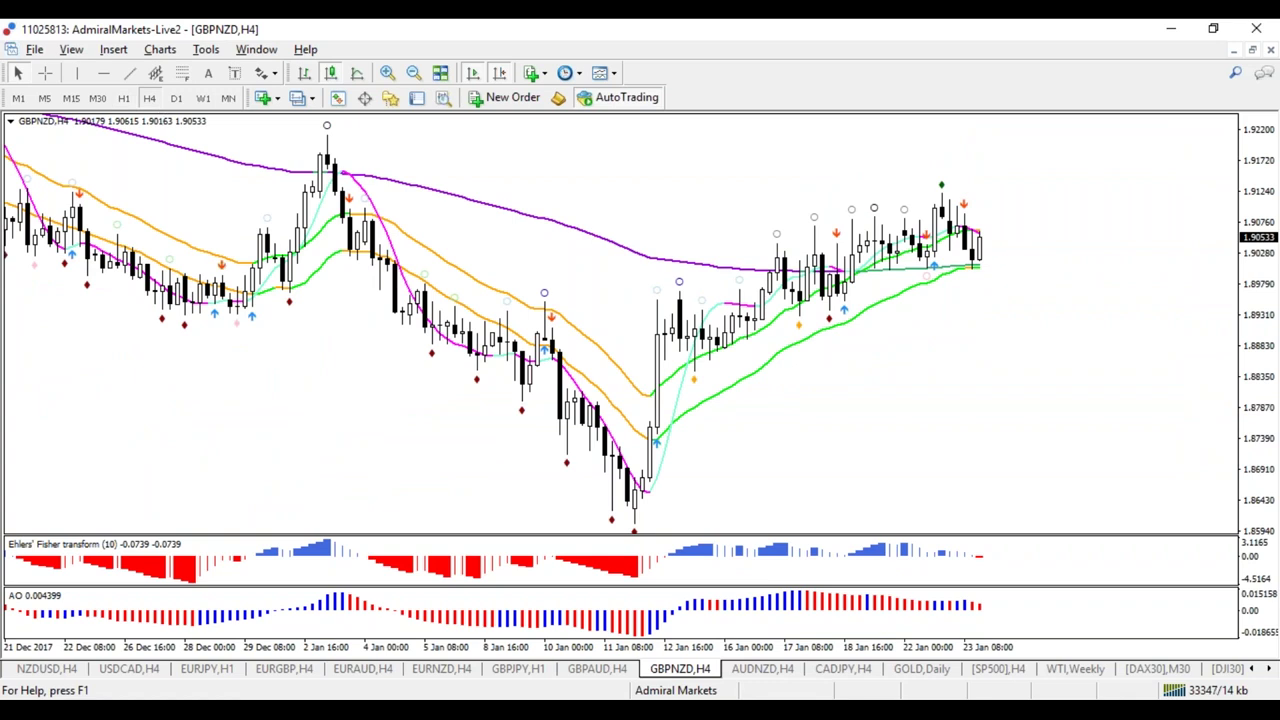
# On the AUDNZD H4 chart, draw a rising trendline from the 12 January low up under the January swing lows
pyautogui.click(764, 668)
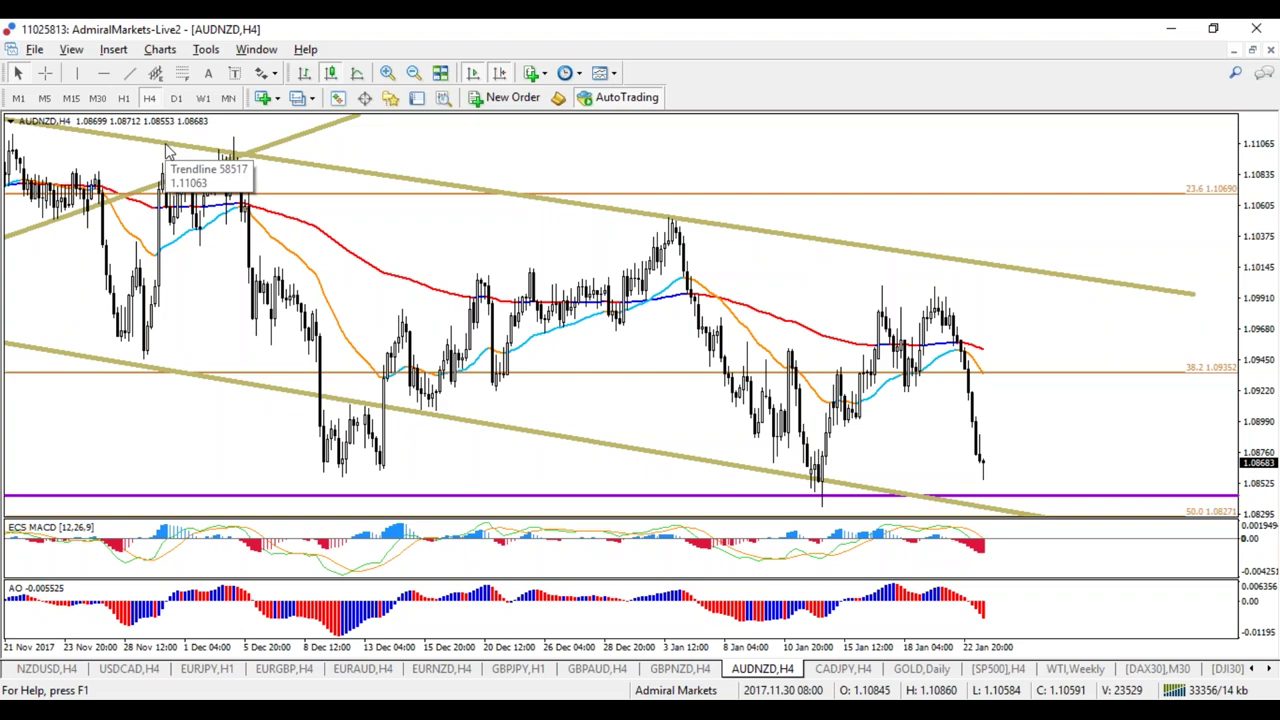
pyautogui.click(127, 75)
pyautogui.moveTo(812, 502); pyautogui.dragTo(988, 314)
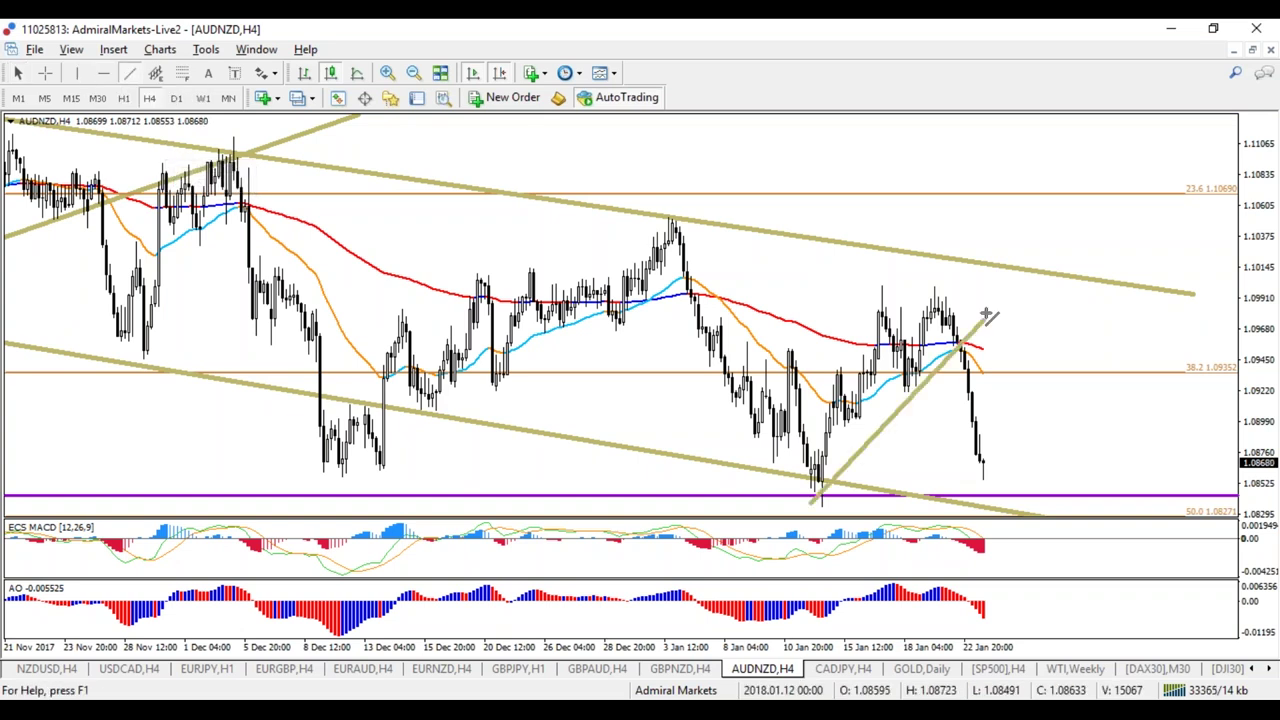
# Compare AUDNZD on the daily and H4 timeframes, sketch price reactions at the purple support on the daily chart, and clear the marks
pyautogui.click(175, 98)
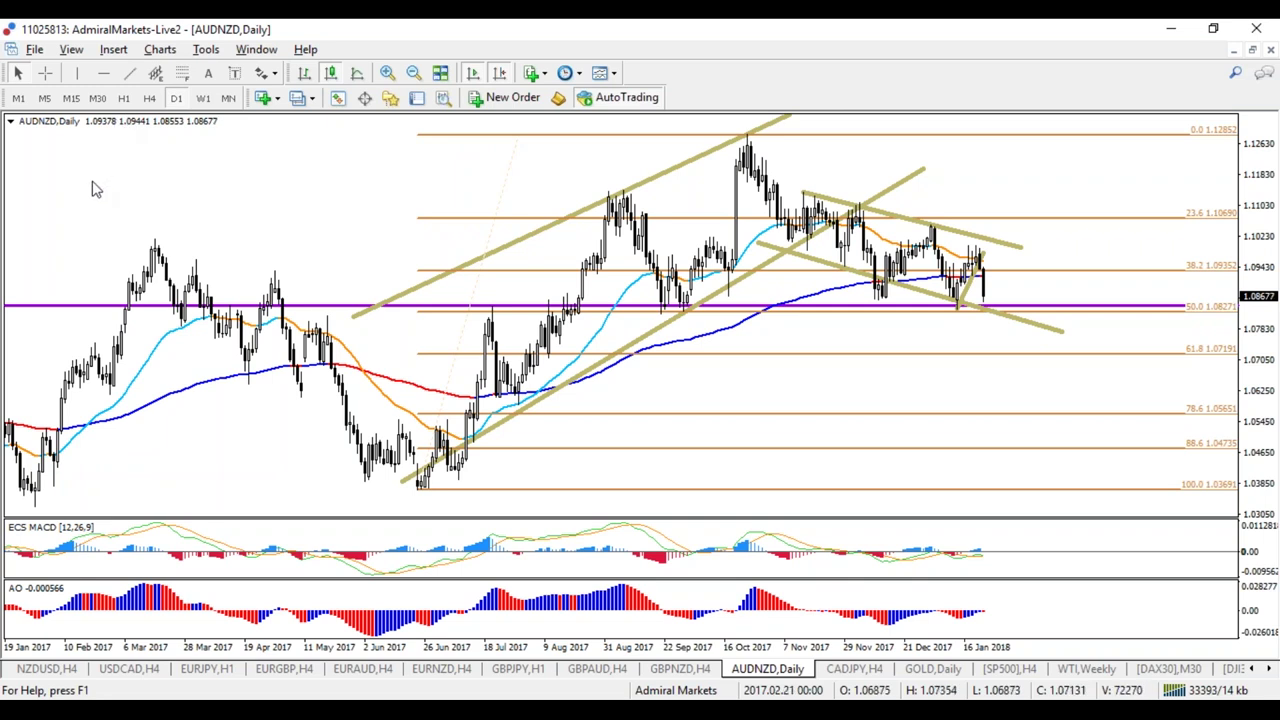
pyautogui.click(149, 97)
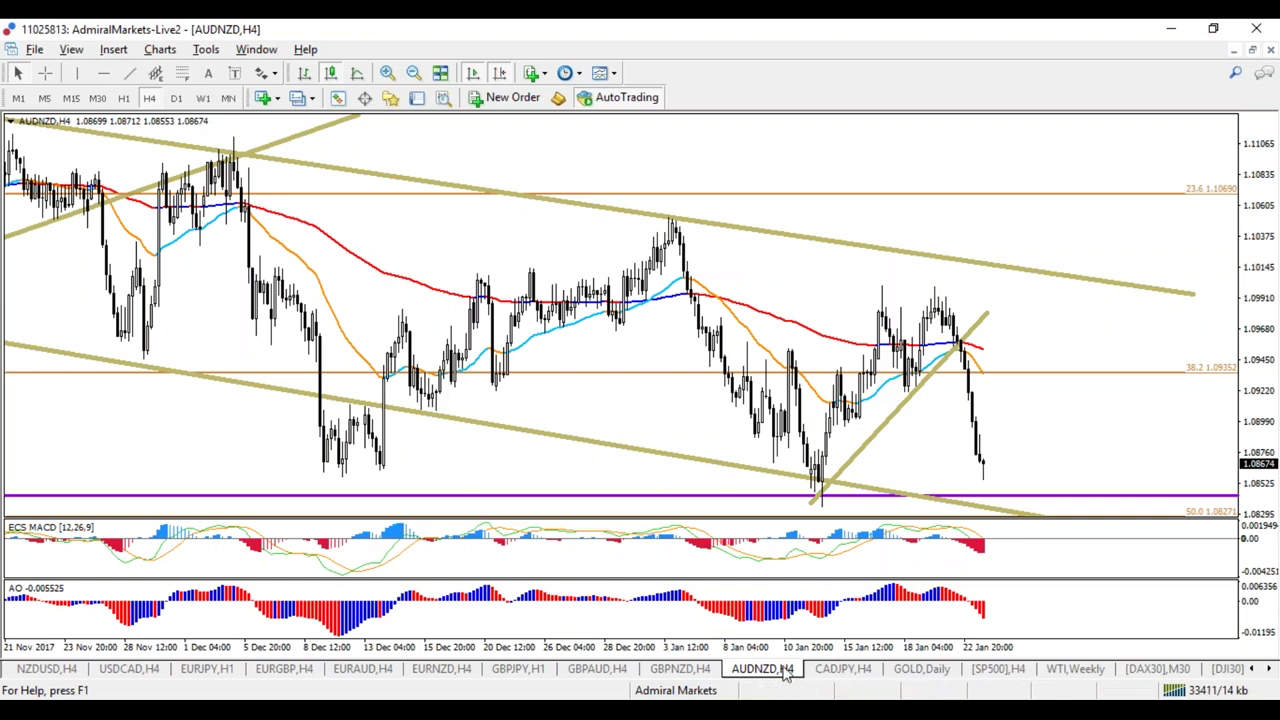
pyautogui.click(178, 97)
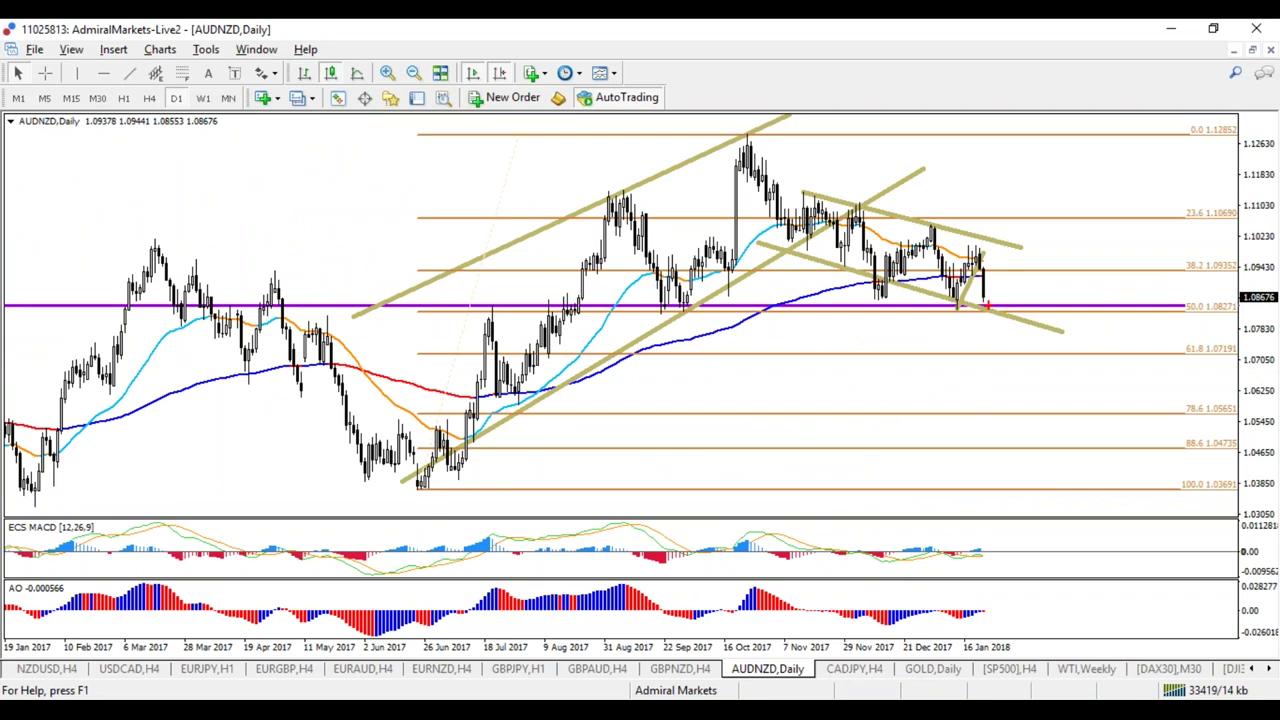
pyautogui.moveTo(988, 306)
pyautogui.mouseDown()
pyautogui.moveTo(1011, 368)
pyautogui.moveTo(999, 360)
pyautogui.mouseUp()
pyautogui.press('e')
pyautogui.moveTo(986, 312); pyautogui.dragTo(1000, 299)
pyautogui.press('e')
# Show the recent AUDNZD daily candles up close, circle the latest large bearish candle in red, and clear the mark
pyautogui.press('+')
pyautogui.press('+')
pyautogui.press('+')
pyautogui.press('r')
pyautogui.moveTo(948, 325)
pyautogui.mouseDown()
pyautogui.moveTo(979, 355)
pyautogui.moveTo(945, 500)
pyautogui.moveTo(970, 347)
pyautogui.mouseUp()
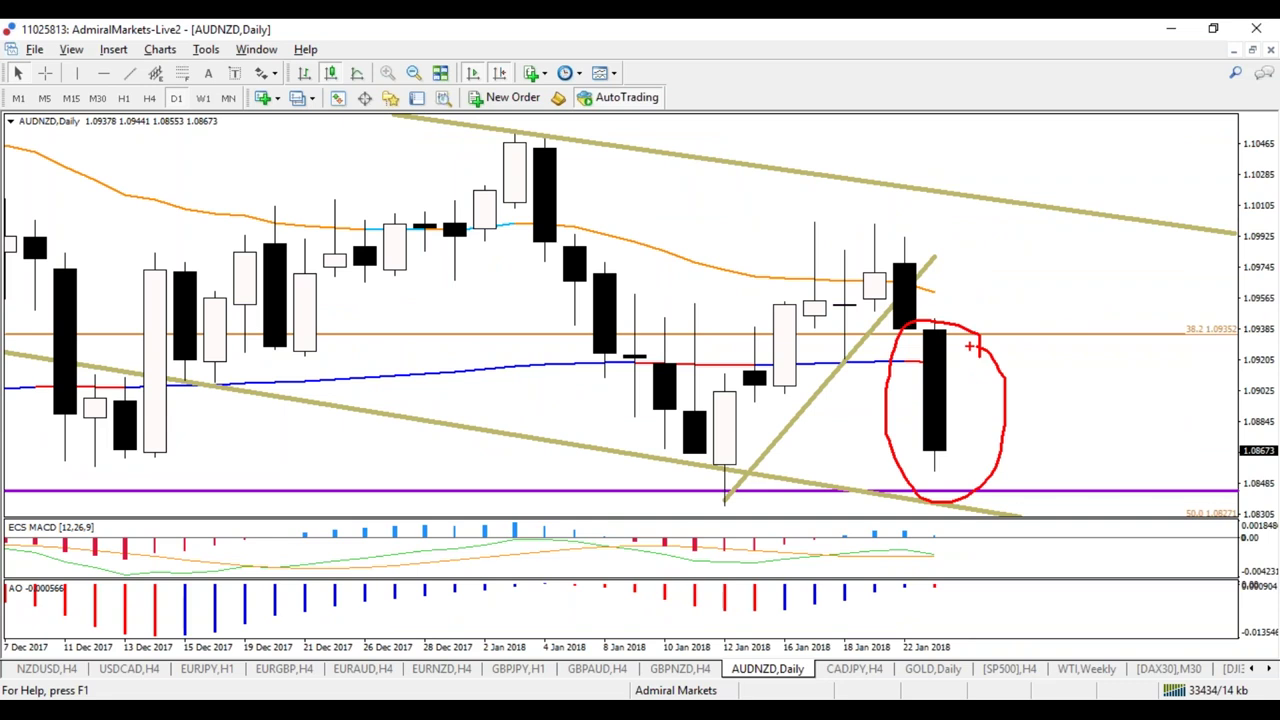
pyautogui.press('Escape')
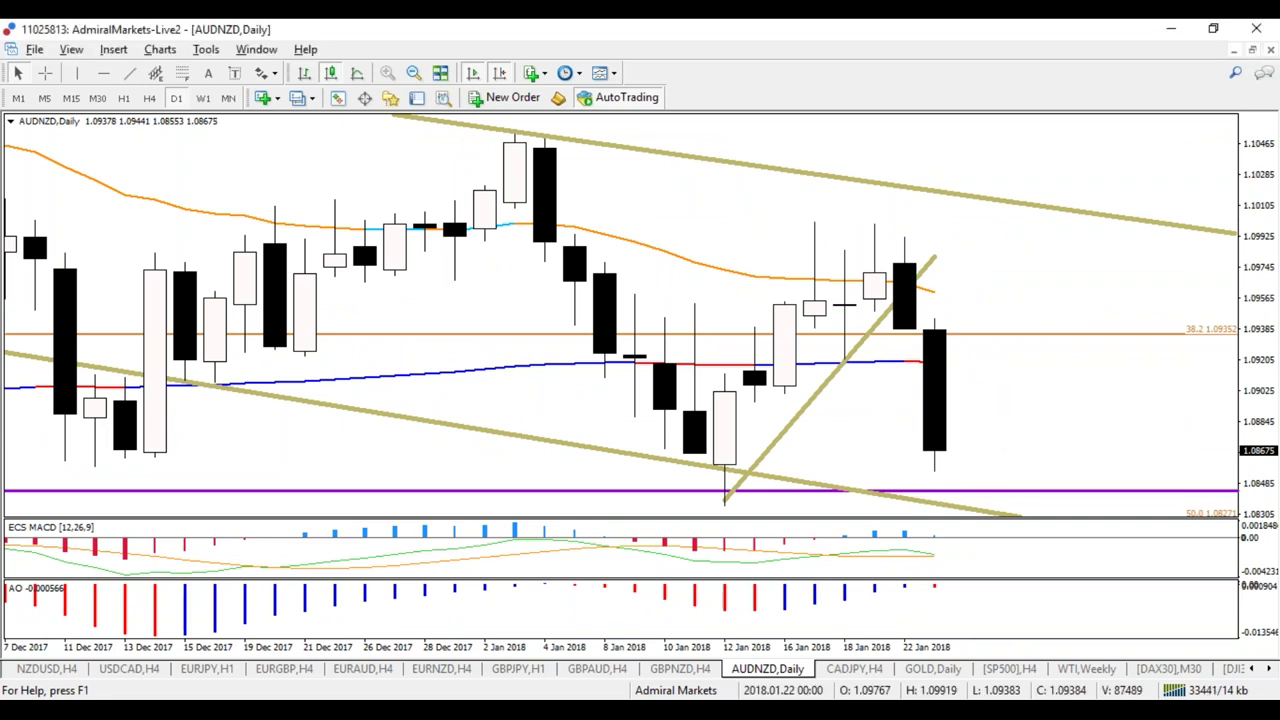
# Look at the CADJPY H4 chart, open the SP500 H4 chart, and delete its old Fibonacci retracements
pyautogui.click(862, 672)
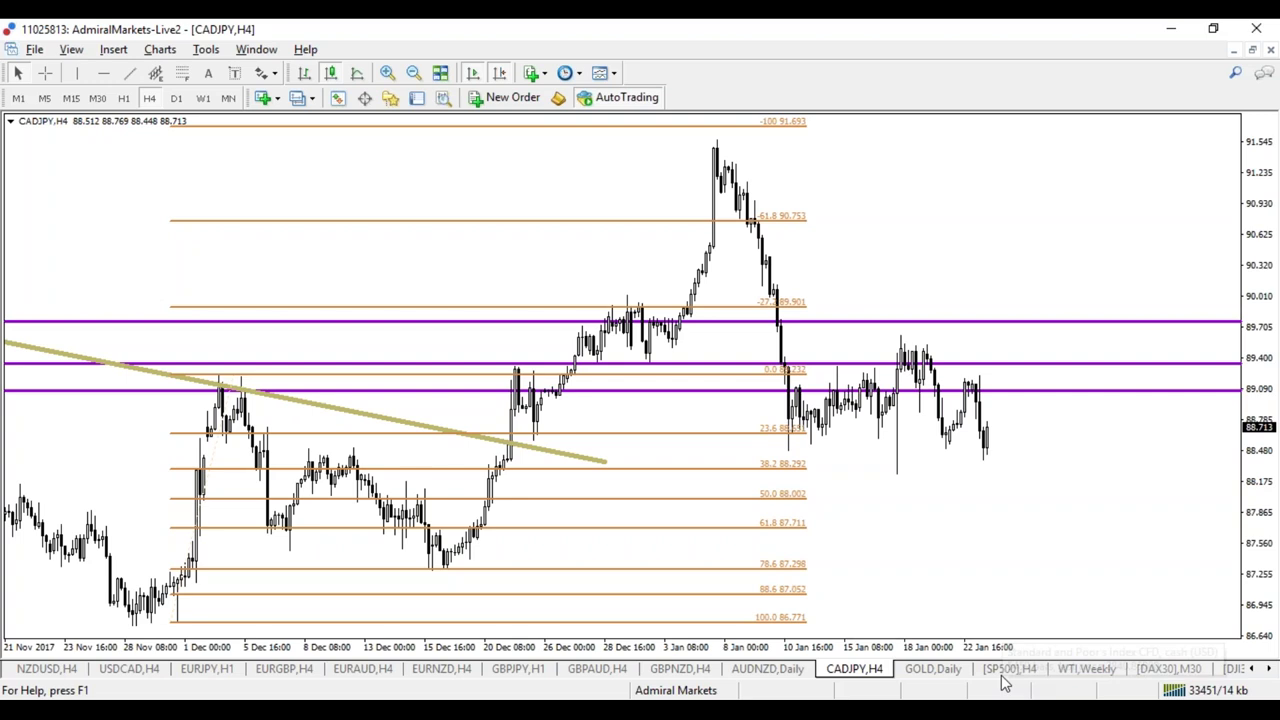
pyautogui.click(1006, 672)
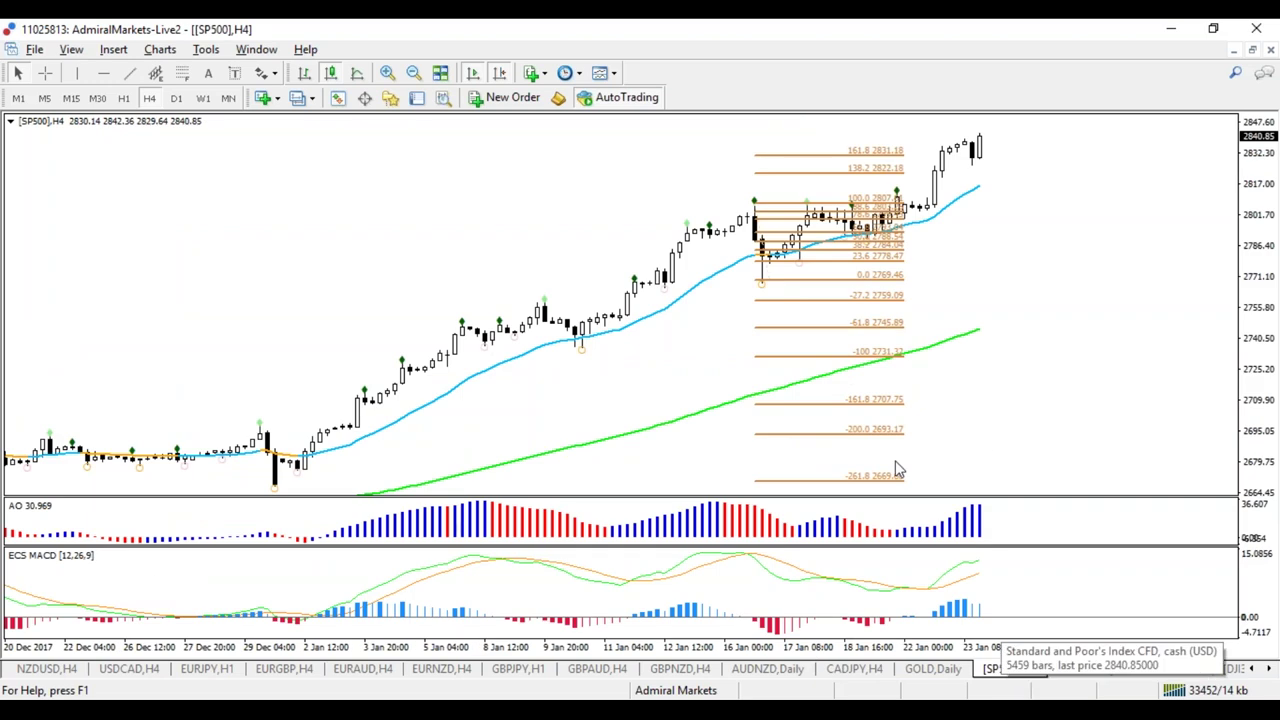
pyautogui.rightClick(969, 249)
pyautogui.click(997, 317)
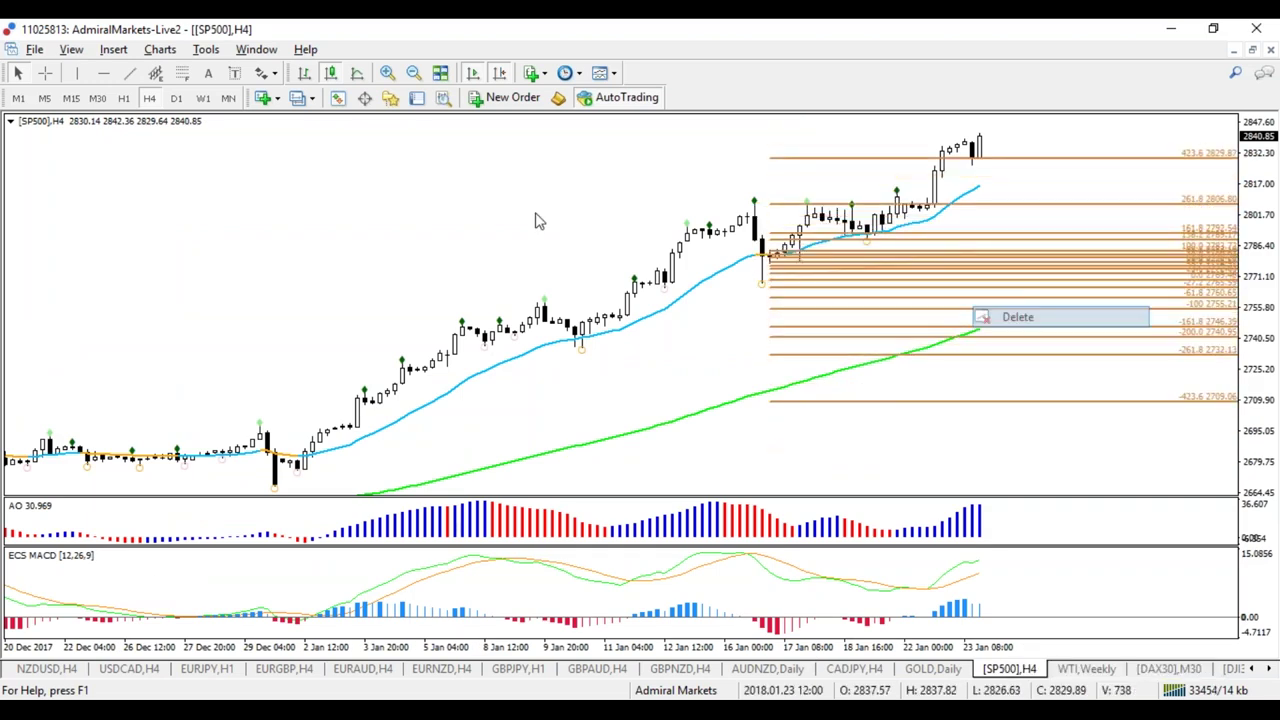
# Compare the SP500 chart on H1 and H4, and set its timeframe to M15
pyautogui.click(123, 97)
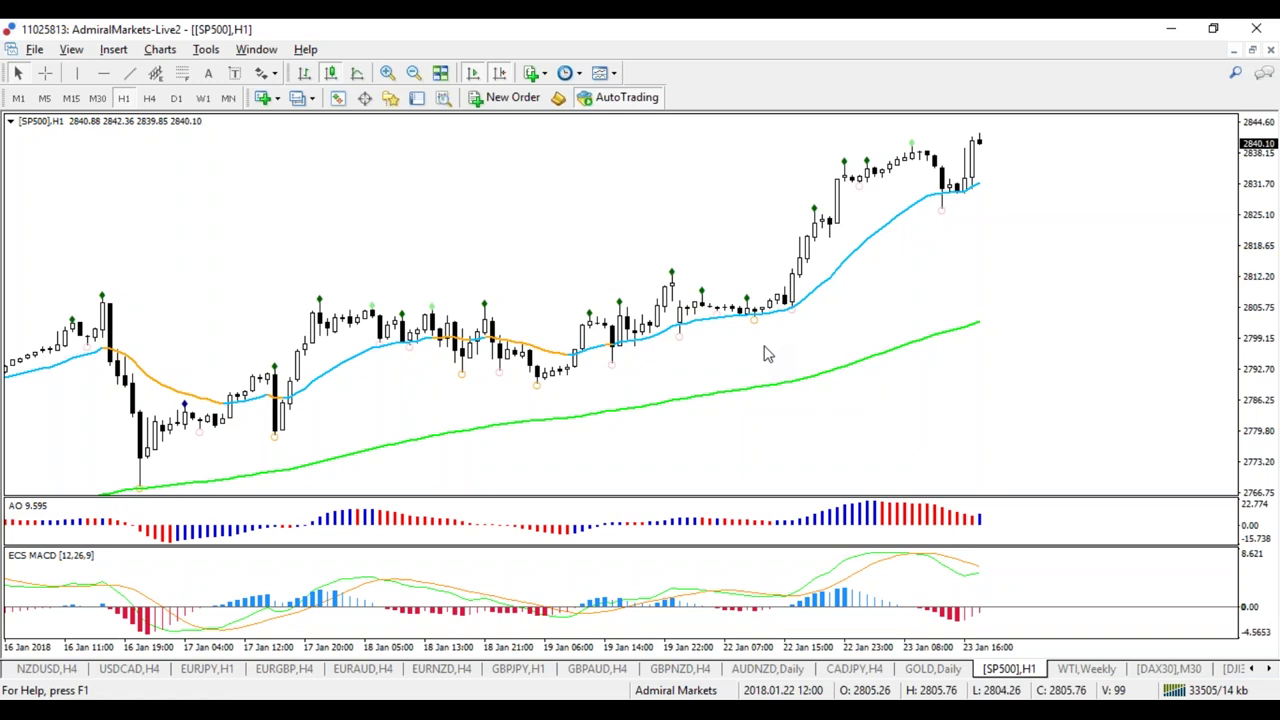
pyautogui.click(149, 97)
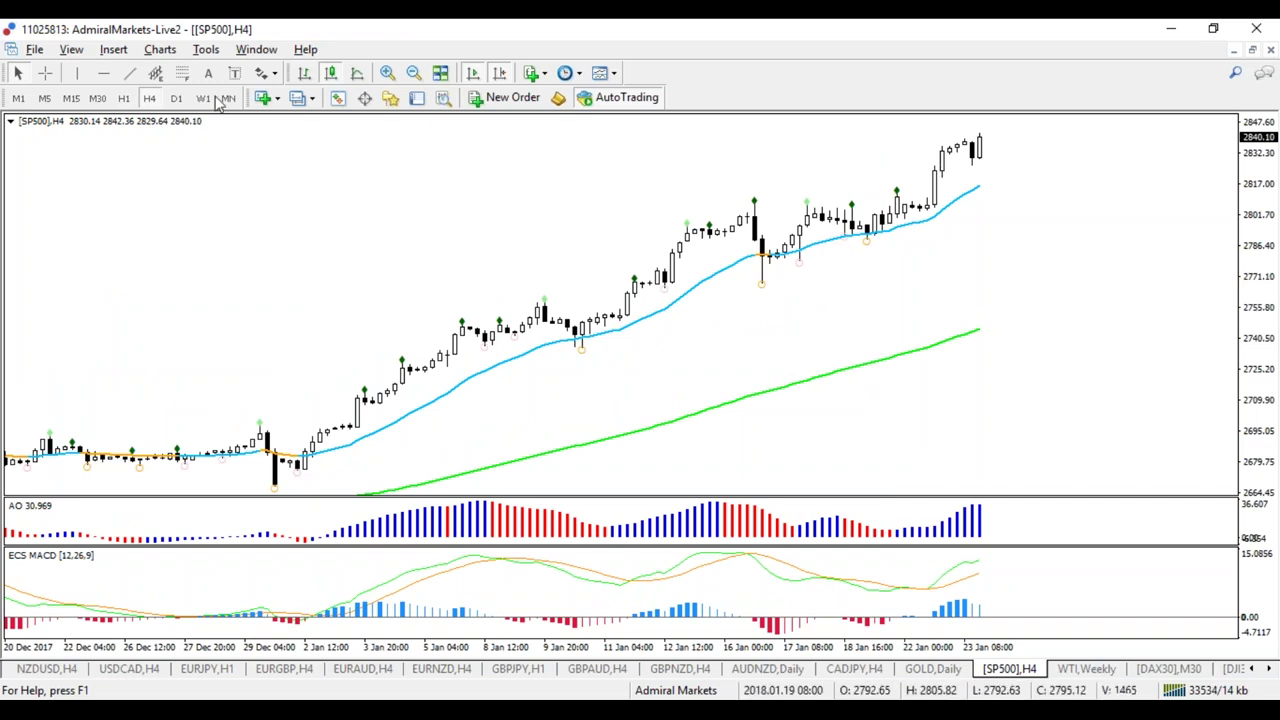
pyautogui.click(124, 98)
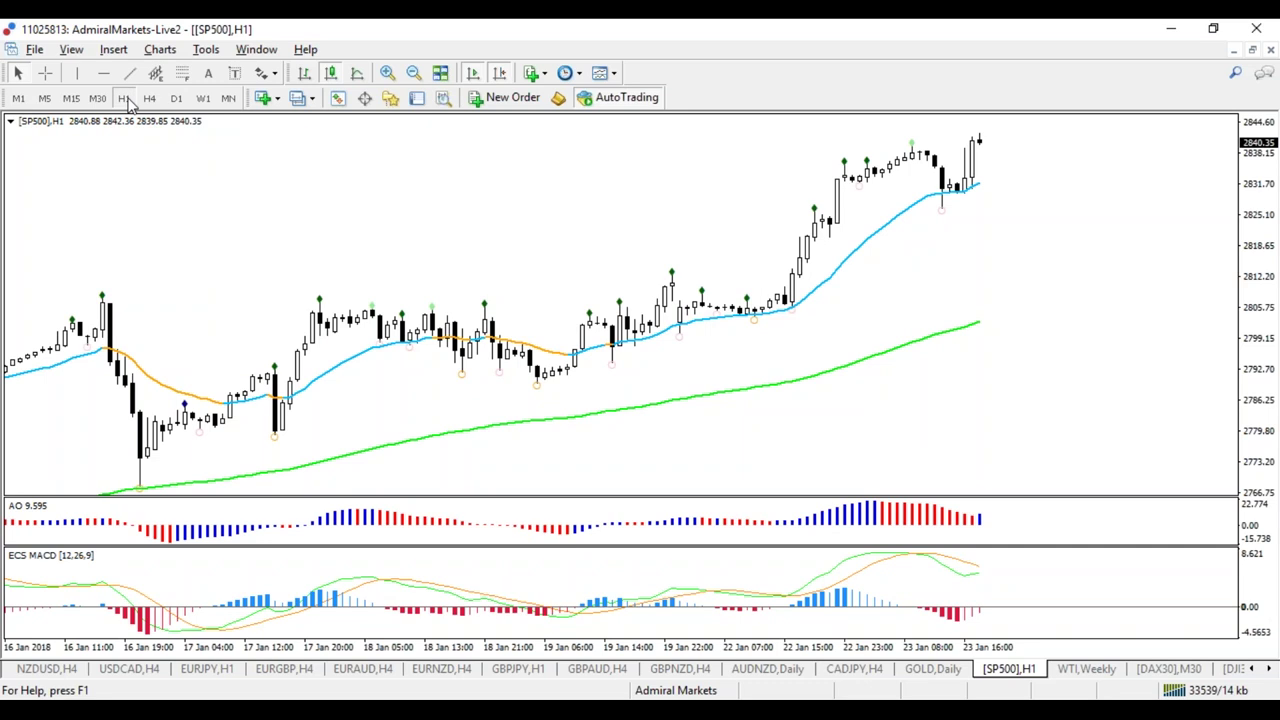
pyautogui.click(71, 98)
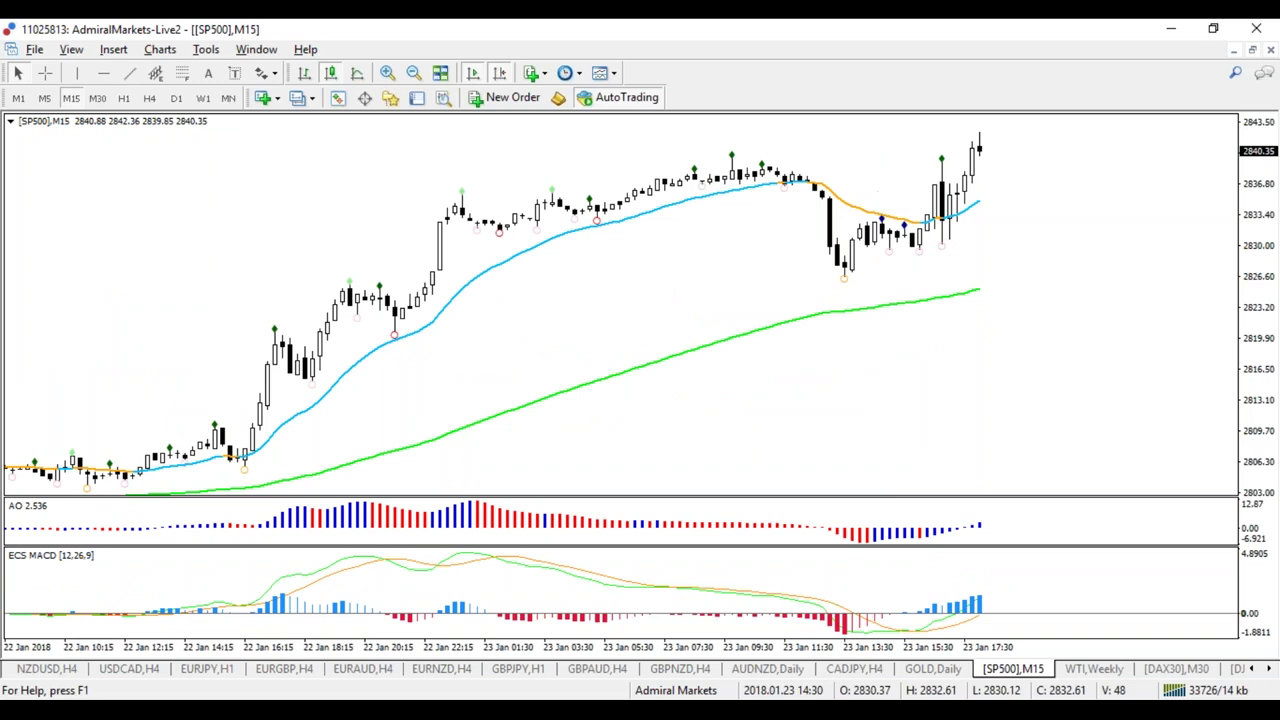
# Sketch a red SP500 pullback into a blue support zone, clear it, trace the 23 January swings with a decline in red, and clear
pyautogui.moveTo(979, 142)
pyautogui.mouseDown()
pyautogui.moveTo(1008, 243)
pyautogui.moveTo(1040, 283)
pyautogui.mouseUp()
pyautogui.moveTo(763, 256)
pyautogui.mouseDown()
pyautogui.moveTo(1103, 288)
pyautogui.moveTo(740, 282)
pyautogui.mouseUp()
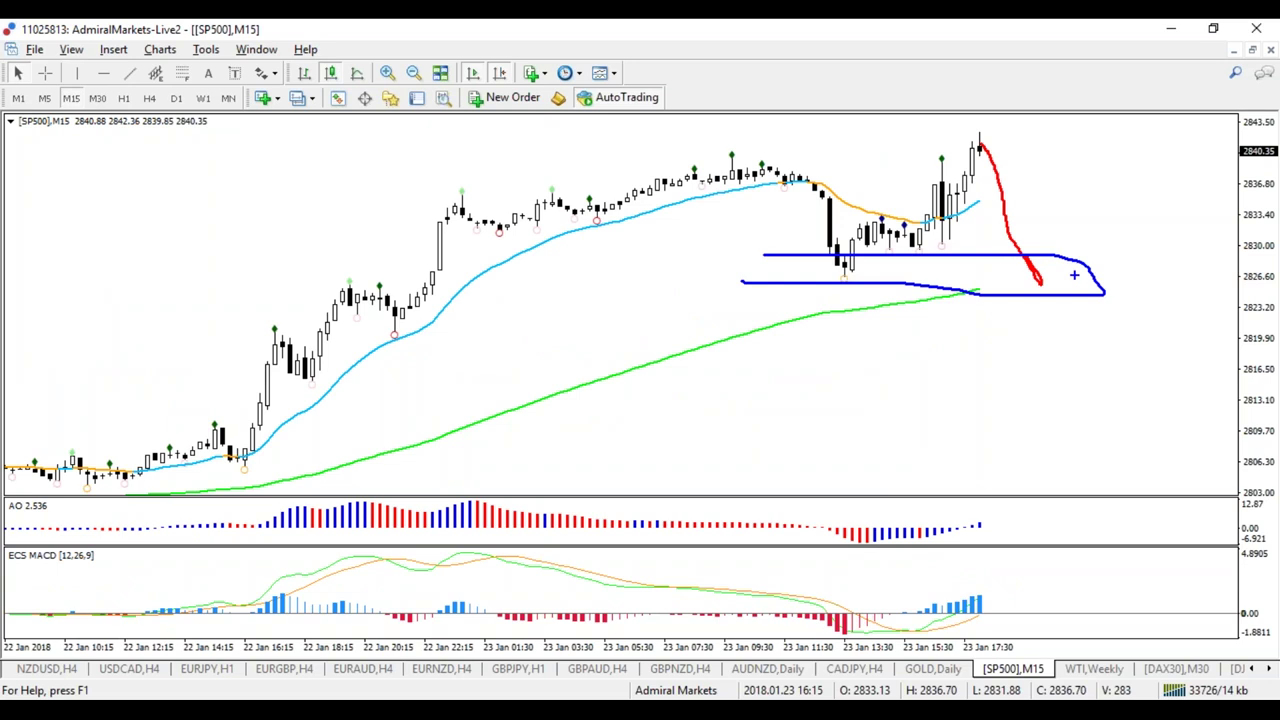
pyautogui.moveTo(1090, 276)
pyautogui.mouseDown()
pyautogui.moveTo(925, 263)
pyautogui.moveTo(1020, 306)
pyautogui.moveTo(866, 268)
pyautogui.mouseUp()
pyautogui.press('Escape')
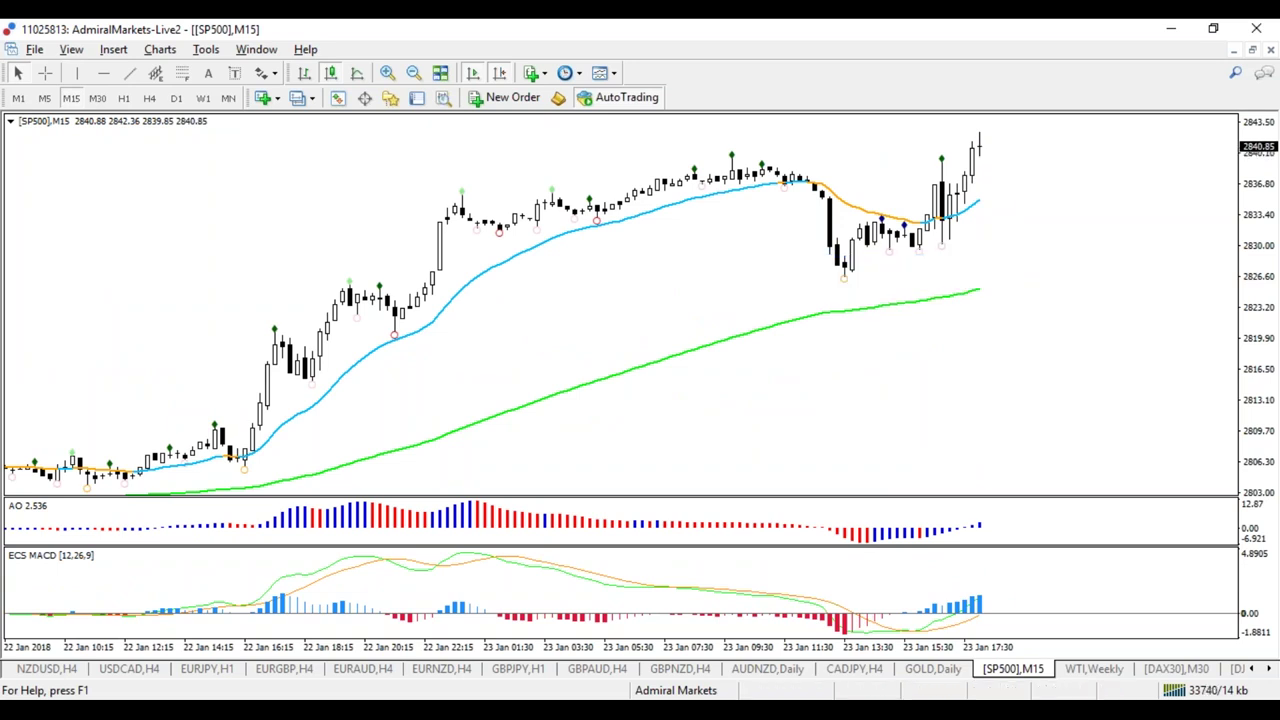
pyautogui.moveTo(745, 157)
pyautogui.mouseDown()
pyautogui.moveTo(830, 252)
pyautogui.moveTo(1014, 202)
pyautogui.moveTo(1054, 254)
pyautogui.mouseUp()
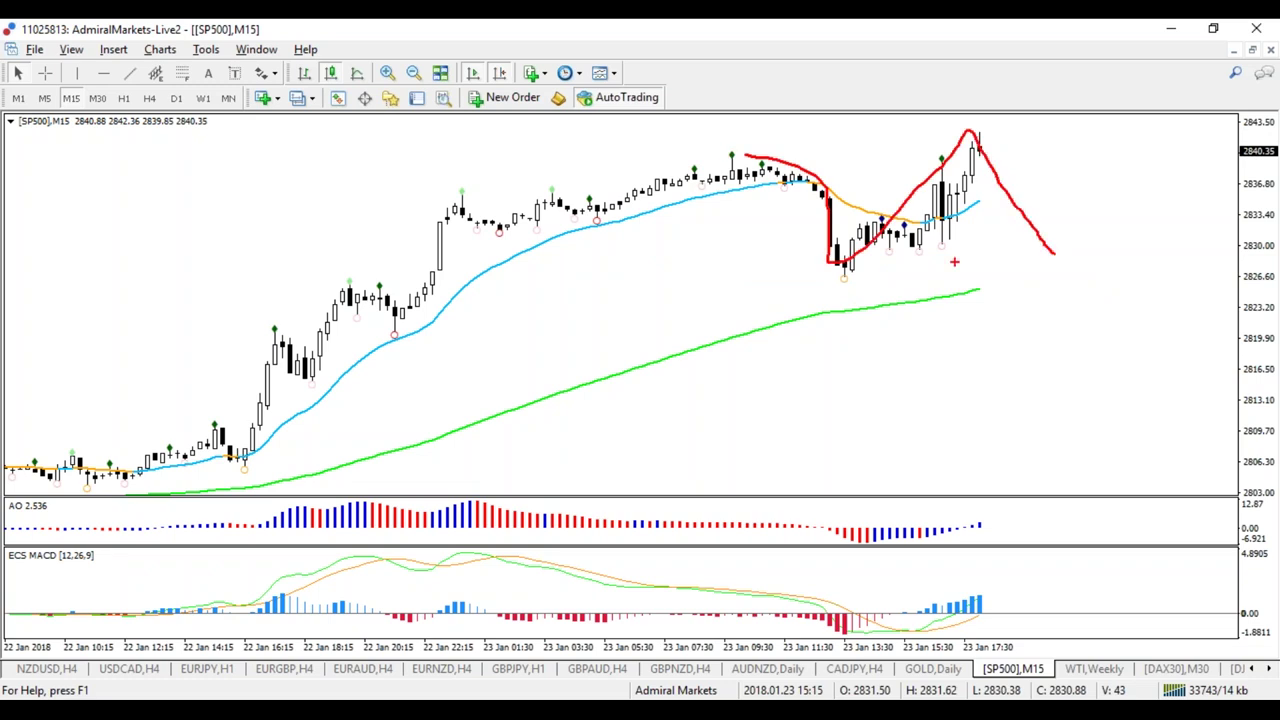
pyautogui.press('Escape')
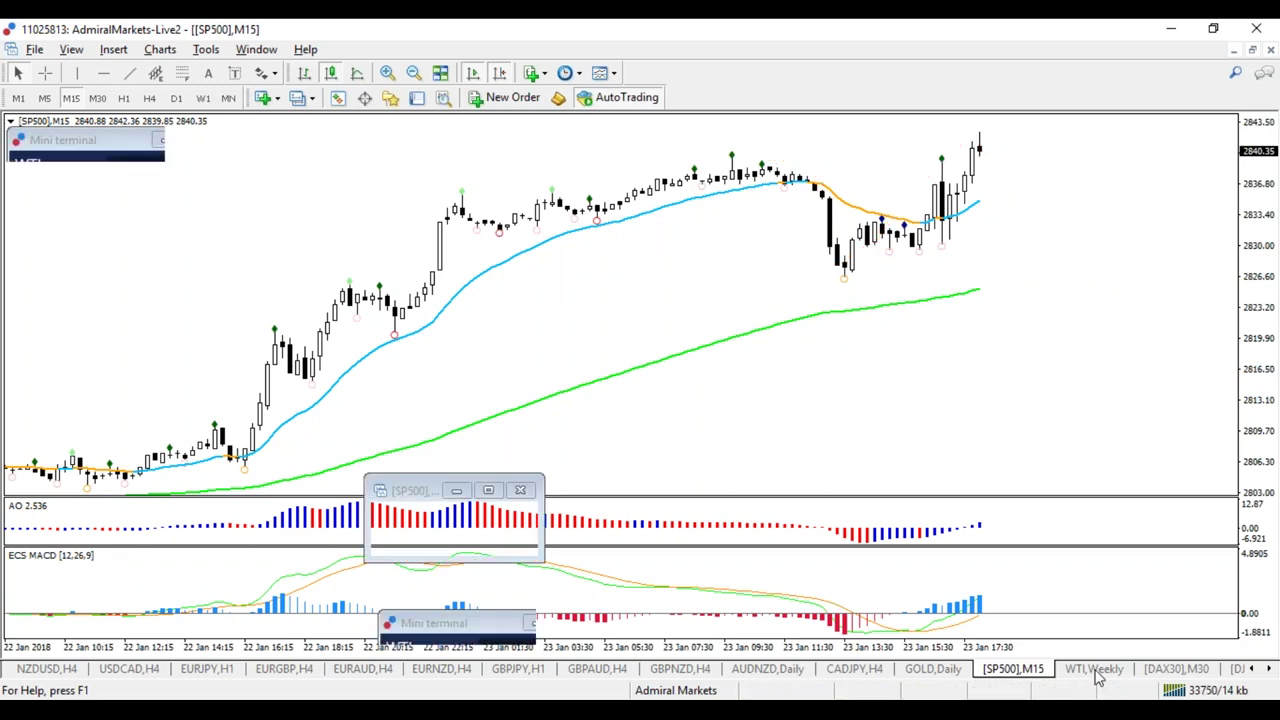
# On the WTI weekly chart, draw a Fibonacci retracement from the early 2016 low to the mid-2016 high
pyautogui.click(1094, 669)
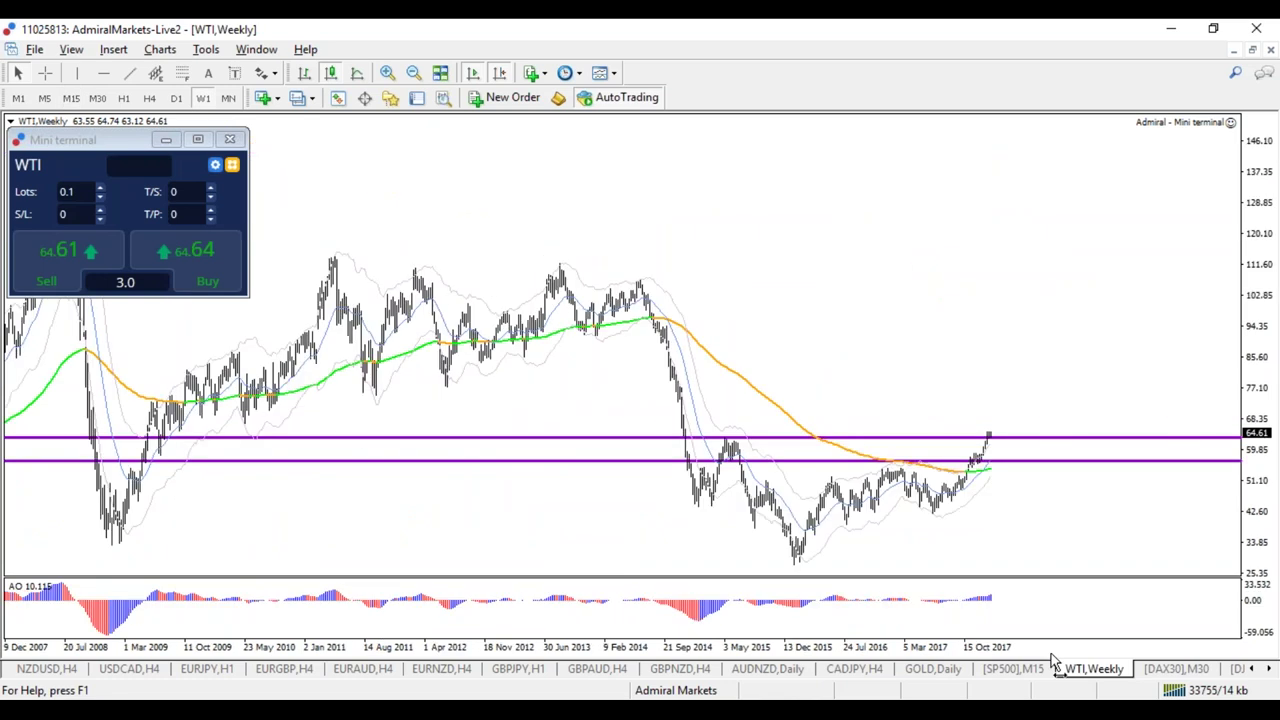
pyautogui.click(387, 73)
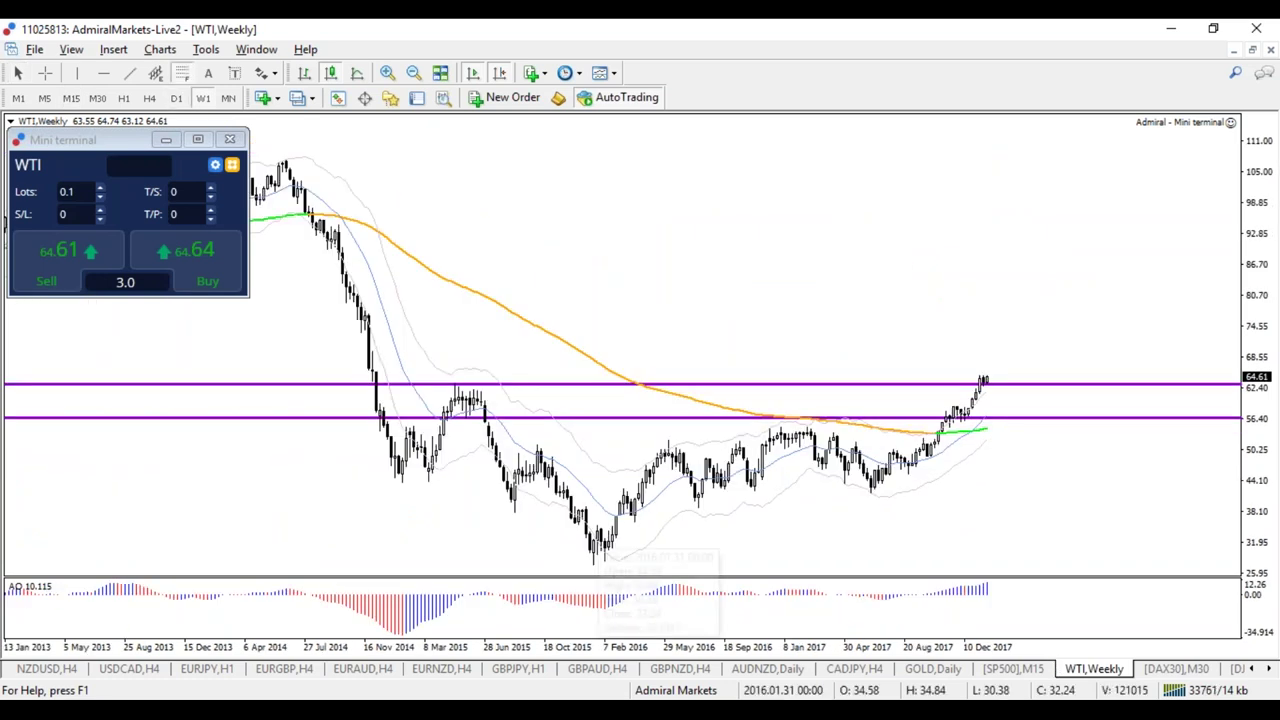
pyautogui.moveTo(593, 560)
pyautogui.mouseDown()
pyautogui.moveTo(648, 434)
pyautogui.moveTo(642, 446)
pyautogui.mouseUp()
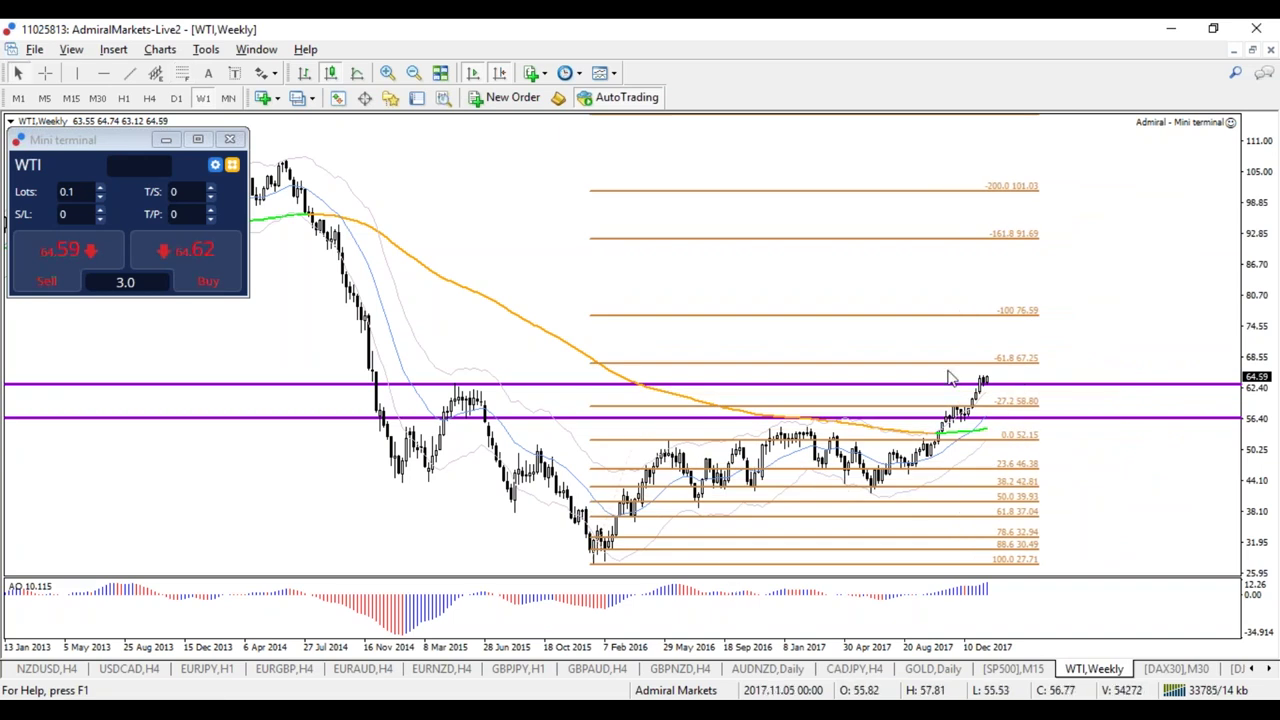
# Mark the latest WTI weekly candles in blue, clear the mark, and compress the price scale to show the -61.8 Fibonacci level
pyautogui.press('+')
pyautogui.press('+')
pyautogui.press('-')
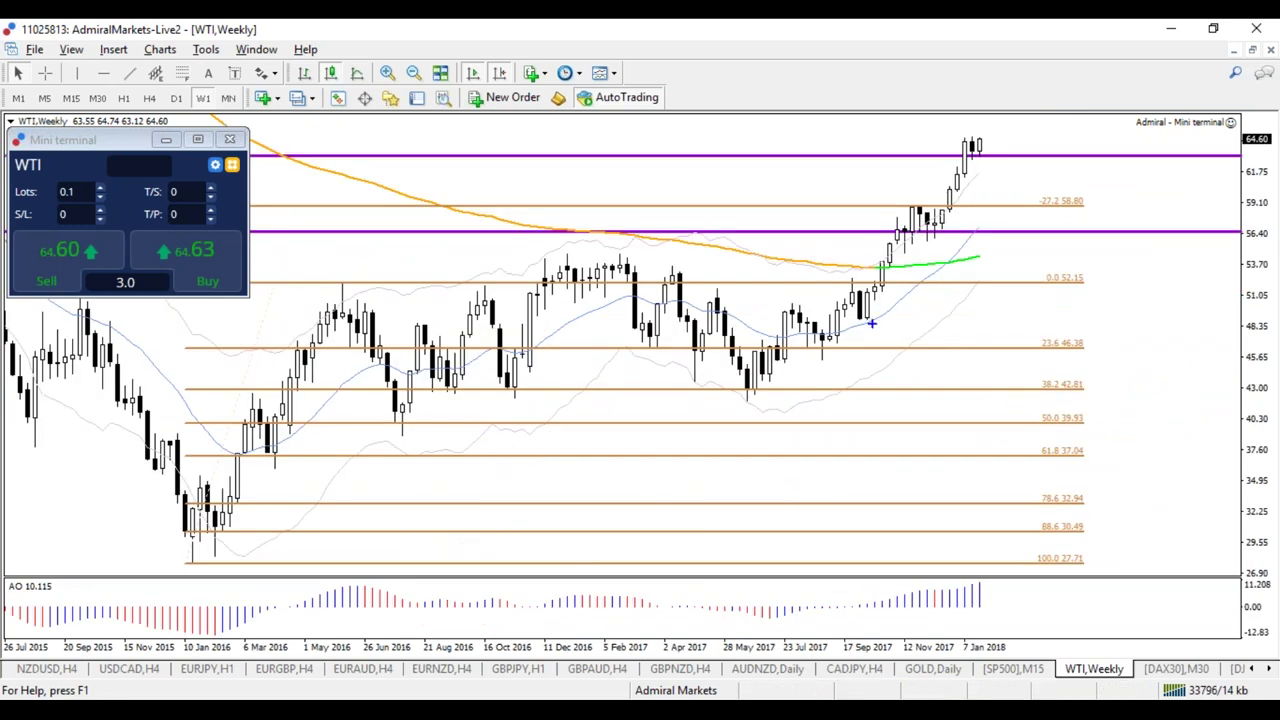
pyautogui.moveTo(990, 144)
pyautogui.mouseDown()
pyautogui.moveTo(950, 198)
pyautogui.moveTo(728, 394)
pyautogui.moveTo(905, 232)
pyautogui.moveTo(968, 150)
pyautogui.mouseUp()
pyautogui.press('Escape')
pyautogui.press('-')
pyautogui.press('+')
pyautogui.moveTo(1255, 250); pyautogui.dragTo(1255, 295)
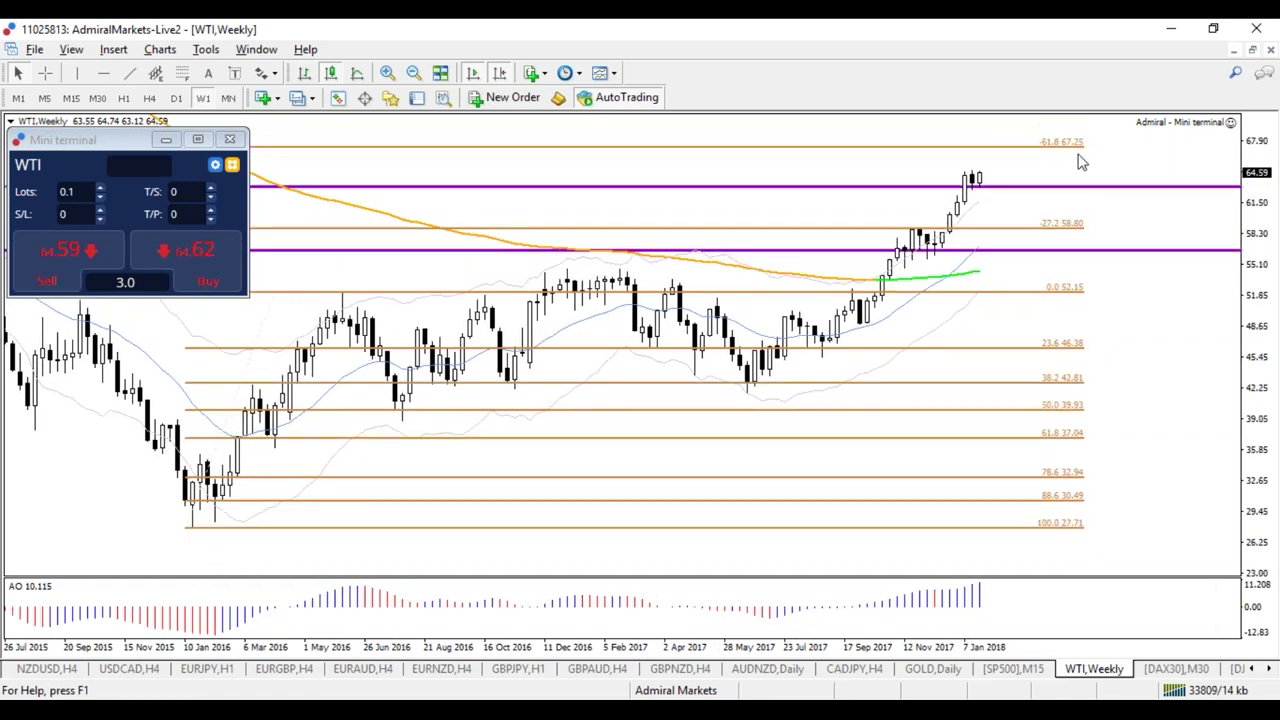
# View WTI on the daily and H4 timeframes, trace the mid-January sideways swings in blue on H4, and clear the mark
pyautogui.click(176, 97)
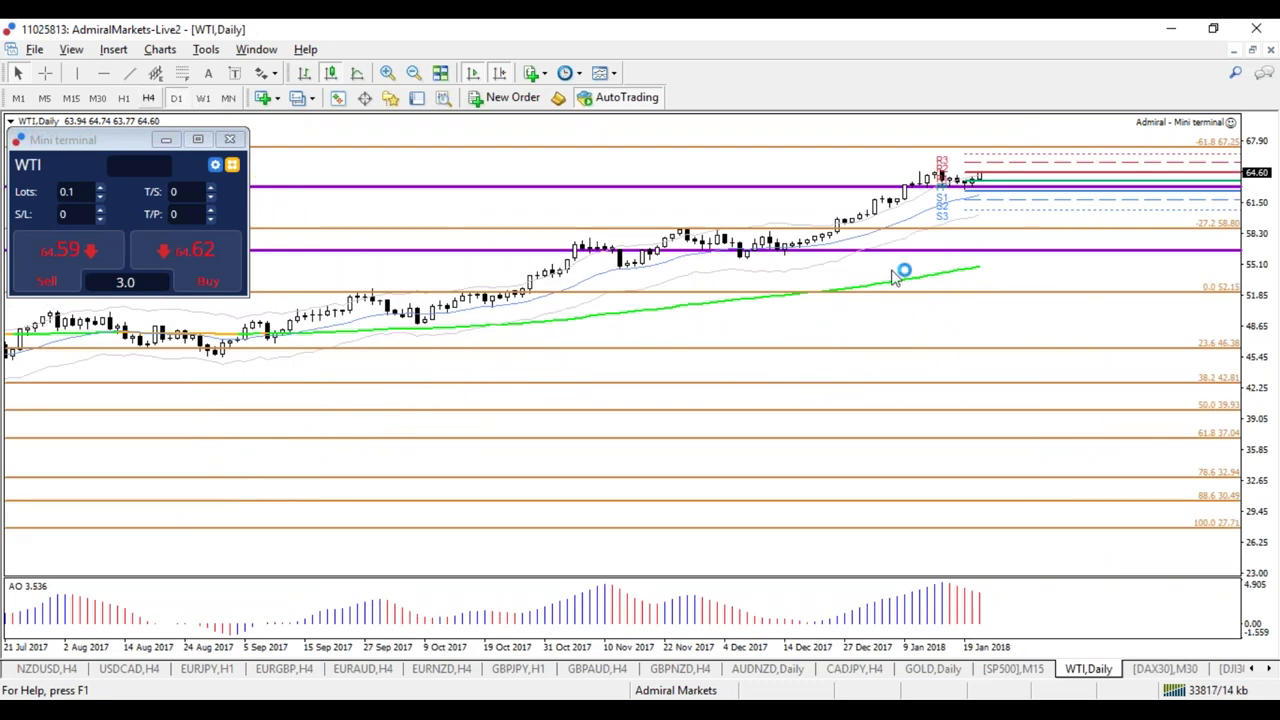
pyautogui.write('H4')
pyautogui.press('Return')
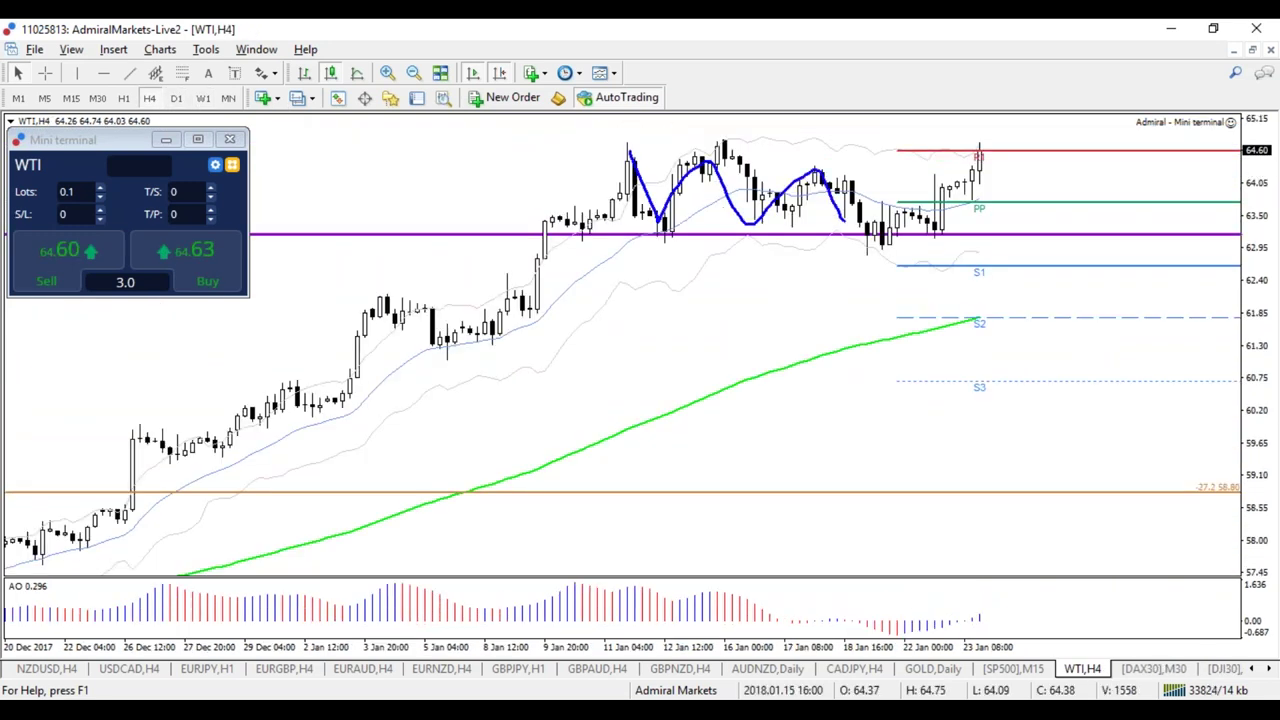
pyautogui.press('Escape')
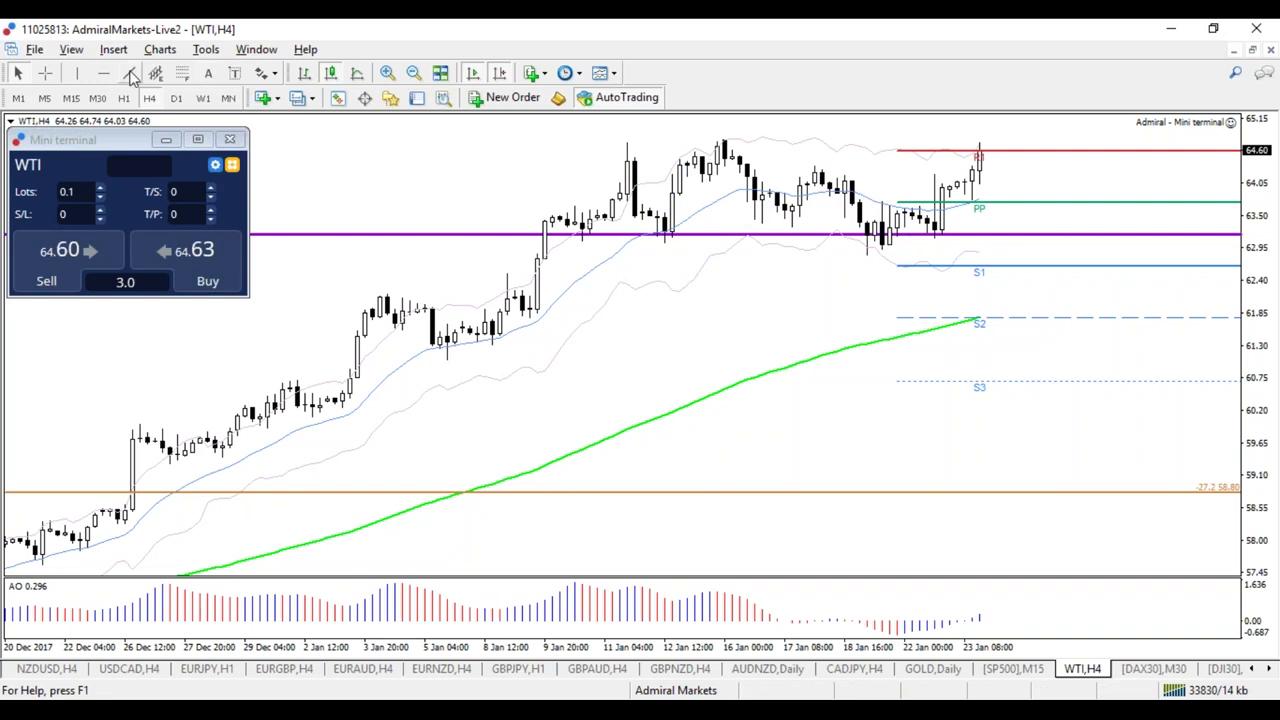
# On the WTI H4 chart, draw a descending trendline from the 16 January high, circle the 22 January breakout candles in blue, and clear the circle
pyautogui.click(130, 74)
pyautogui.moveTo(722, 138); pyautogui.dragTo(1011, 234)
pyautogui.moveTo(955, 182)
pyautogui.mouseDown()
pyautogui.moveTo(932, 224)
pyautogui.moveTo(950, 188)
pyautogui.mouseUp()
pyautogui.press('Escape')
pyautogui.moveTo(770, 286)
pyautogui.mouseDown()
pyautogui.moveTo(820, 350)
pyautogui.moveTo(700, 328)
pyautogui.mouseUp()
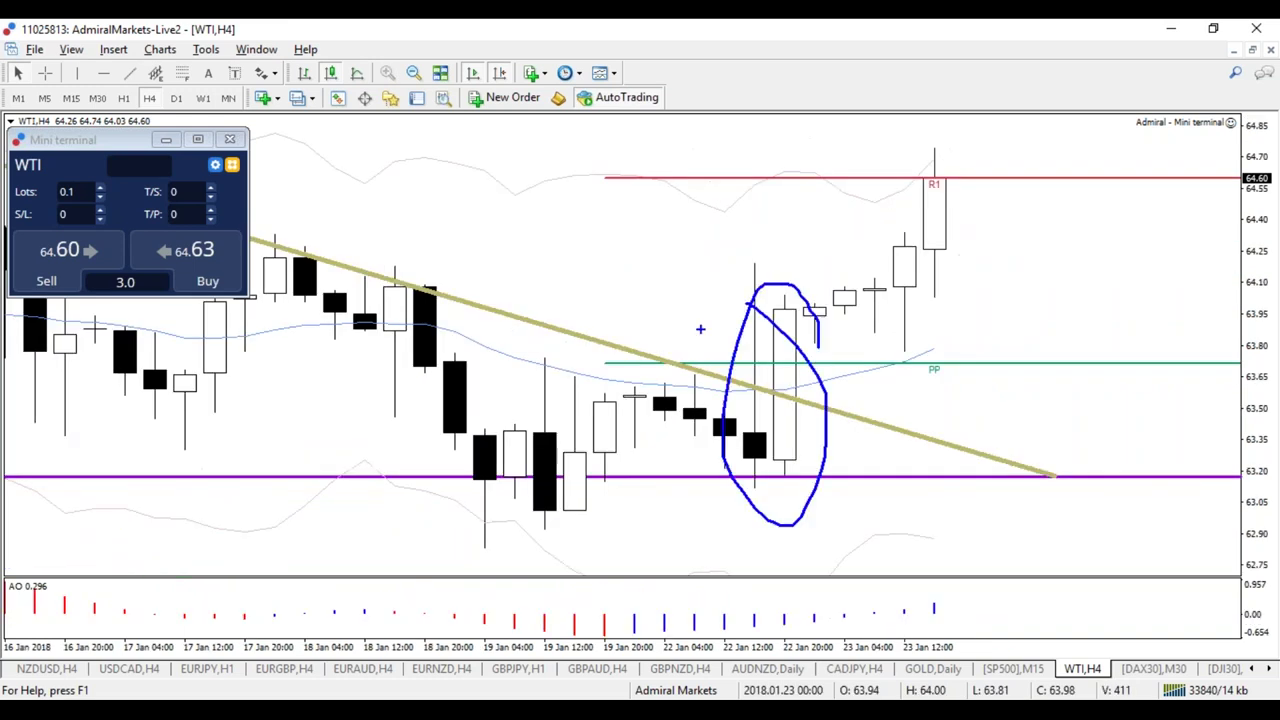
pyautogui.press('Escape')
# View WTI on the daily and H1 timeframes, sketch a possible pullback path beyond the latest H1 candles, and clear the sketch
pyautogui.click(176, 98)
pyautogui.click(123, 98)
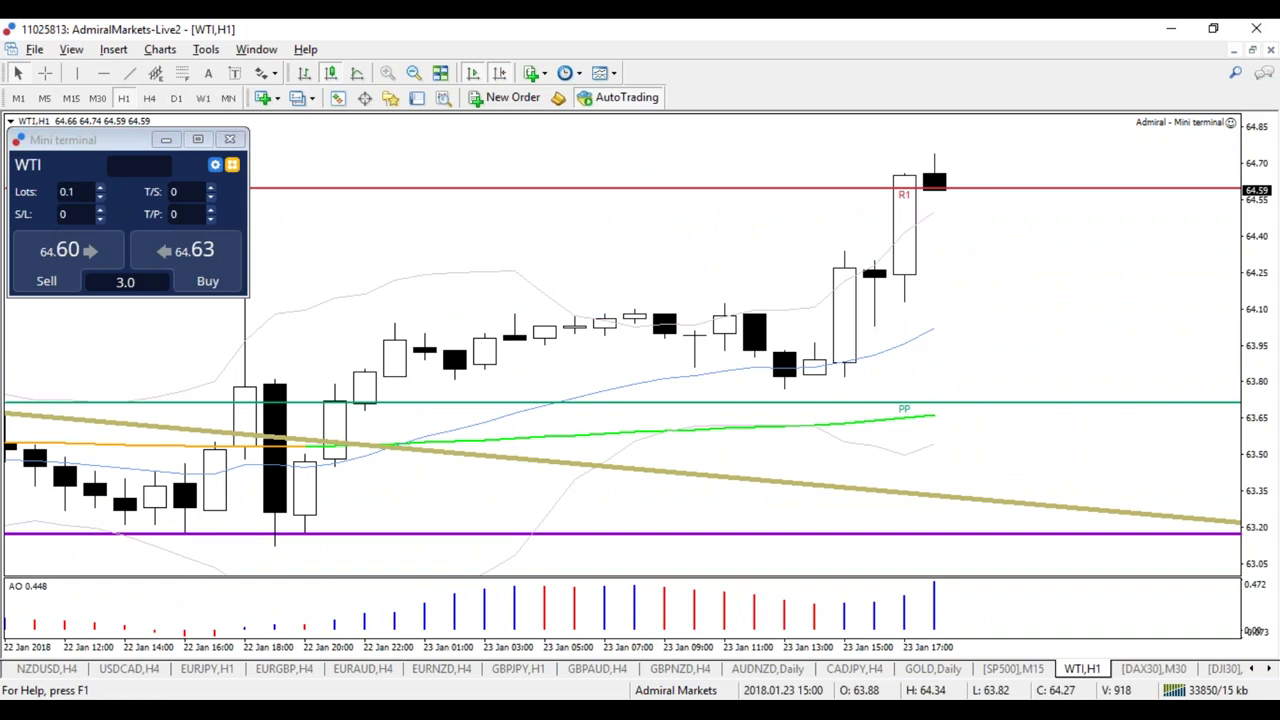
pyautogui.moveTo(874, 650); pyautogui.dragTo(840, 655)
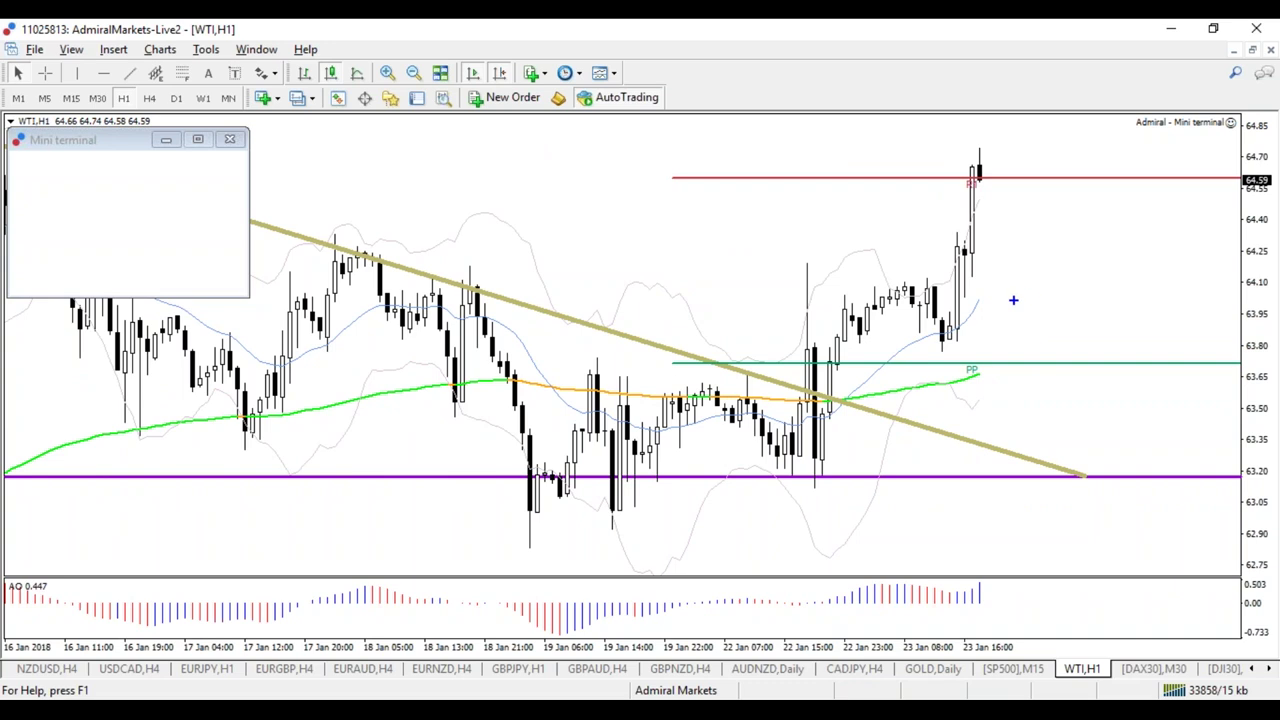
pyautogui.moveTo(985, 170); pyautogui.dragTo(1122, 222)
pyautogui.moveTo(977, 200); pyautogui.dragTo(1147, 265)
pyautogui.press('Escape')
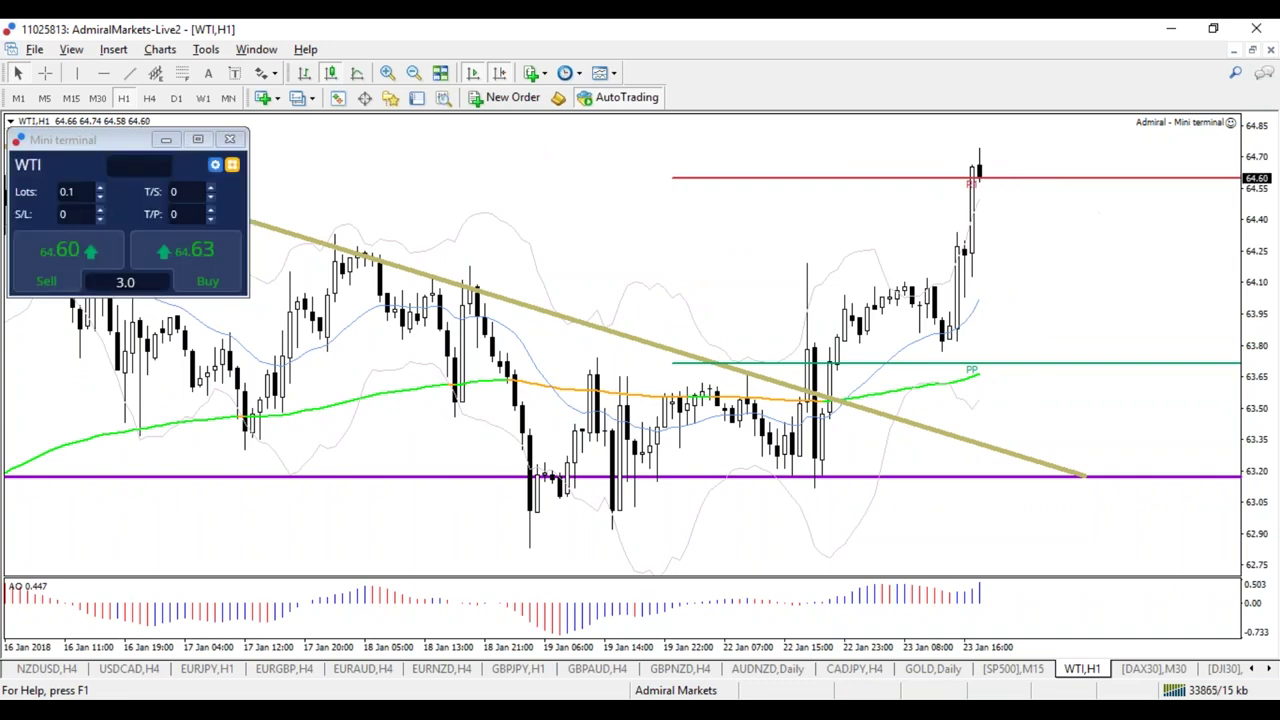
# Open the DAX30 chart and compare its H4, daily and H1 timeframes, finishing on H4
pyautogui.click(1154, 668)
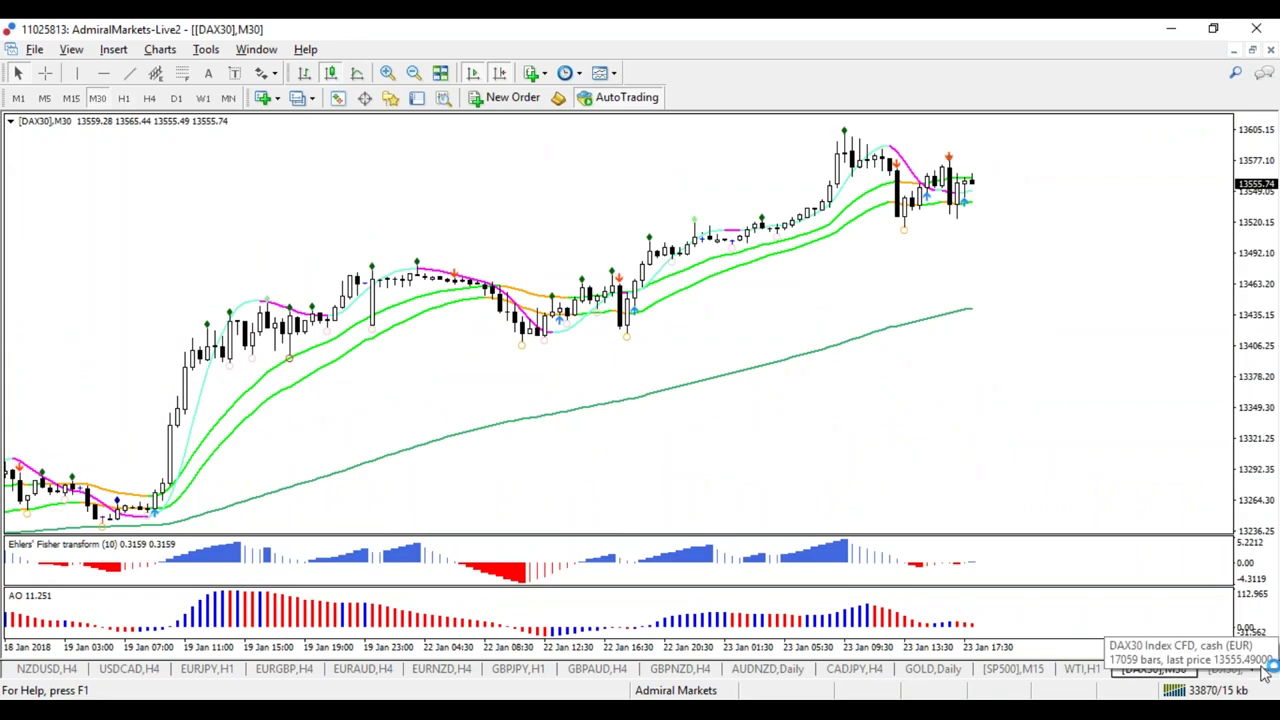
pyautogui.click(150, 97)
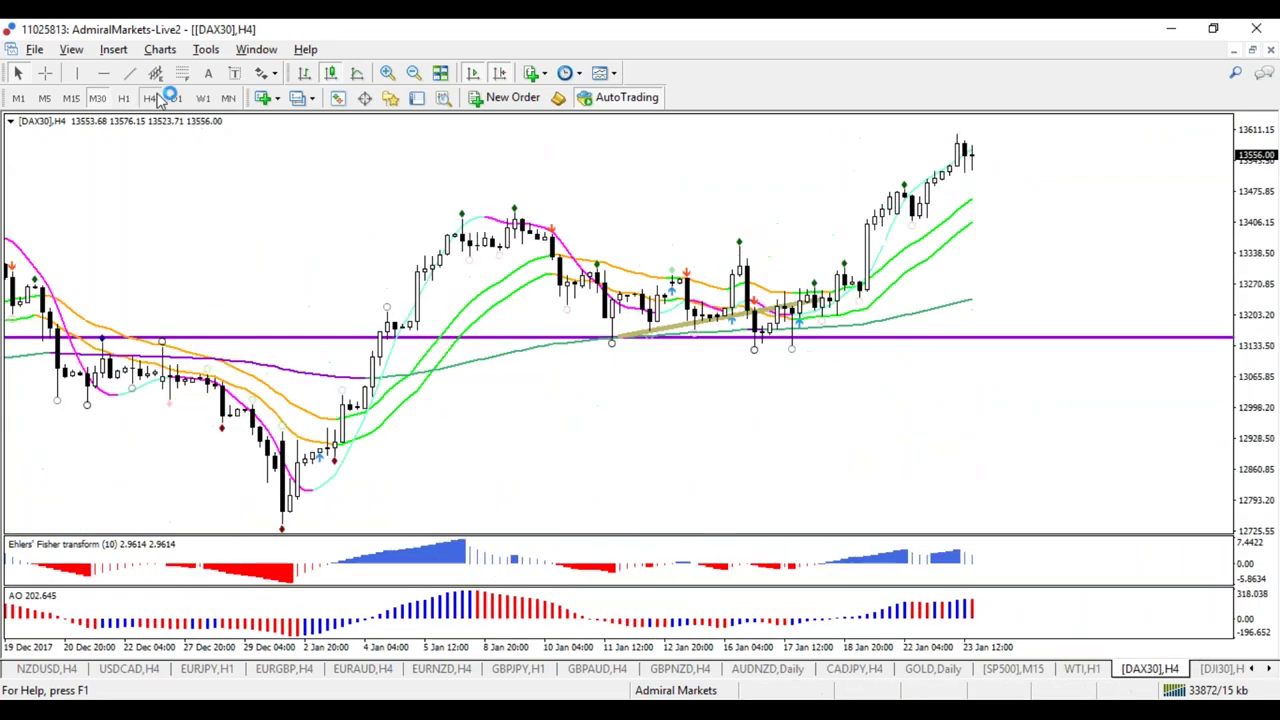
pyautogui.click(176, 97)
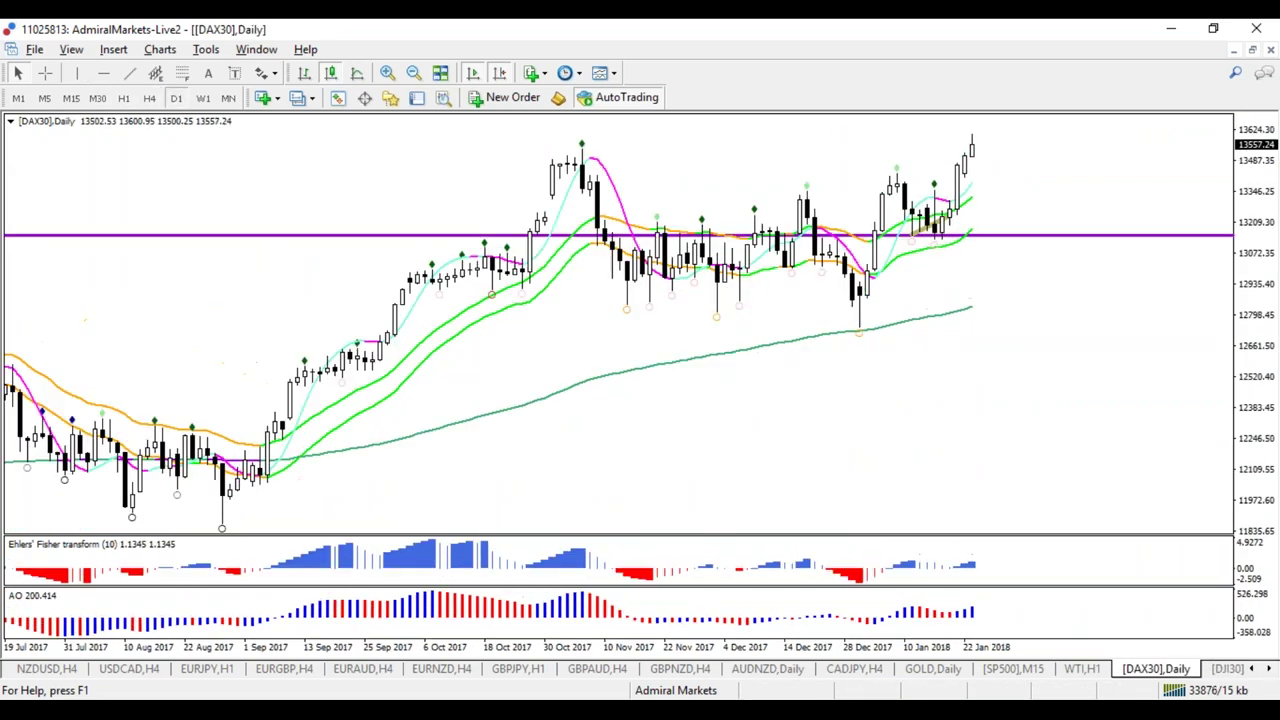
pyautogui.click(123, 97)
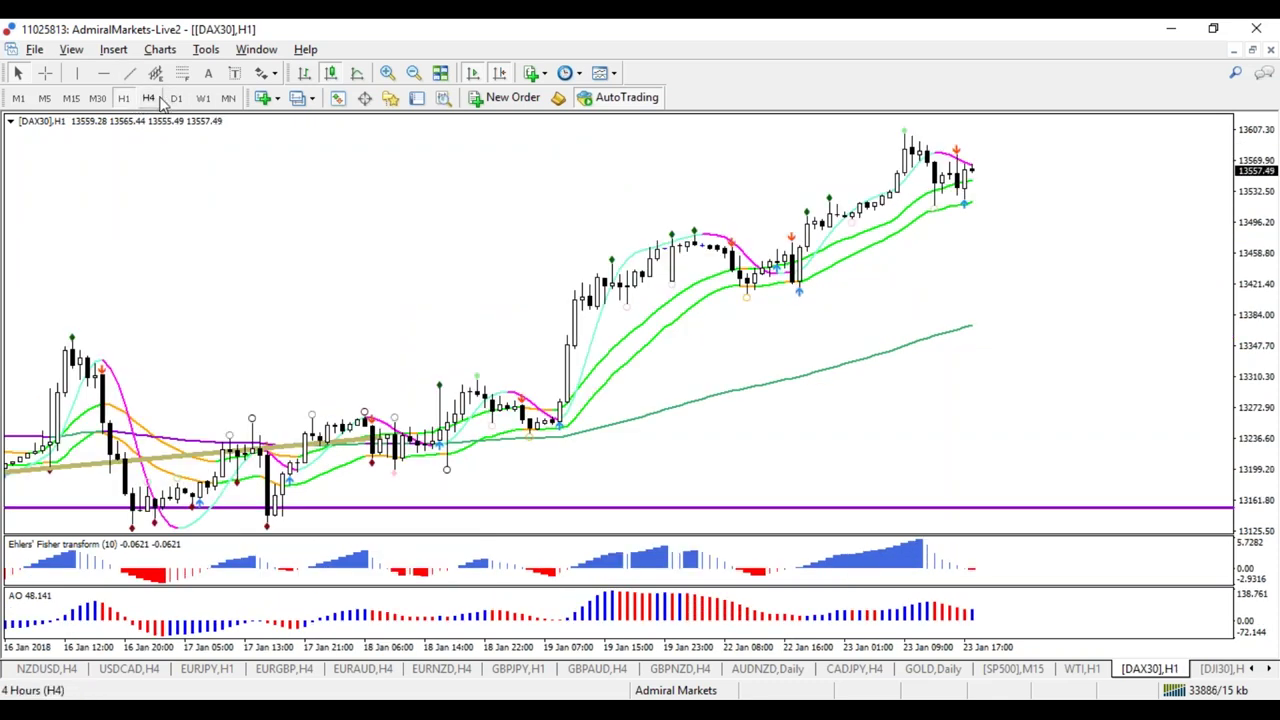
pyautogui.click(149, 97)
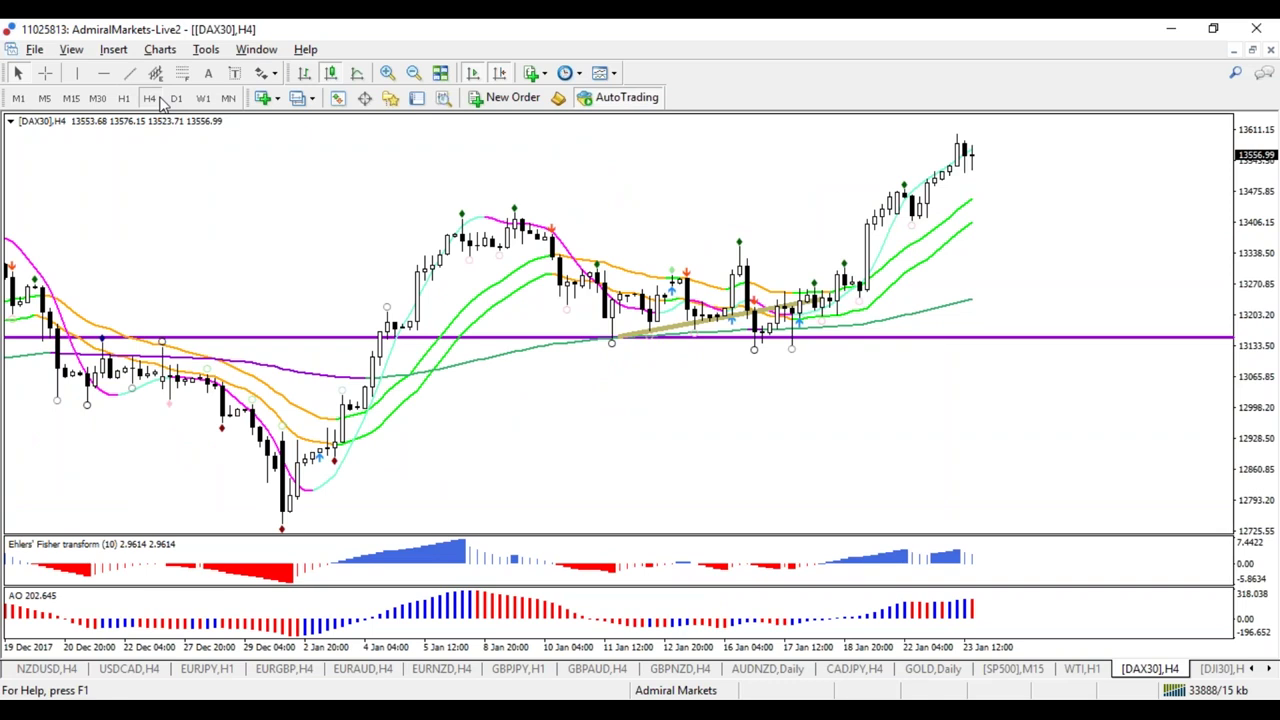
# Draw two horizontal lines on DAX30 H4, through the 9 January high and at the latest upper green moving average, and inspect the zone between them
pyautogui.click(44, 73)
pyautogui.scroll(2, 878, 217)
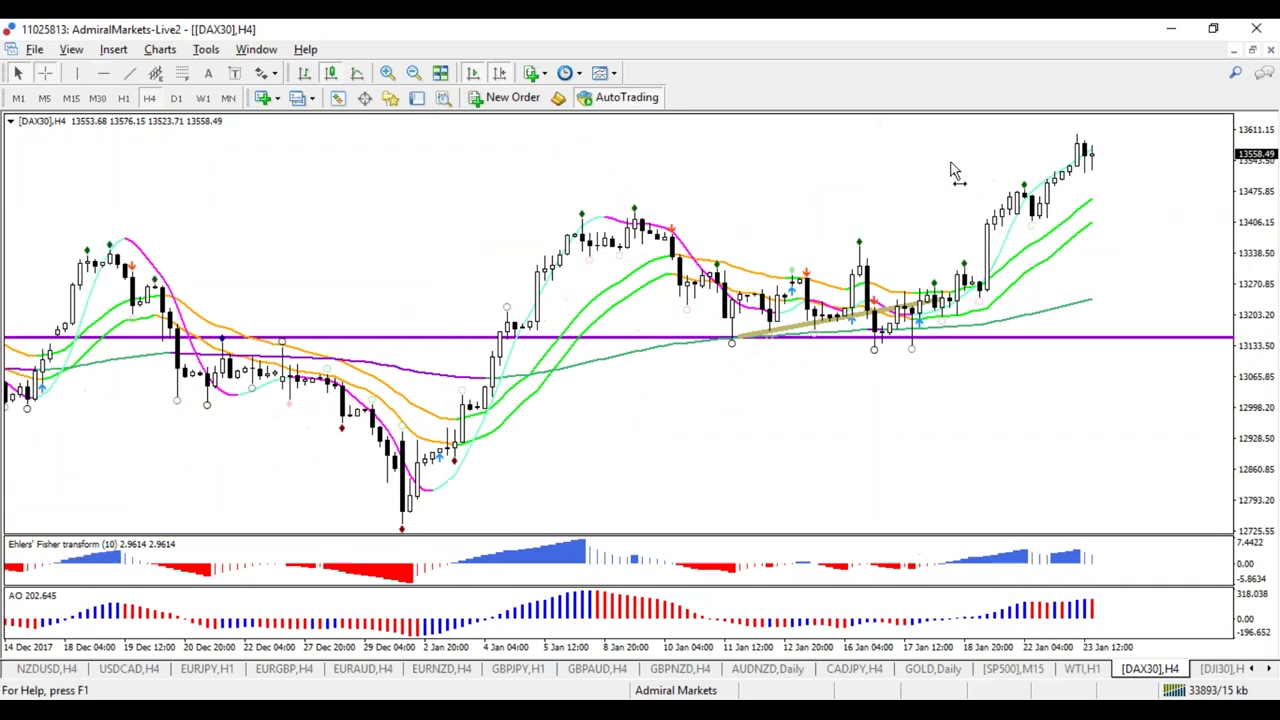
pyautogui.moveTo(875, 225); pyautogui.dragTo(970, 158)
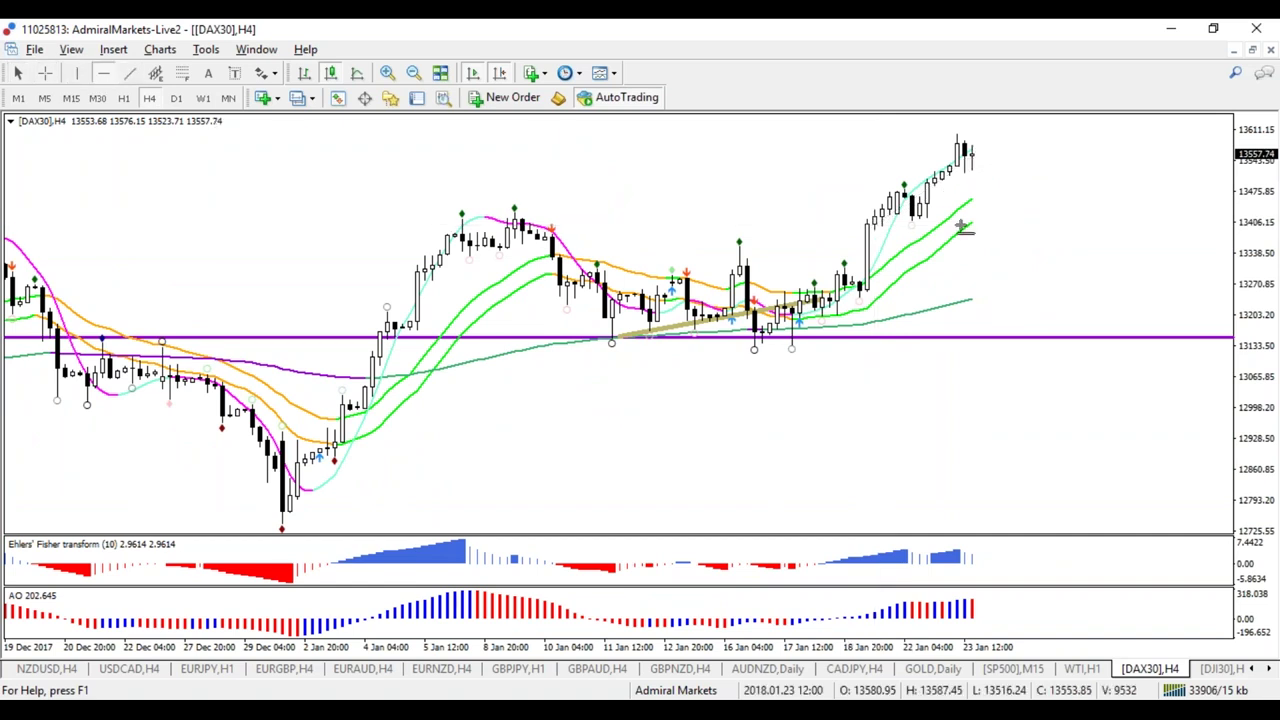
pyautogui.click(1000, 219)
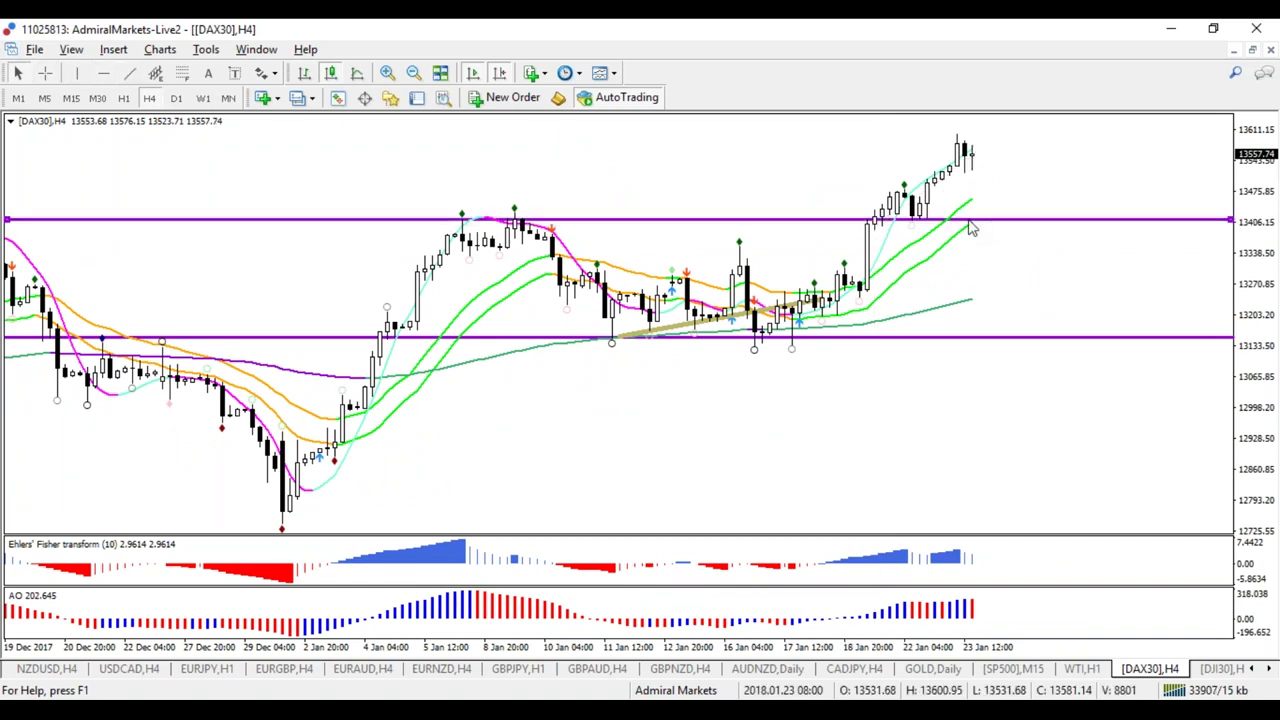
pyautogui.click(108, 74)
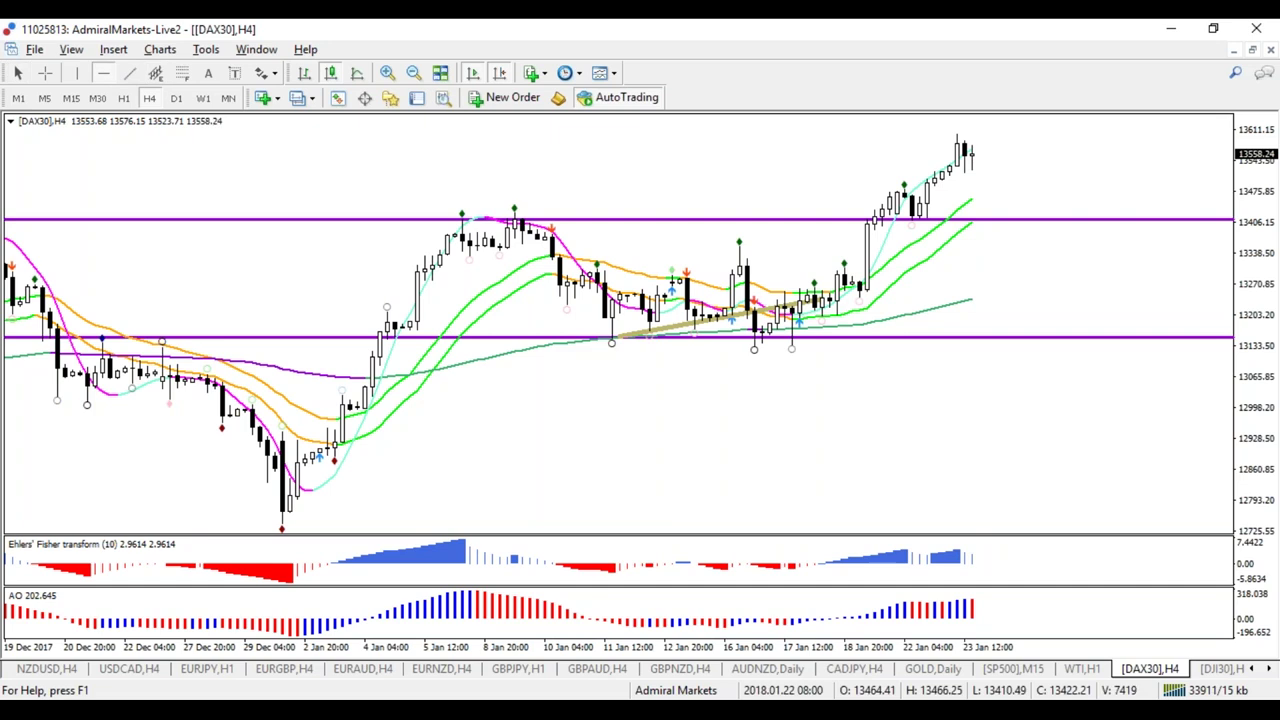
pyautogui.click(975, 200)
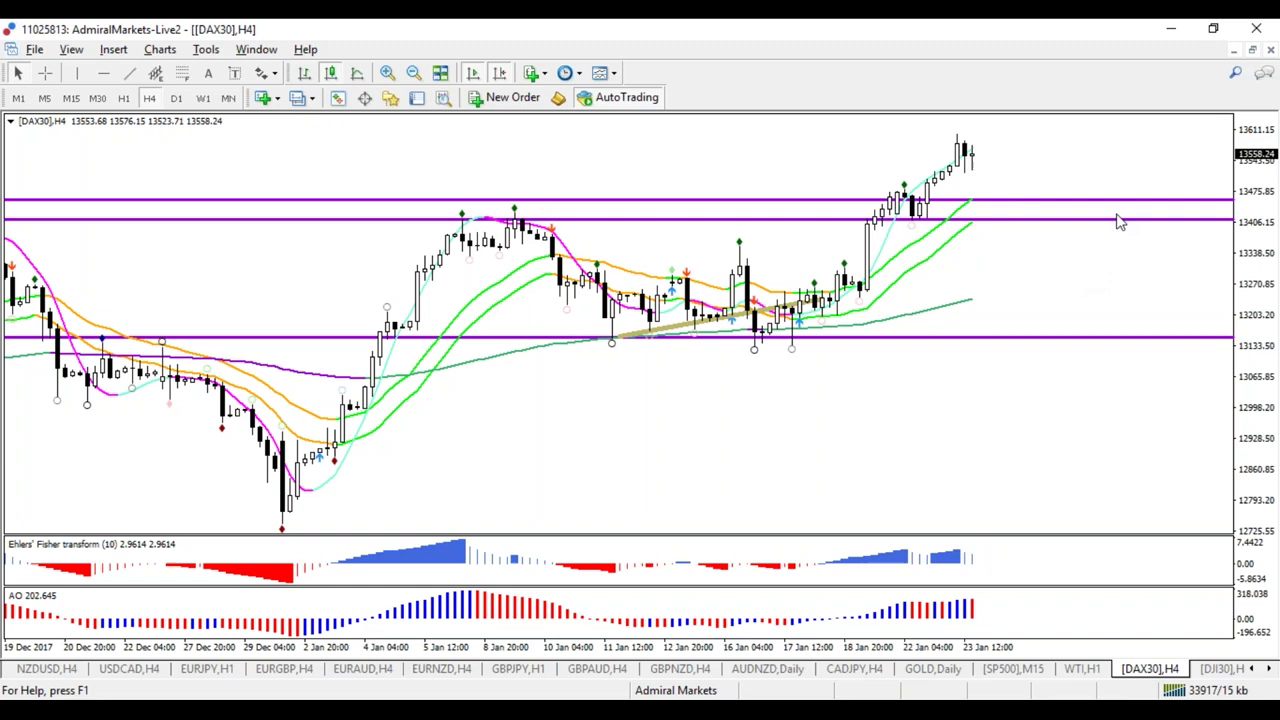
pyautogui.click(48, 74)
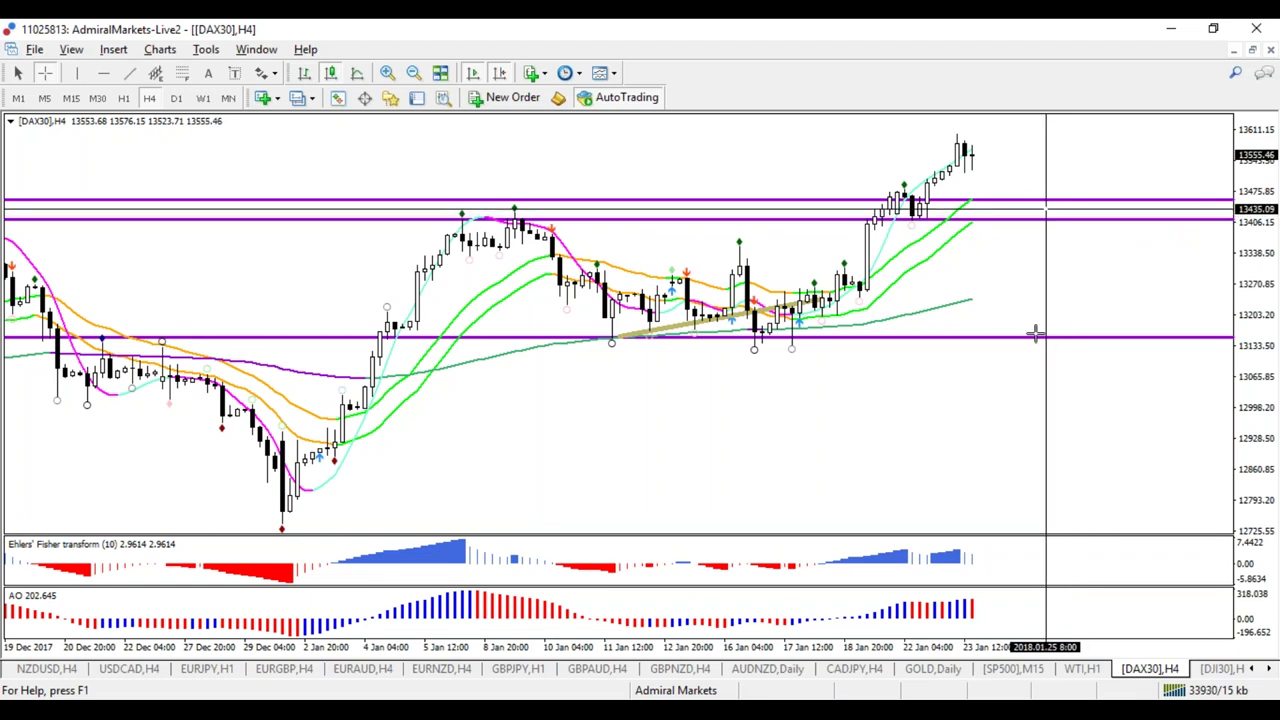
# Delete the old gold trendline that starts at the 11 January low on the DAX30 H4 chart
pyautogui.click(1183, 666)
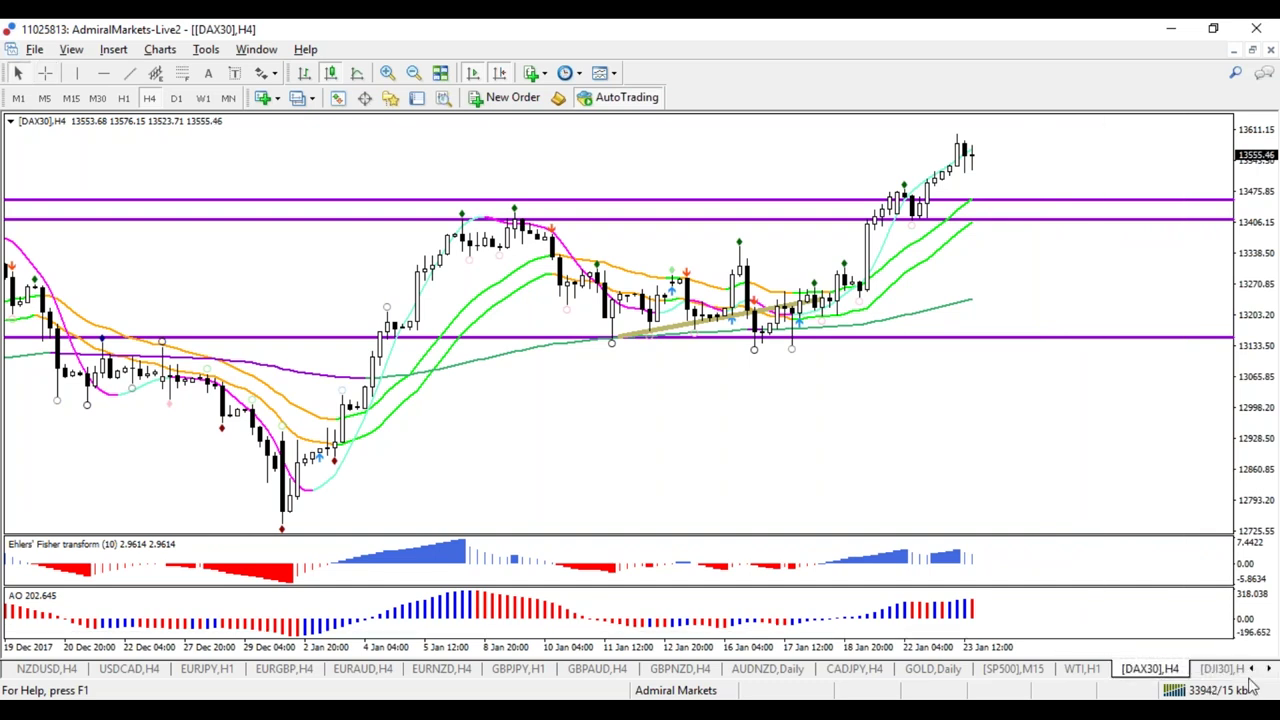
pyautogui.moveTo(812, 300); pyautogui.dragTo(878, 388)
pyautogui.rightClick(878, 388)
pyautogui.click(925, 449)
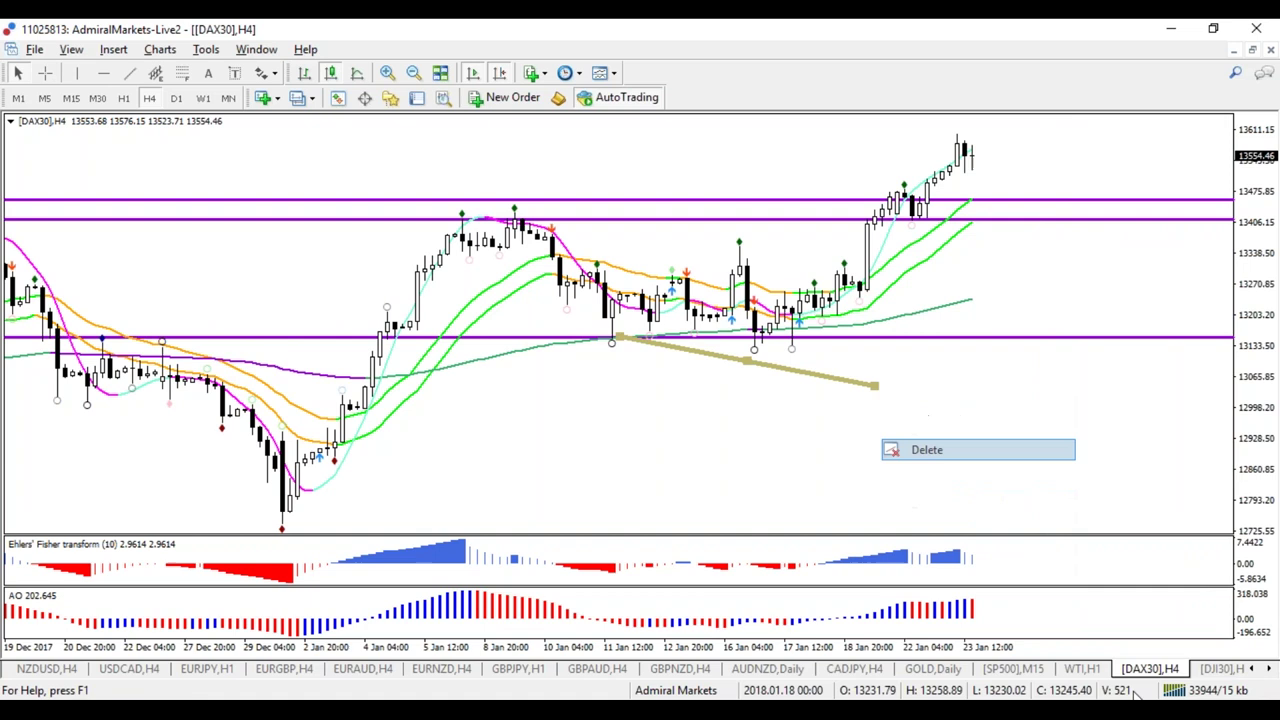
# Bring up the DJI30 H4 chart from the open charts and maximize it
pyautogui.click(1270, 670)
pyautogui.click(1268, 668)
pyautogui.click(1268, 668)
pyautogui.hotkey('alt', 'r')
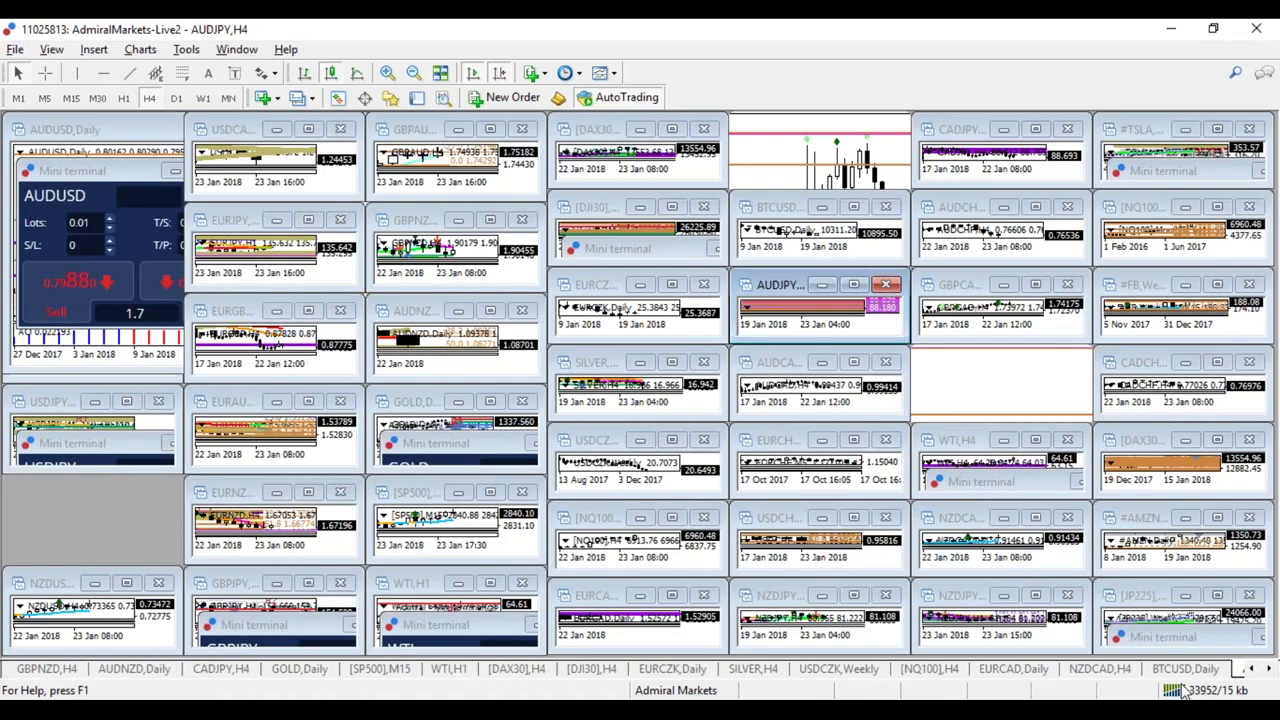
pyautogui.click(592, 668)
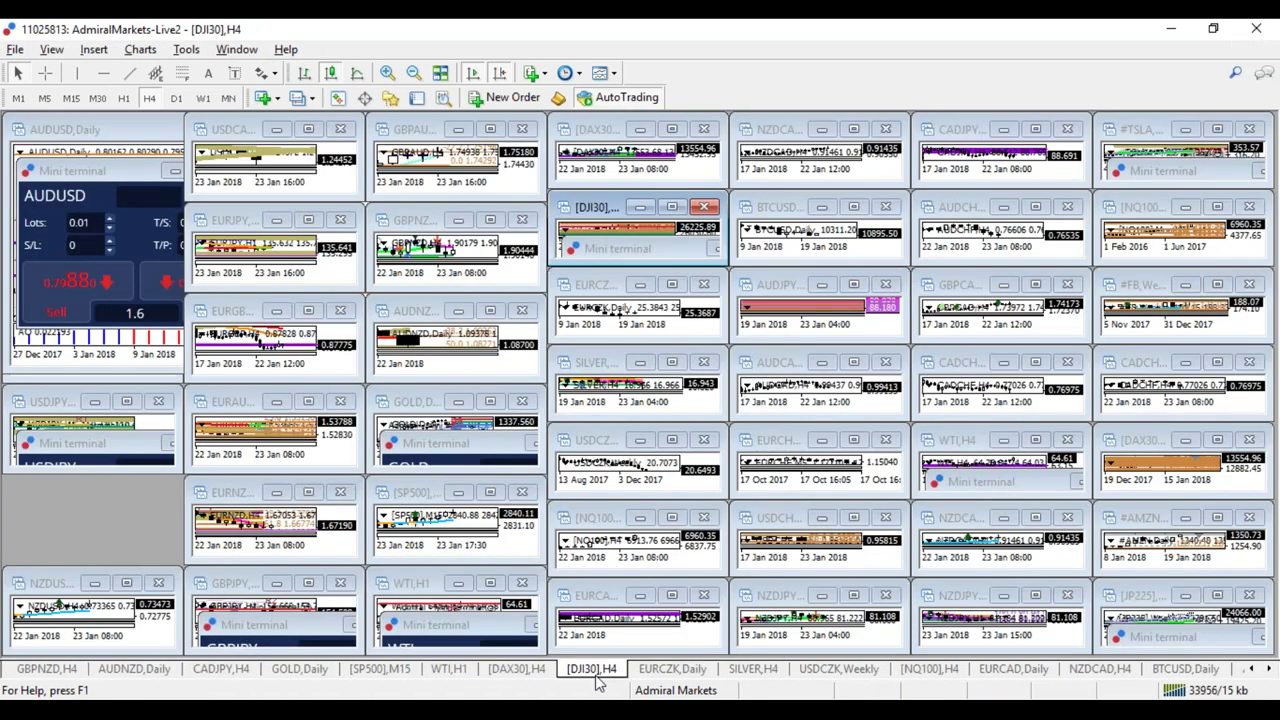
pyautogui.click(672, 207)
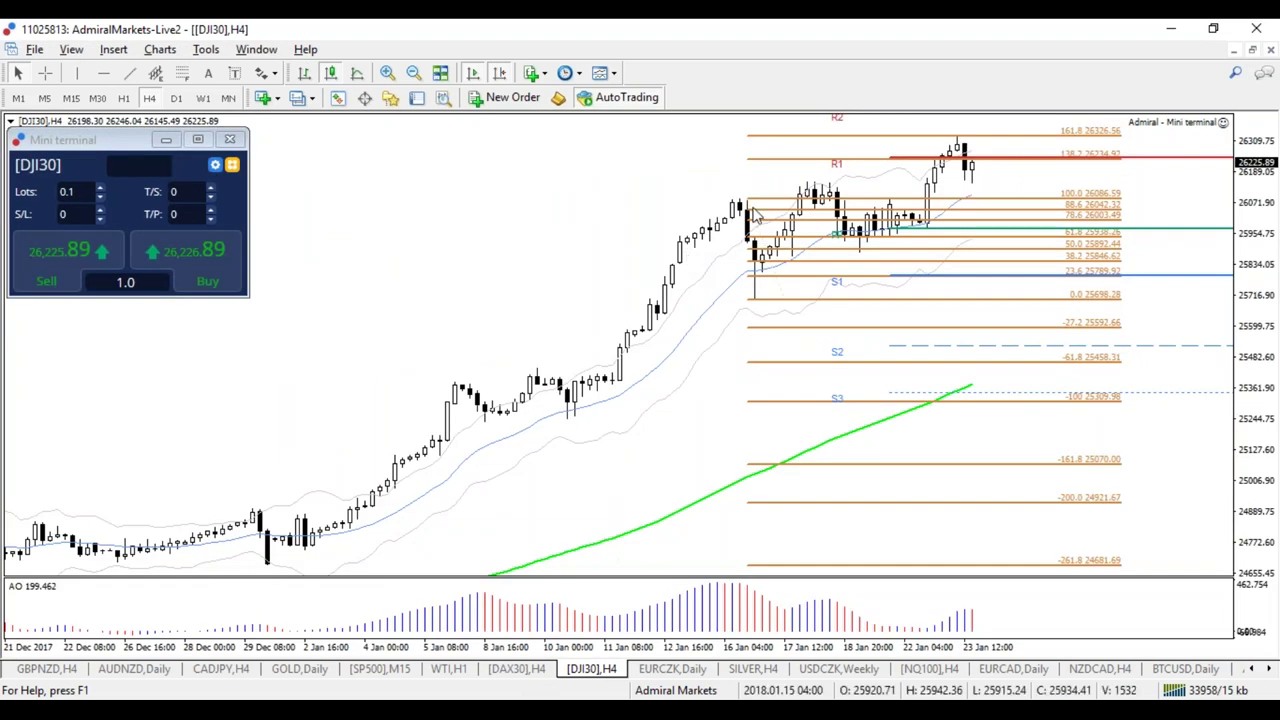
# Delete the Fibonacci retracement from the DJI30 chart and view the daily timeframe before returning to H4
pyautogui.moveTo(750, 198); pyautogui.dragTo(735, 178)
pyautogui.rightClick(735, 178)
pyautogui.click(785, 244)
pyautogui.click(177, 97)
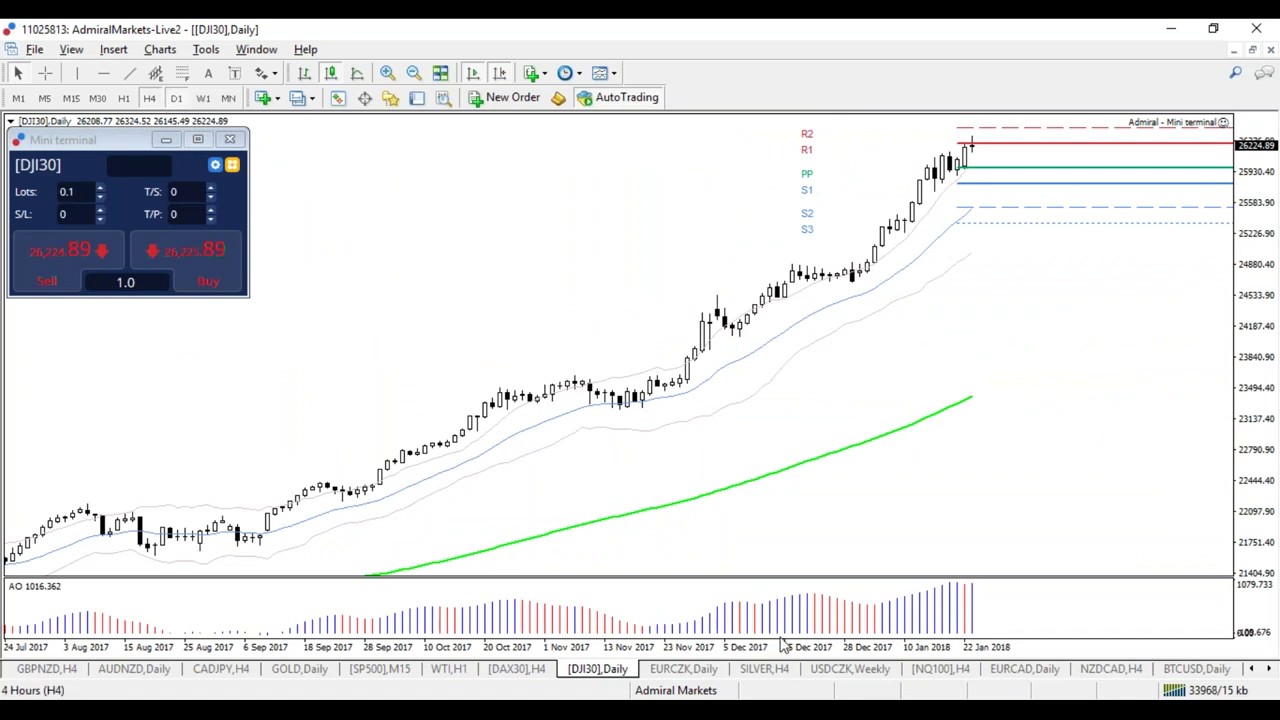
pyautogui.click(149, 97)
# Open the SILVER chart and examine its daily price action and long-term weekly history
pyautogui.click(754, 668)
pyautogui.click(177, 97)
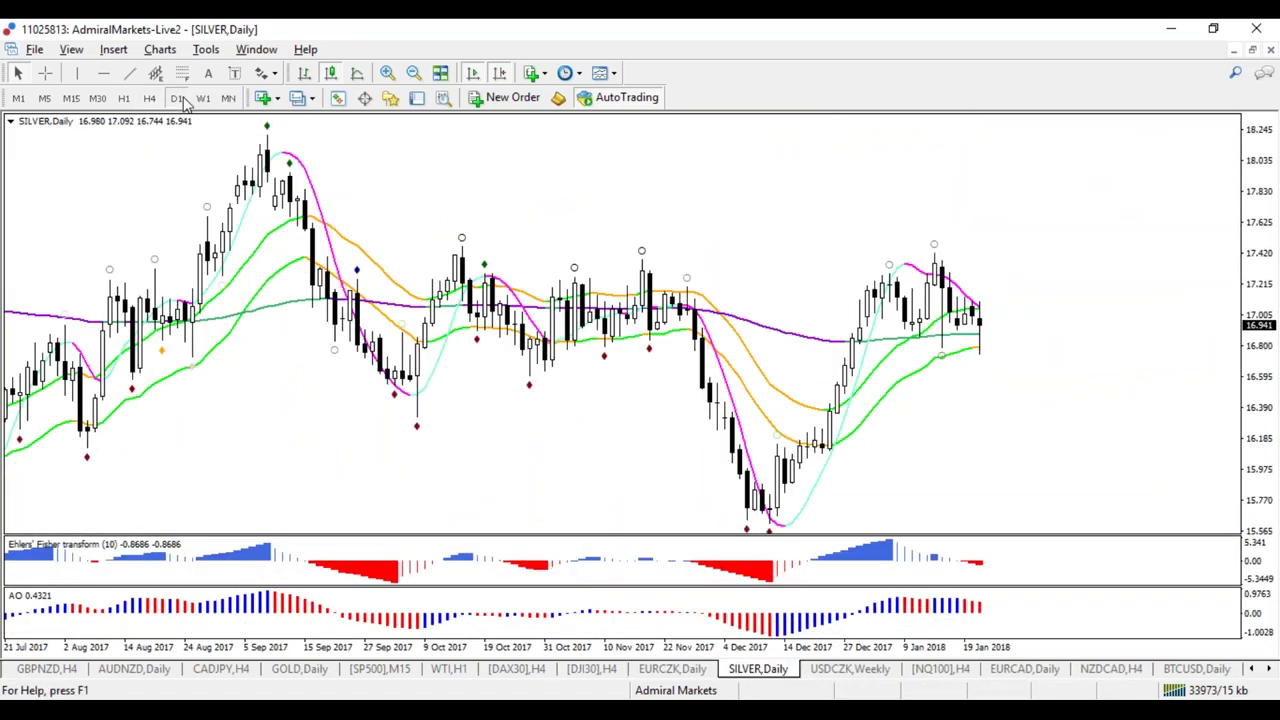
pyautogui.click(202, 98)
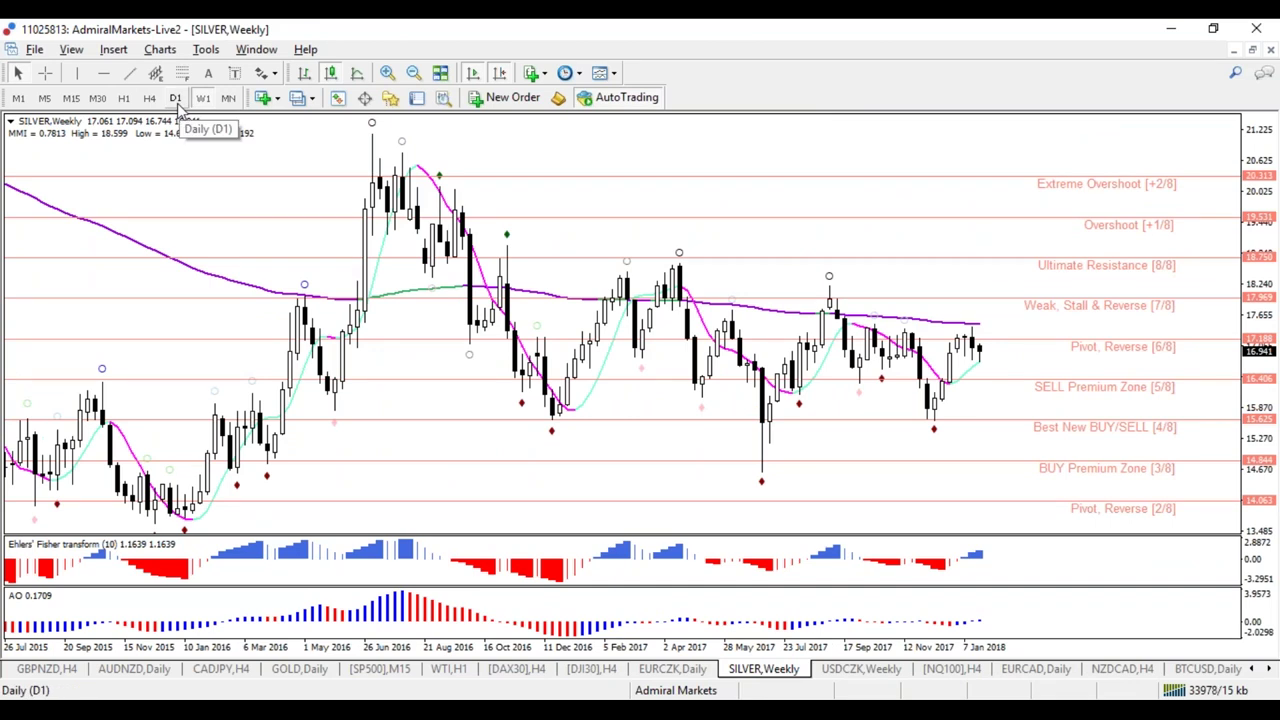
pyautogui.press('-')
pyautogui.press('-')
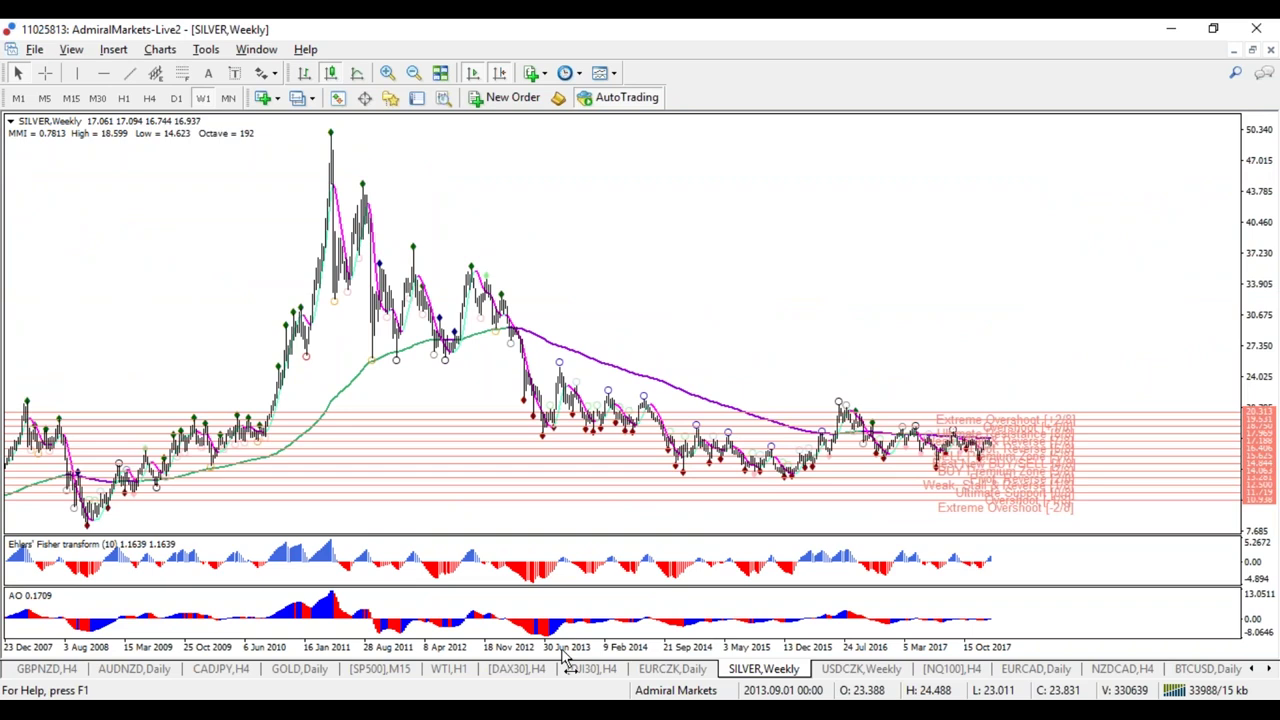
pyautogui.press('-')
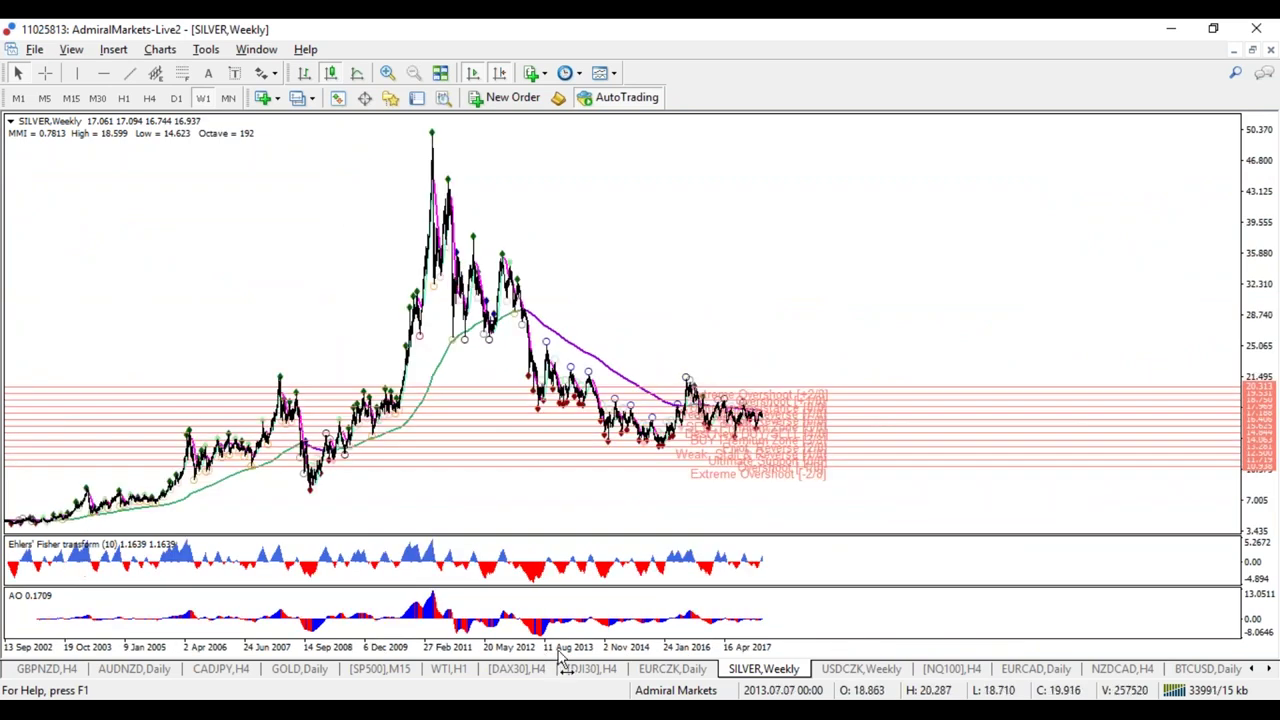
pyautogui.press('+')
pyautogui.press('+')
pyautogui.press('+')
pyautogui.press('-')
pyautogui.press('+')
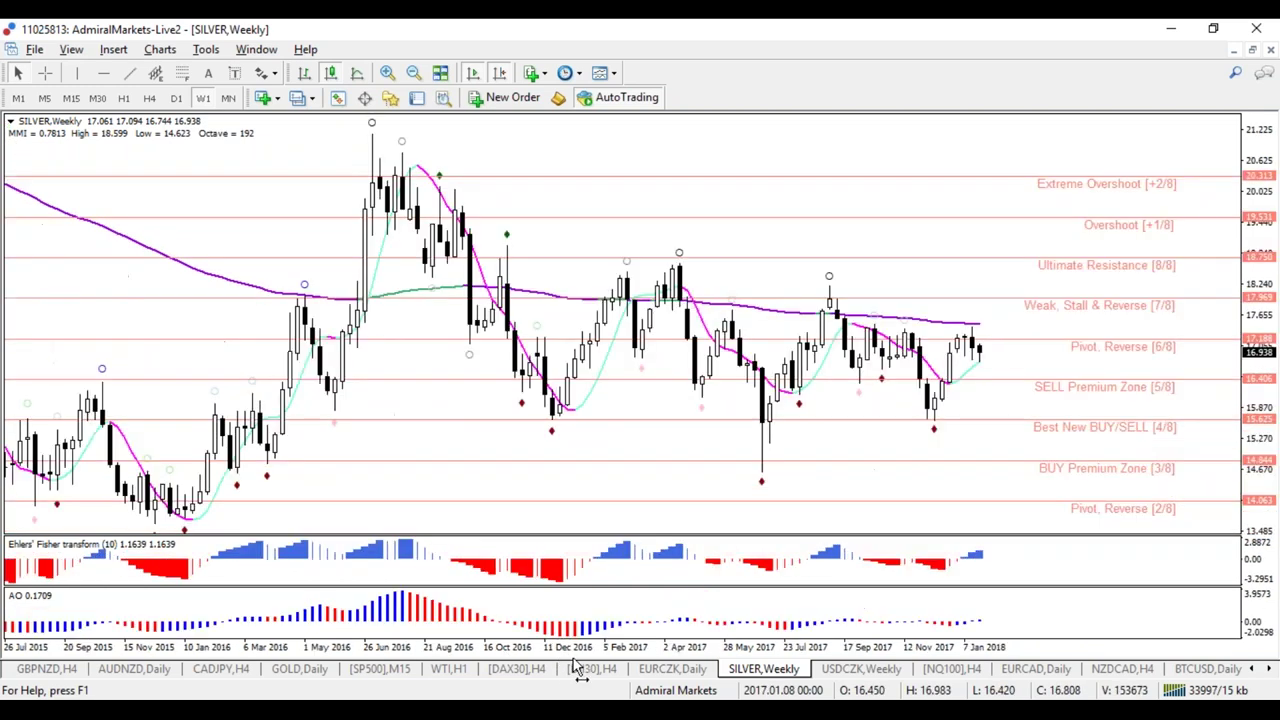
pyautogui.press('-')
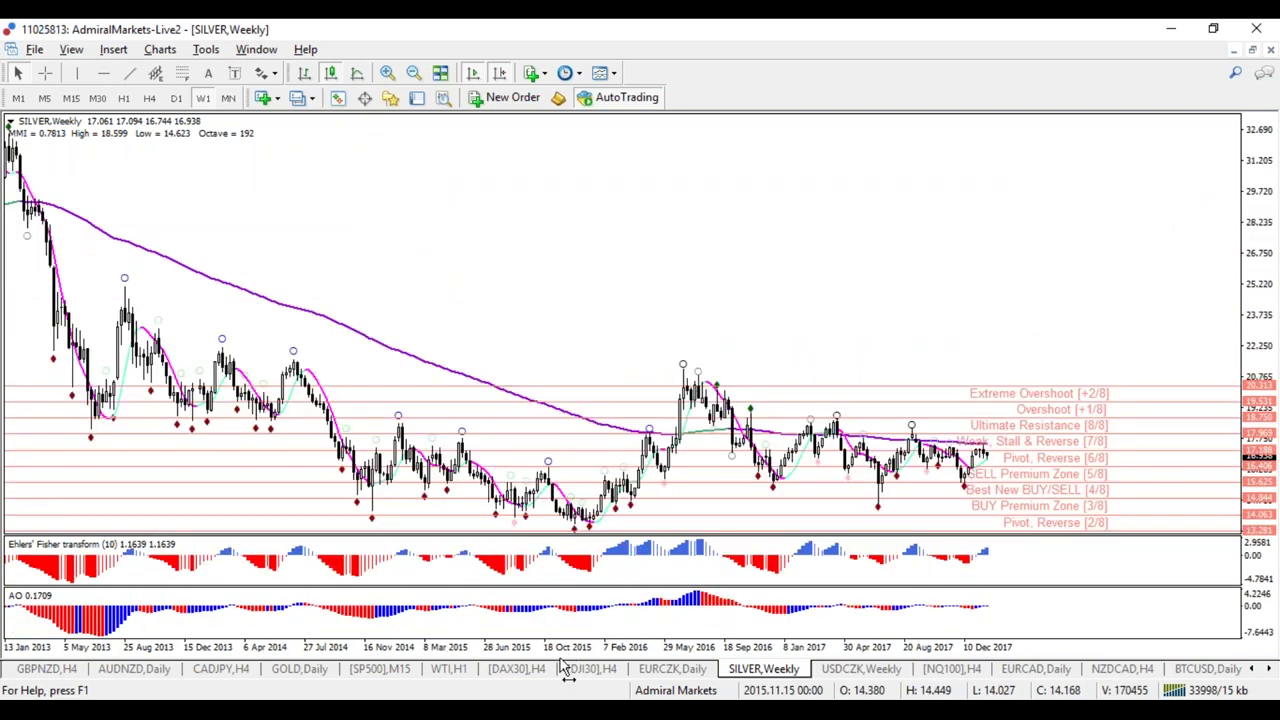
# Draw a descending trendline on SILVER weekly from the late-2016 high across the 2017 highs, and adjust its end on the daily chart
pyautogui.click(129, 73)
pyautogui.moveTo(750, 408); pyautogui.dragTo(1025, 447)
pyautogui.click(176, 97)
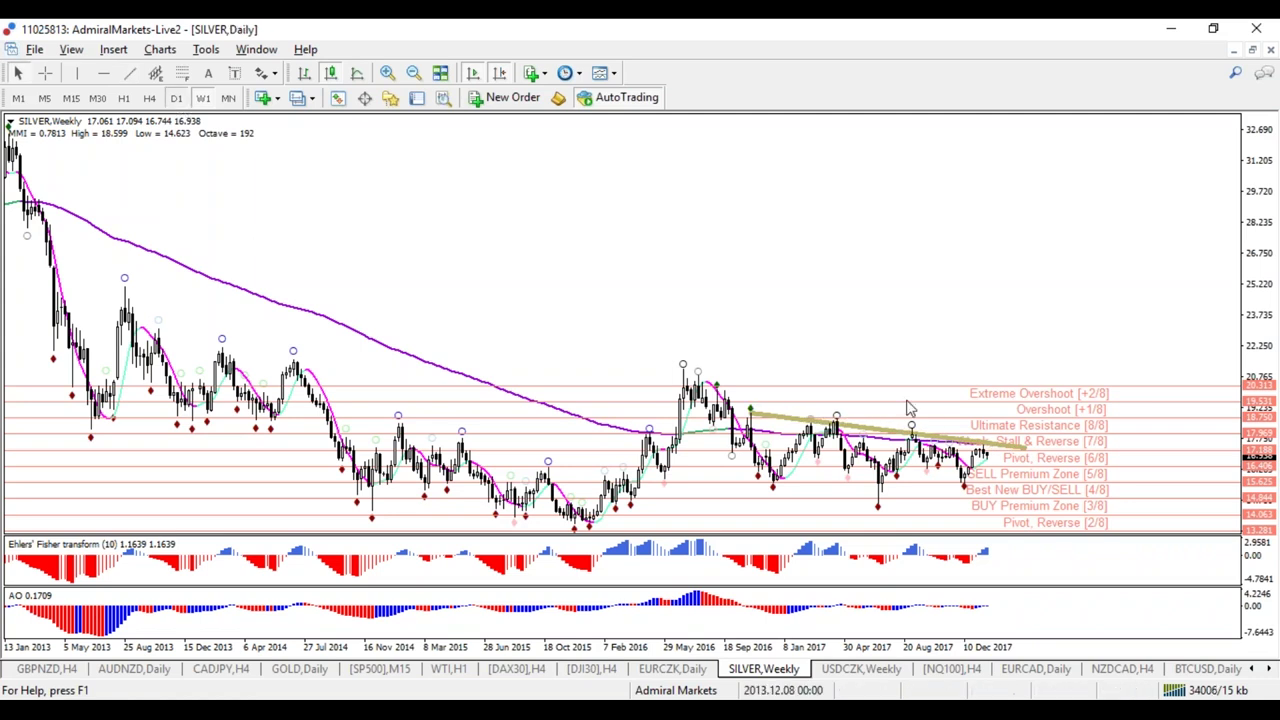
pyautogui.moveTo(1160, 236); pyautogui.dragTo(1160, 229)
pyautogui.click(1143, 261)
# Draw a horizontal support line on the SILVER daily chart through the December 2016 and December 2017 lows
pyautogui.moveTo(998, 341)
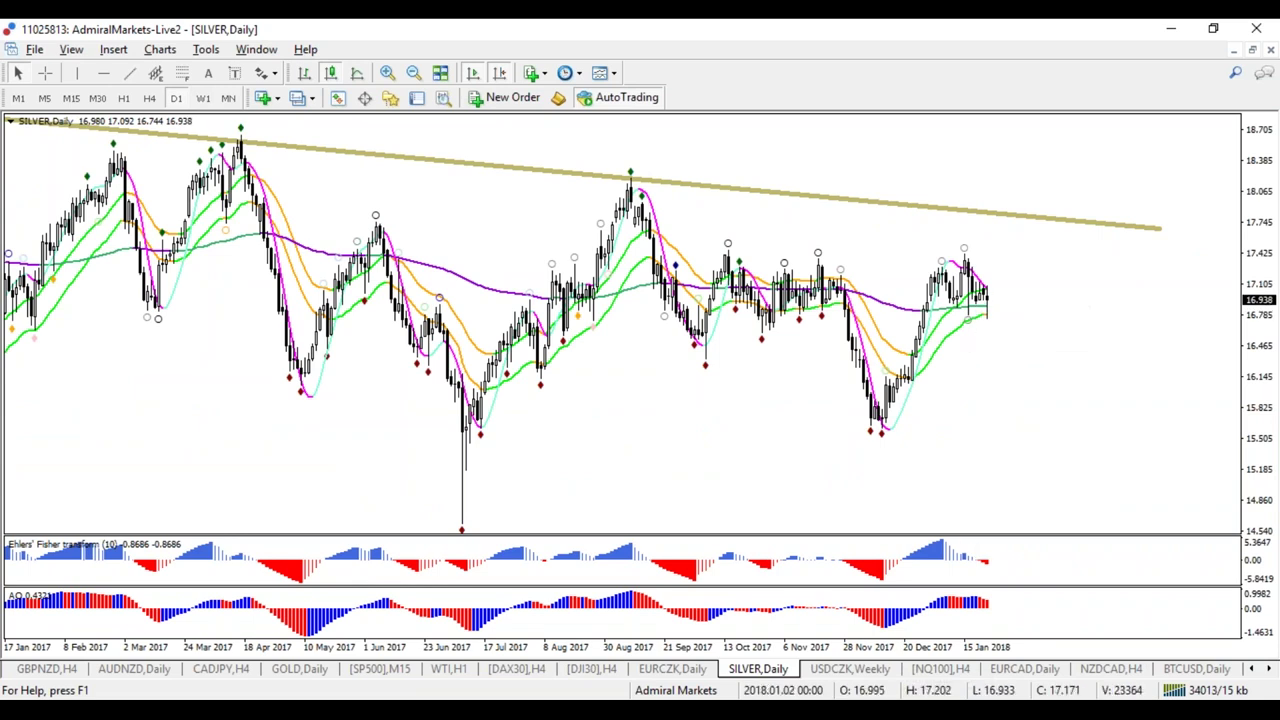
pyautogui.moveTo(886, 654); pyautogui.dragTo(876, 654)
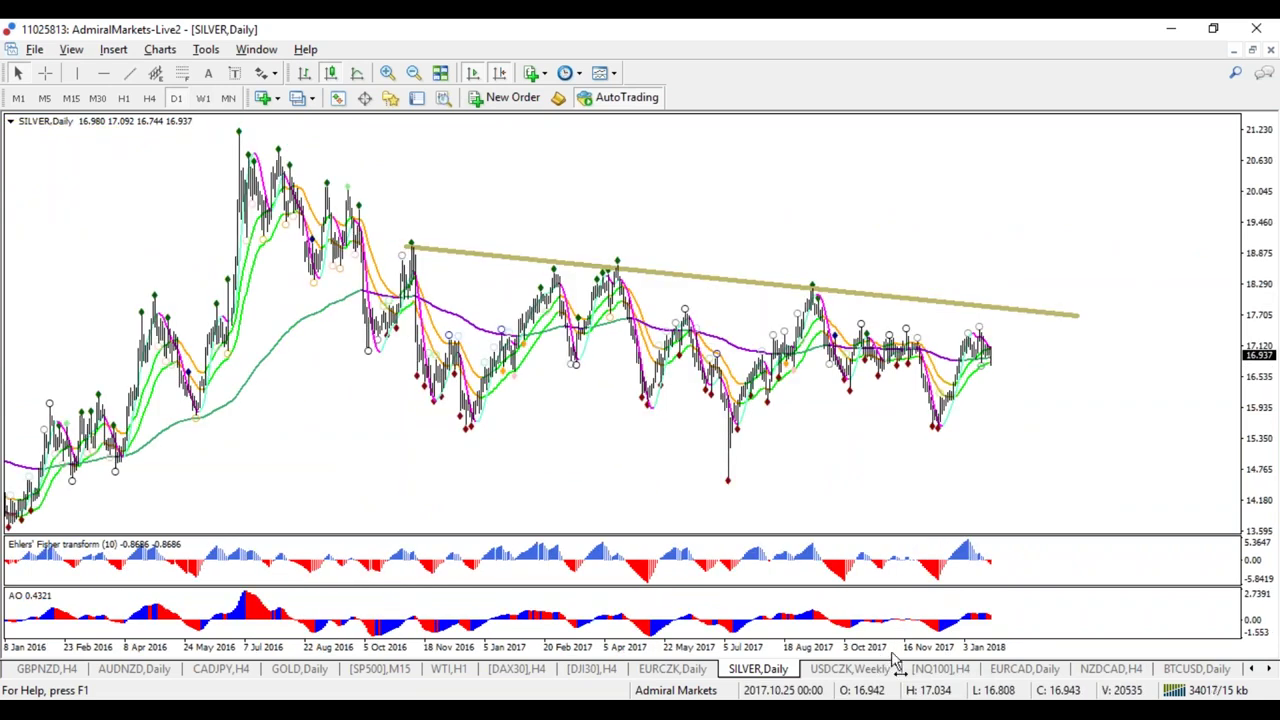
pyautogui.moveTo(895, 655); pyautogui.dragTo(905, 655)
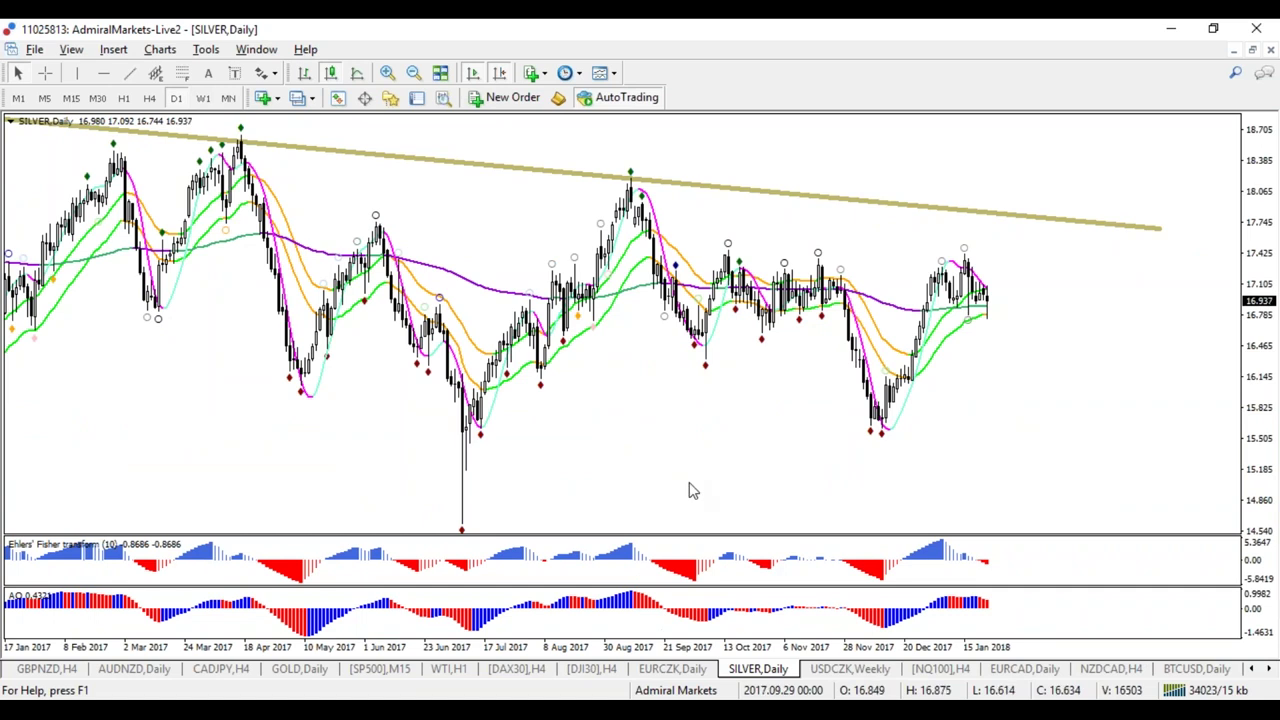
pyautogui.press('-')
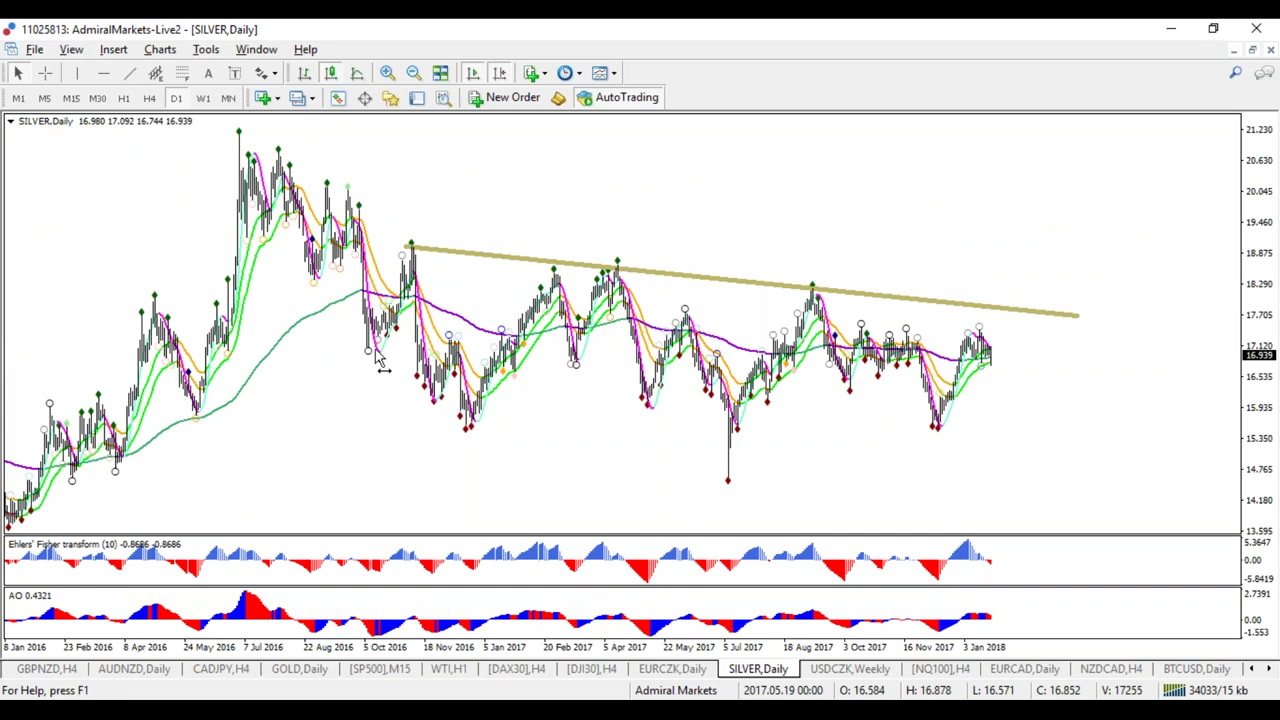
pyautogui.click(102, 73)
pyautogui.click(485, 425)
# On SILVER H4, draw a Fibonacci retracement from the mid-December low at 15.616 up to the mid-January high at 17.419
pyautogui.click(149, 97)
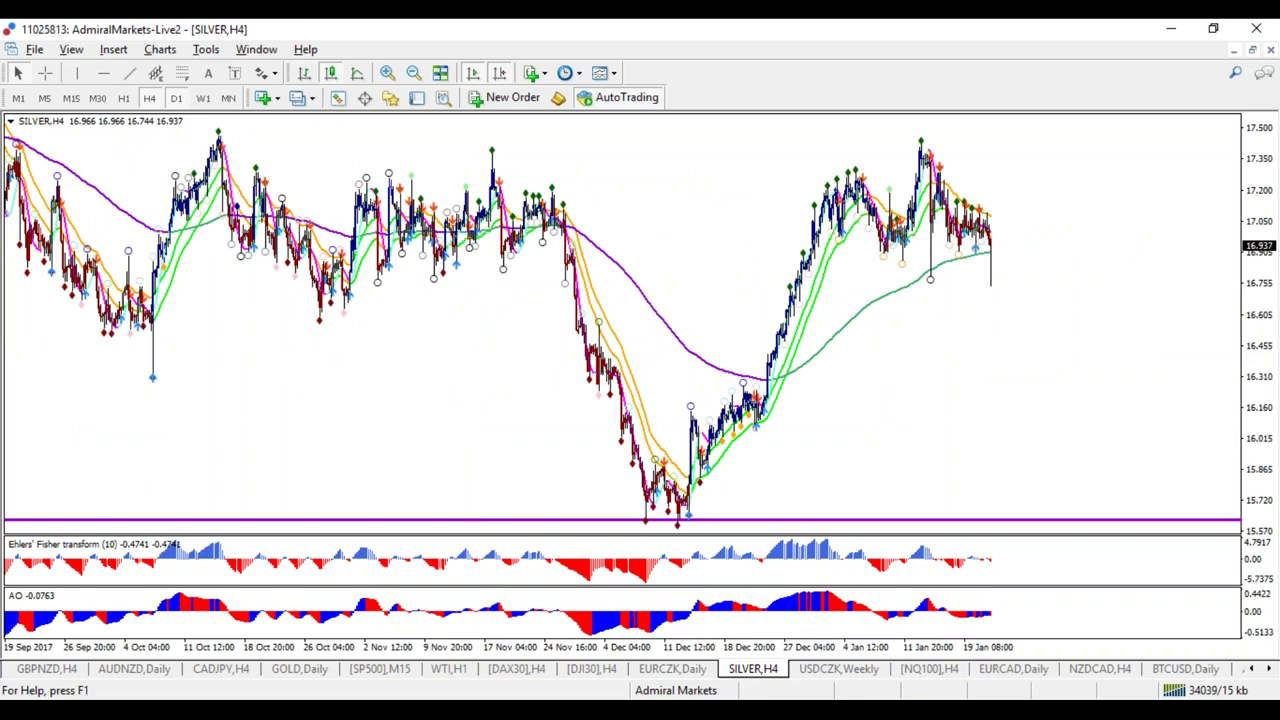
pyautogui.press('+')
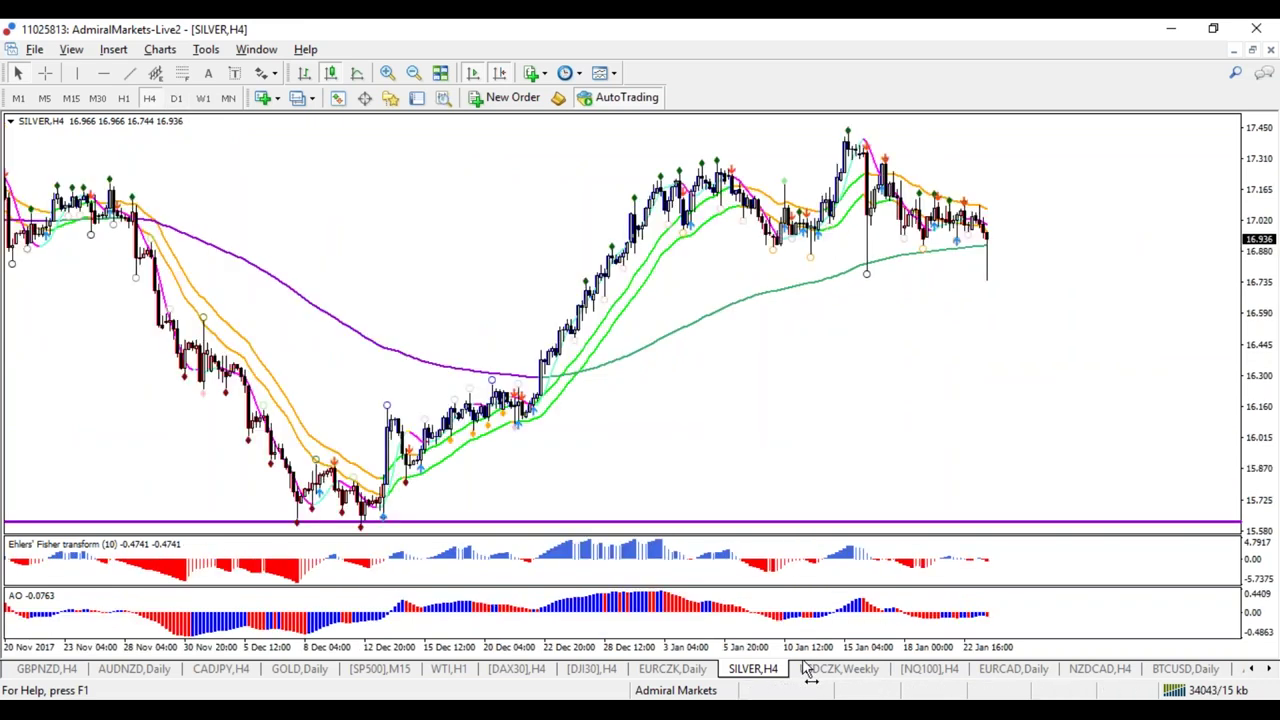
pyautogui.click(182, 72)
pyautogui.moveTo(362, 520); pyautogui.dragTo(477, 136)
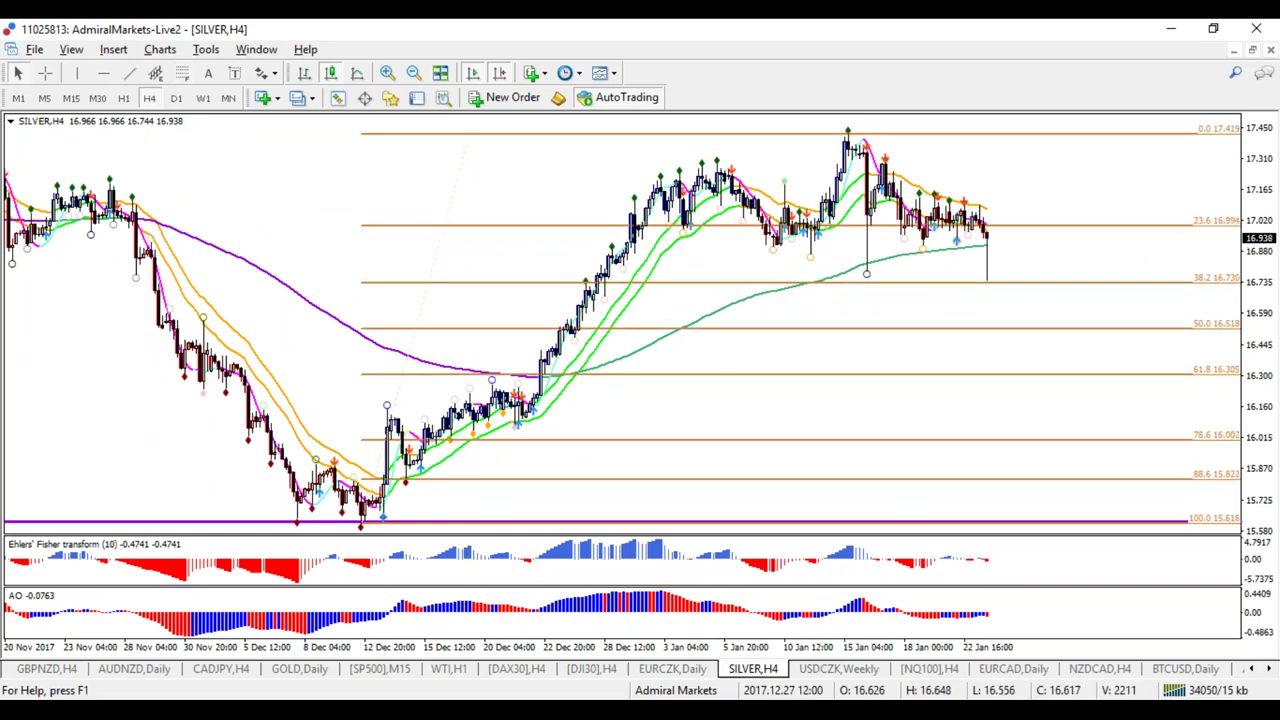
# On SILVER daily, draw a Fibonacci retracement from the July 2017 low at 14.623 up to the September 2017 high at 18.201
pyautogui.click(176, 97)
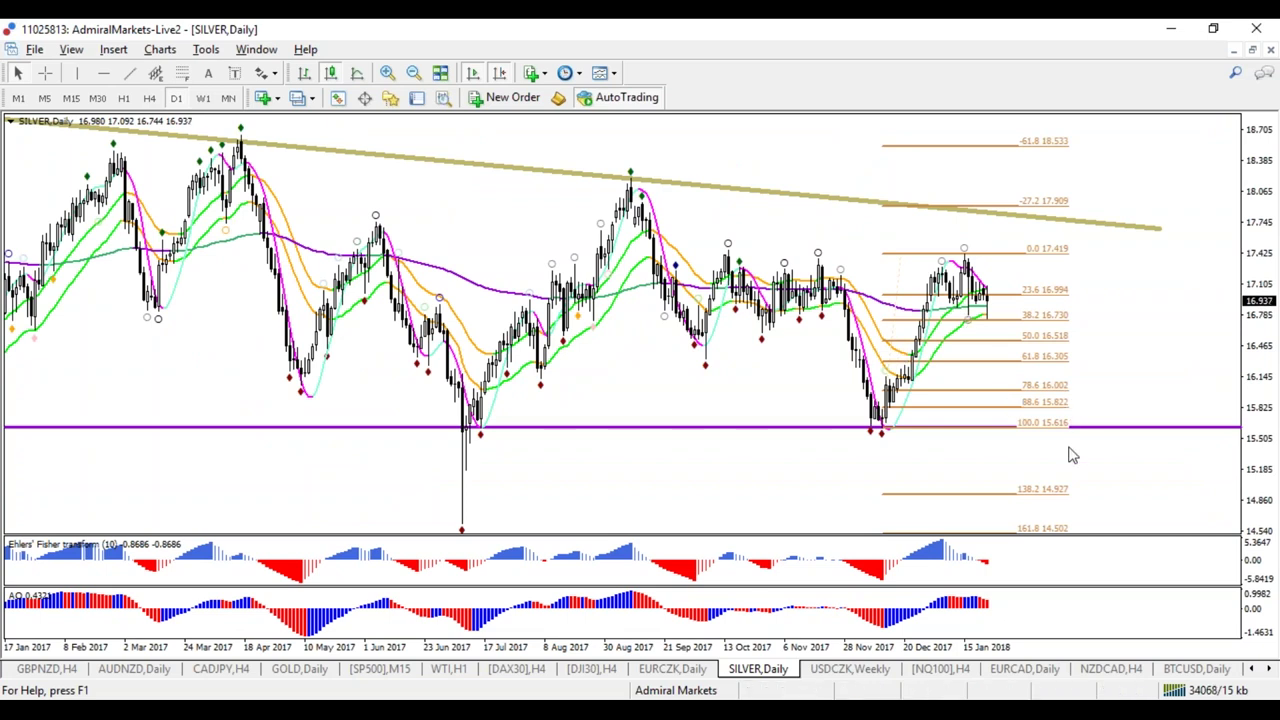
pyautogui.moveTo(462, 524); pyautogui.dragTo(520, 177)
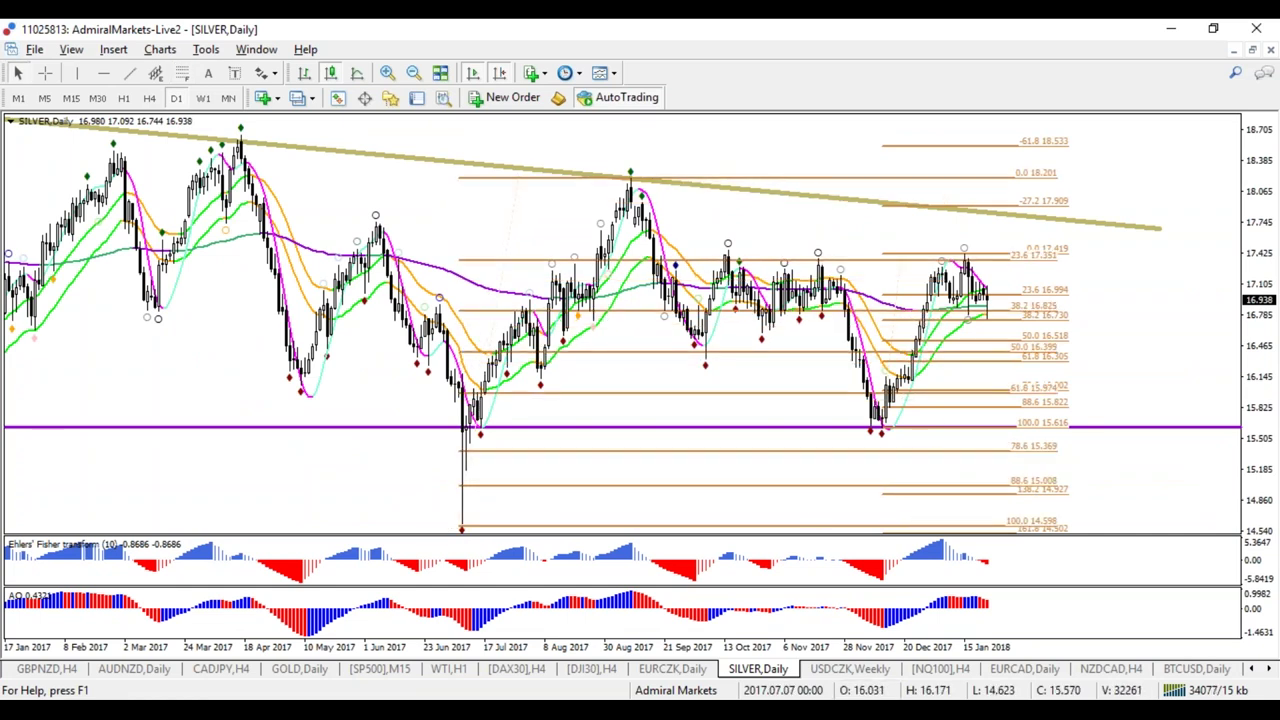
pyautogui.moveTo(462, 524); pyautogui.dragTo(462, 520)
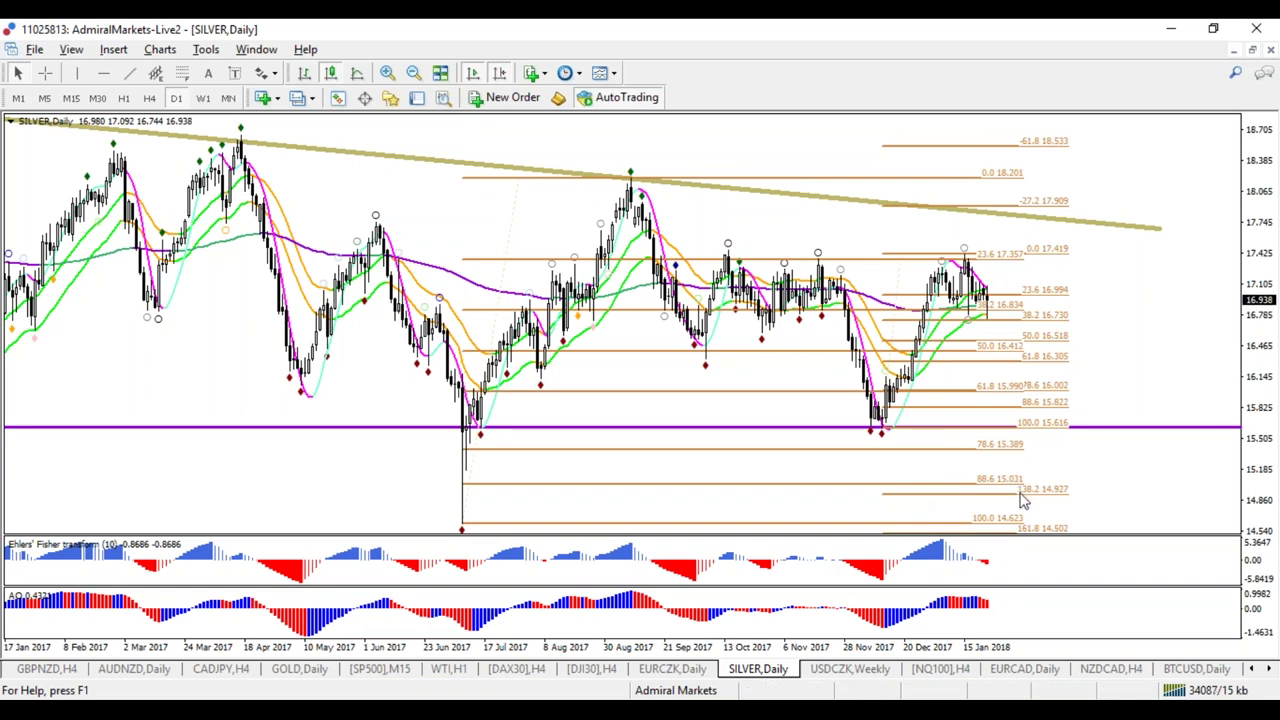
# Look through the NQ100, AUDJPY, AUDCAD, NZDJPY, AUDCHF and GBPCAD H4 charts for the next instrument to analyse
pyautogui.click(938, 670)
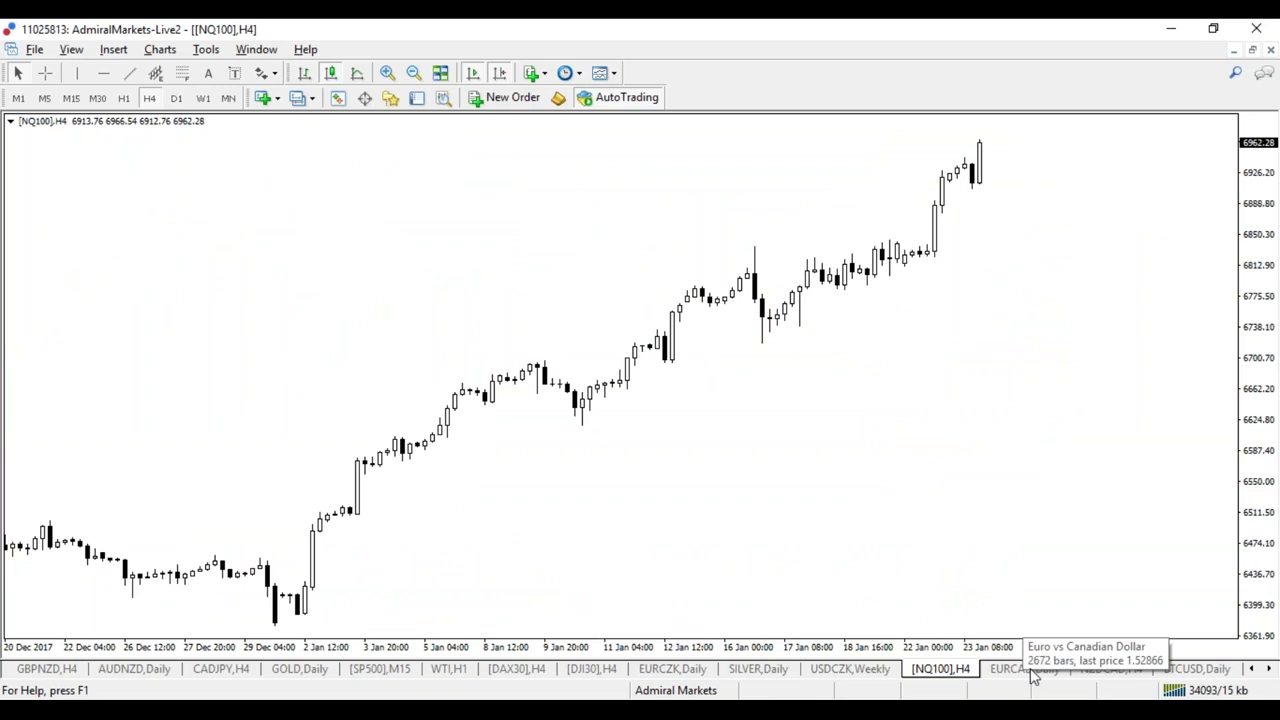
pyautogui.click(1270, 669)
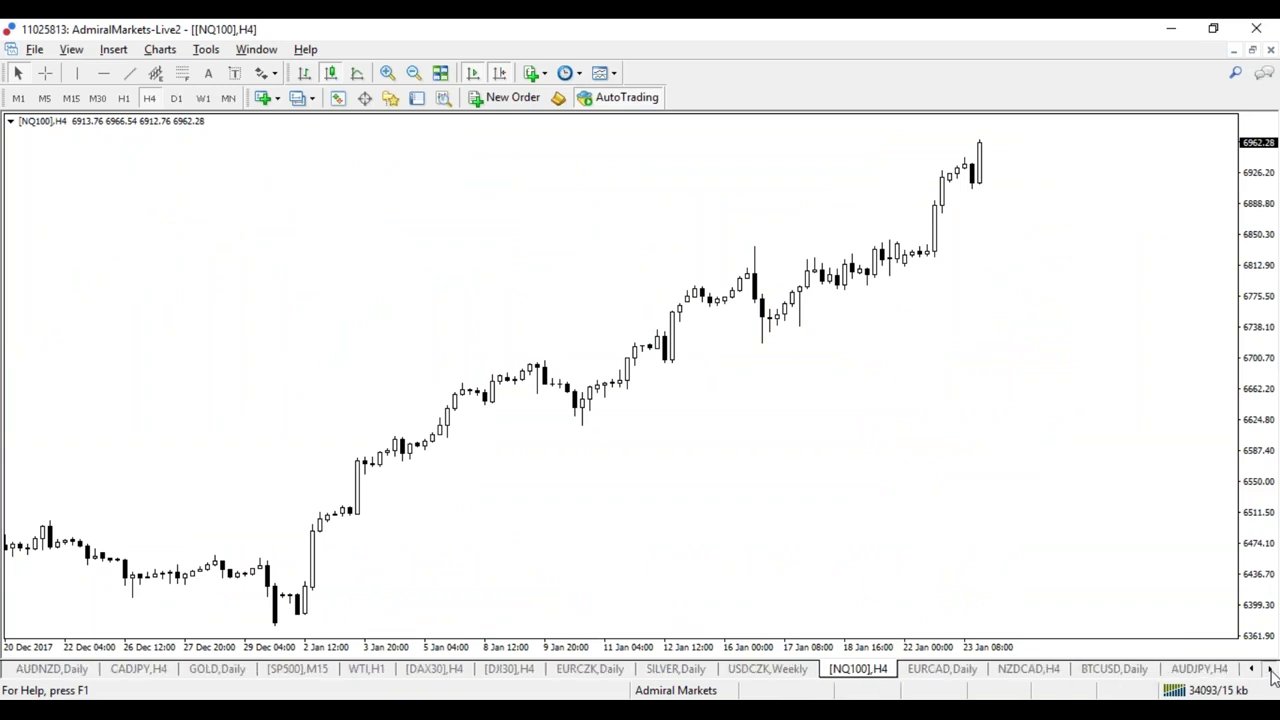
pyautogui.click(1270, 669)
pyautogui.click(1270, 669)
pyautogui.click(1270, 669)
pyautogui.click(1270, 669)
pyautogui.click(1270, 669)
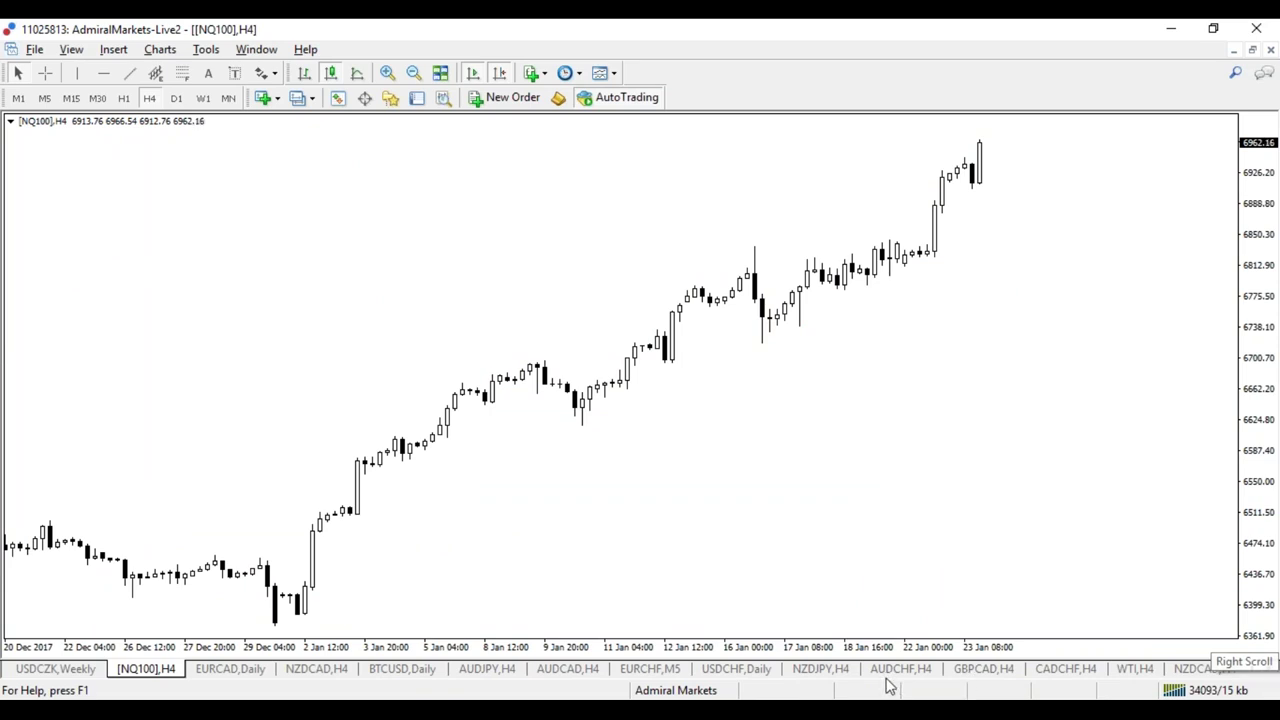
pyautogui.click(508, 672)
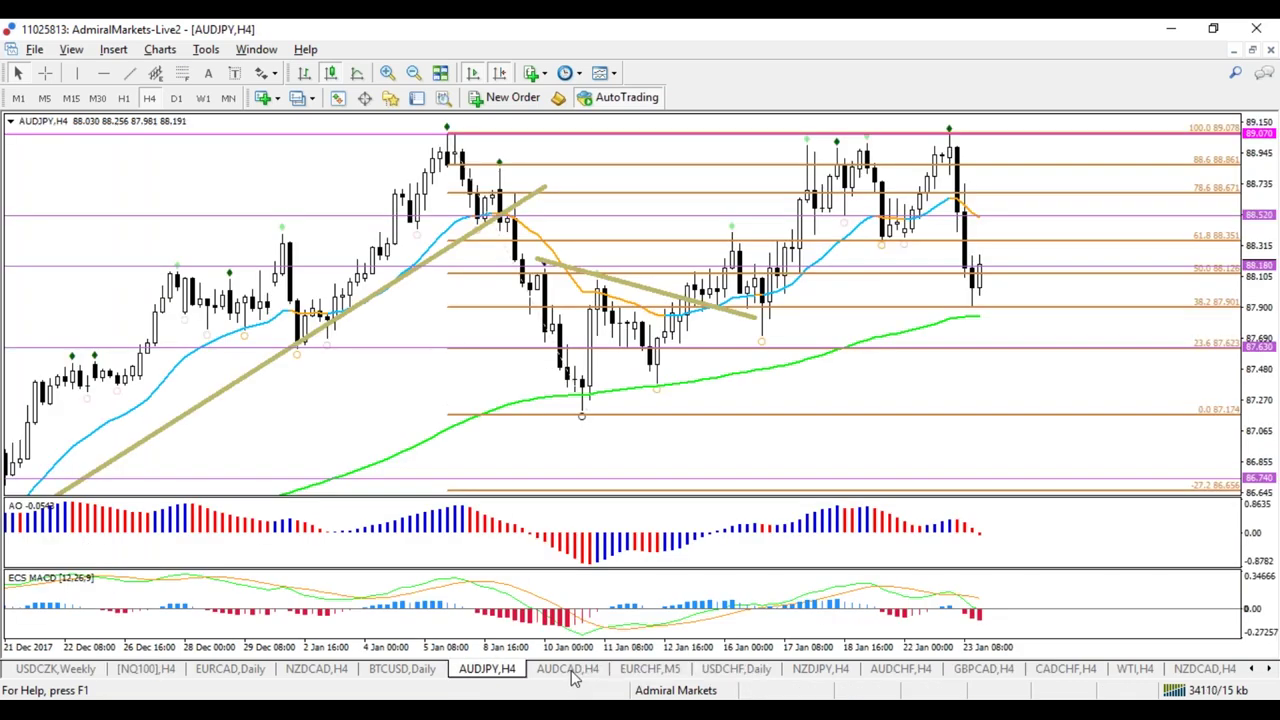
pyautogui.click(575, 676)
pyautogui.click(826, 675)
pyautogui.click(903, 676)
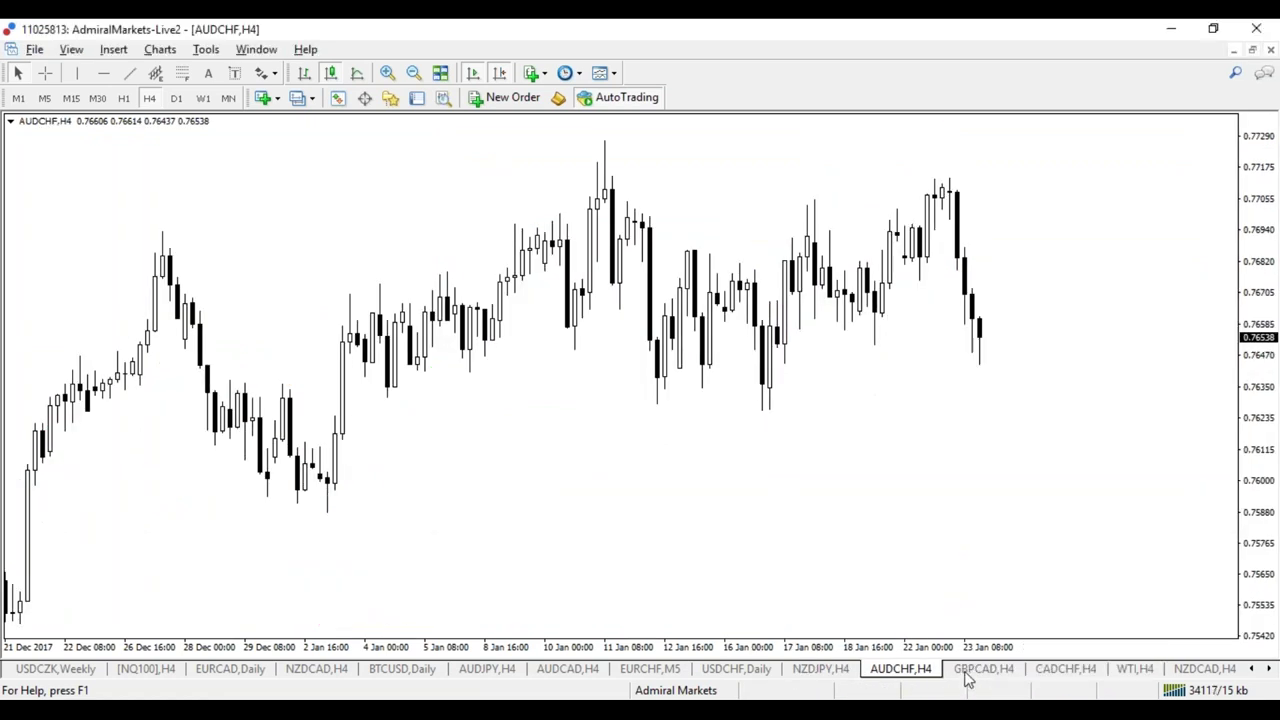
pyautogui.click(968, 676)
# Check the TSLA H4 chart, and view the FB chart on the H4 timeframe
pyautogui.click(1269, 669)
pyautogui.click(1269, 669)
pyautogui.click(1269, 669)
pyautogui.click(1269, 669)
pyautogui.click(1269, 669)
pyautogui.click(1269, 669)
pyautogui.click(1269, 669)
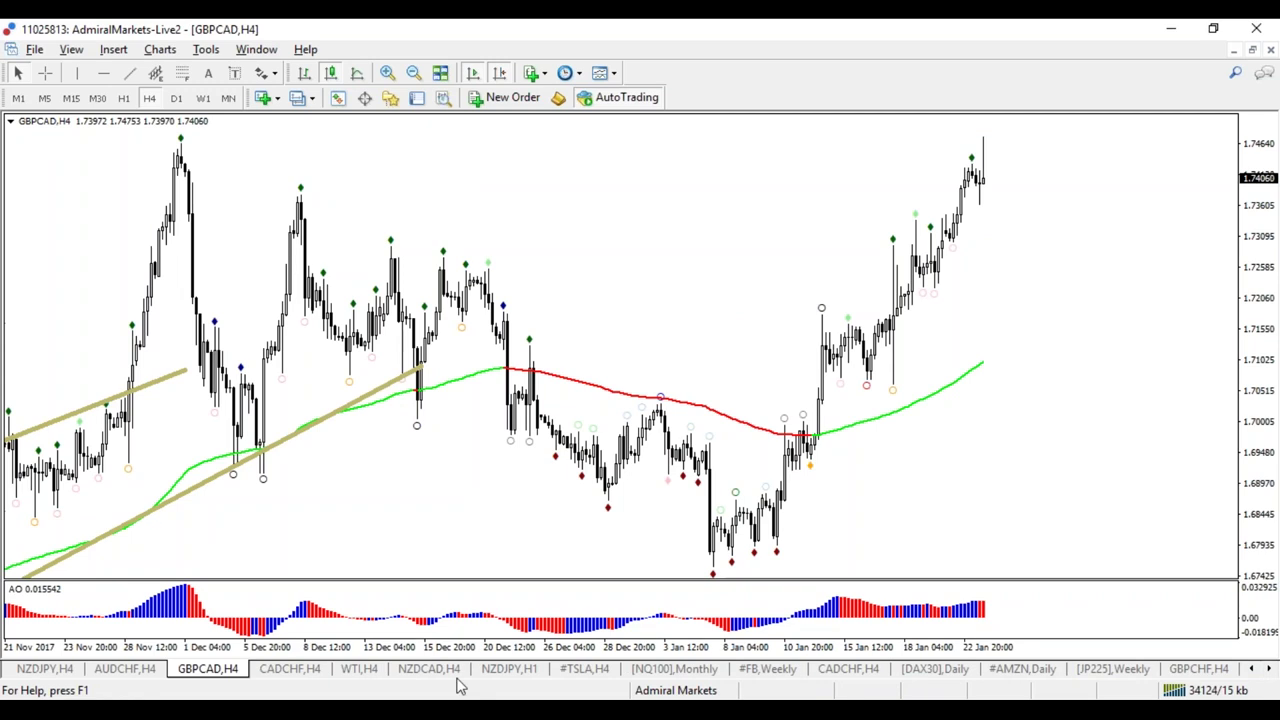
pyautogui.click(588, 670)
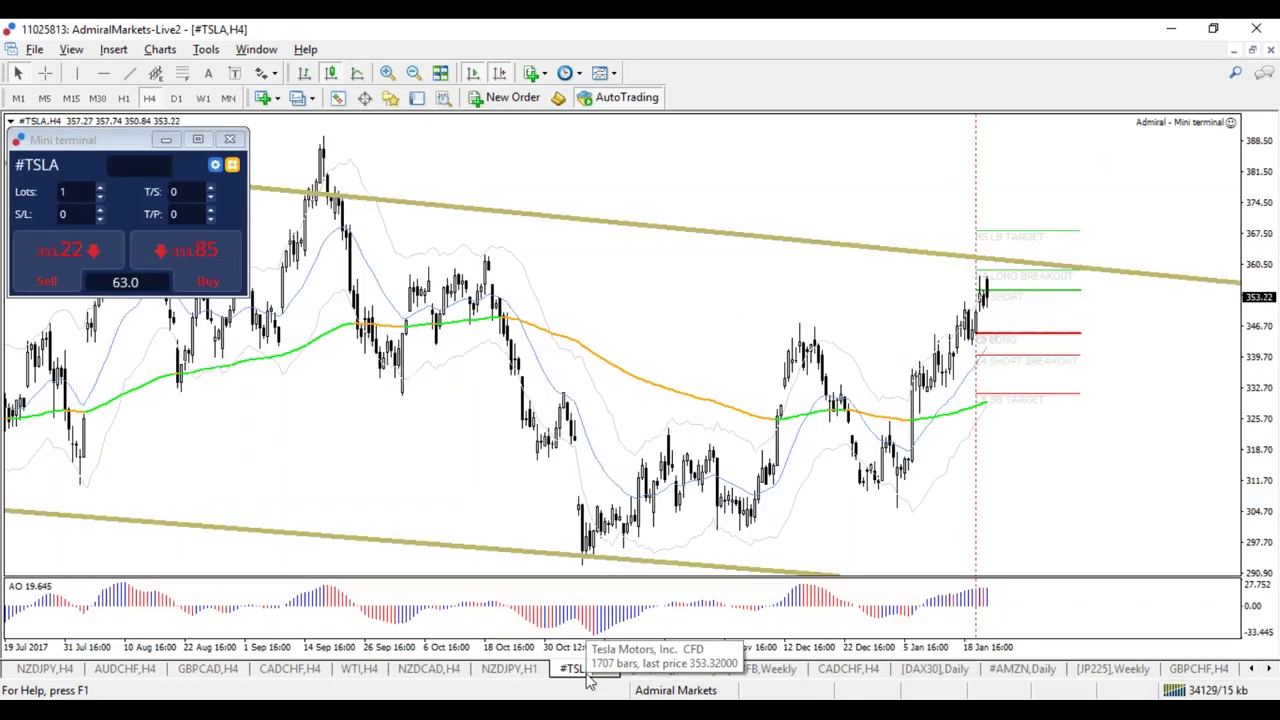
pyautogui.click(786, 674)
pyautogui.click(149, 97)
pyautogui.click(1271, 669)
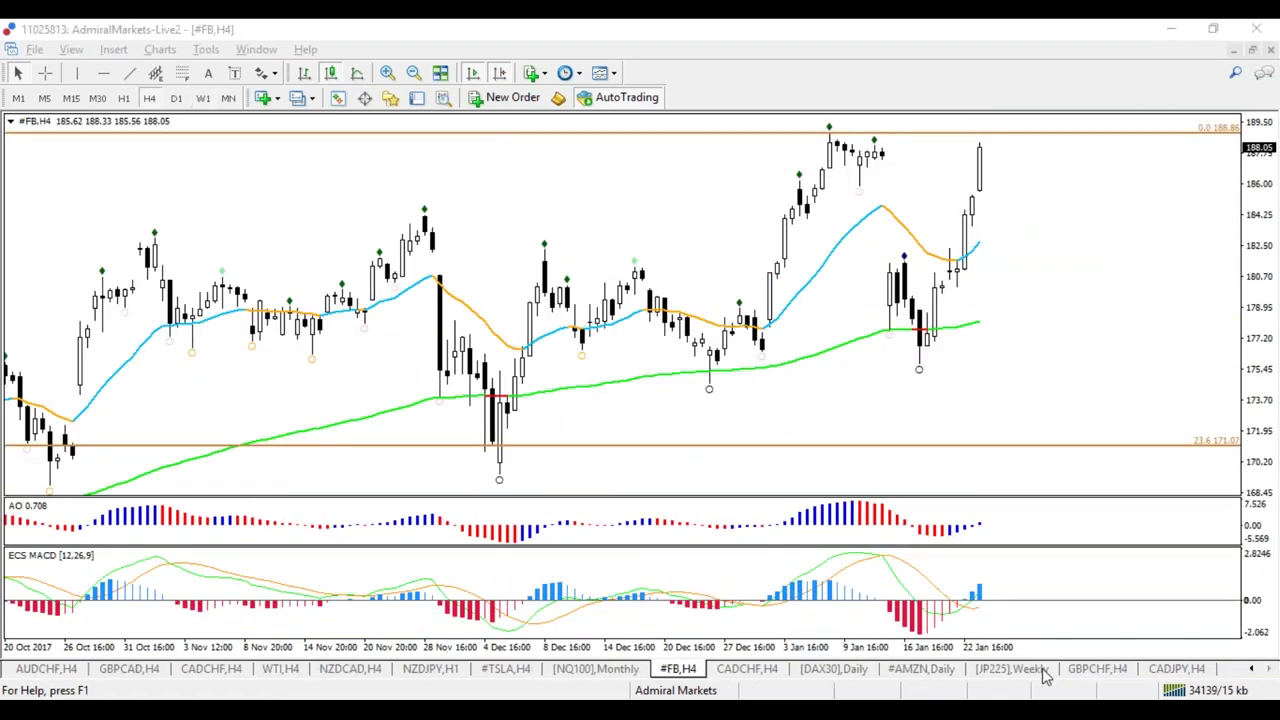
# Open the AMZN chart and examine its price action on the daily, H4, H1 and long-term weekly timeframes
pyautogui.click(915, 670)
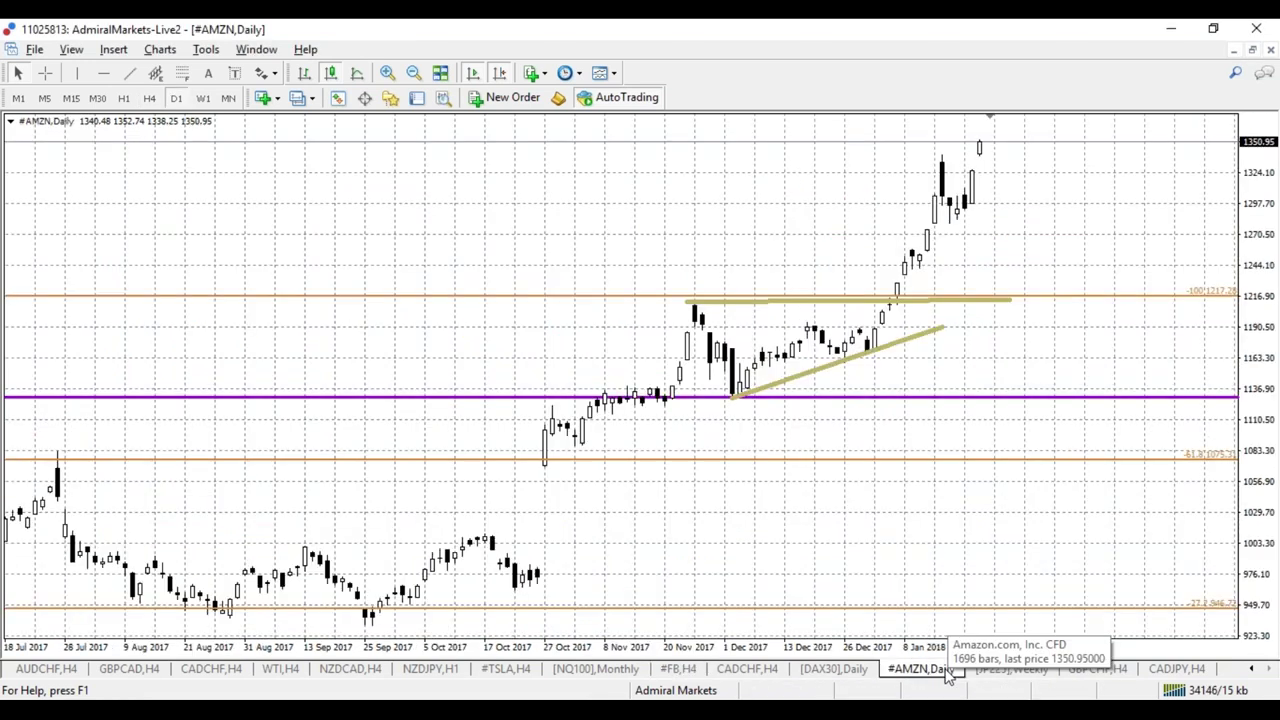
pyautogui.click(149, 98)
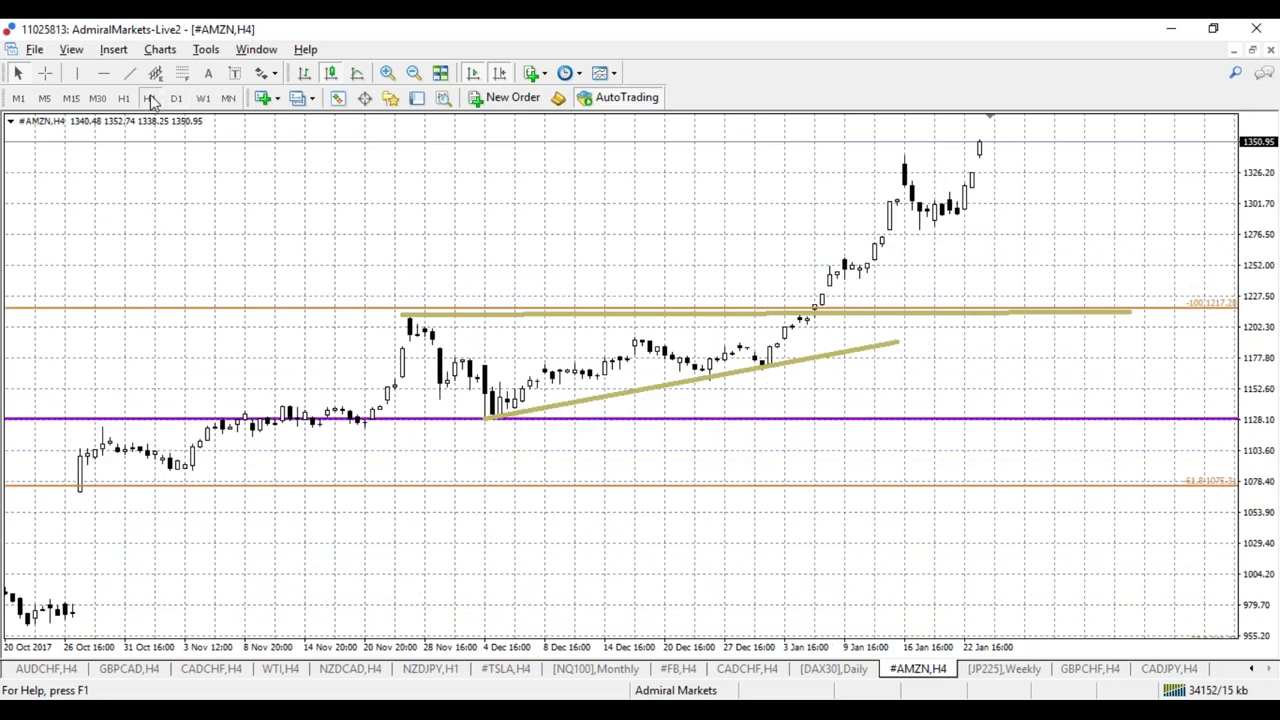
pyautogui.click(123, 98)
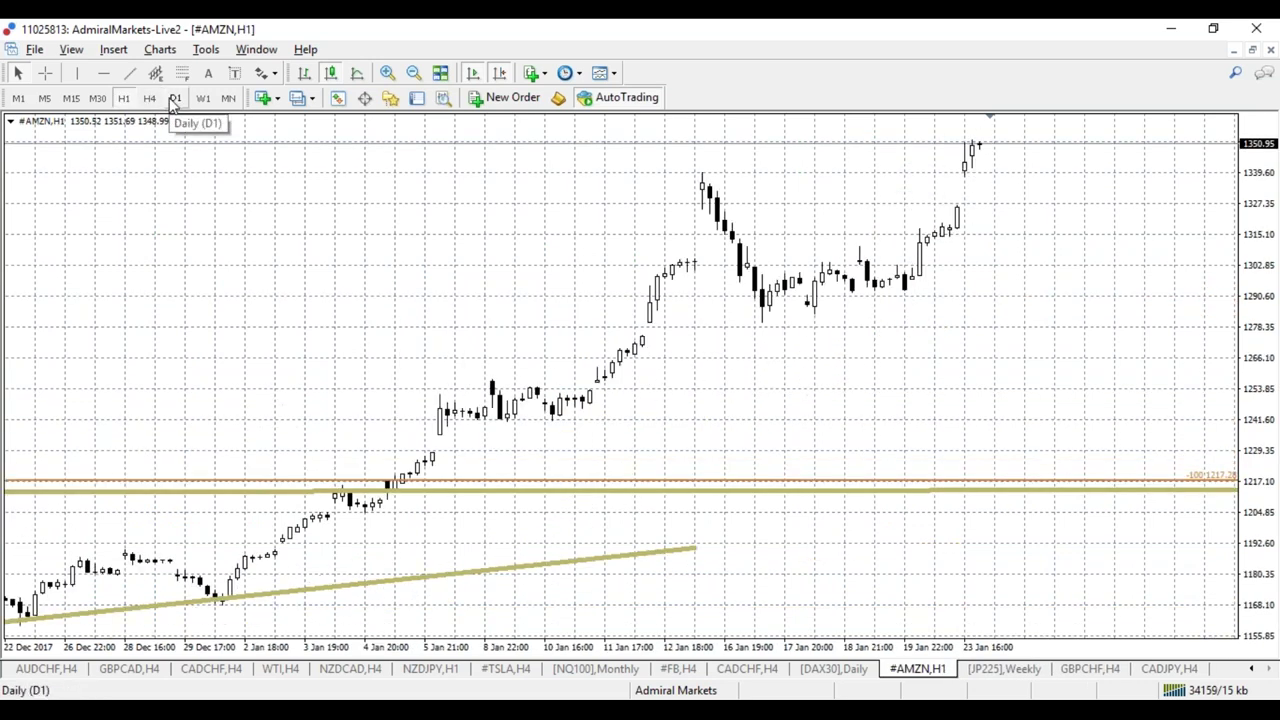
pyautogui.click(174, 98)
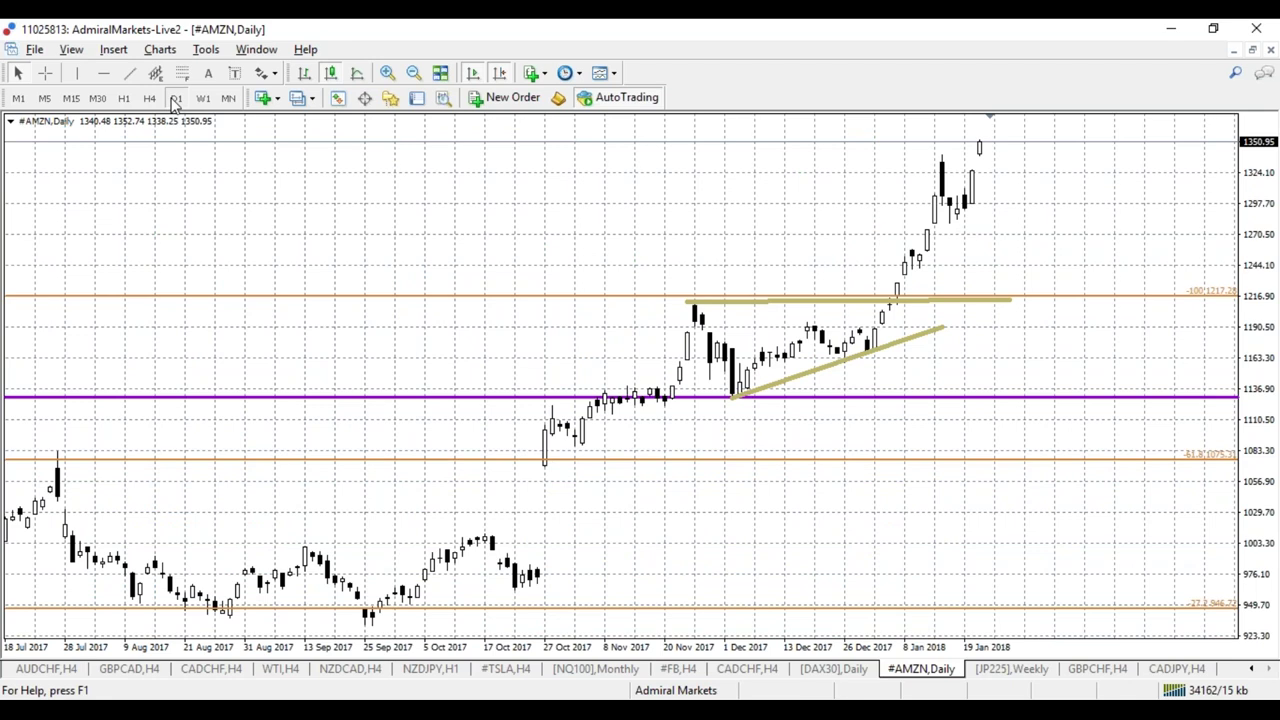
pyautogui.click(202, 98)
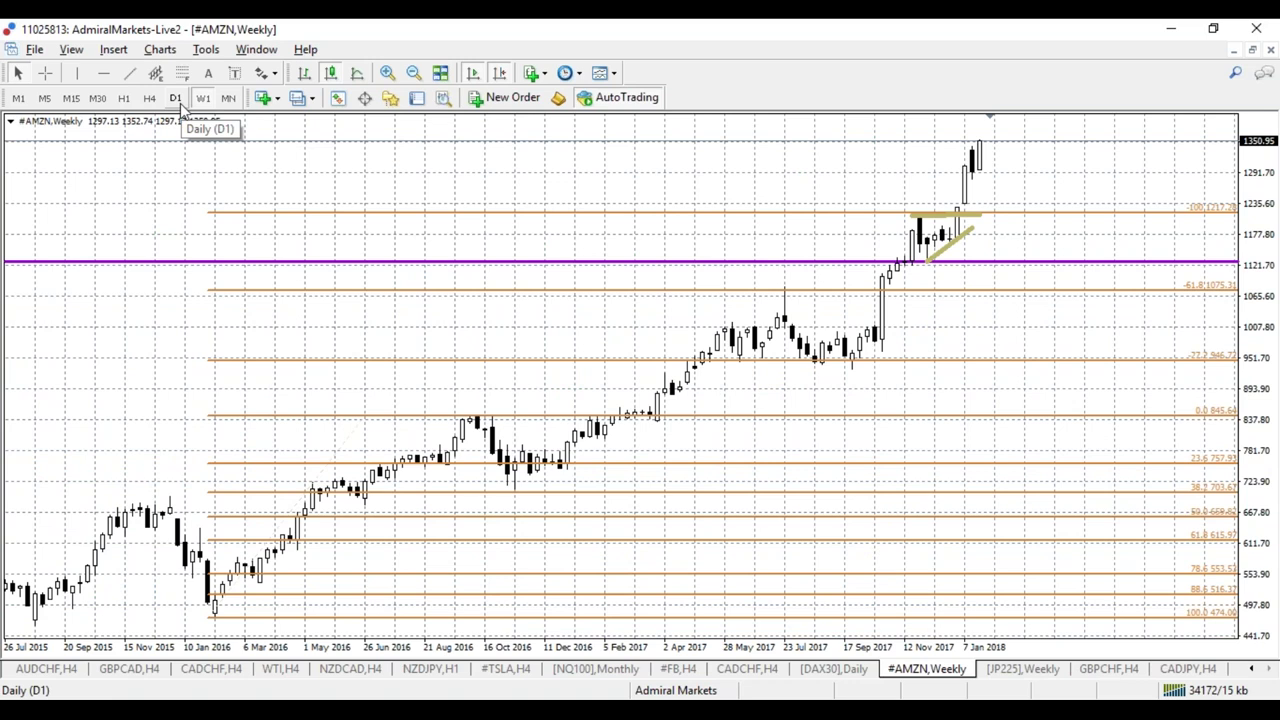
pyautogui.press('-')
pyautogui.press('-')
pyautogui.press('-')
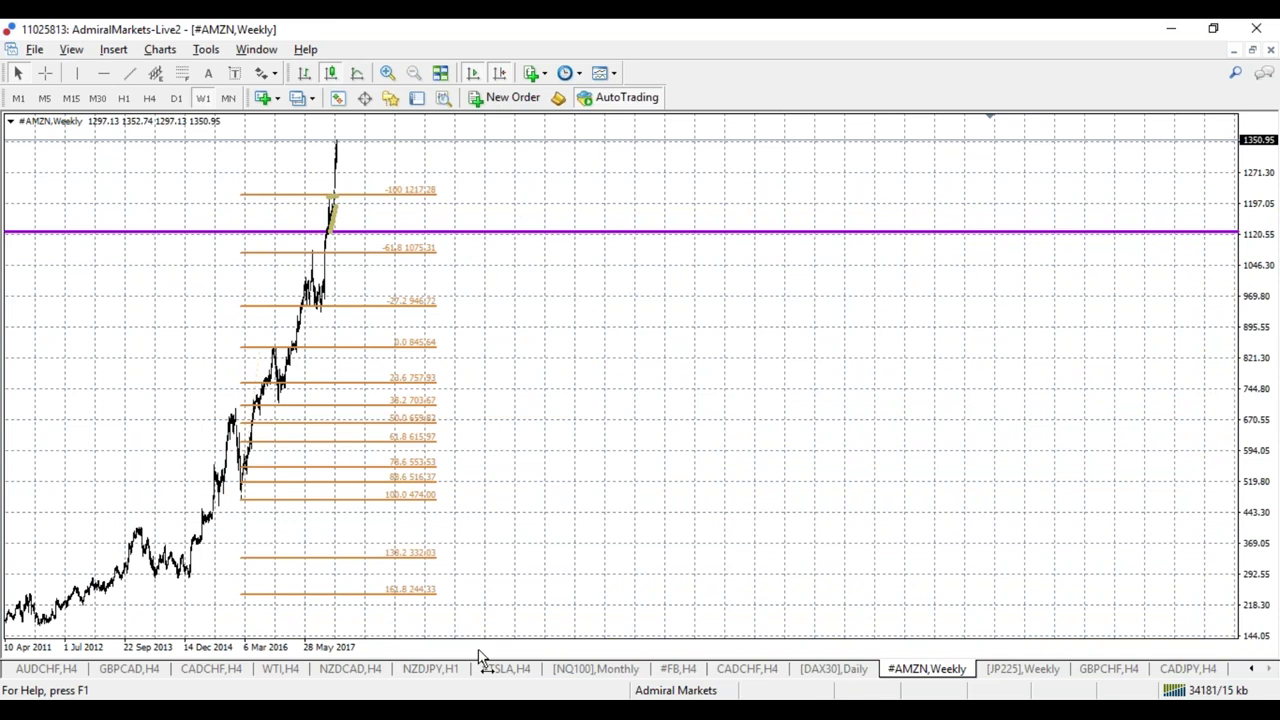
pyautogui.press('+')
pyautogui.press('+')
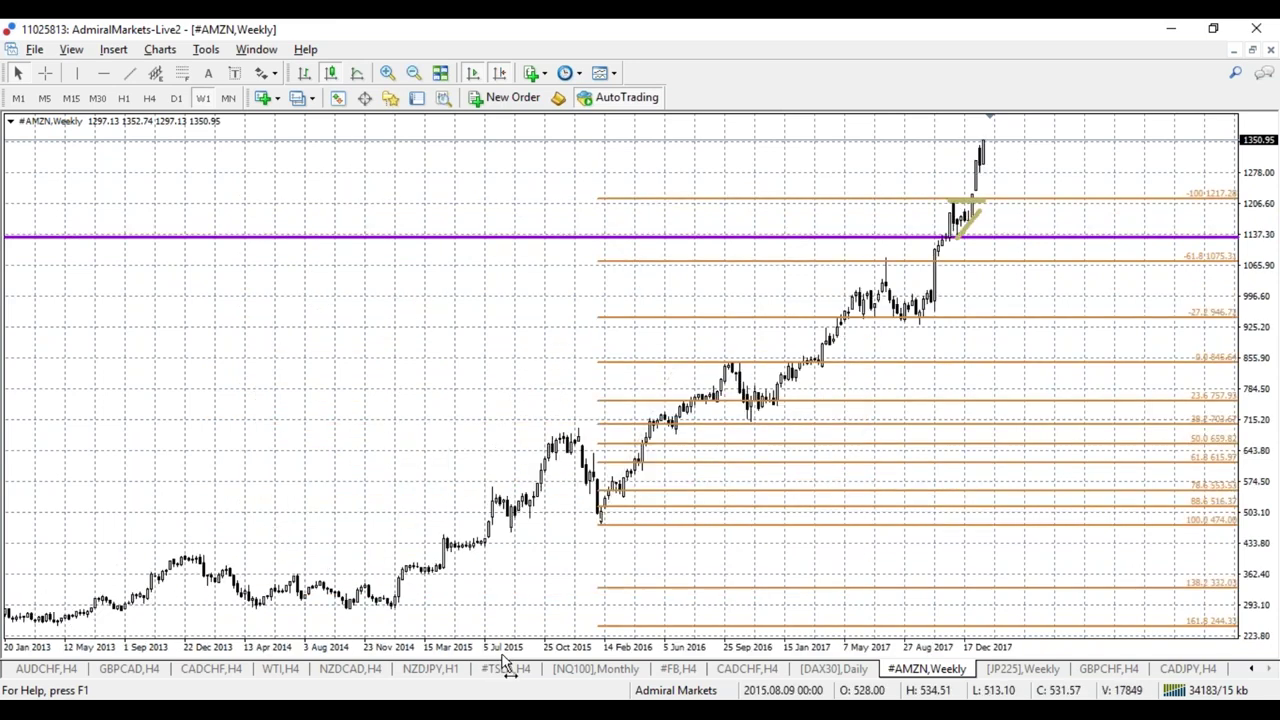
# Apply the 1AM2 template to the AMZN weekly chart
pyautogui.hotkey('ctrl', 'f')
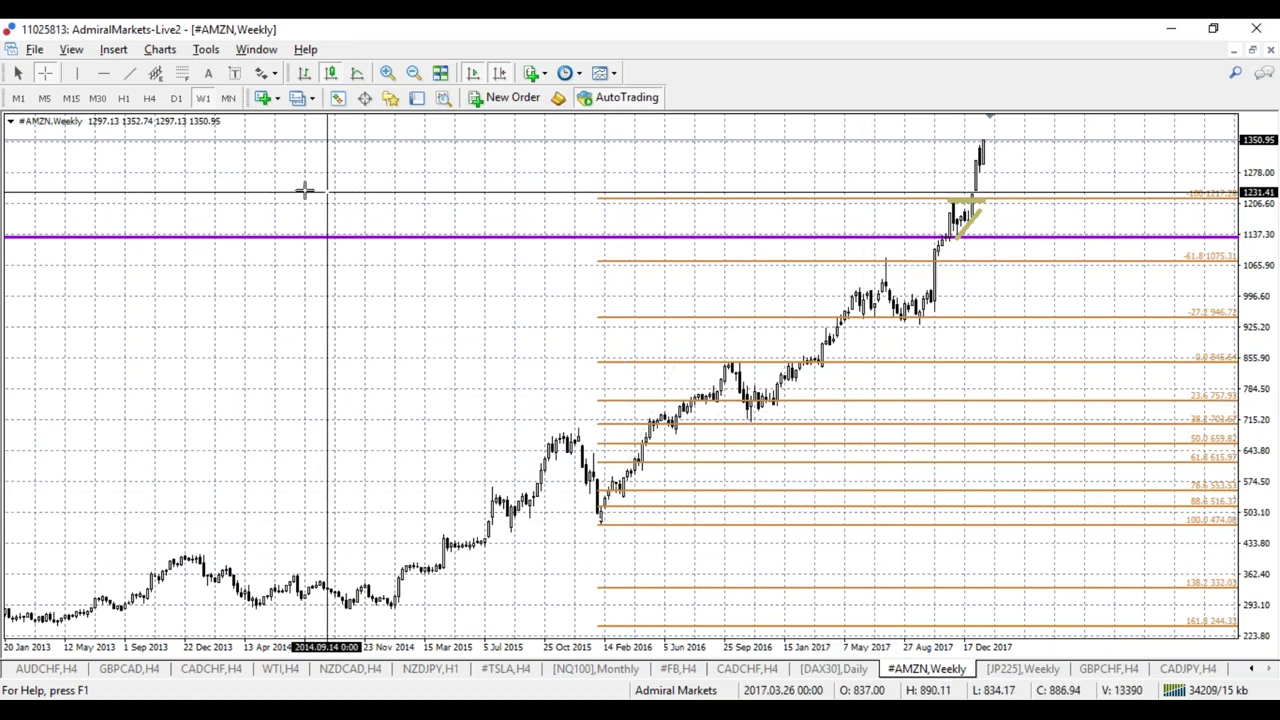
pyautogui.rightClick(343, 196)
pyautogui.moveTo(400, 355)
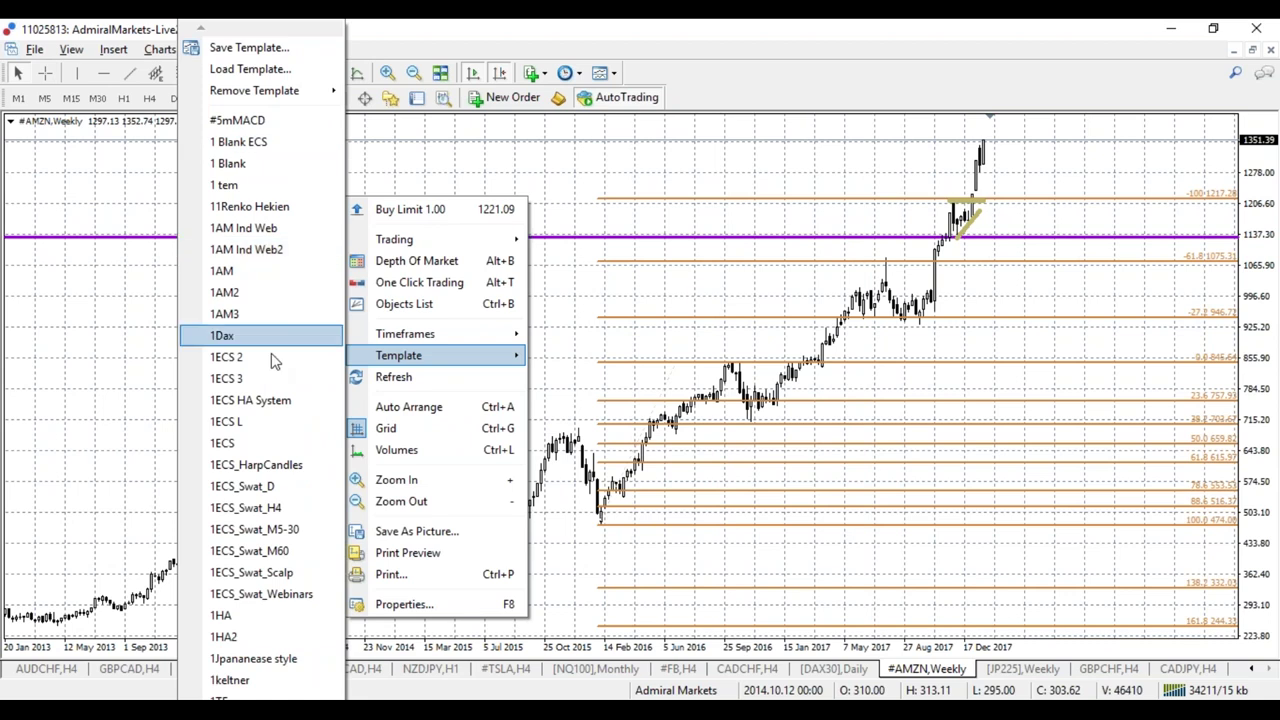
pyautogui.click(240, 292)
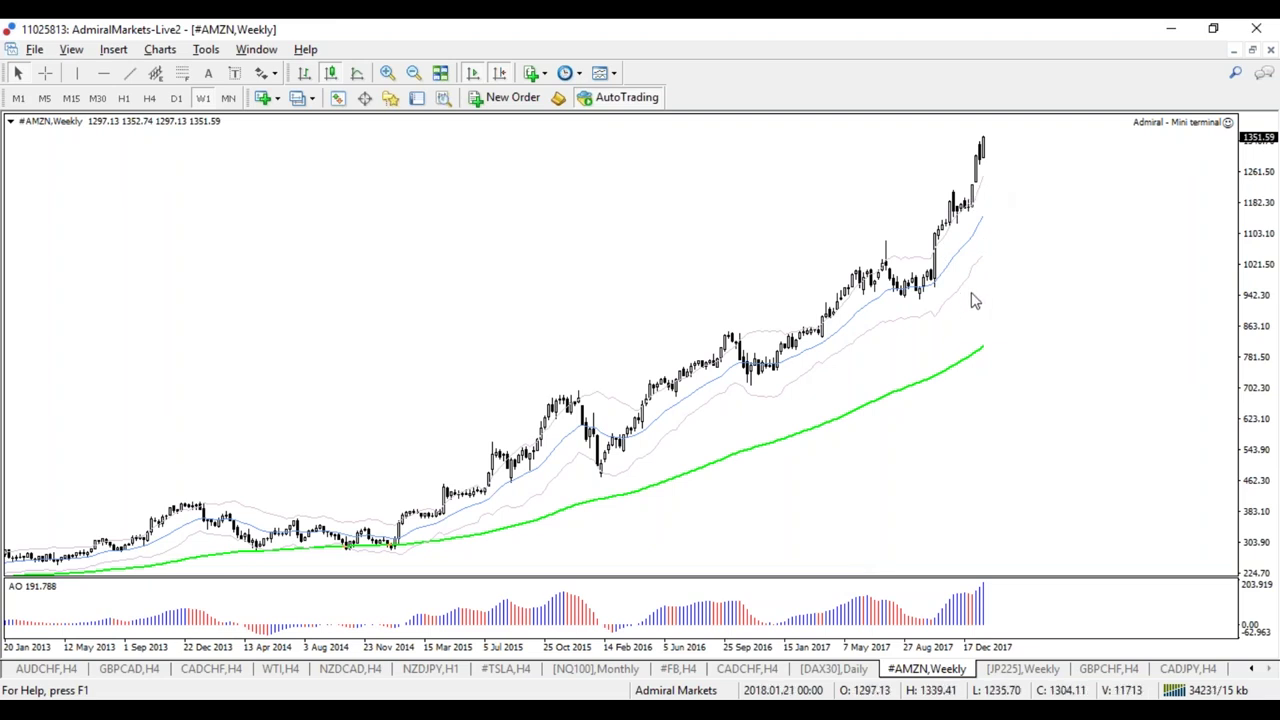
# Draw a Fibonacci retracement on AMZN weekly from the early-2015 low at 273.05 up to 693.30, the late-2015 high
pyautogui.press('+')
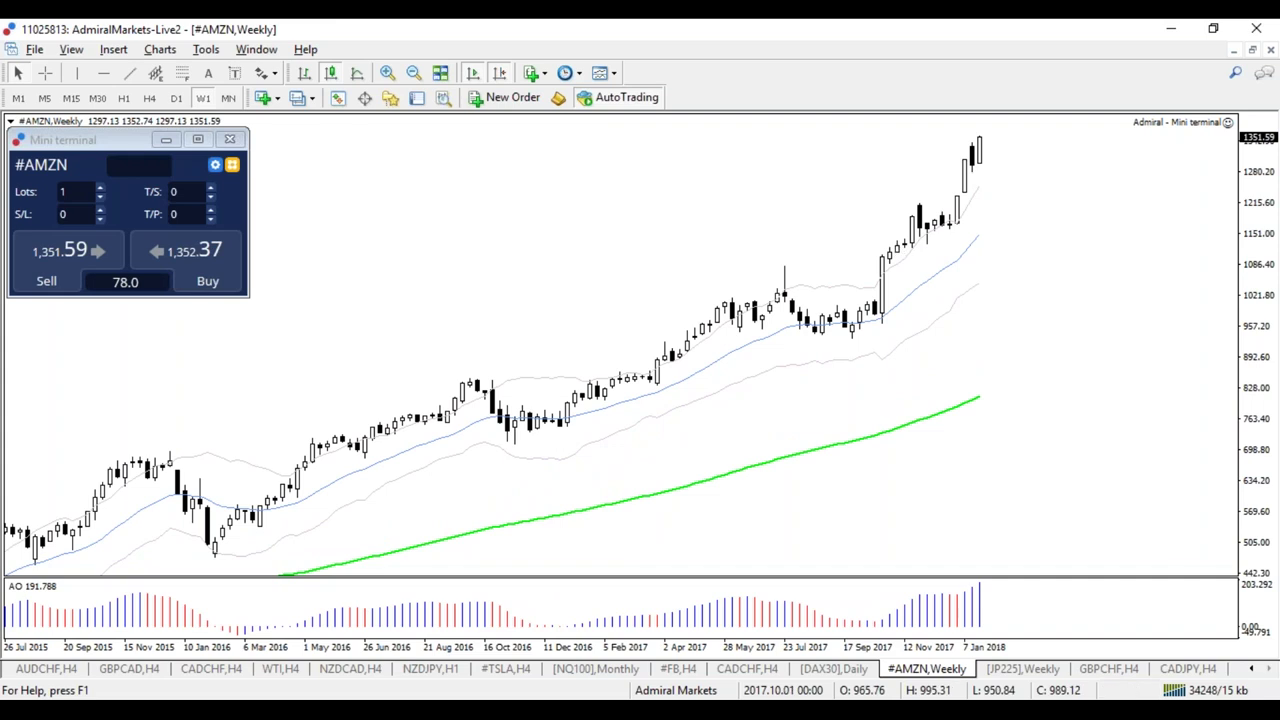
pyautogui.press('-')
pyautogui.press('-')
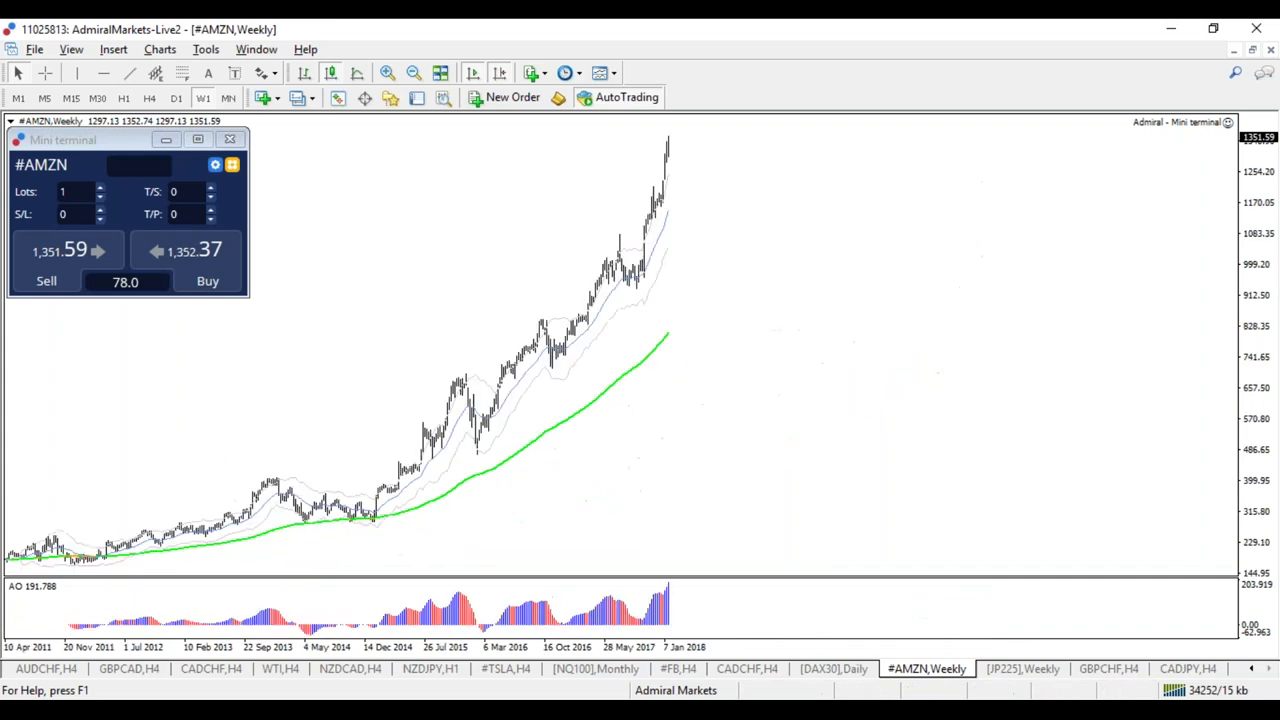
pyautogui.press('+')
pyautogui.click(182, 73)
pyautogui.moveTo(383, 549); pyautogui.dragTo(451, 394)
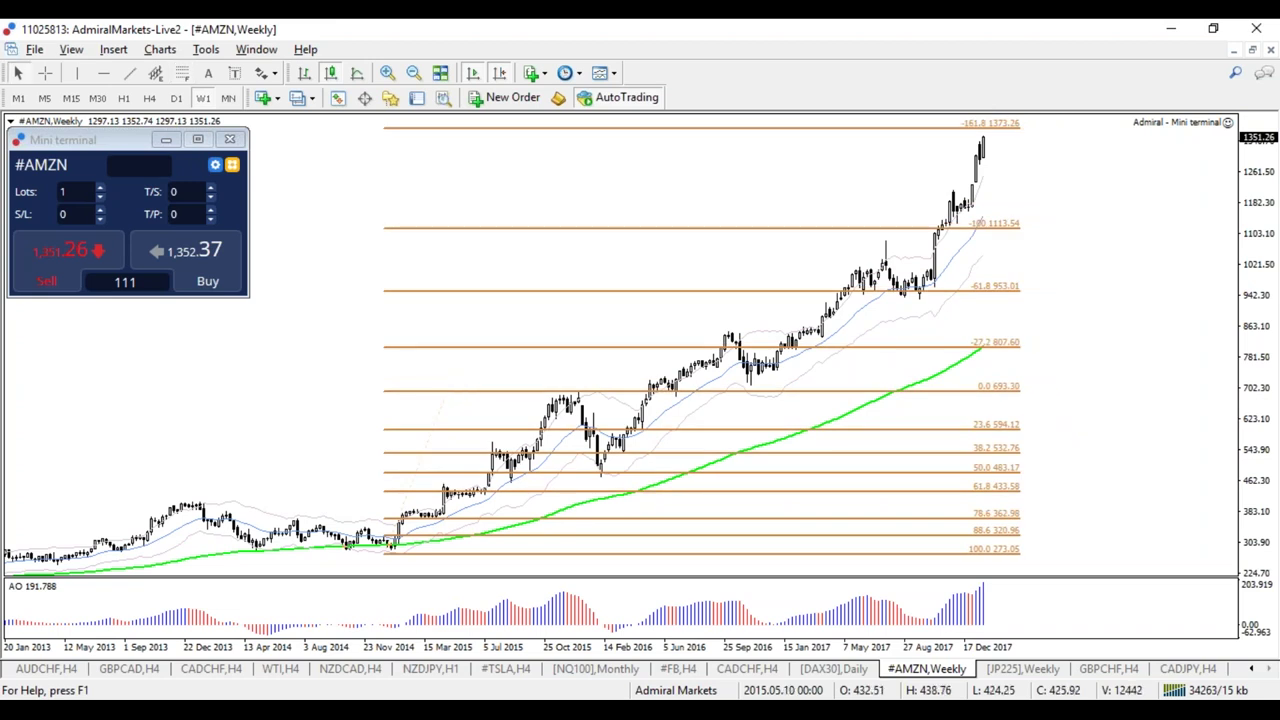
# Move the AMZN Fibonacci anchors to the February 2016 low at 474.00 and the mid-2017 high at 1082.46
pyautogui.moveTo(1262, 275); pyautogui.dragTo(1266, 233)
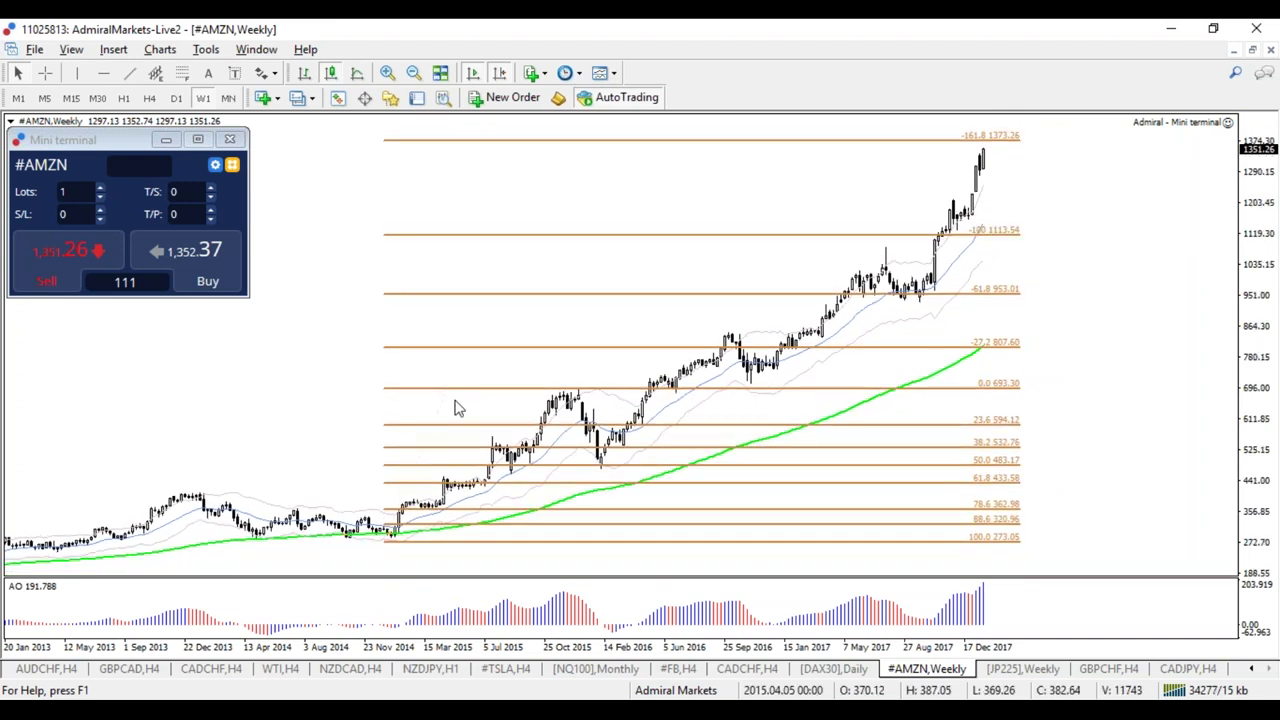
pyautogui.moveTo(446, 390); pyautogui.dragTo(890, 258)
pyautogui.moveTo(386, 541); pyautogui.dragTo(600, 467)
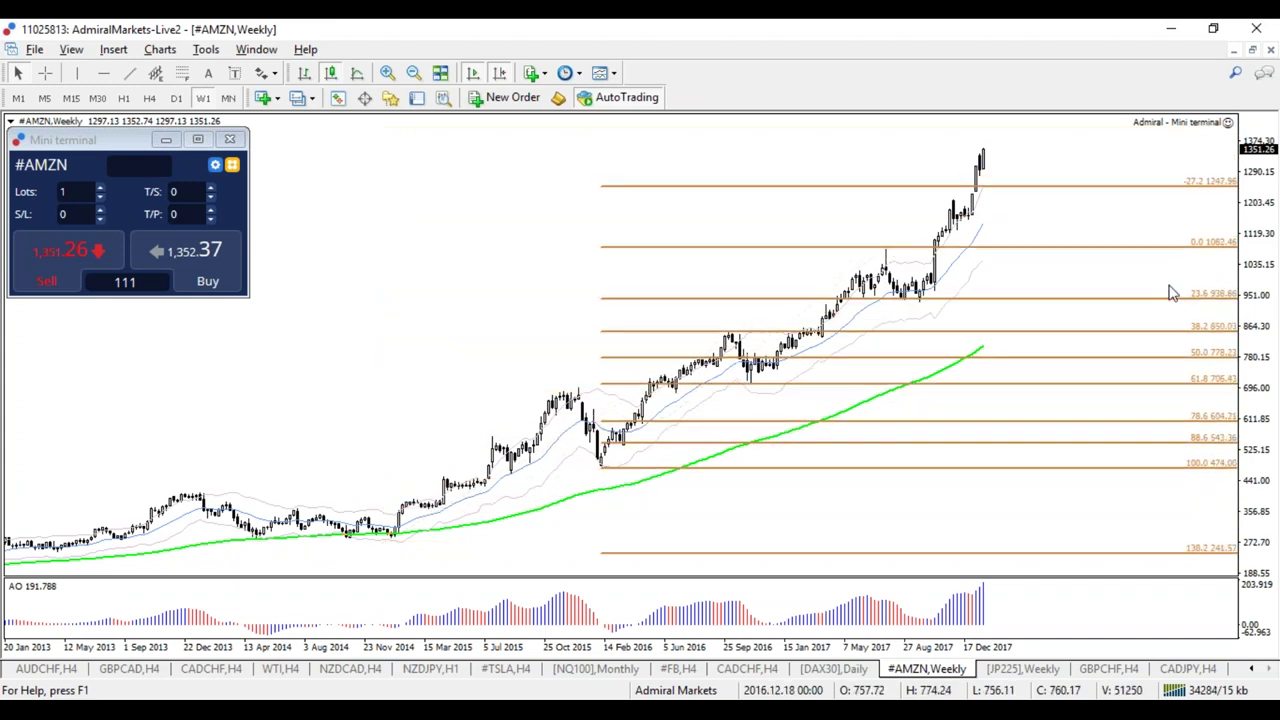
# Sketch a circled consolidation zone between the -27.2 and -61.8 Fibonacci levels with an upward breakout arrow on AMZN weekly, and clear the sketch
pyautogui.moveTo(1250, 340); pyautogui.dragTo(1247, 373)
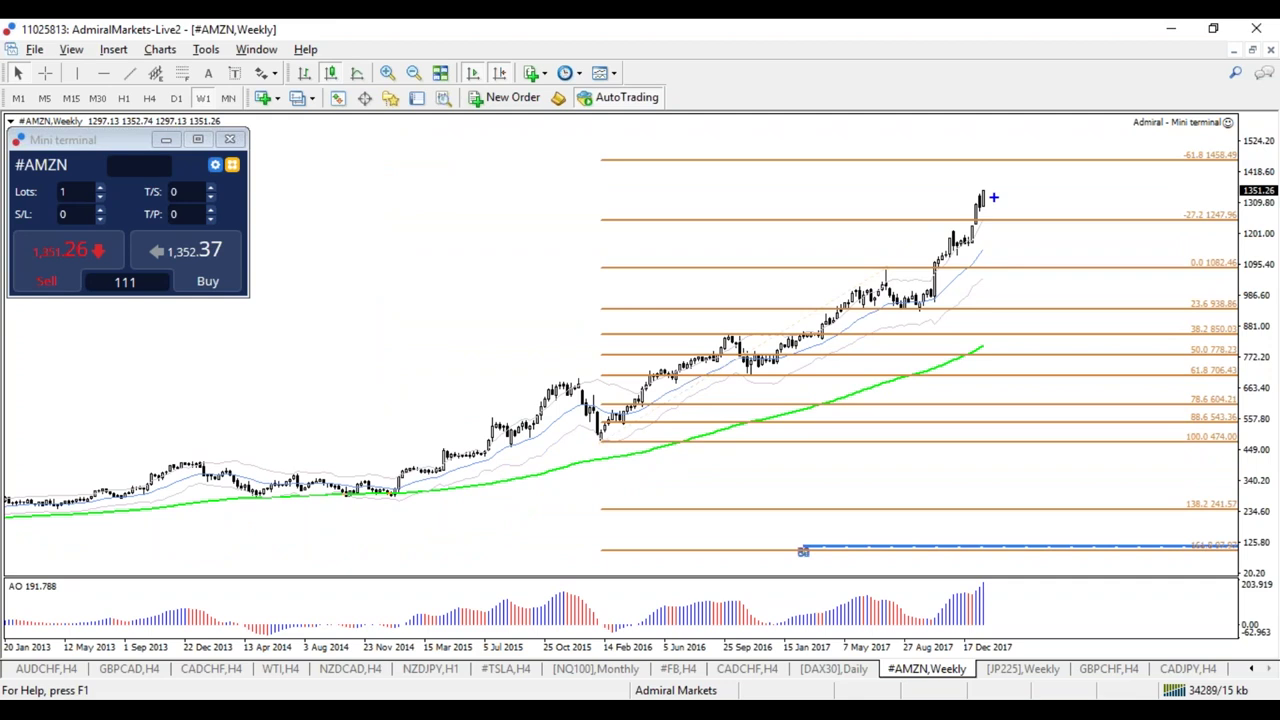
pyautogui.moveTo(987, 167)
pyautogui.mouseDown()
pyautogui.moveTo(1055, 196)
pyautogui.moveTo(1040, 208)
pyautogui.moveTo(1059, 231)
pyautogui.mouseUp()
pyautogui.moveTo(1050, 173); pyautogui.dragTo(1062, 228)
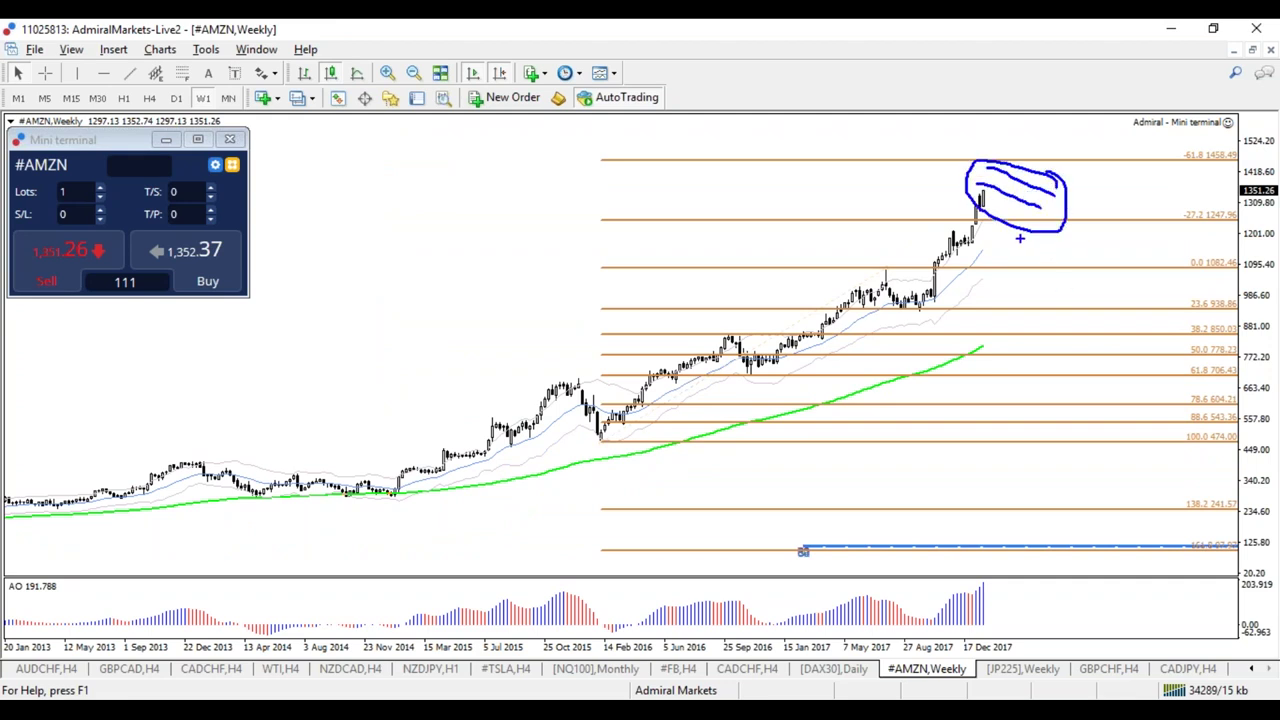
pyautogui.moveTo(1046, 207)
pyautogui.mouseDown()
pyautogui.moveTo(1104, 128)
pyautogui.moveTo(1140, 155)
pyautogui.mouseUp()
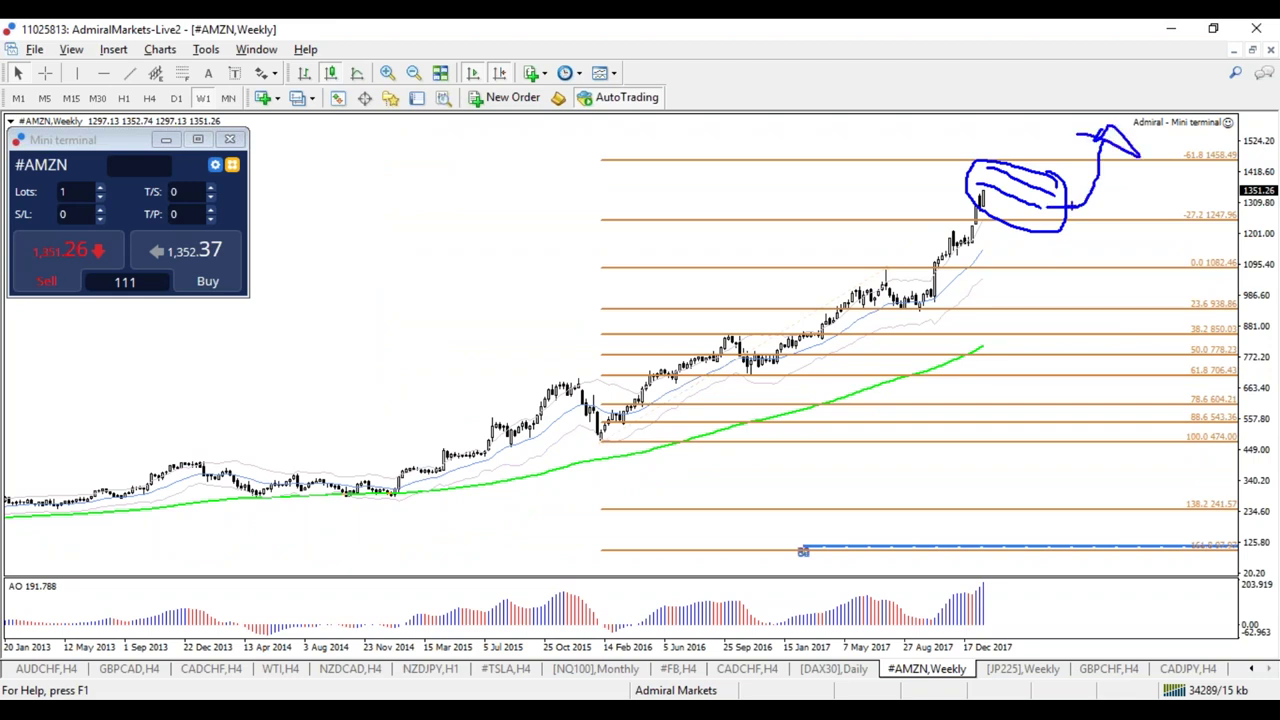
pyautogui.press('Escape')
pyautogui.moveTo(1258, 283); pyautogui.dragTo(1242, 152)
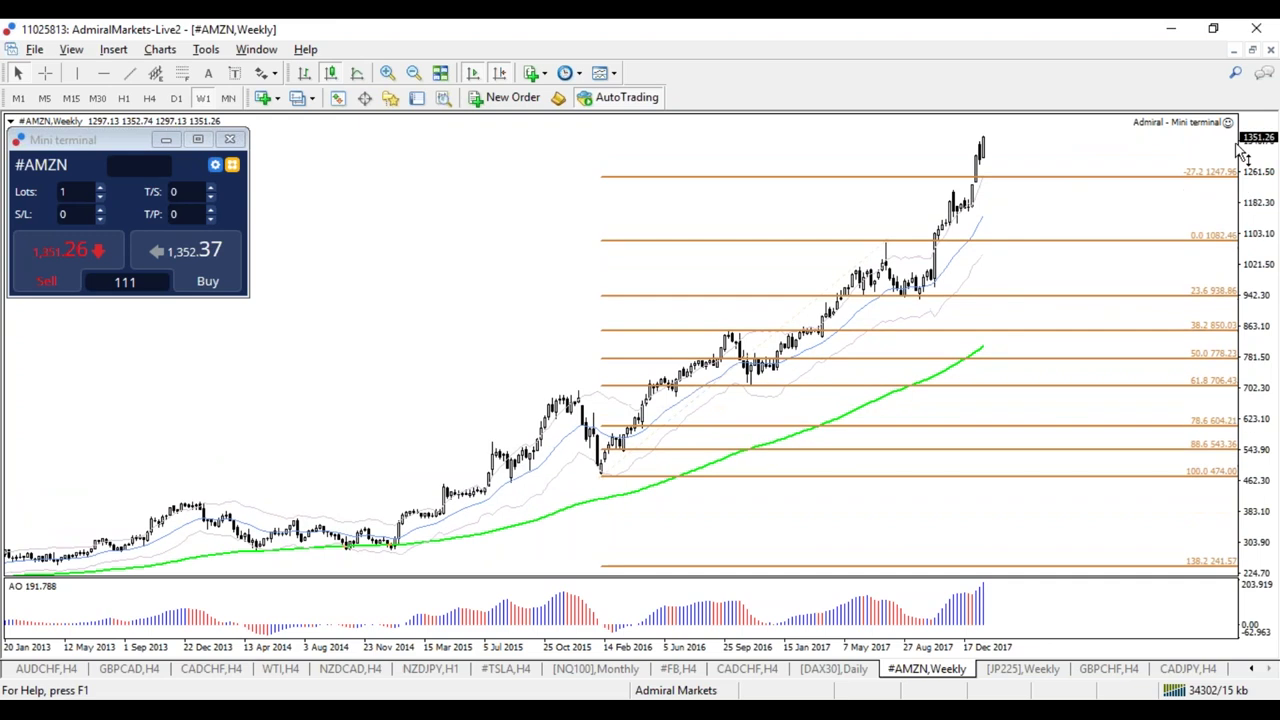
# Switch the AMZN weekly chart to the H4 timeframe and check its longer price history
pyautogui.click(177, 98)
pyautogui.click(203, 98)
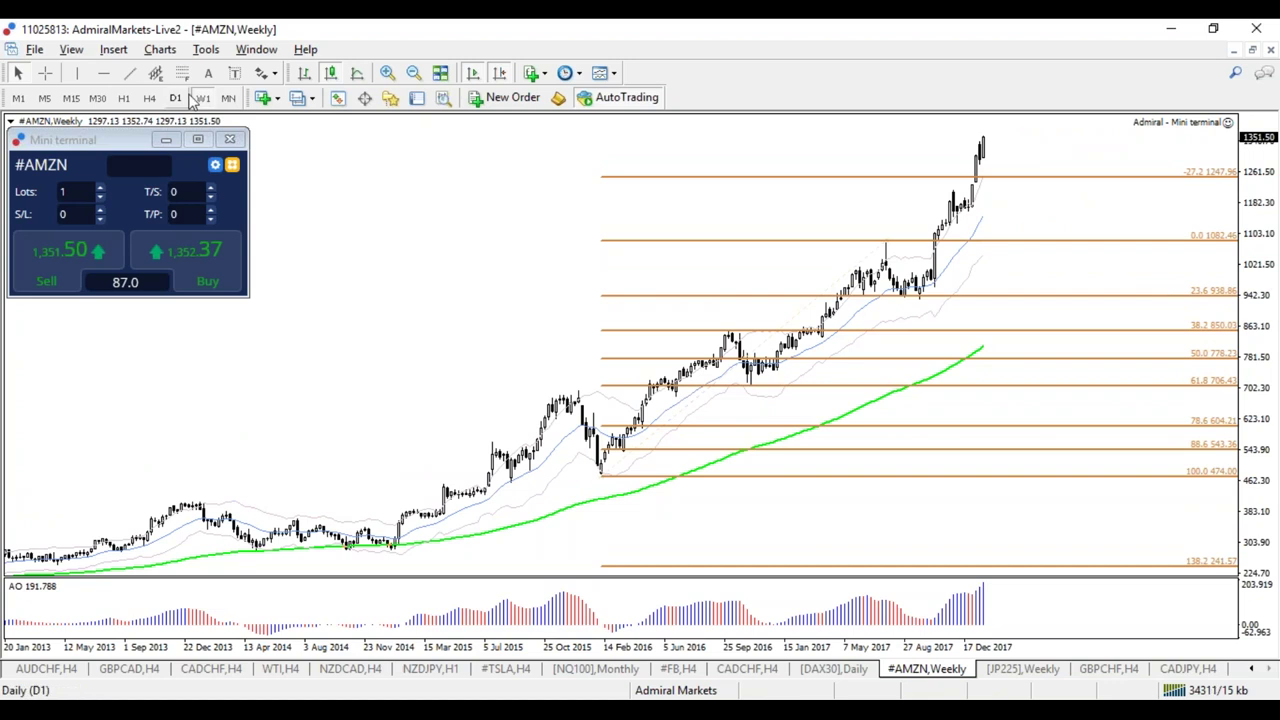
pyautogui.click(150, 98)
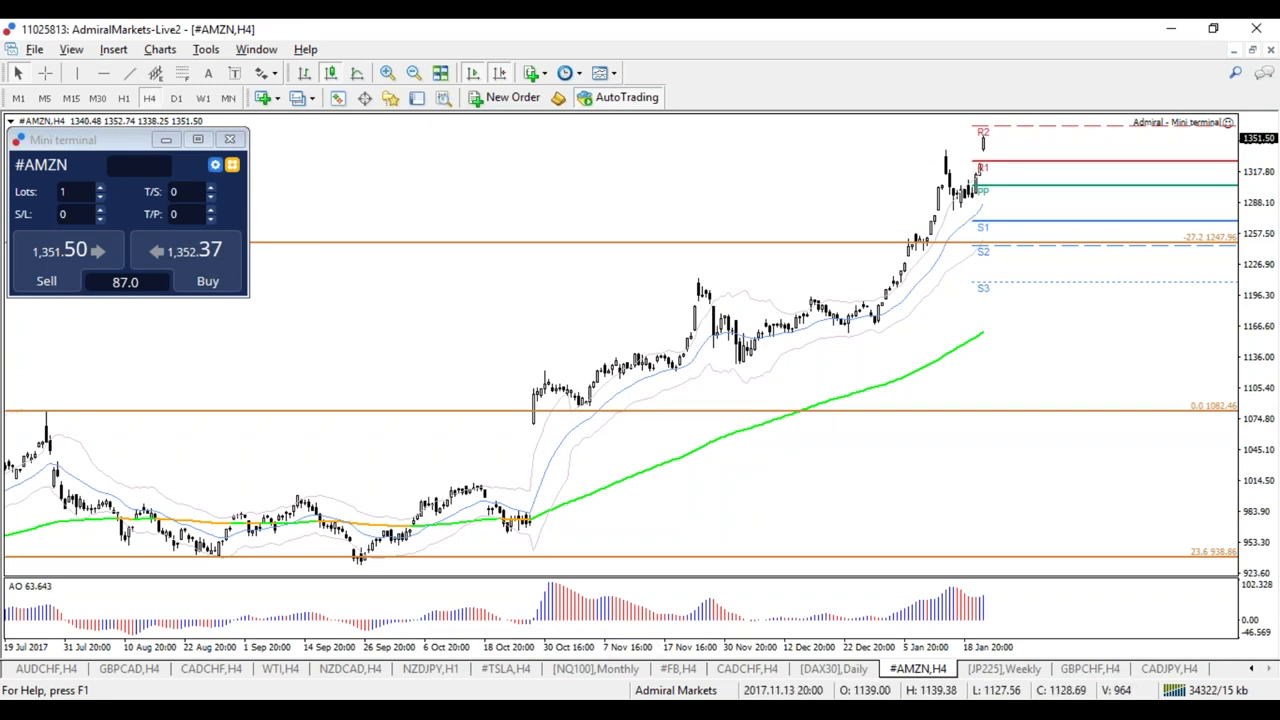
pyautogui.press('-')
pyautogui.press('-')
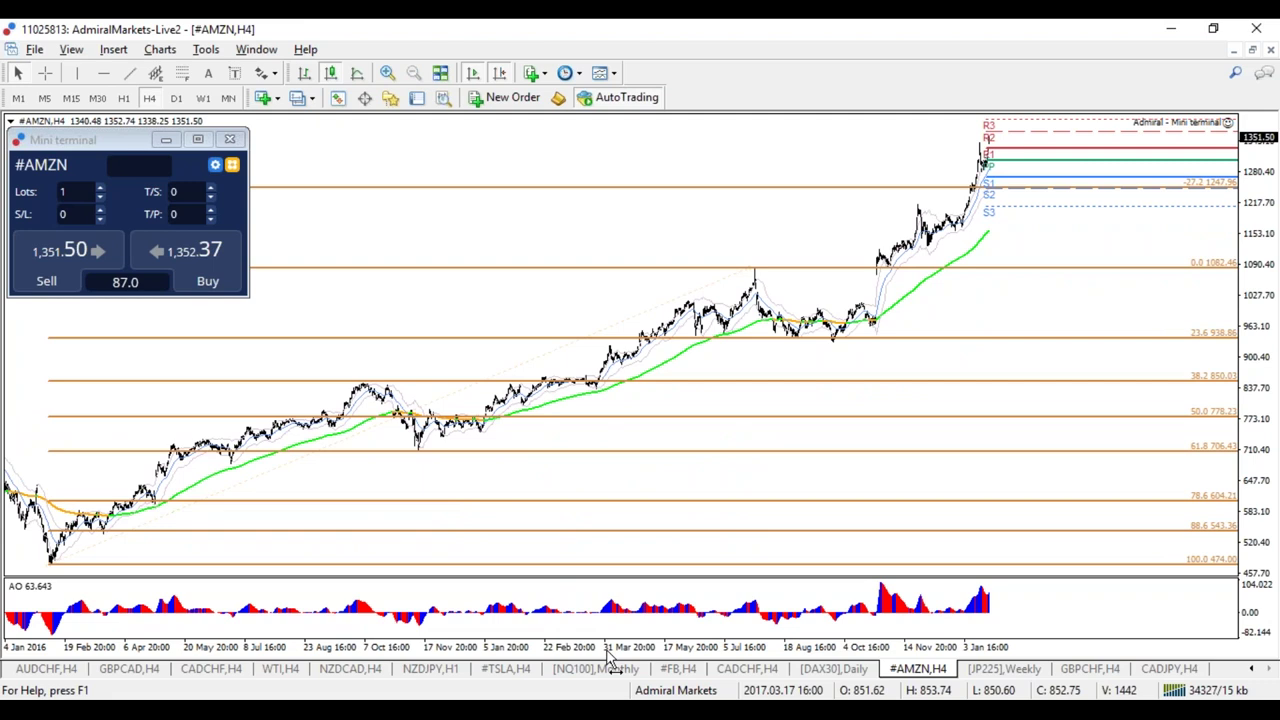
pyautogui.press('+')
pyautogui.press('+')
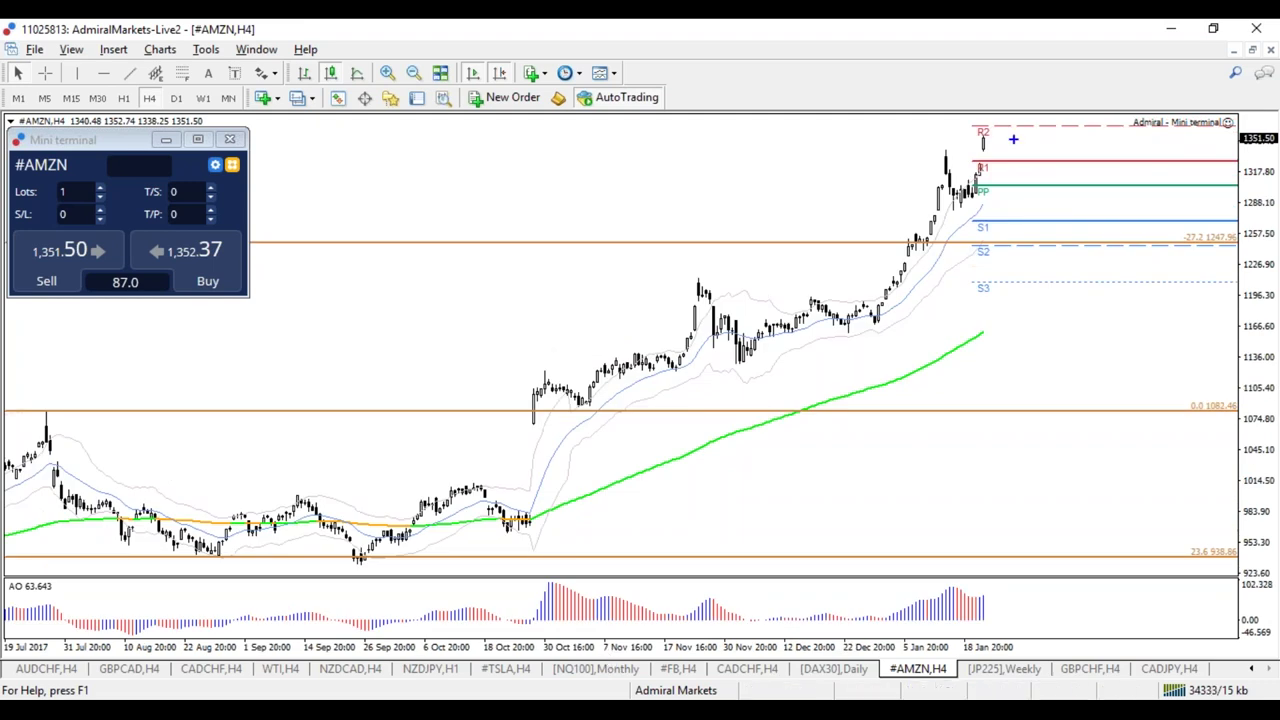
# Sketch a downward-sloping pullback channel from the current AMZN H4 price, mark the two earlier pullbacks the same way, and clear the sketch
pyautogui.moveTo(990, 128)
pyautogui.mouseDown()
pyautogui.moveTo(1070, 157)
pyautogui.moveTo(1058, 168)
pyautogui.mouseUp()
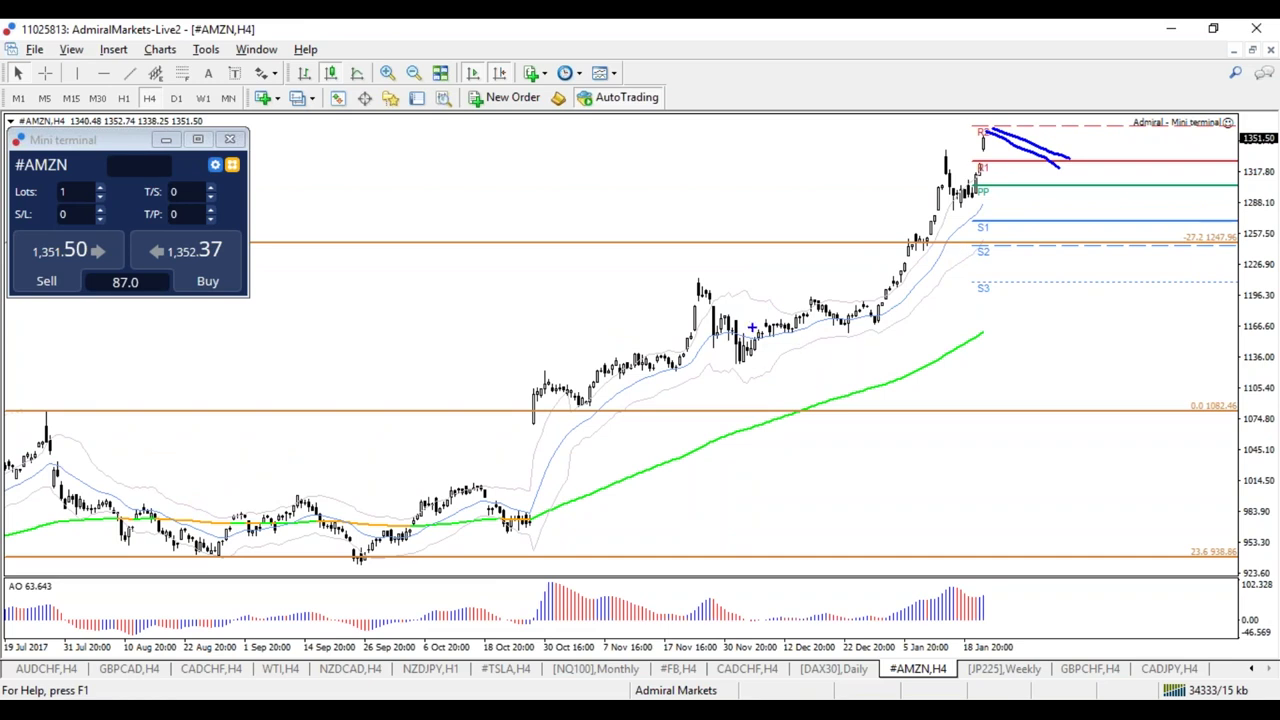
pyautogui.moveTo(698, 287); pyautogui.dragTo(742, 345)
pyautogui.moveTo(706, 336); pyautogui.dragTo(756, 356)
pyautogui.moveTo(812, 296); pyautogui.dragTo(862, 322)
pyautogui.moveTo(816, 306); pyautogui.dragTo(852, 326)
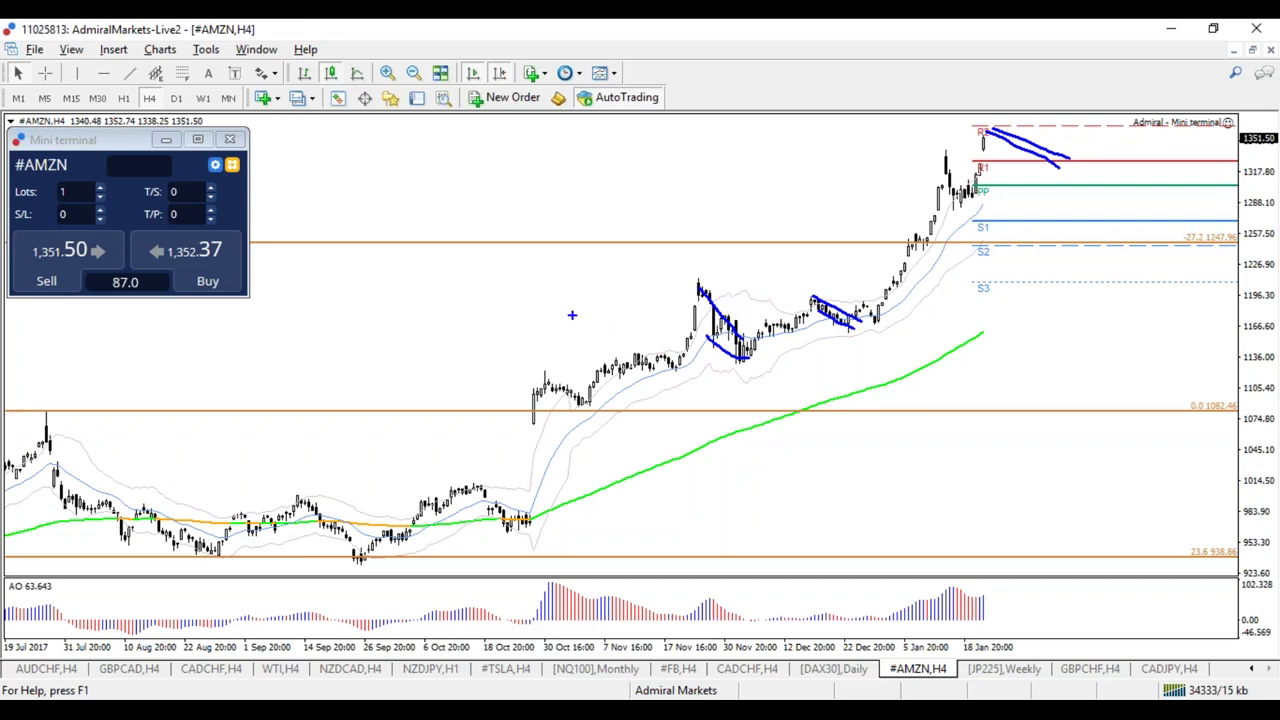
pyautogui.press('Escape')
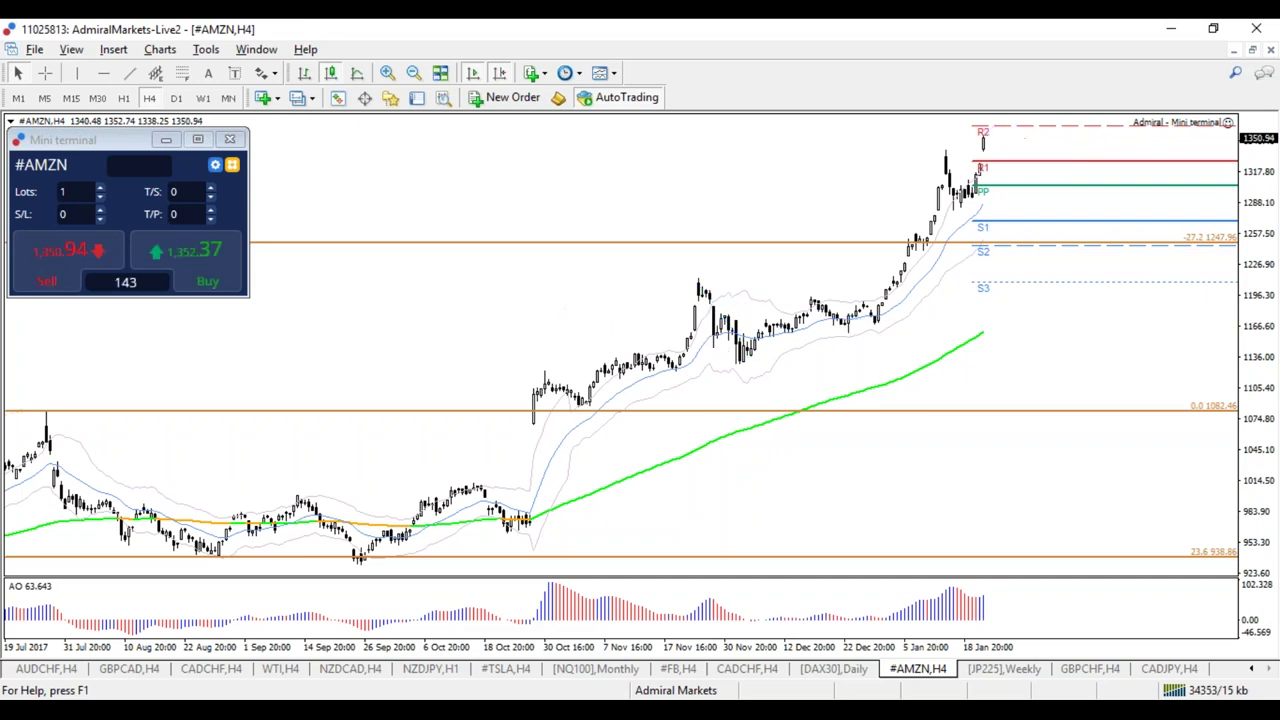
# Open the Facebook H4 chart and look through the Market Watch symbol list before hiding it
pyautogui.click(678, 668)
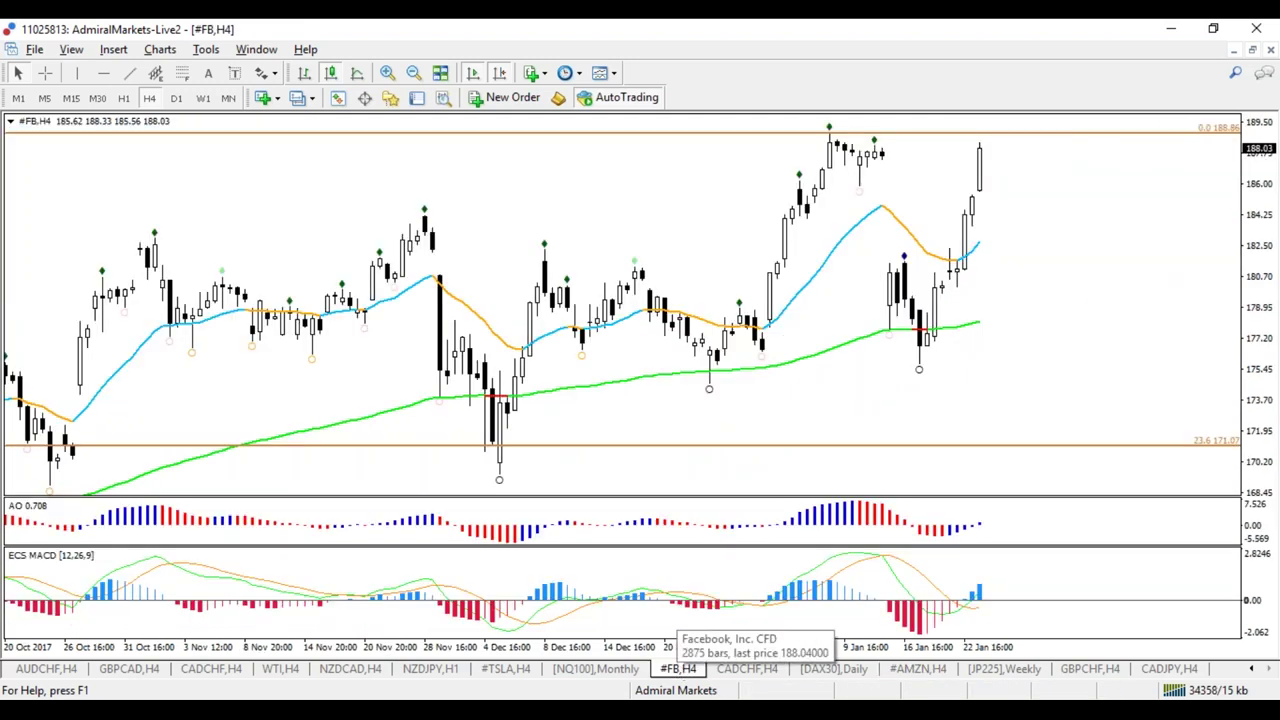
pyautogui.hotkey('alt', 'f')
pyautogui.press('Right')
pyautogui.press('n')
pyautogui.hotkey('ctrl', 'n')
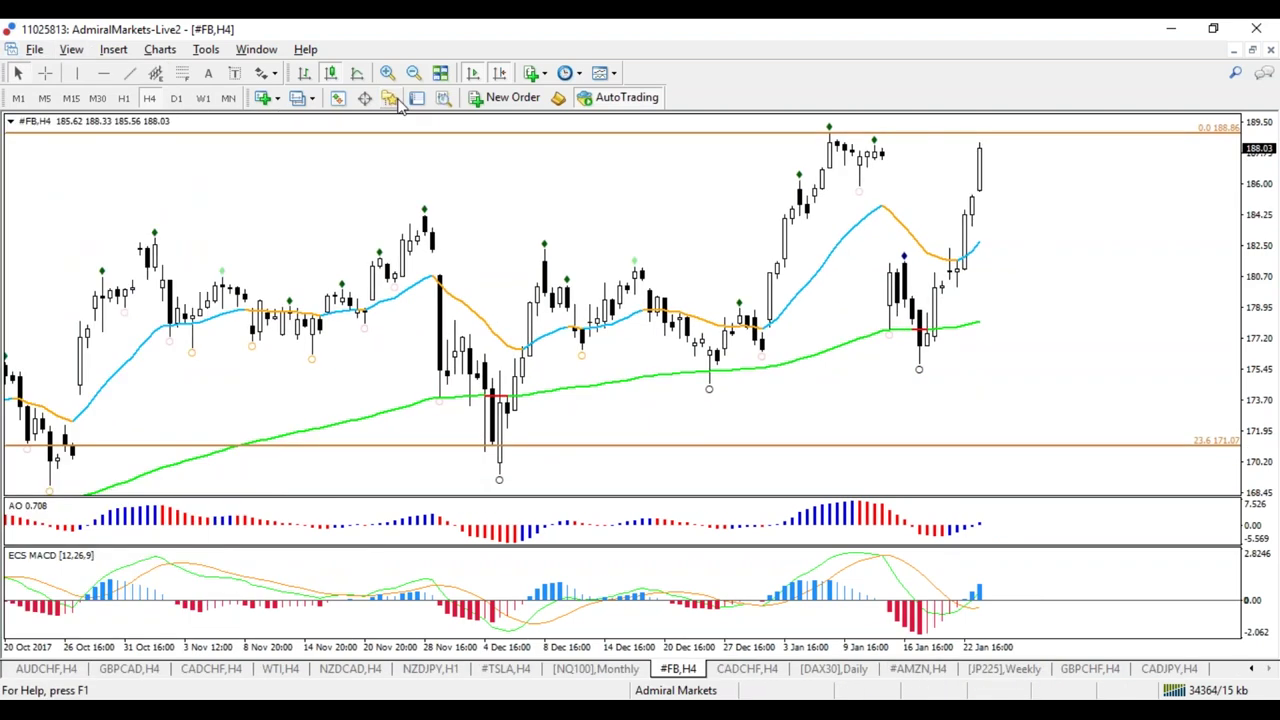
pyautogui.click(337, 97)
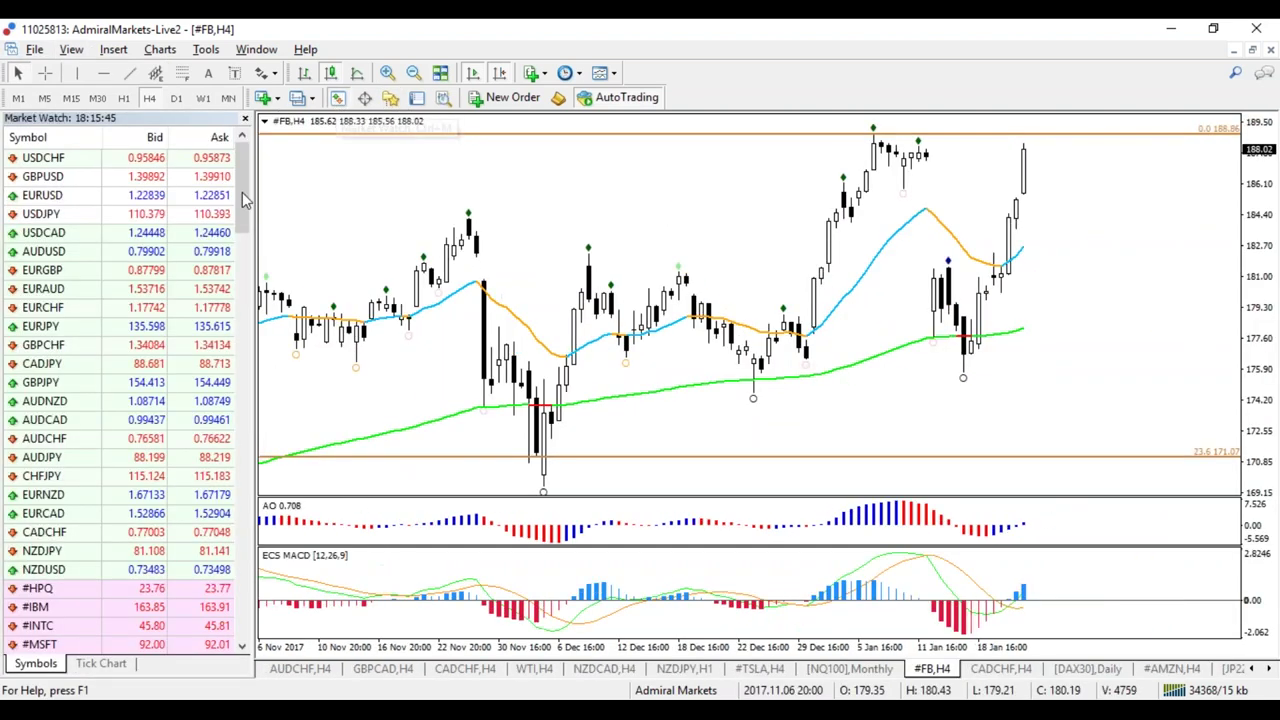
pyautogui.click(250, 533)
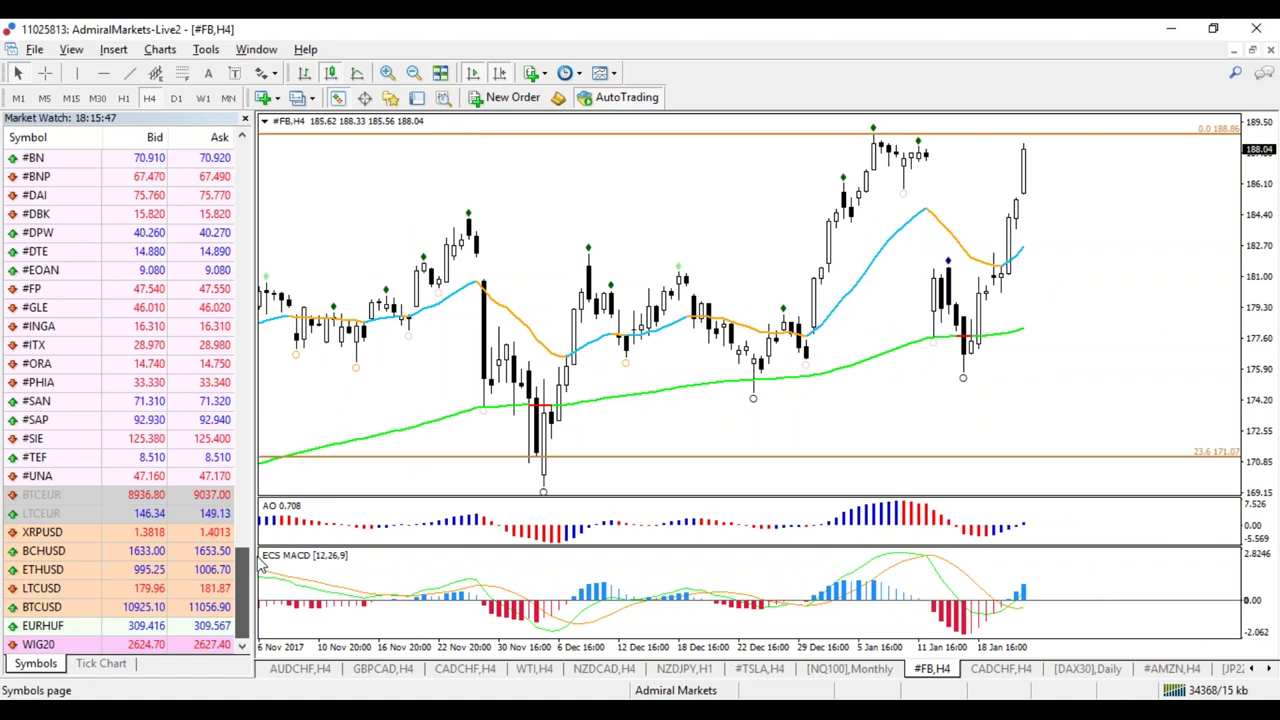
pyautogui.moveTo(262, 565); pyautogui.dragTo(232, 305)
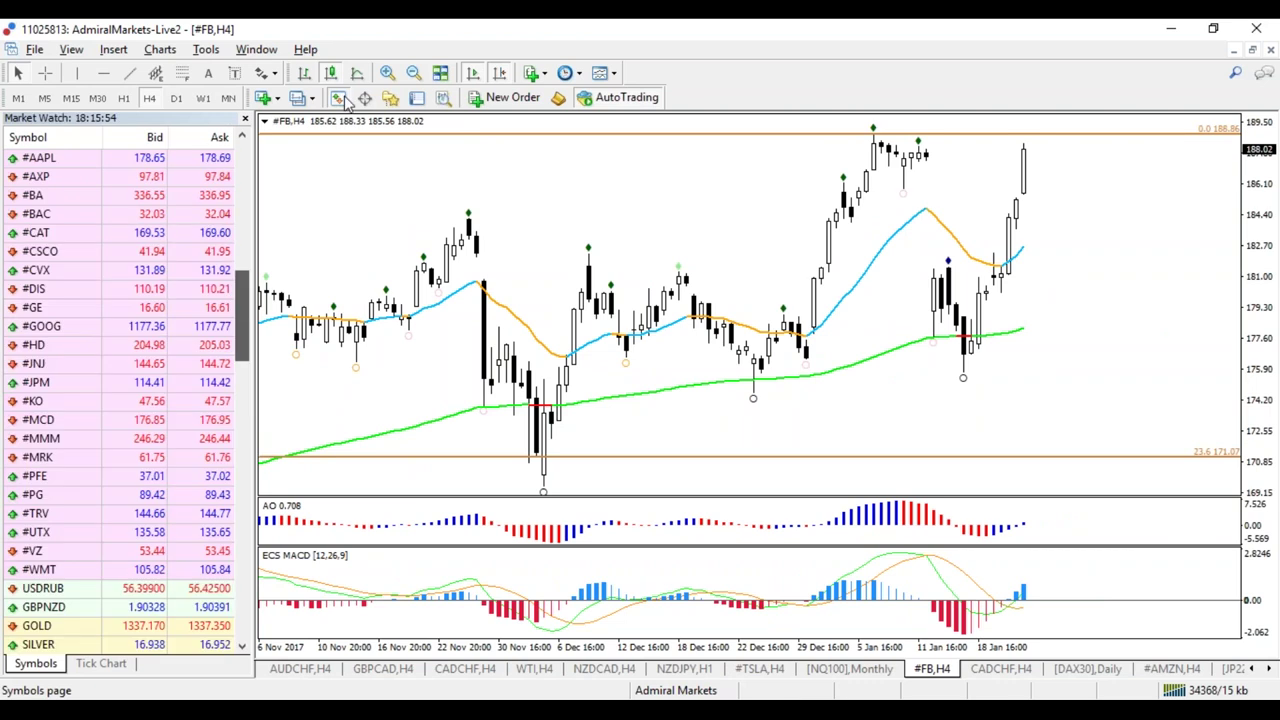
pyautogui.click(338, 97)
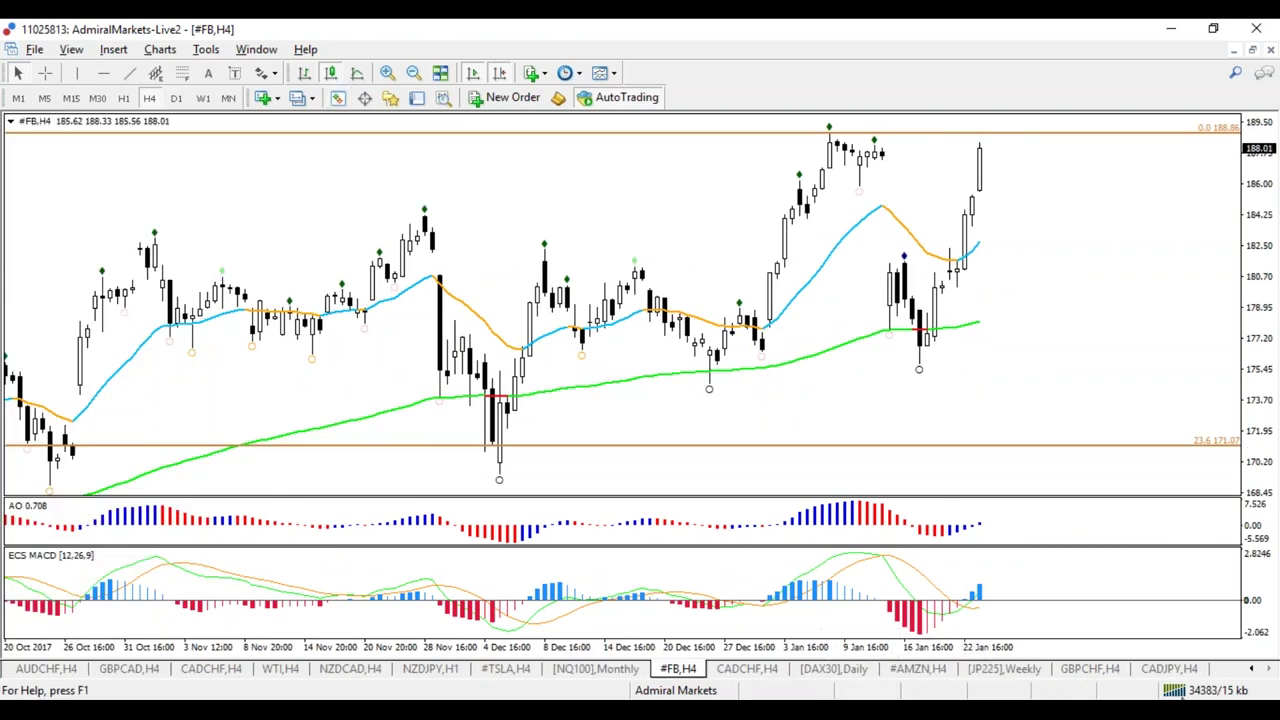
# Open the GOLD daily chart from the far end of the open chart list
pyautogui.click(1256, 670)
pyautogui.click(1256, 670)
pyautogui.click(1256, 670)
pyautogui.click(1256, 670)
pyautogui.click(1256, 670)
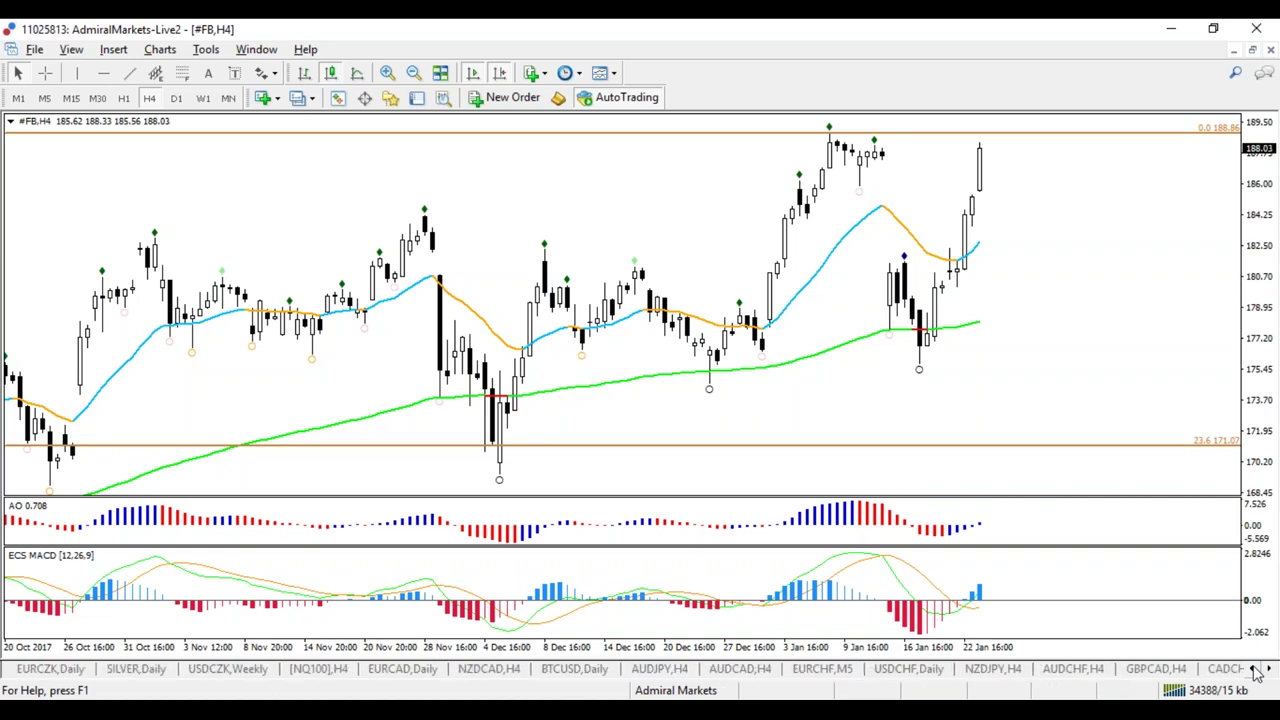
pyautogui.click(1256, 670)
pyautogui.click(150, 672)
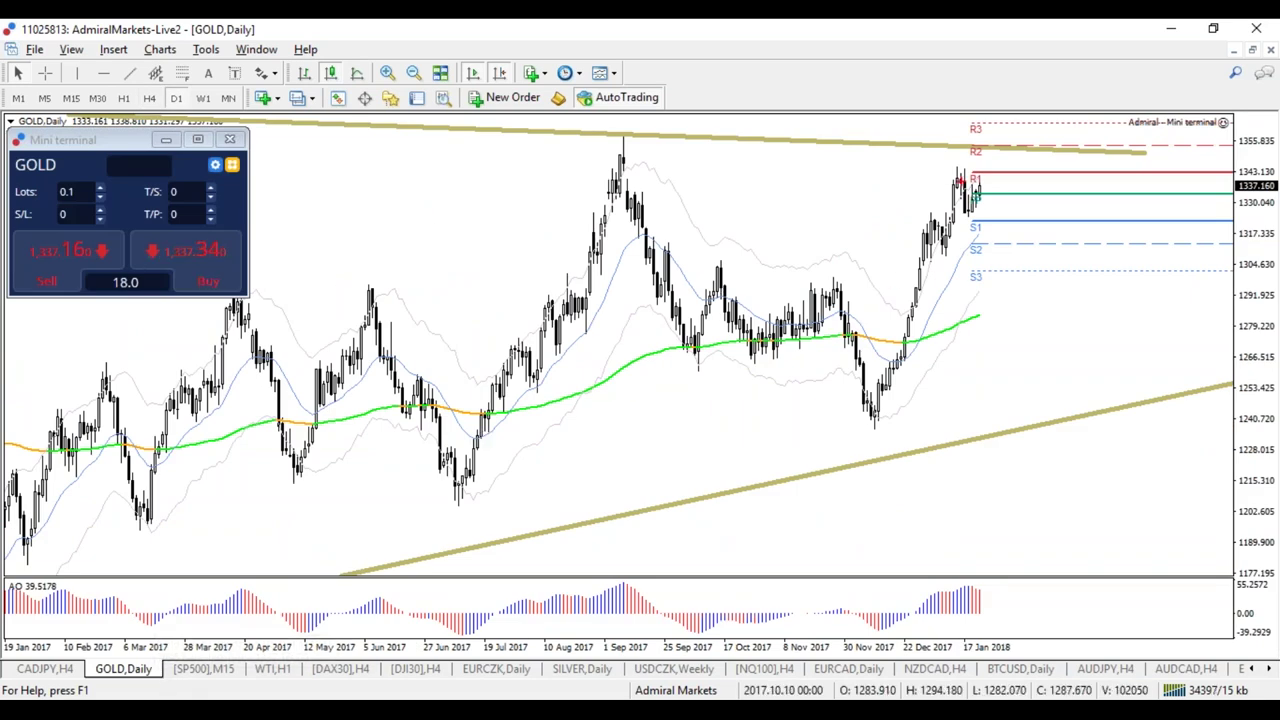
# Circle the resistance zone around R2 on GOLD daily, sketch a fall from it towards the lower trendline, and clear the sketch
pyautogui.moveTo(1010, 158)
pyautogui.mouseDown()
pyautogui.moveTo(934, 162)
pyautogui.moveTo(1017, 173)
pyautogui.mouseUp()
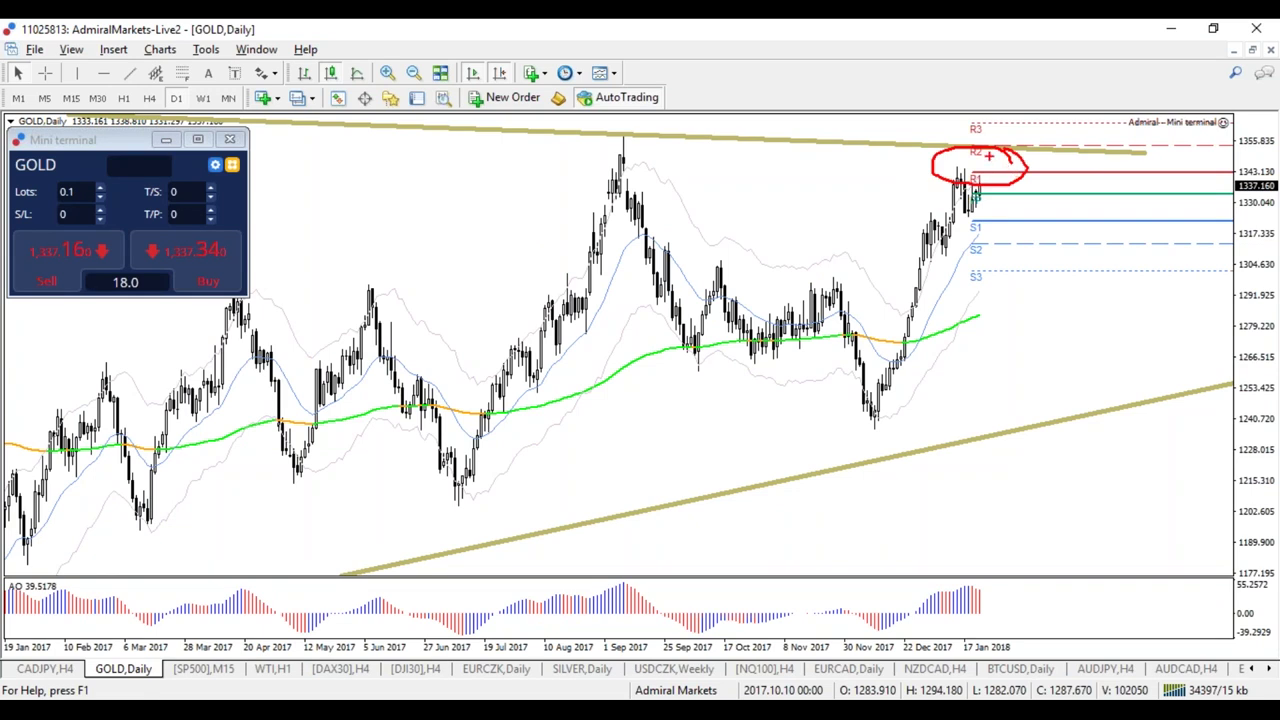
pyautogui.moveTo(986, 157)
pyautogui.mouseDown()
pyautogui.moveTo(1100, 525)
pyautogui.moveTo(1095, 500)
pyautogui.mouseUp()
pyautogui.press('Escape')
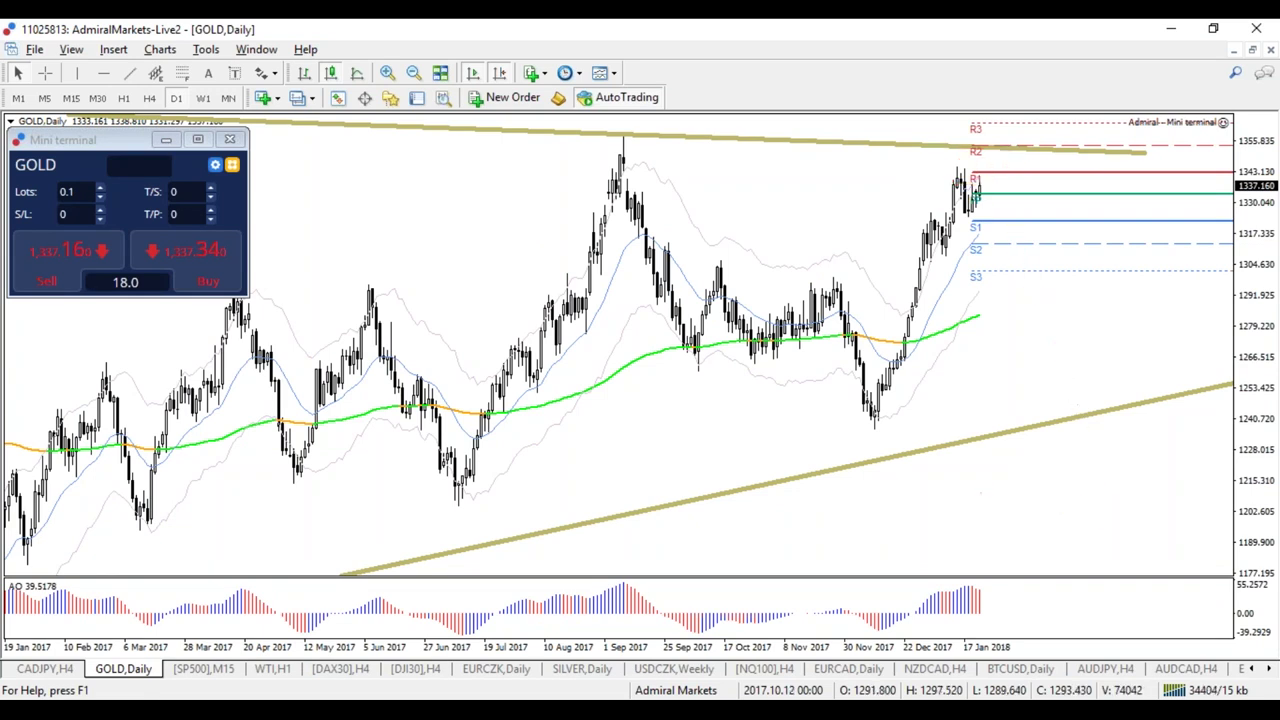
# Switch GOLD to H4, sketch a small rising channel around the latest candles, and clear it
pyautogui.click(149, 97)
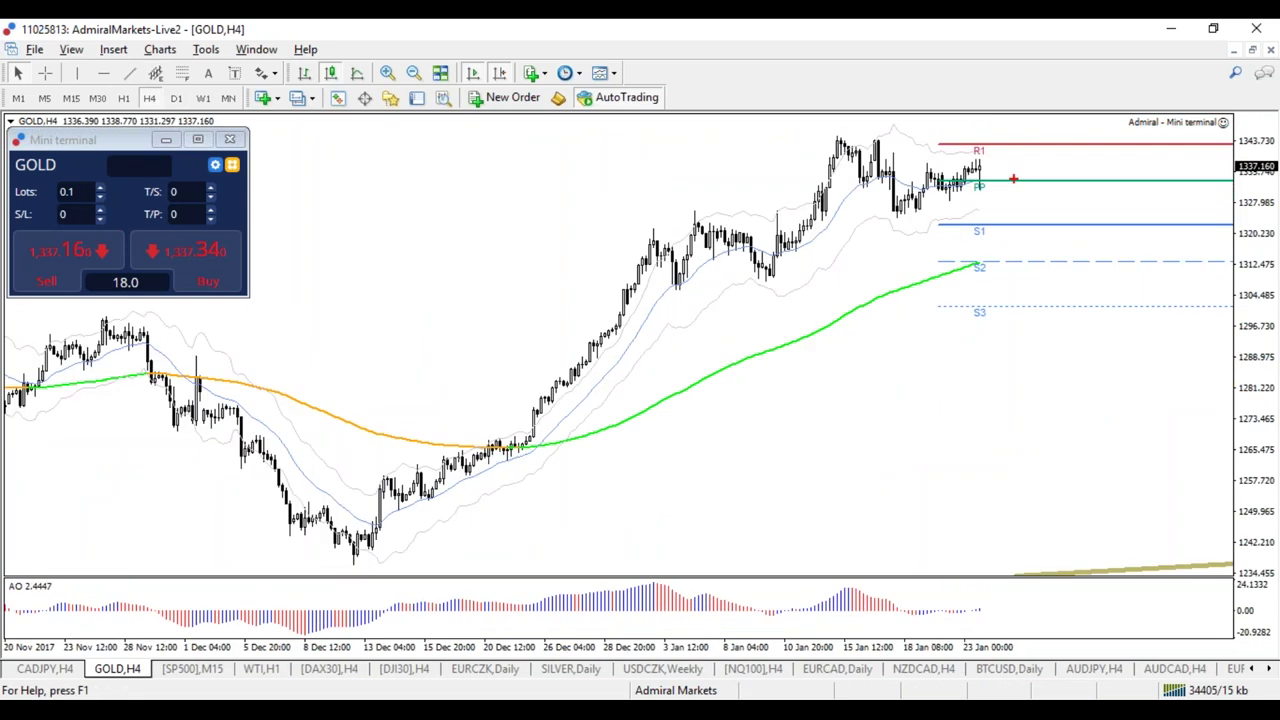
pyautogui.moveTo(896, 192)
pyautogui.mouseDown()
pyautogui.moveTo(993, 152)
pyautogui.moveTo(886, 211)
pyautogui.mouseUp()
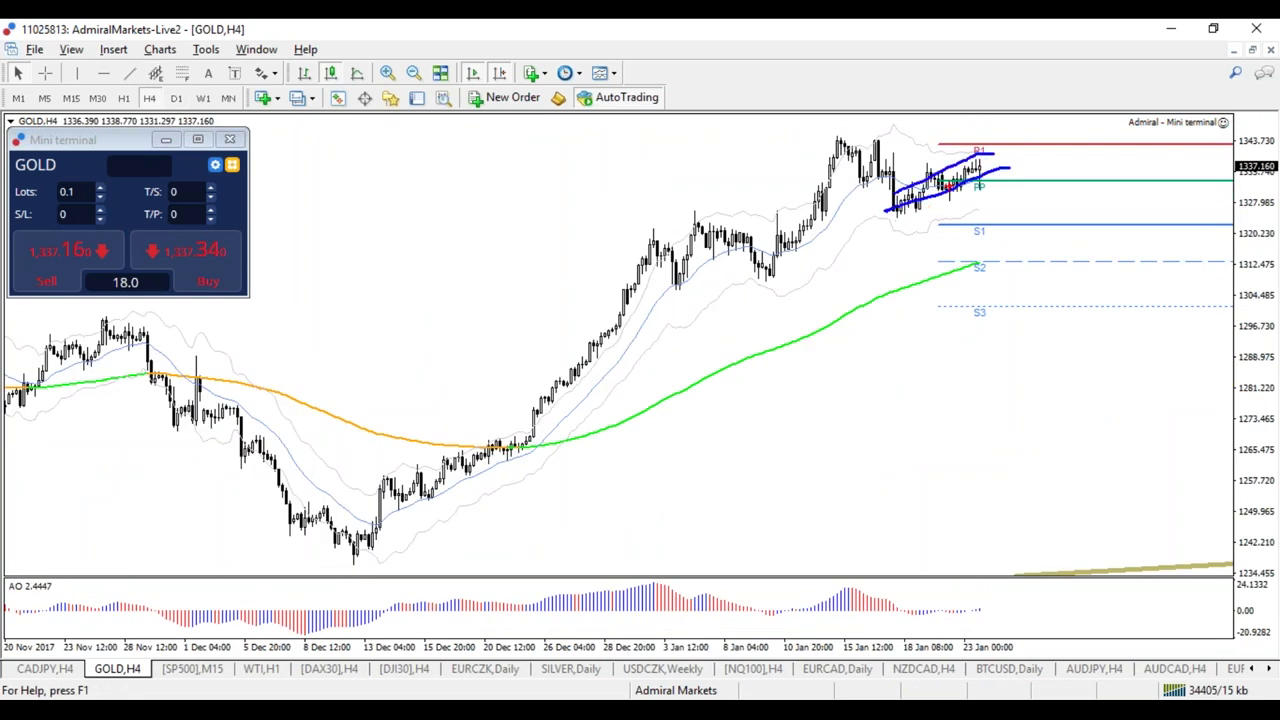
pyautogui.press('Escape')
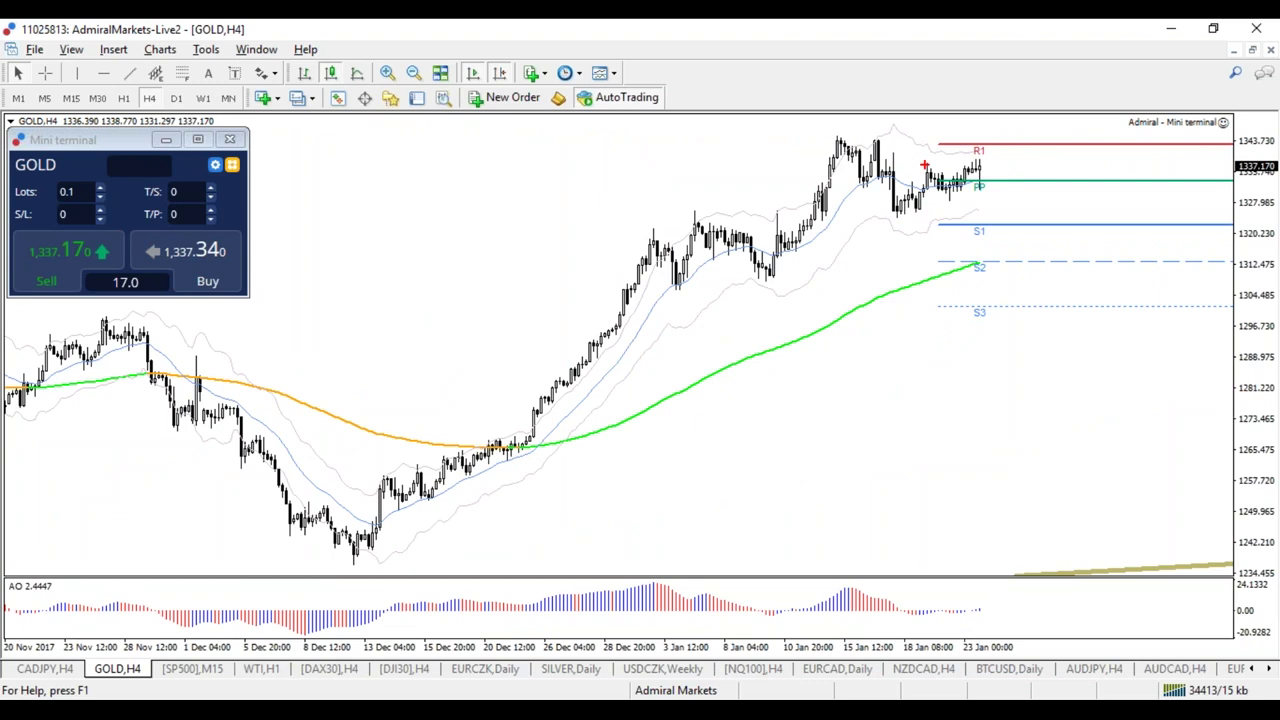
# Sketch a contracting triangle with an upward breakout on GOLD H4, replace it with a rise to the R2 trendline, and clear the sketch
pyautogui.moveTo(846, 141); pyautogui.dragTo(990, 178)
pyautogui.moveTo(839, 127); pyautogui.dragTo(1012, 166)
pyautogui.moveTo(893, 220)
pyautogui.mouseDown()
pyautogui.moveTo(1020, 118)
pyautogui.moveTo(1037, 131)
pyautogui.mouseUp()
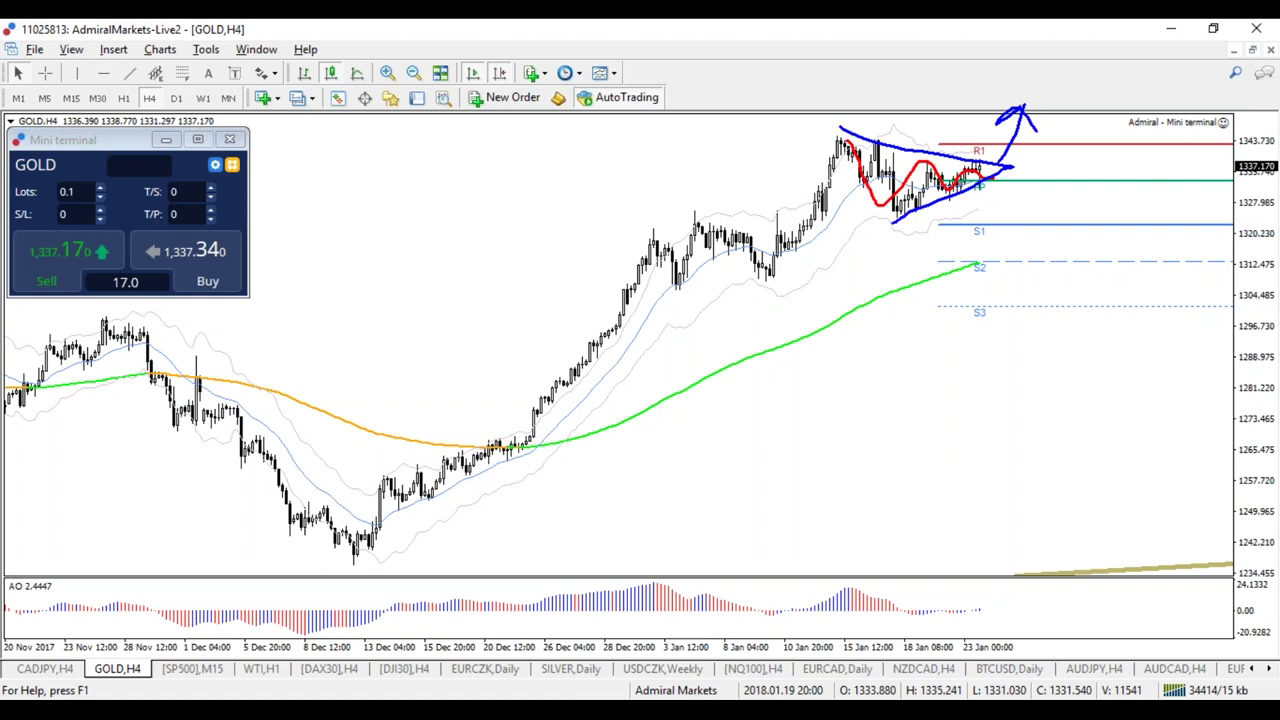
pyautogui.moveTo(986, 207); pyautogui.dragTo(1000, 150)
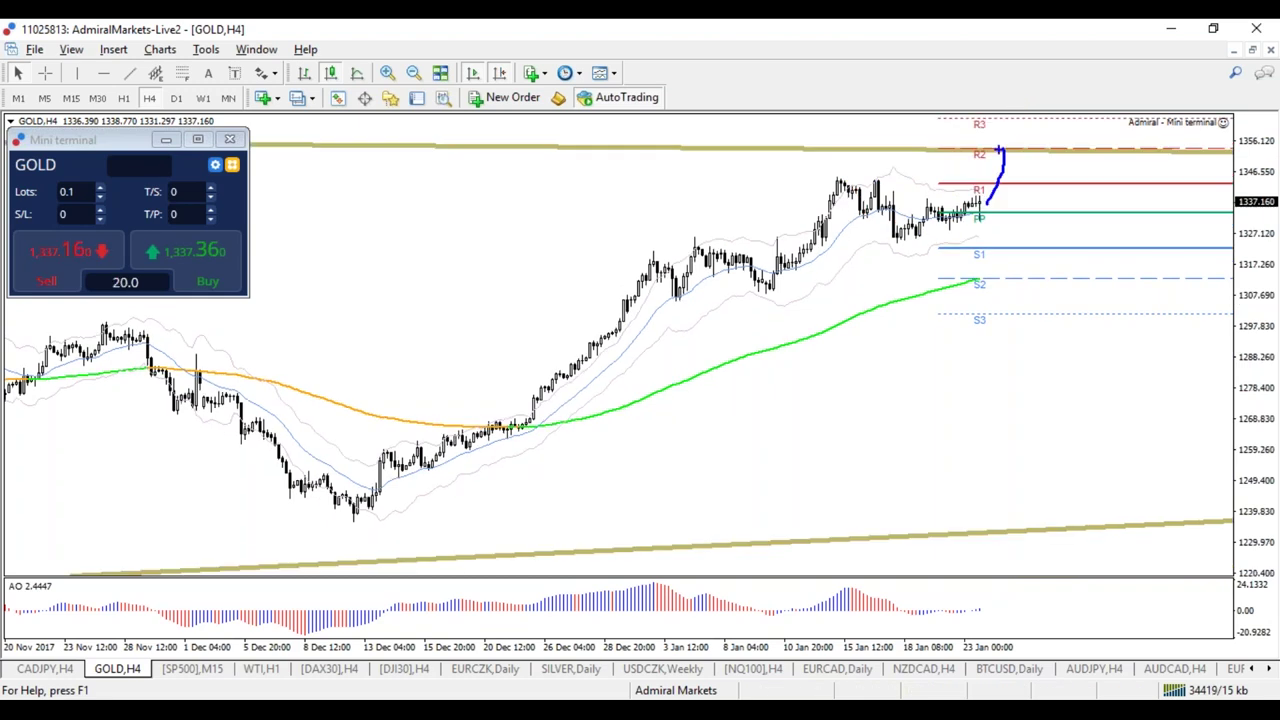
pyautogui.press('Escape')
pyautogui.moveTo(1250, 232); pyautogui.dragTo(1252, 199)
# Return GOLD to the daily timeframe, mark the upper trendline near R2, sketch the rally from the December low, and clear the markings
pyautogui.click(175, 97)
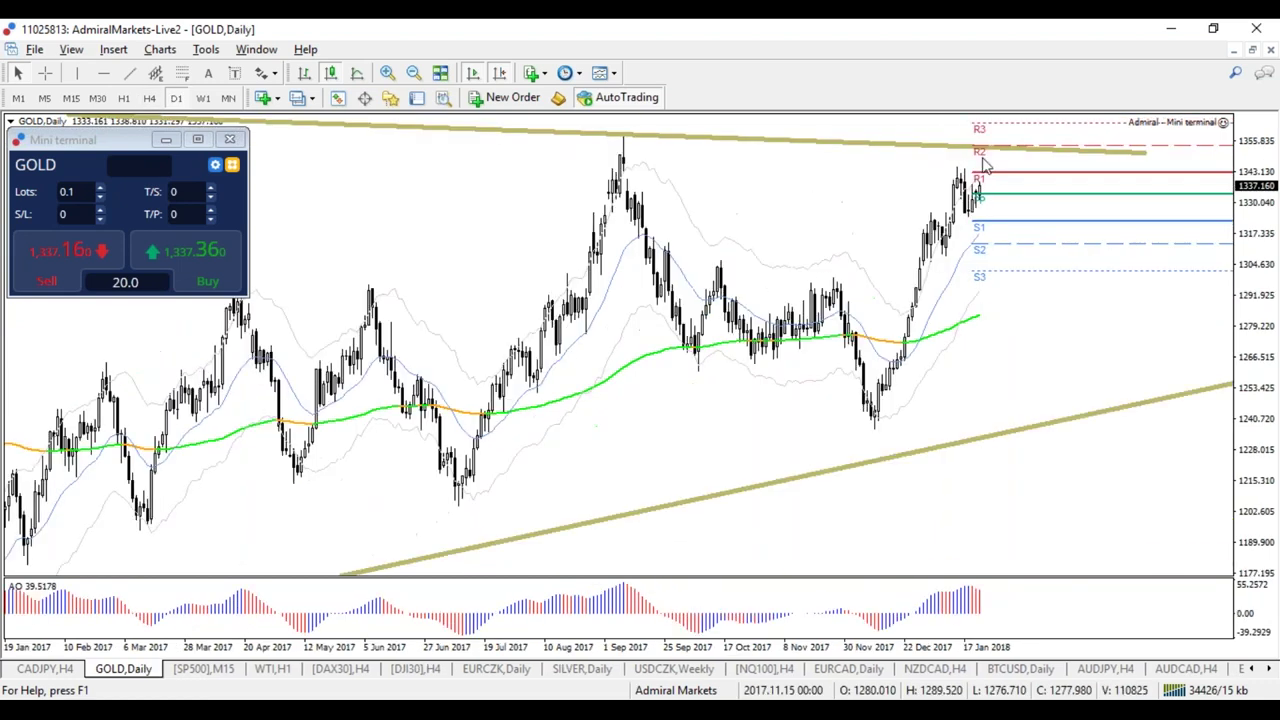
pyautogui.moveTo(1012, 150)
pyautogui.mouseDown()
pyautogui.moveTo(998, 140)
pyautogui.moveTo(994, 156)
pyautogui.mouseUp()
pyautogui.press('Escape')
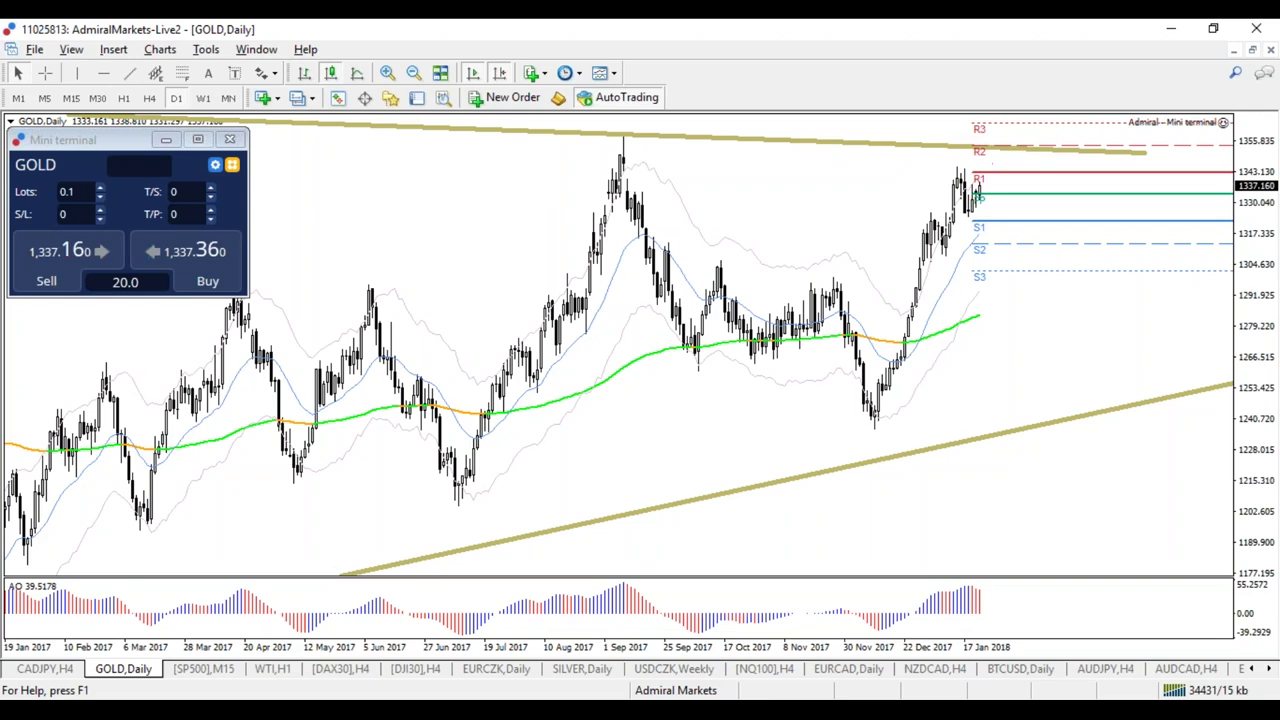
pyautogui.moveTo(872, 425); pyautogui.dragTo(931, 211)
pyautogui.press('Escape')
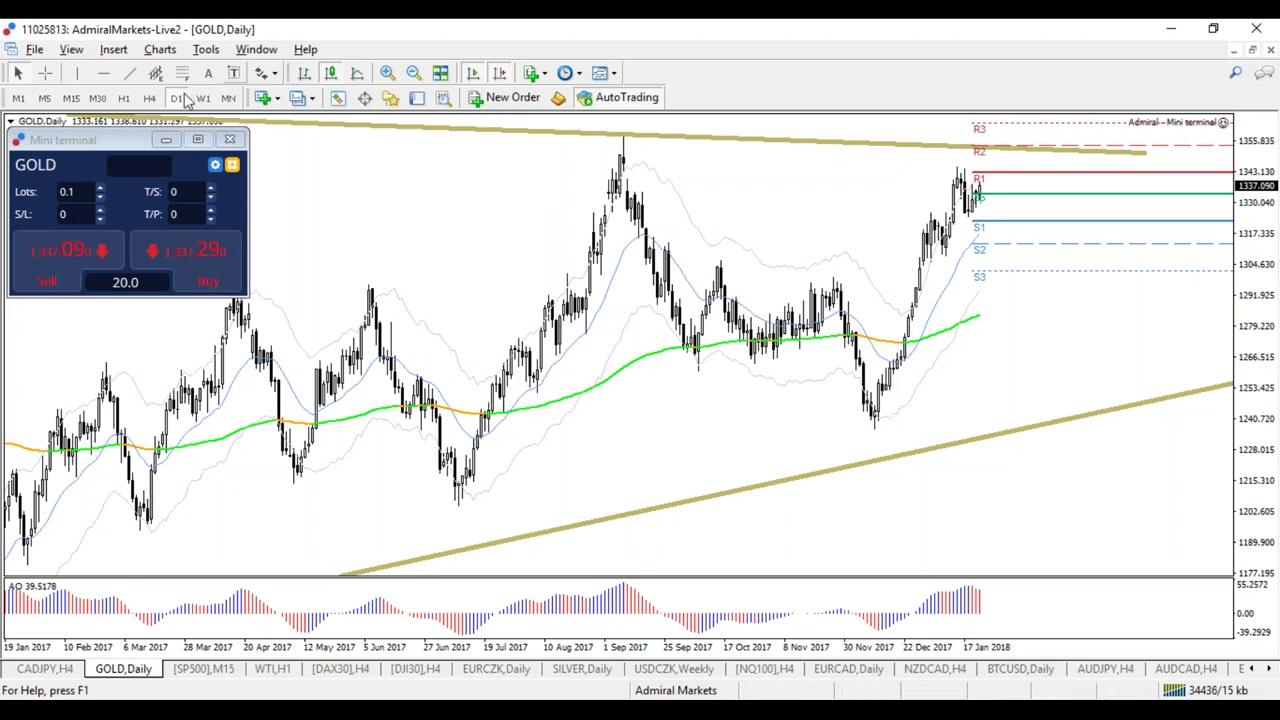
# Switch GOLD to H4, sketch a mark above the mid-January highs, and clear it
pyautogui.click(149, 97)
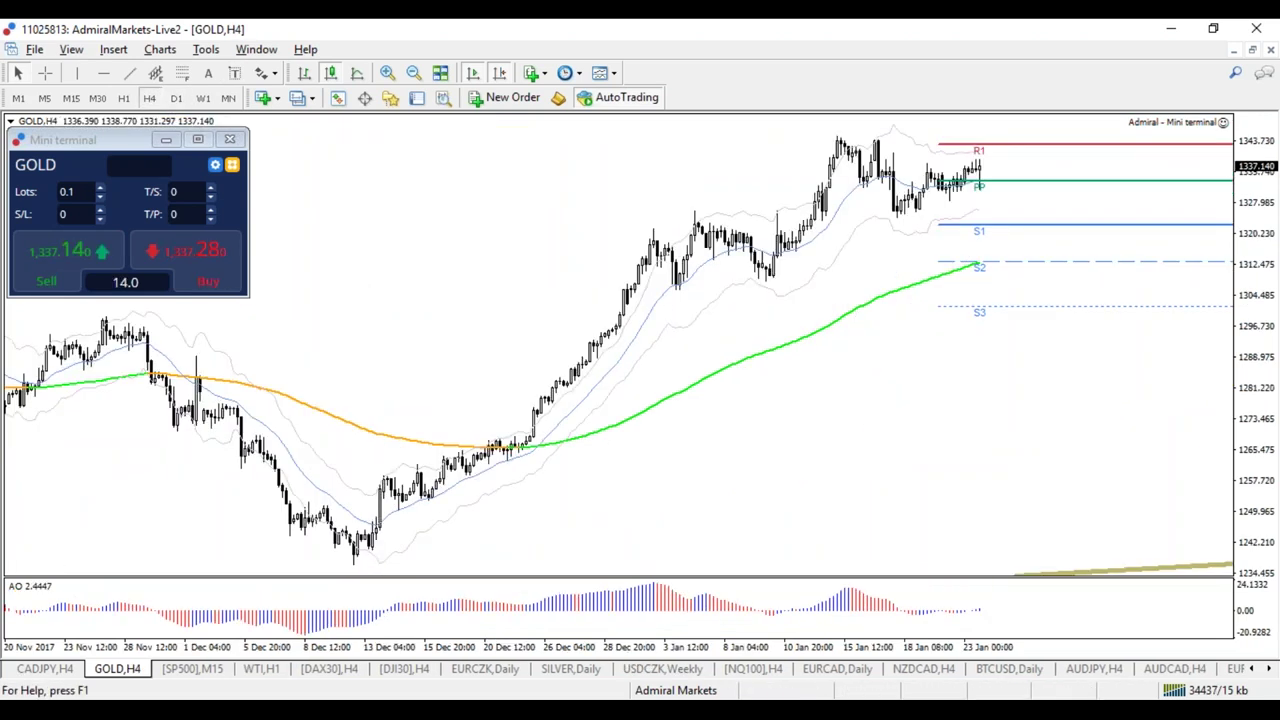
pyautogui.moveTo(894, 118)
pyautogui.mouseDown()
pyautogui.moveTo(566, 242)
pyautogui.moveTo(860, 130)
pyautogui.mouseUp()
pyautogui.press('Escape')
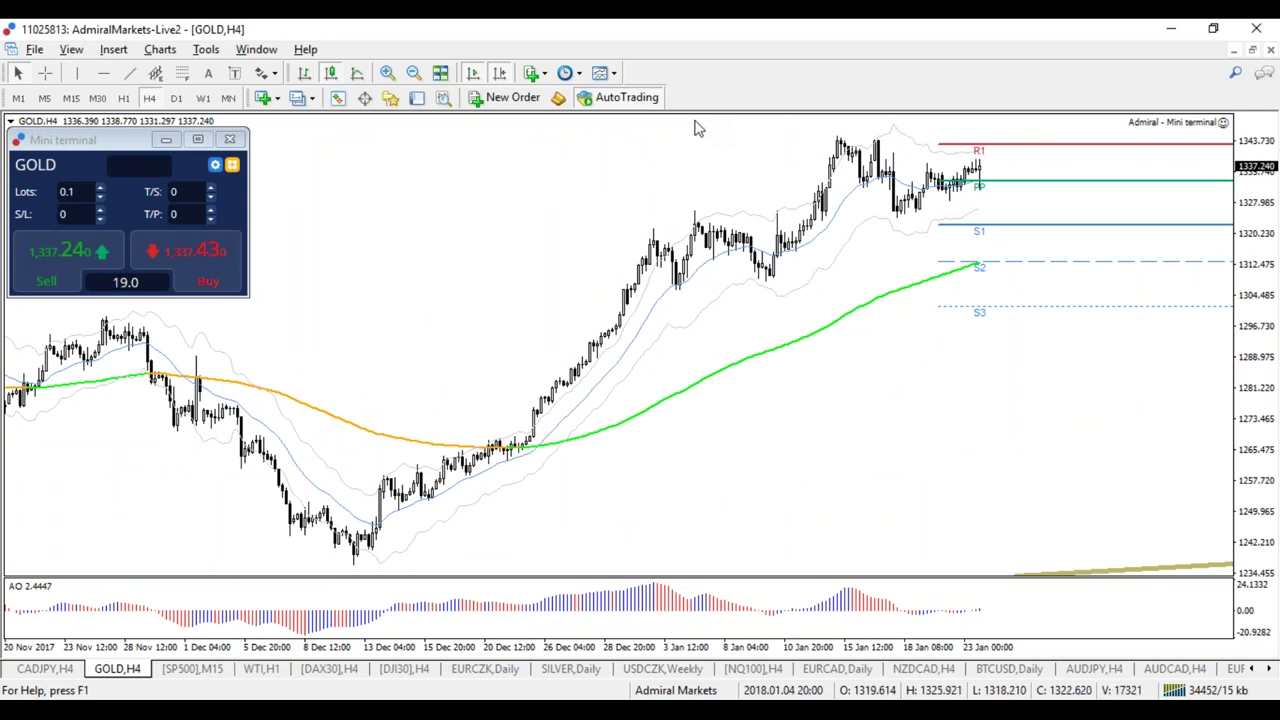
# Read the upper GOLD trendline's price near the latest candles with the crosshair on the H4 and daily timeframes
pyautogui.moveTo(1260, 255); pyautogui.dragTo(1262, 275)
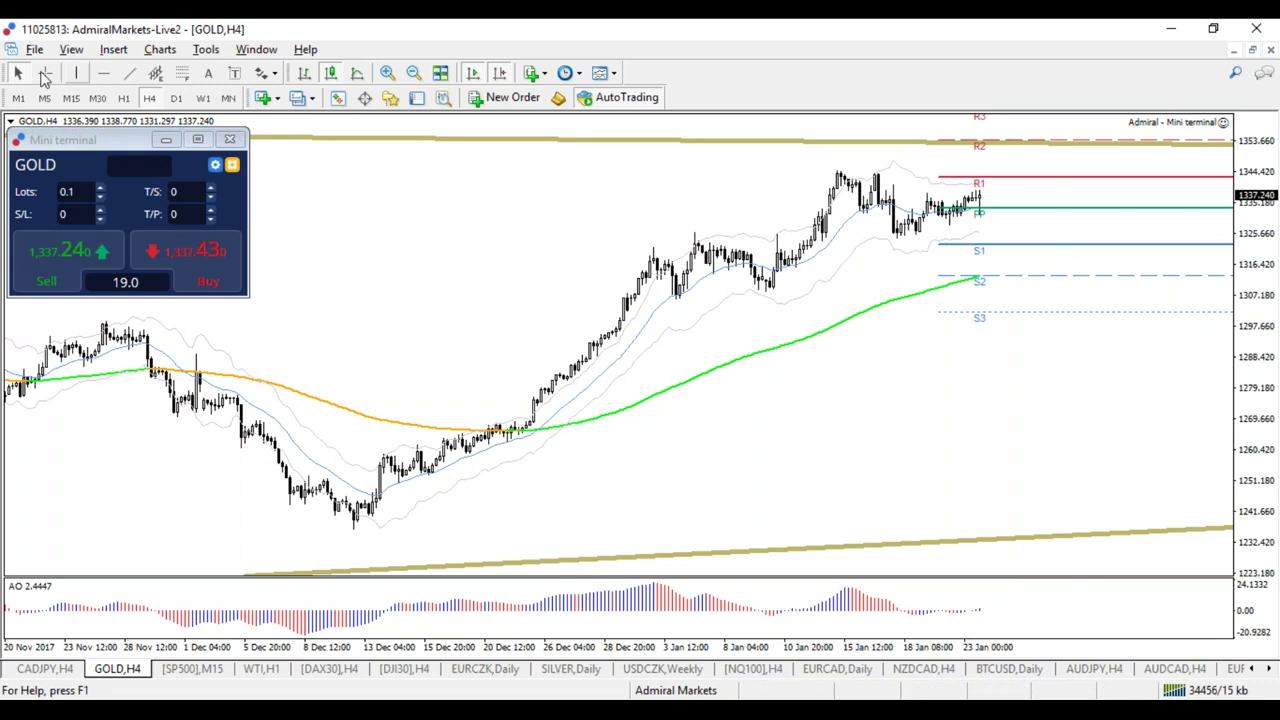
pyautogui.click(45, 74)
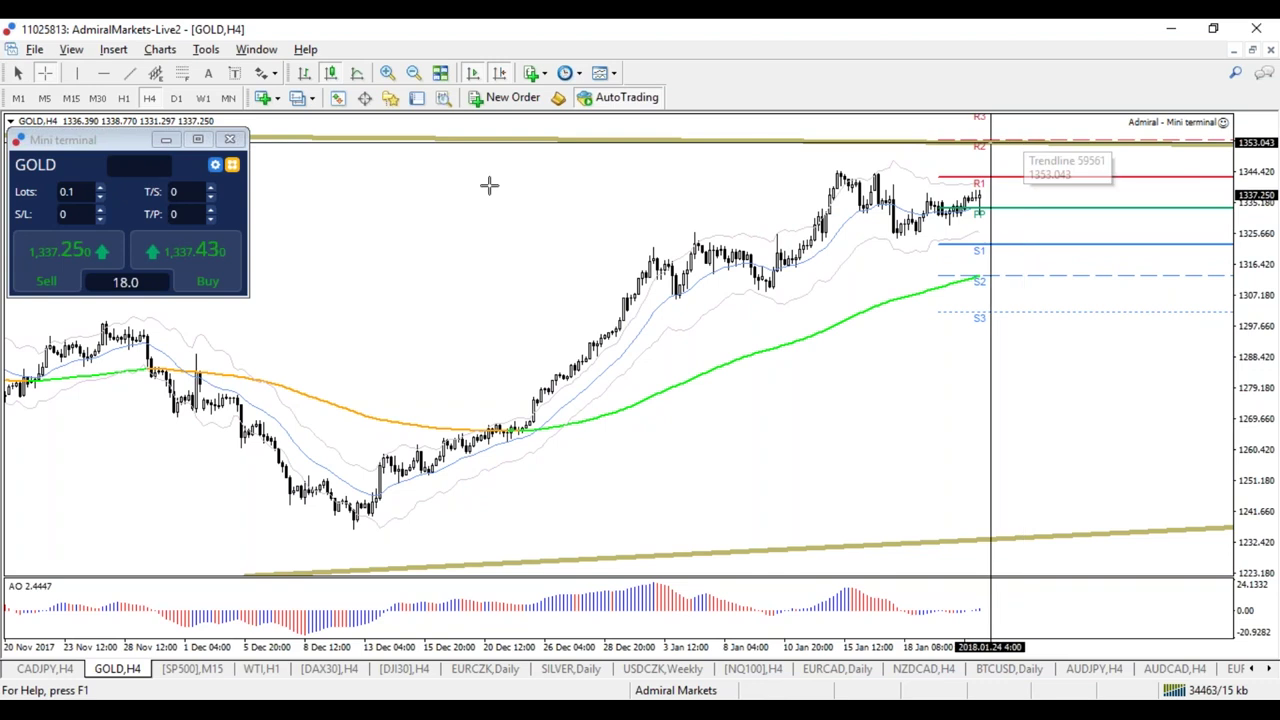
pyautogui.click(176, 97)
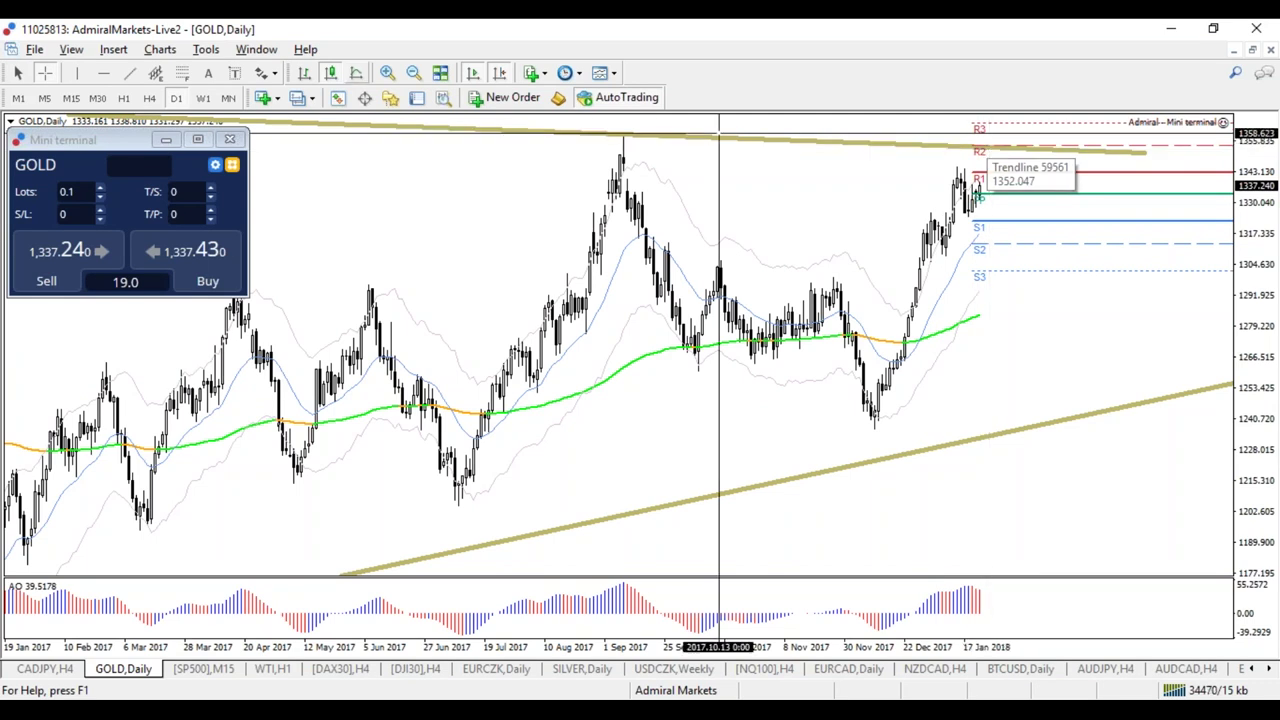
# Draw two rising trendlines on GOLD H1, one under the lows since 18 January and one along the highs, and compare the channel on H4
pyautogui.click(149, 97)
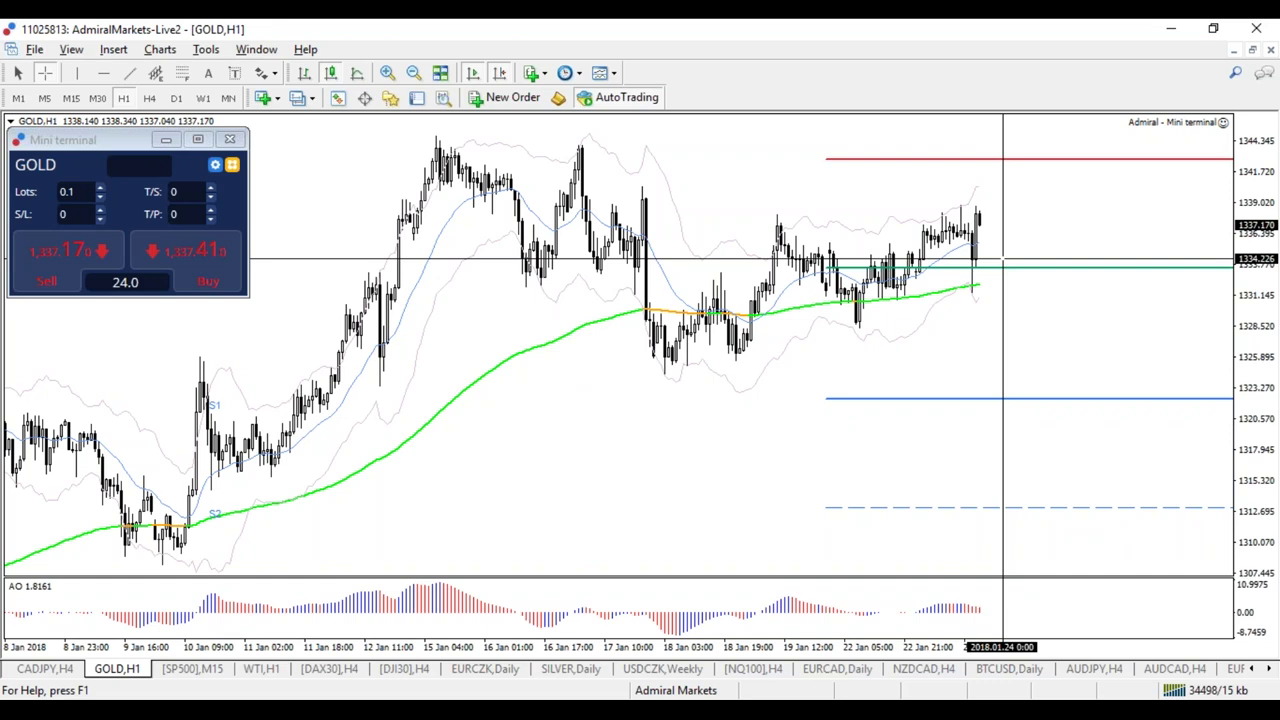
pyautogui.click(129, 73)
pyautogui.moveTo(662, 378); pyautogui.dragTo(1078, 266)
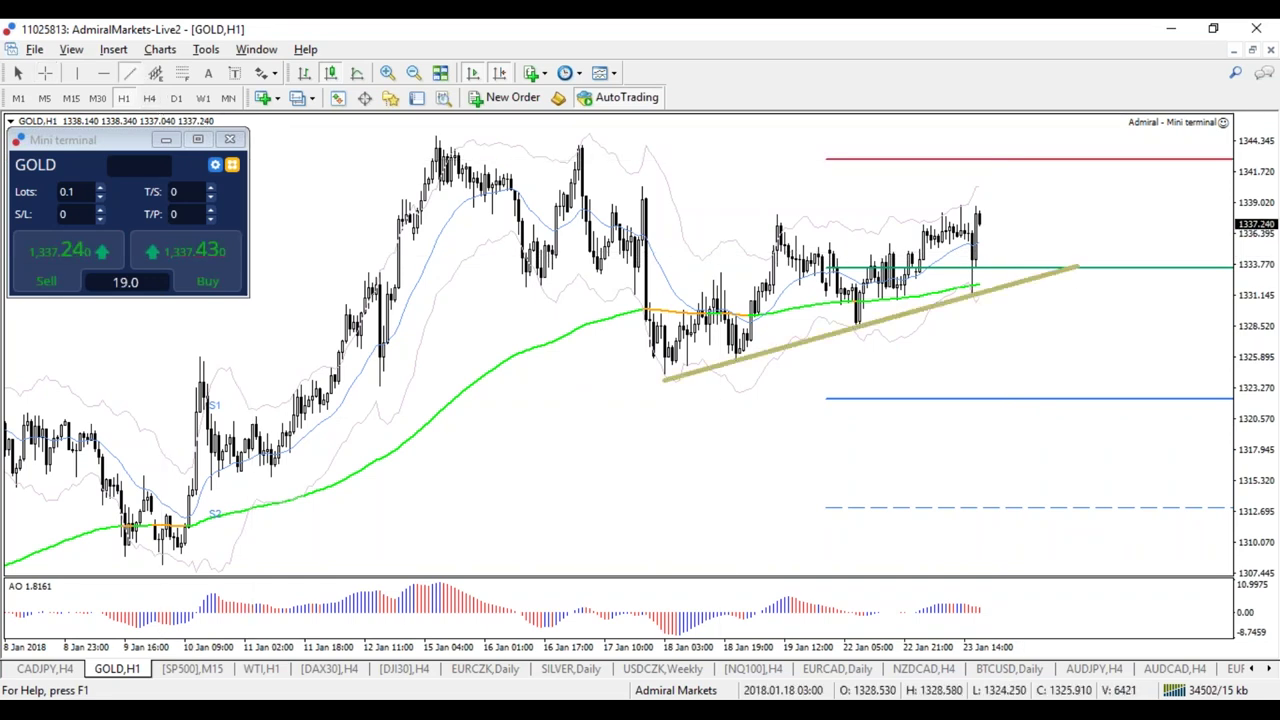
pyautogui.click(129, 73)
pyautogui.moveTo(660, 250); pyautogui.dragTo(1070, 192)
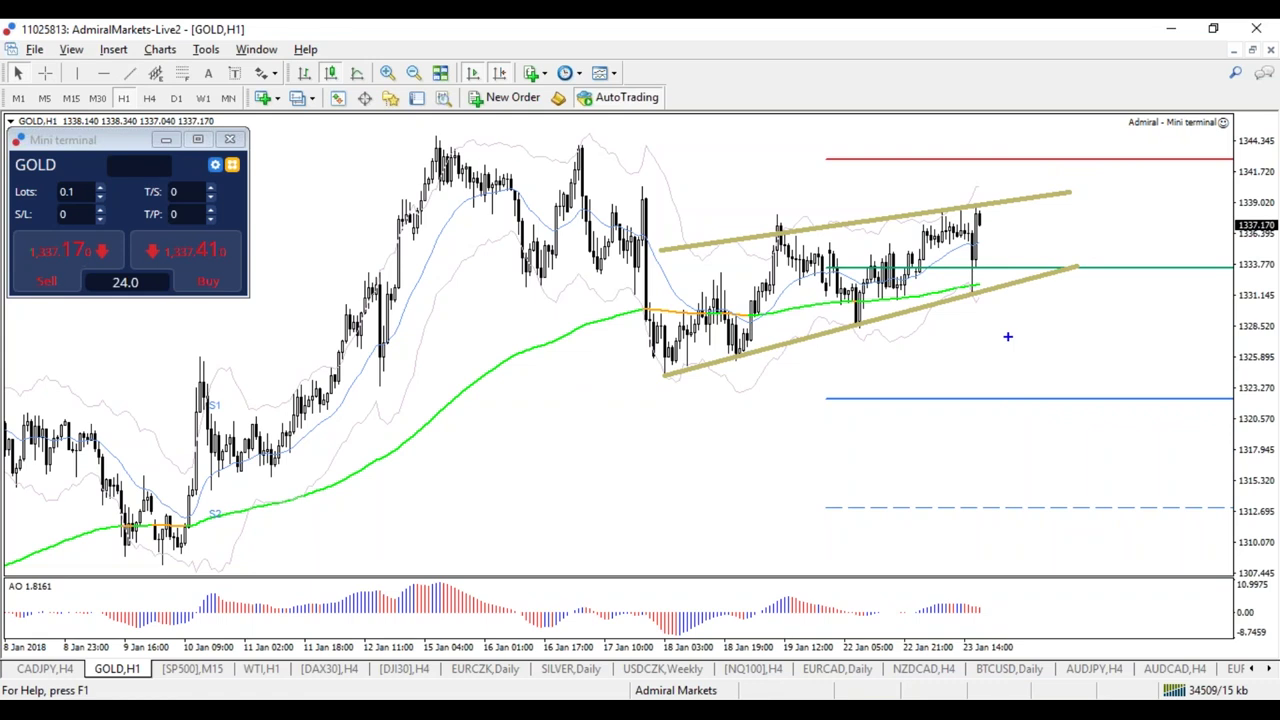
pyautogui.click(150, 99)
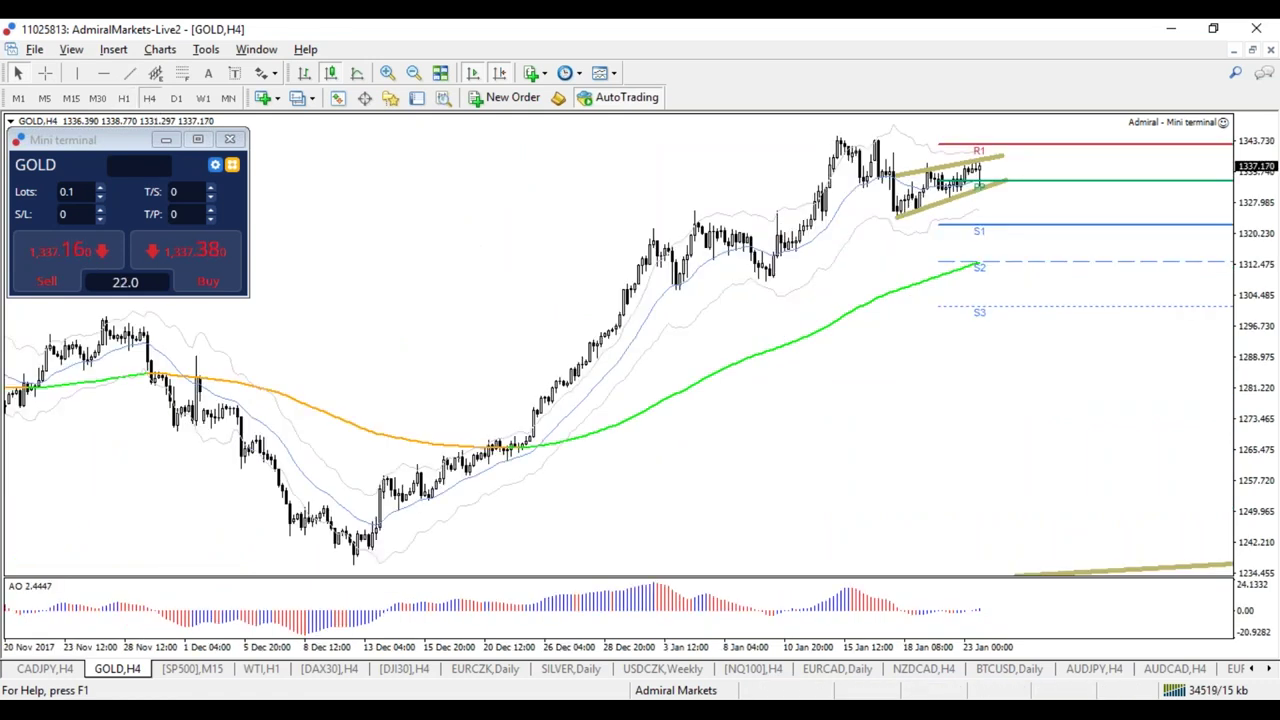
pyautogui.click(123, 98)
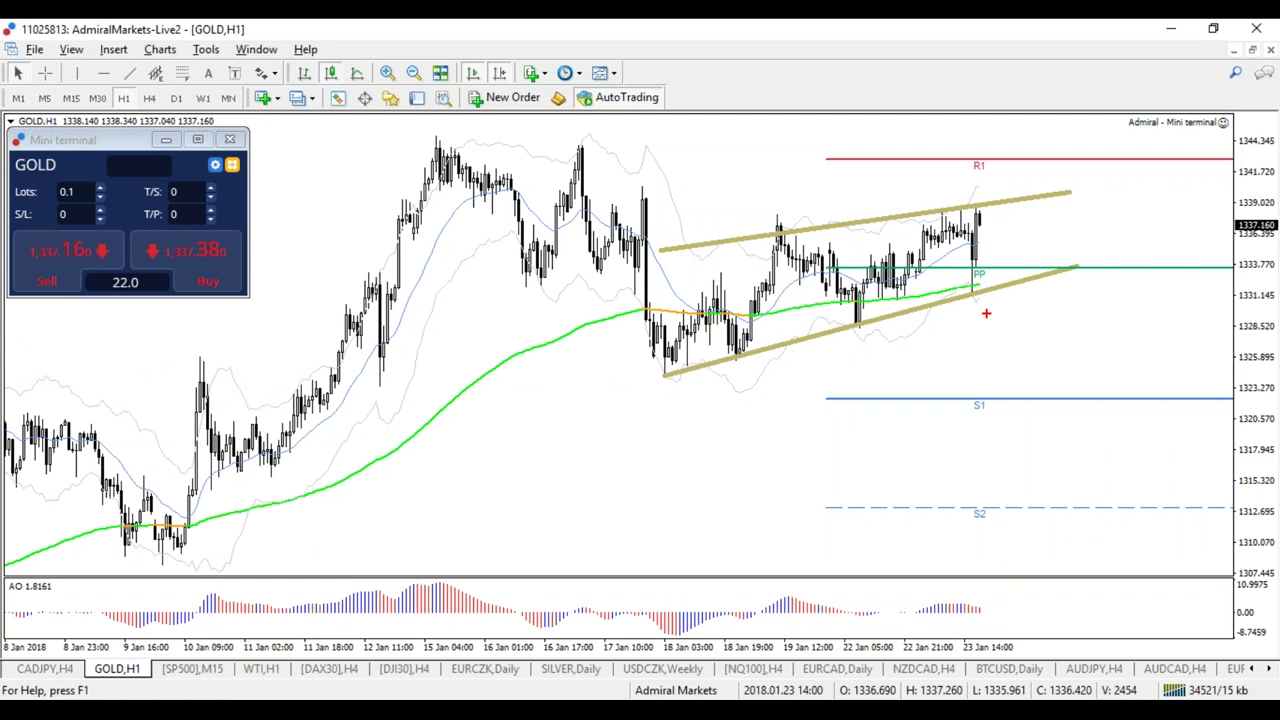
# Sketch a break below the lower GOLD H1 trendline toward S1 and the wave path from the mid-January high, and clear the sketches
pyautogui.moveTo(990, 293); pyautogui.dragTo(1046, 377)
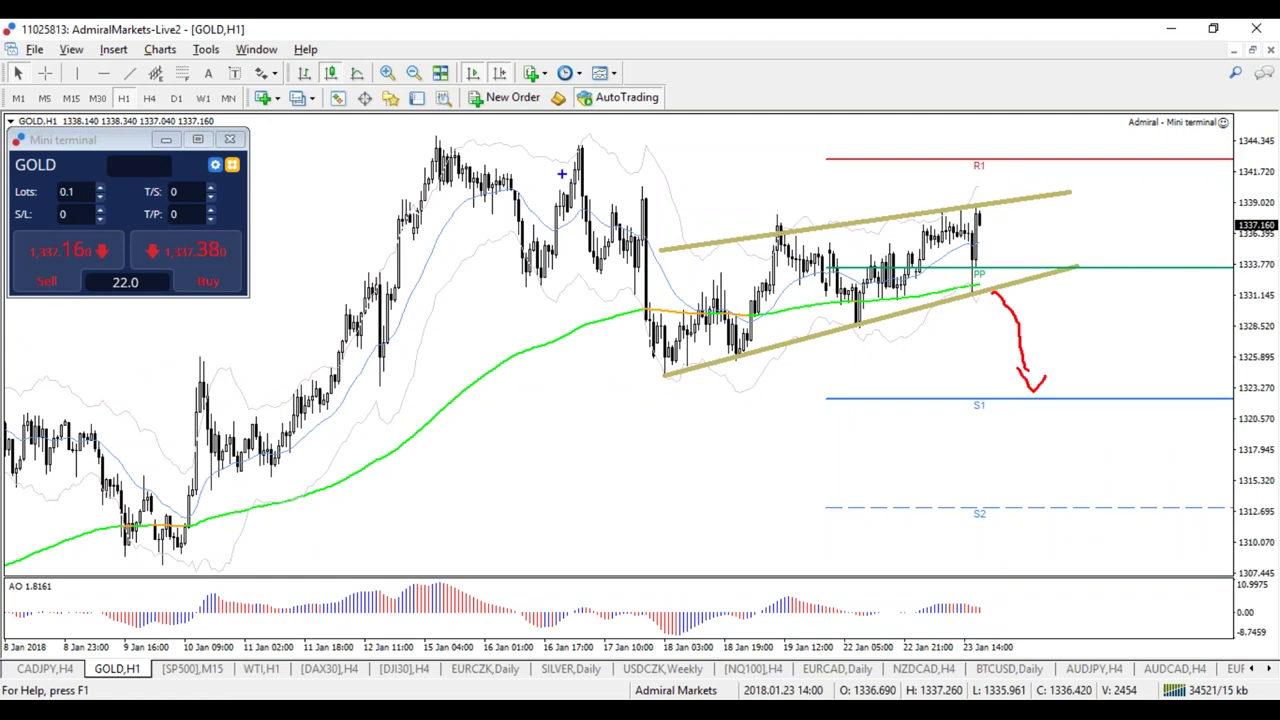
pyautogui.moveTo(442, 135)
pyautogui.mouseDown()
pyautogui.moveTo(642, 366)
pyautogui.moveTo(1028, 388)
pyautogui.moveTo(1040, 402)
pyautogui.mouseUp()
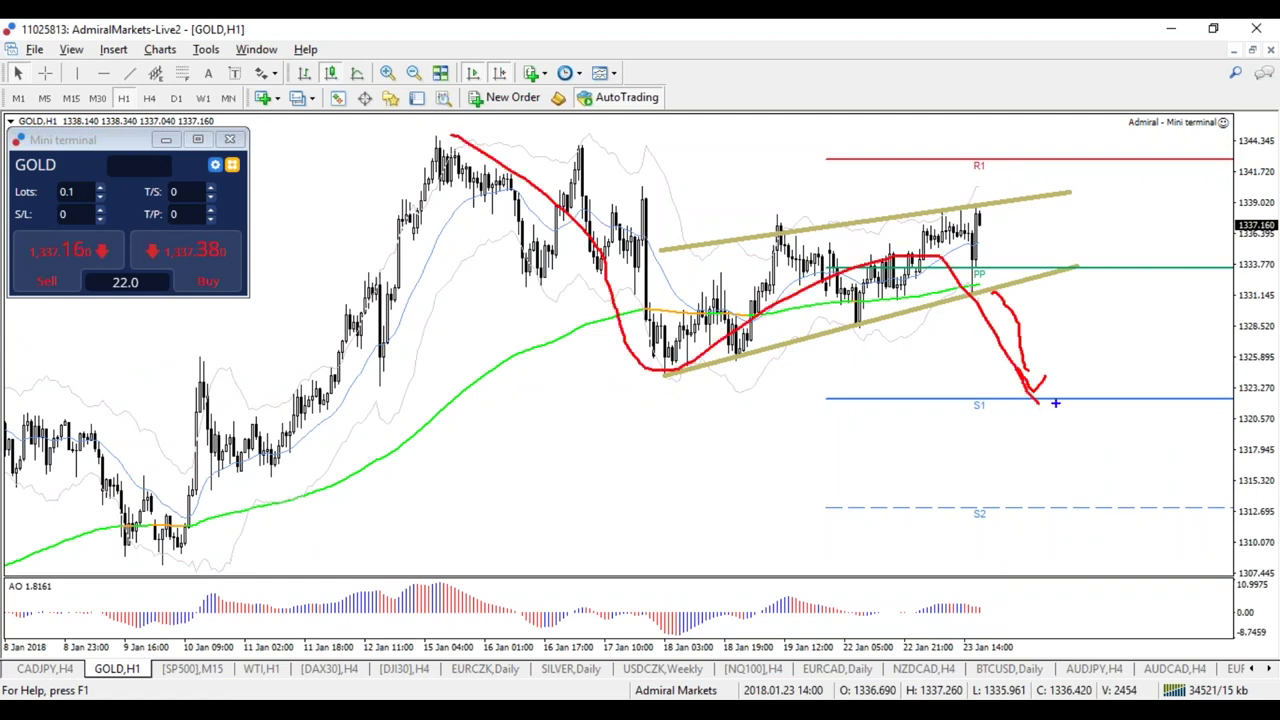
pyautogui.press('Escape')
# Switch GOLD to H4, sketch a drop out of the rising channel toward S2, clear it, and return to H1
pyautogui.click(149, 98)
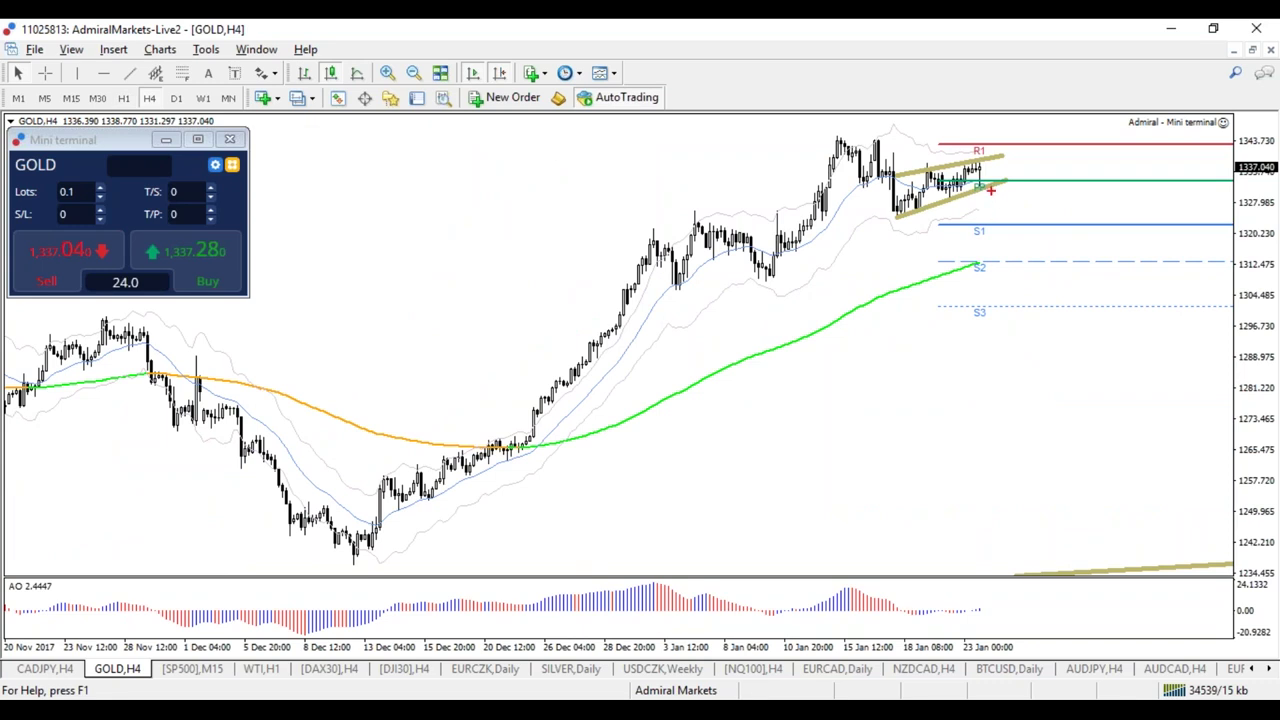
pyautogui.moveTo(993, 188)
pyautogui.mouseDown()
pyautogui.moveTo(1001, 250)
pyautogui.moveTo(1021, 252)
pyautogui.mouseUp()
pyautogui.press('Escape')
pyautogui.click(123, 97)
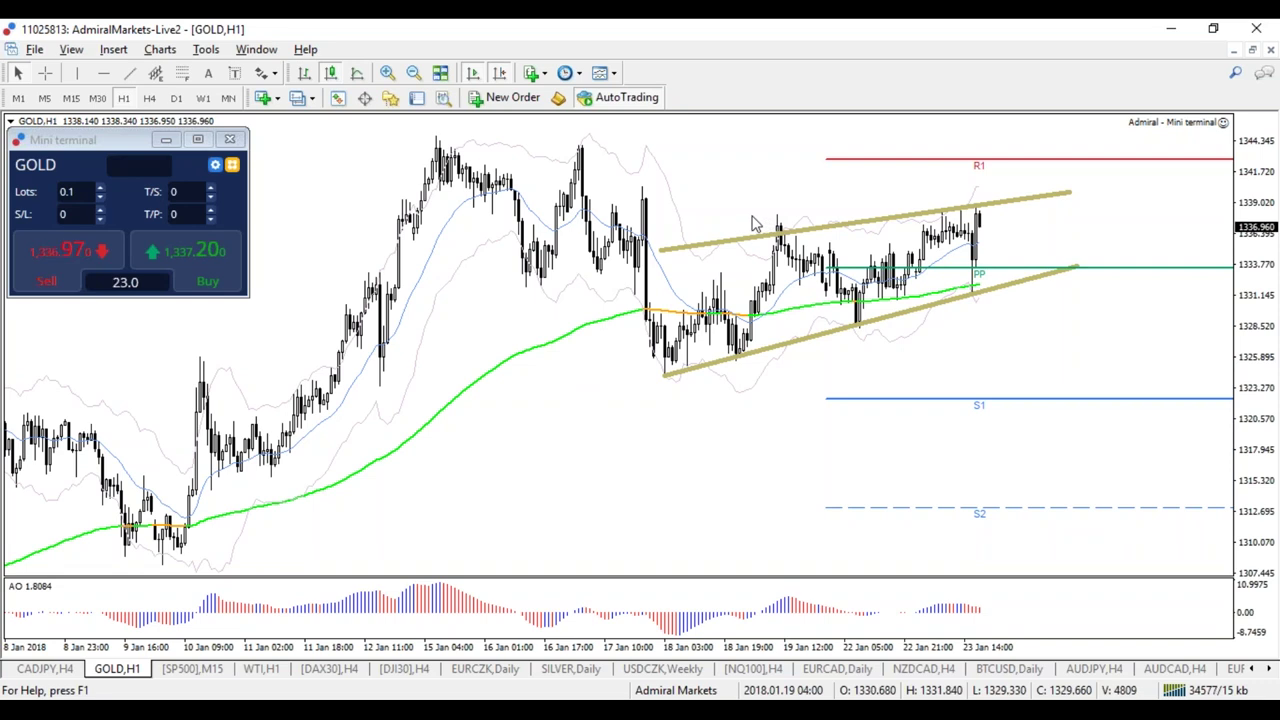
# Inspect the PP level on GOLD H1 with the crosshair, mark the support beneath the latest candles in red, and erase the markings
pyautogui.middleClick(984, 273)
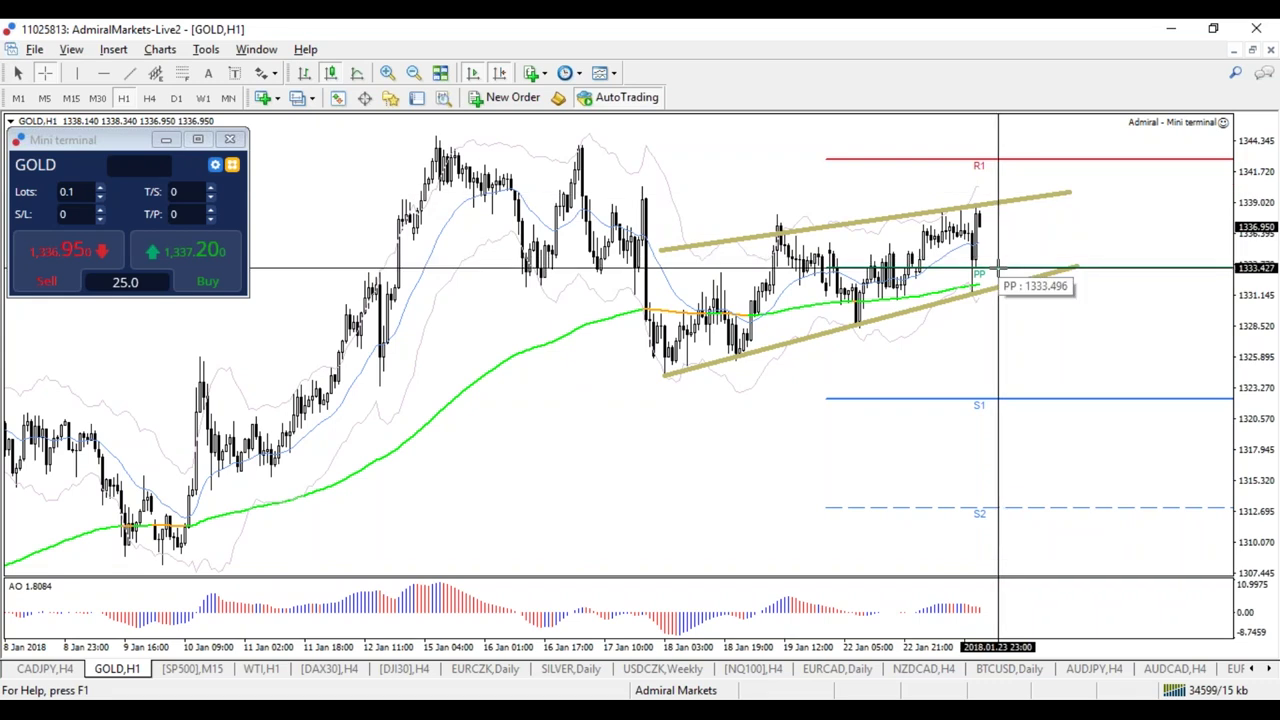
pyautogui.moveTo(990, 294)
pyautogui.mouseDown()
pyautogui.moveTo(822, 293)
pyautogui.moveTo(880, 301)
pyautogui.mouseUp()
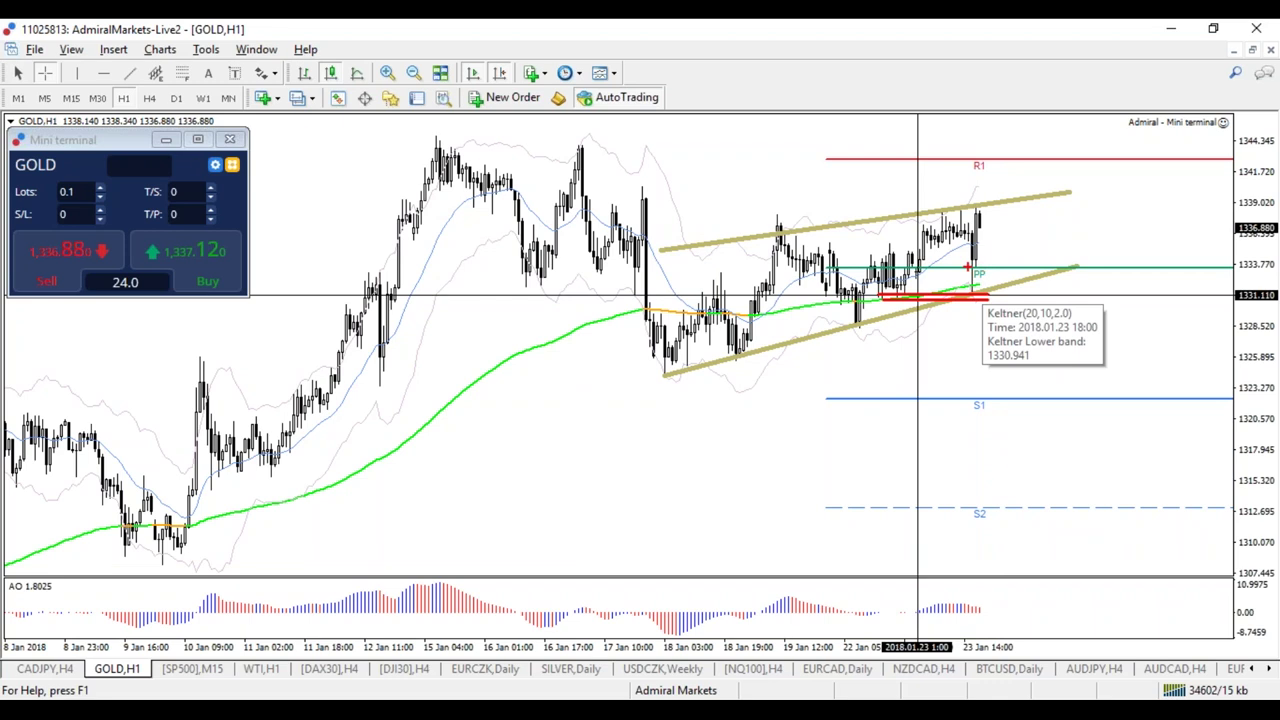
pyautogui.moveTo(979, 216); pyautogui.dragTo(1002, 260)
pyautogui.press('BackSpace')
pyautogui.press('BackSpace')
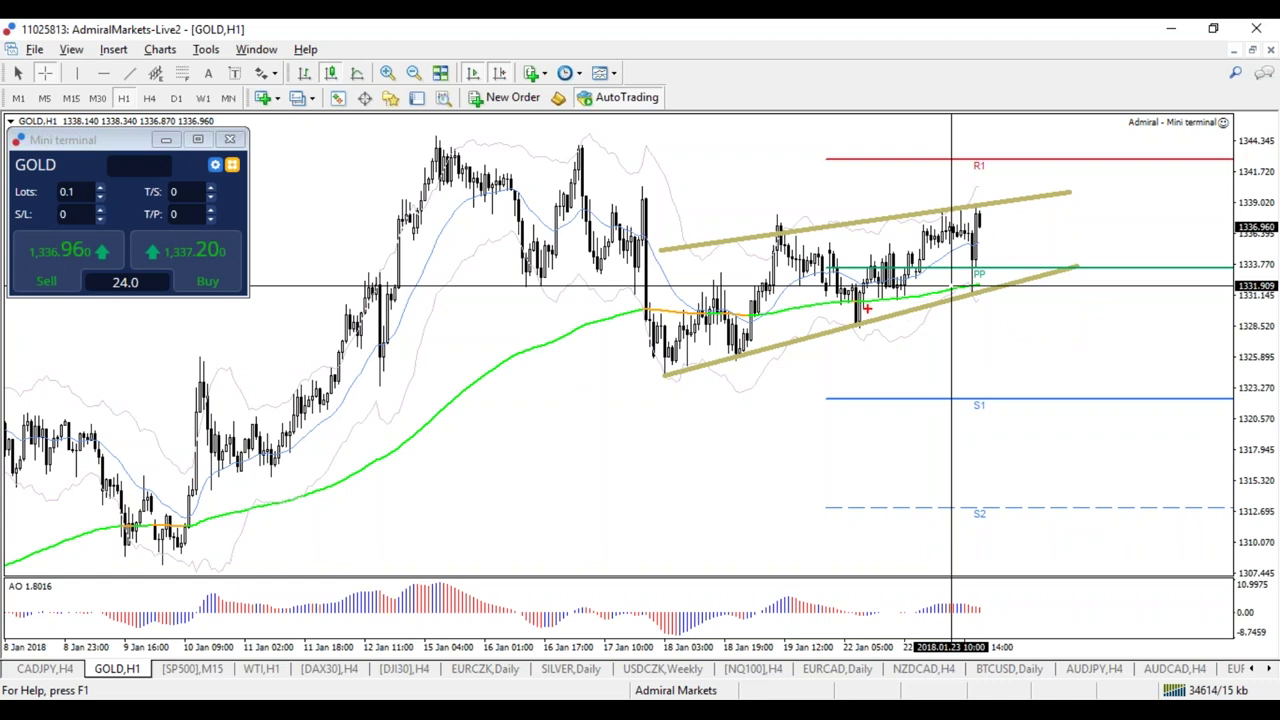
# Sketch GOLD H1 scenarios for a break below the blue-marked 22 January lows toward S1 and a breakout above R1, clearing each one
pyautogui.moveTo(852, 325); pyautogui.dragTo(1032, 299)
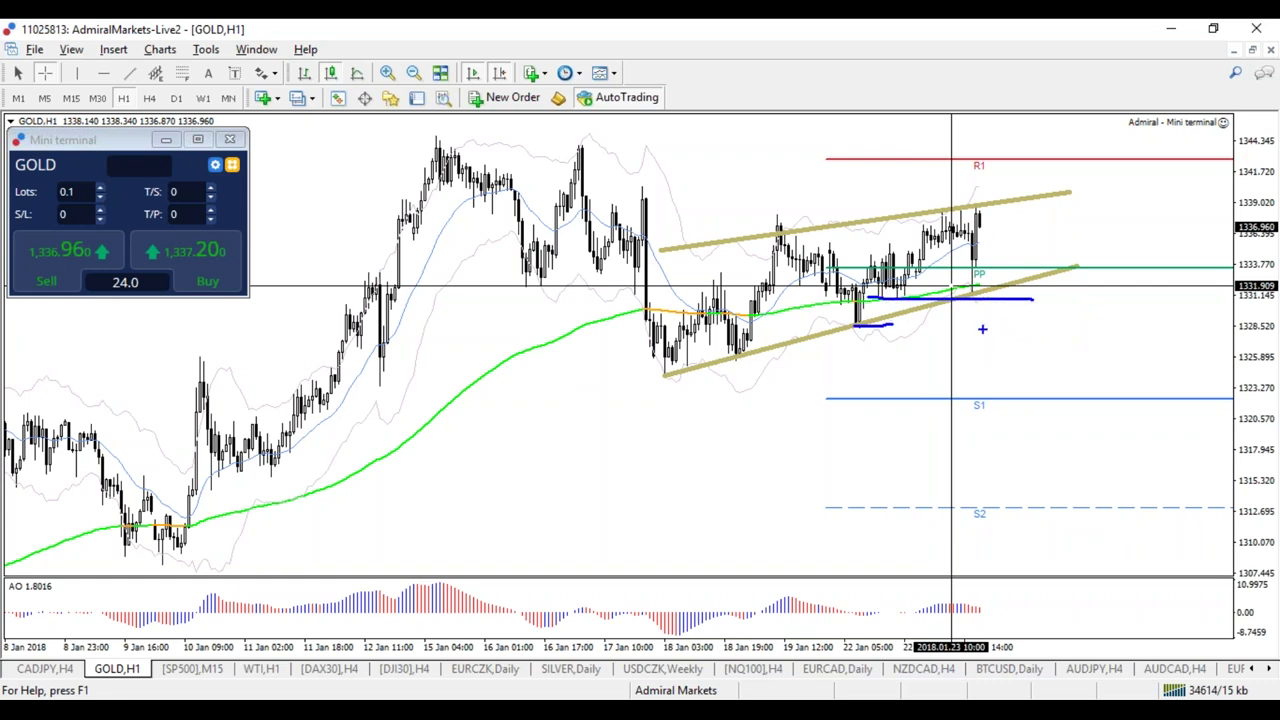
pyautogui.press('r')
pyautogui.moveTo(1002, 287)
pyautogui.mouseDown()
pyautogui.moveTo(1030, 380)
pyautogui.moveTo(1020, 384)
pyautogui.mouseUp()
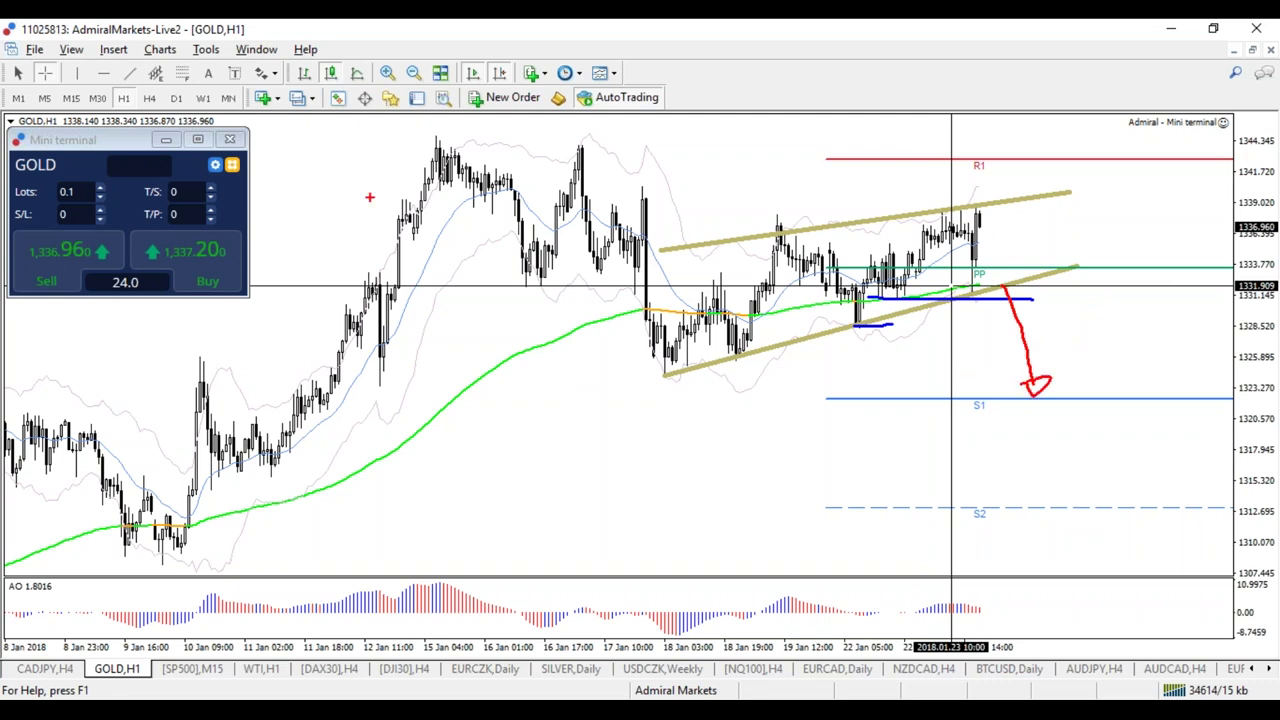
pyautogui.moveTo(286, 120); pyautogui.dragTo(1128, 100)
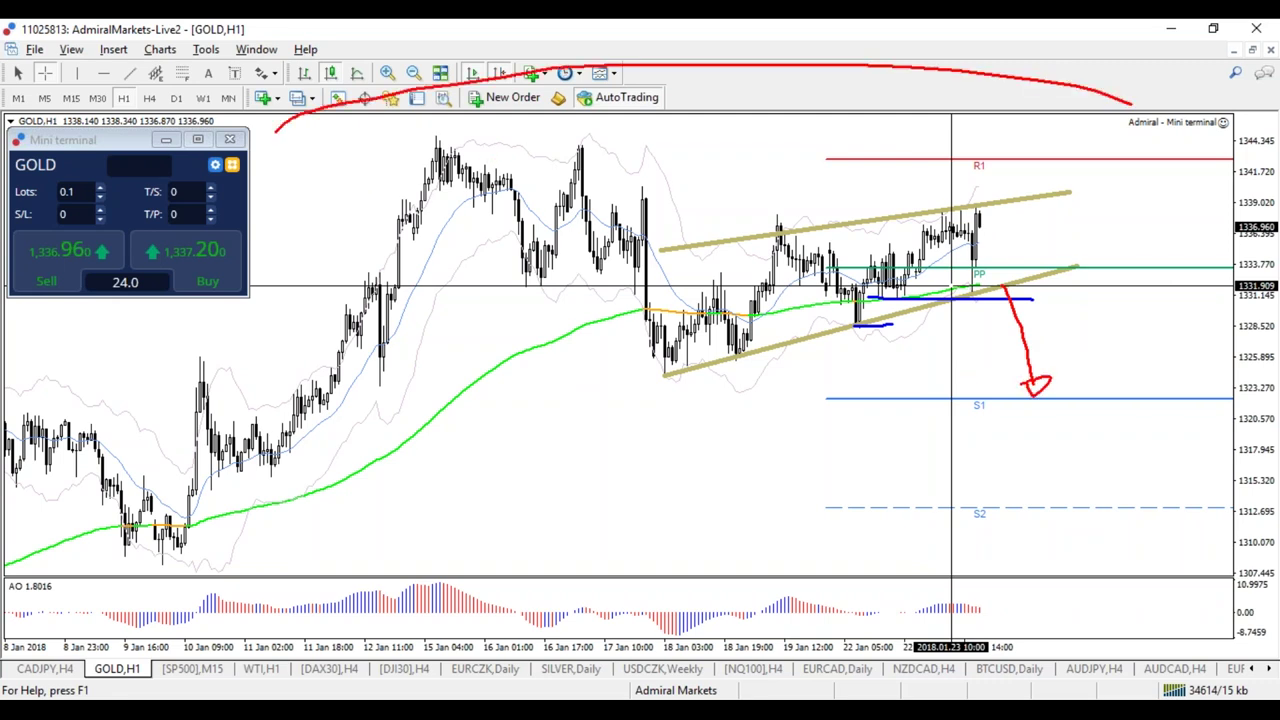
pyautogui.moveTo(330, 140); pyautogui.dragTo(1120, 125)
pyautogui.press('Escape')
pyautogui.moveTo(986, 207)
pyautogui.mouseDown()
pyautogui.moveTo(990, 132)
pyautogui.moveTo(953, 142)
pyautogui.mouseUp()
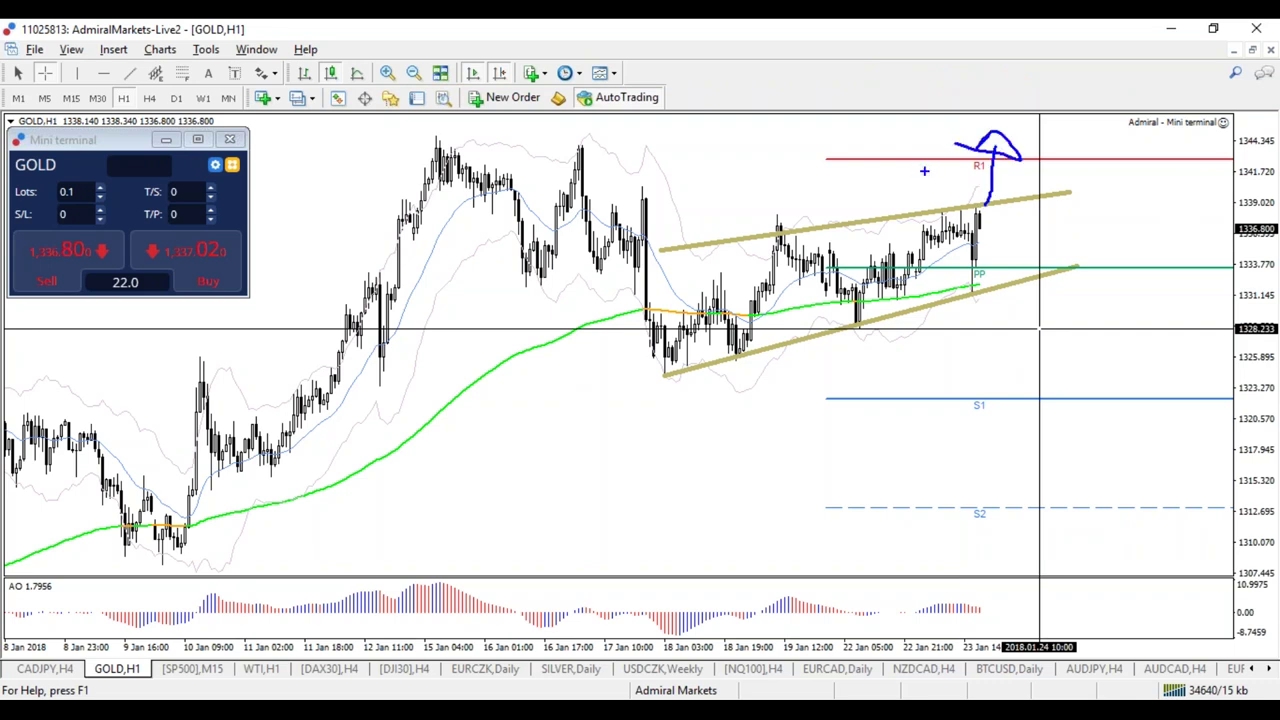
pyautogui.press('Escape')
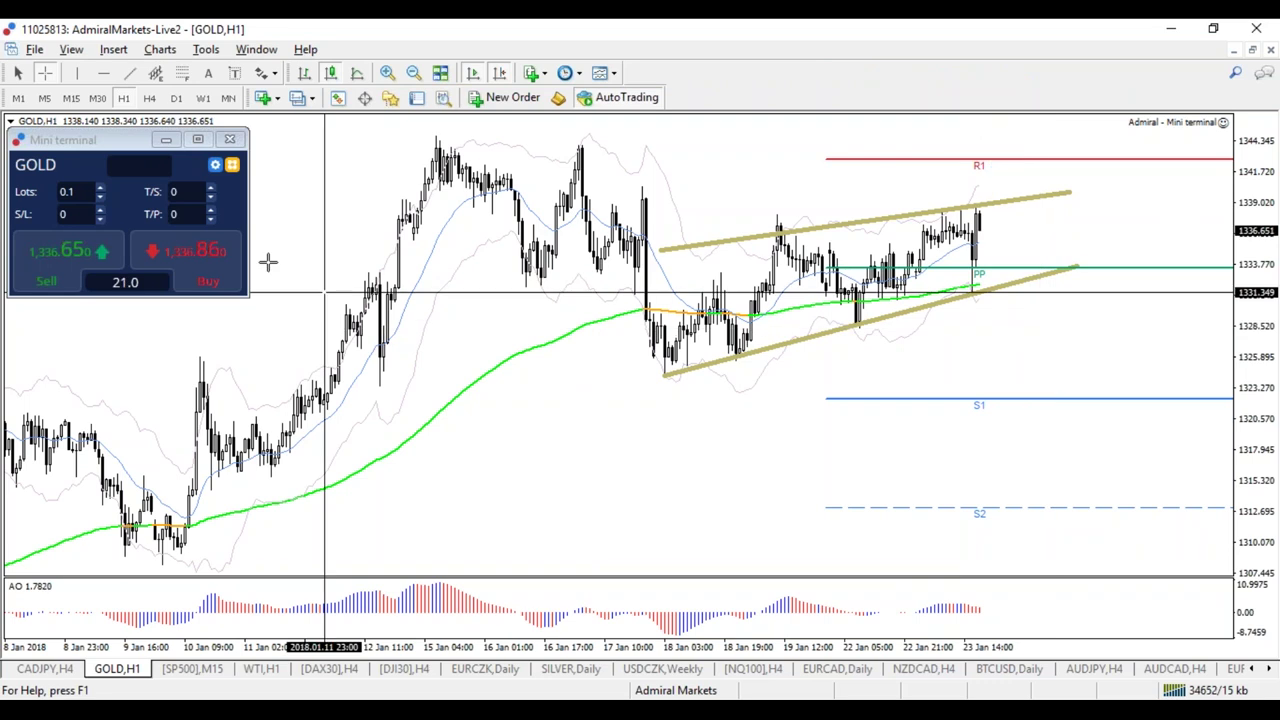
# Switch GOLD to the daily timeframe, check the upper trendline with the crosshair, and place a horizontal line at the mid-January high
pyautogui.click(149, 97)
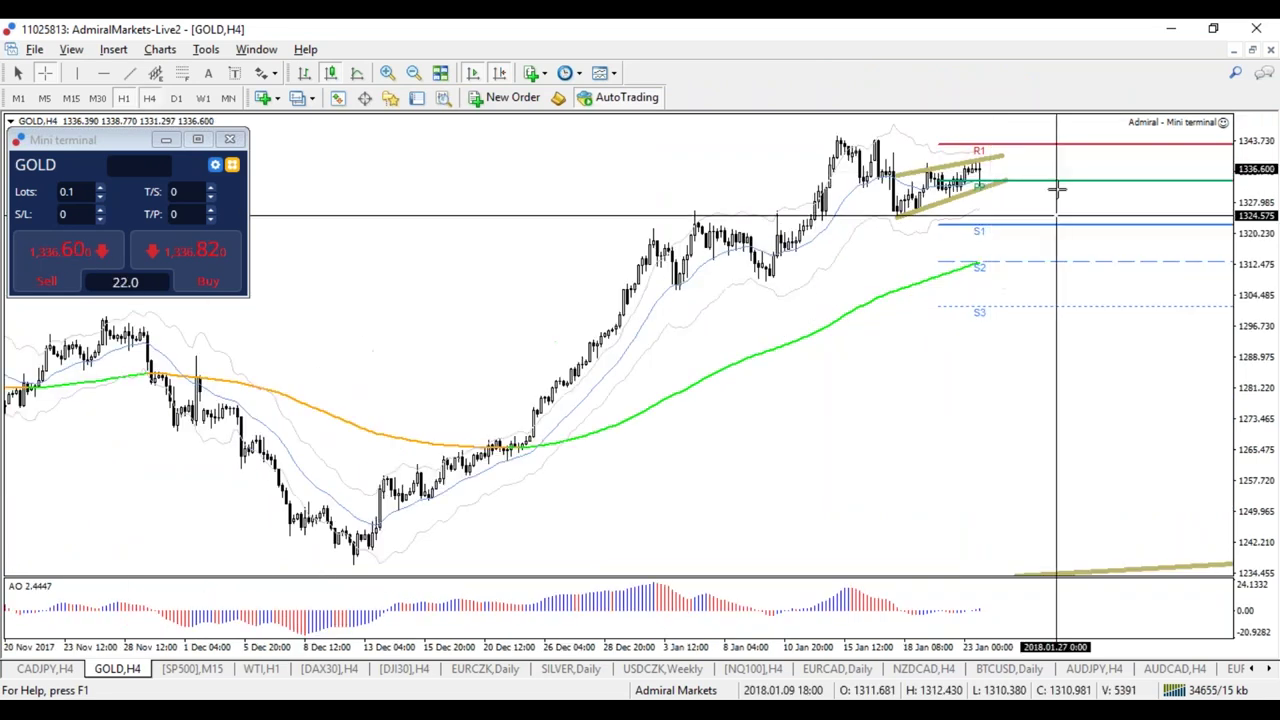
pyautogui.click(176, 97)
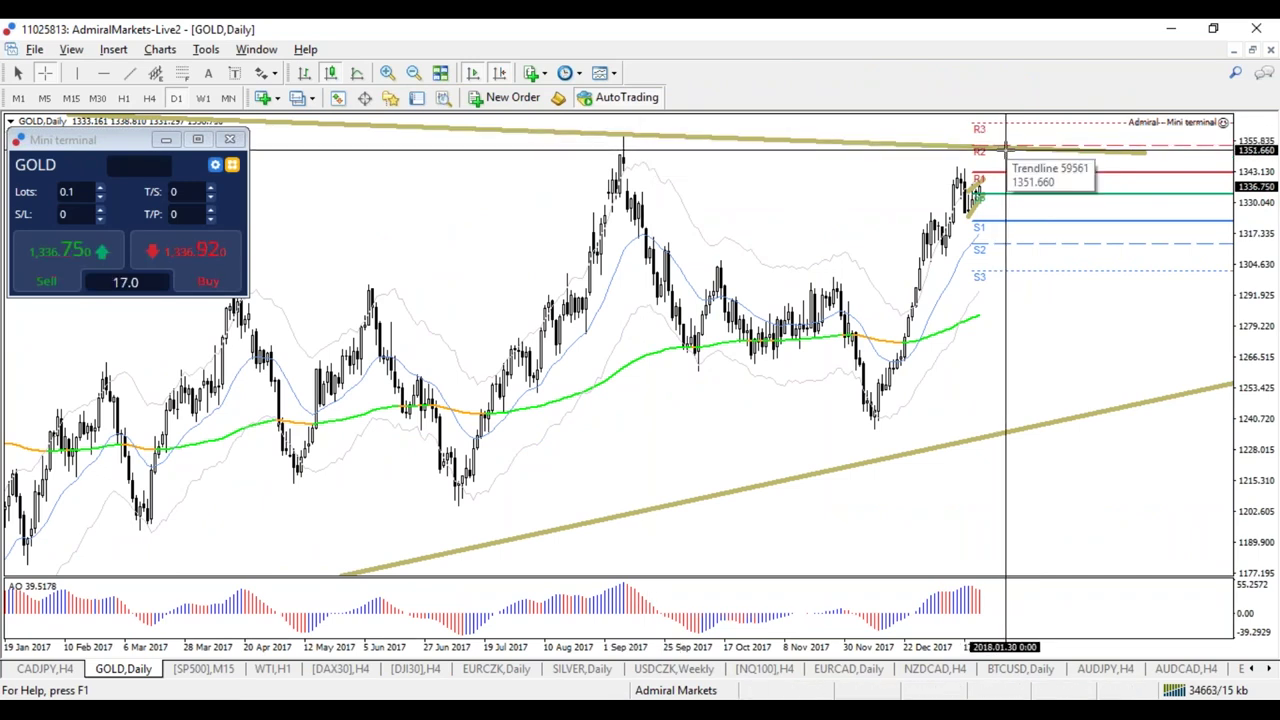
pyautogui.press('Escape')
pyautogui.press('+')
pyautogui.press('+')
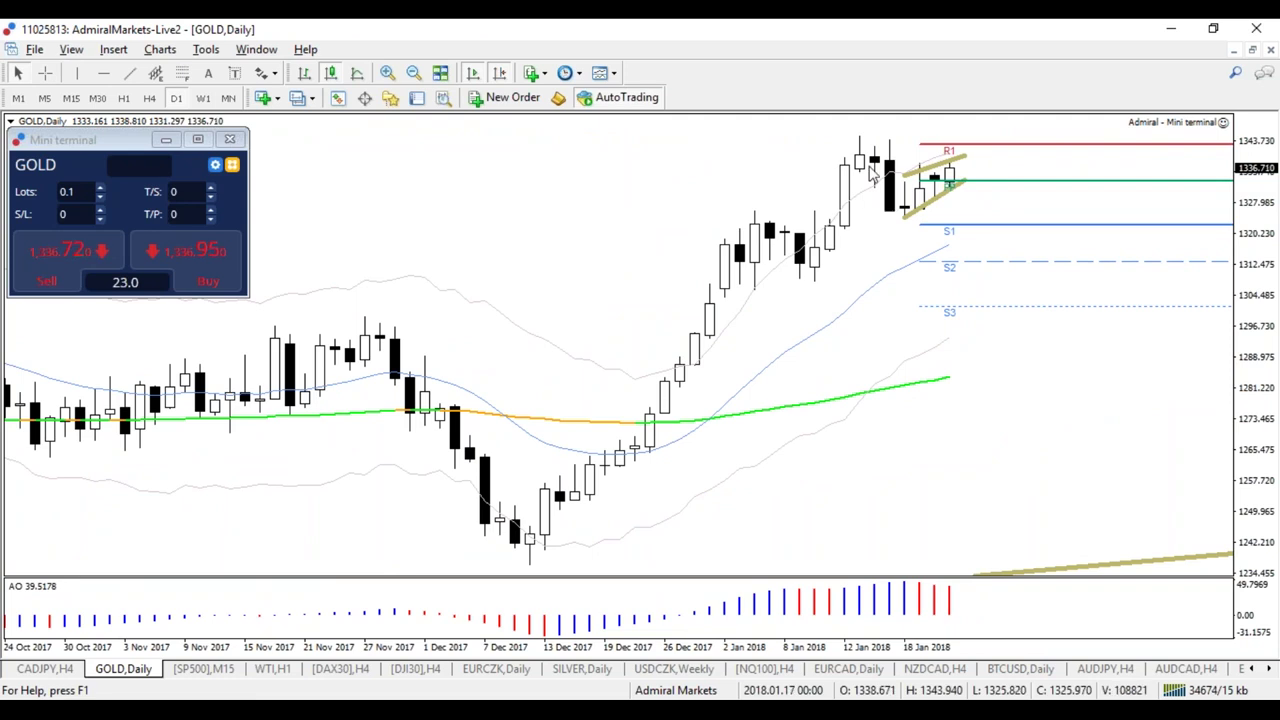
pyautogui.moveTo(884, 185)
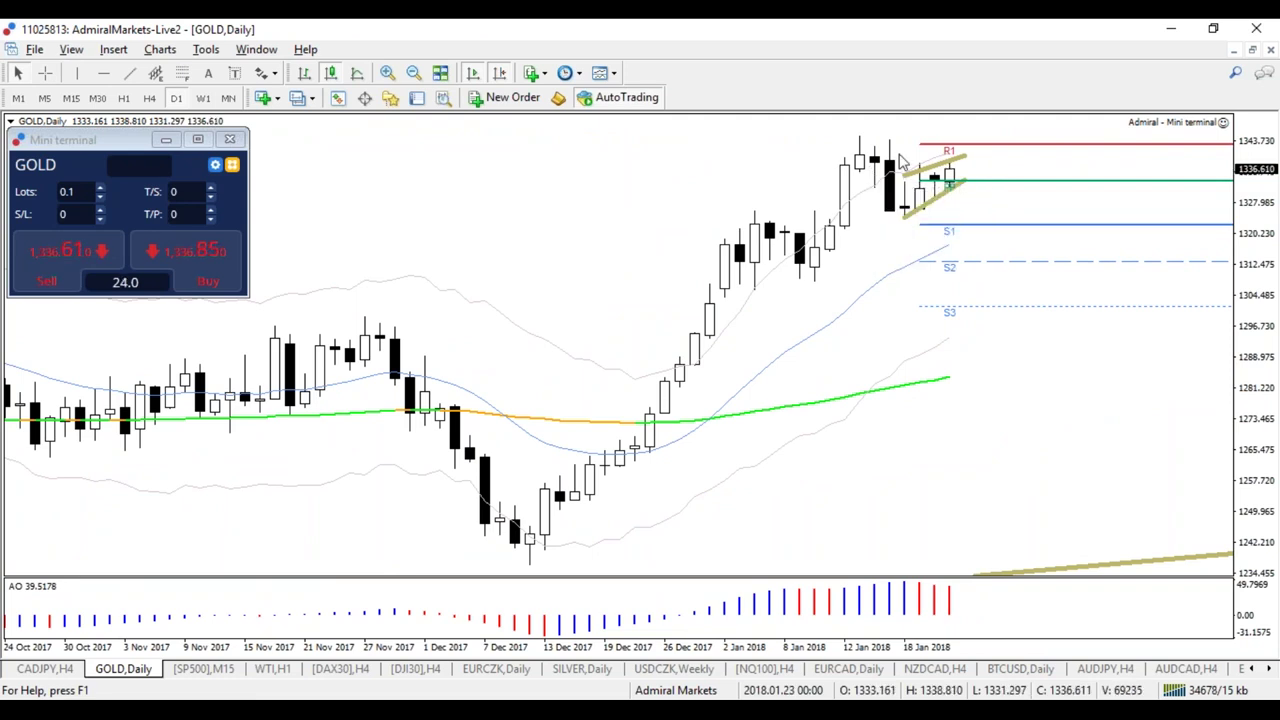
pyautogui.click(103, 73)
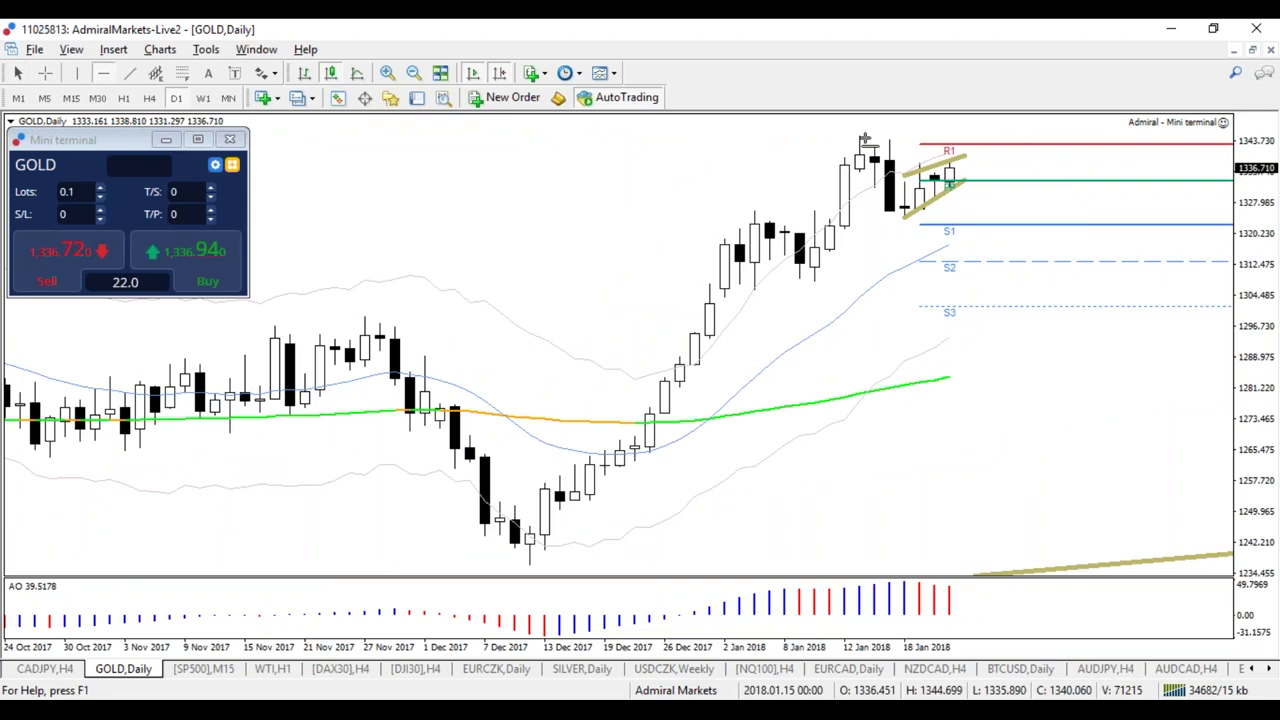
pyautogui.click(865, 138)
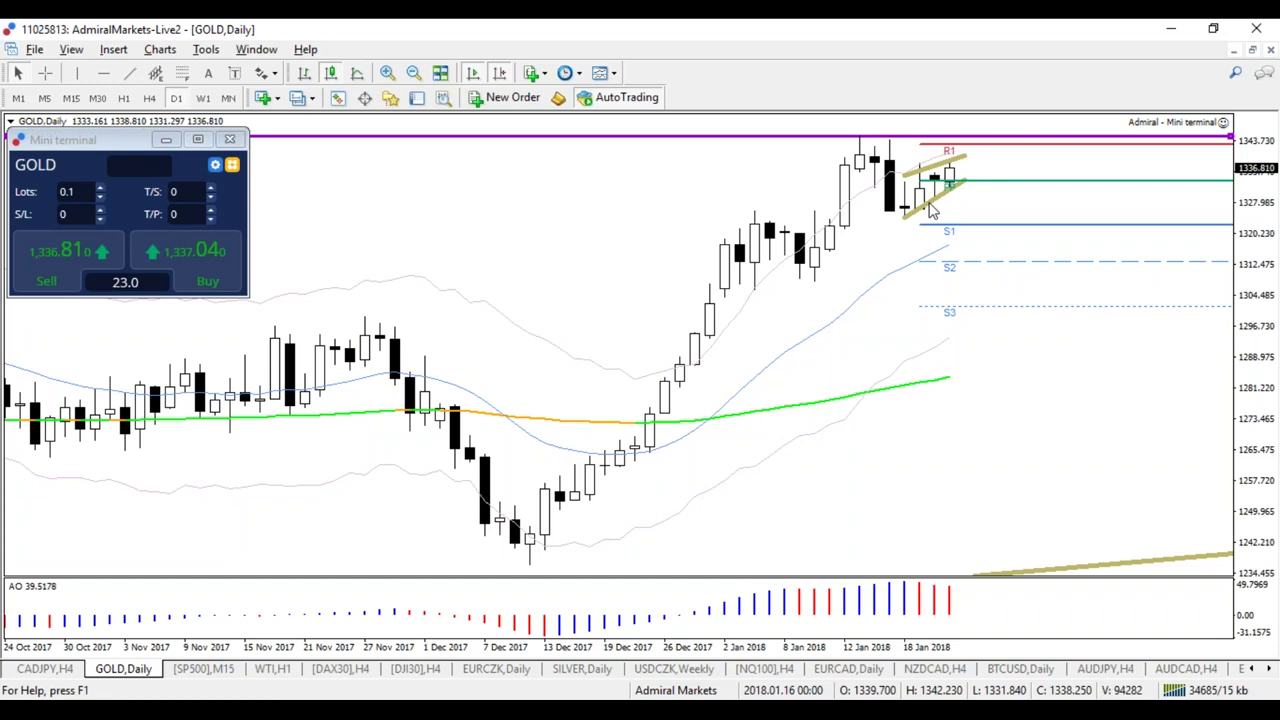
pyautogui.moveTo(960, 176)
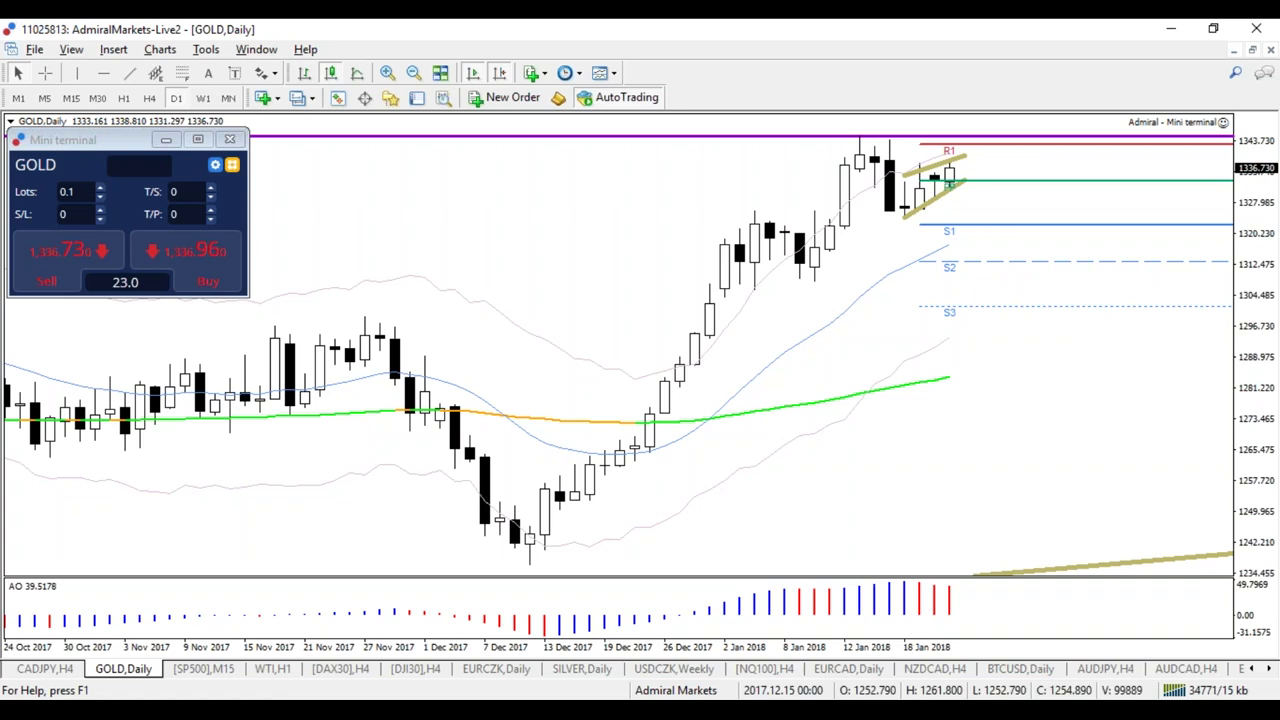
# Switch to the Chrome browser and close the enlarged GBP/USD wave chart on the Admiral Markets article
pyautogui.click(440, 640)
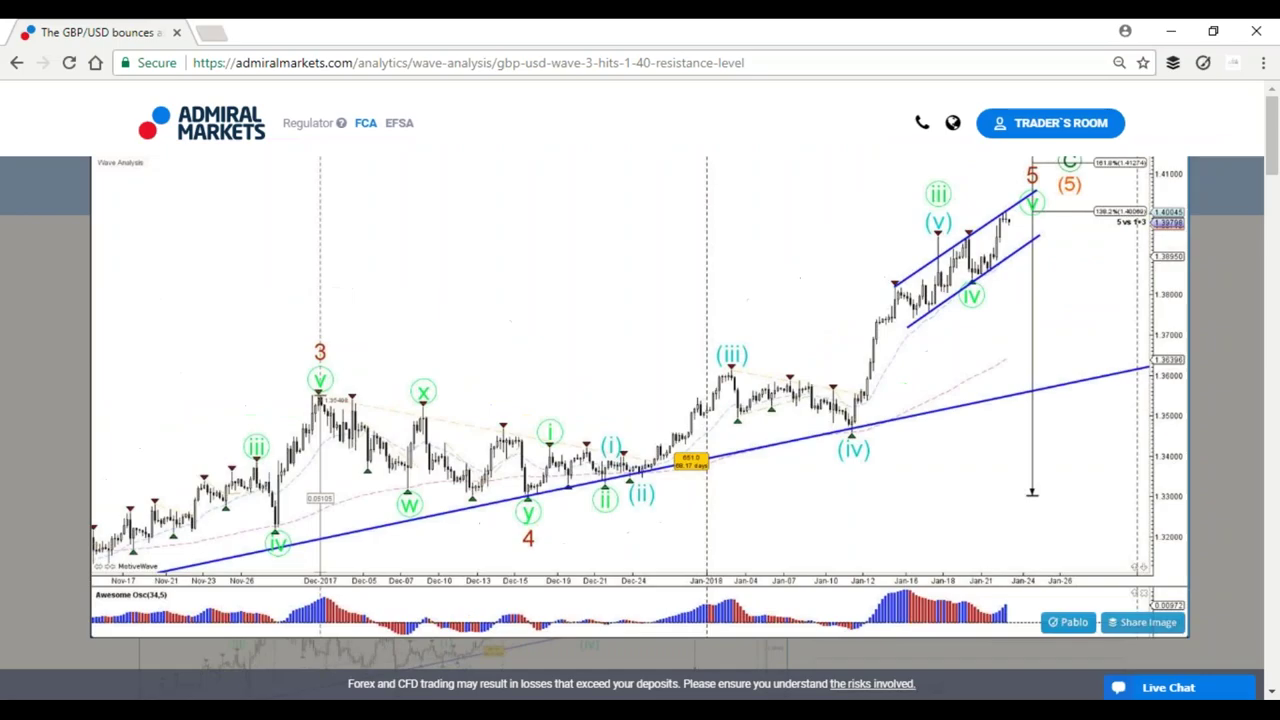
pyautogui.click(824, 384)
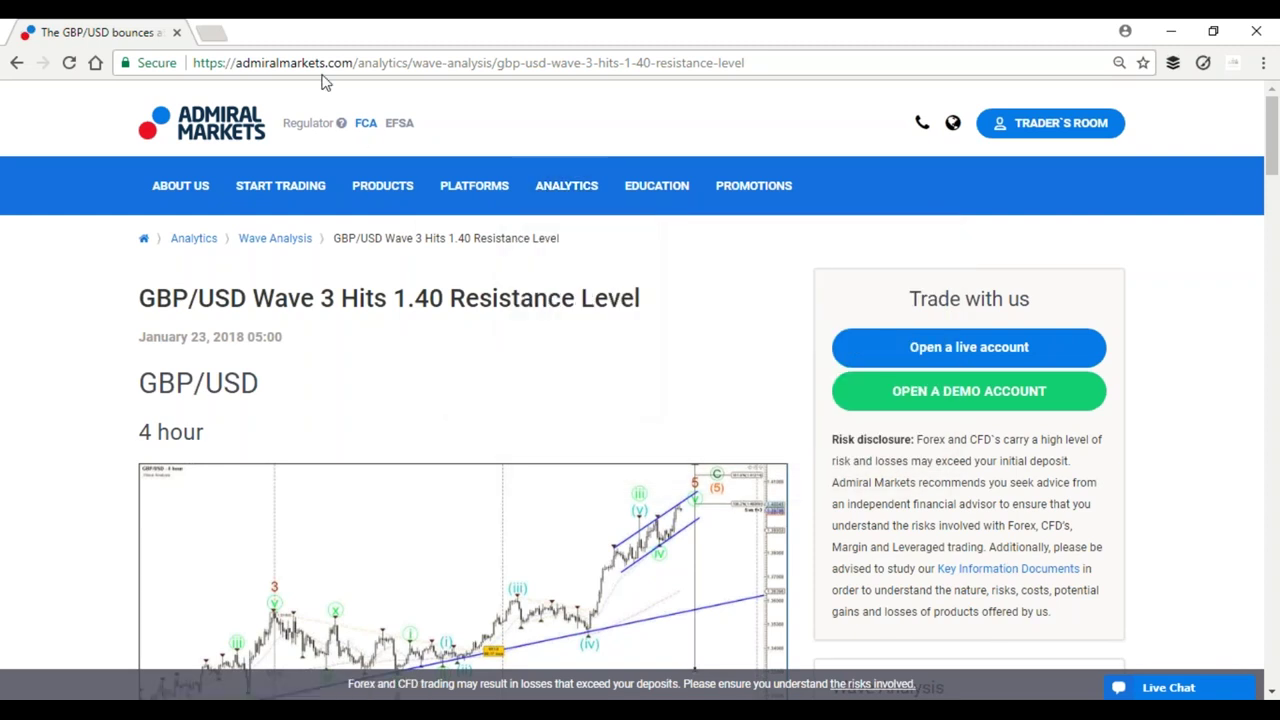
# Open the Forex & CFD Webinars page on the Admiral Markets site and look through the scheduled sessions
pyautogui.moveTo(553, 192)
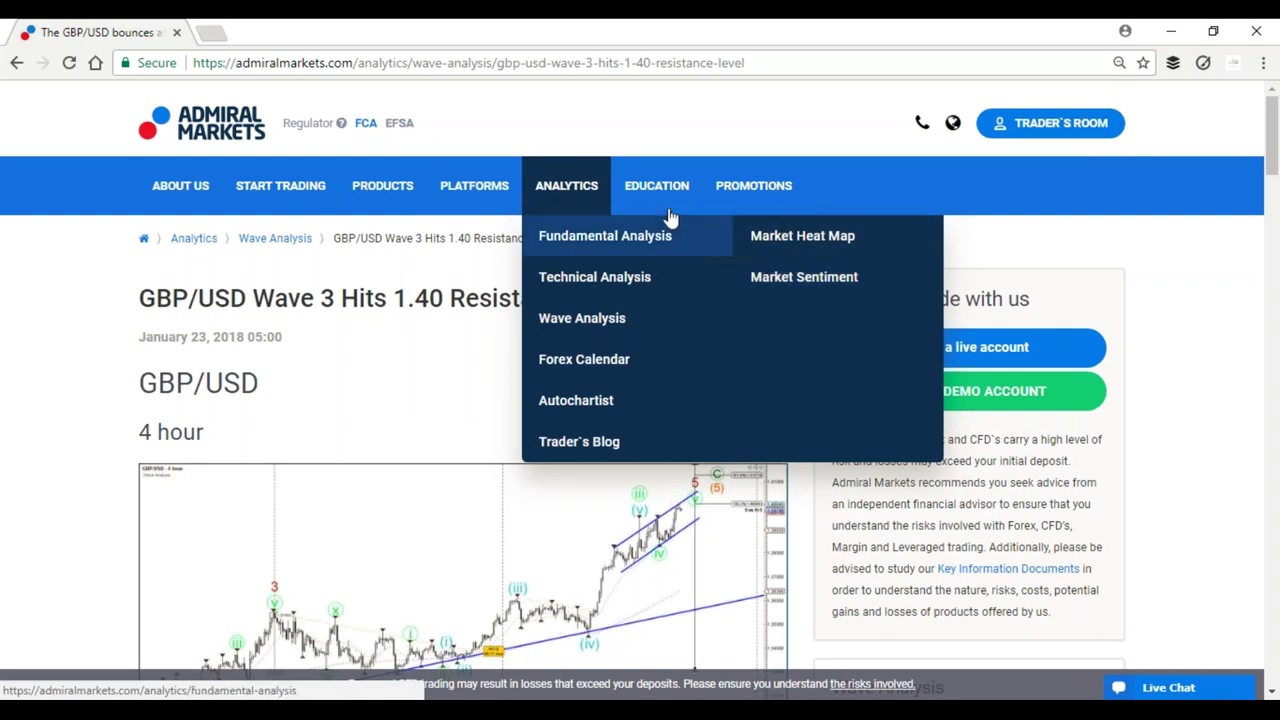
pyautogui.moveTo(663, 205)
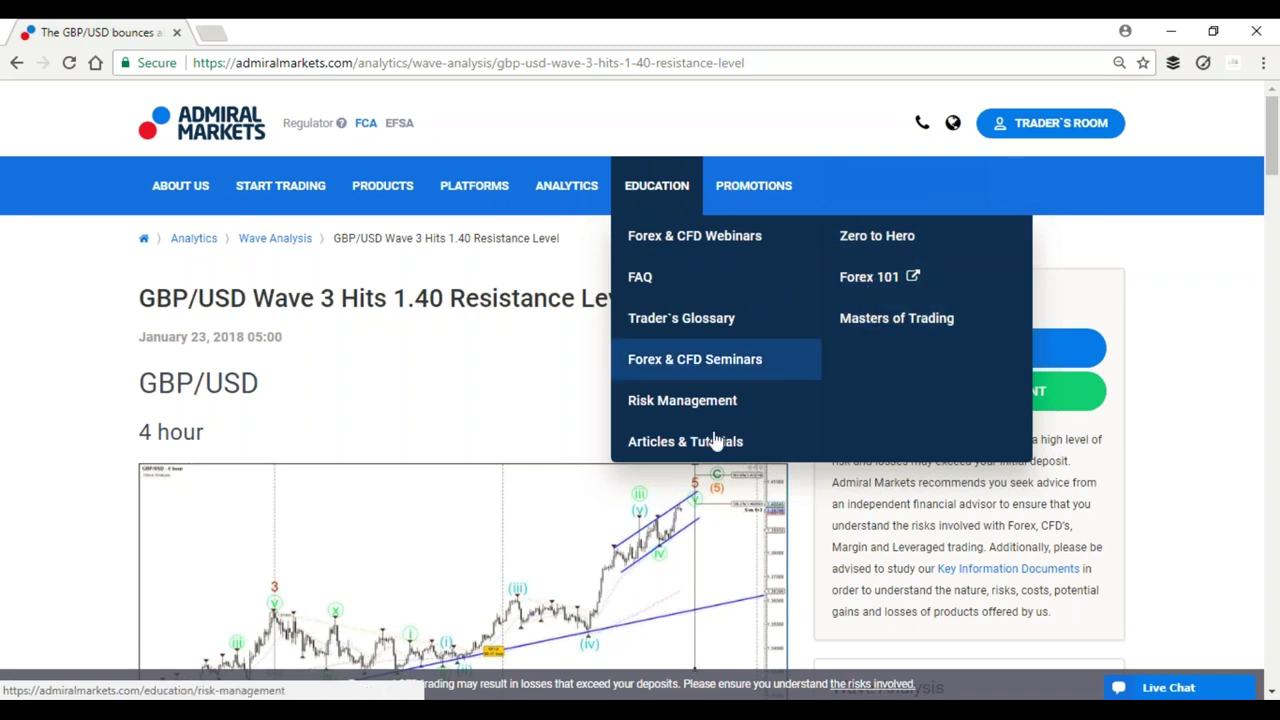
pyautogui.moveTo(497, 185)
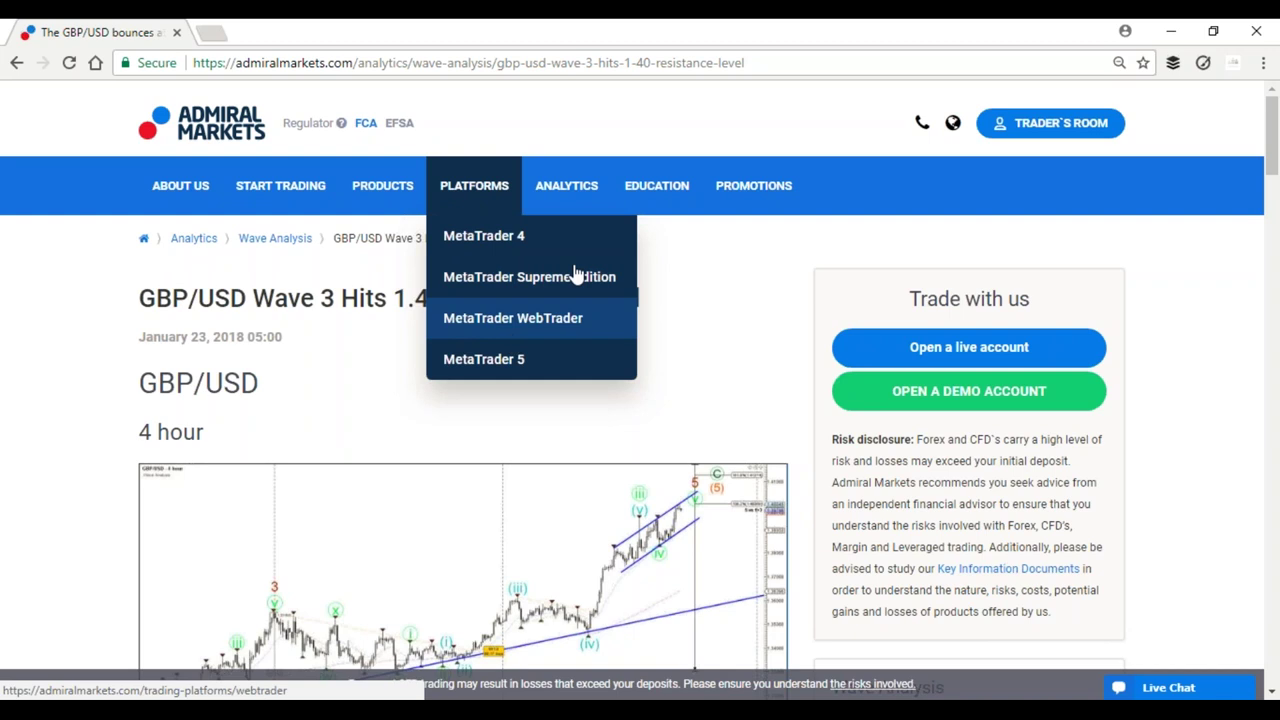
pyautogui.moveTo(660, 200)
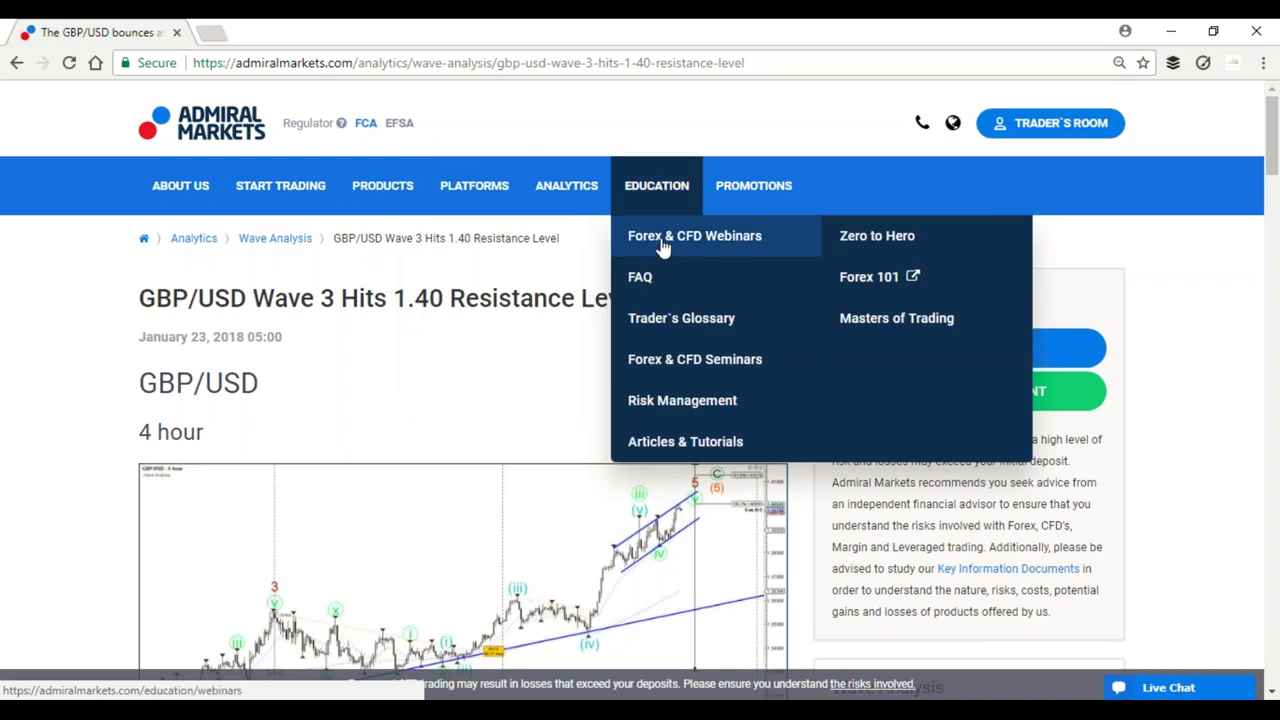
pyautogui.click(642, 249)
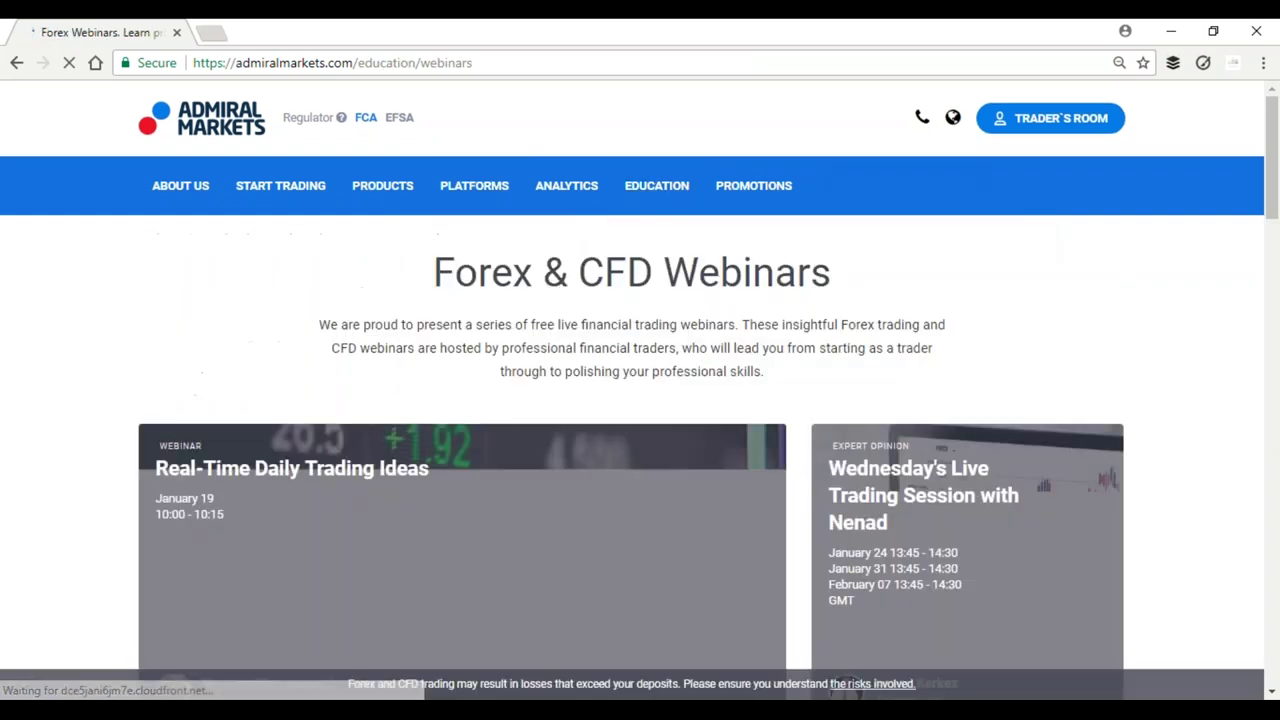
pyautogui.scroll(-2, 666, 393)
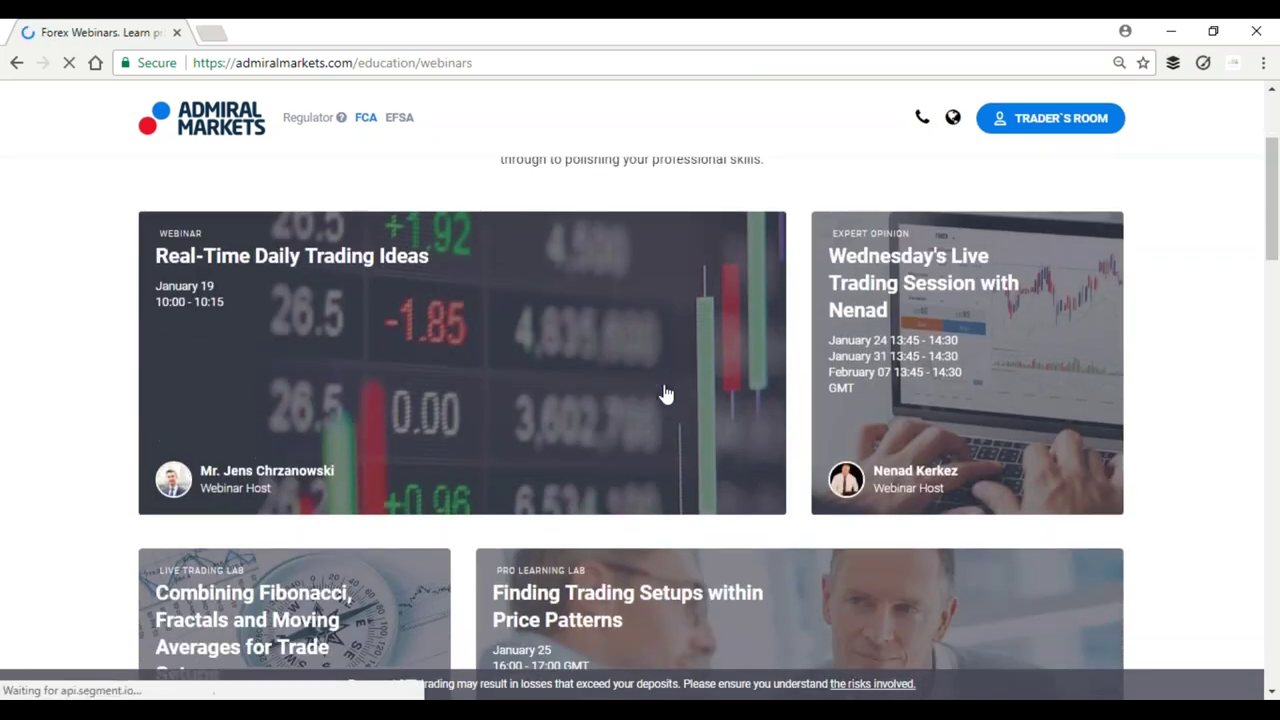
pyautogui.scroll(-1, 670, 450)
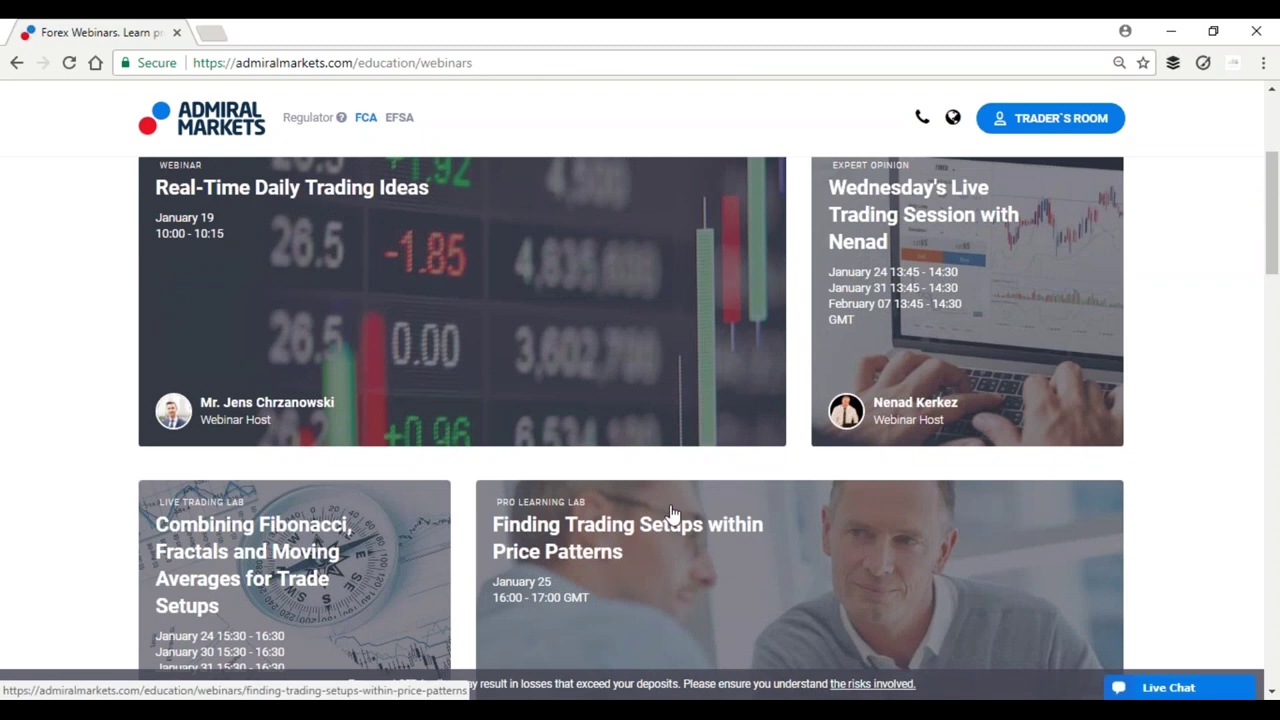